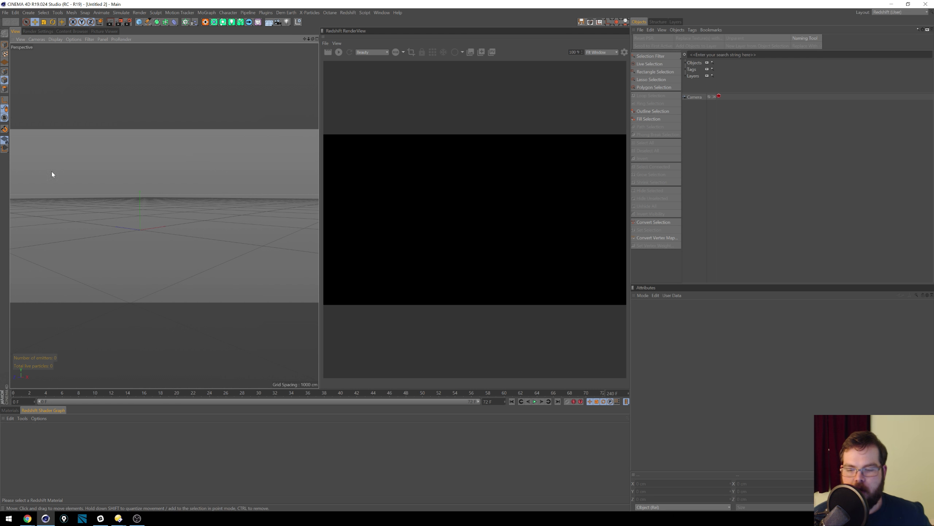
Step: Turn off the flat tree display in the object list and enlarge the material manager area
click(11, 409)
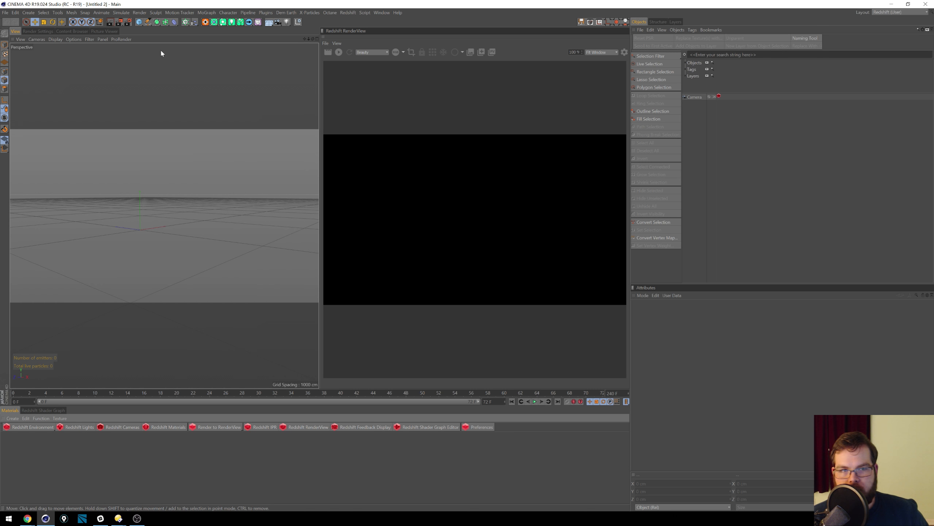
click(676, 30)
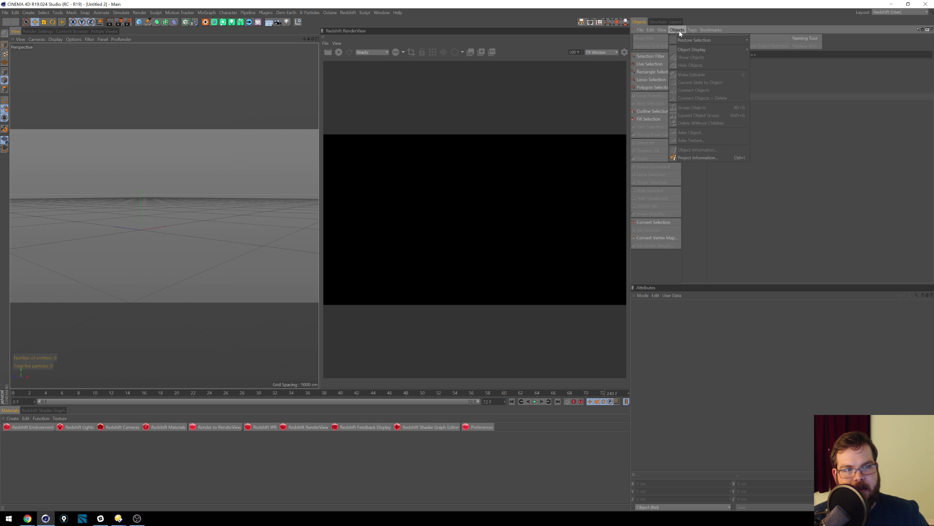
mouse_move(662, 33)
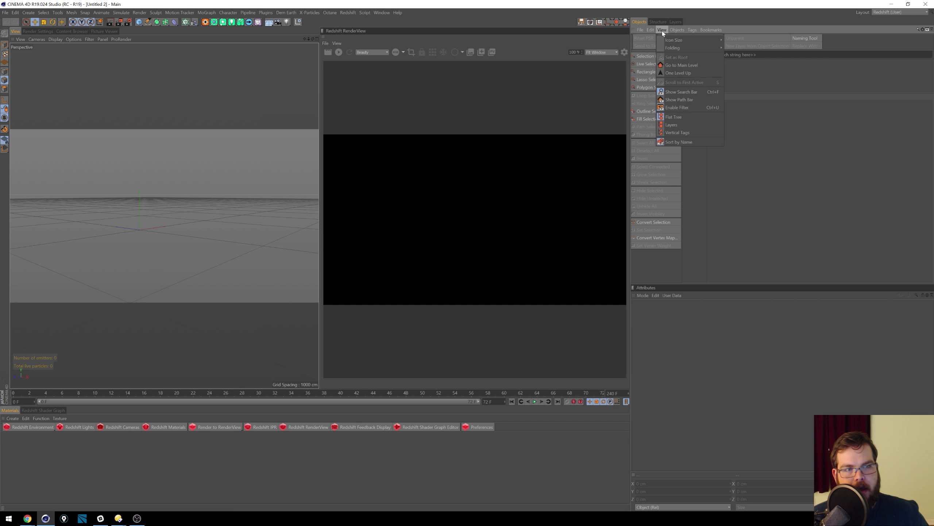
click(677, 116)
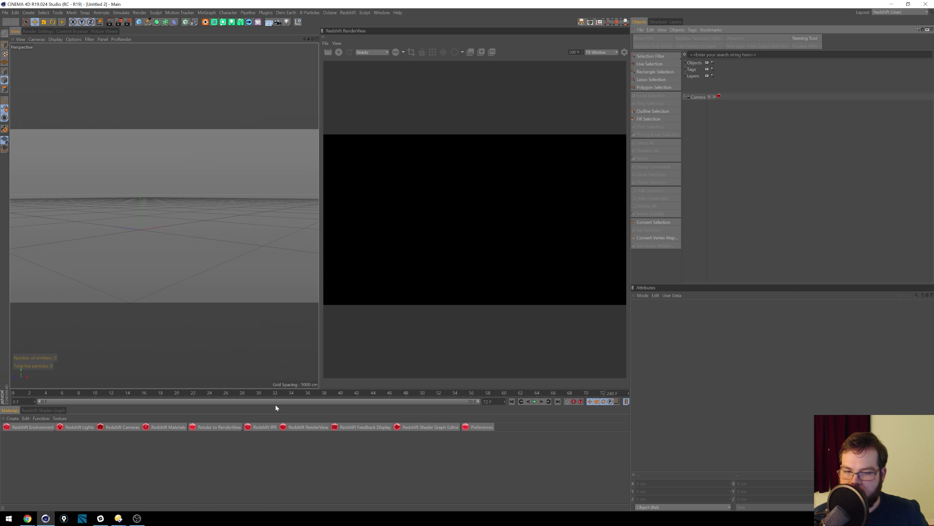
drag(277, 405, 292, 338)
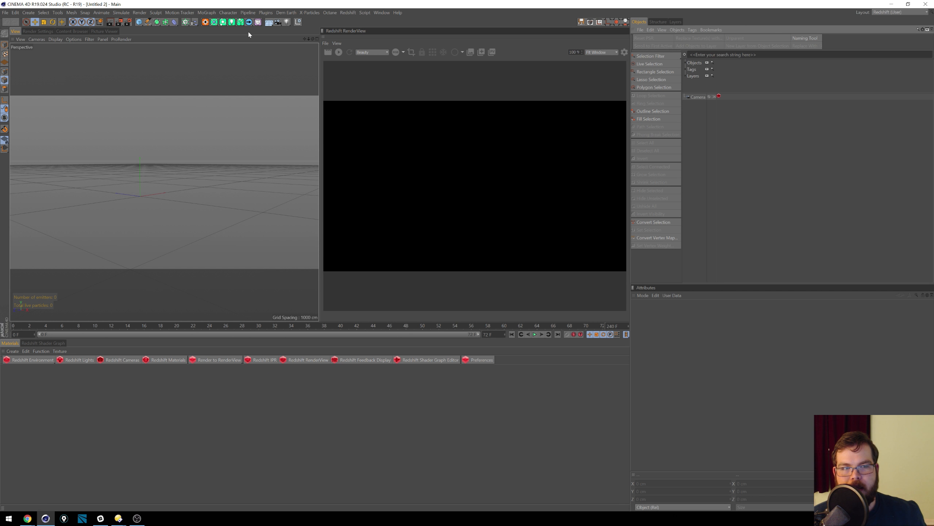
Step: Add an X-Particles xpSystem to the scene and create an emitter from its Emitters folder
click(312, 13)
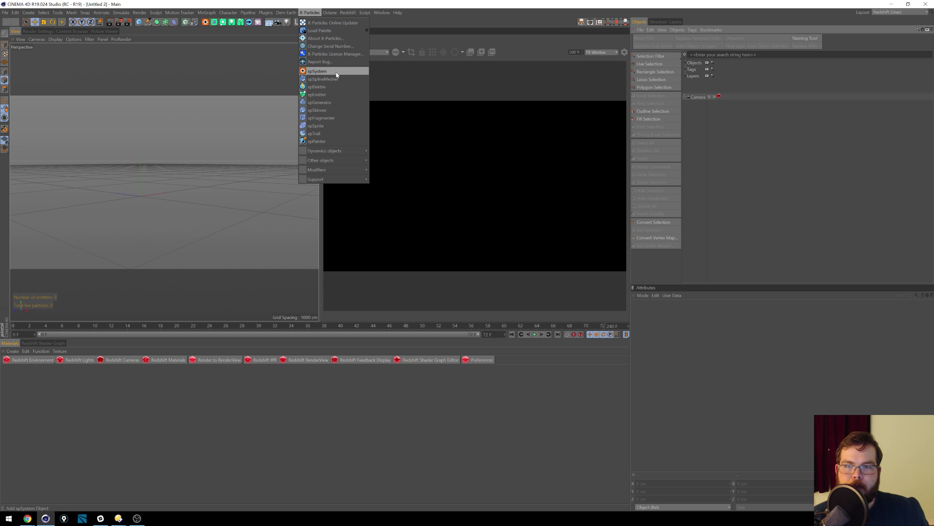
click(324, 71)
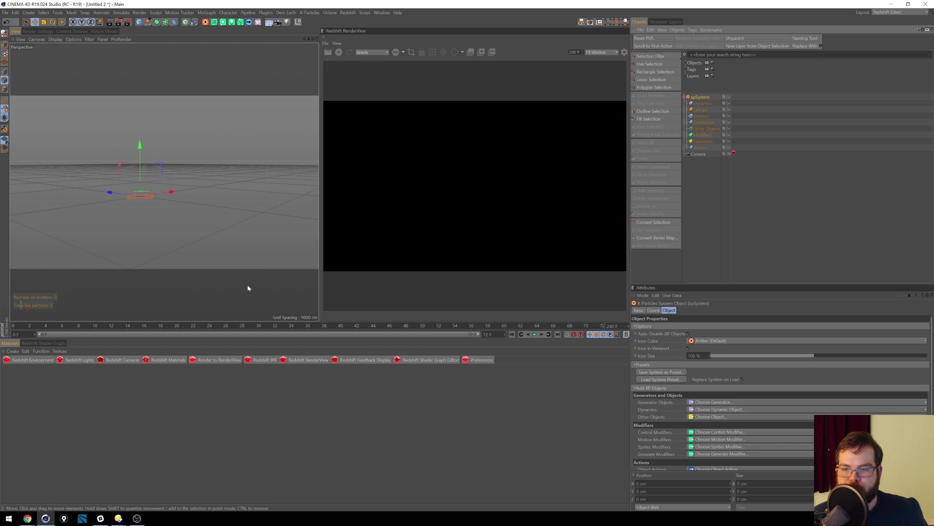
click(698, 117)
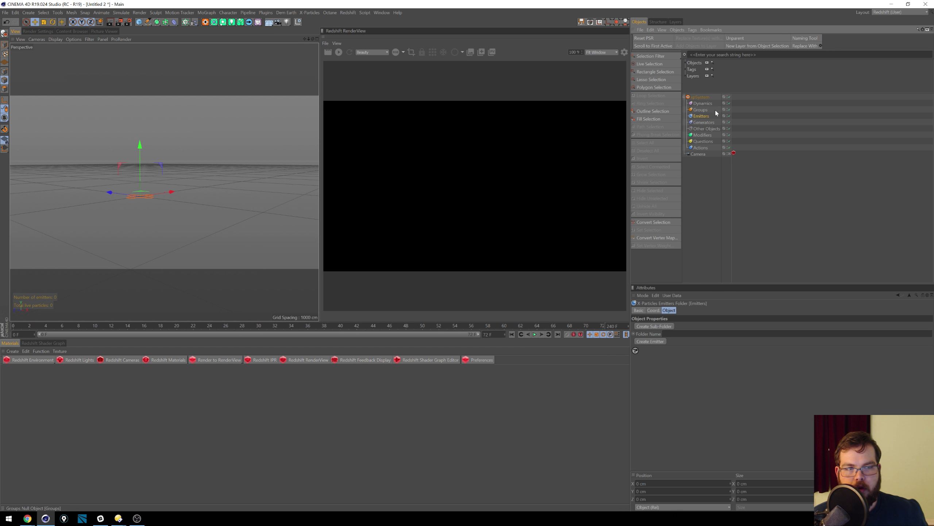
click(650, 341)
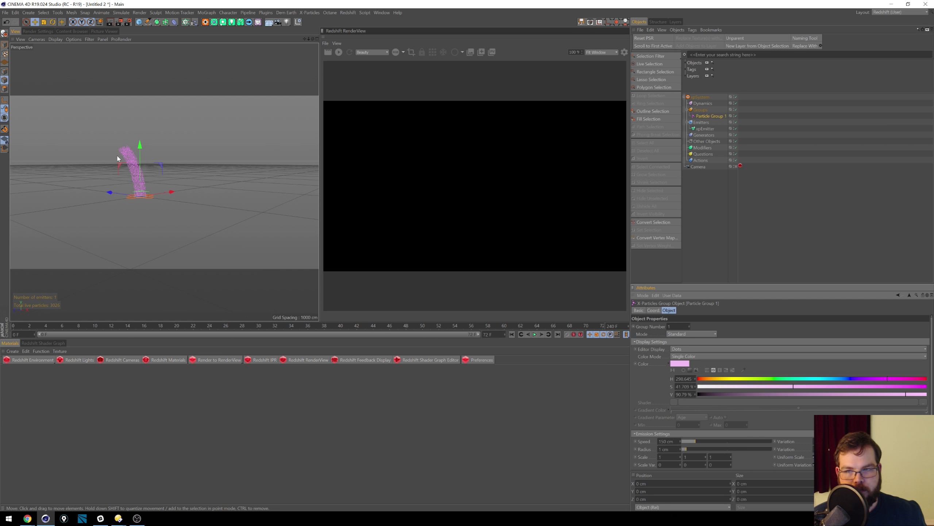
Step: Scrub the timeline, then play the particle emission from the first frame and inspect it up close
drag(223, 328, 709, 322)
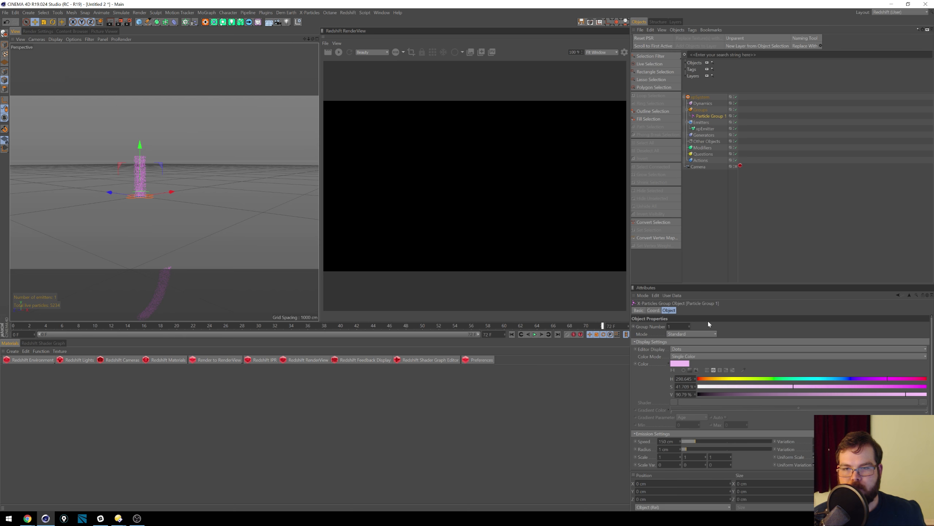
click(512, 335)
click(535, 334)
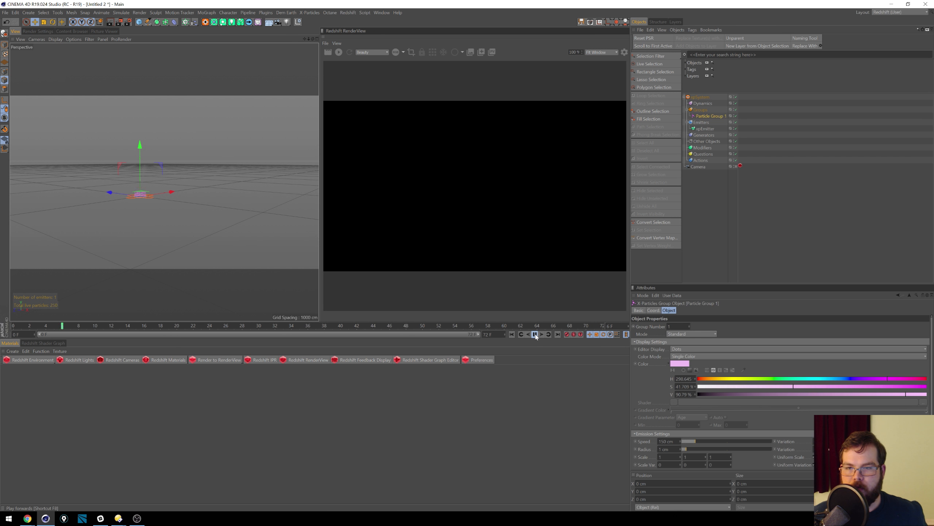
click(535, 334)
alt+right_drag(92, 162, 124, 142)
alt+right_drag(124, 173, 151, 174)
alt+middle_drag(153, 162, 130, 152)
alt+right_drag(130, 152, 116, 156)
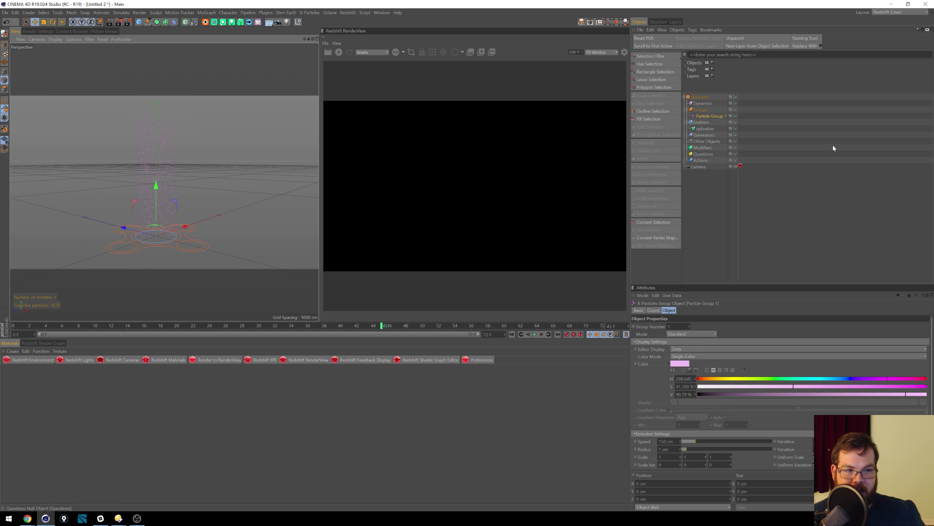
Step: Delete the whole xpSystem from the scene
click(706, 97)
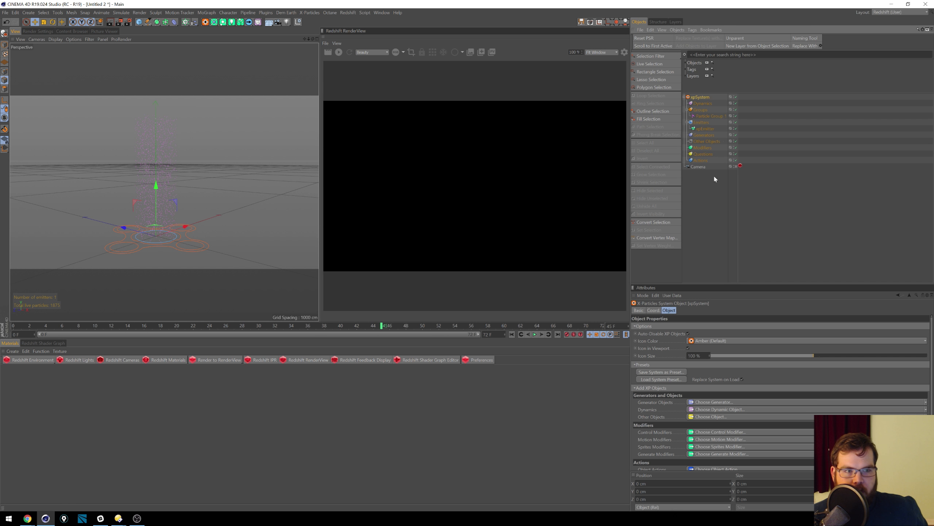
key(Delete)
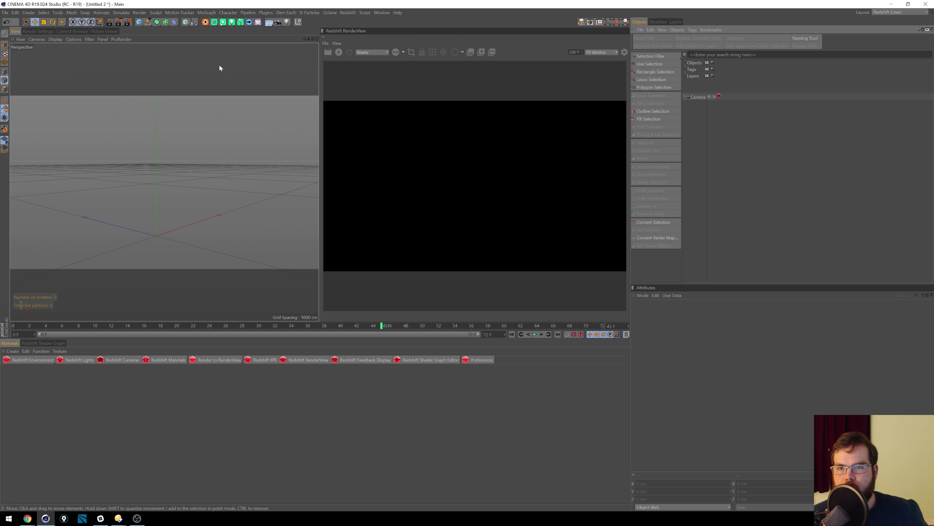
Step: Add a MoGraph Cloner and a cube, and make the cube a child of the Cloner
click(186, 21)
click(211, 34)
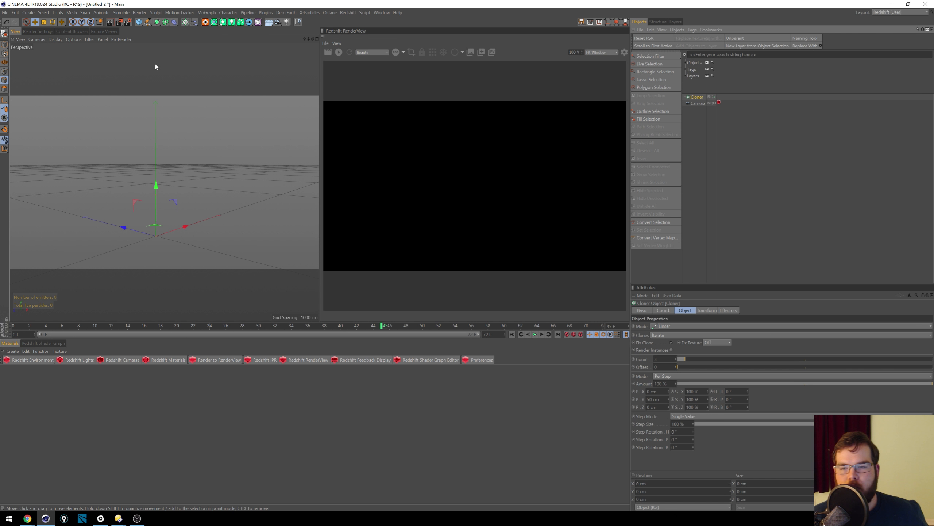
click(137, 23)
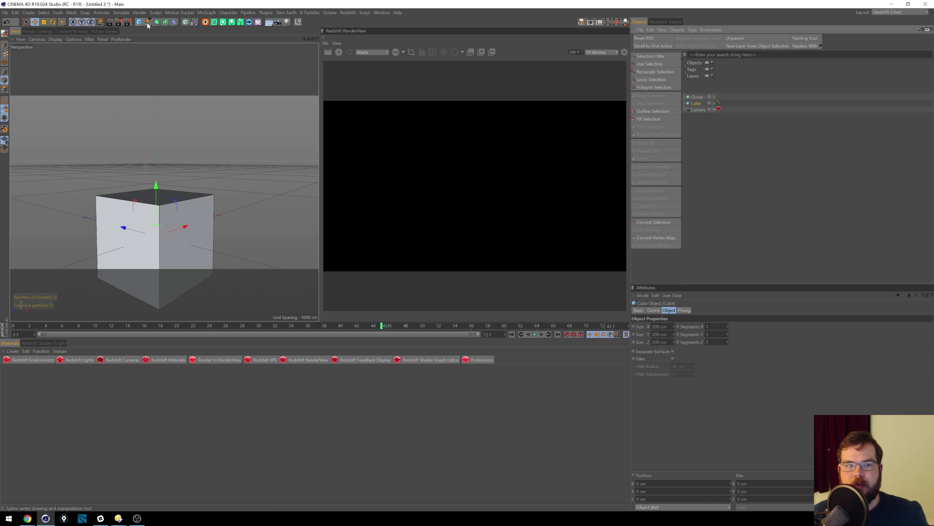
drag(697, 103, 709, 98)
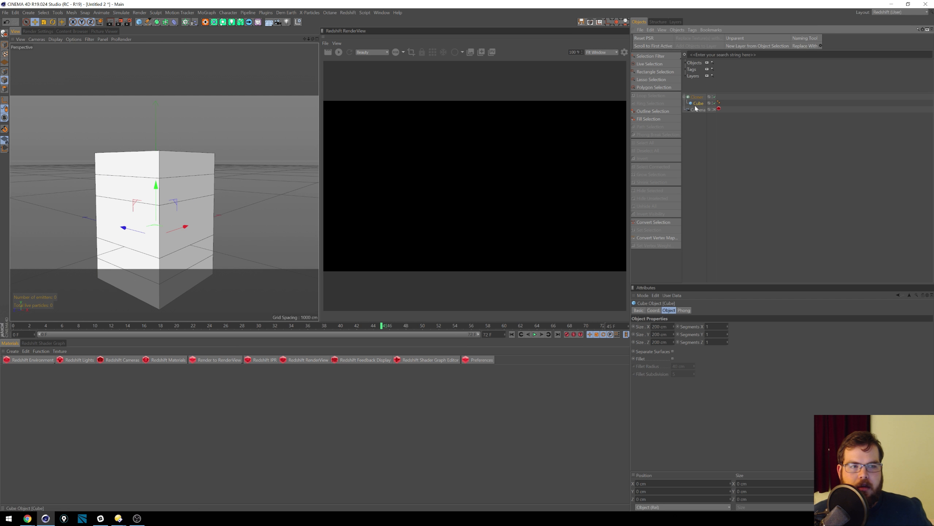
Step: Change the Cloner's mode to Grid Array
click(658, 310)
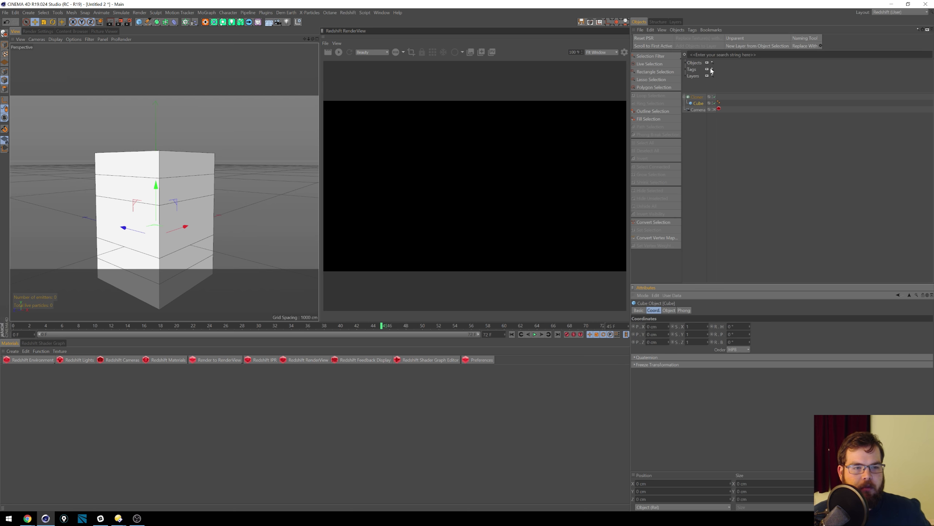
click(697, 97)
click(685, 311)
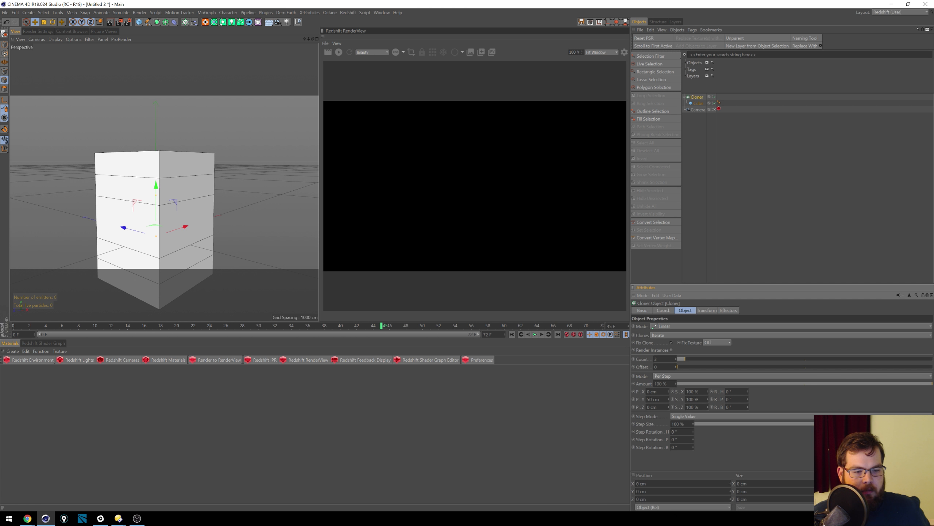
click(681, 326)
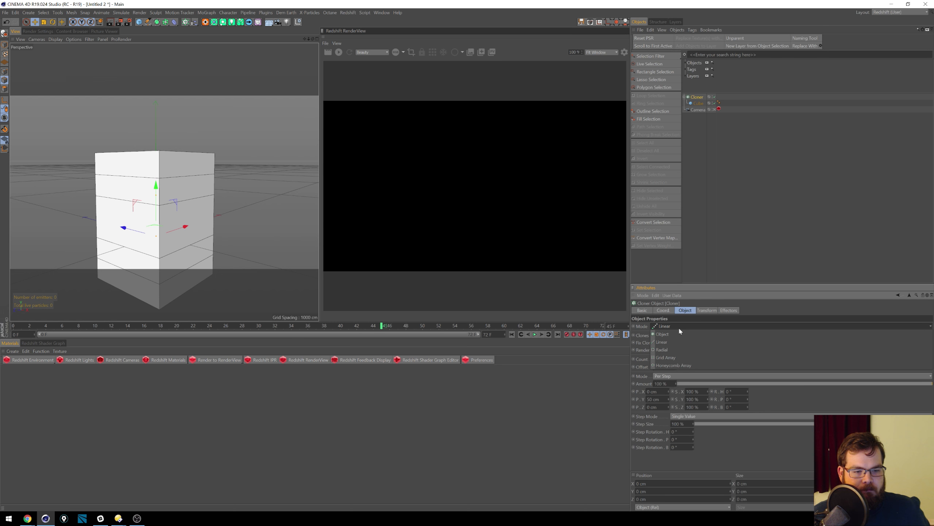
click(666, 358)
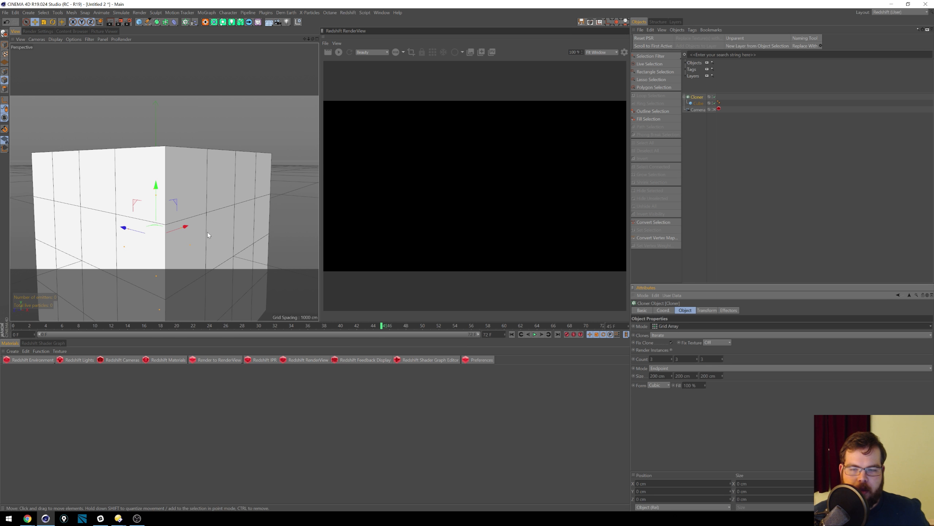
alt+right_drag(207, 232, 154, 232)
alt+middle_drag(208, 232, 181, 184)
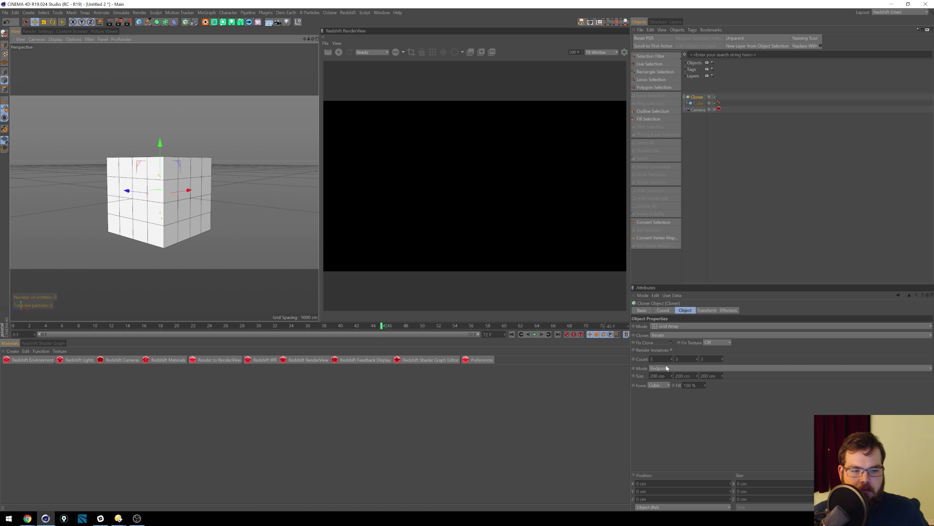
Step: Set the Cloner grid's Z size to 2500 cm
click(659, 376)
click(709, 376)
text(2500)
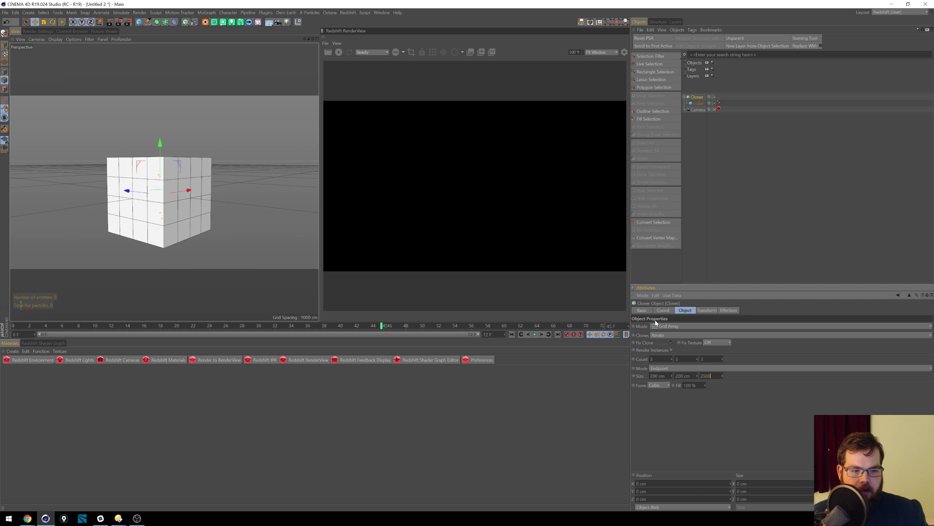
key(Return)
mouse_move(170, 210)
alt+mouse_down()
mouse_move(163, 181)
mouse_move(155, 181)
alt+mouse_up()
alt+right_drag(146, 229, 97, 237)
mouse_move(146, 229)
alt+middle_down()
mouse_move(134, 215)
mouse_move(143, 217)
alt+middle_up()
Step: Set both the Y size and the X size of the Cloner grid to 1500 cm
click(689, 376)
double_click(689, 375)
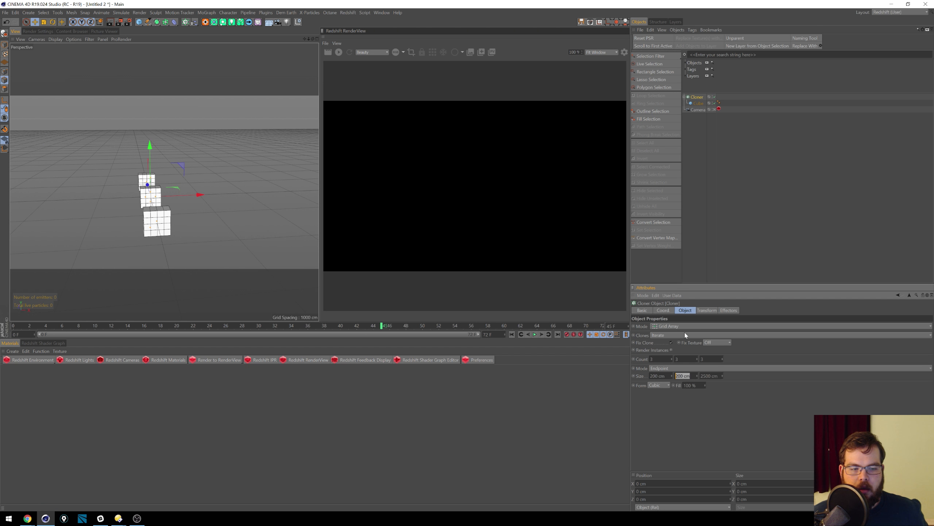
text(1500)
key(Return)
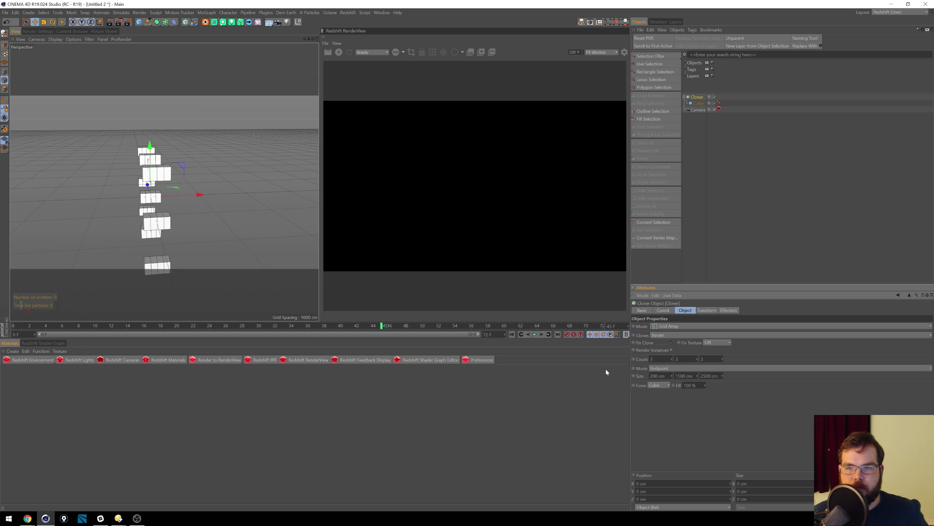
double_click(659, 376)
text(1500)
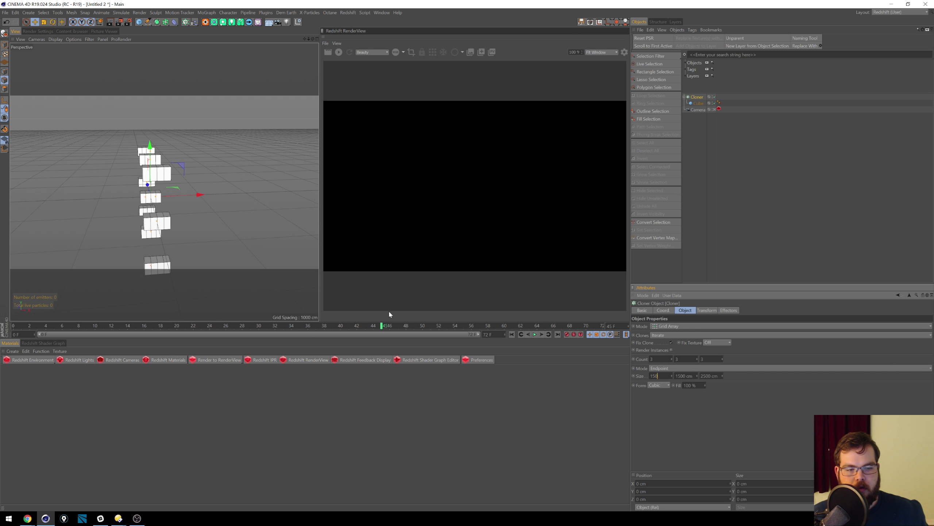
key(Return)
Step: Try a Z size of 500 cm for the Cloner grid
mouse_move(187, 215)
alt+mouse_down()
mouse_move(202, 209)
mouse_move(193, 205)
alt+mouse_up()
double_click(709, 375)
text(500)
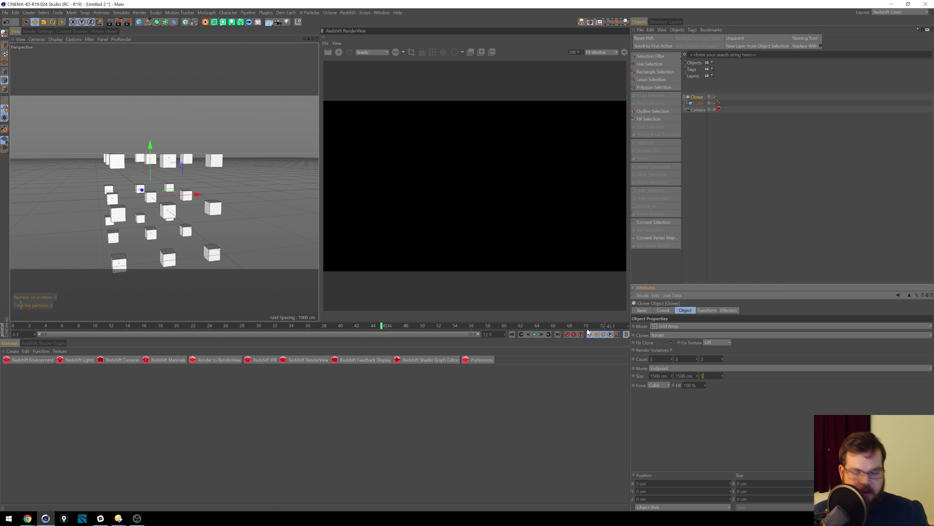
key(Return)
alt+right_drag(213, 226, 201, 232)
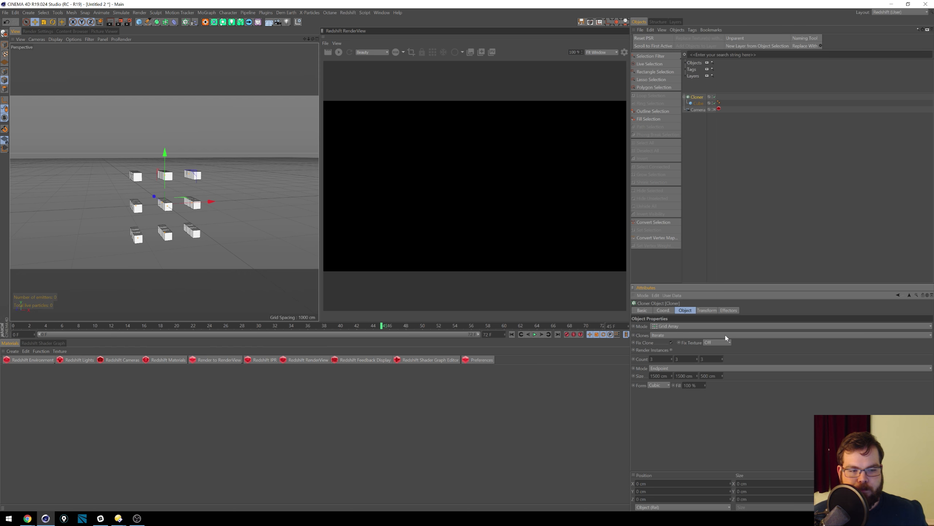
Step: Undo the last Z size change and set the Cloner grid's Z size to 5000 cm
key(ctrl+z)
key(ctrl+z)
alt+drag(198, 203, 159, 195)
alt+middle_drag(159, 193, 169, 169)
alt+drag(169, 171, 167, 176)
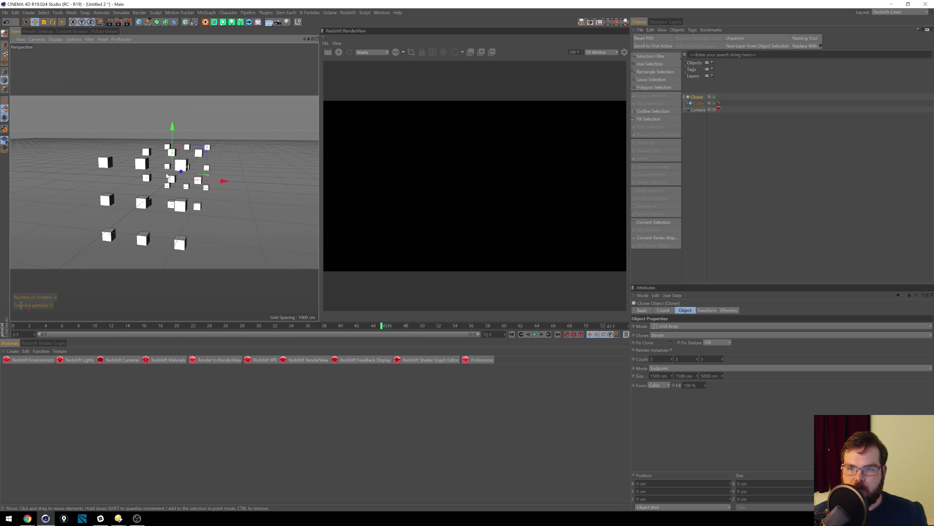
Step: Review the Redshift Camera tag's general, Exposure, Bokeh and Distortion settings, along with the camera object's own properties
click(698, 110)
click(719, 109)
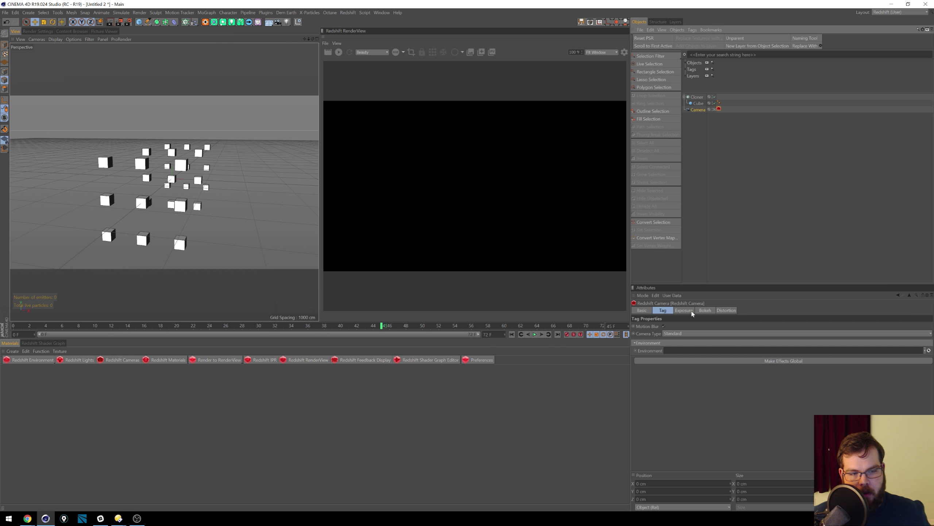
click(689, 311)
click(665, 311)
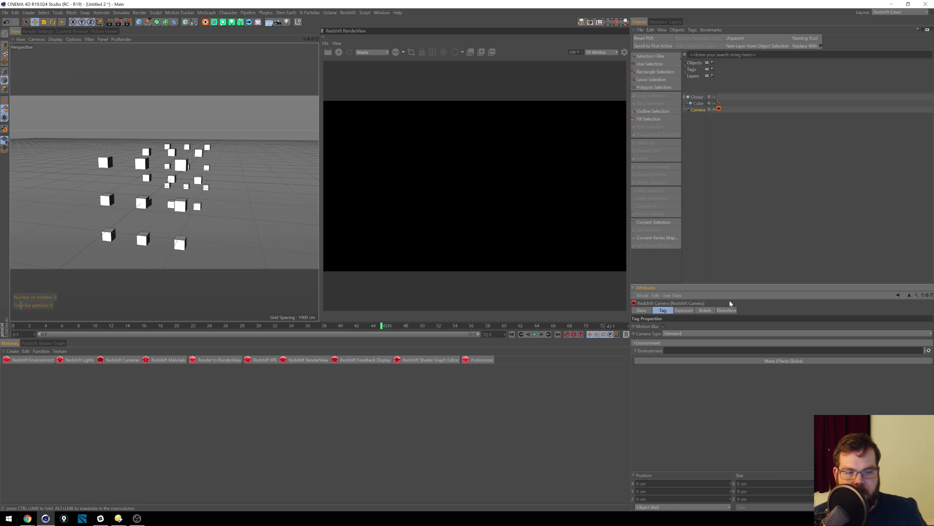
click(684, 310)
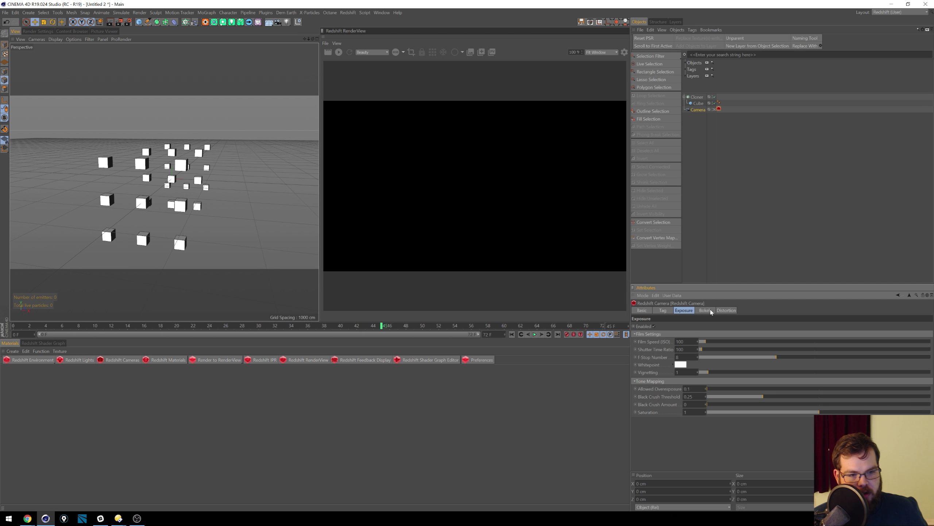
click(704, 311)
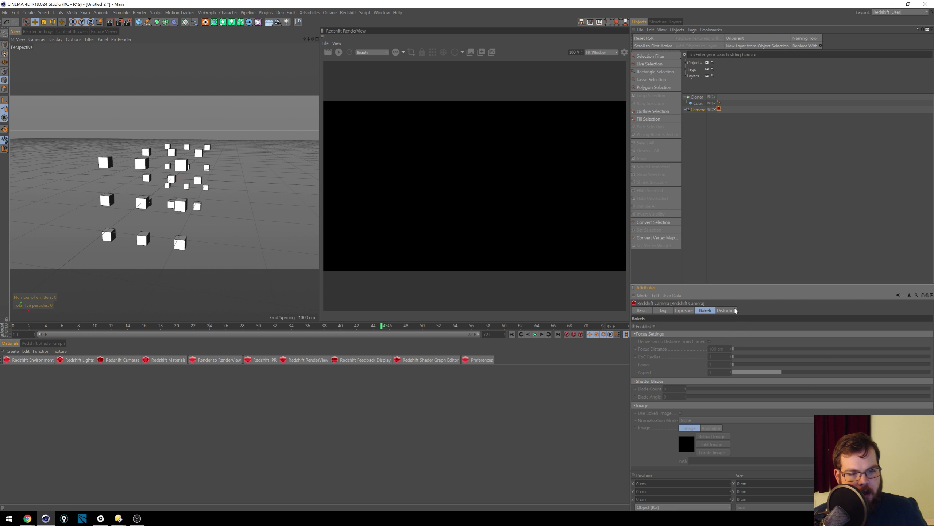
click(734, 310)
click(714, 311)
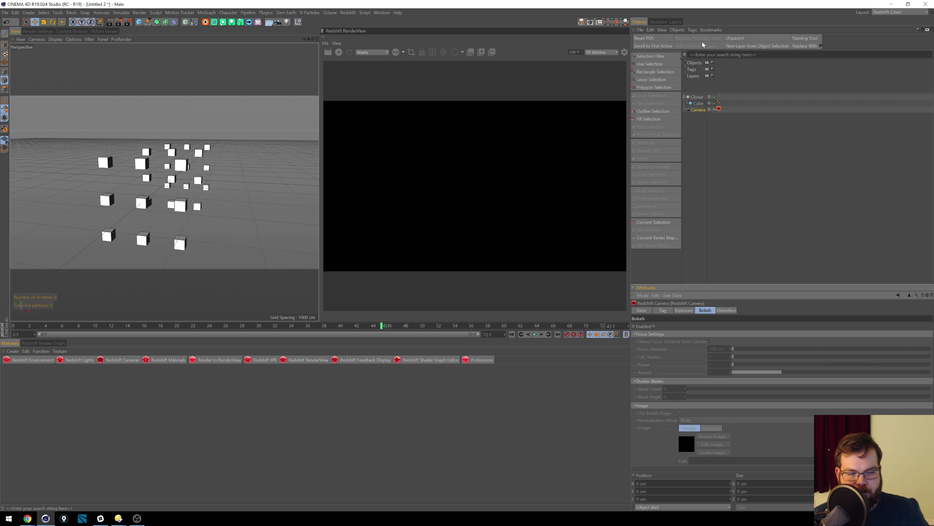
click(698, 110)
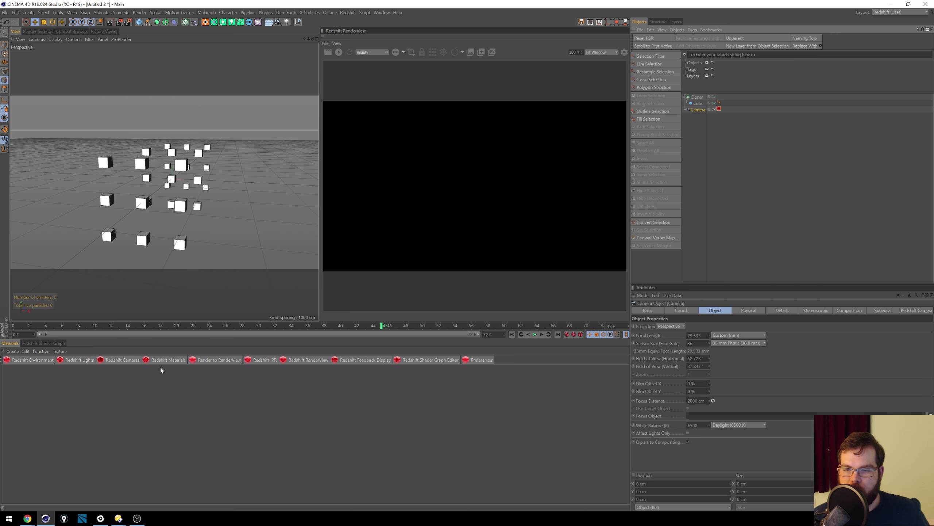
Step: Add a Redshift dome light to the scene and start the interactive render in the RenderView
click(77, 360)
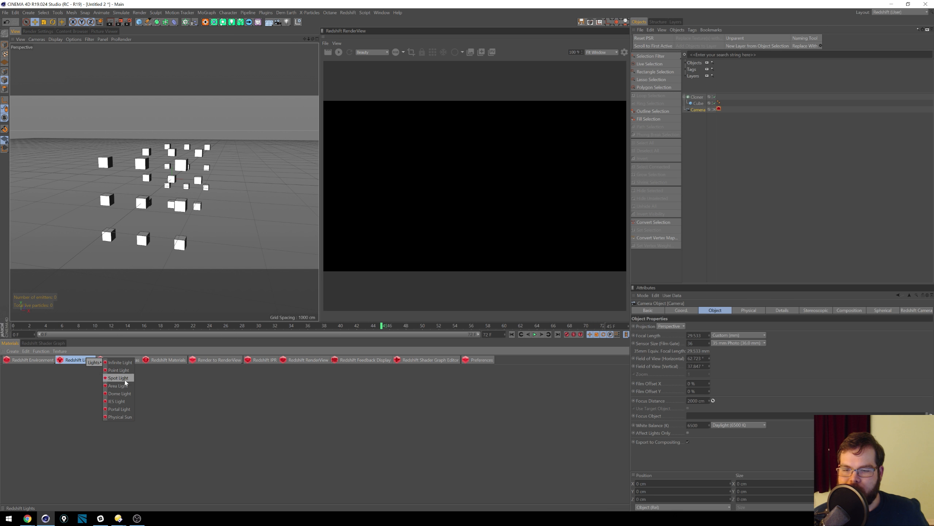
click(126, 394)
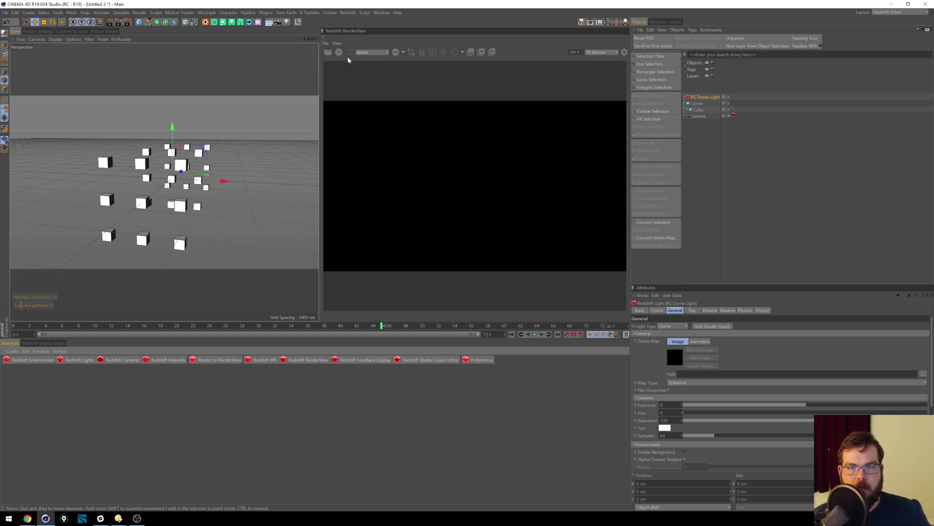
click(338, 53)
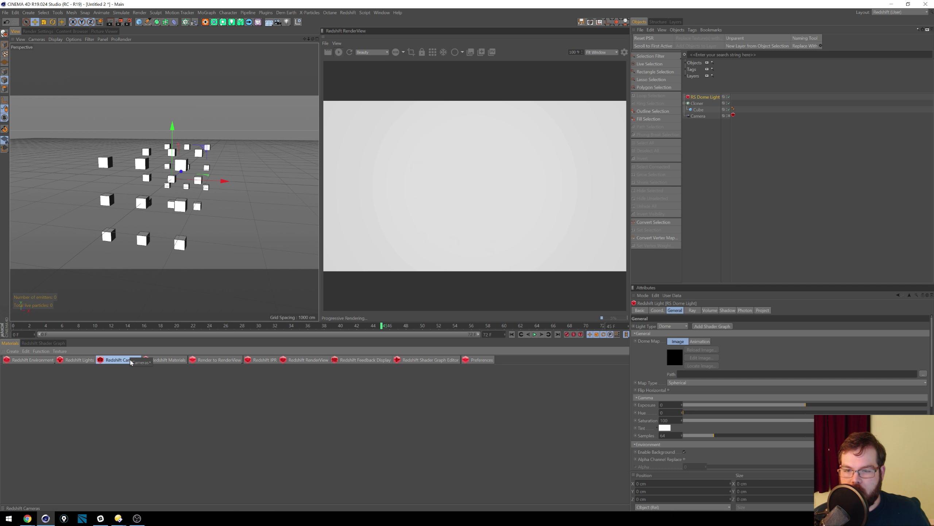
Step: Create a standard Redshift material and apply it to the Cloner
mouse_move(179, 359)
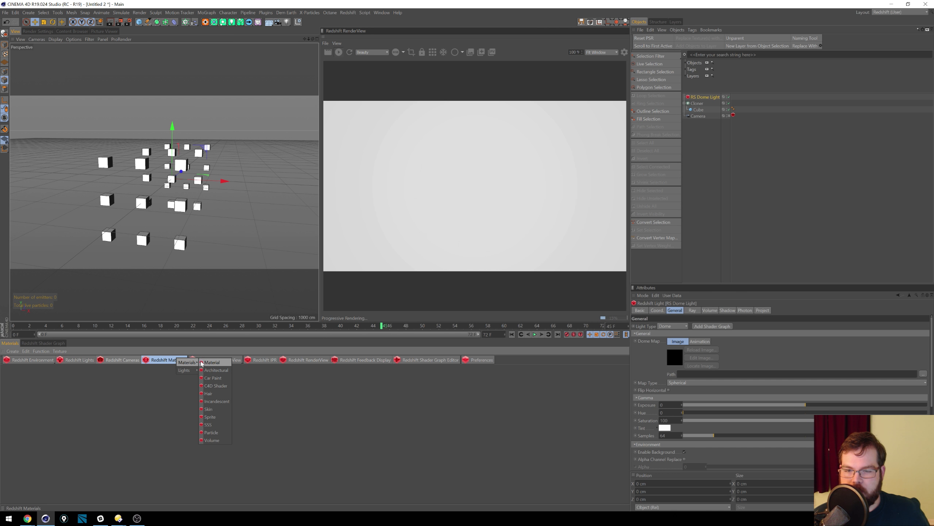
click(202, 363)
drag(710, 108, 698, 103)
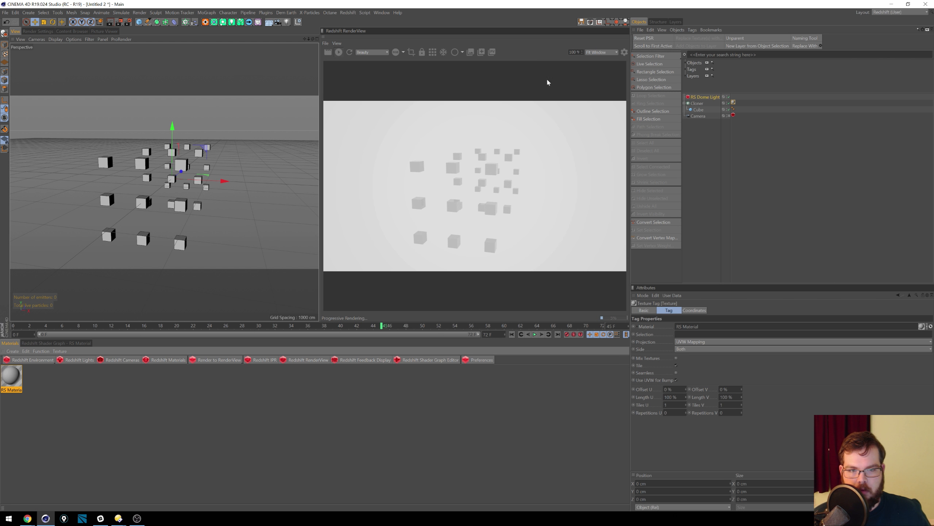
Step: Turn off Enable Background for the dome light
click(705, 96)
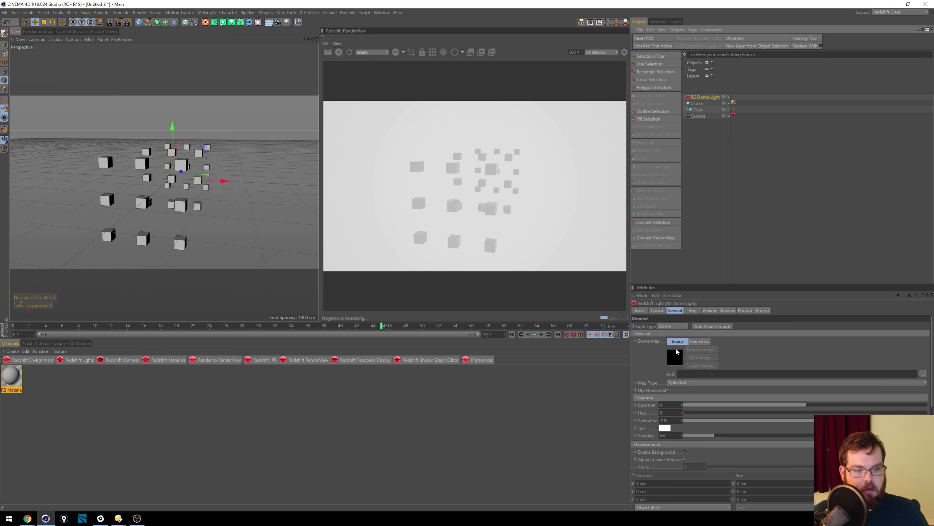
click(685, 452)
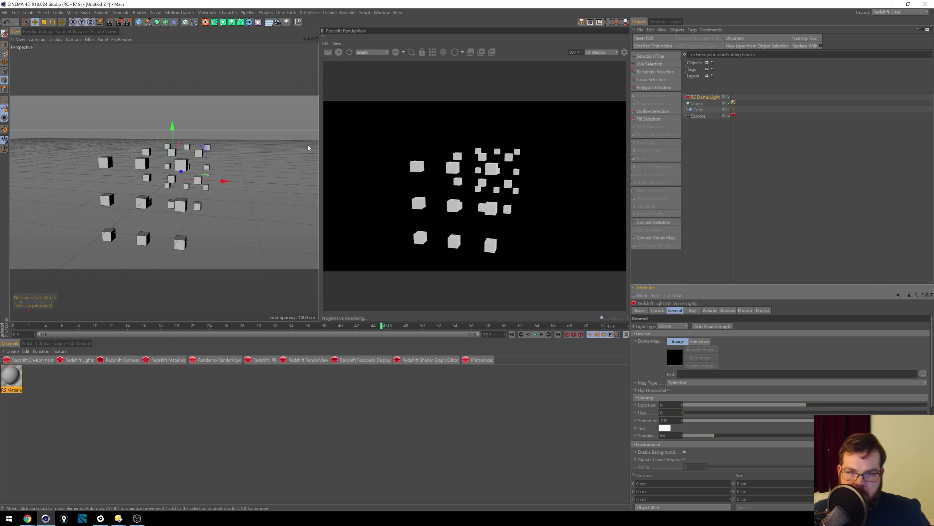
mouse_move(239, 154)
alt+middle_down()
mouse_move(277, 153)
mouse_move(240, 149)
alt+middle_up()
mouse_move(241, 148)
alt+mouse_down()
mouse_move(198, 178)
mouse_move(247, 154)
alt+mouse_up()
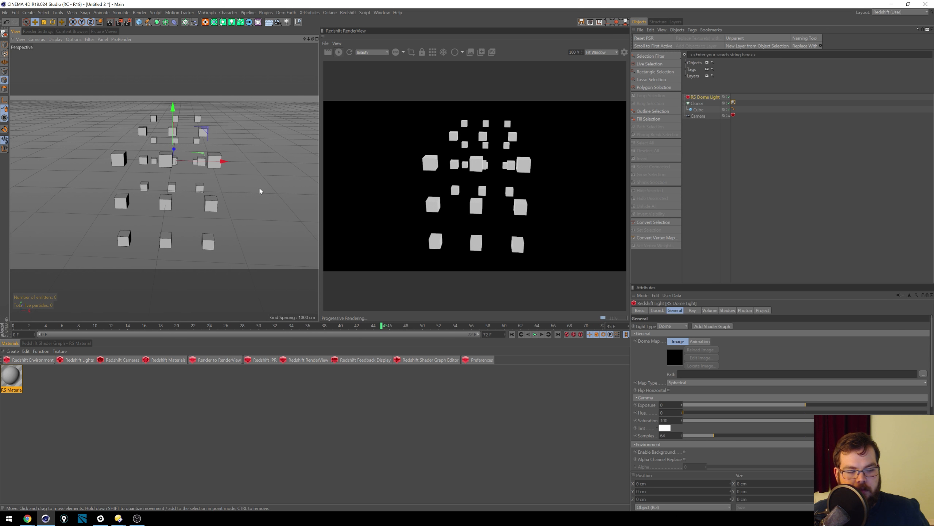
mouse_move(232, 191)
alt+mouse_down()
mouse_move(223, 192)
mouse_move(246, 198)
alt+mouse_up()
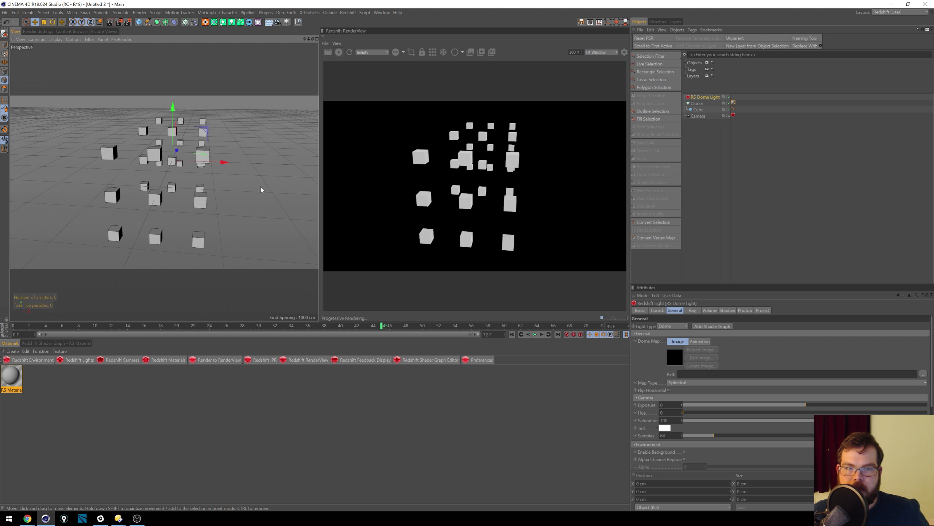
alt+drag(256, 174, 220, 137)
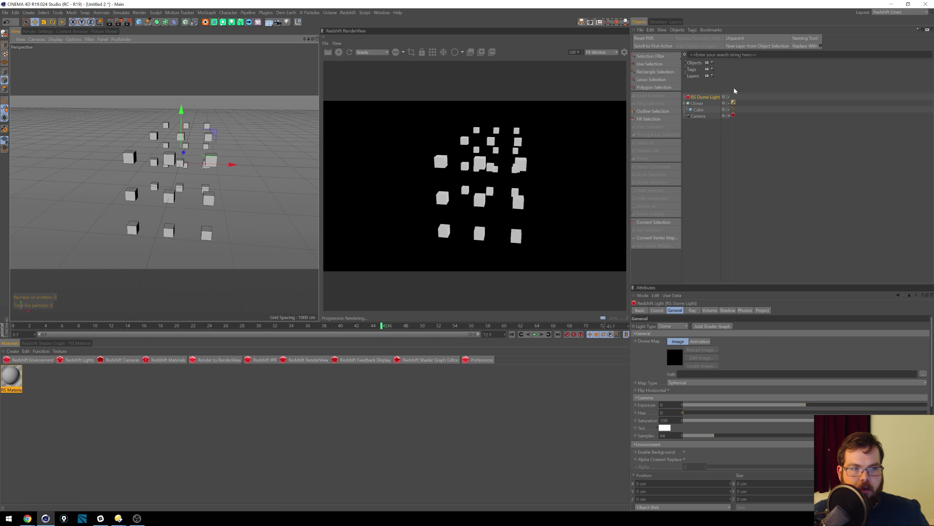
Step: Apply the Copper preset to the RS Material's base properties and close the material editor
click(16, 377)
double_click(16, 377)
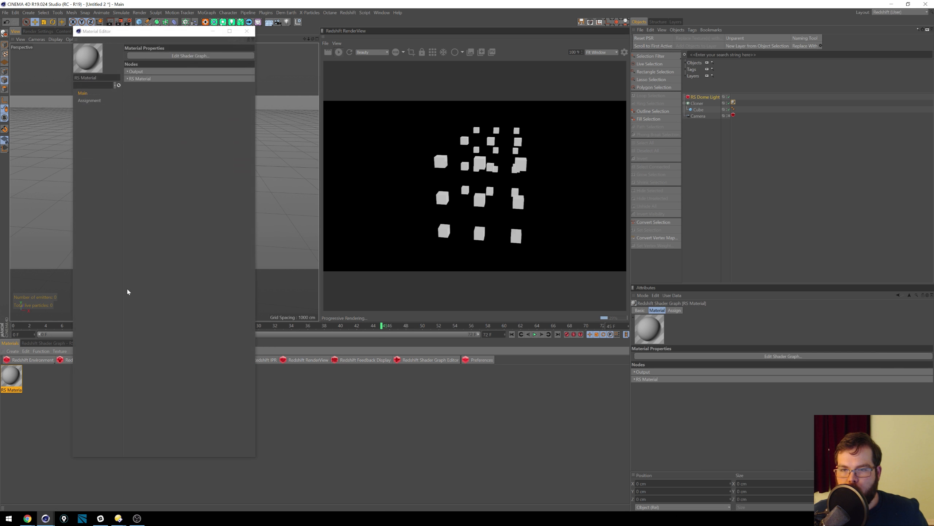
click(139, 78)
click(186, 109)
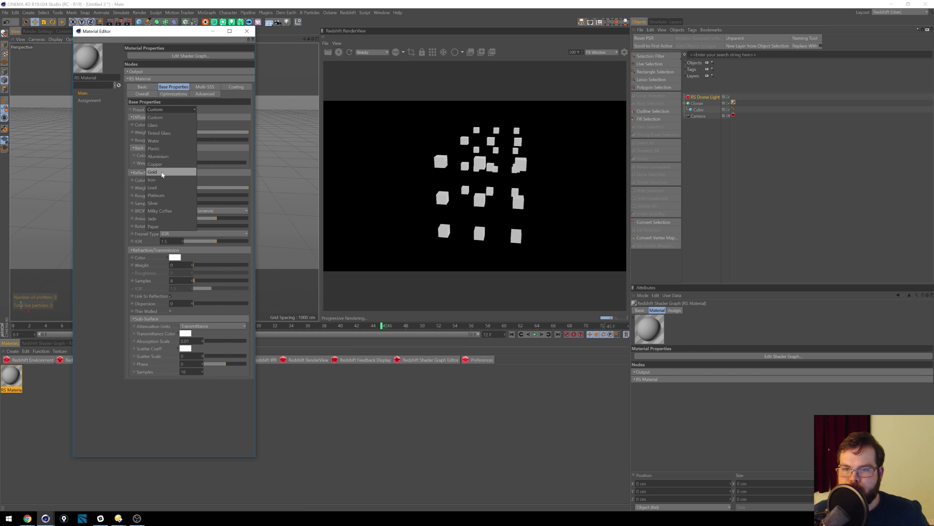
click(156, 164)
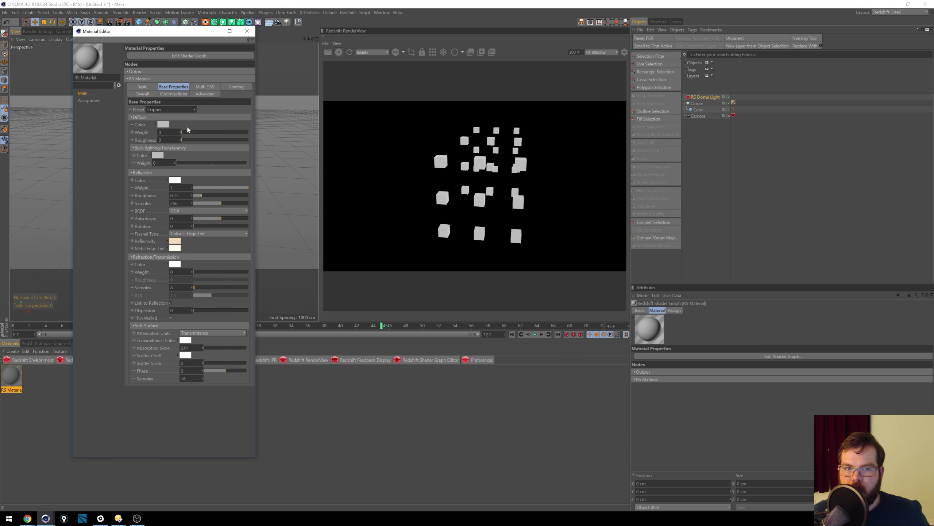
click(246, 31)
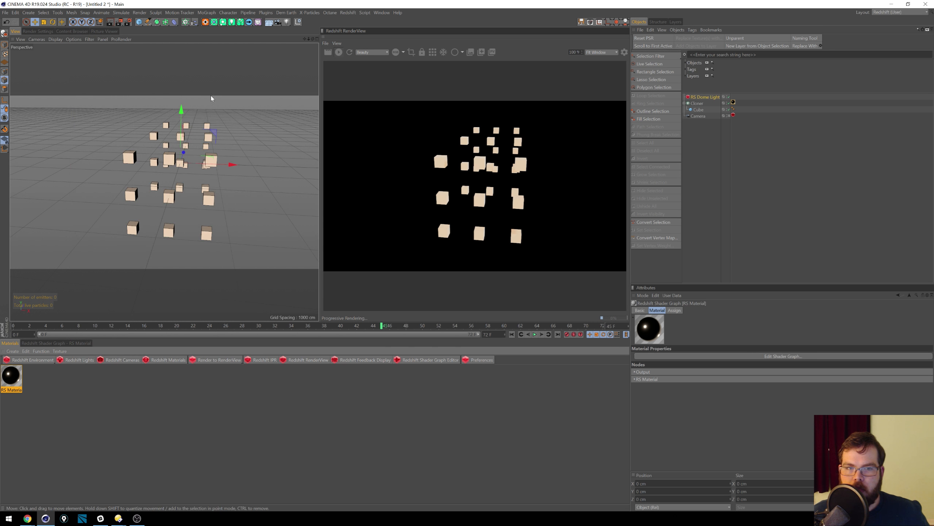
Step: Add an HDRI Link tag to the dome light and load the second Pro Studios Metal HDRI into its Dome Map
right_click(710, 97)
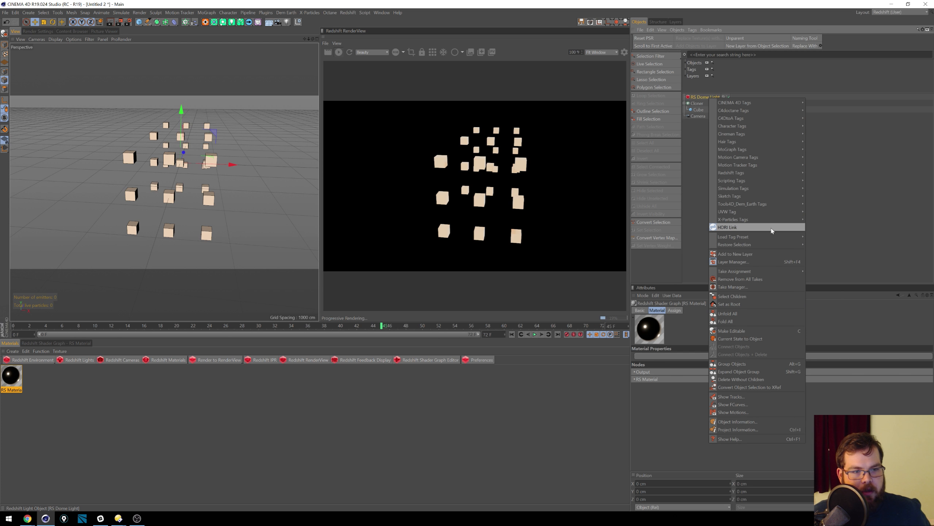
click(772, 231)
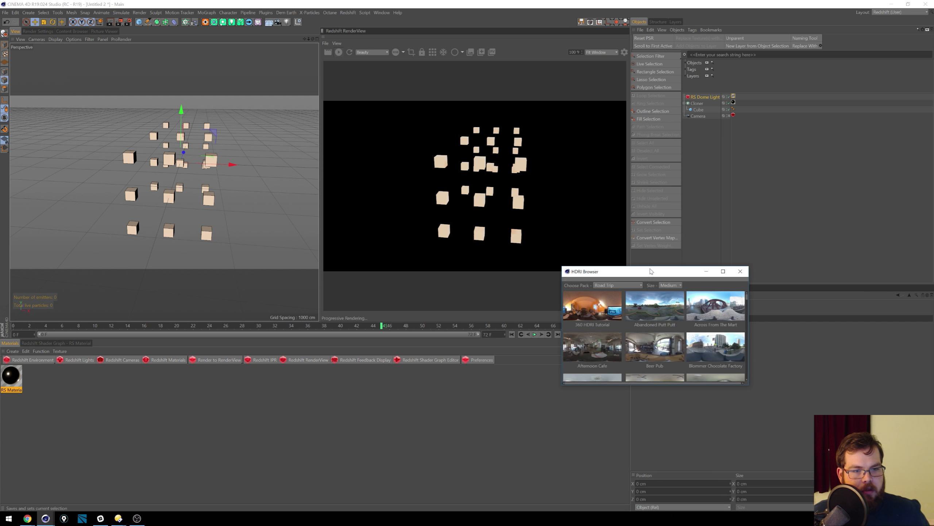
click(624, 285)
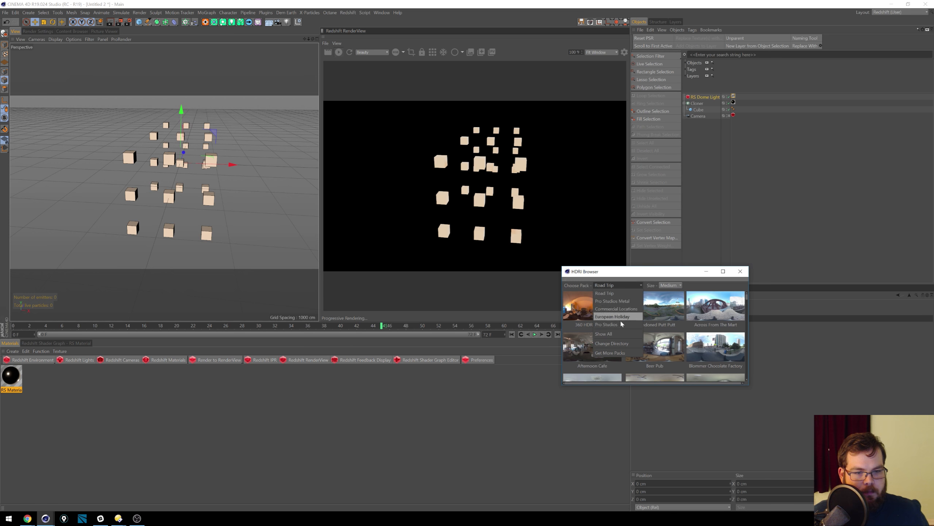
click(626, 302)
click(643, 311)
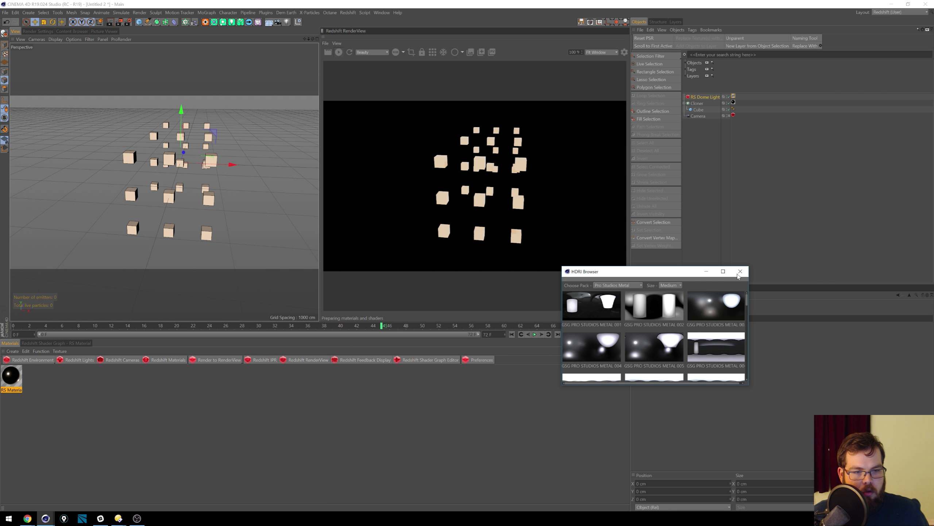
click(740, 271)
click(701, 97)
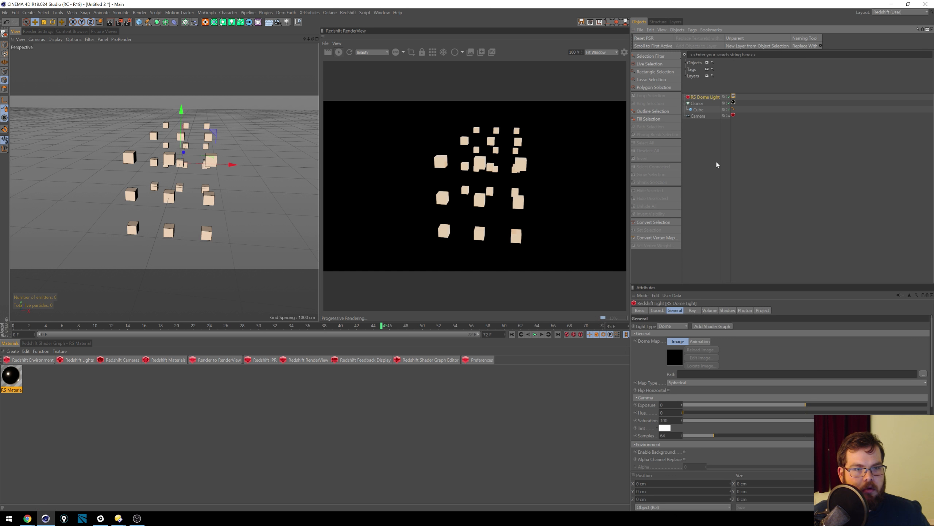
click(650, 341)
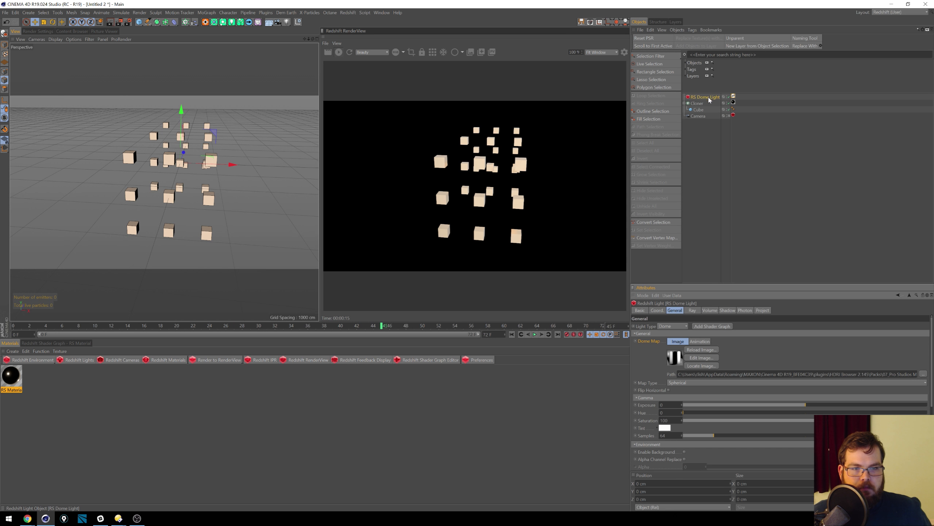
Step: Set the dome light's exposure to -2
double_click(667, 404)
text(-2)
key(Return)
Step: Pick the camera object's focus distance from the cube at the middle of the cloned grid
mouse_move(121, 202)
alt+mouse_down()
mouse_move(131, 192)
mouse_move(122, 191)
alt+mouse_up()
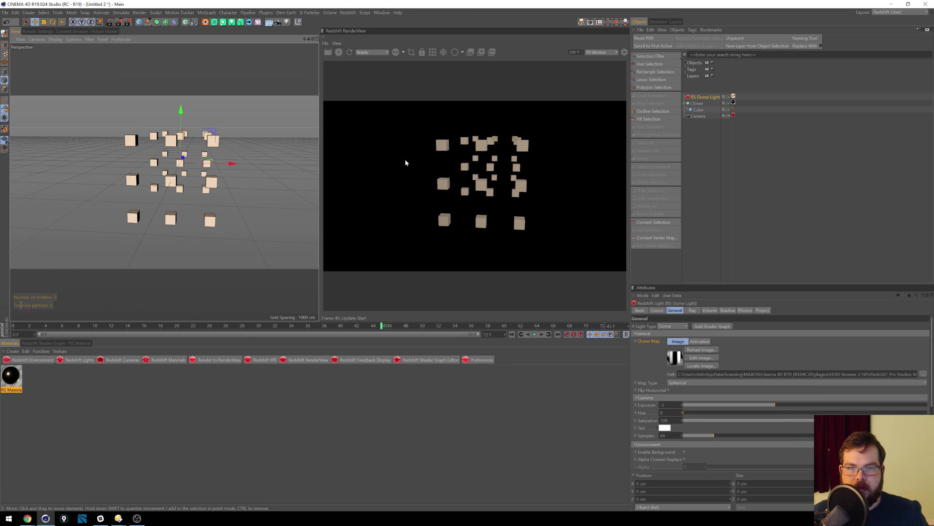
click(713, 116)
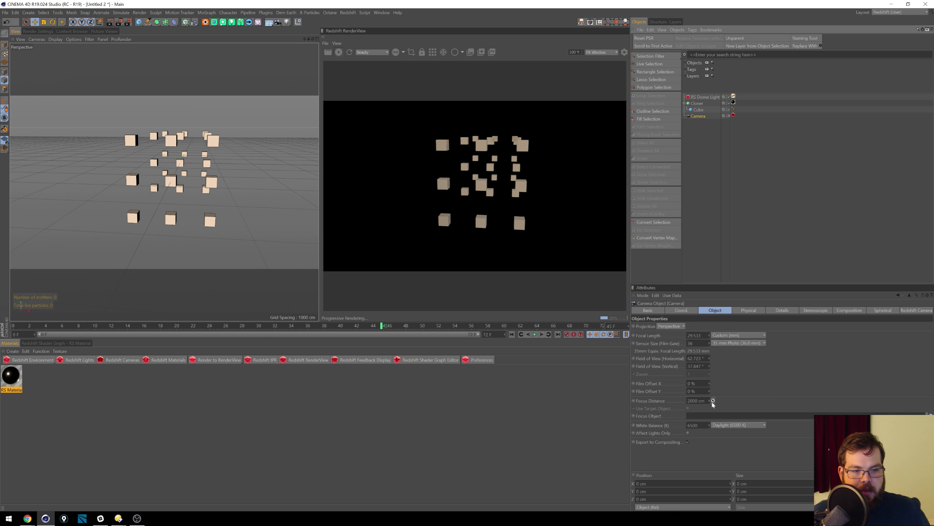
click(713, 400)
click(181, 166)
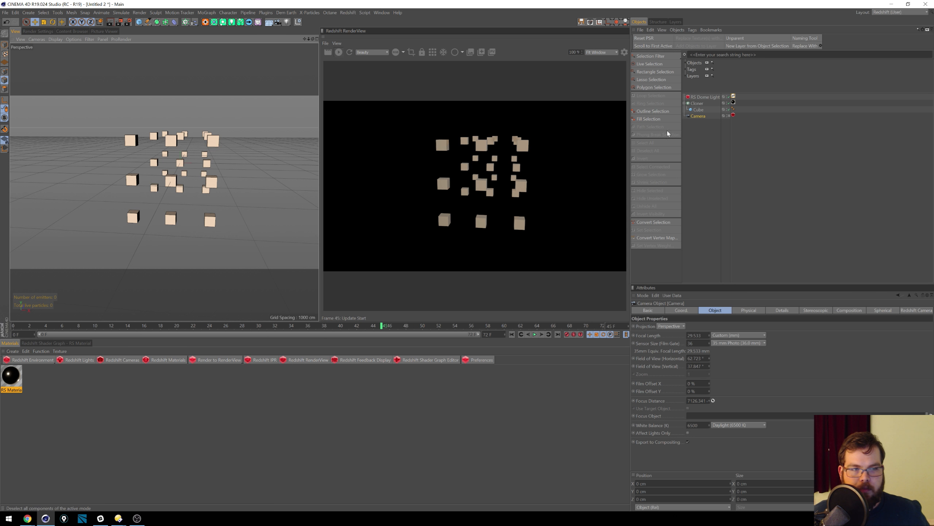
Step: Enable Bokeh in the camera's Redshift Camera tag
click(734, 115)
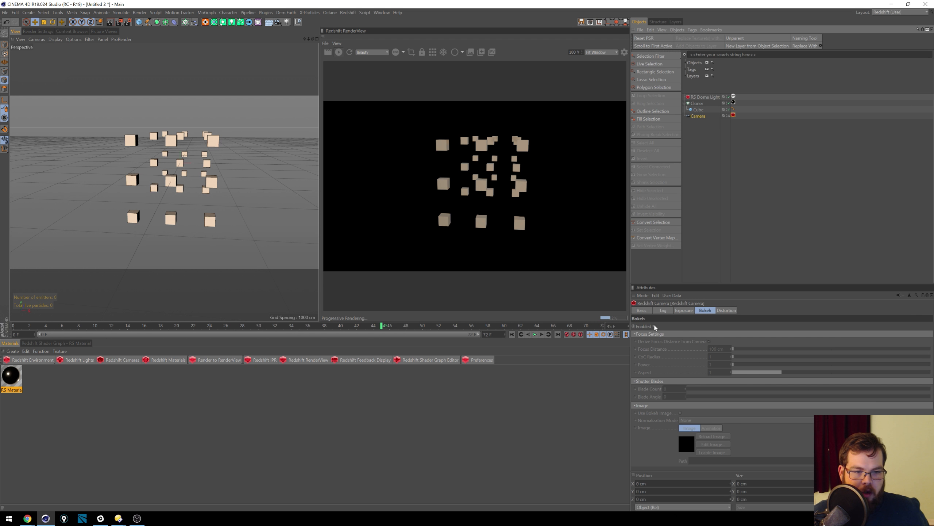
click(654, 327)
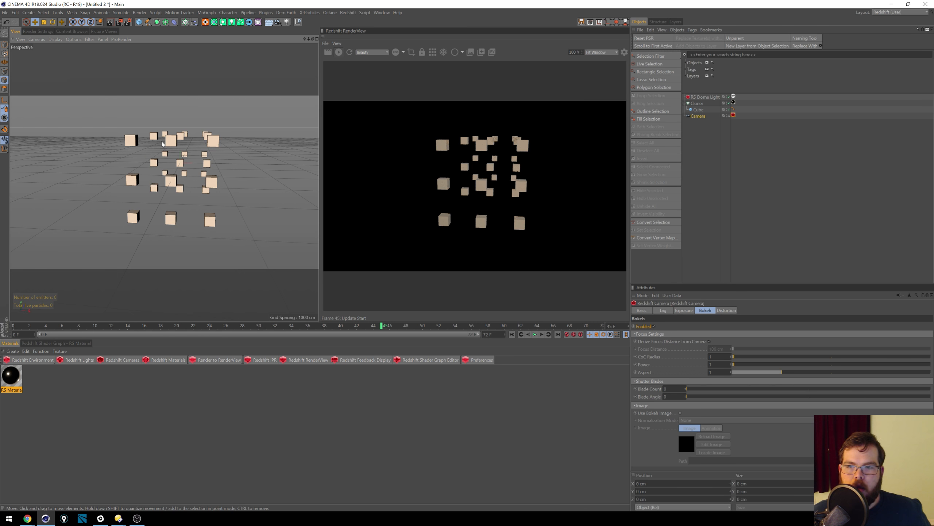
Step: Reframe the cloned cubes more closely and pick the camera's focus distance anew from the grid's central cube
click(697, 103)
scroll(206, 180, up, 5)
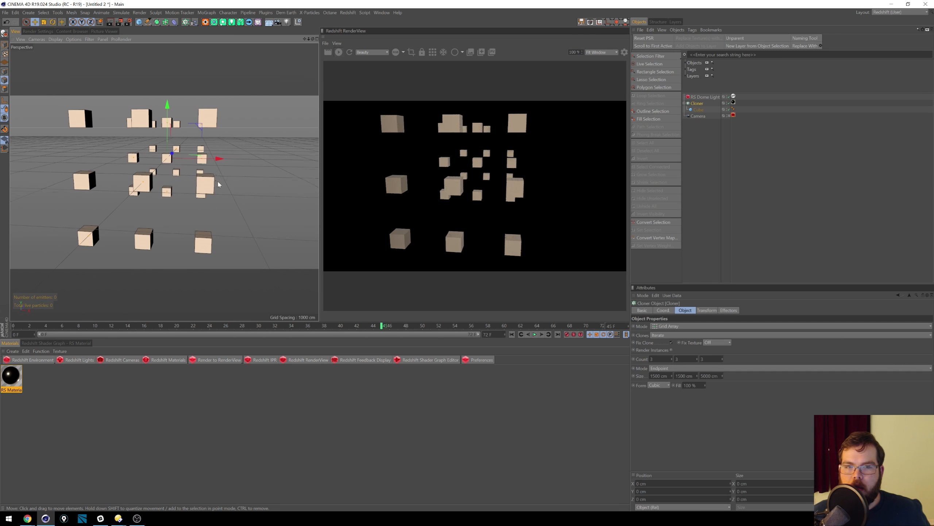
alt+drag(183, 189, 210, 182)
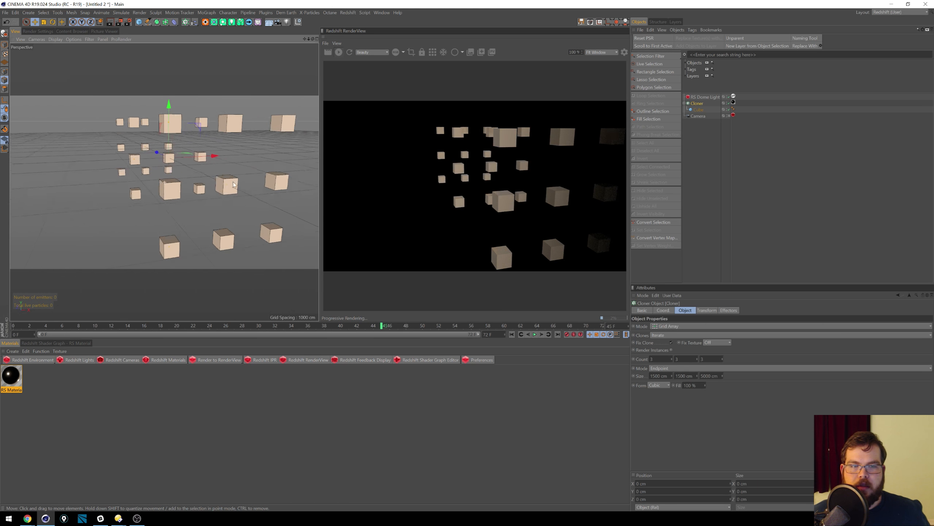
alt+middle_drag(210, 182, 224, 184)
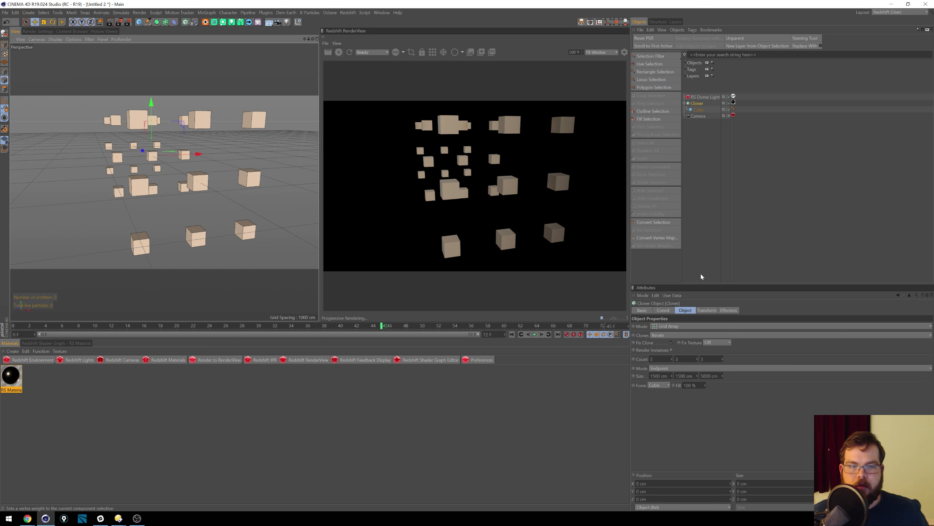
click(698, 116)
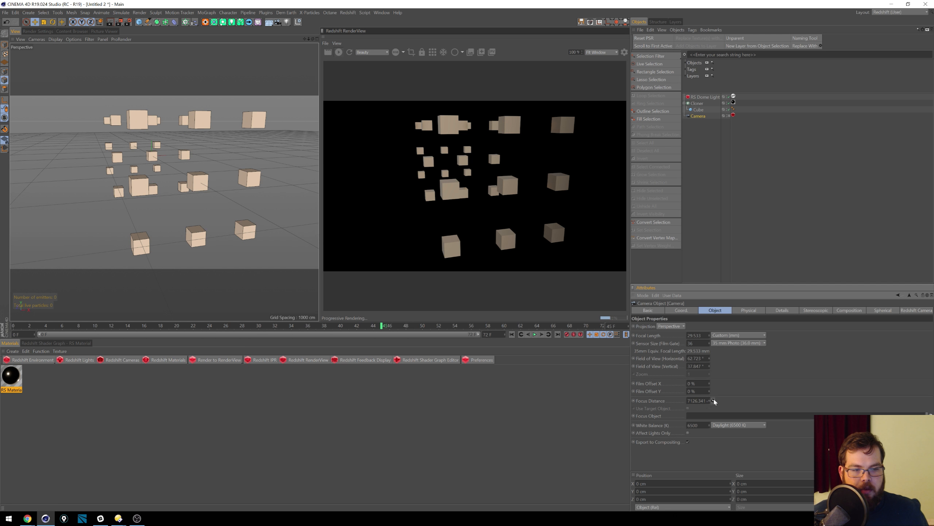
click(153, 157)
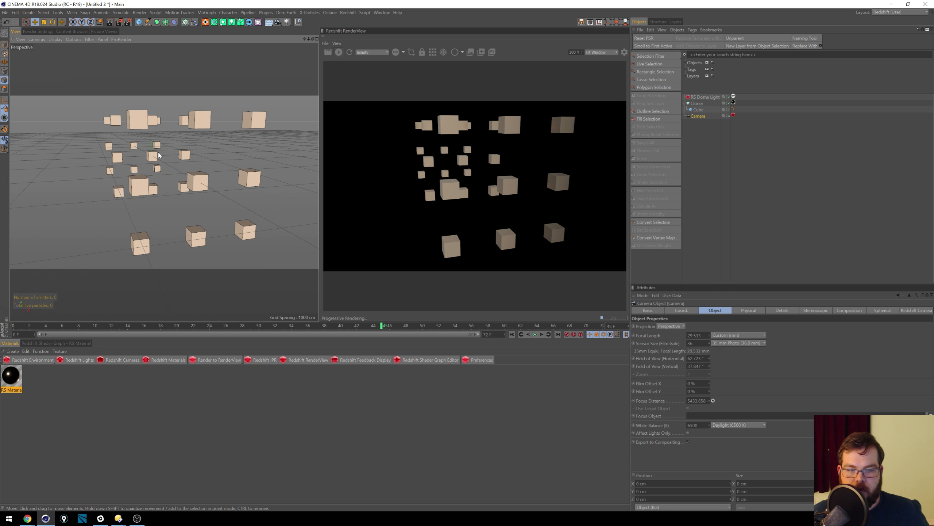
Step: Raise the Redshift Camera tag's Bokeh CoC Radius to about 71 and its Power to about 11.5
click(733, 115)
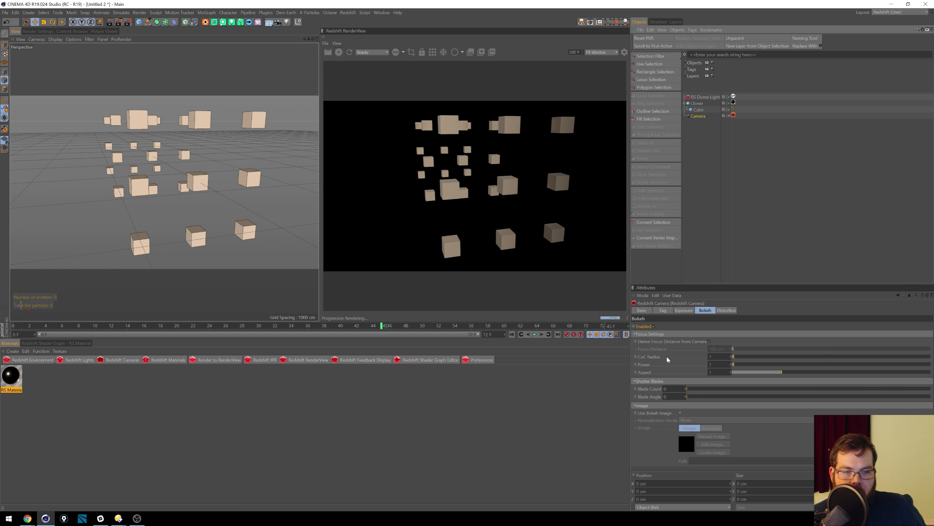
drag(739, 357, 757, 358)
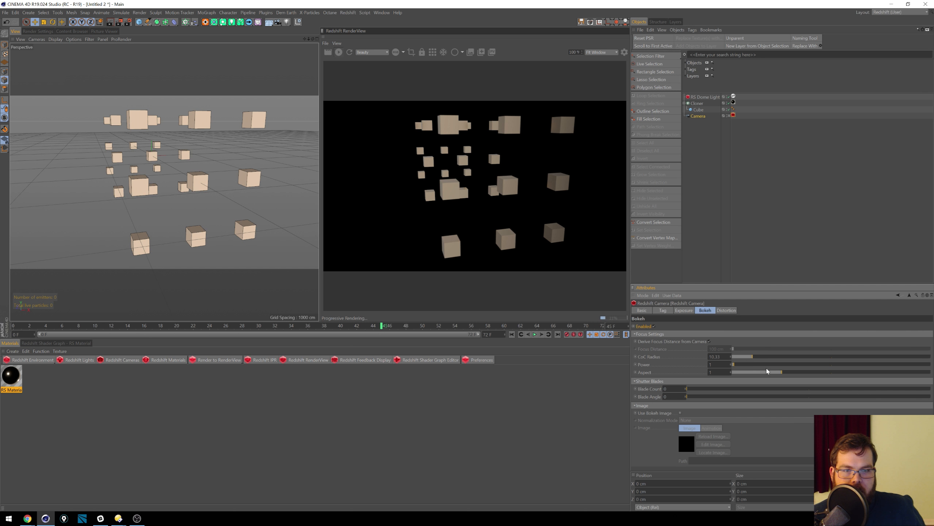
mouse_move(761, 369)
mouse_down()
mouse_move(780, 368)
mouse_move(767, 368)
mouse_up()
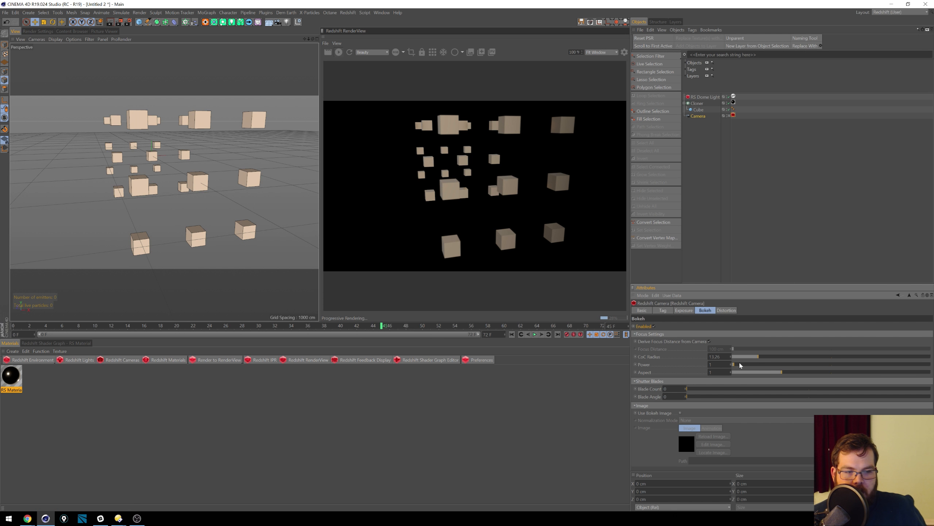
drag(736, 365, 873, 353)
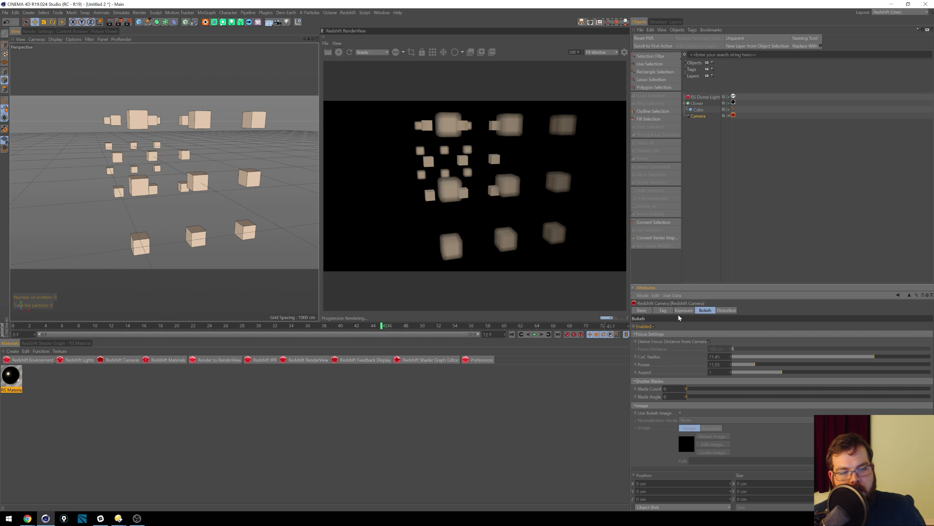
click(690, 312)
click(705, 311)
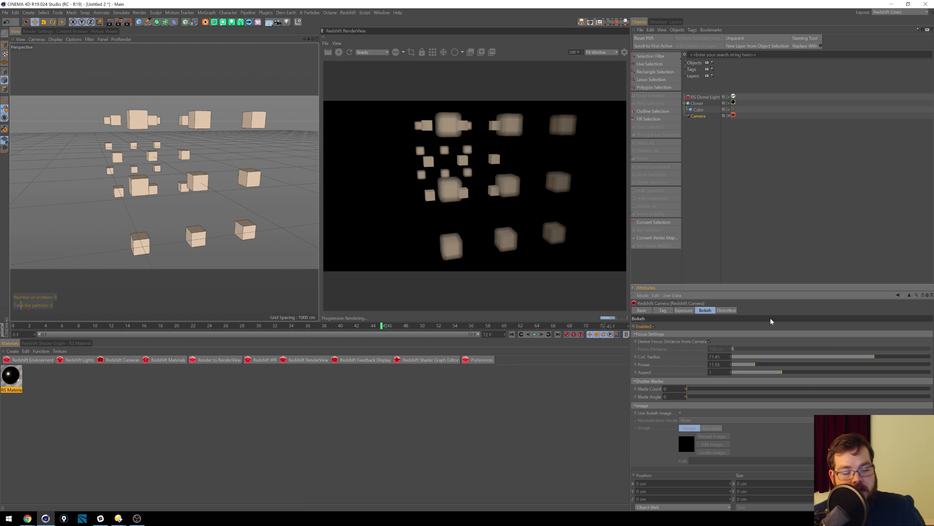
Step: In the Redshift Camera tag's exposure settings, set the F-Stop Number to 2.4 and the Film Speed (ISO) to 50
click(684, 310)
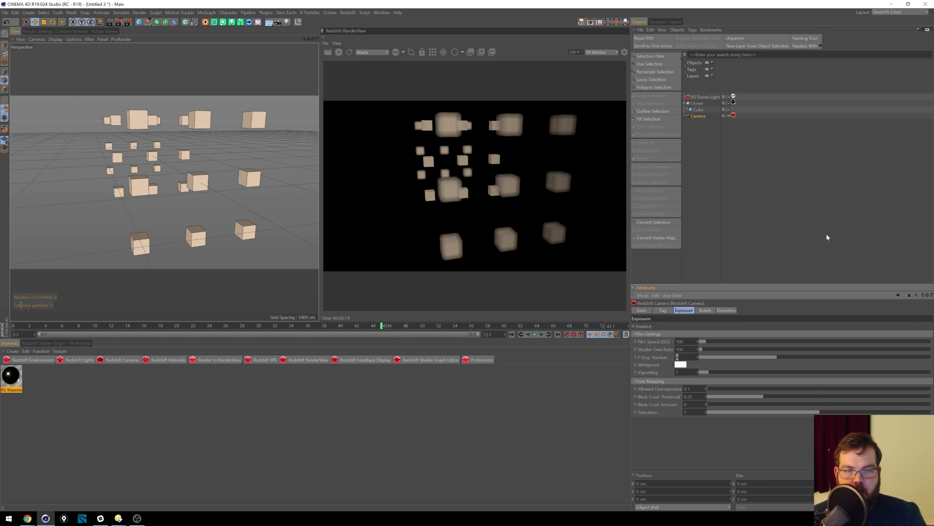
text(.4)
key(Return)
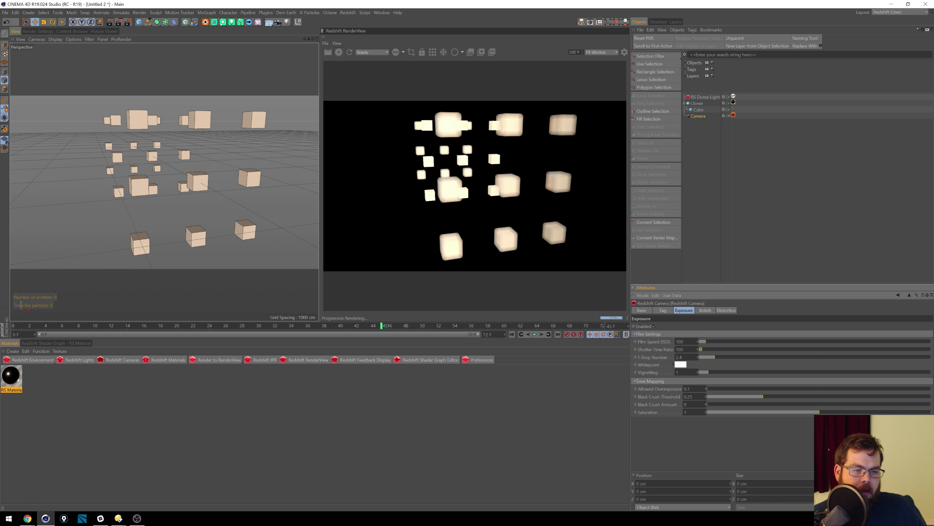
click(705, 310)
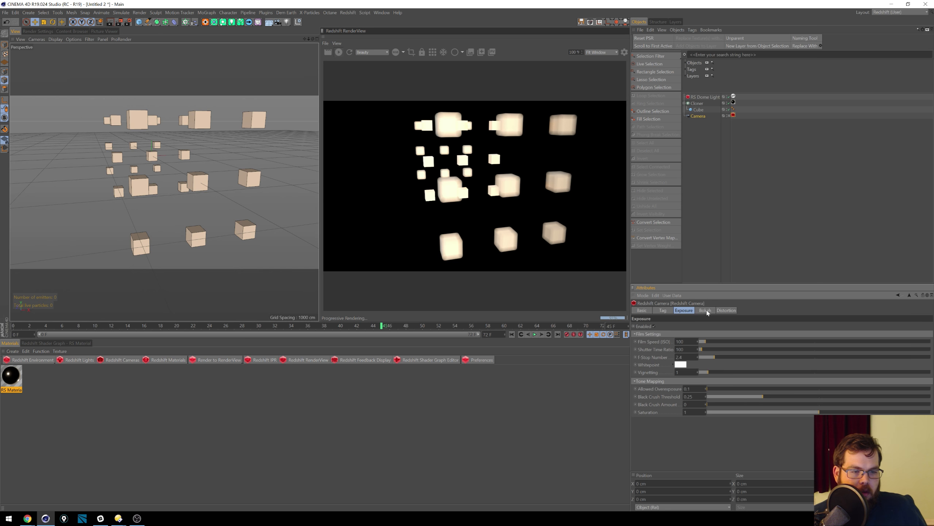
click(684, 310)
click(680, 342)
text(50)
key(Return)
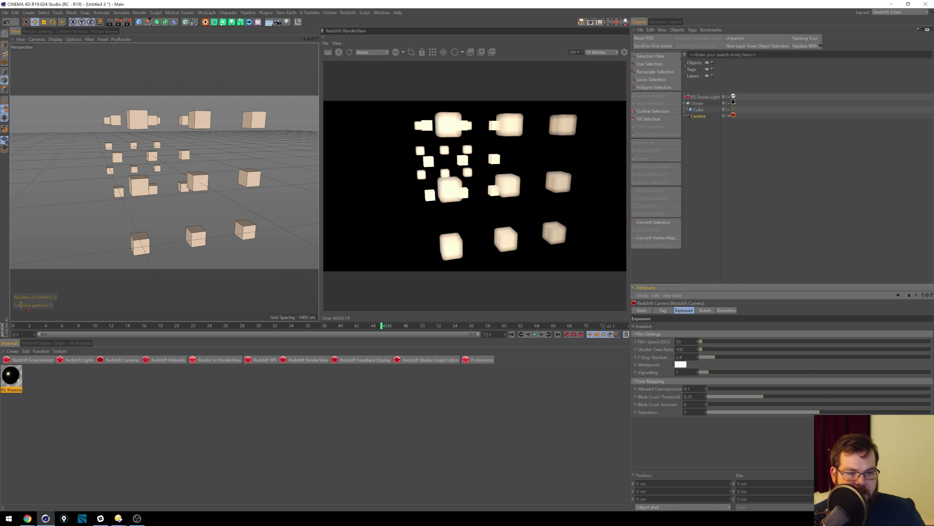
Step: Try an F-Stop Number of 1 in the exposure settings, then undo that change
click(705, 310)
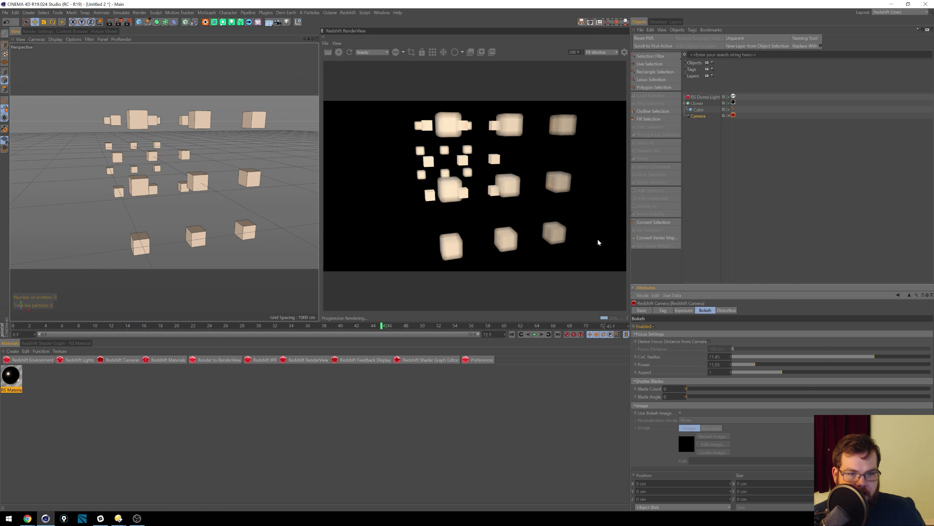
click(685, 311)
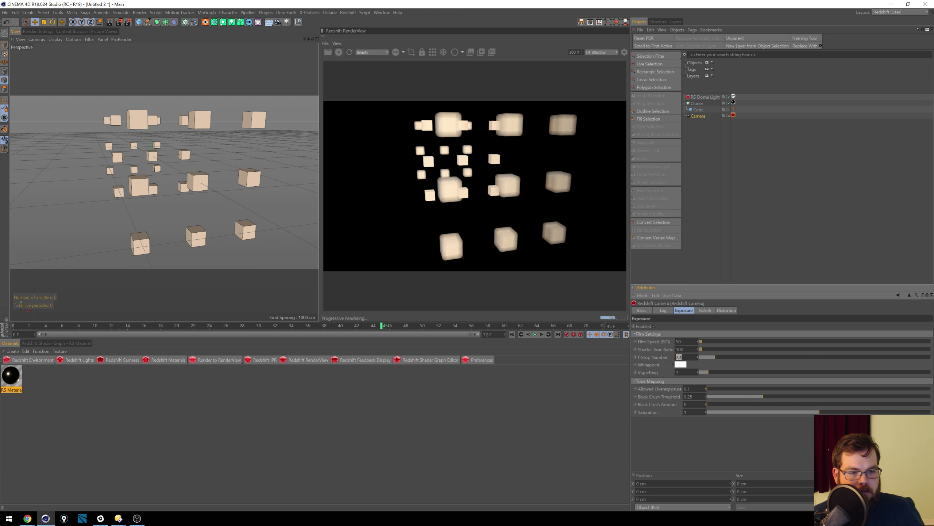
text(1)
key(Return)
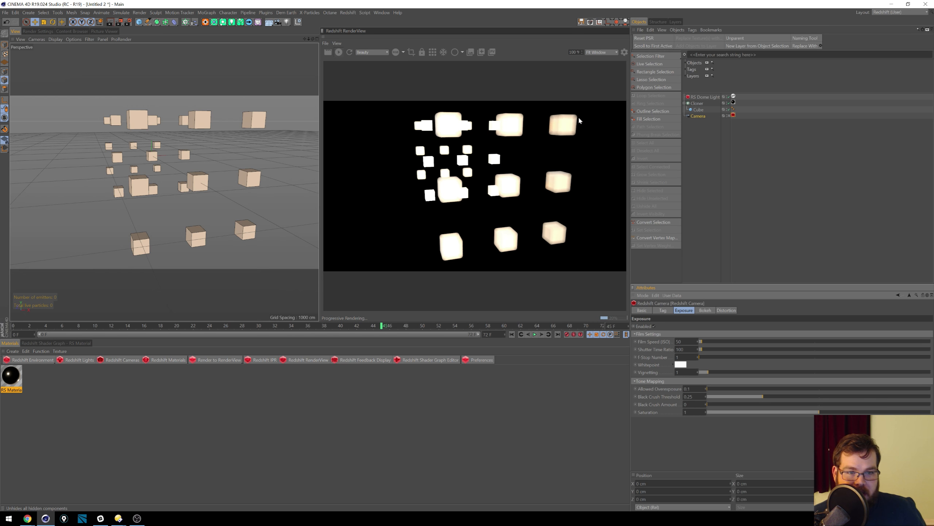
click(699, 357)
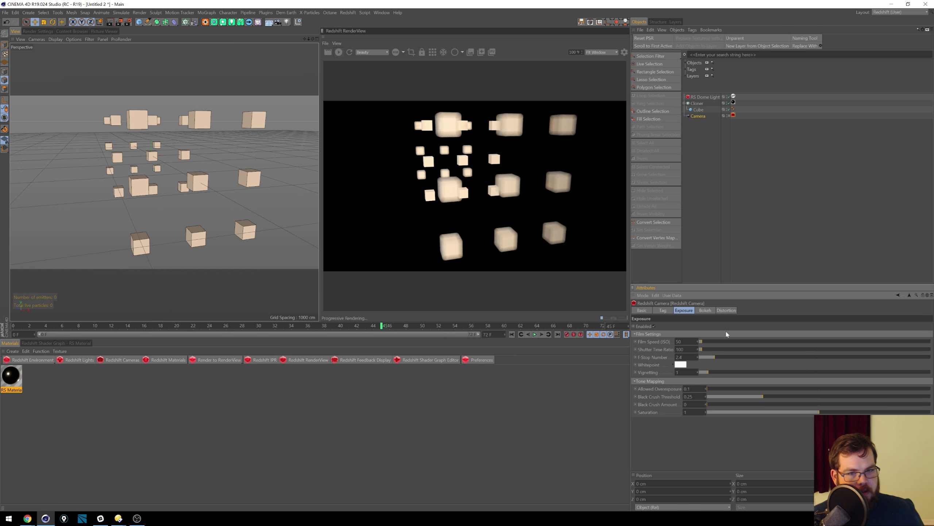
Step: Set the Bokeh Aspect to 0.5, the CoC Radius to about 65 and the Power to about 2.6
click(704, 311)
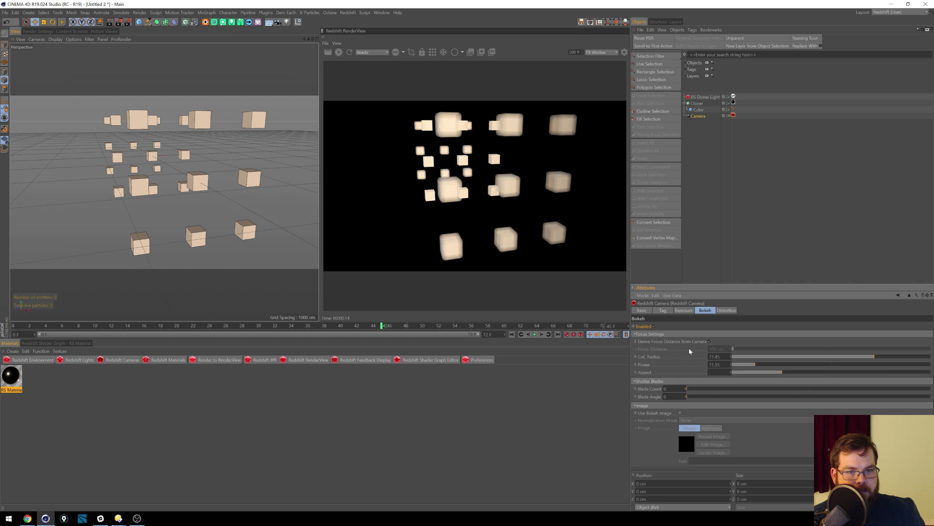
key(Return)
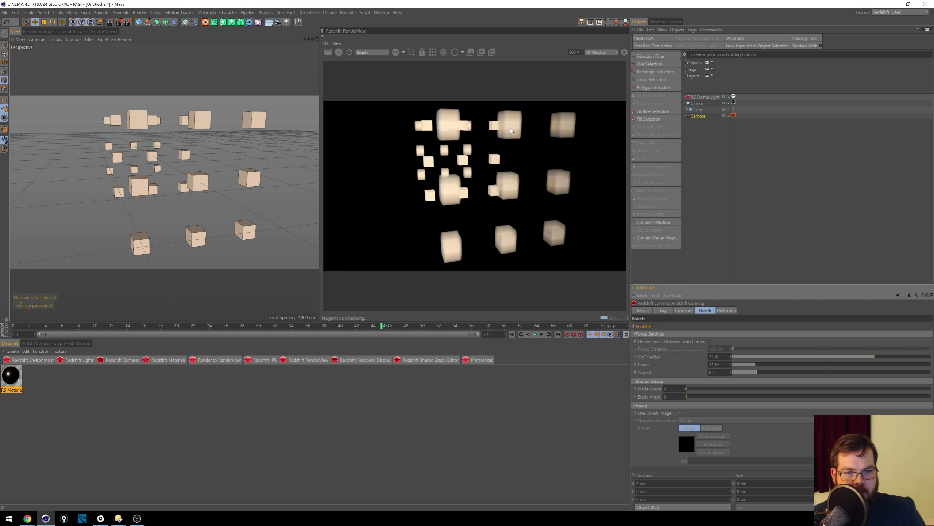
drag(850, 359, 826, 358)
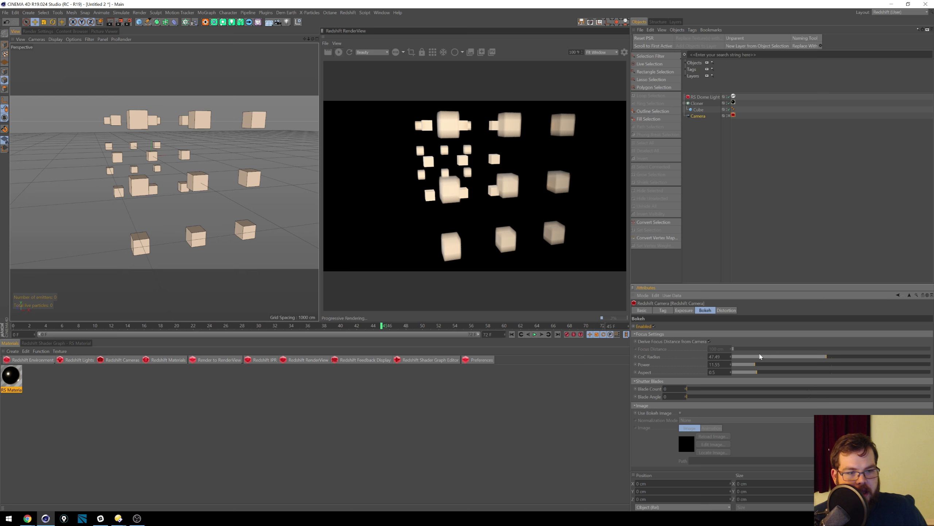
click(765, 356)
drag(752, 368, 856, 368)
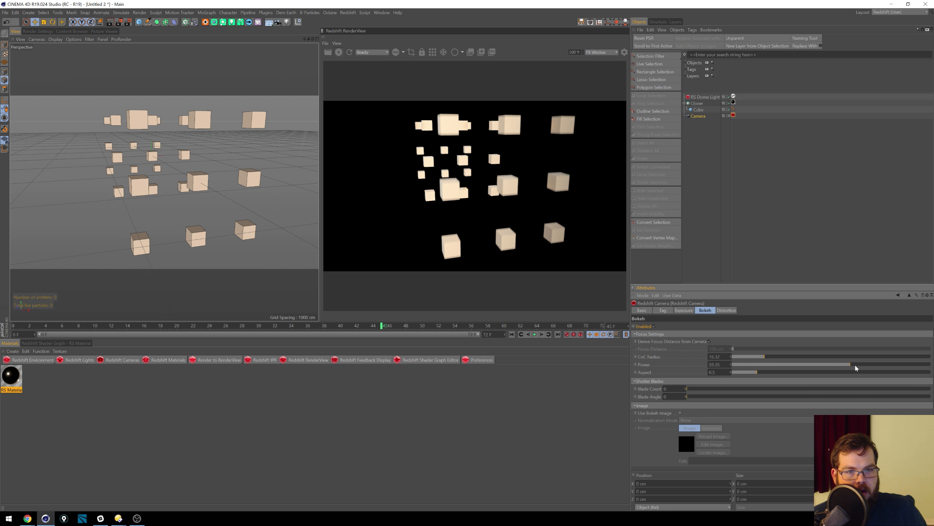
click(755, 366)
drag(756, 368, 857, 362)
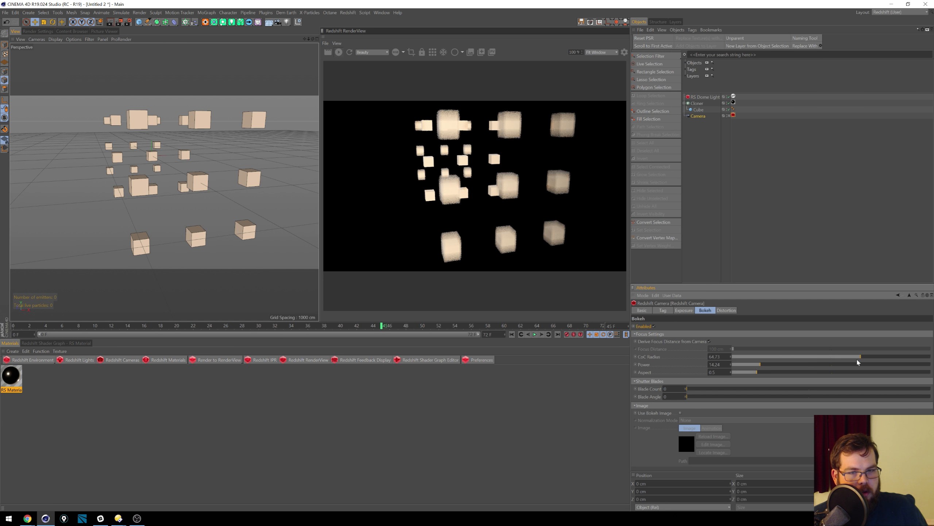
drag(759, 367, 739, 367)
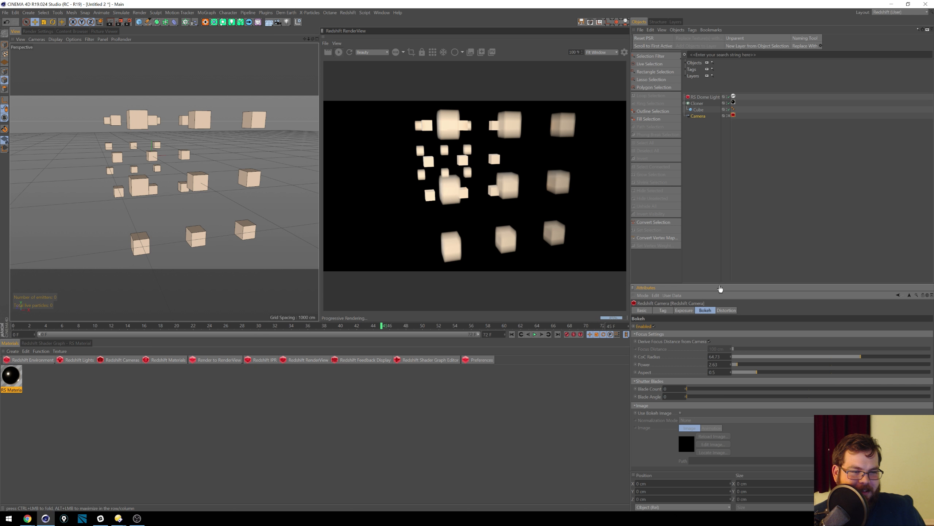
Step: Enlarge the attribute area, keyframe the camera object's Focus Distance at frame 0 and pick the focus from the large front cube
drag(724, 284, 728, 224)
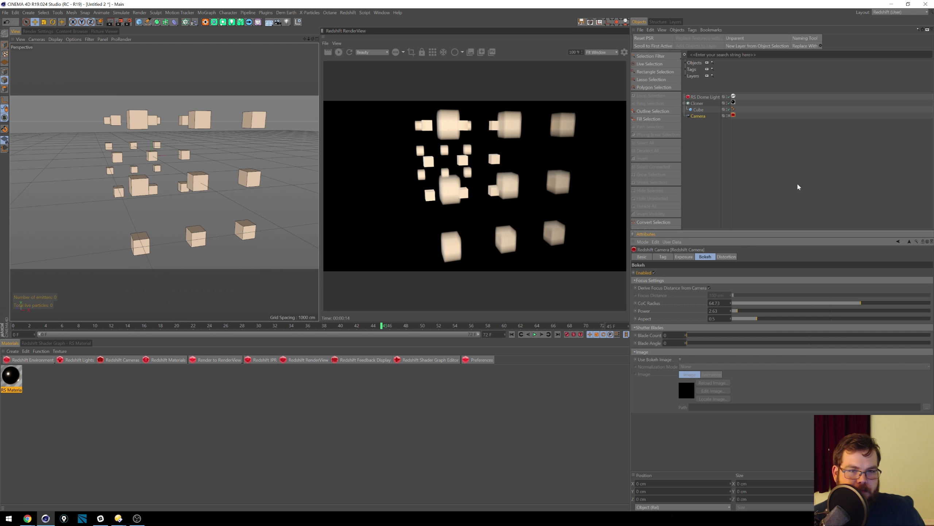
drag(747, 231, 749, 248)
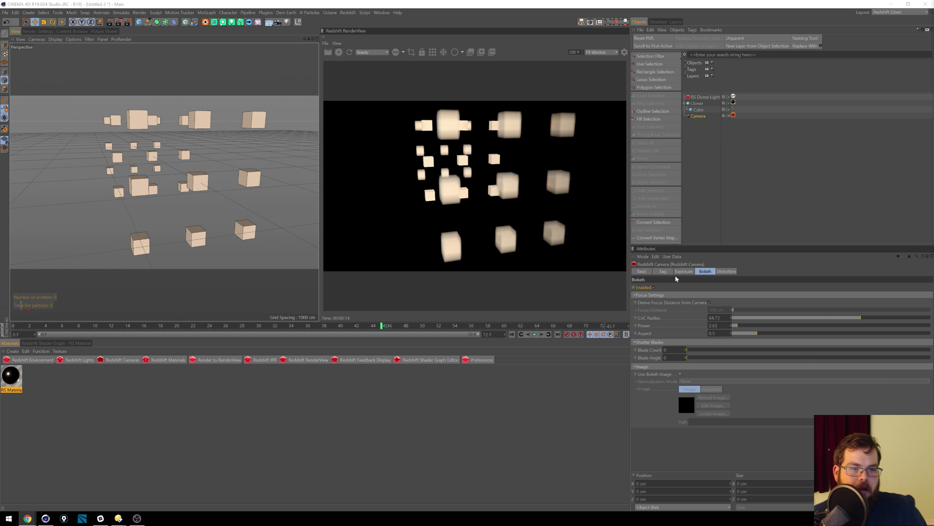
click(695, 117)
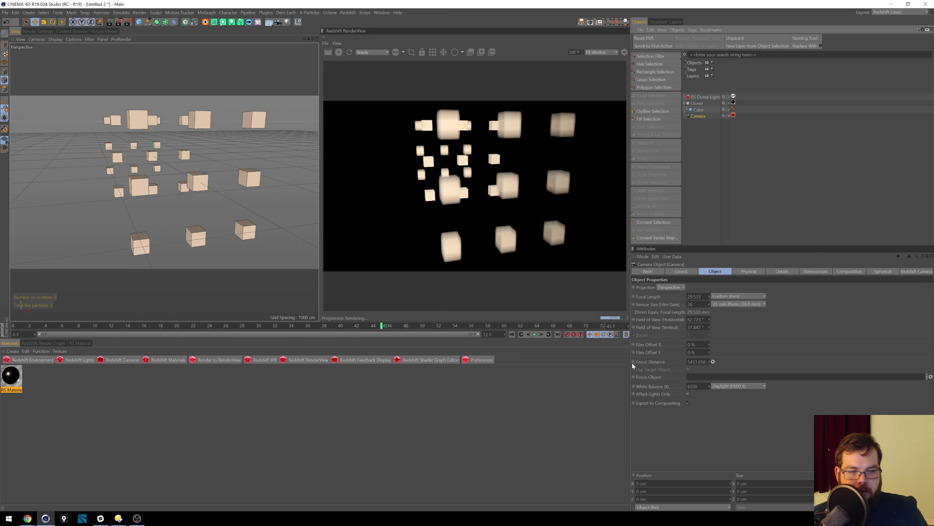
click(14, 325)
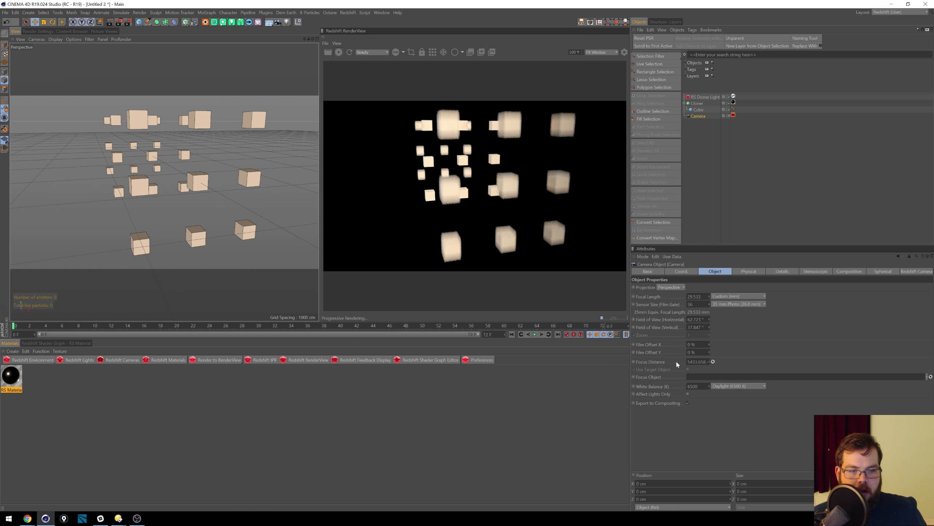
ctrl+click(634, 361)
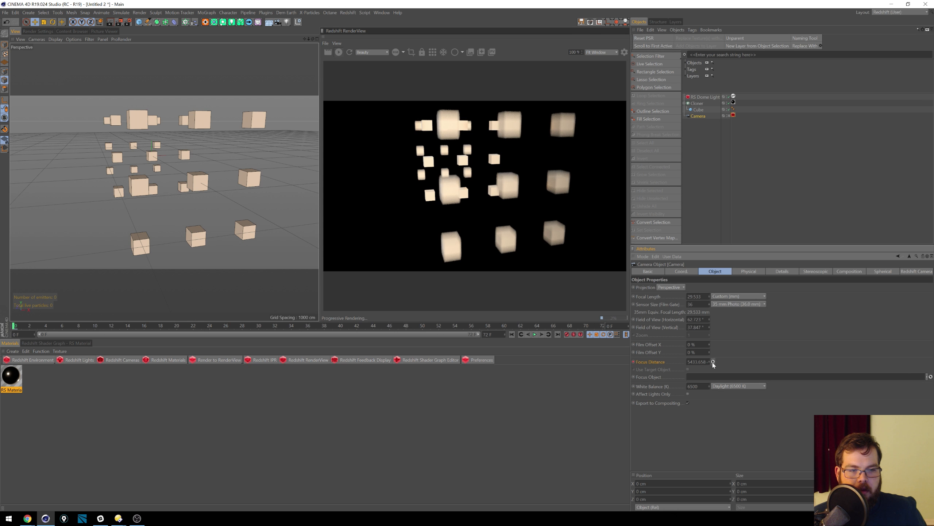
click(143, 191)
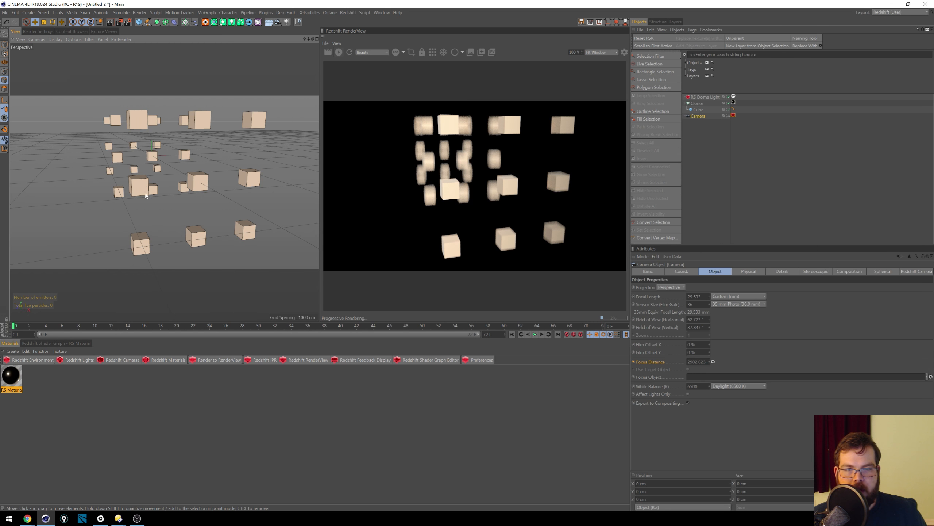
Step: At frame 72, pick the camera's Focus Distance from a small cube at the back of the grid and keyframe it
drag(14, 325, 602, 325)
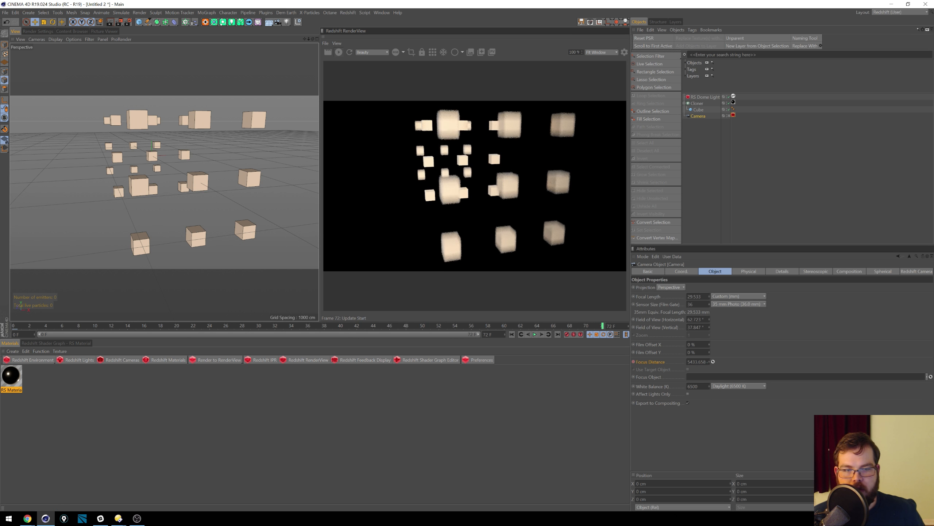
click(714, 362)
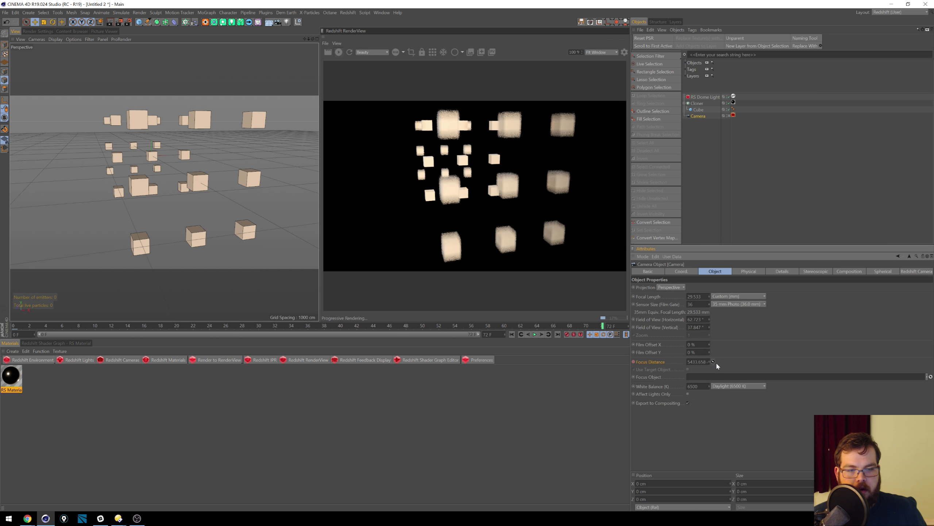
click(134, 144)
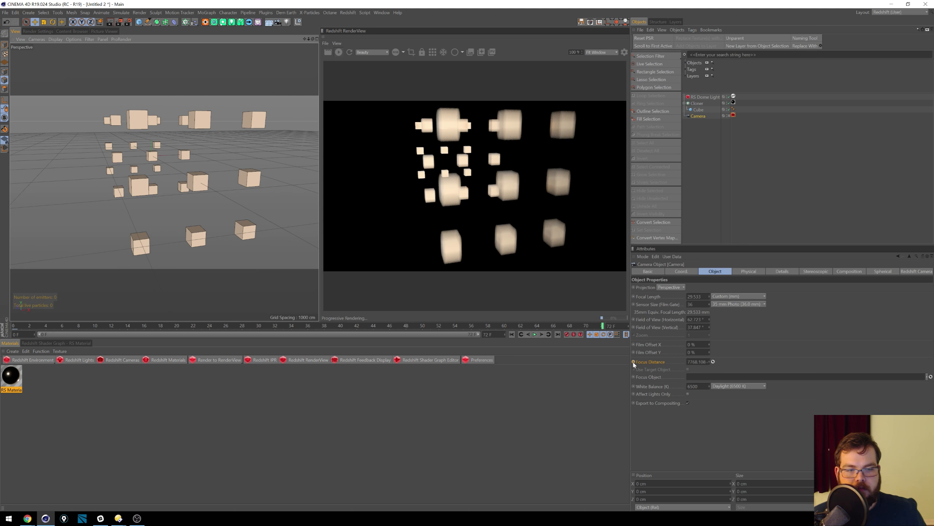
Step: At frame 0, pick the camera's Focus Distance anew from the large front cube and keyframe it
drag(602, 325, 1, 329)
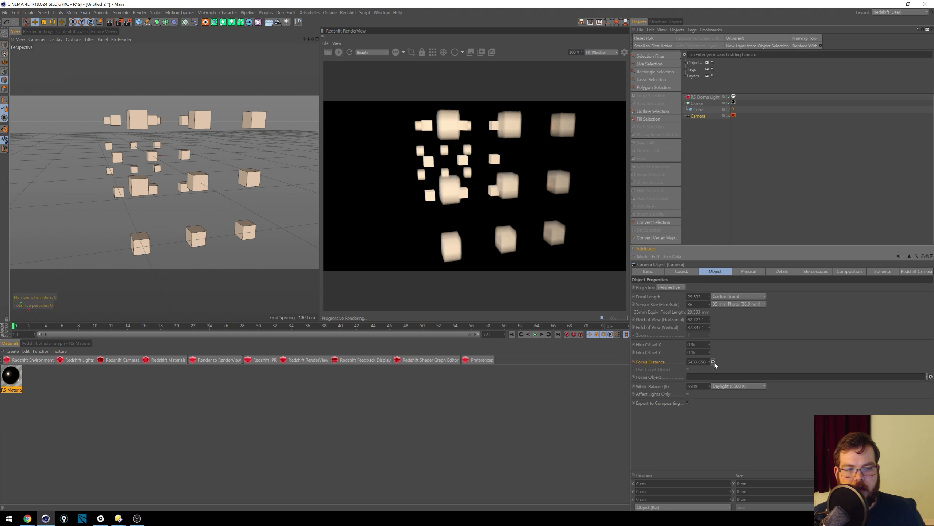
click(144, 186)
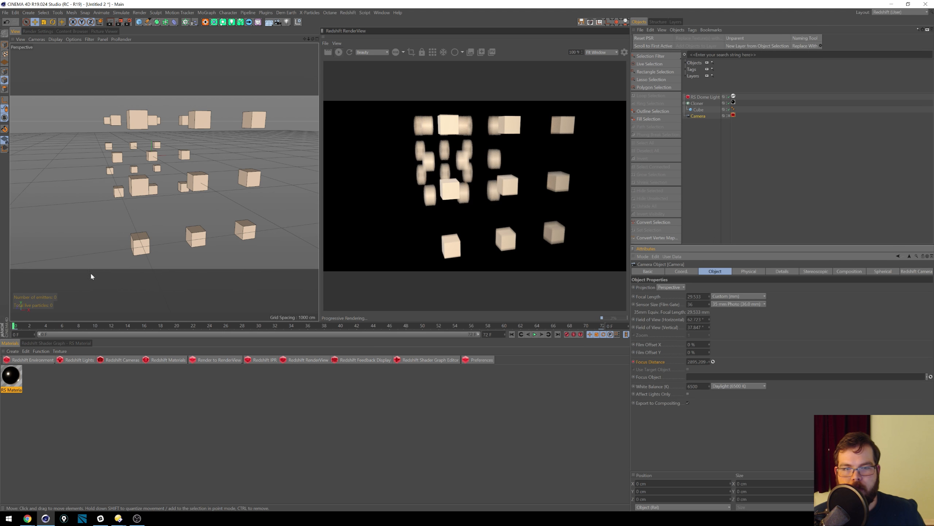
click(21, 326)
mouse_move(21, 327)
mouse_down()
mouse_move(580, 328)
mouse_move(23, 358)
mouse_move(497, 340)
mouse_move(30, 333)
mouse_move(635, 334)
mouse_move(13, 320)
mouse_up()
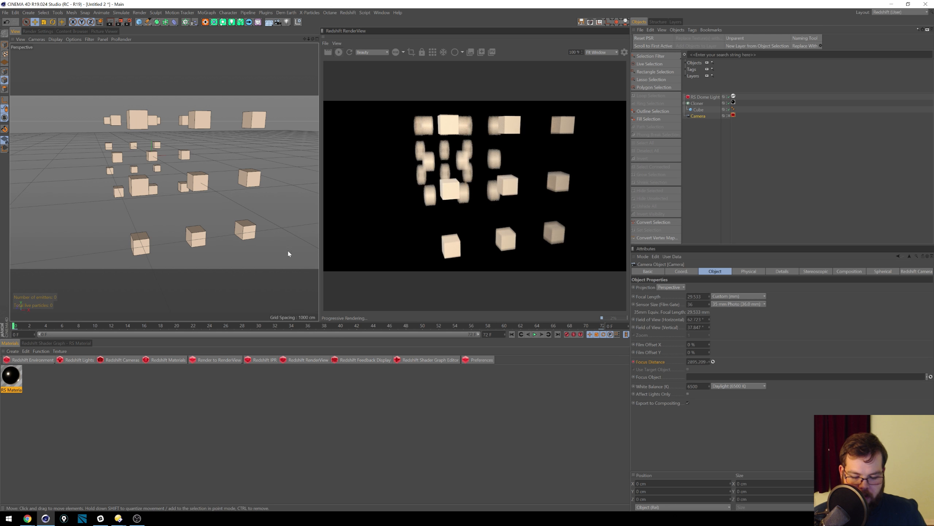
Step: Scrub through the timeline to examine the animated focus shift between the front and back cubes in the render
drag(174, 166, 200, 158)
drag(393, 408, 488, 408)
drag(257, 208, 334, 206)
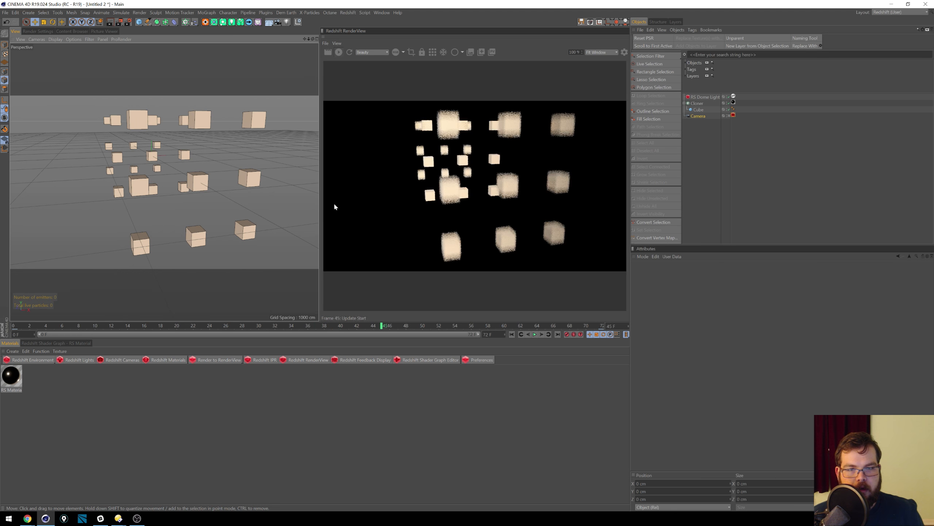
drag(196, 162, 73, 184)
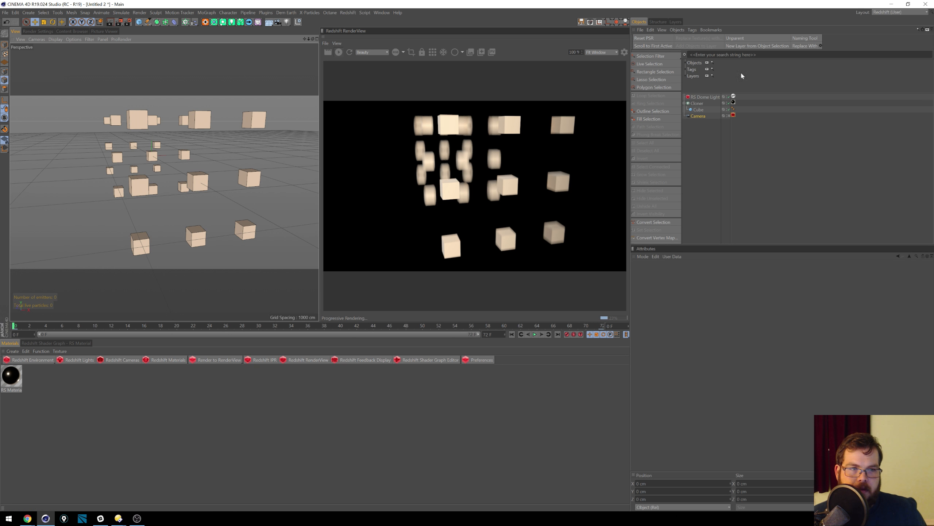
Step: Enable Use Bokeh Image in the Redshift Camera tag and load RandomBokeh.png from the _RS_BOKKEH folder inside 02_3D on 4TB_MediaStorage
click(734, 116)
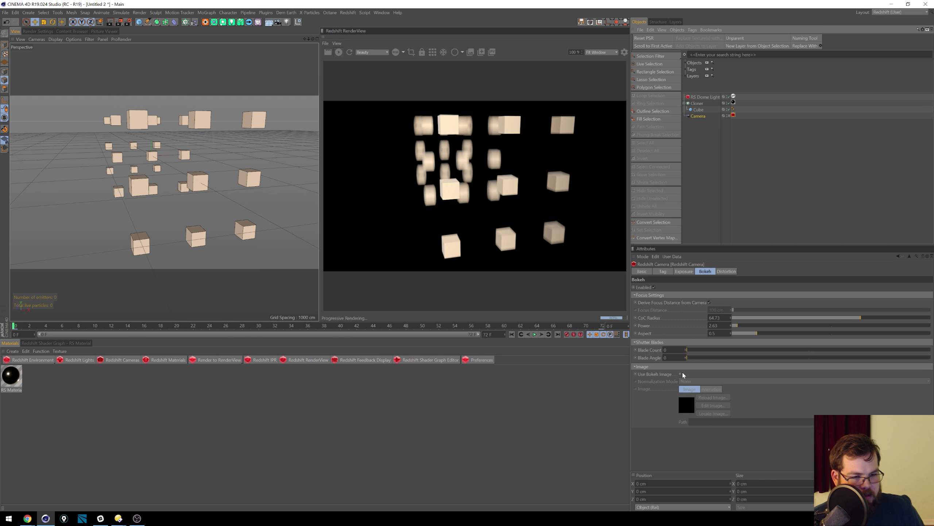
click(681, 374)
click(928, 421)
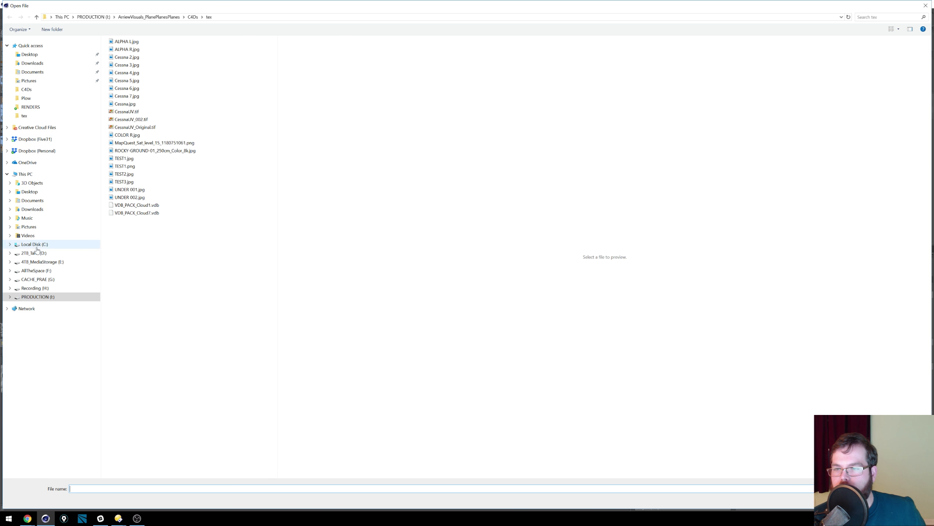
click(40, 262)
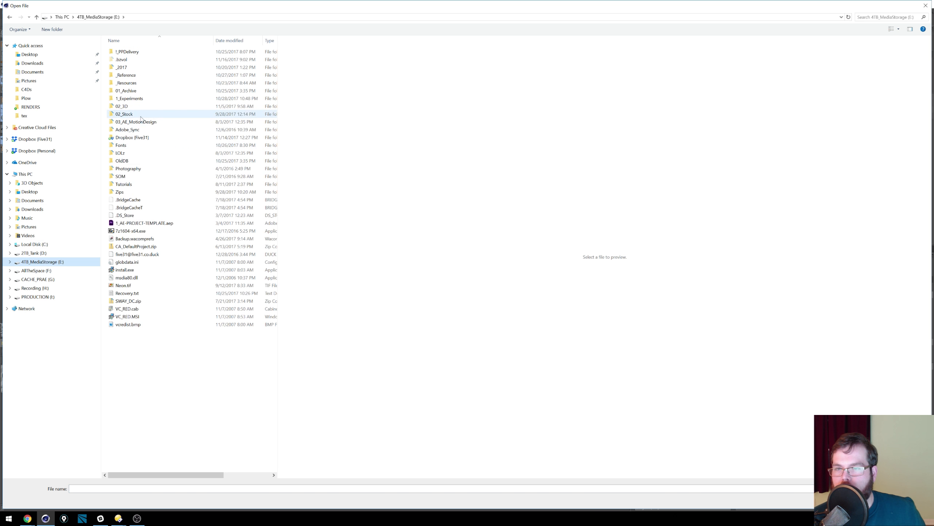
double_click(126, 107)
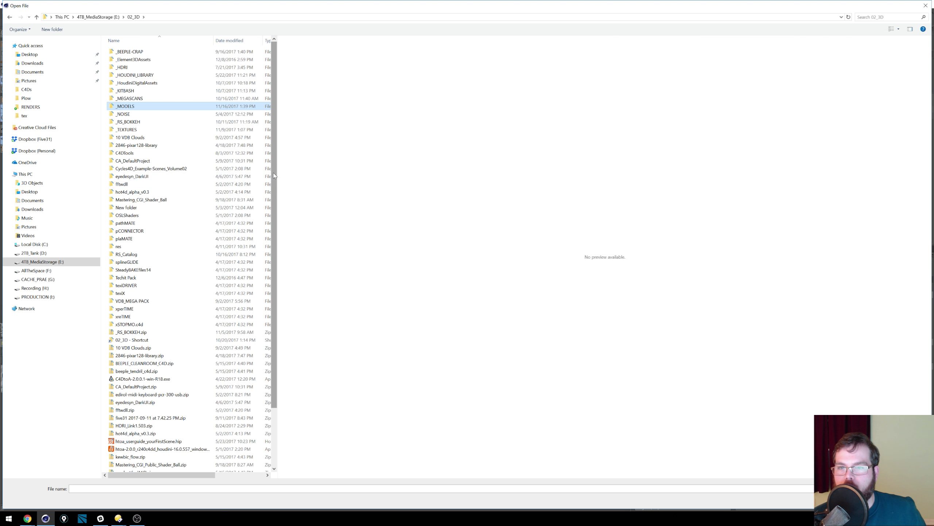
double_click(134, 123)
double_click(191, 404)
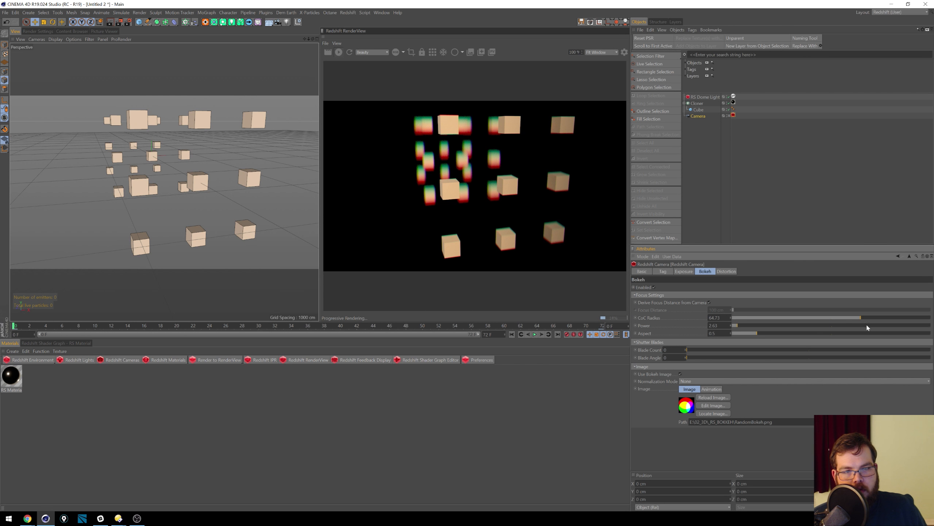
Step: Set the Bokeh Power to about 13.4 and the CoC Radius to about 56
mouse_move(772, 325)
mouse_down()
mouse_move(845, 325)
mouse_move(693, 324)
mouse_move(799, 326)
mouse_move(757, 326)
mouse_up()
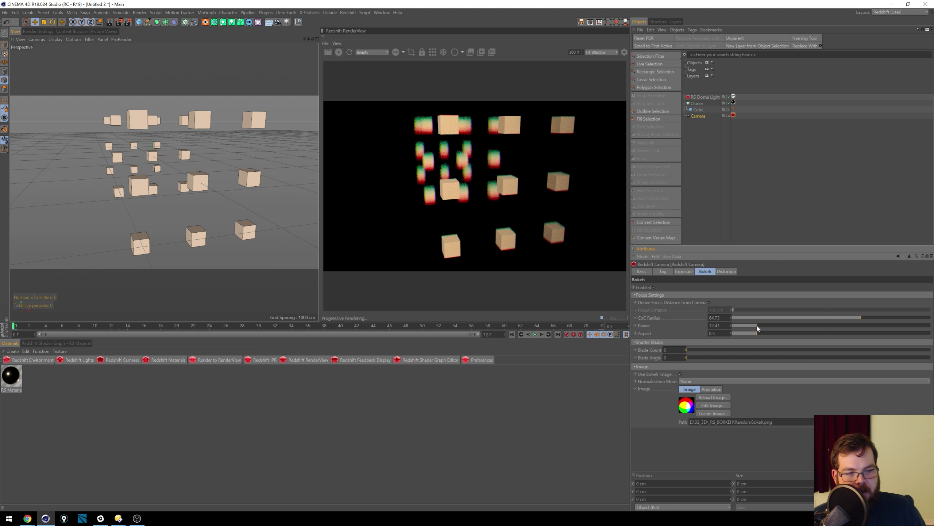
mouse_move(861, 317)
mouse_down()
mouse_move(768, 320)
mouse_move(845, 317)
mouse_up()
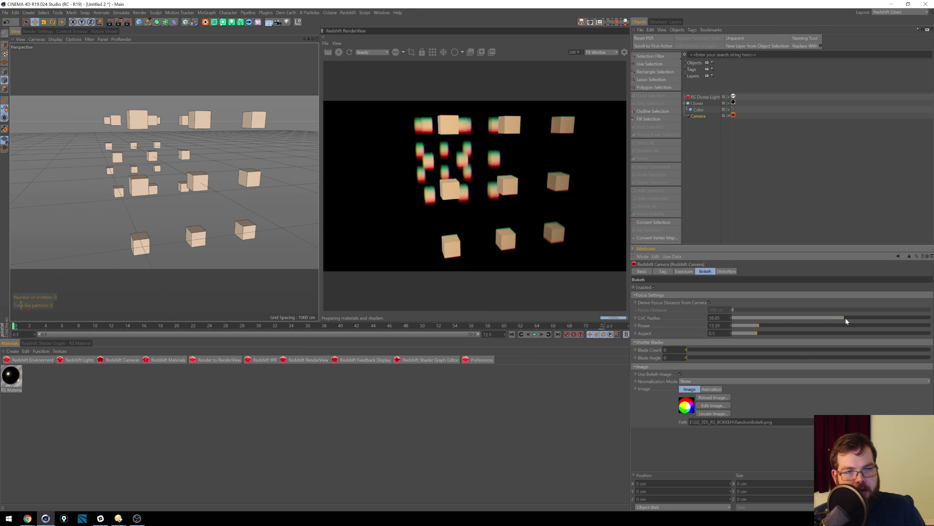
Step: Scrub the timeline to about frame 20 and set the Bokeh Aspect to 1.4
drag(15, 326, 737, 332)
drag(575, 319, 173, 339)
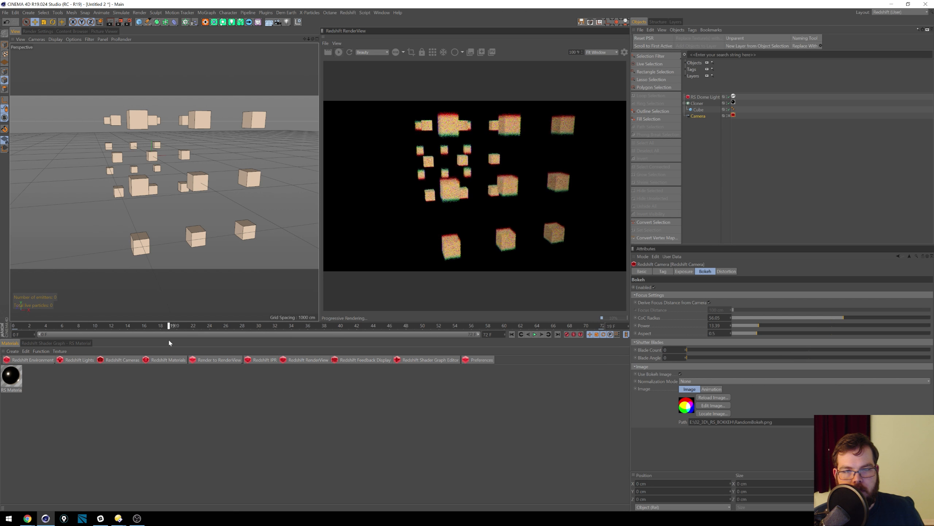
drag(764, 334, 841, 335)
double_click(716, 333)
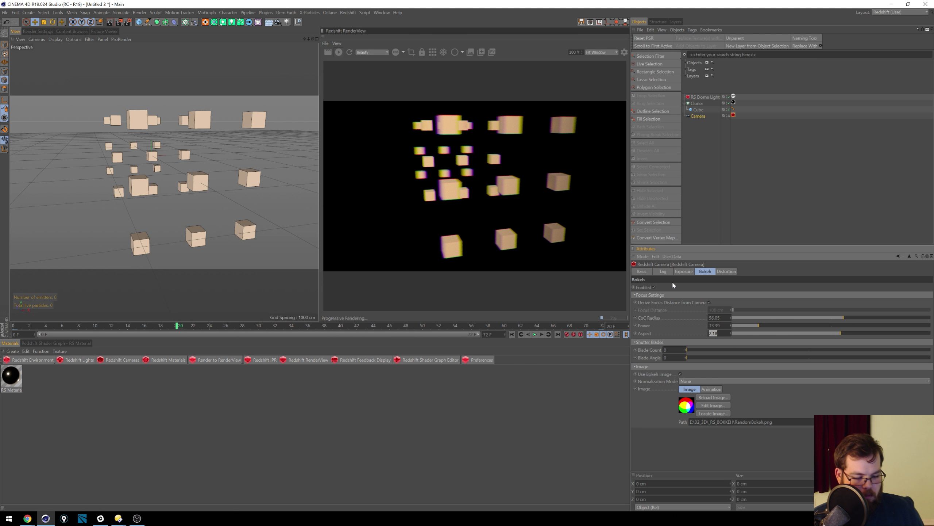
text(1.4)
key(Return)
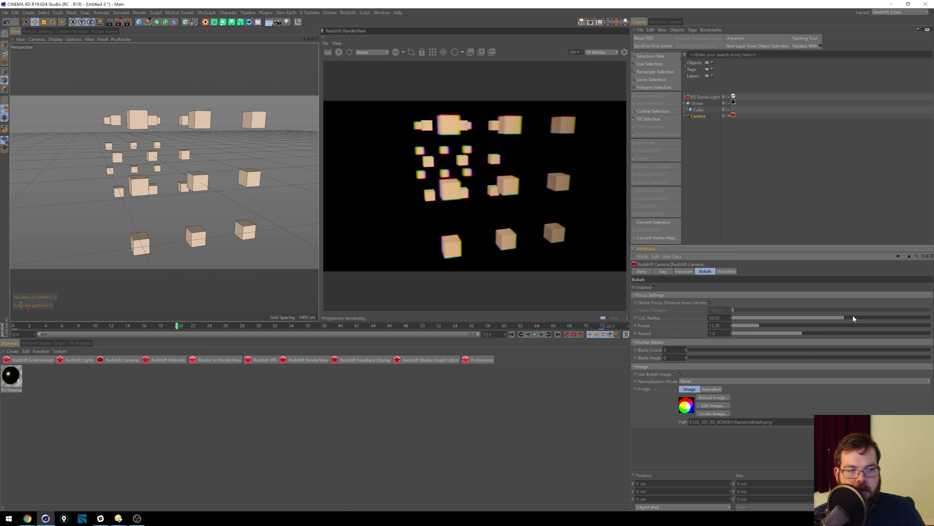
Step: Raise the Bokeh CoC Radius to 100, then reduce it to 0
drag(863, 320, 931, 317)
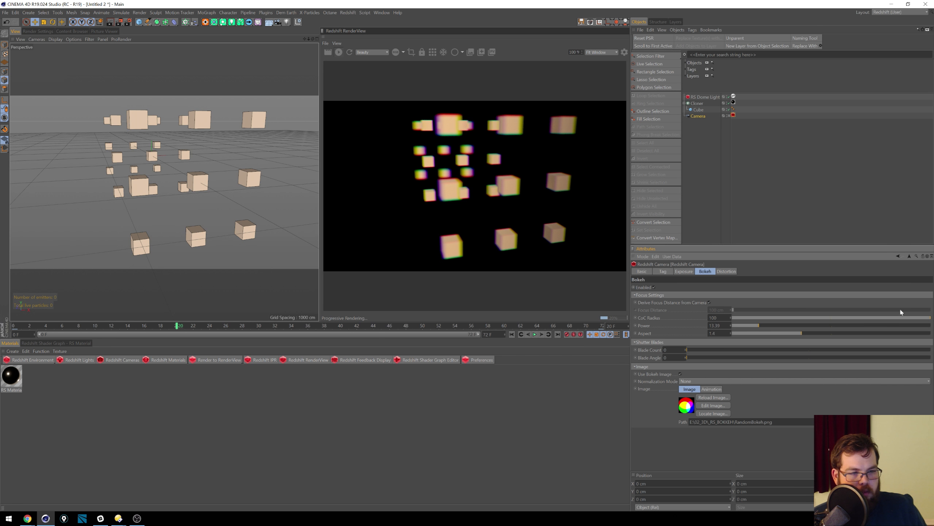
drag(901, 317, 728, 318)
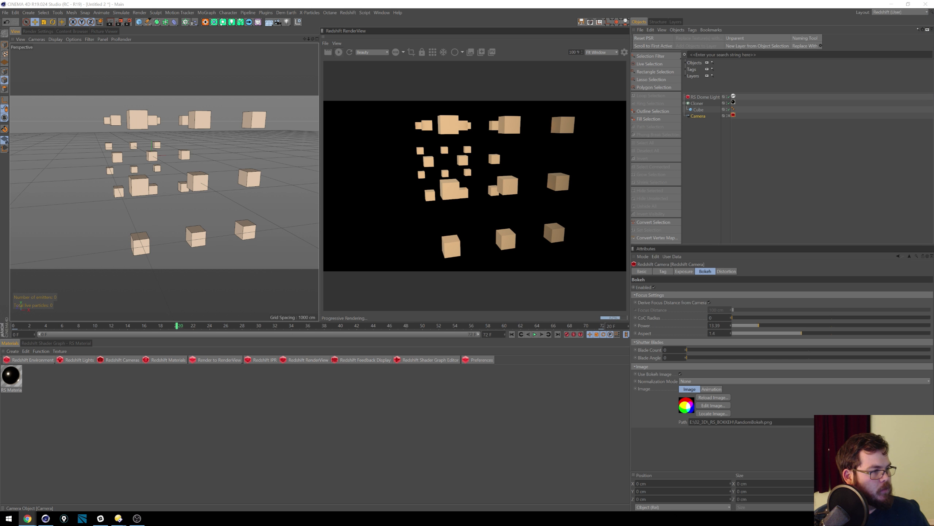
mouse_move(933, 63)
mouse_down()
mouse_move(755, 62)
mouse_move(933, 62)
mouse_up()
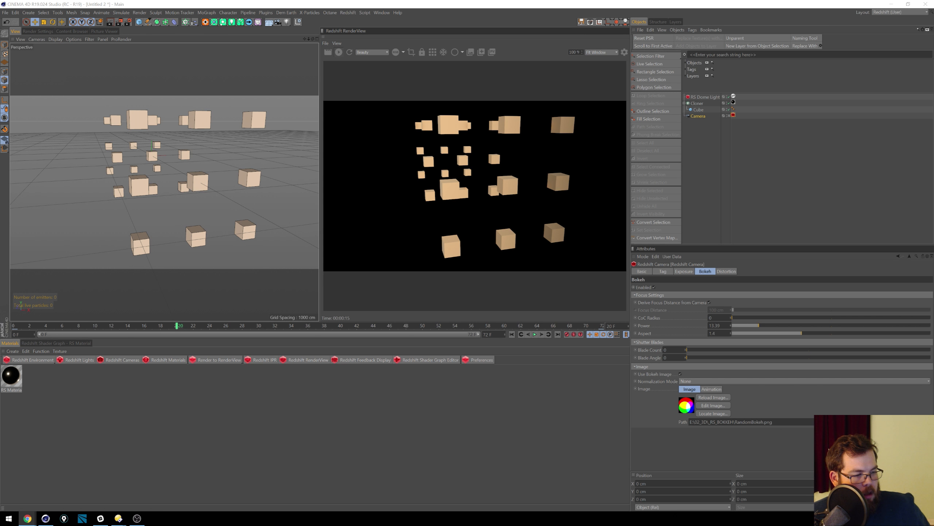
click(723, 126)
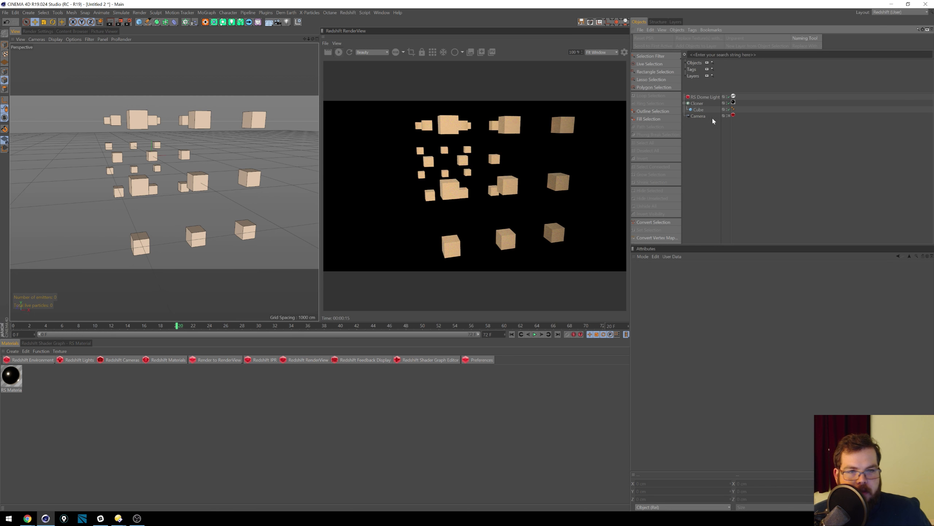
click(700, 116)
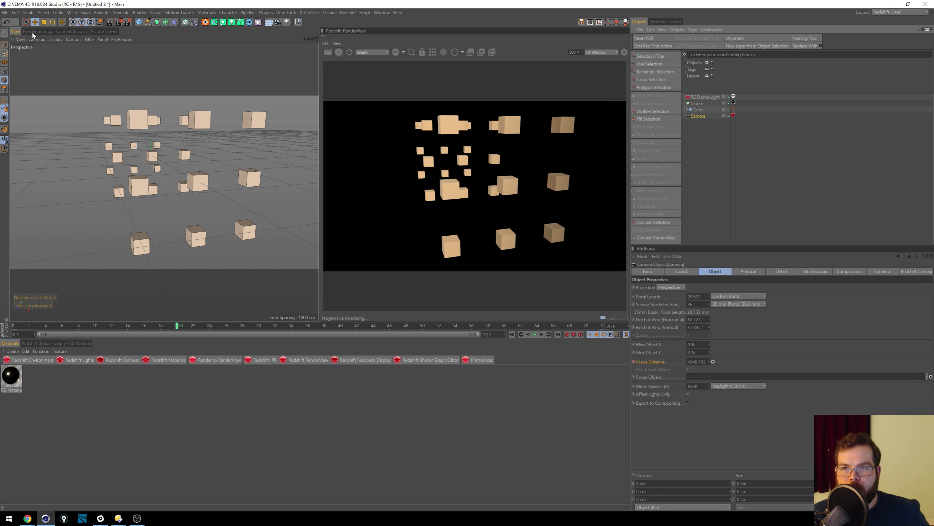
click(734, 115)
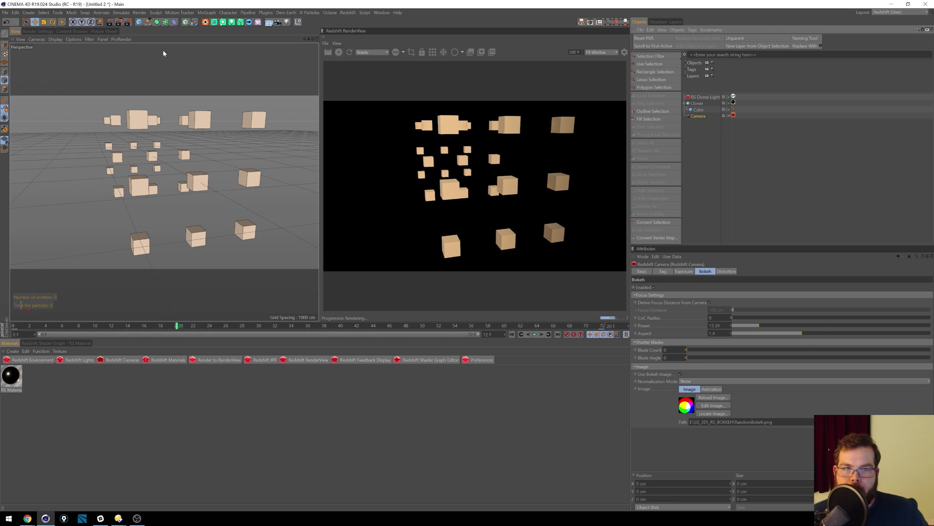
Step: Delete the Camera and the Cloner with its Cube, keeping only the RS Dome Light in the scene
click(698, 116)
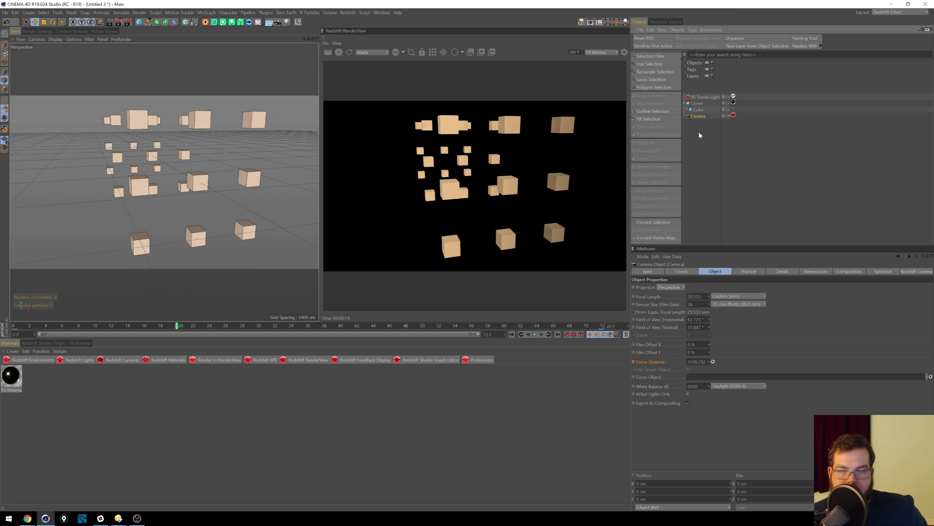
key(Delete)
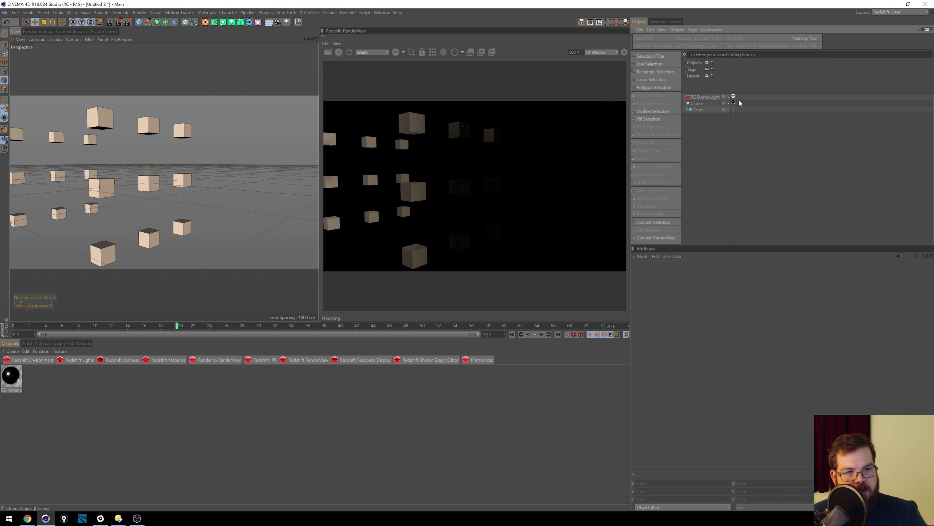
drag(700, 116, 681, 99)
key(Delete)
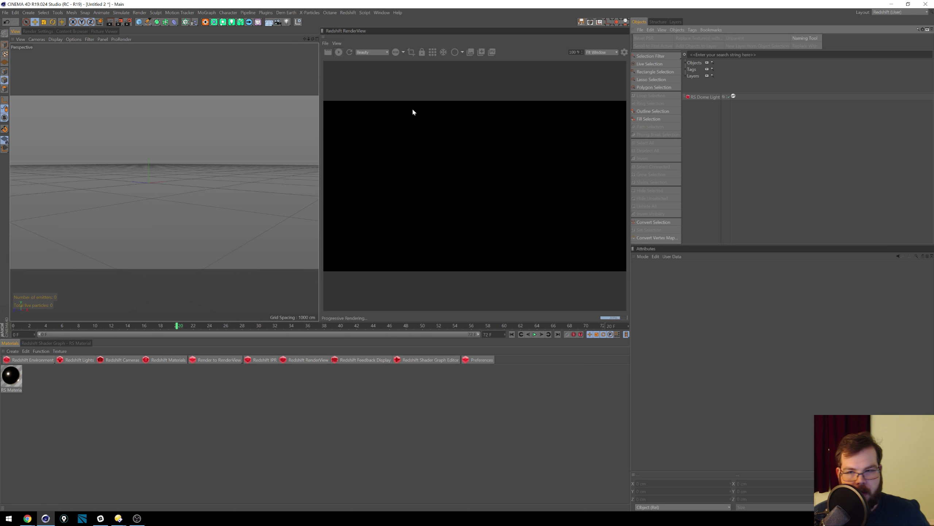
Step: Add a Sphere primitive and apply the existing RS Material to it
drag(138, 21, 251, 38)
scroll(180, 169, up, 6)
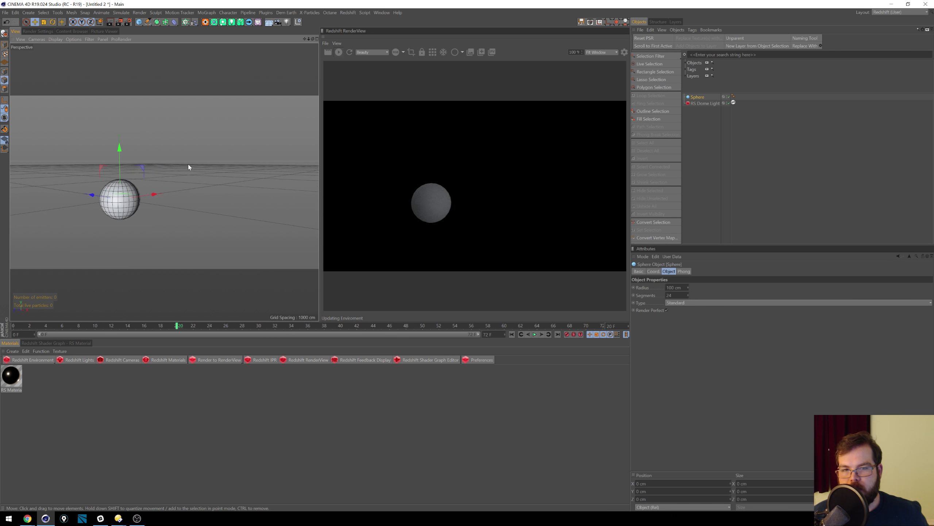
scroll(147, 170, down, 2)
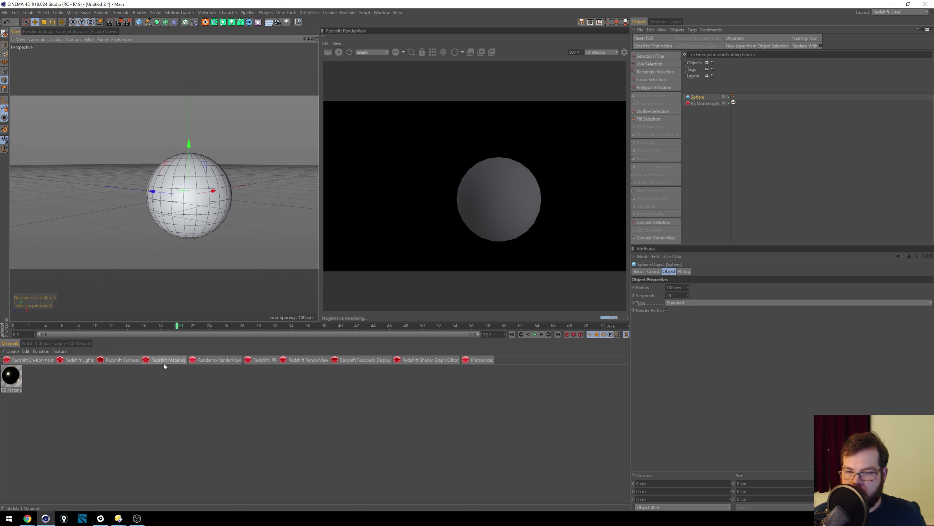
drag(10, 377, 697, 98)
alt+drag(222, 204, 211, 187)
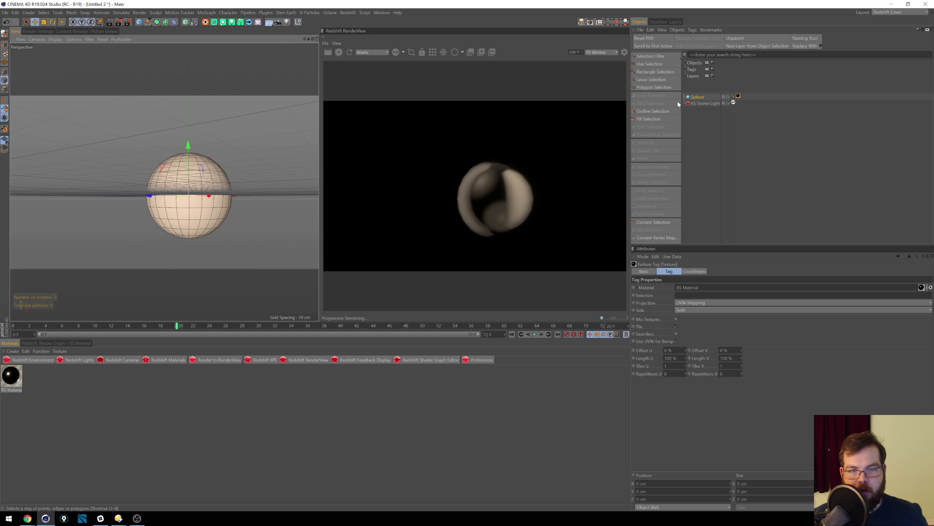
Step: Change the RS Material's Base Properties preset to Aluminium and close the Material Editor
double_click(11, 375)
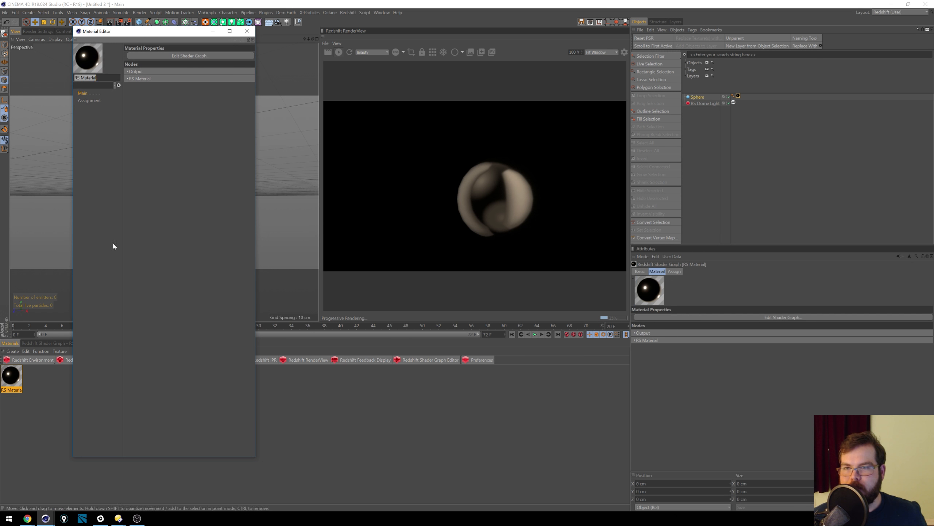
click(136, 72)
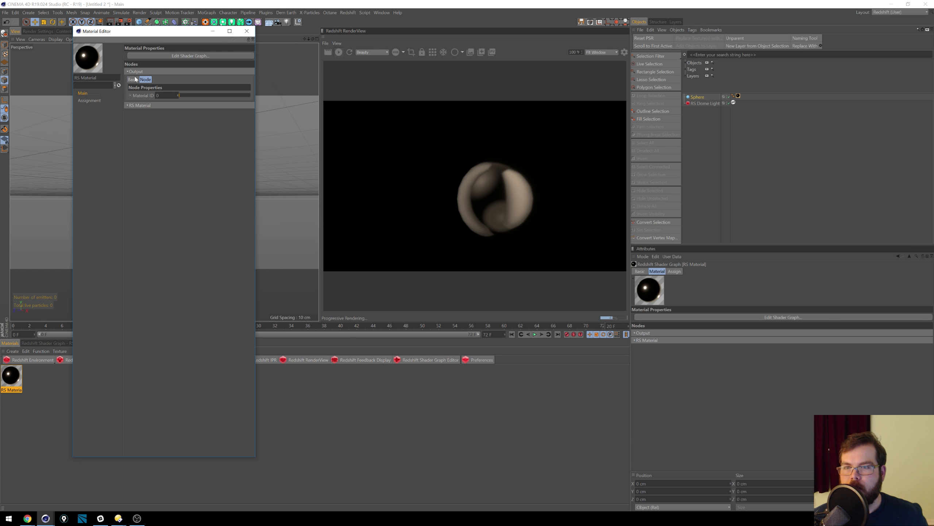
click(129, 105)
click(172, 136)
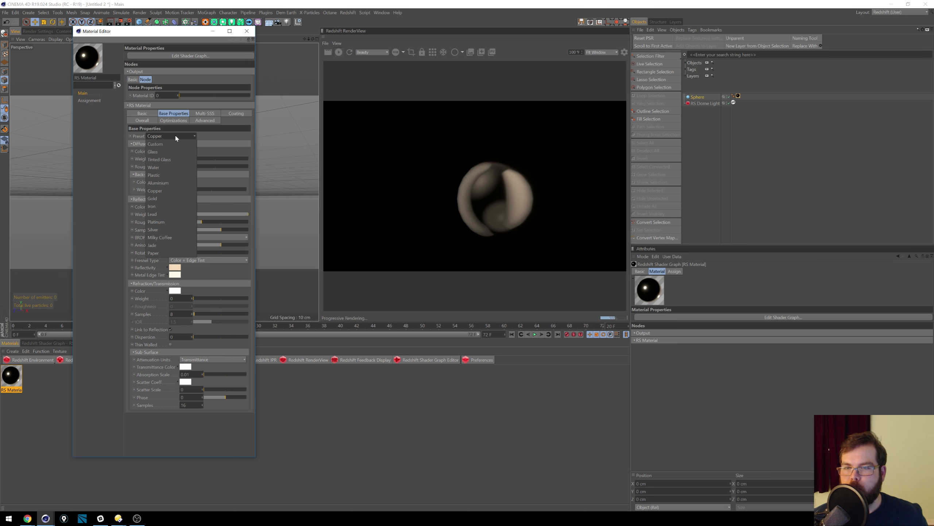
click(166, 182)
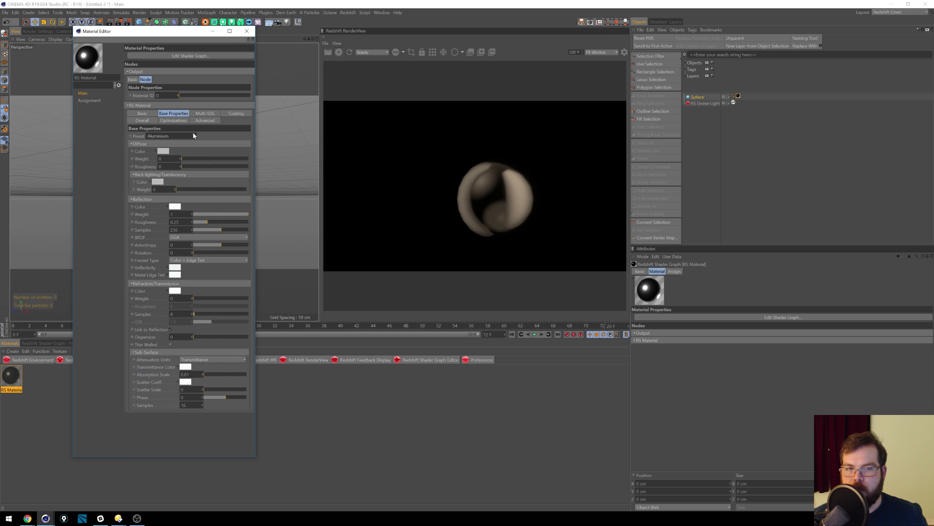
click(246, 31)
Step: Show the RS Material's shader graph with more room and space the RS Material and Output nodes apart
click(57, 343)
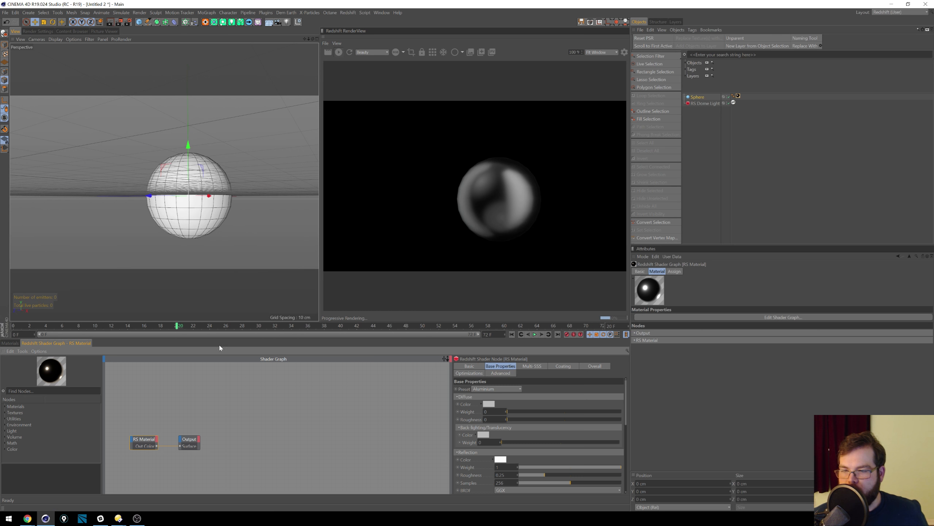
drag(282, 339, 284, 311)
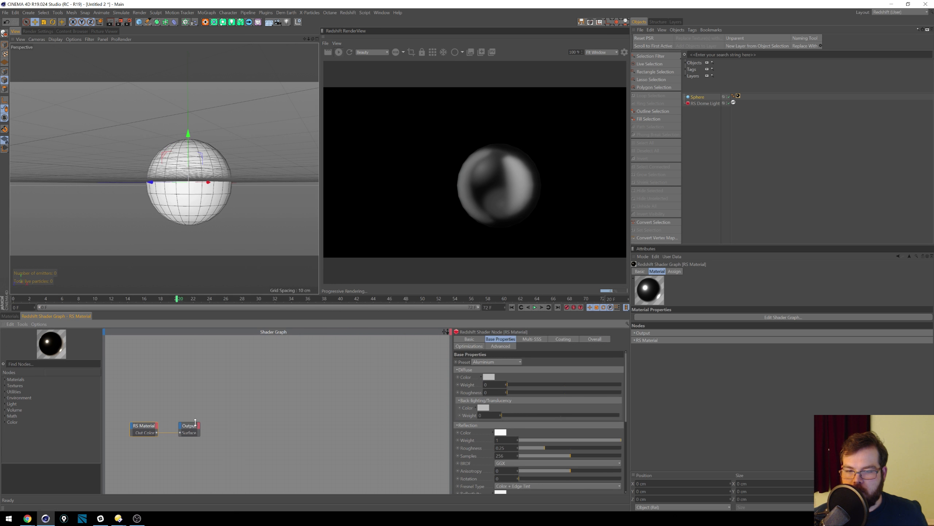
drag(189, 426, 268, 411)
drag(143, 425, 146, 384)
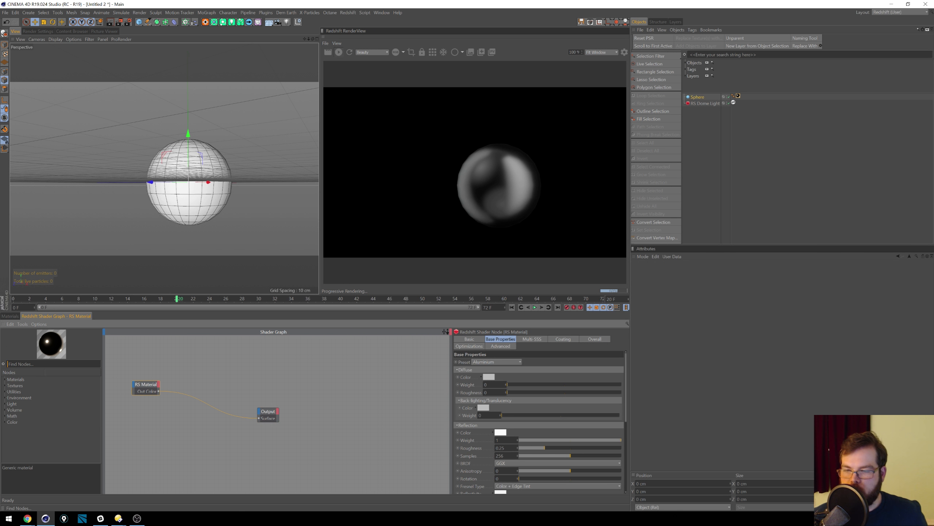
Step: Find the Displacement and Texture nodes and add both to the shader graph below the RS Material node
click(58, 363)
text(displ)
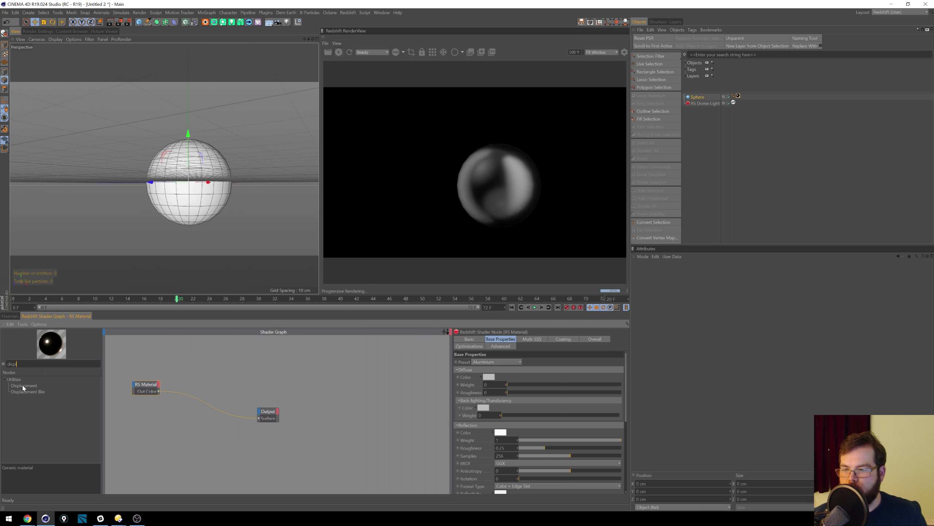
drag(24, 385, 226, 432)
double_click(59, 363)
text(text)
drag(19, 385, 149, 429)
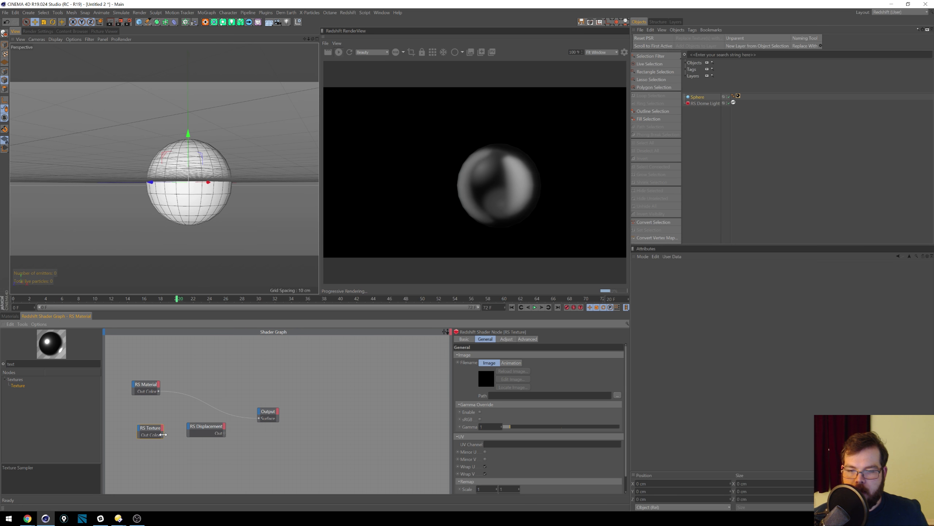
Step: Connect the RS Texture node's Out Color to the RS Displacement node's Tex Map input
drag(189, 427, 190, 429)
mouse_move(205, 431)
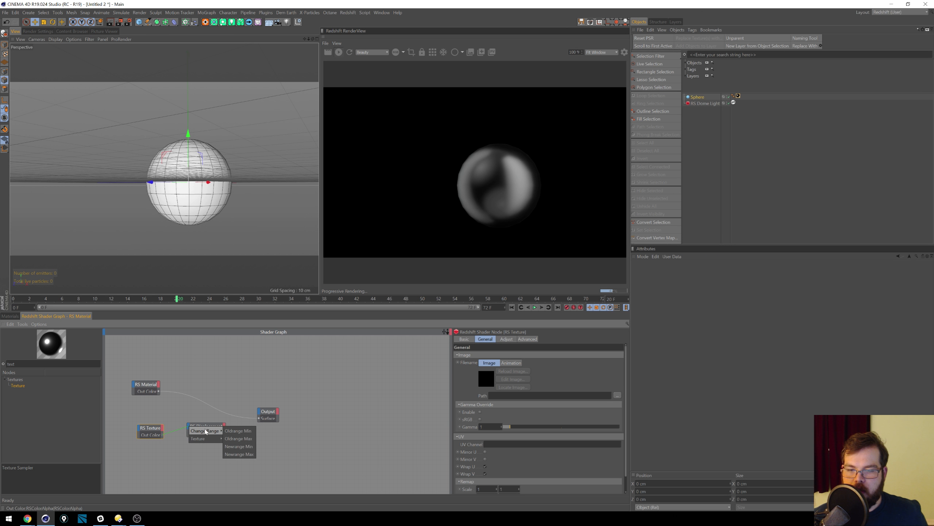
click(235, 439)
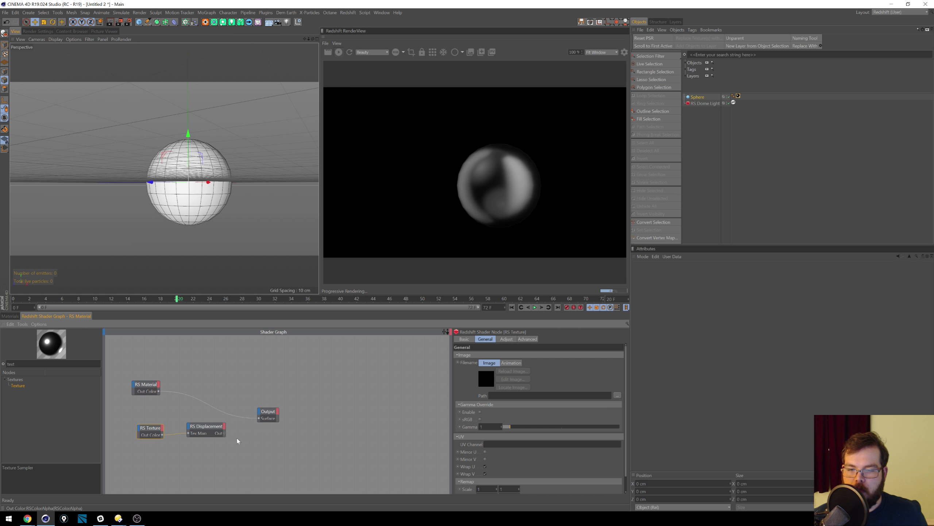
click(208, 429)
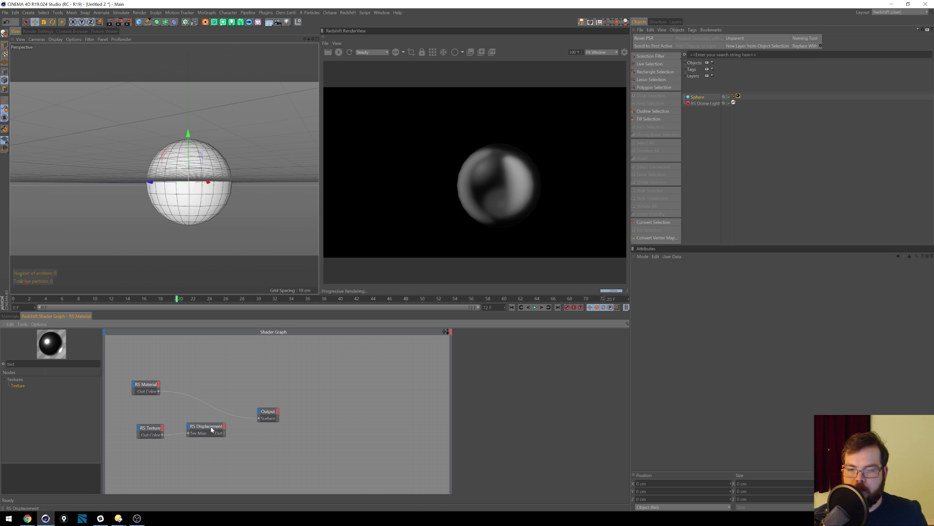
Step: Start choosing an image file for the RS Texture node and look in the _TEXTURES folder inside 02_3D
click(155, 431)
click(618, 396)
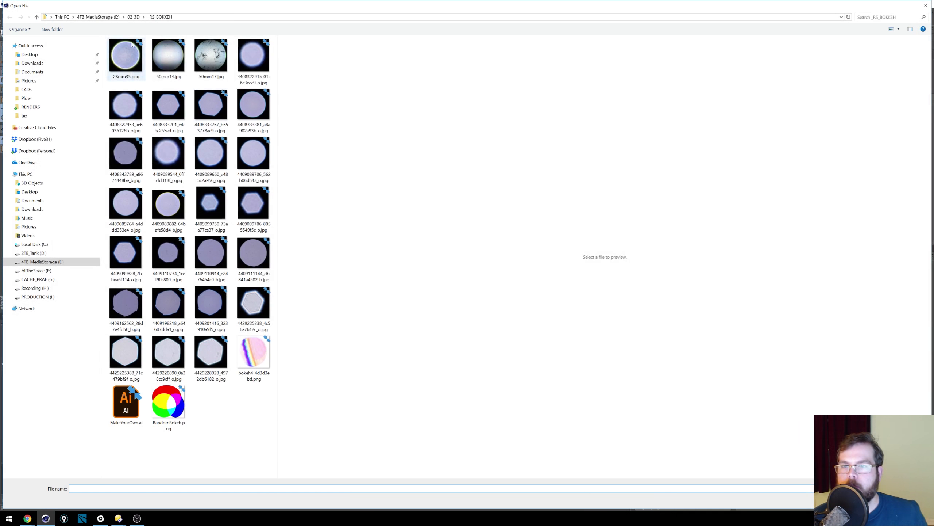
click(134, 19)
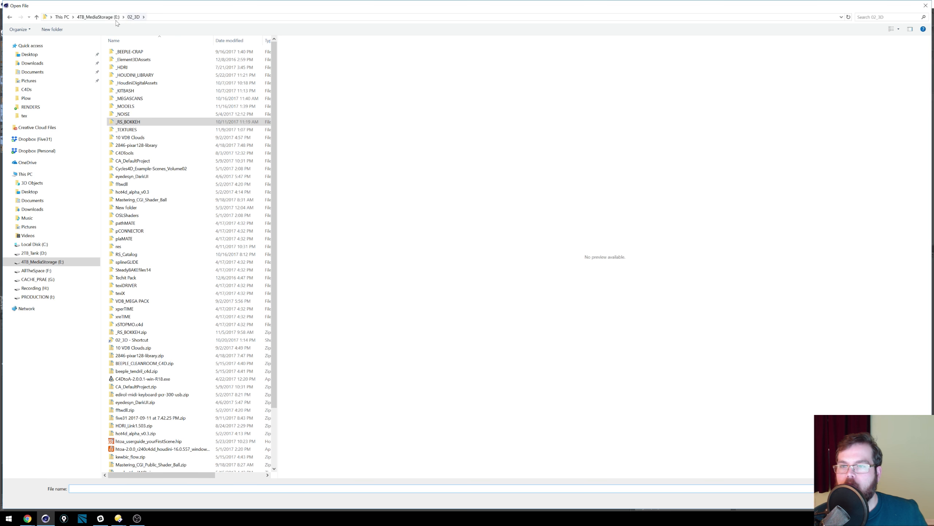
click(132, 131)
double_click(132, 130)
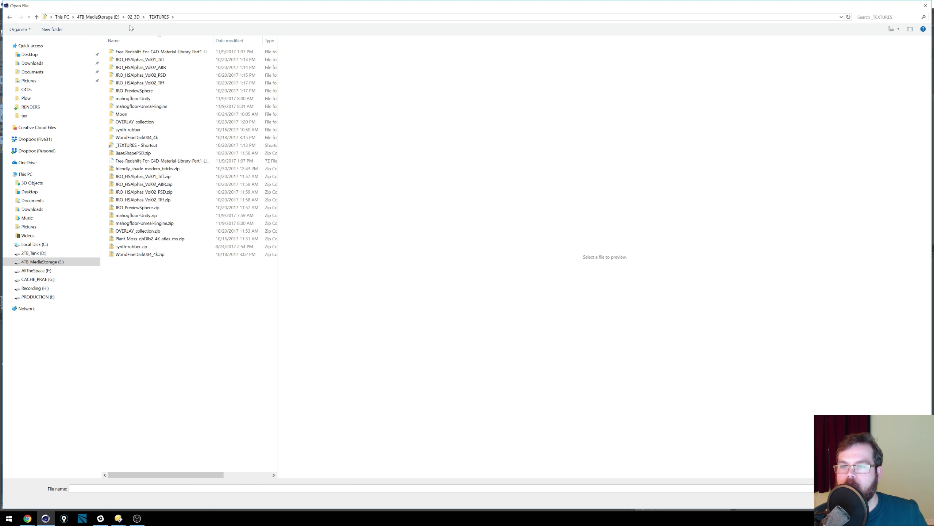
Step: Browse the 4TB_MediaStorage drive to the Textures folder inside 02_Stock and 2_PHOTOS
click(111, 17)
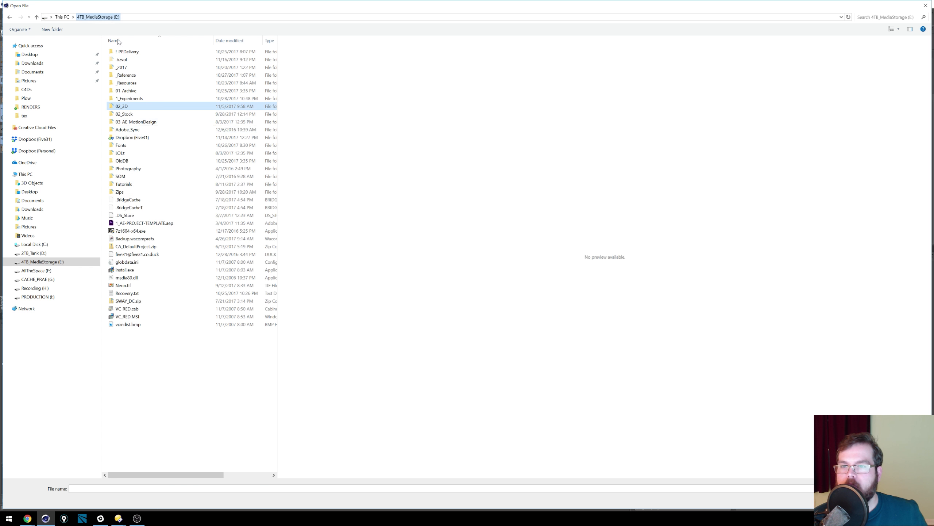
double_click(124, 115)
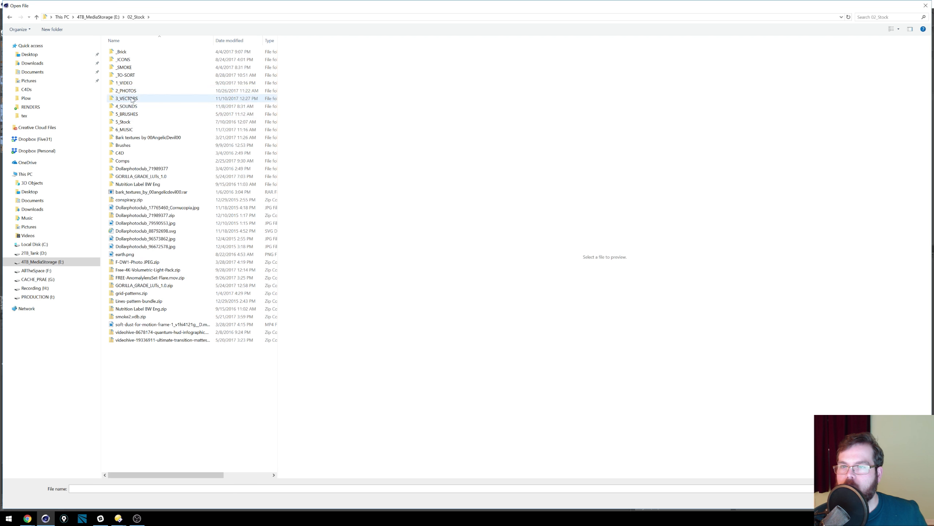
click(126, 91)
double_click(126, 92)
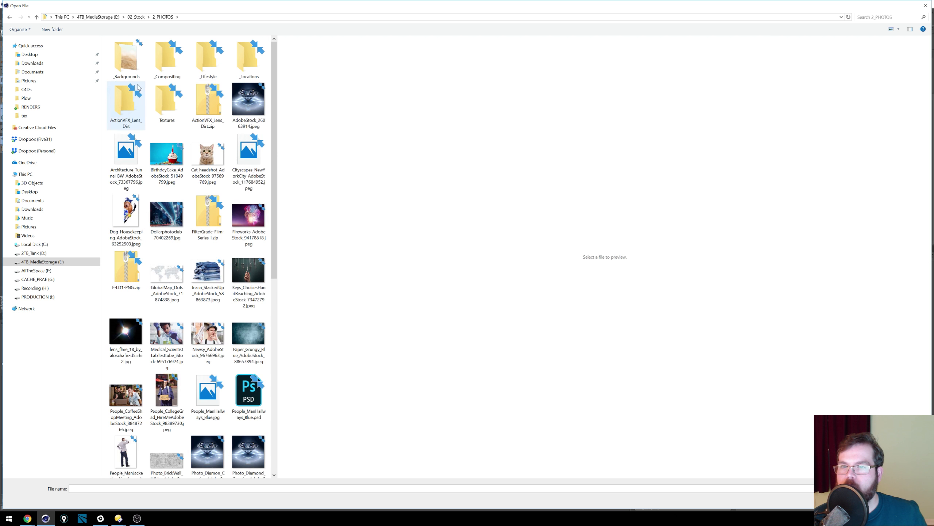
double_click(173, 102)
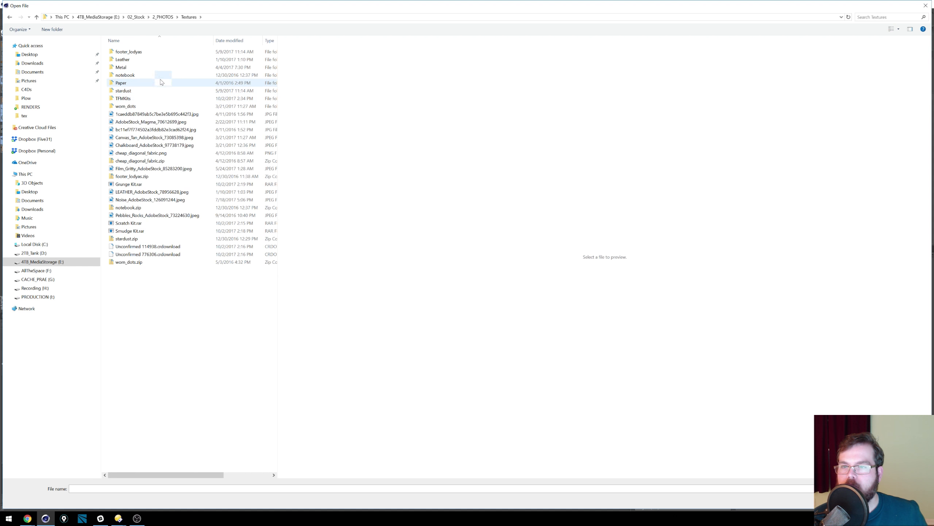
Step: Load Grunge-BM08-Dirt.jpg from the TFMKits, Grunge Kit, Grunge - 08 folder as the RS Texture node's image
click(127, 100)
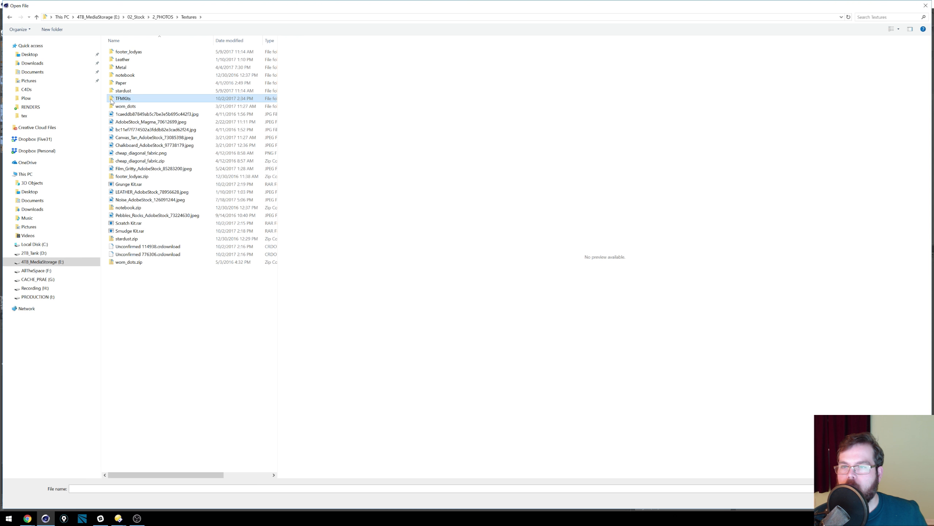
double_click(112, 100)
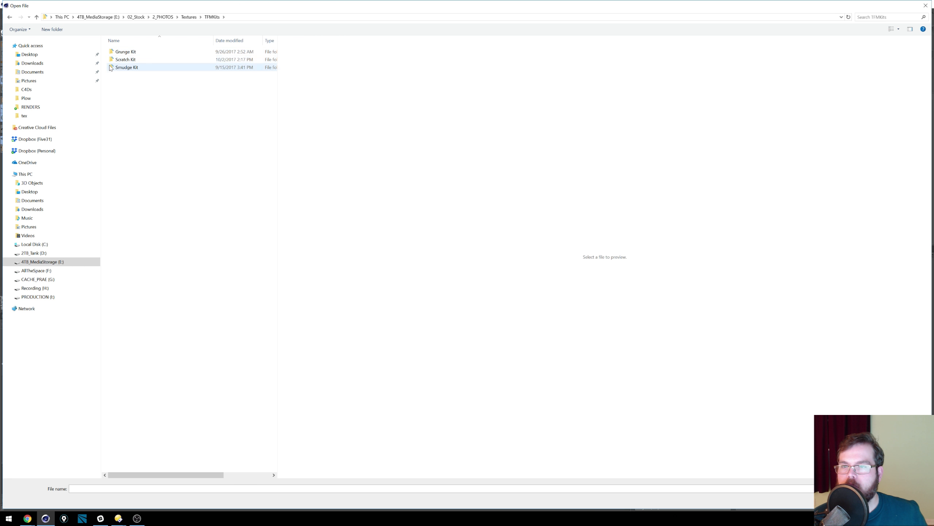
double_click(121, 51)
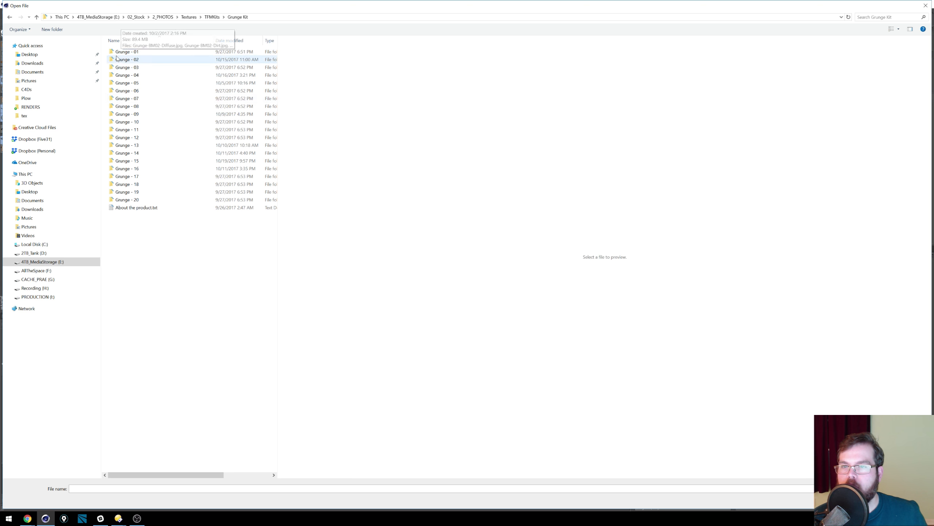
double_click(124, 106)
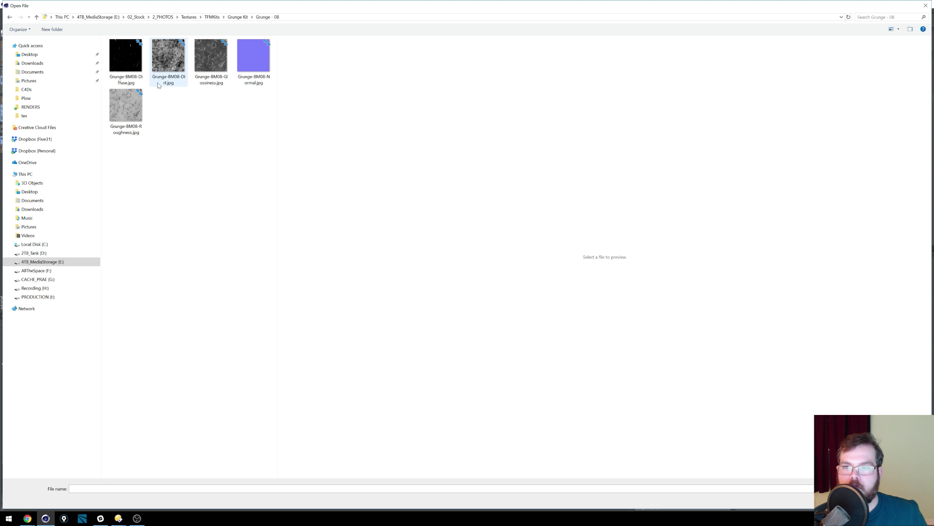
click(172, 59)
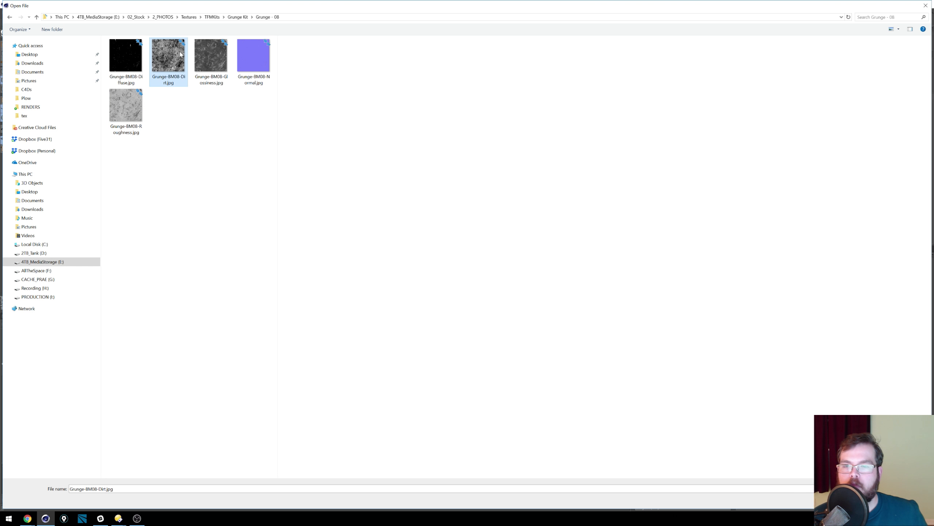
mouse_move(176, 54)
double_click(179, 76)
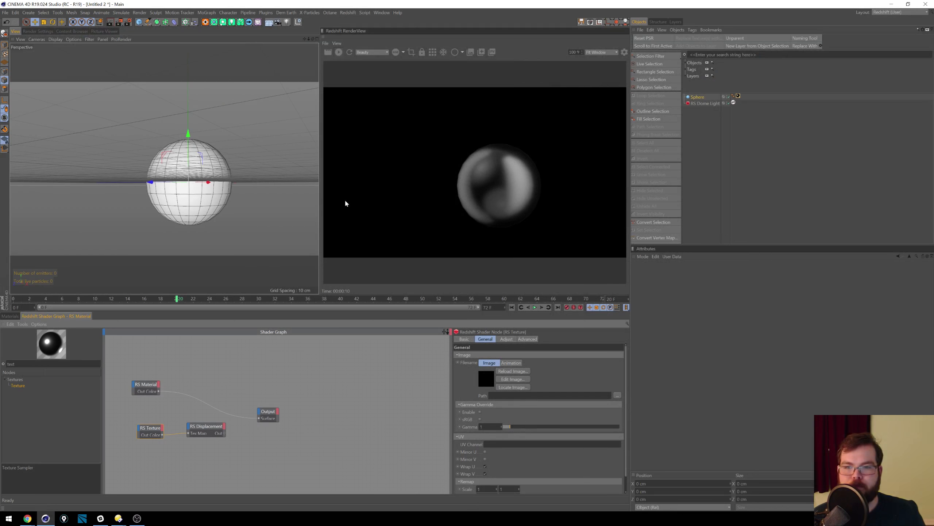
Step: Connect the RS Displacement node's Out to the Output node's Displacement input
click(224, 432)
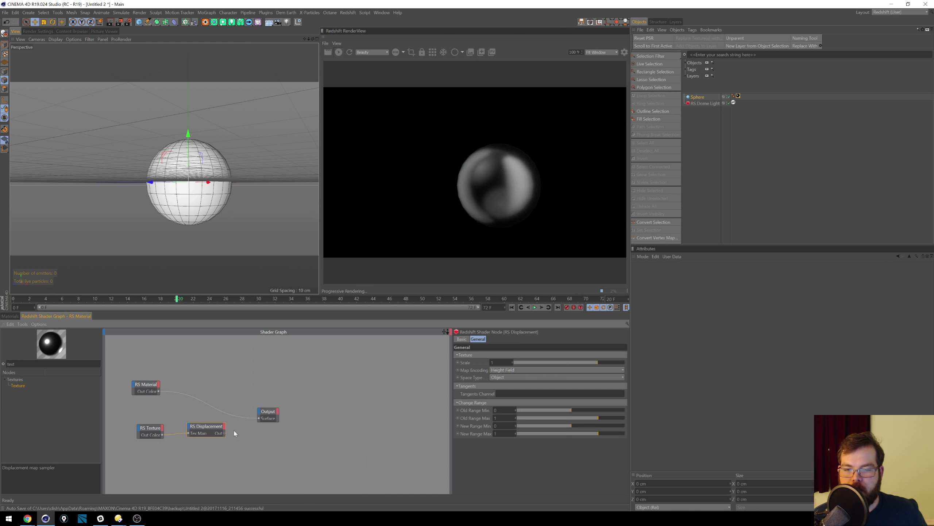
drag(260, 413, 261, 413)
click(274, 418)
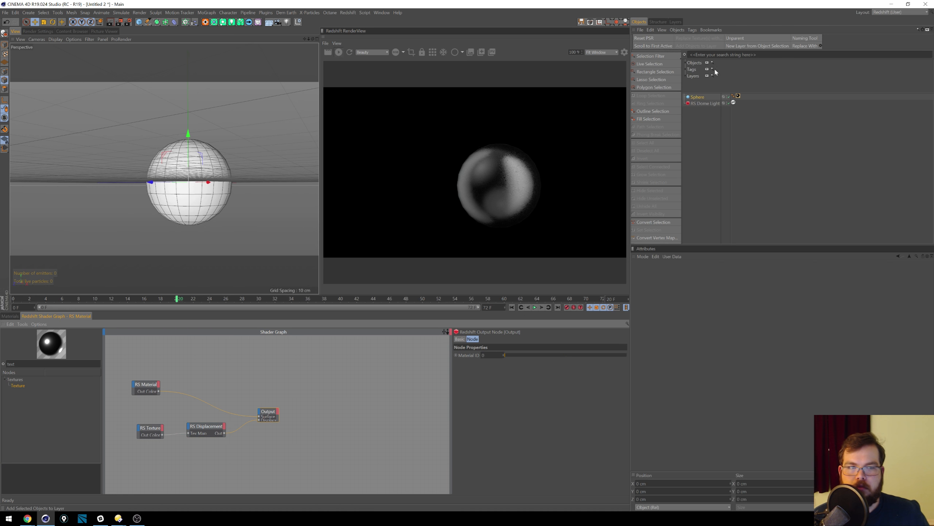
Step: Add a Redshift Object tag to the sphere
click(701, 103)
right_click(699, 98)
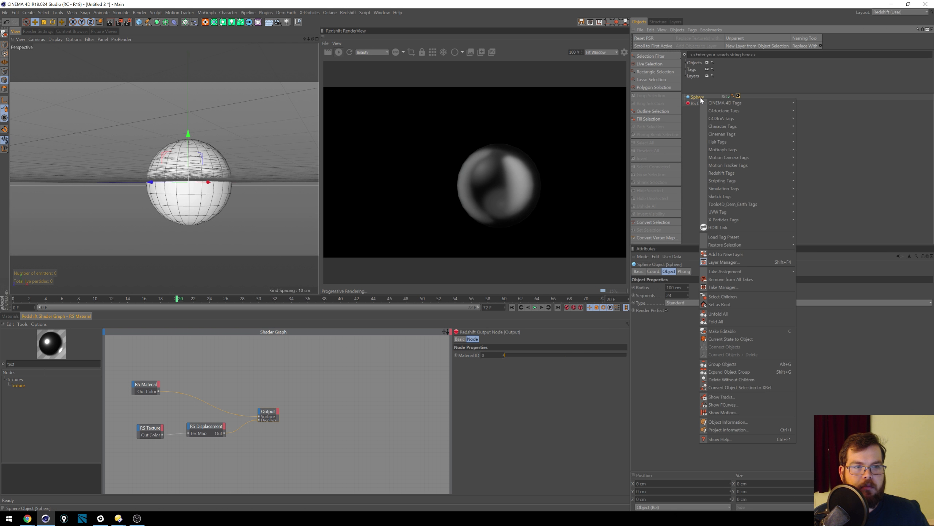
mouse_move(727, 106)
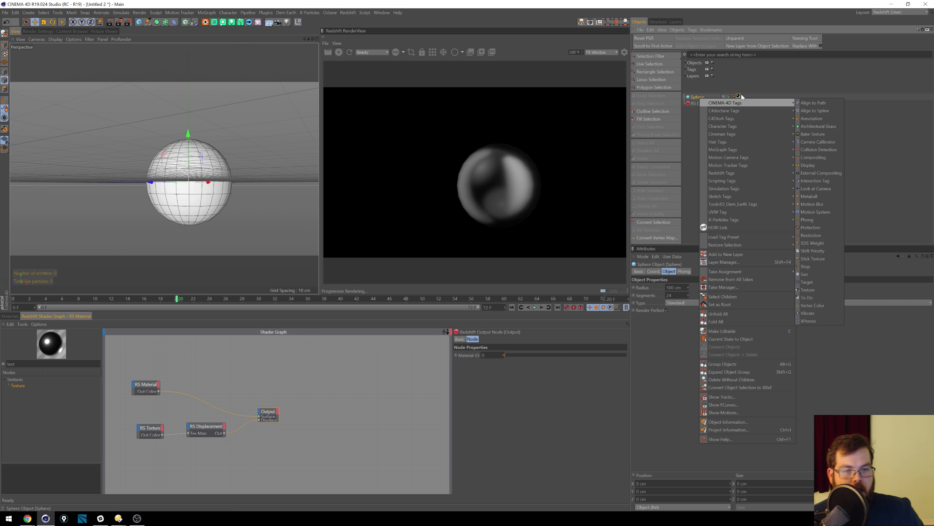
mouse_move(761, 165)
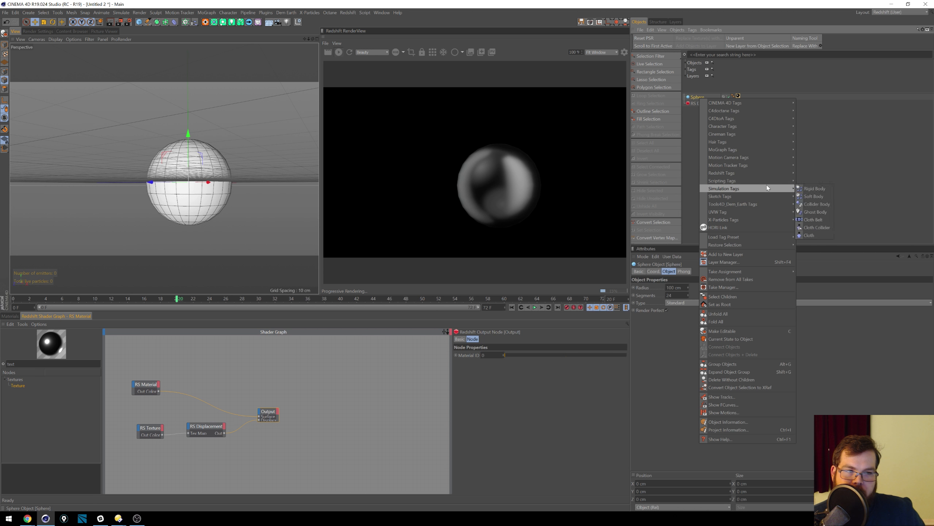
click(822, 181)
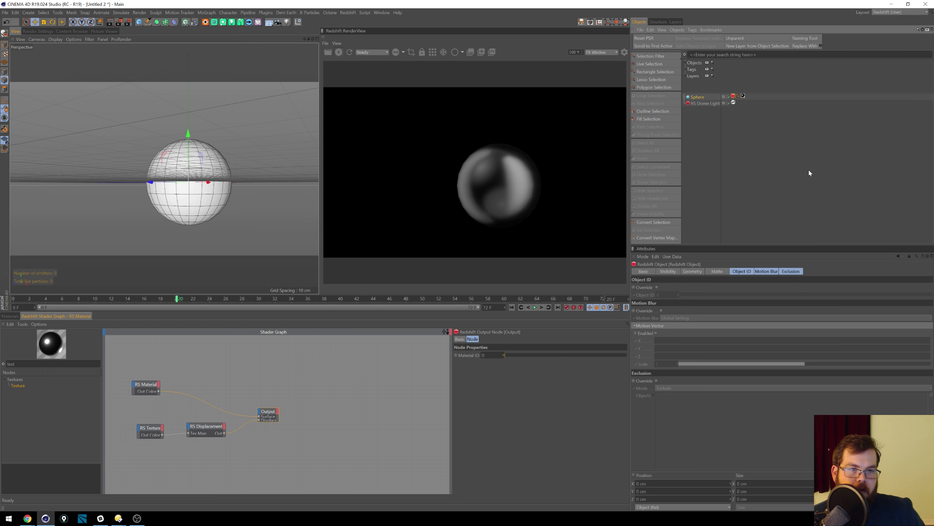
Step: Override the geometry settings in the sphere's Redshift Object tag and enable displacement
click(693, 272)
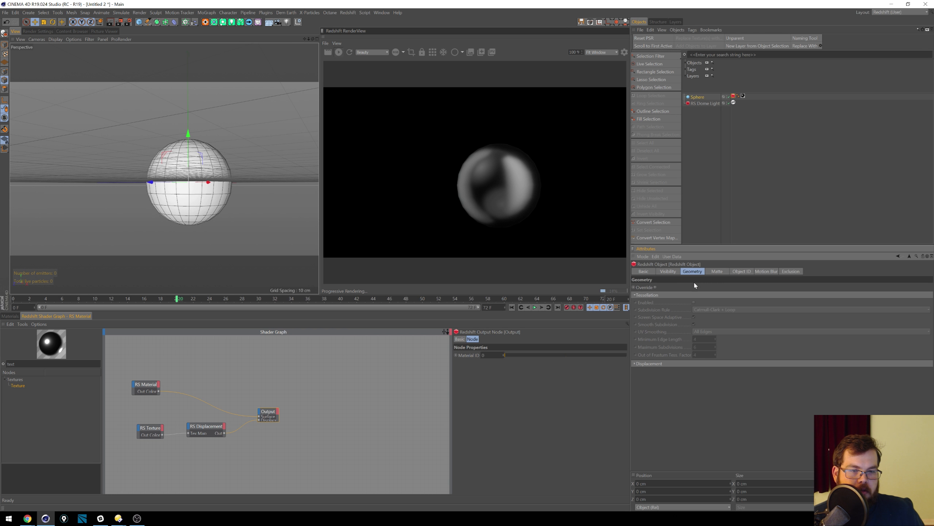
click(655, 288)
click(639, 363)
click(695, 371)
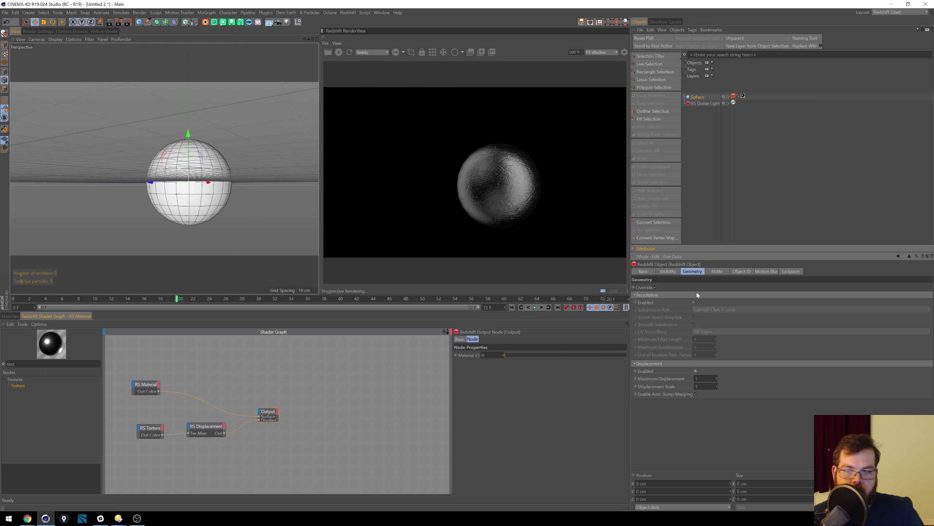
alt+drag(133, 158, 203, 173)
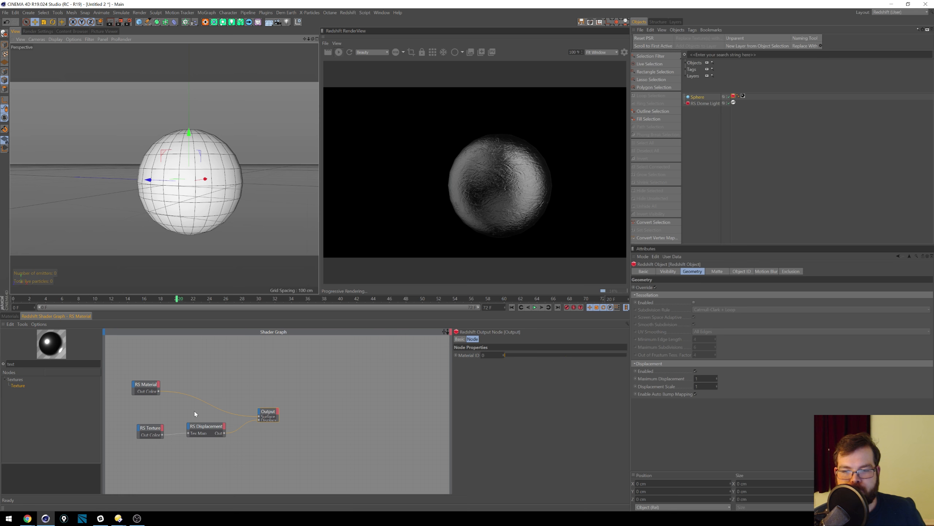
Step: Find the TriPlanar node and add it to the shader graph near the RS Texture and RS Displacement nodes
click(191, 427)
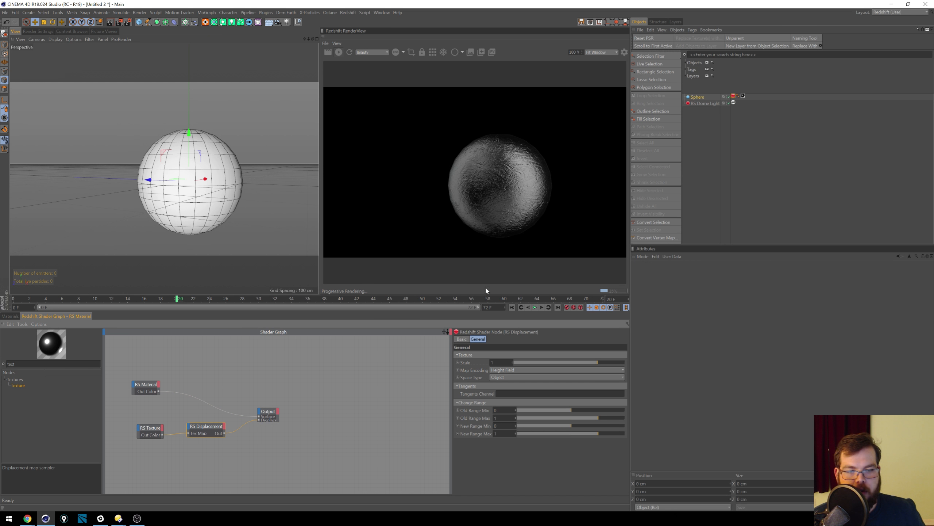
drag(17, 364, 0, 316)
text(tri)
drag(19, 398, 142, 434)
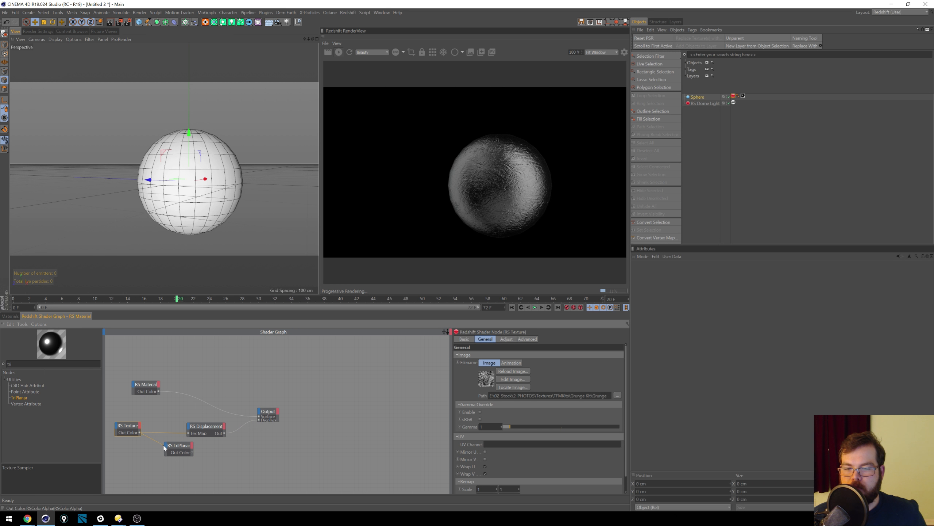
Step: Route the RS Texture node's Out Color through the RS TriPlanar node into the RS Displacement node's Tex Map, placing TriPlanar between them
drag(166, 448, 167, 449)
mouse_move(184, 451)
click(204, 459)
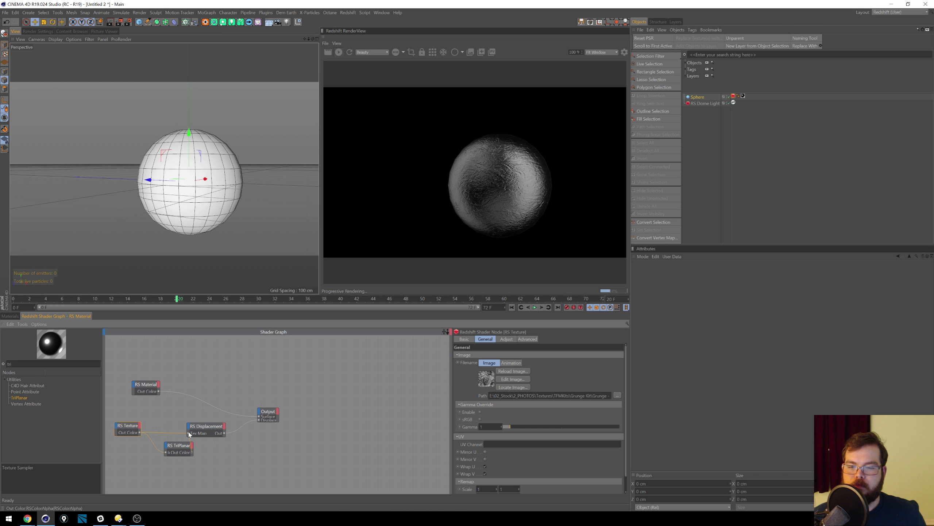
drag(180, 446, 170, 432)
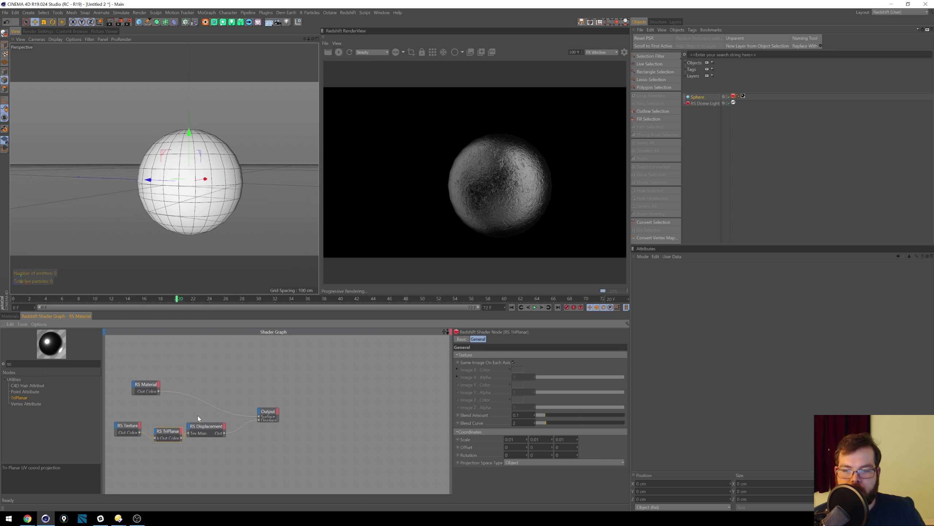
Step: Spread out the RS Material, RS Displacement and Output nodes so the shader graph's connections are easy to follow
drag(196, 426, 208, 428)
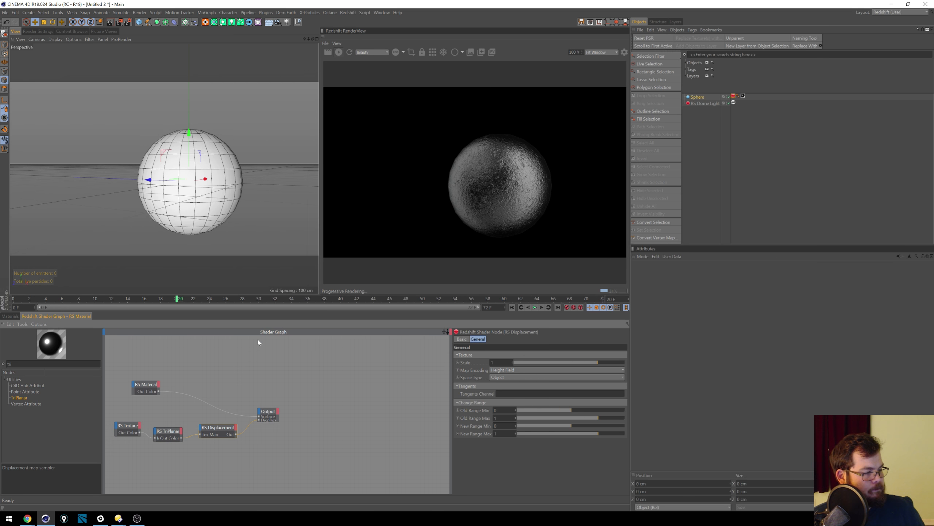
drag(270, 414, 317, 406)
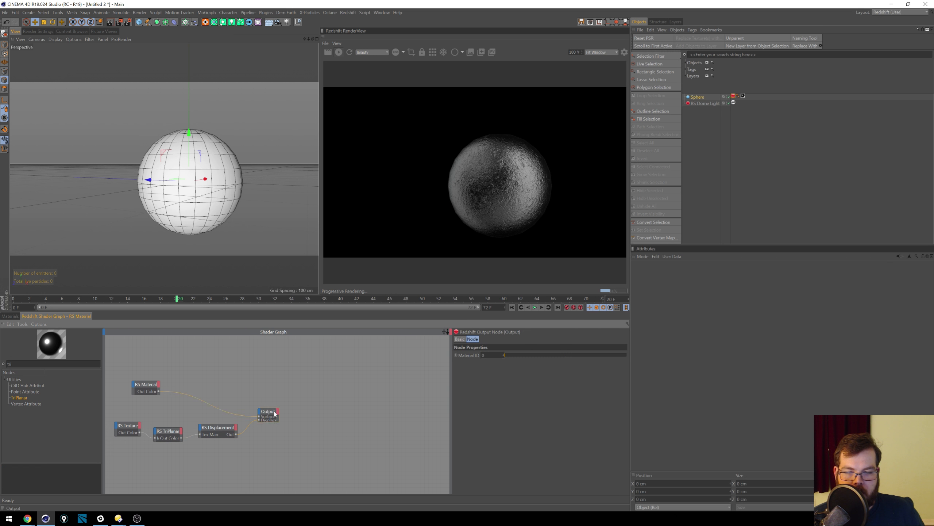
drag(225, 428, 238, 427)
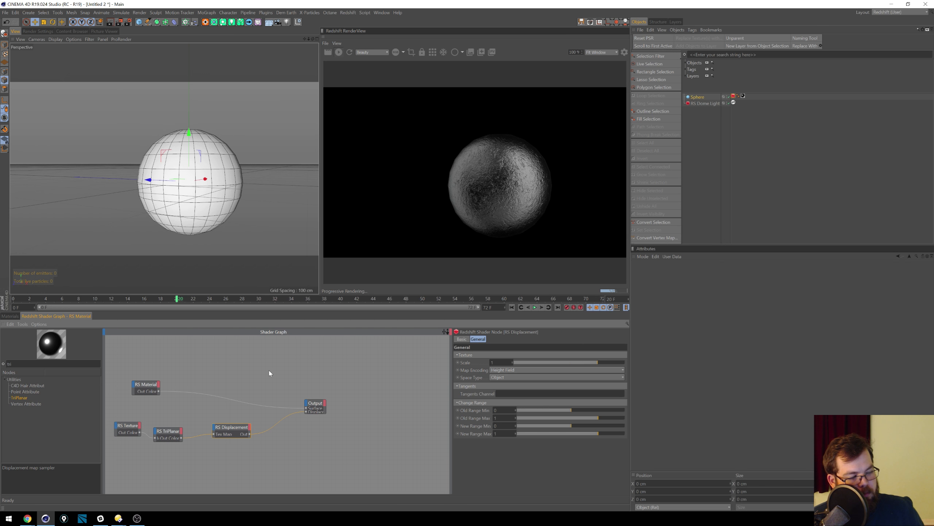
drag(231, 429, 245, 435)
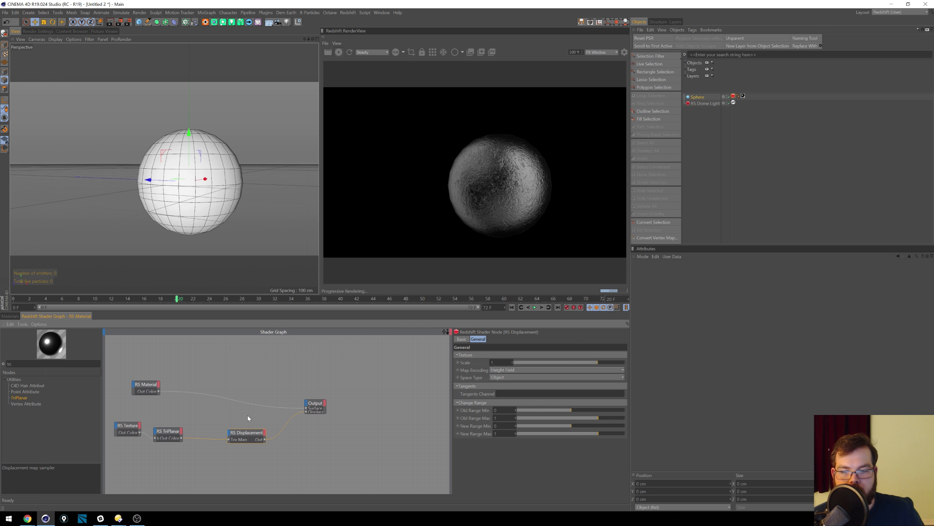
drag(153, 385, 217, 388)
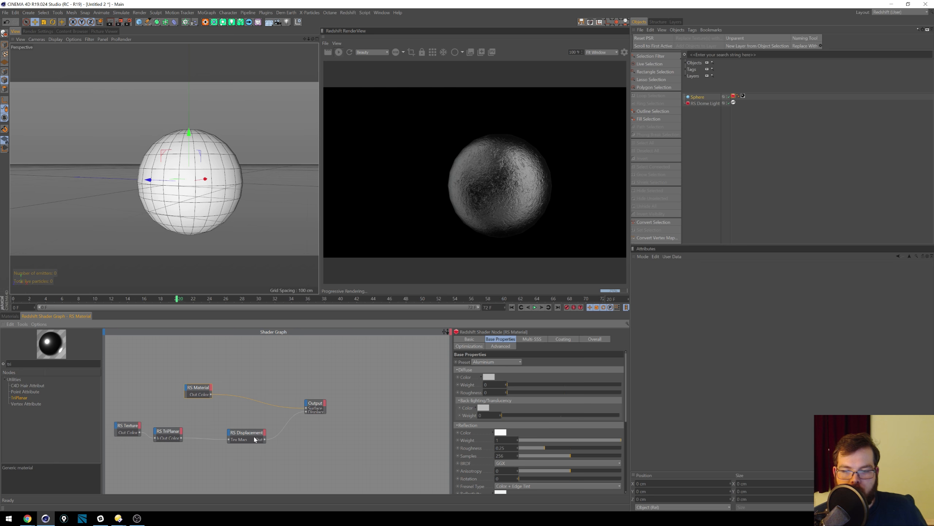
drag(255, 438, 238, 434)
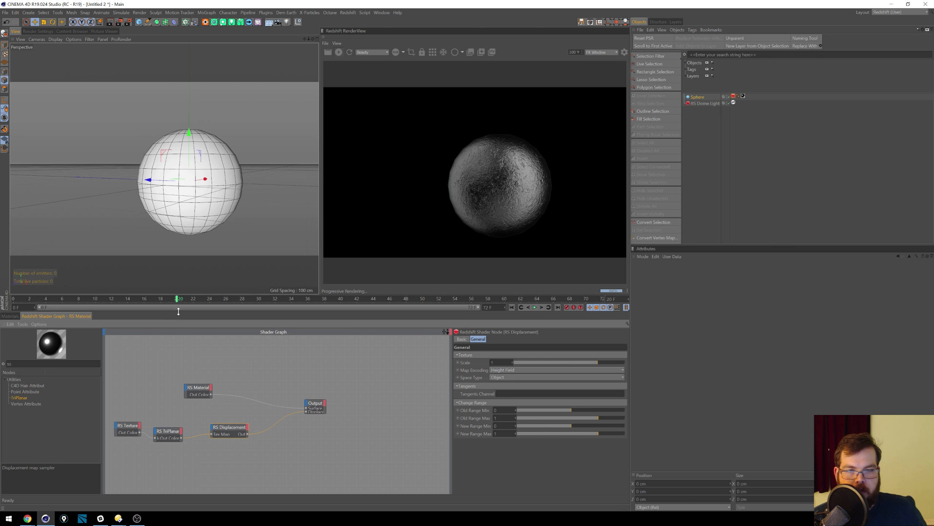
Step: Duplicate the sphere three times to form a two-by-two cluster of overlapping spheres
drag(88, 205, 53, 213)
key(ctrl+z)
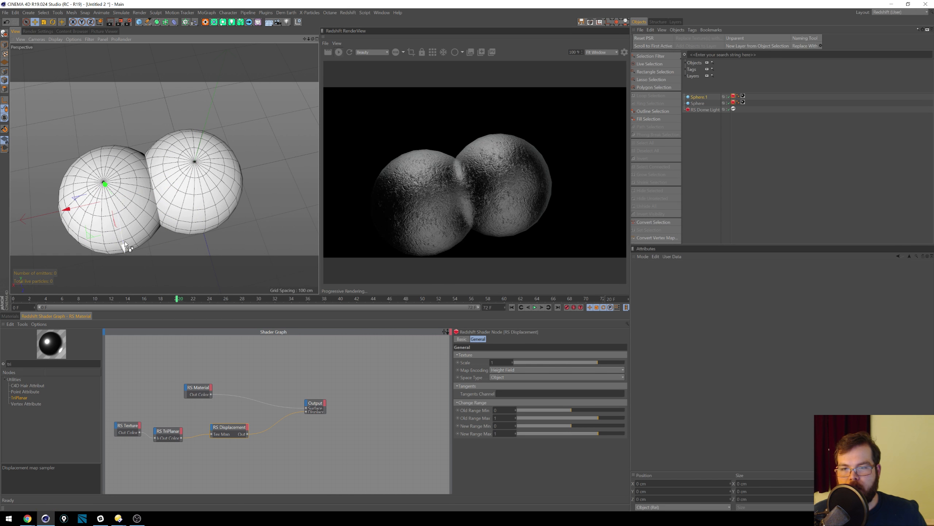
ctrl+drag(124, 241, 140, 289)
ctrl+drag(82, 255, 158, 244)
alt+drag(141, 209, 139, 132)
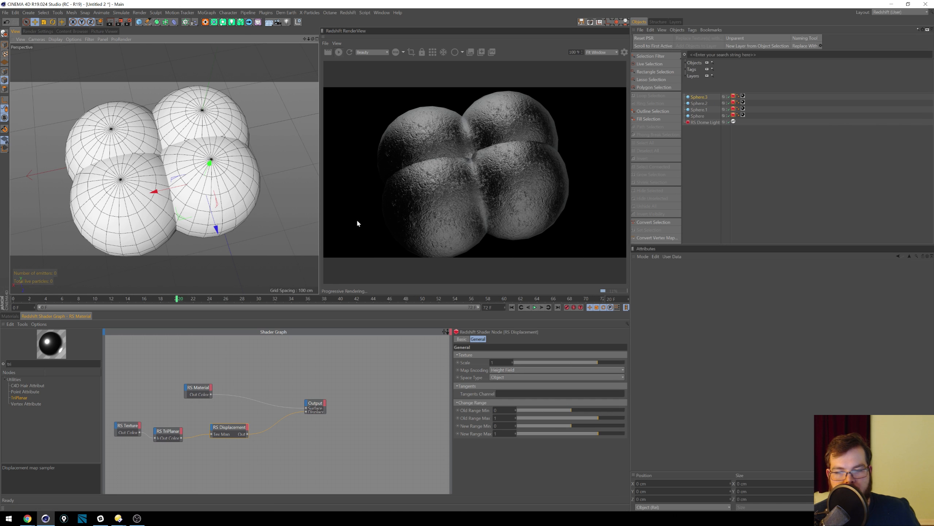
Step: Set the RS Displacement node's Scale to 0.816, Old Range Min to -0.28 and Old Range Max to 0.188
mouse_move(598, 362)
mouse_down()
mouse_move(617, 362)
mouse_move(559, 363)
mouse_move(592, 364)
mouse_up()
drag(591, 418, 566, 413)
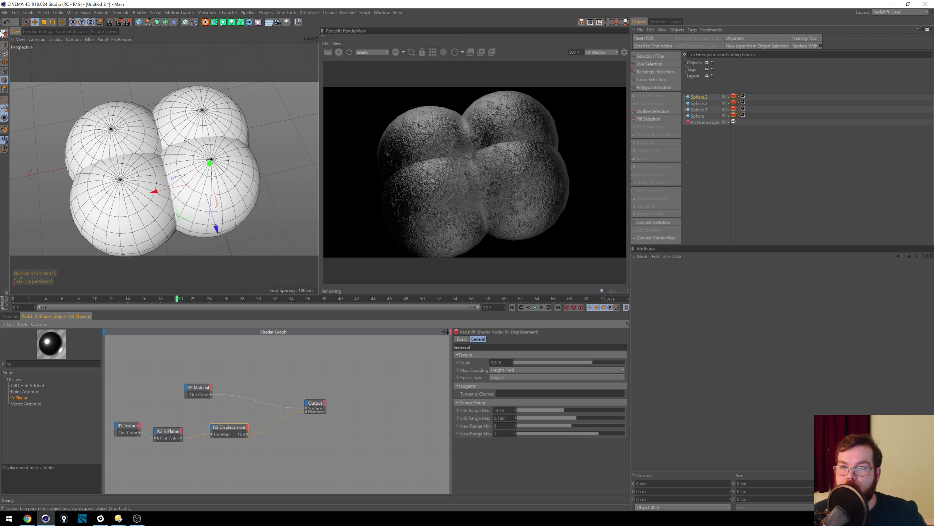
Step: Check Redshift's basic and GI render settings and return to the perspective view
key(ctrl+b)
click(33, 83)
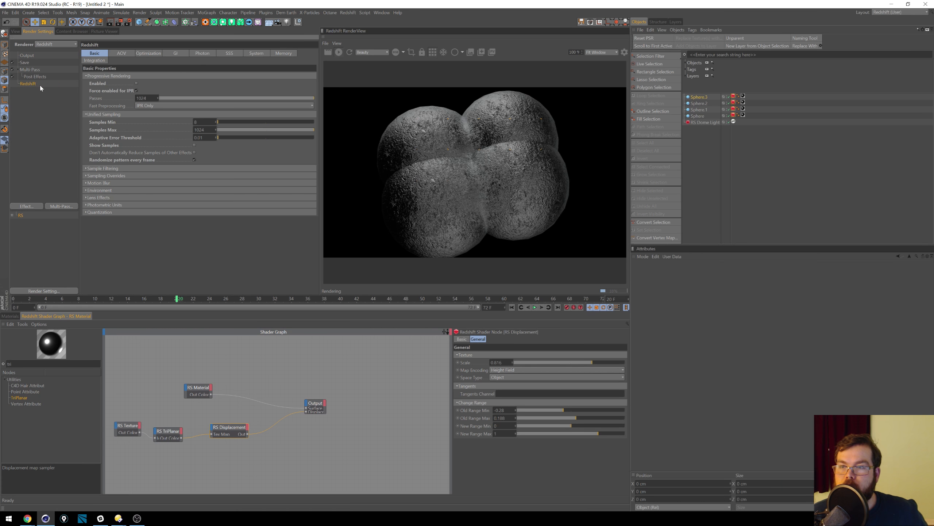
click(176, 53)
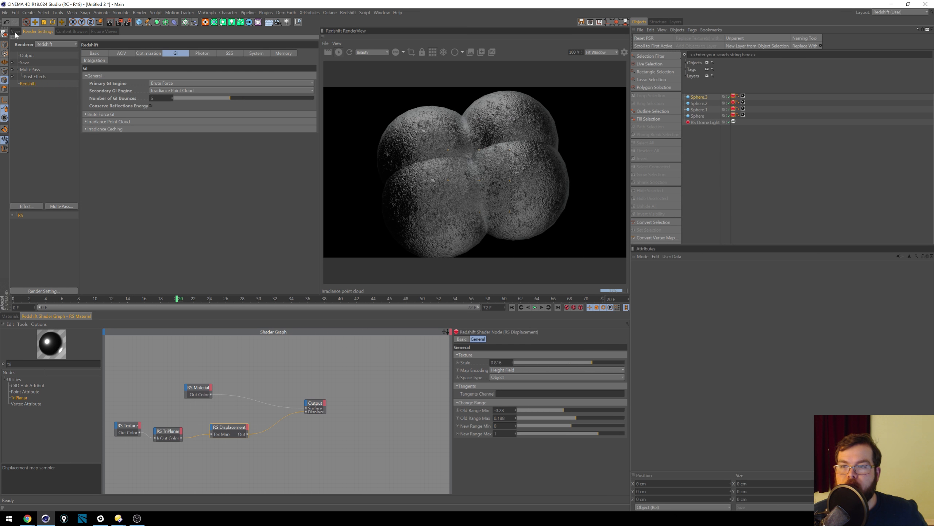
click(14, 31)
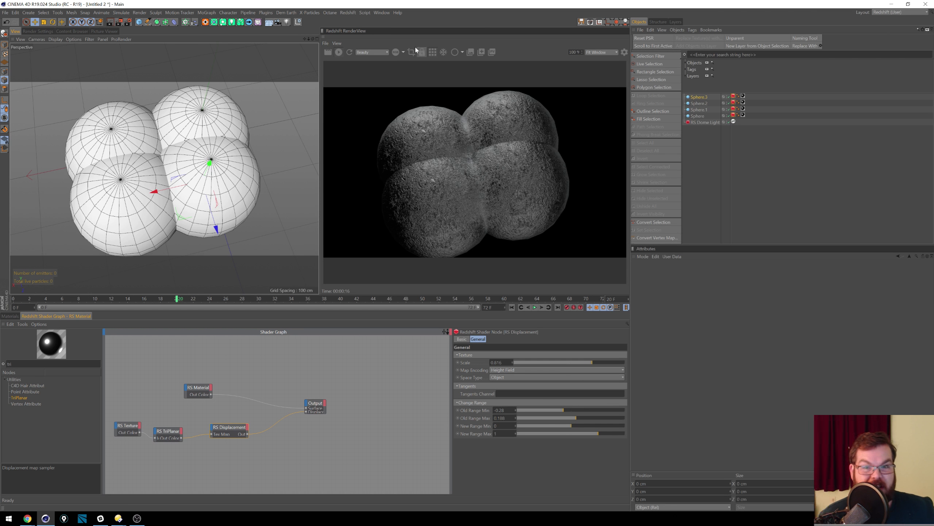
Step: Set Redshift's Number of GI Bounces to 4 and the Brute Force GI Number of Rays to 128, then expand the Irradiance Point Cloud options
click(356, 13)
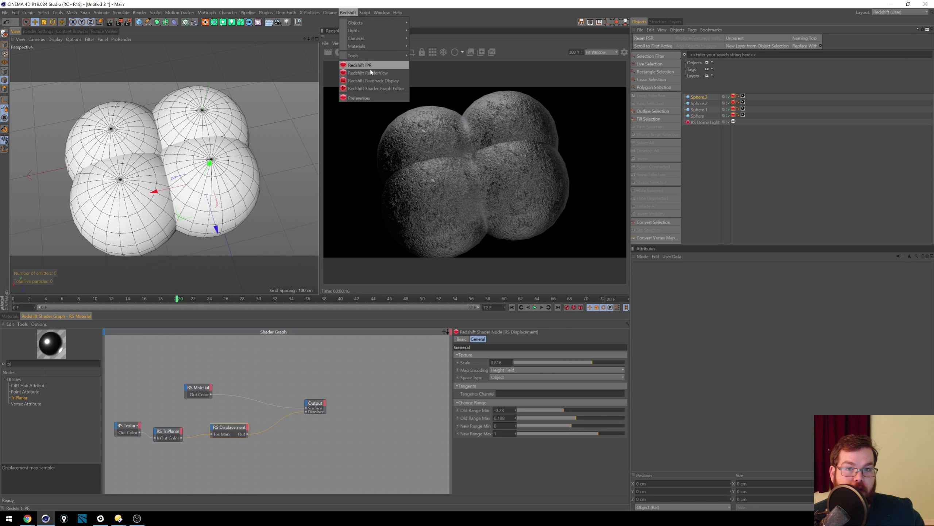
click(492, 39)
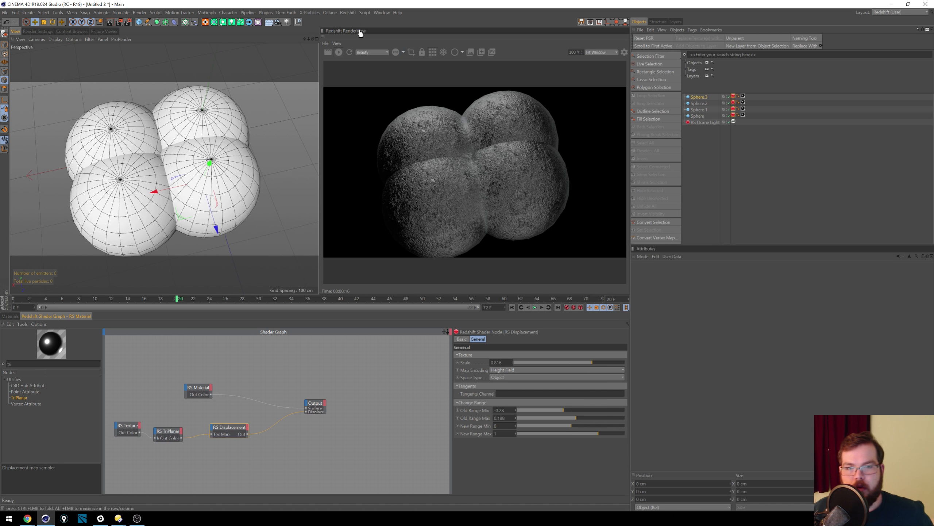
click(41, 31)
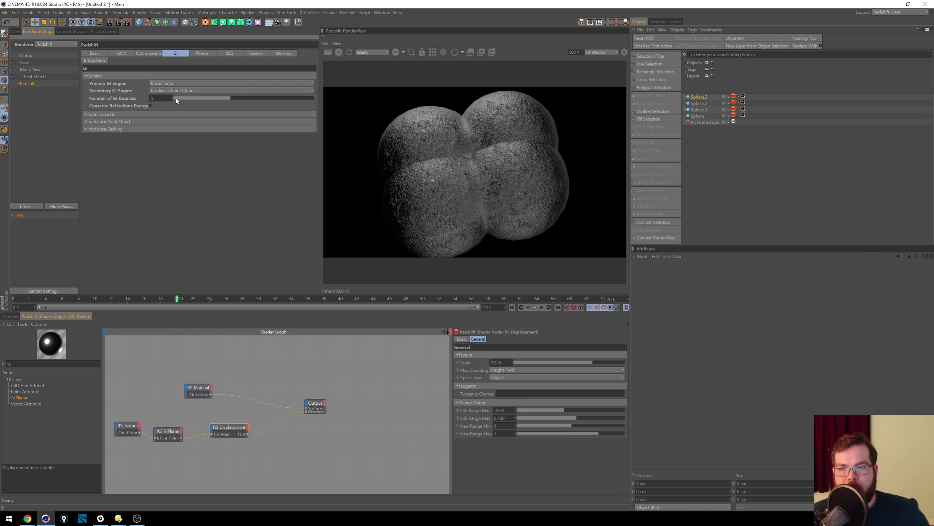
text(4)
key(Return)
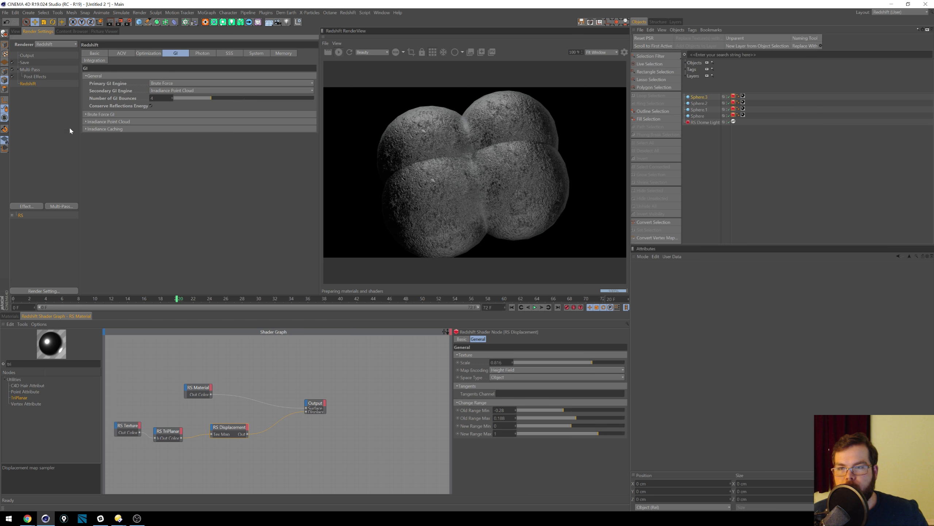
click(87, 114)
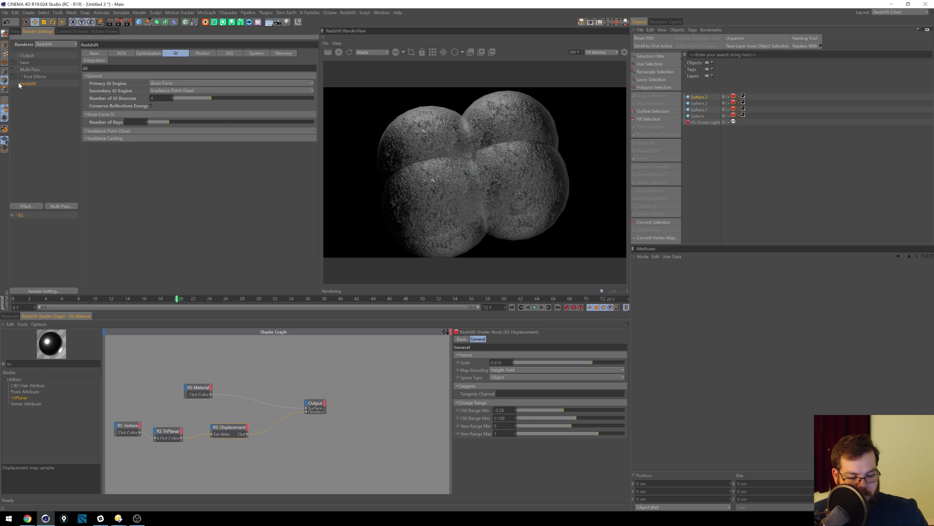
key(Return)
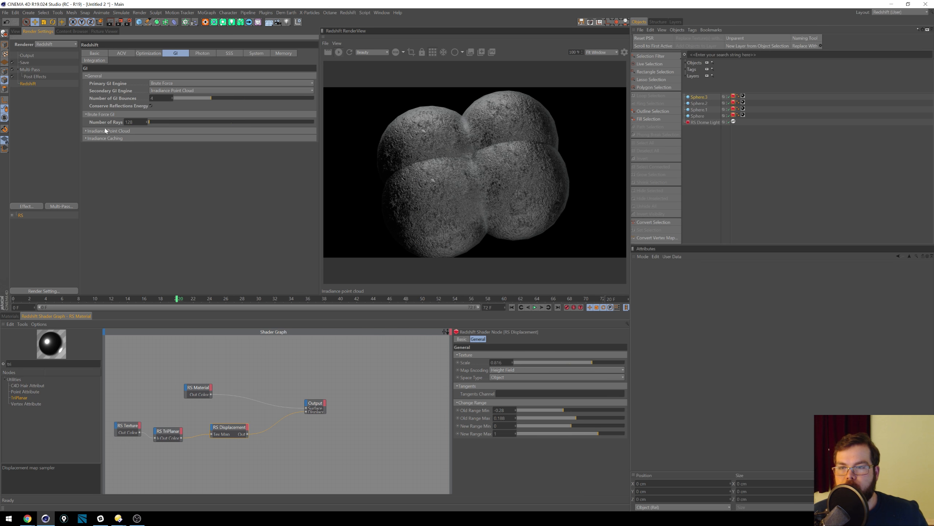
click(88, 131)
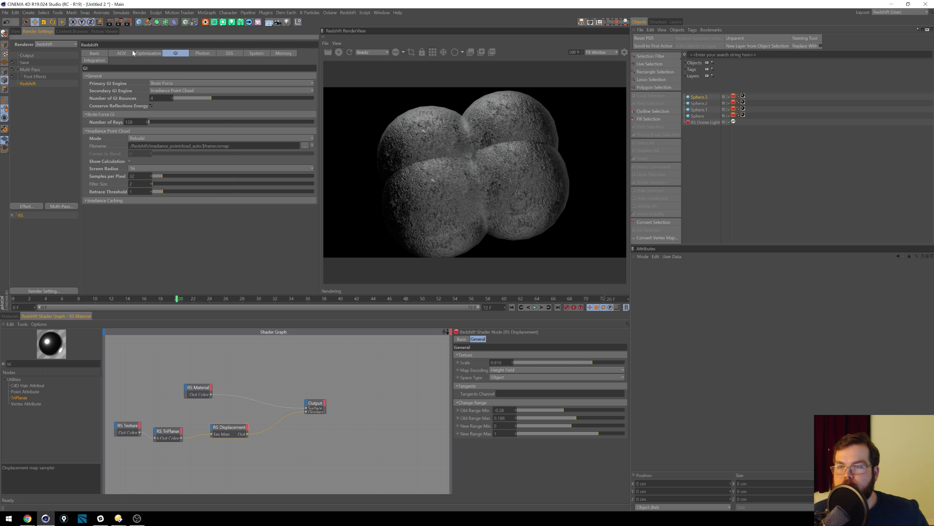
Step: Set the Unified Sampling Samples Max to 512 and the Progressive Rendering Passes to 128 in Redshift's basic render settings
click(147, 54)
click(119, 54)
click(99, 54)
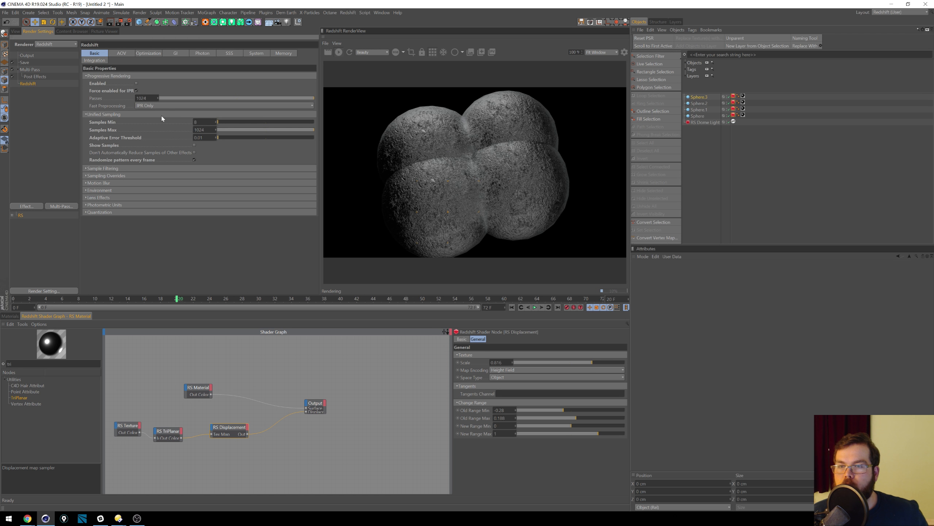
drag(204, 129, 77, 83)
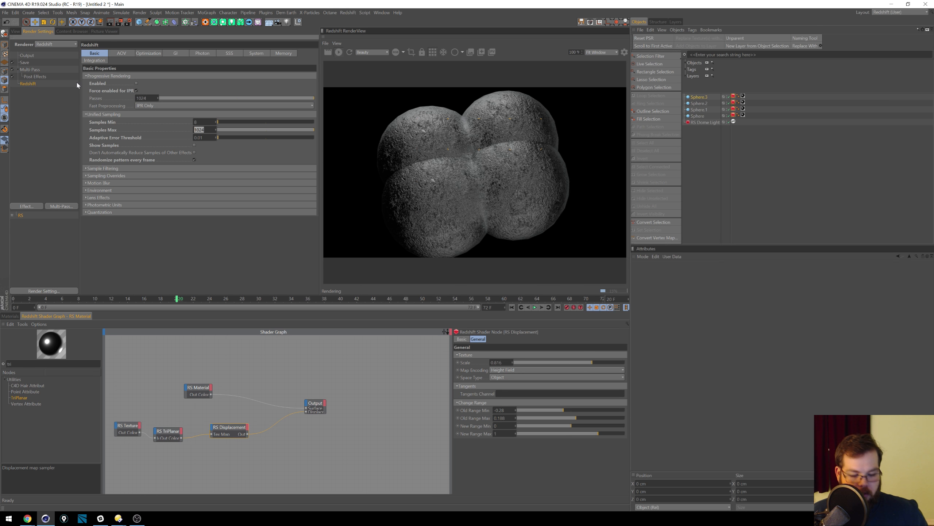
text(512)
key(Return)
drag(146, 98, 13, 54)
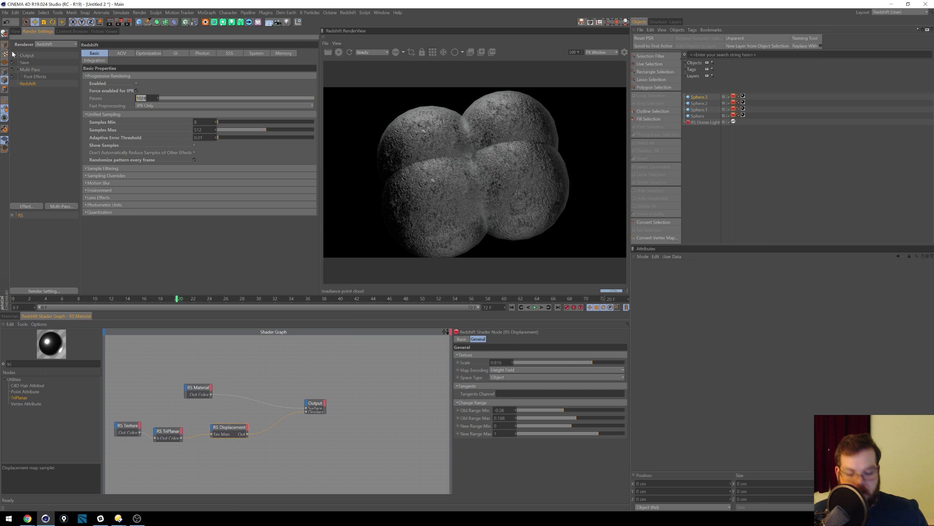
text(128)
key(Return)
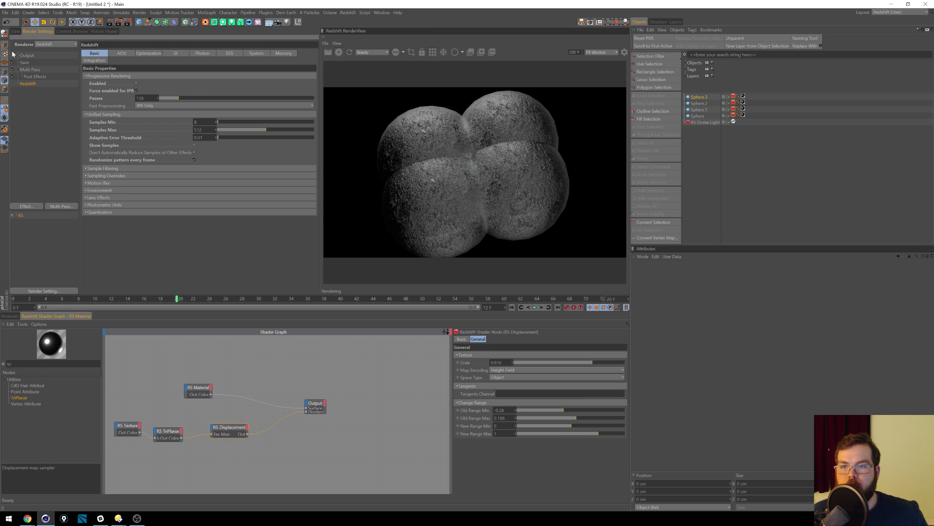
Step: Inspect the sphere cluster's displacement from several camera angles in the perspective view and the live render
click(17, 31)
alt+drag(198, 202, 206, 157)
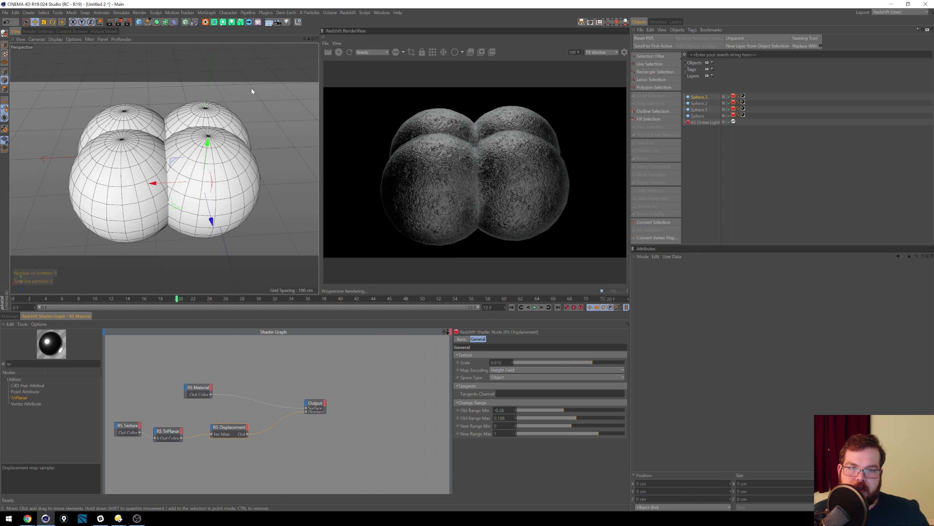
alt+drag(227, 146, 137, 157)
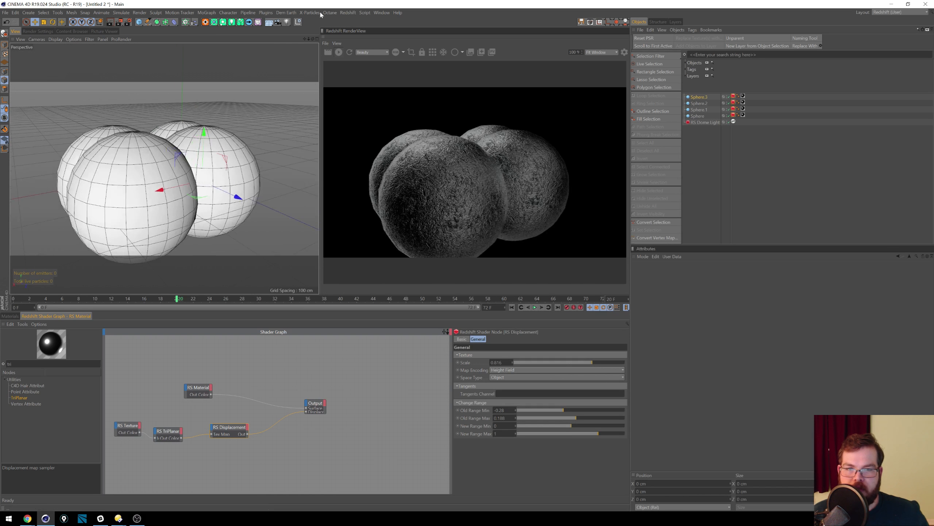
click(327, 44)
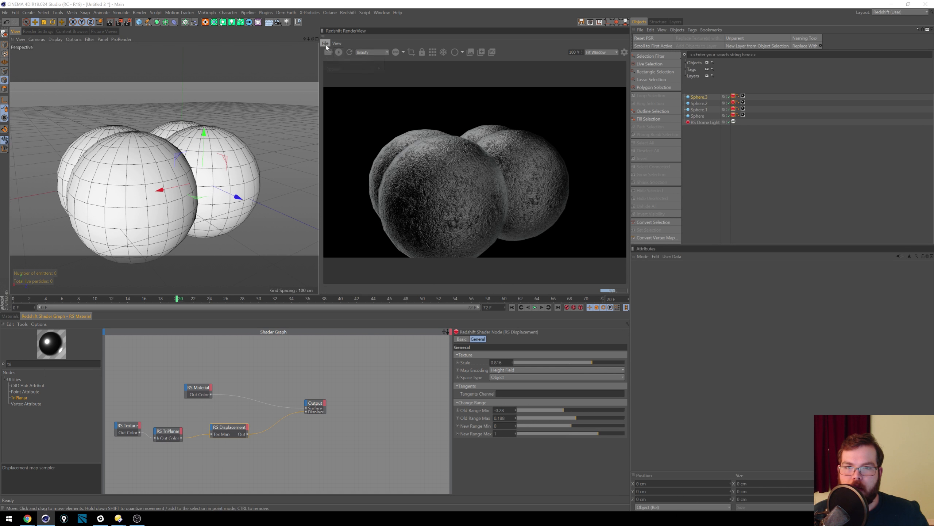
click(338, 43)
mouse_move(382, 104)
click(412, 122)
scroll(180, 136, up, 5)
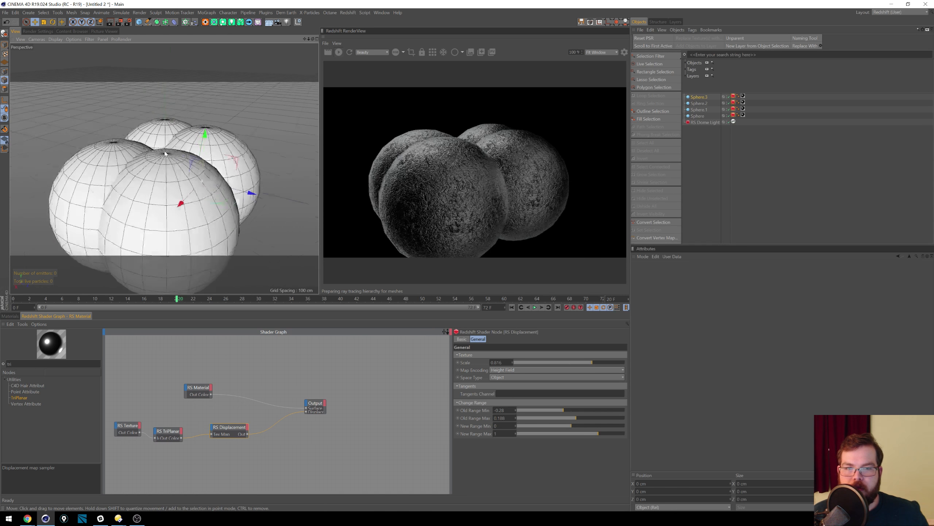
alt+drag(179, 136, 162, 152)
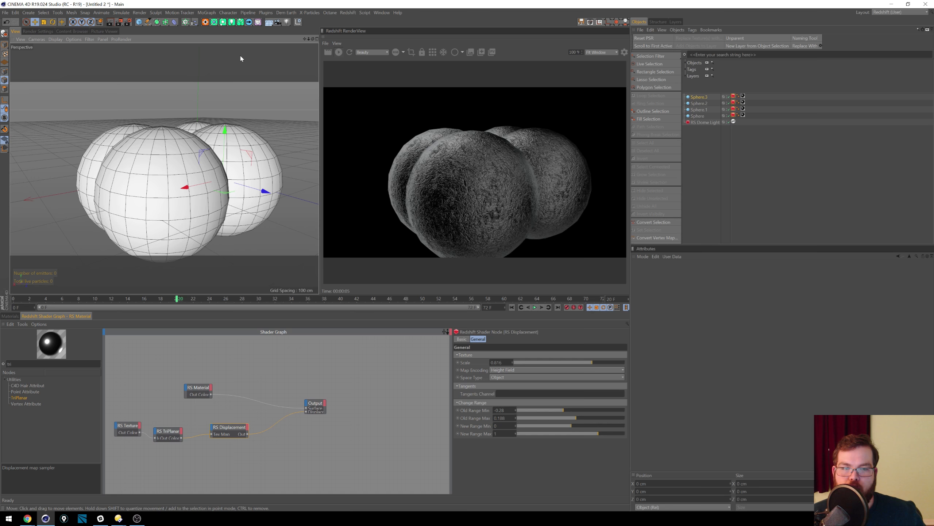
mouse_move(176, 129)
alt+mouse_down()
mouse_move(198, 103)
mouse_move(168, 135)
alt+mouse_up()
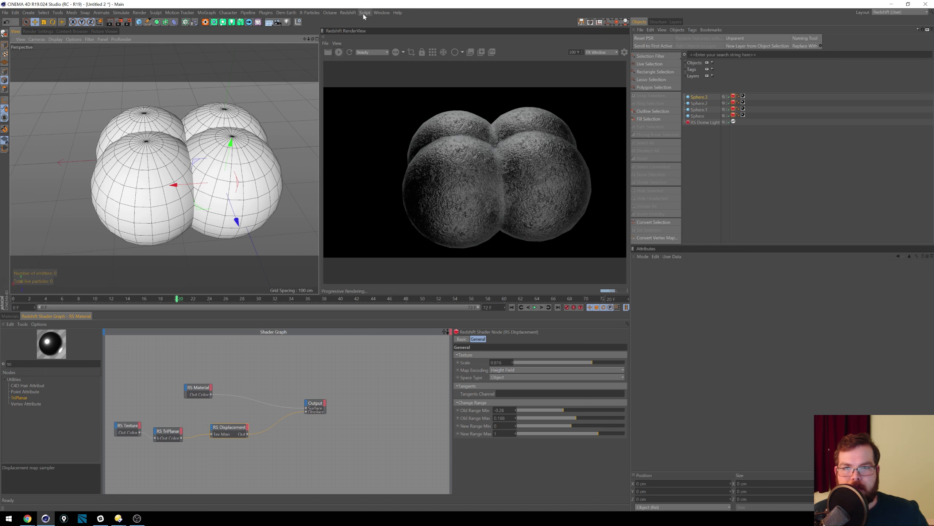
Step: Close the docked Redshift RenderView and open the Redshift IPR window
click(384, 13)
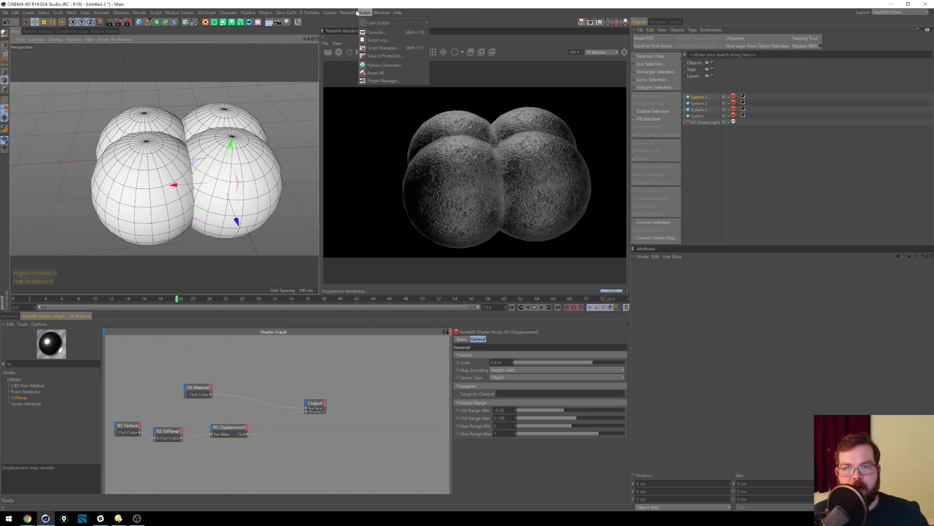
mouse_move(321, 12)
click(361, 50)
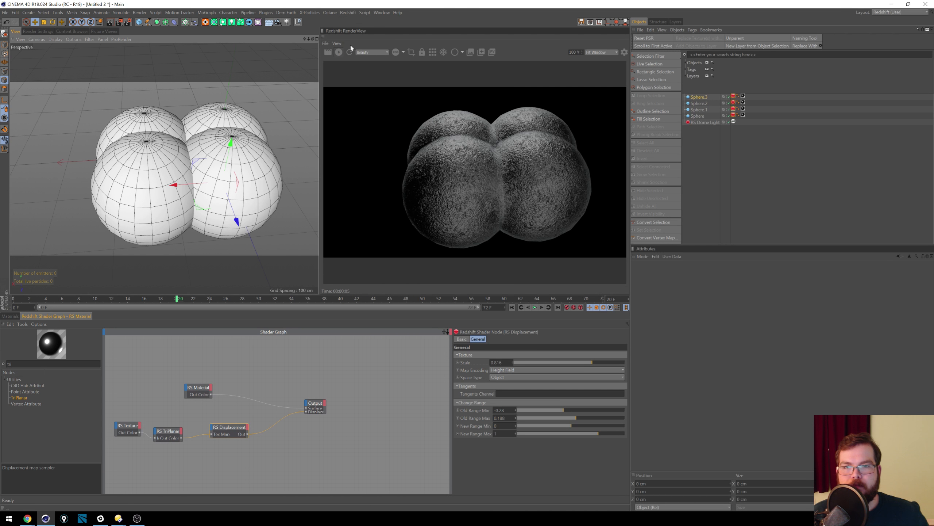
click(323, 37)
click(338, 151)
click(310, 13)
mouse_move(348, 13)
click(372, 68)
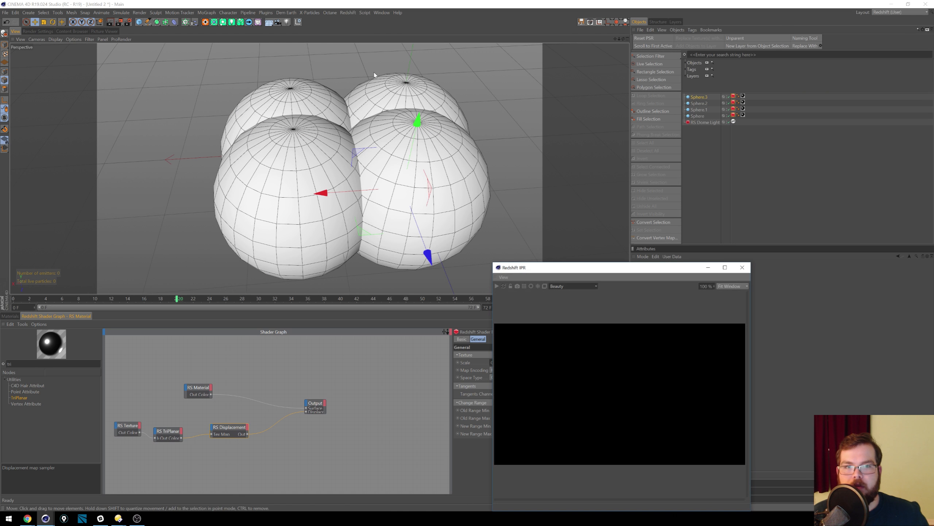
Step: Examine the Redshift IPR window's view options, including Undersampling, and its render pass choices, then close the window
drag(593, 271, 559, 204)
click(472, 210)
mouse_move(479, 227)
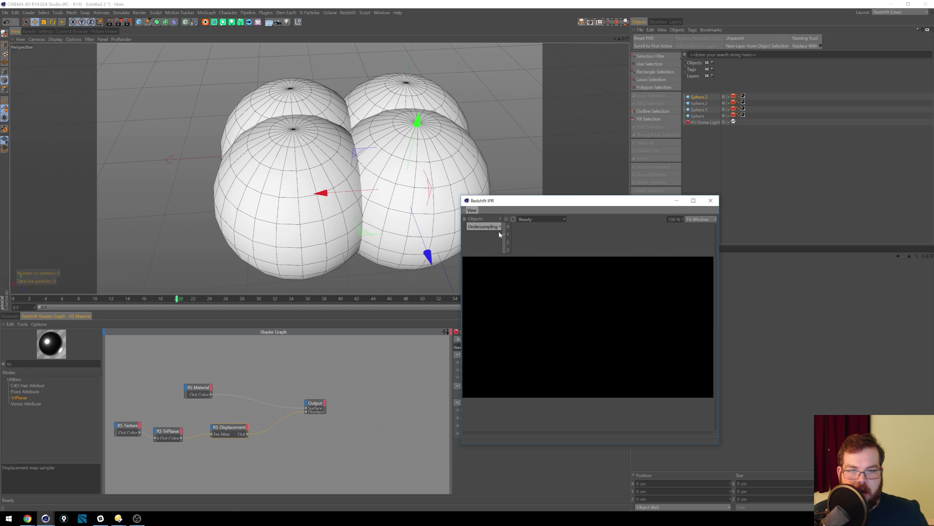
click(560, 219)
click(565, 218)
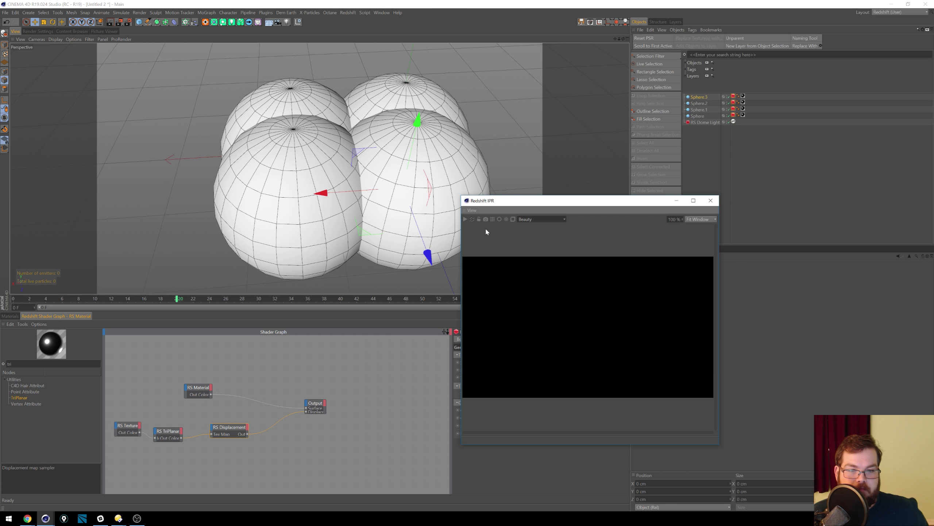
click(711, 200)
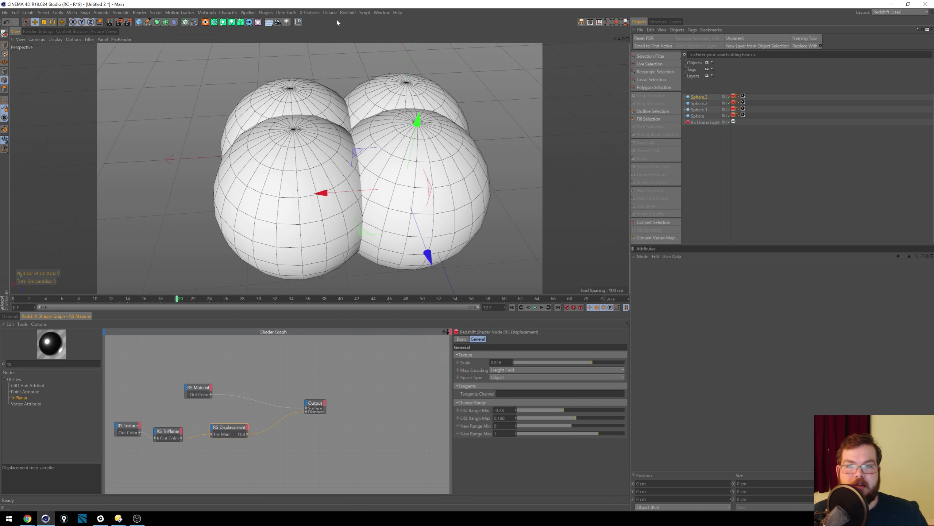
Step: Reopen the Redshift RenderView and dock it beside the perspective view
click(352, 12)
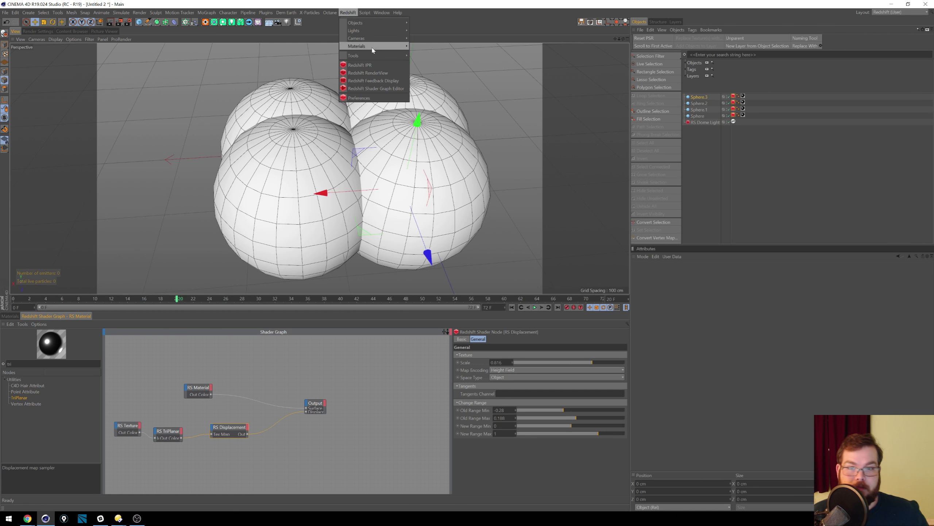
click(368, 73)
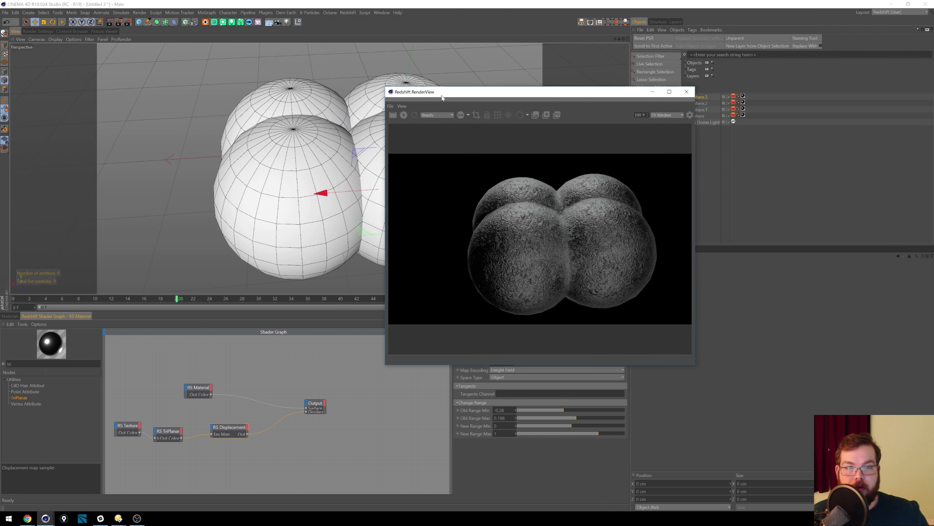
drag(388, 99, 451, 75)
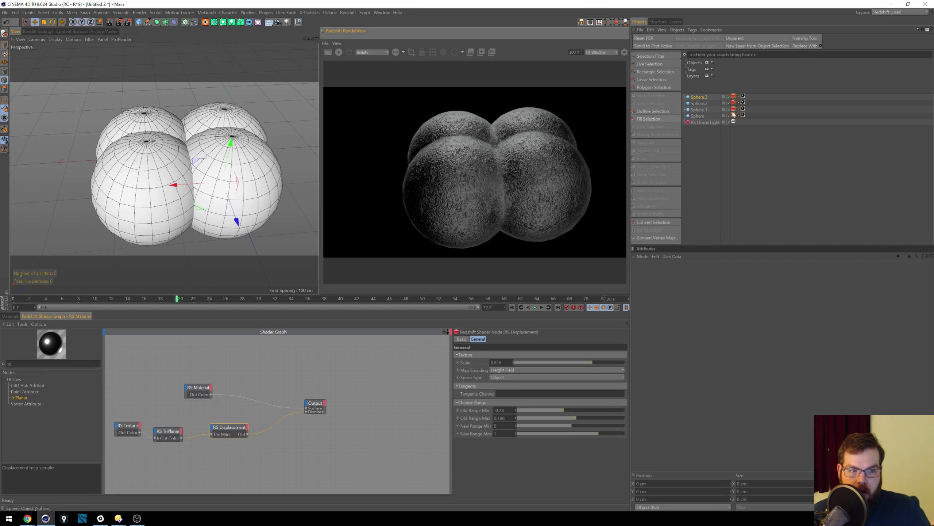
Step: Delete the three duplicate spheres, keeping only the original sphere and the RS Dome Light
shift+click(700, 116)
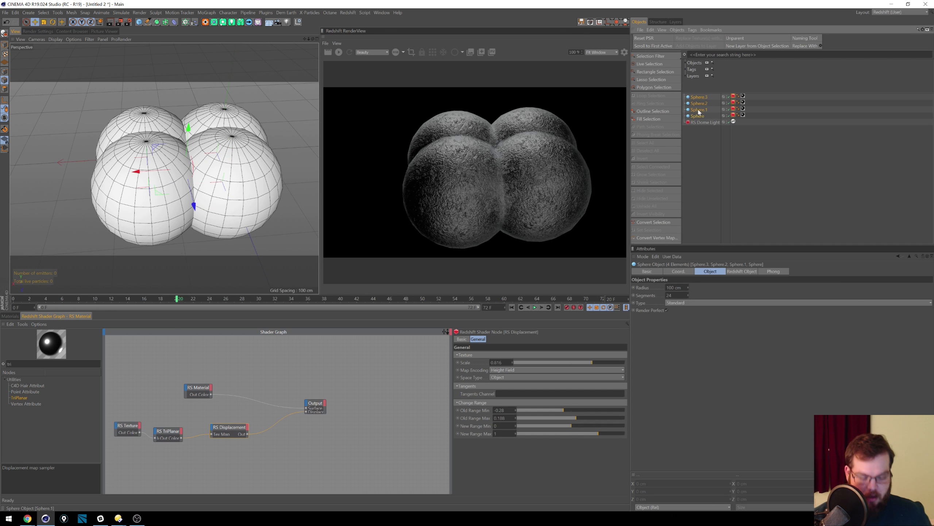
click(698, 138)
key(Delete)
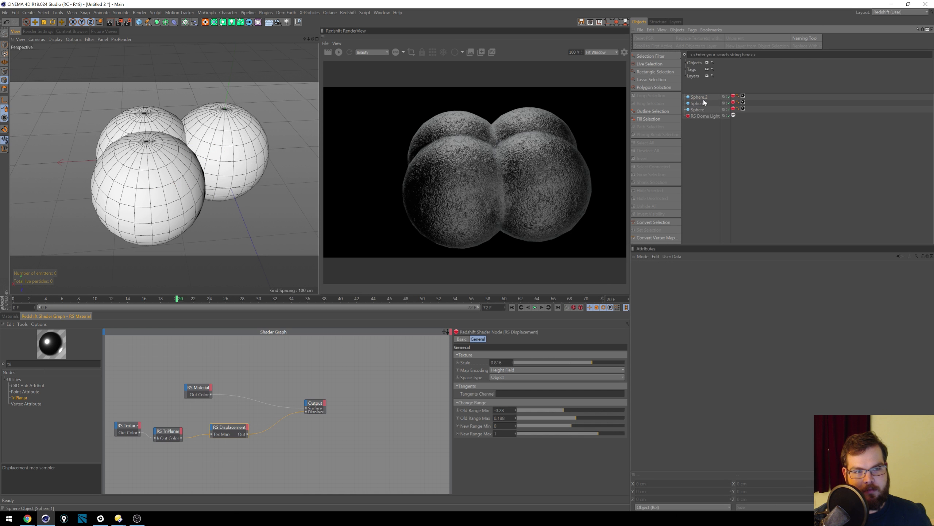
click(704, 99)
key(Delete)
click(707, 98)
key(Delete)
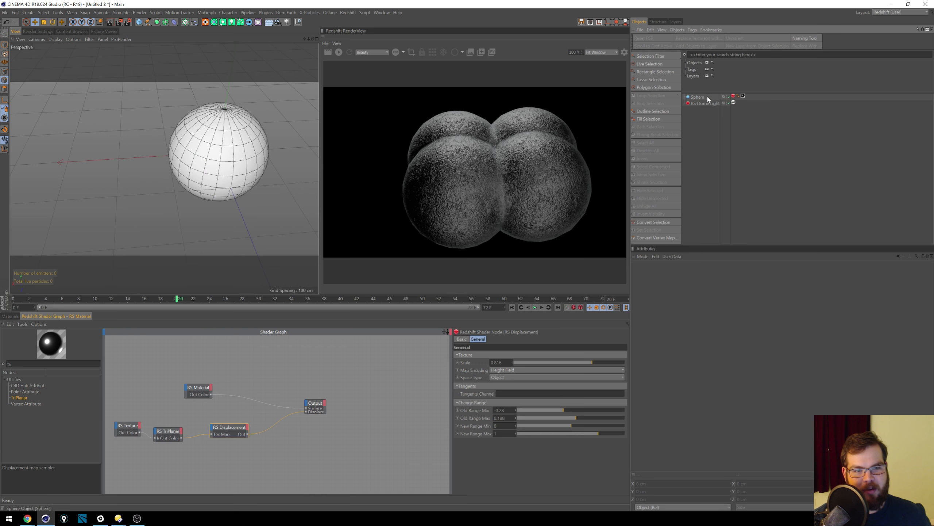
Step: Add a Redshift Environment object to the scene
click(10, 316)
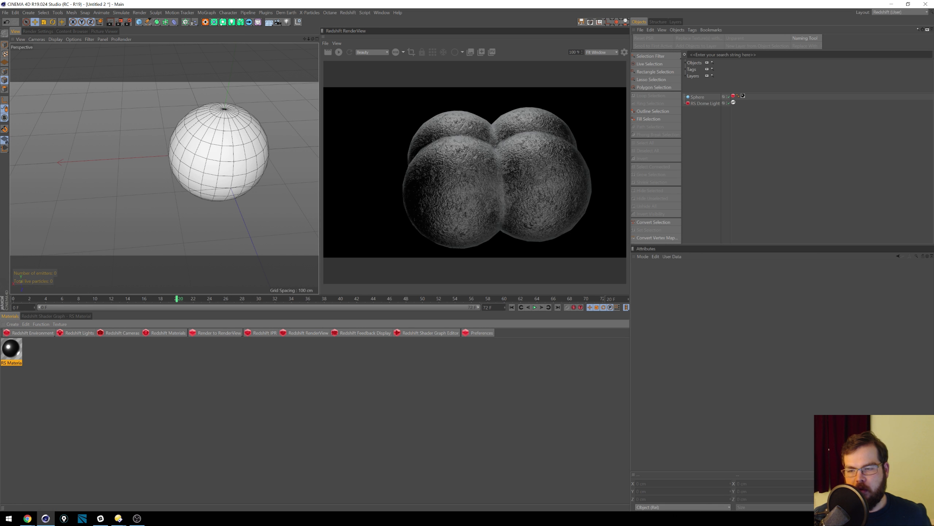
click(88, 334)
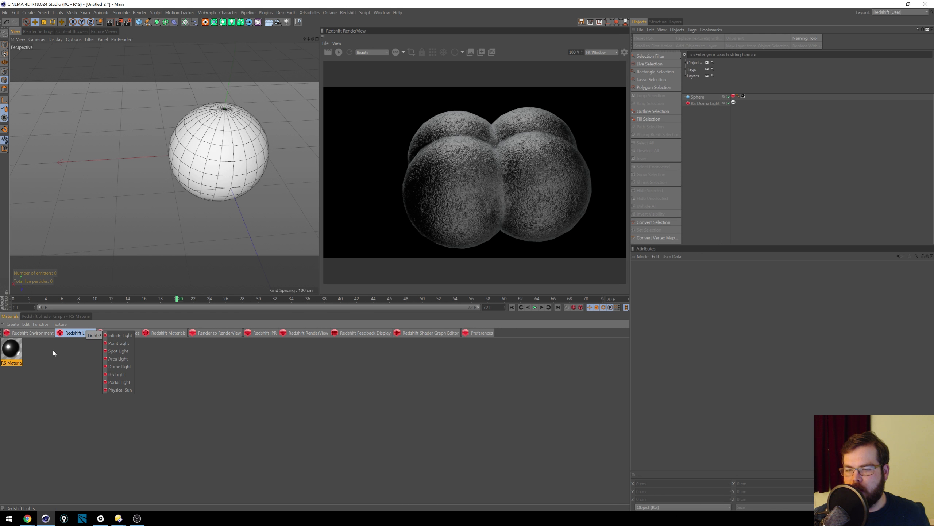
click(52, 333)
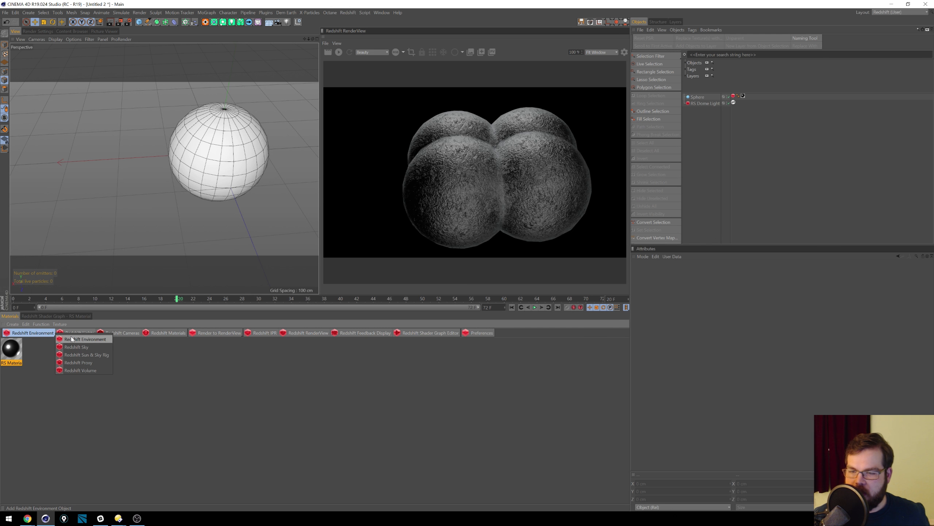
click(89, 341)
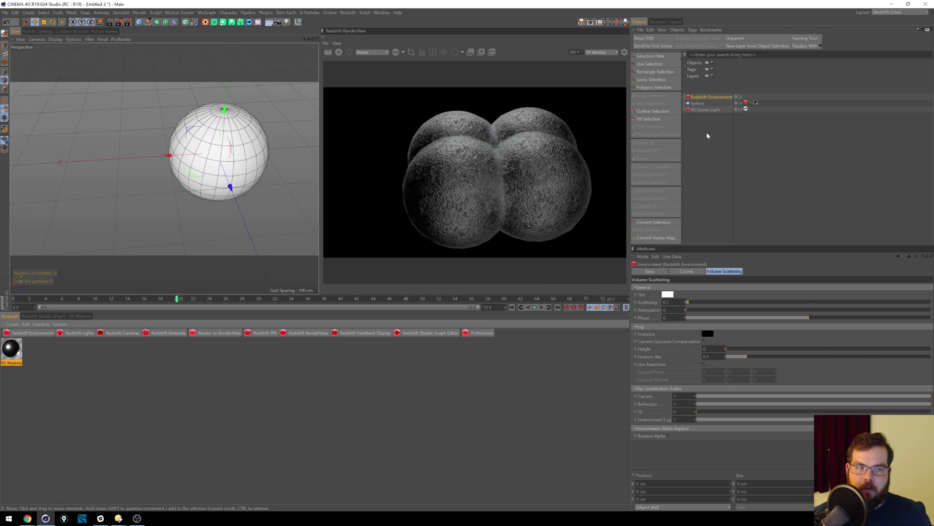
Step: Set the RS Dome Light's volume Contribution Scale to 0.005, reframe the sphere and start the live render
click(704, 109)
click(710, 271)
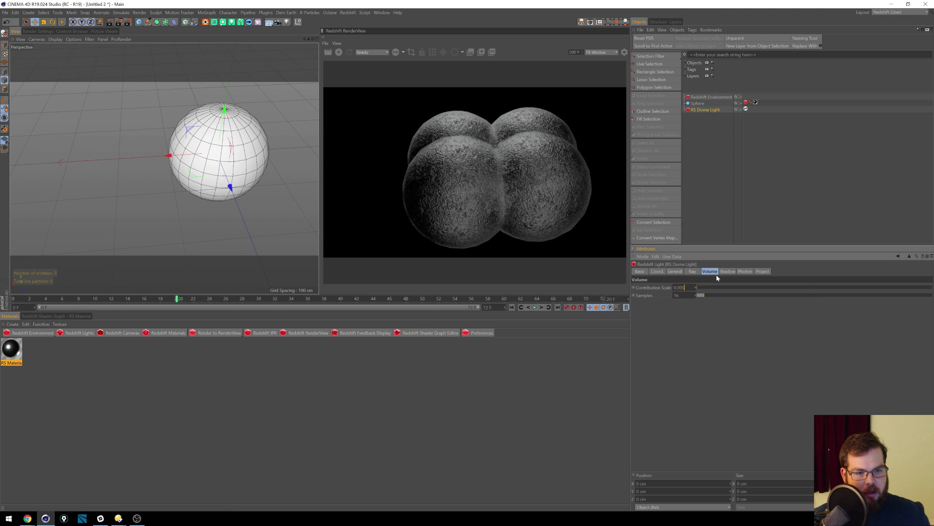
alt+right_drag(267, 157, 236, 156)
alt+drag(236, 157, 239, 125)
alt+middle_drag(250, 147, 217, 155)
click(339, 52)
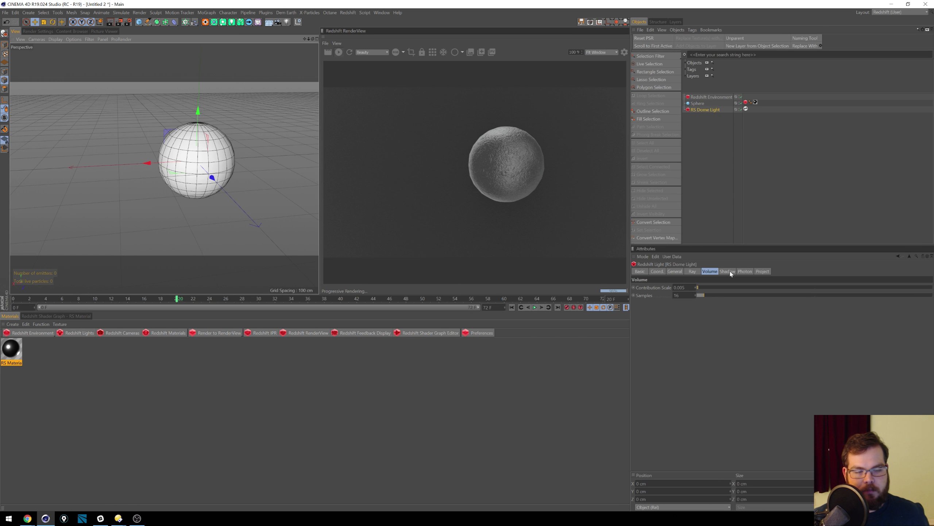
Step: Set the RS Dome Light's volume Contribution Scale to 0.013
click(680, 287)
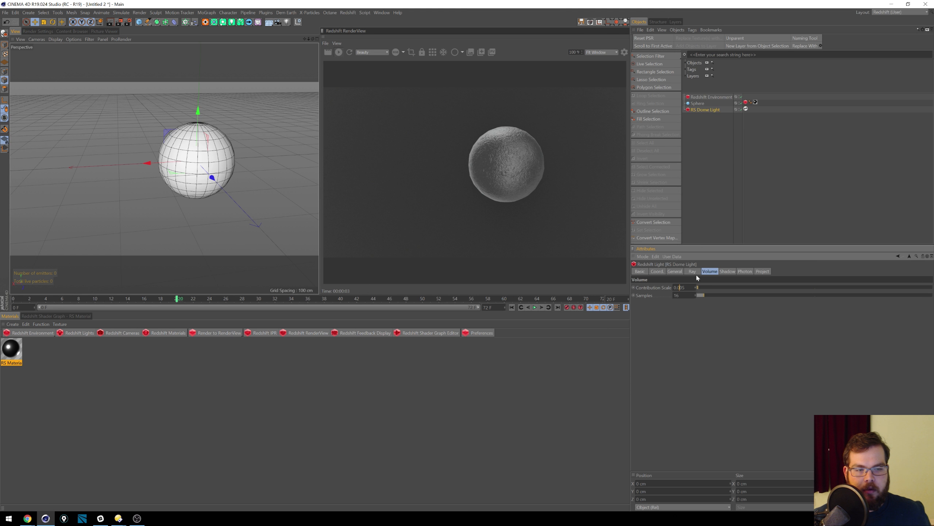
key(BackSpace)
key(Return)
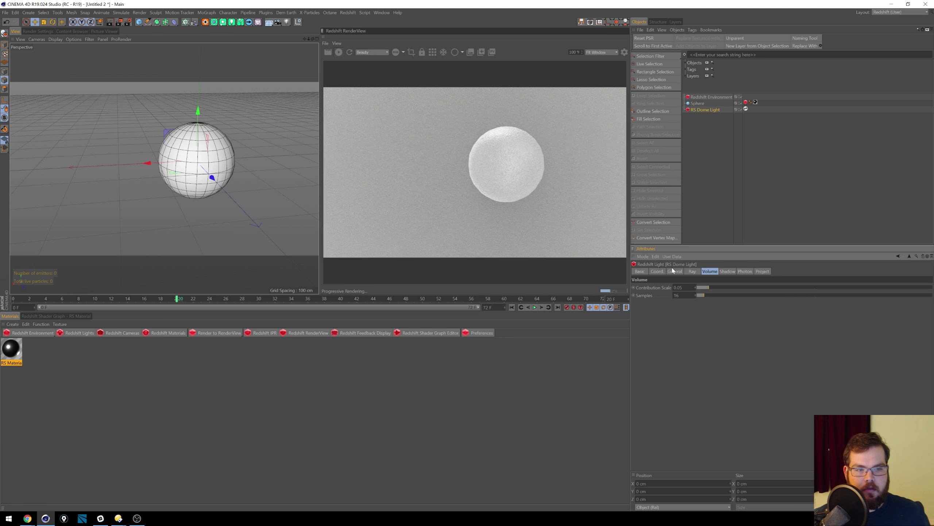
text(13)
key(Return)
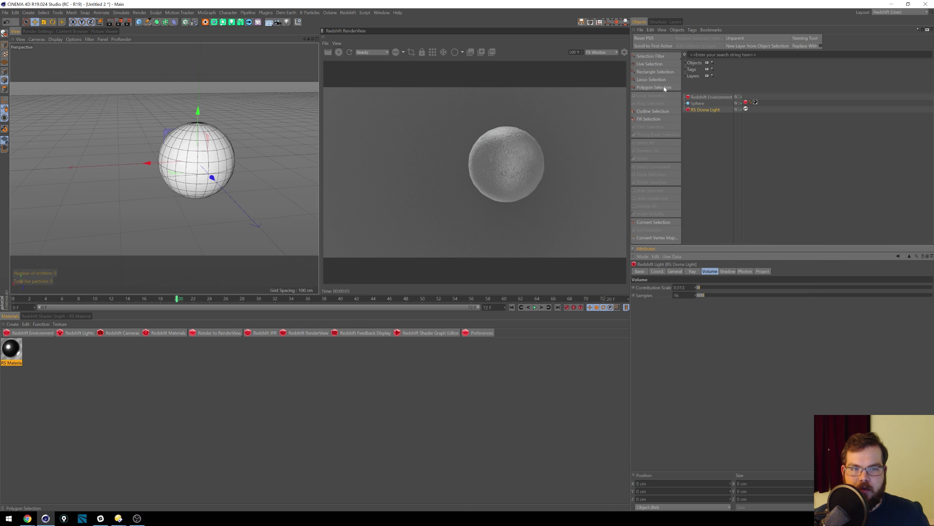
Step: Attach an XPresso tag to the Redshift Environment and add that object as a node in a widened XPresso Editor
click(713, 97)
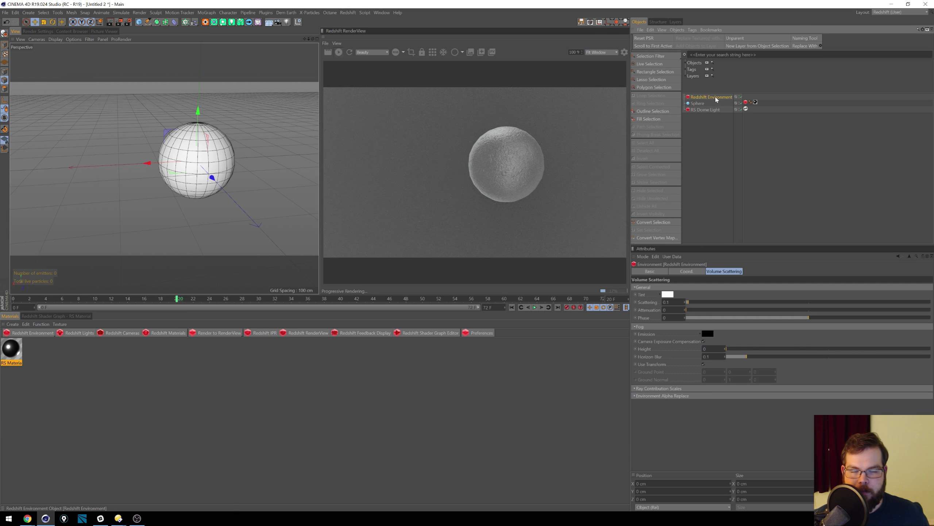
right_click(716, 99)
mouse_move(761, 105)
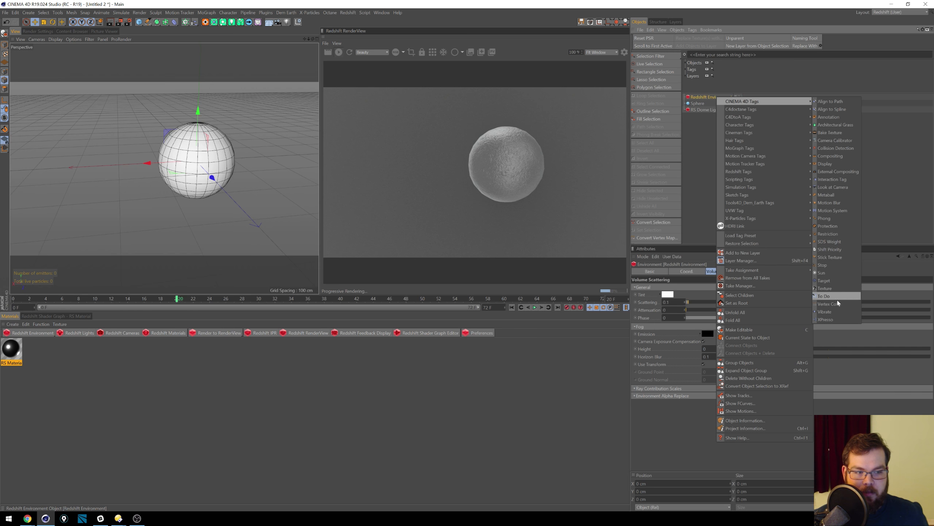
click(827, 319)
drag(107, 31, 439, 257)
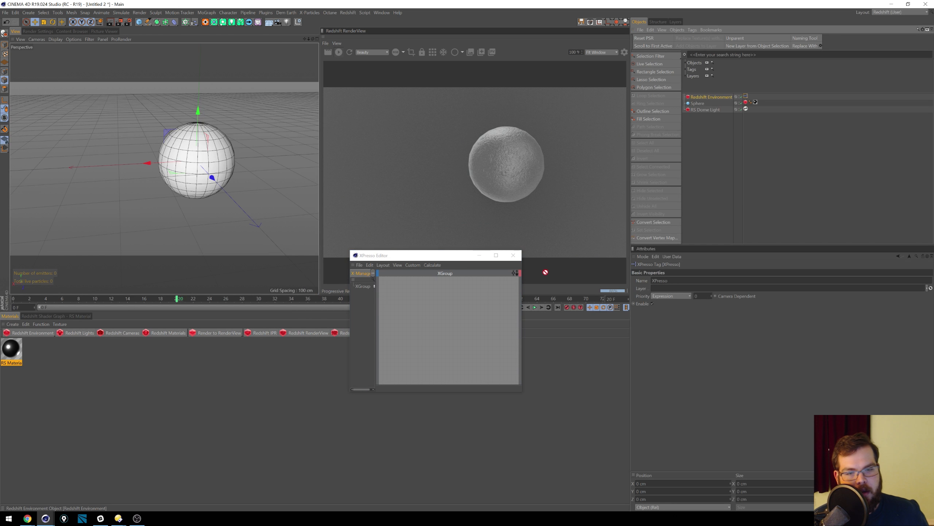
drag(546, 272, 493, 335)
drag(350, 305, 116, 306)
Step: Find the Noise operator in the X-Pool and add it to the graph beside the Redshift Environment node
click(148, 272)
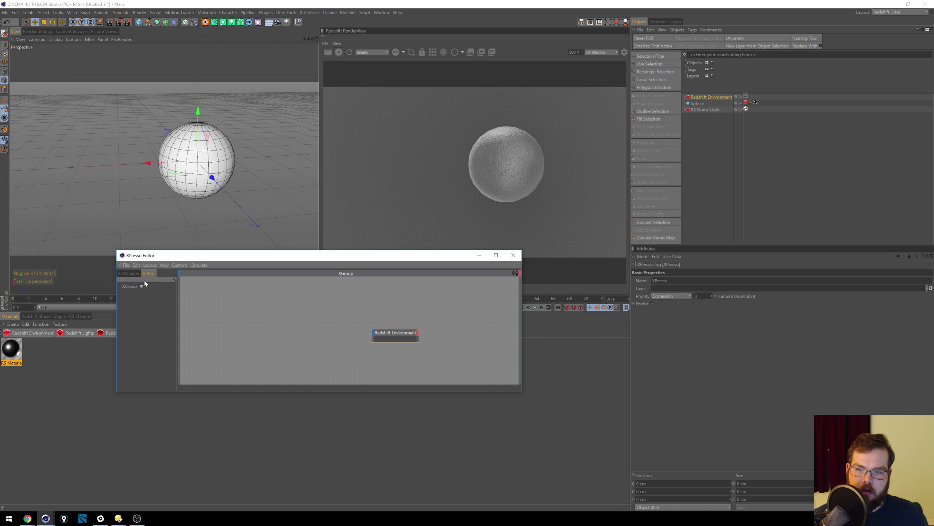
text(noise)
drag(139, 320, 304, 331)
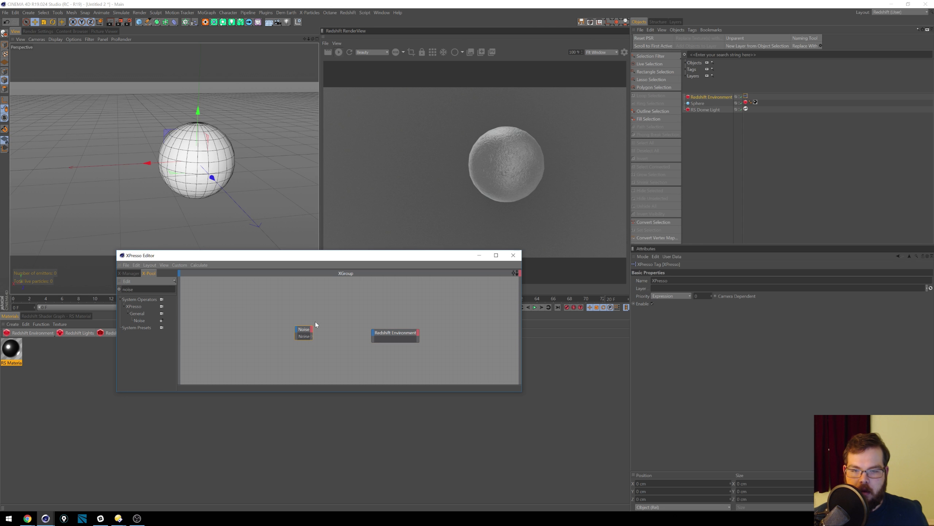
click(295, 333)
click(297, 331)
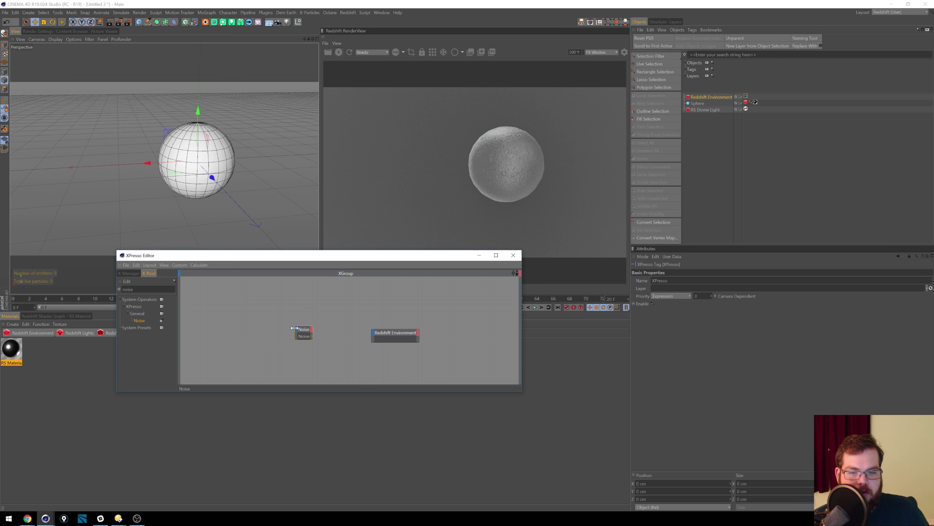
click(294, 336)
Step: Enlarge the Noise node and connect its output to the Redshift Environment's Scattering input
drag(295, 338, 341, 344)
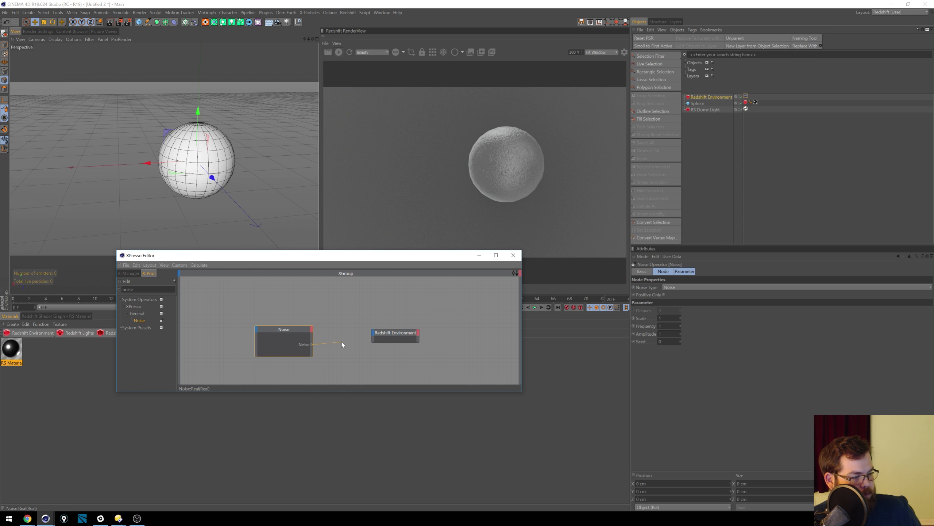
drag(342, 343, 353, 336)
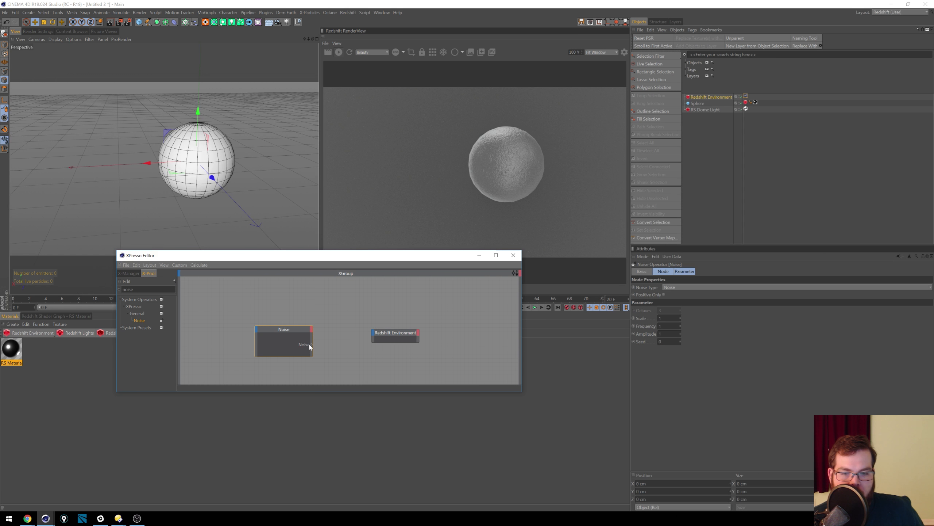
drag(371, 334, 371, 334)
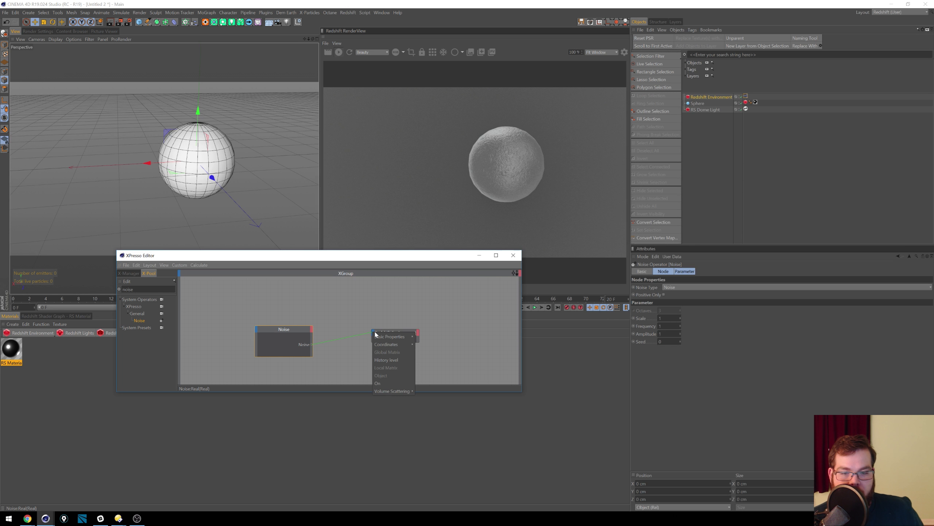
mouse_move(383, 338)
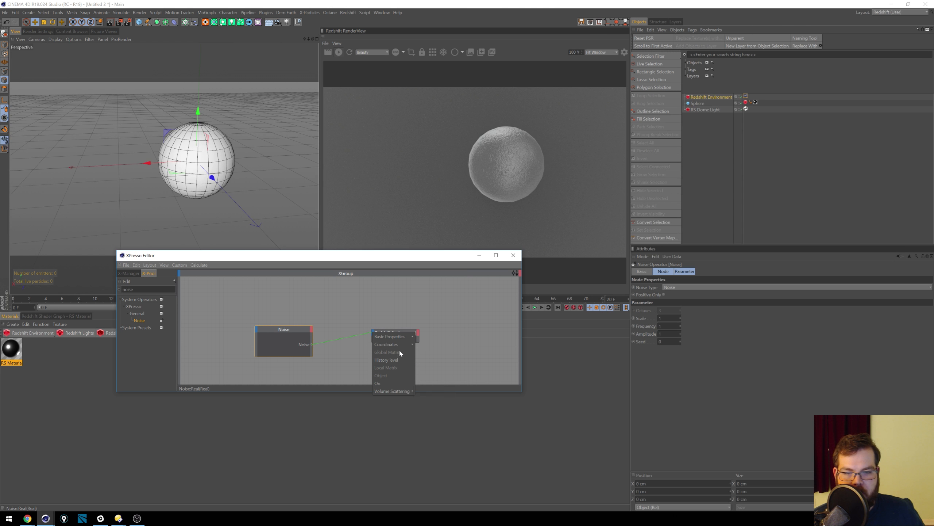
mouse_move(399, 395)
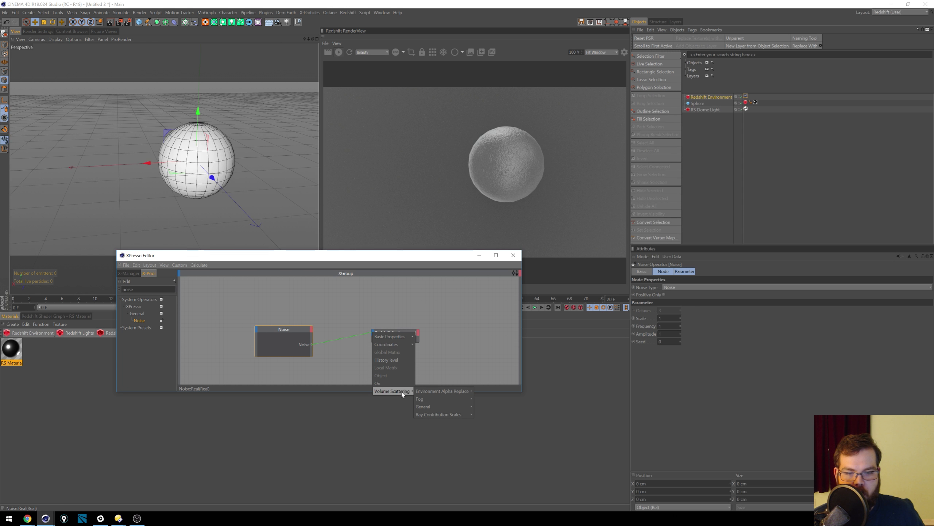
mouse_move(456, 398)
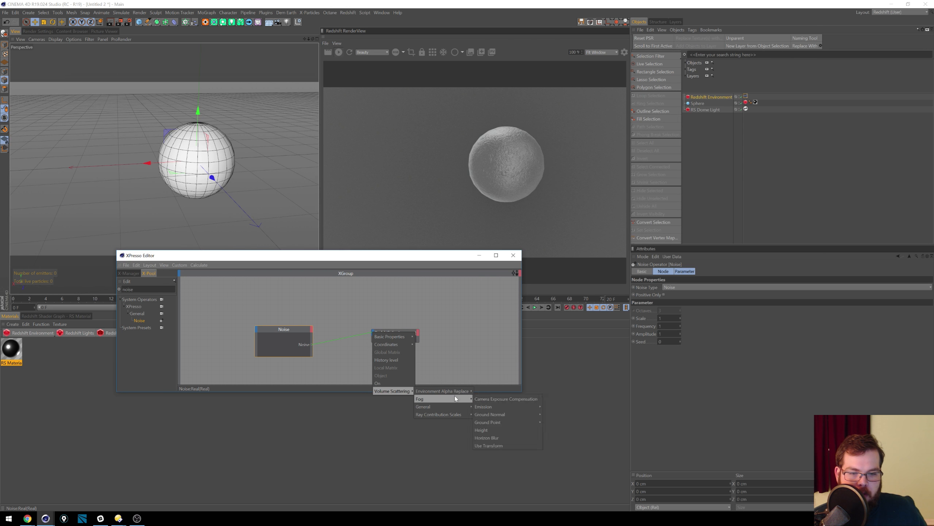
click(395, 330)
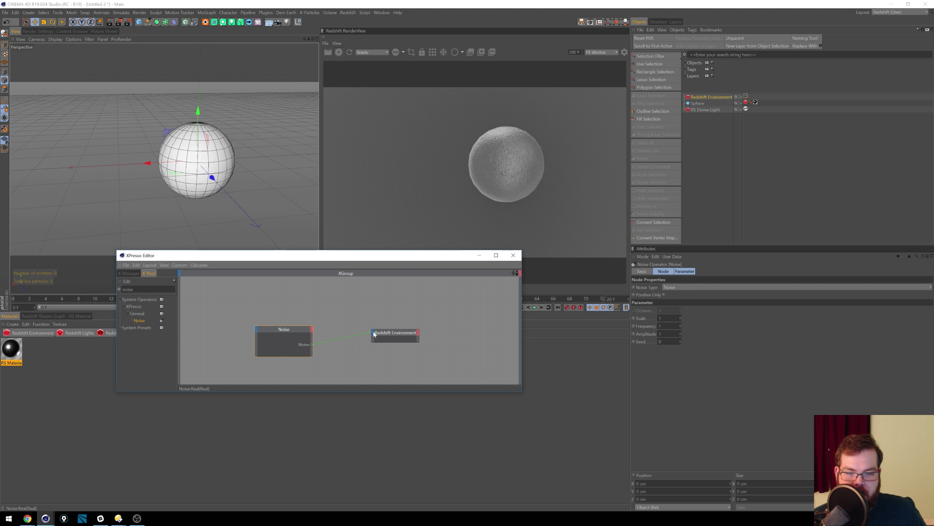
drag(374, 334, 506, 407)
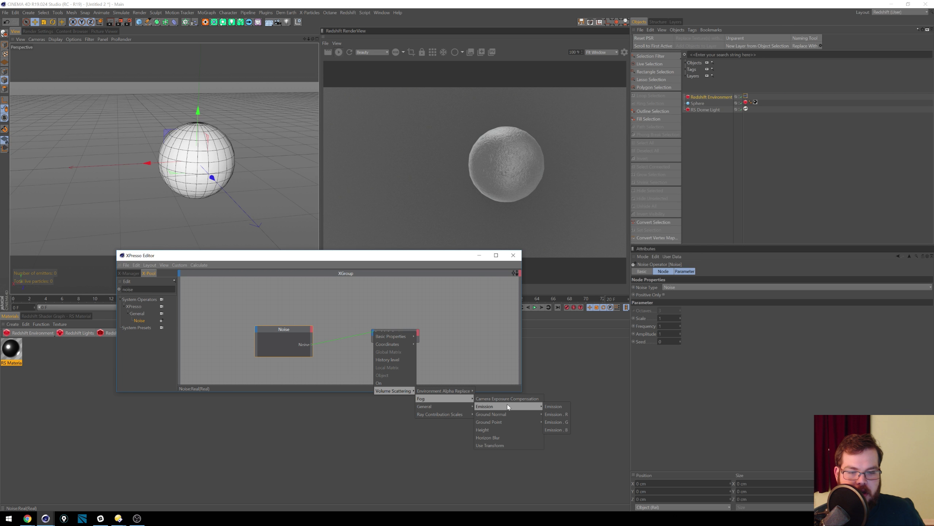
drag(509, 407, 490, 422)
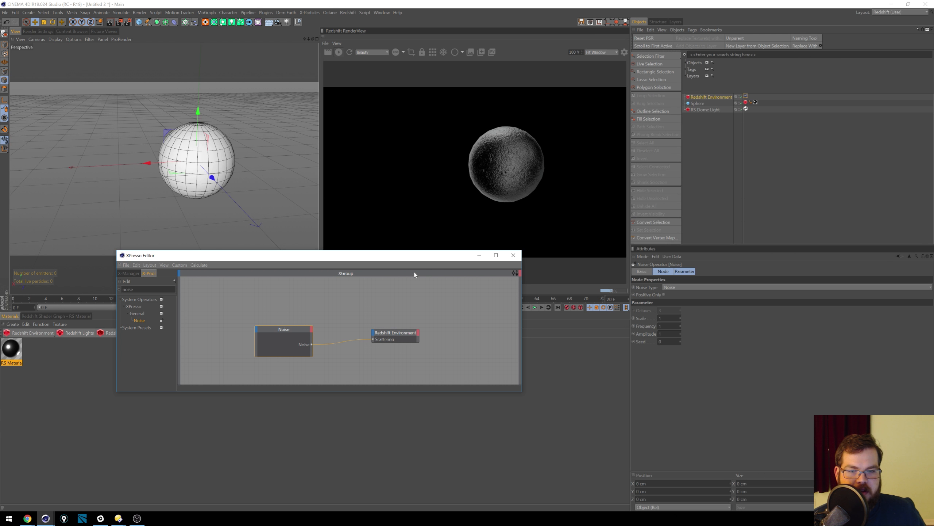
Step: Move the XPresso Editor clear of the render and set the Noise node's type to Turbulence
drag(404, 269, 410, 360)
mouse_move(294, 421)
mouse_down()
mouse_move(249, 420)
mouse_move(275, 419)
mouse_up()
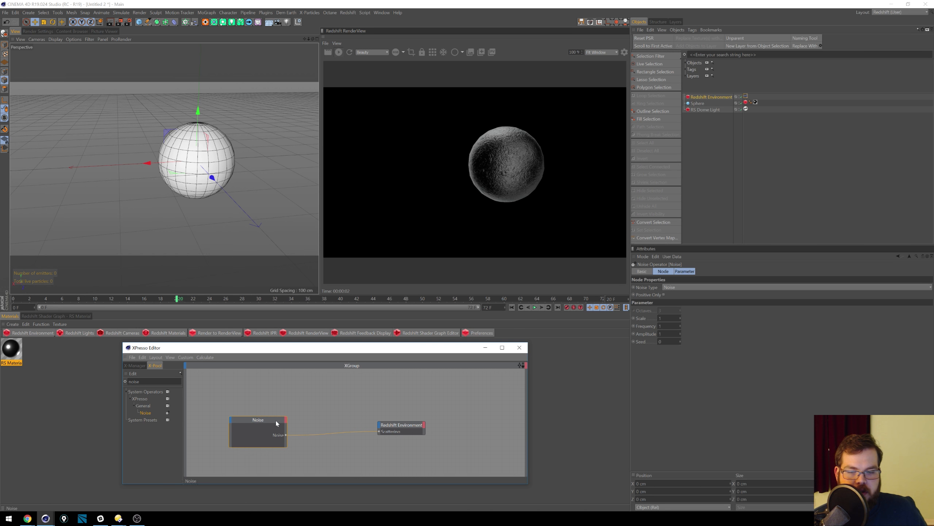
click(694, 287)
click(685, 303)
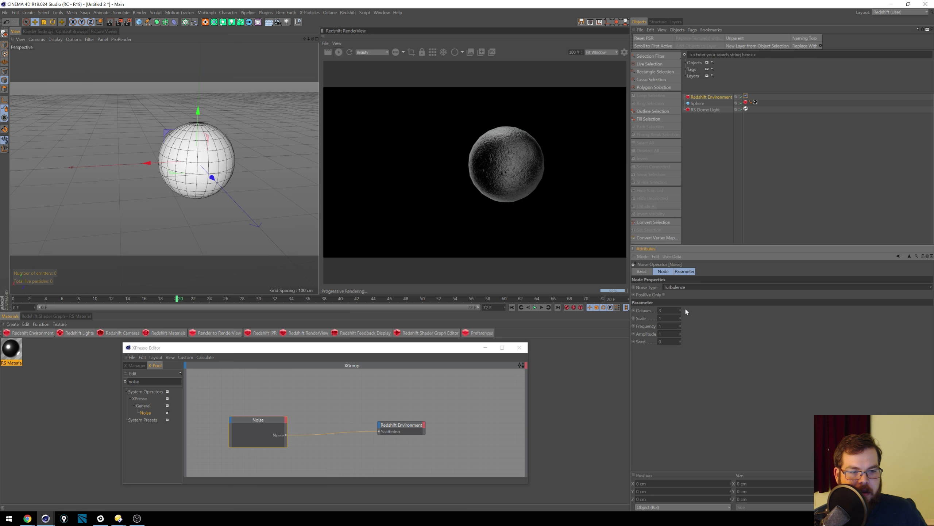
Step: Set the Noise node's Scale to 1.45, Frequency to 1.53 and Amplitude to 3
drag(680, 318, 680, 316)
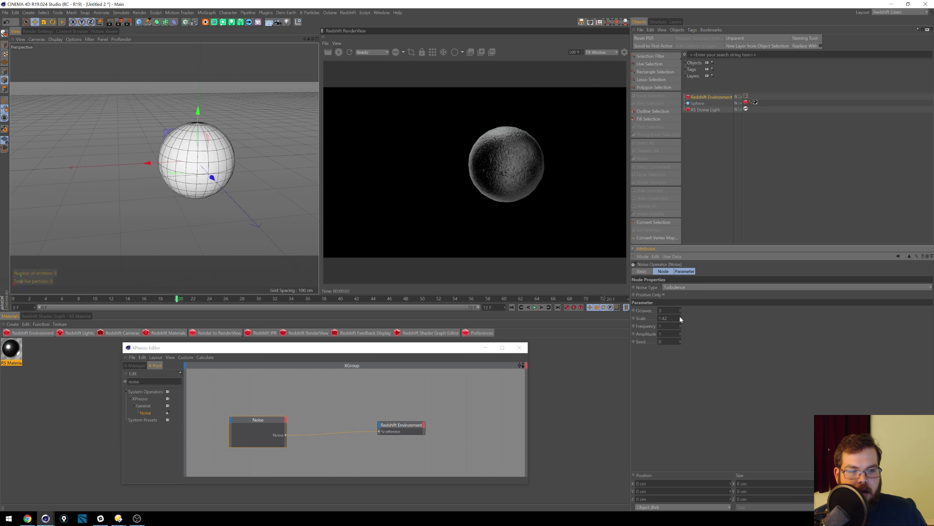
drag(681, 319, 679, 319)
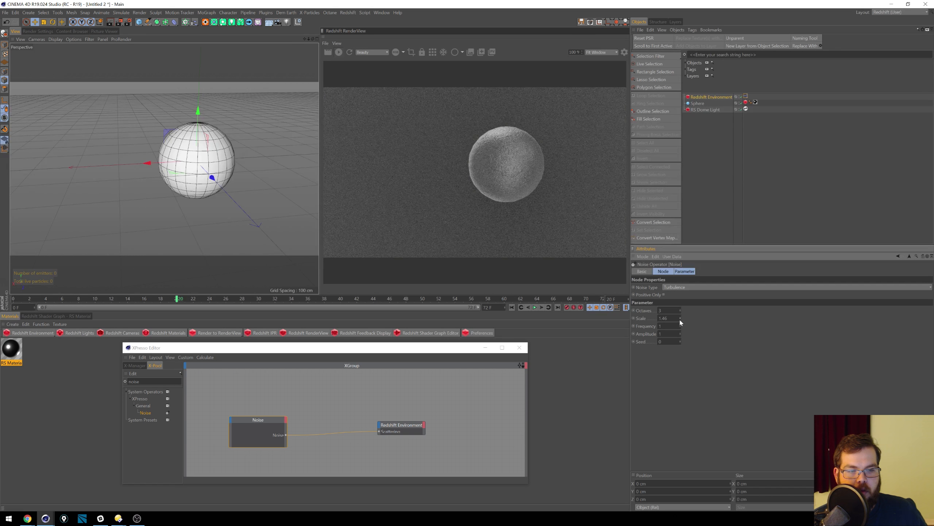
drag(680, 327, 685, 311)
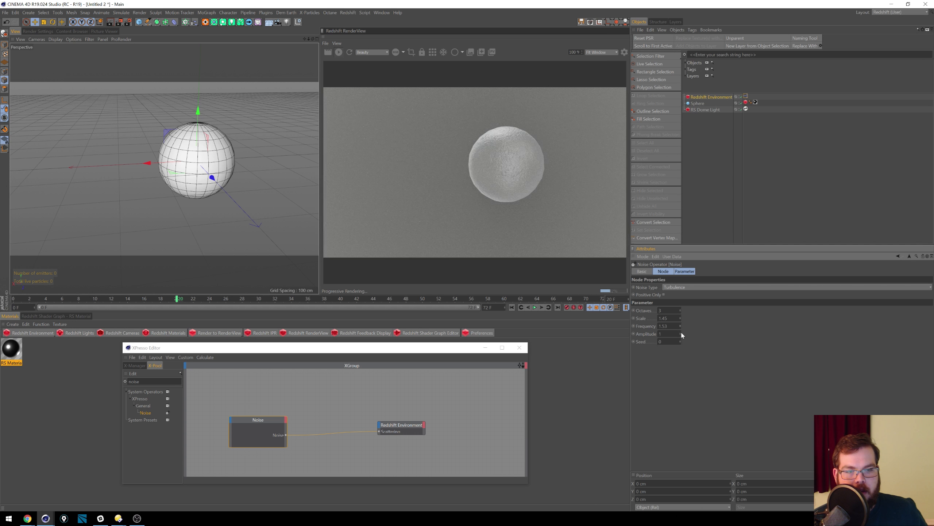
drag(680, 333, 677, 338)
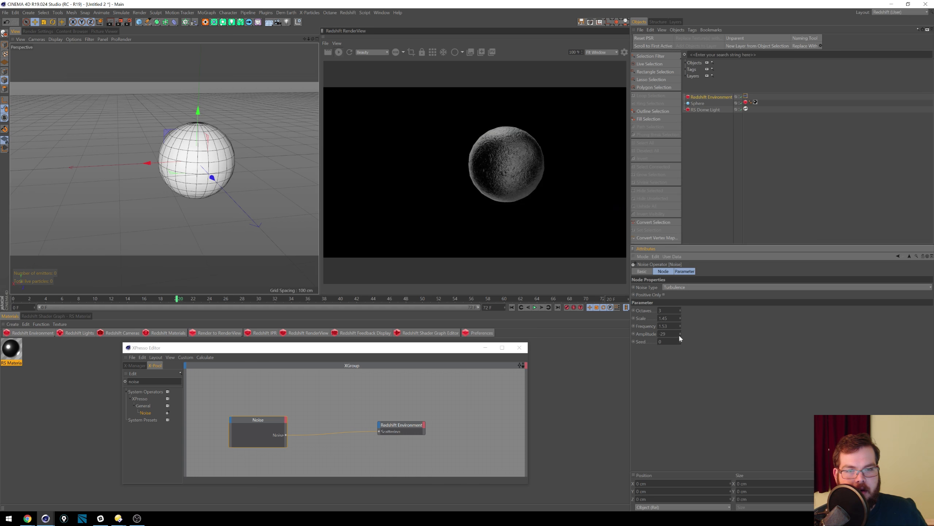
drag(680, 336, 683, 327)
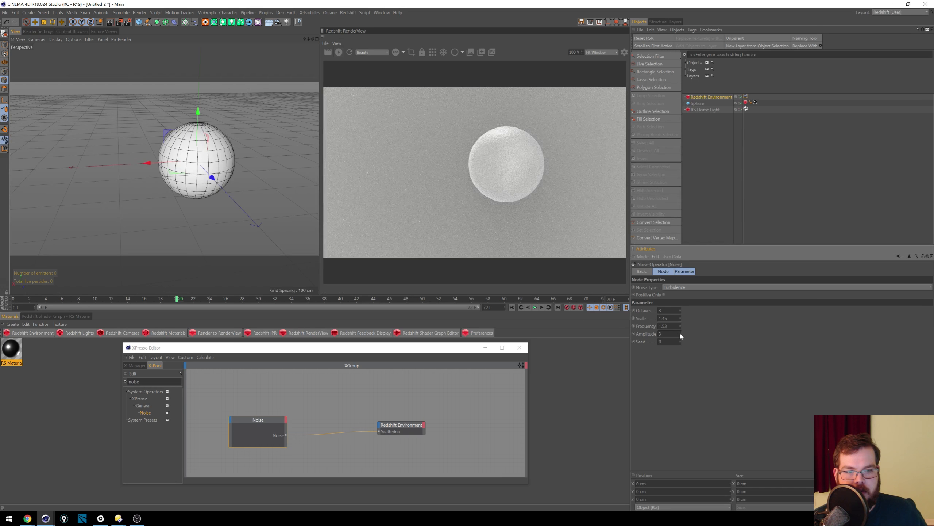
click(680, 332)
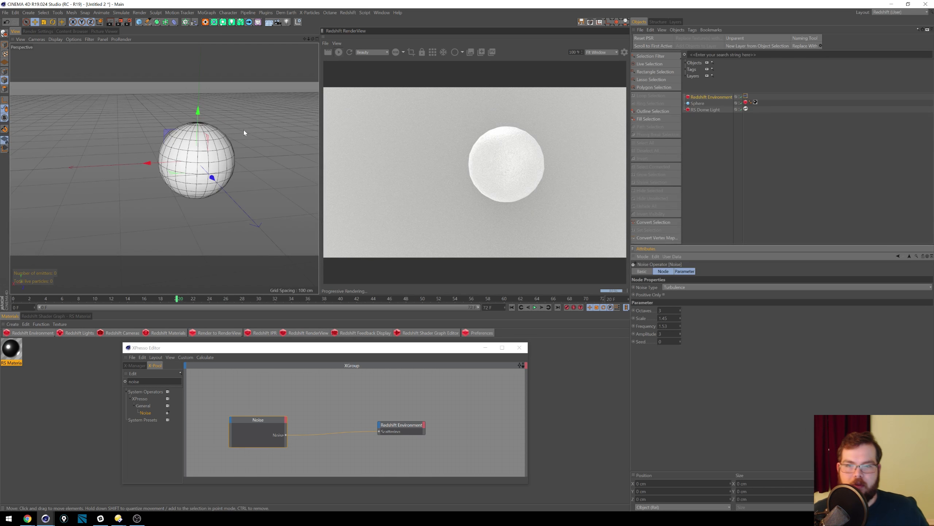
Step: Enlarge the Redshift Environment node and reroute the Noise output to its volume scattering Phase input
scroll(168, 152, down, 10)
scroll(217, 166, up, 10)
scroll(232, 176, up, 5)
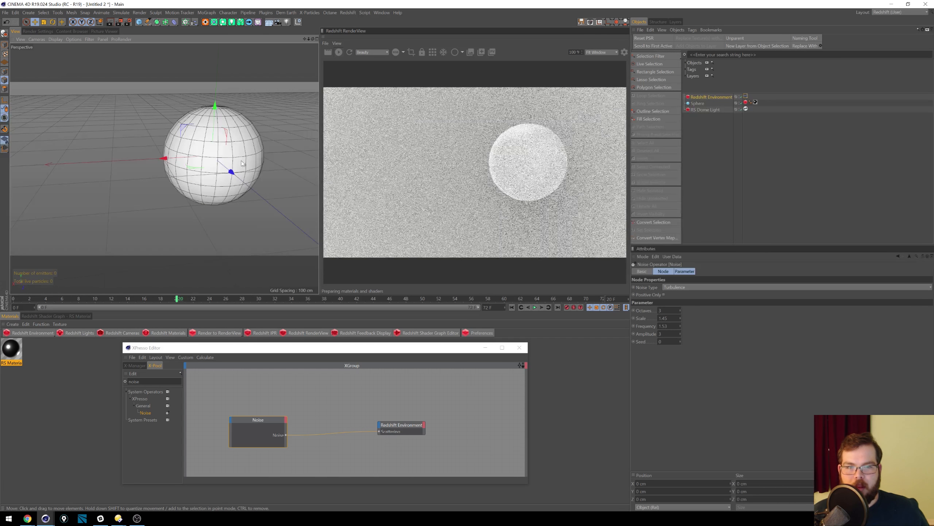
scroll(241, 168, up, 3)
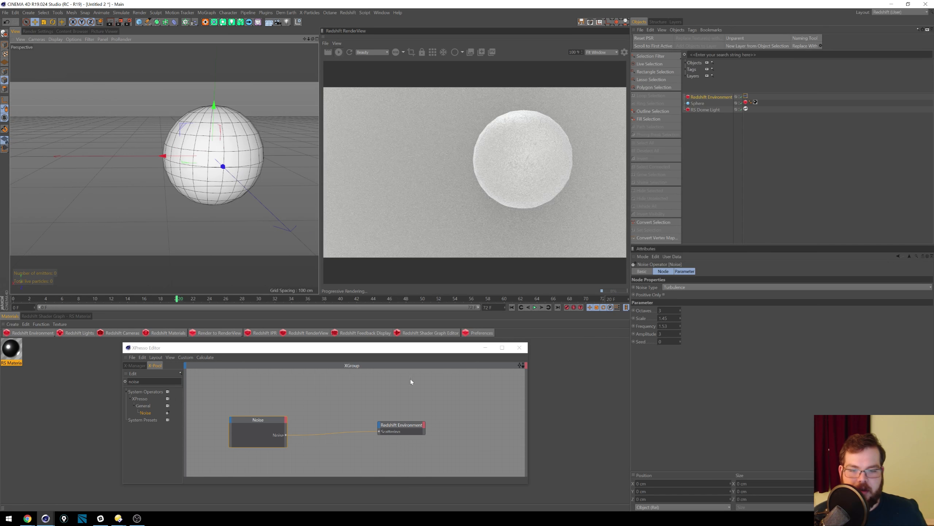
drag(398, 426, 397, 409)
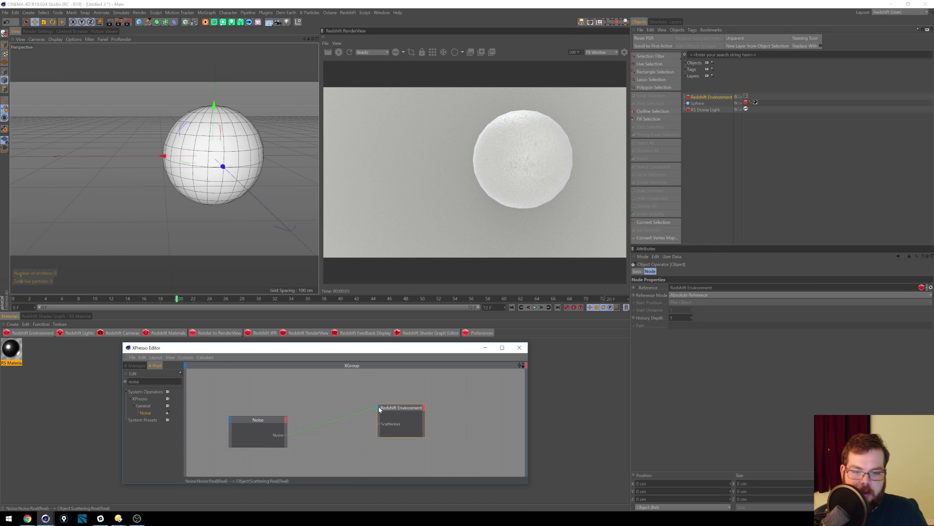
click(380, 408)
mouse_move(400, 467)
mouse_move(445, 467)
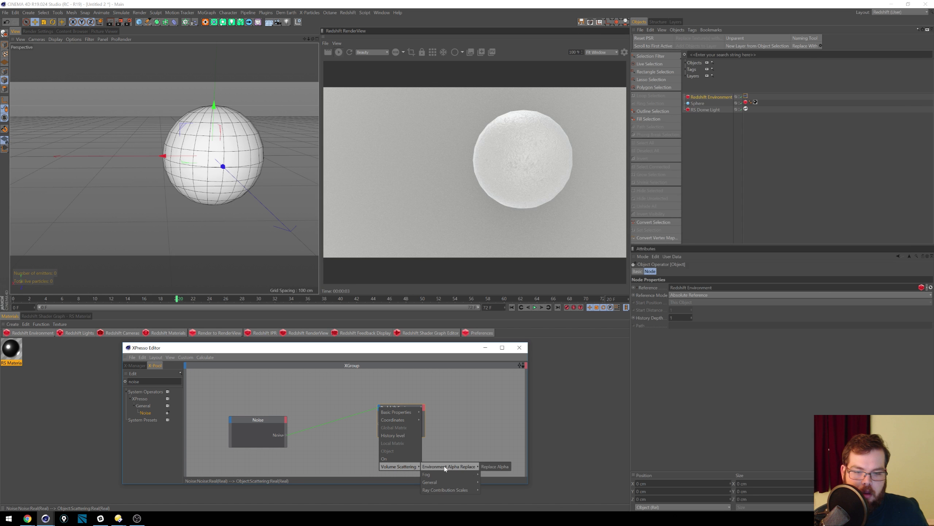
mouse_move(460, 482)
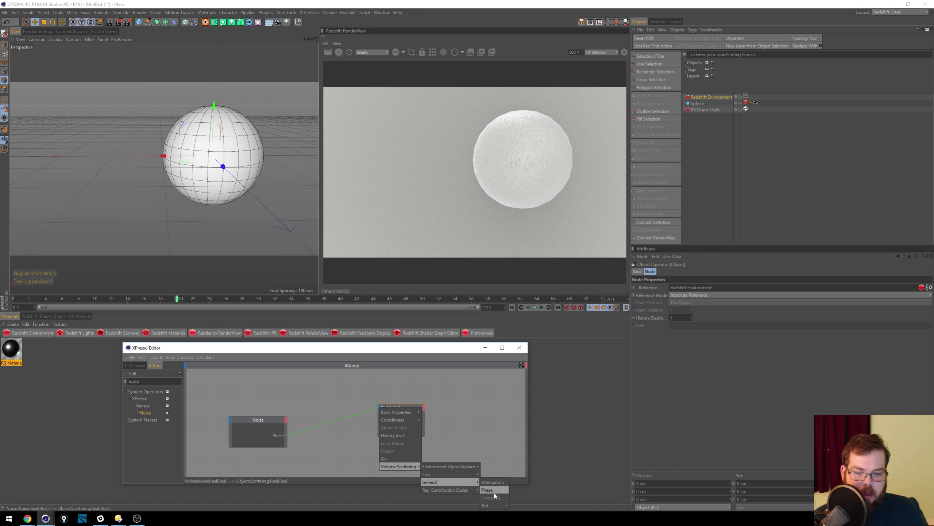
click(488, 490)
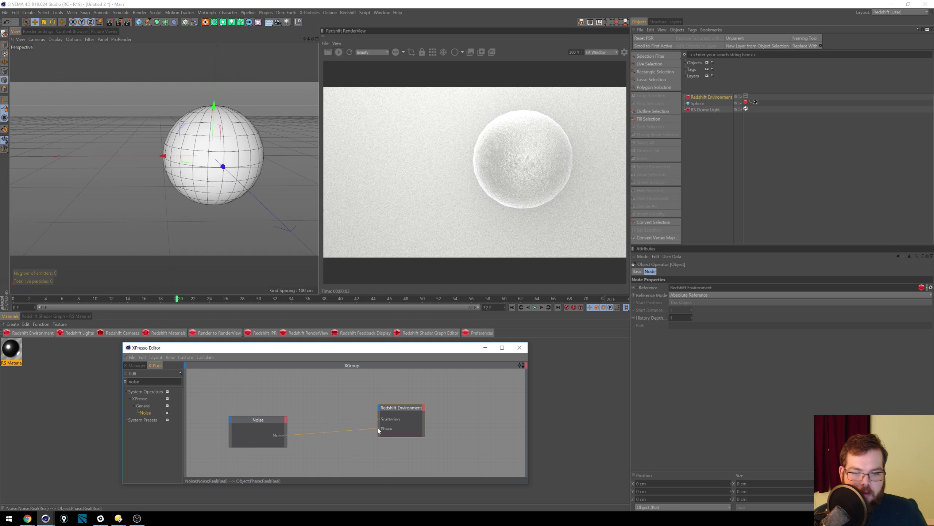
Step: Reroute the Noise output from Phase to the Redshift Environment's Attenuation input
drag(379, 429, 381, 409)
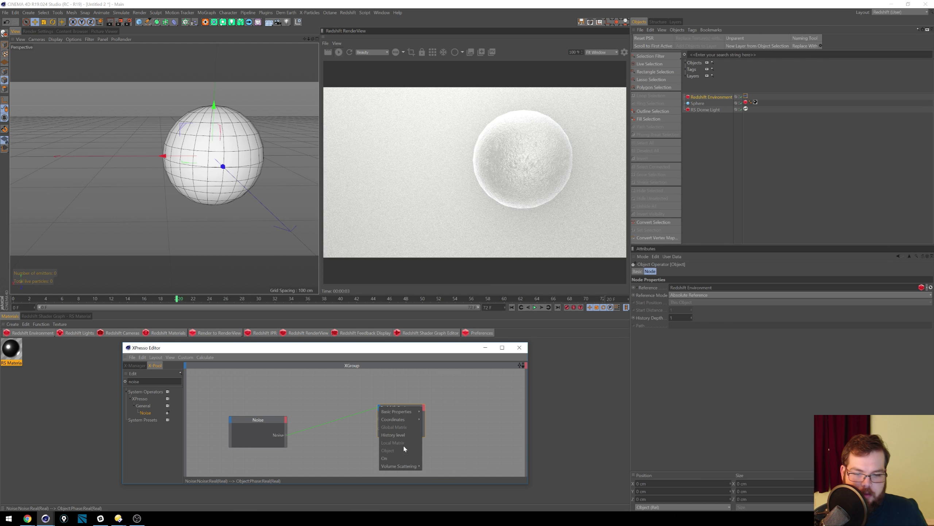
mouse_move(400, 466)
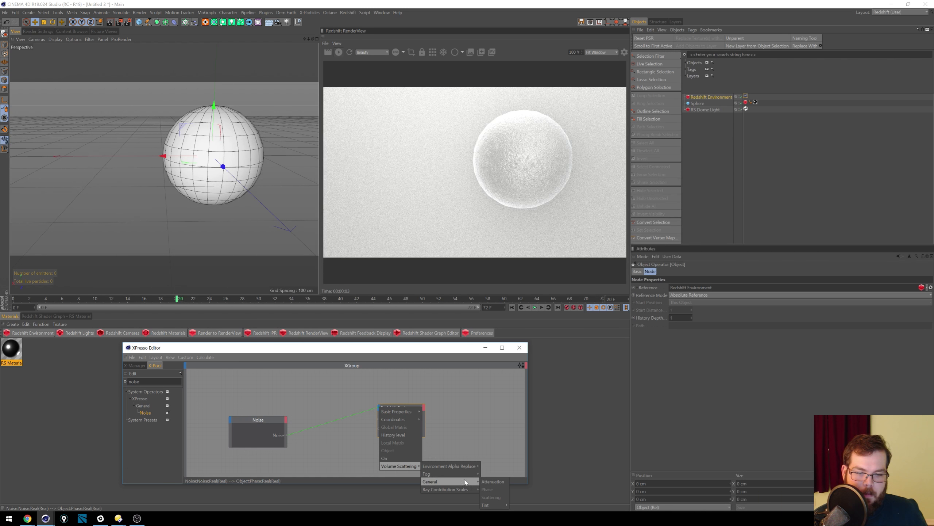
click(493, 483)
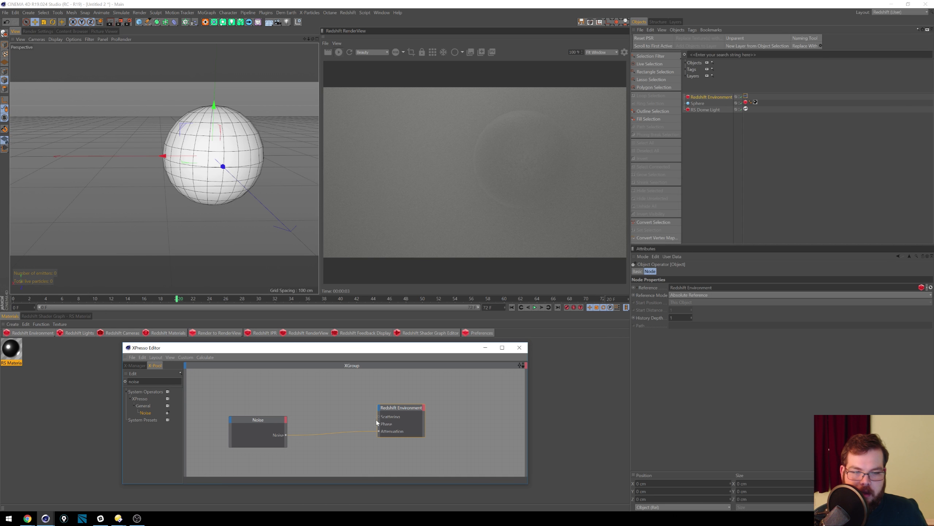
Step: Set the Noise node's Octaves to 3.37 and Scale to 1.23, and the Redshift Environment's Phase to 0.006
click(258, 438)
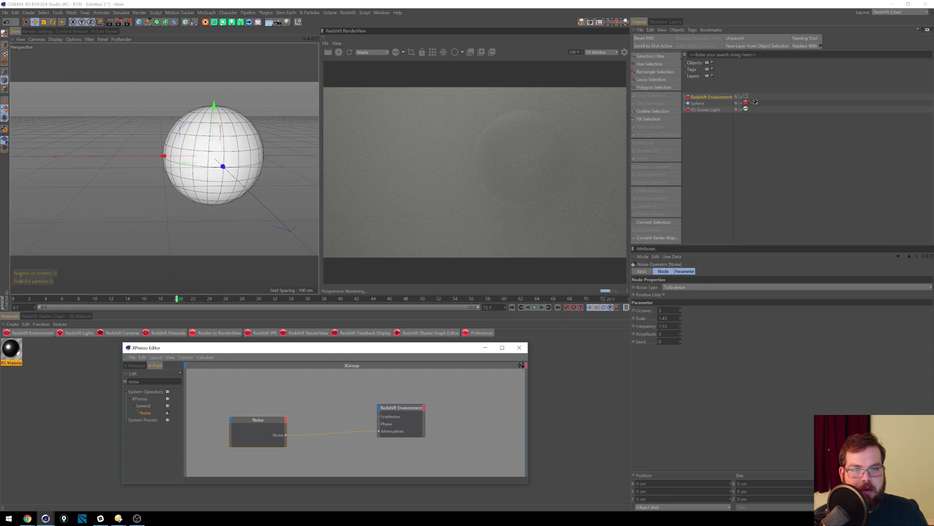
mouse_move(680, 308)
mouse_down()
mouse_move(683, 298)
mouse_move(679, 326)
mouse_move(689, 297)
mouse_up()
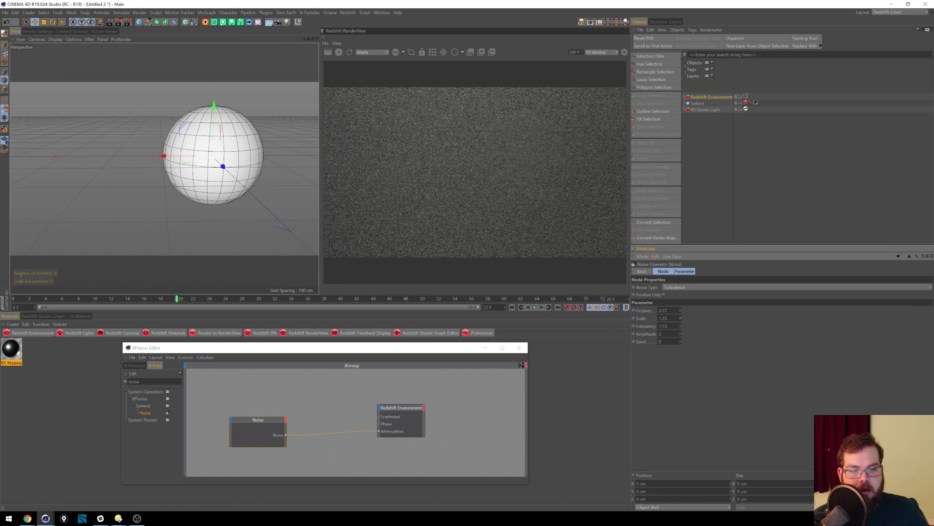
click(731, 101)
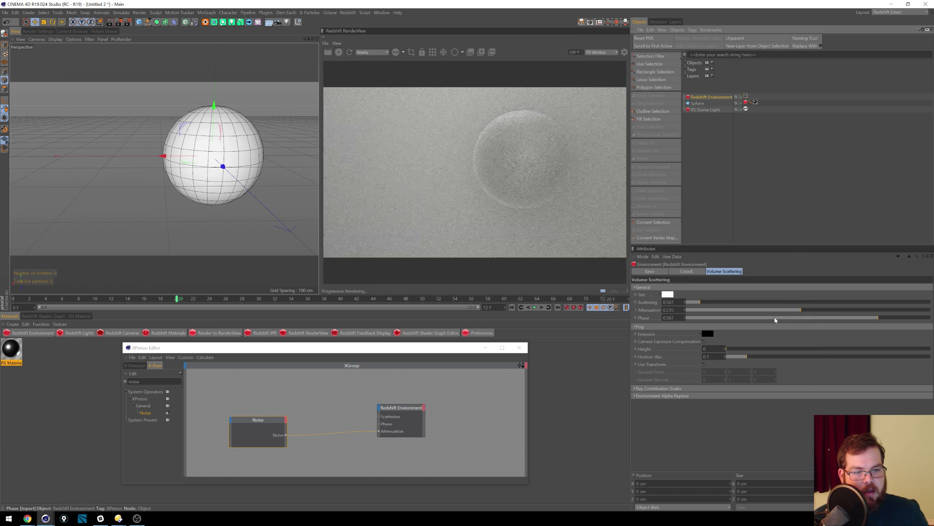
drag(850, 317, 822, 318)
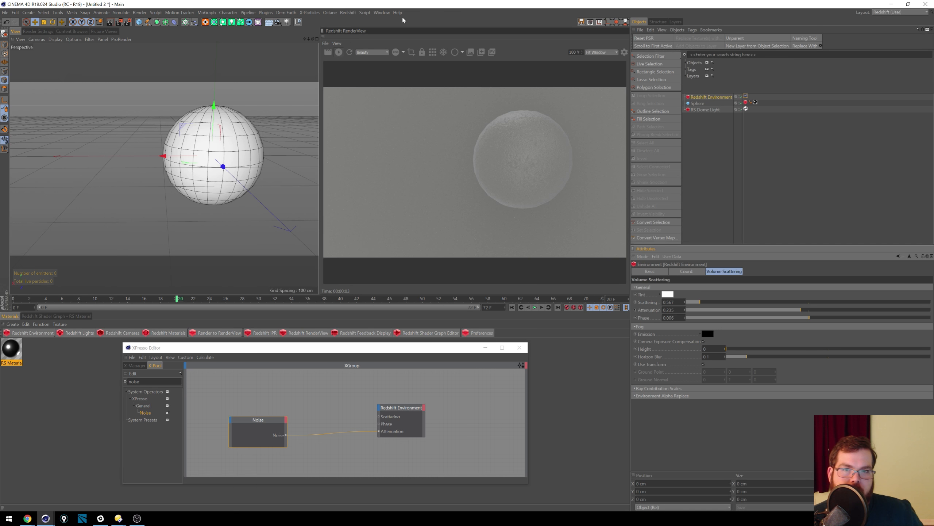
Step: Examine the Redshift RenderView's display, pixel and snapshot settings, and close them
click(349, 13)
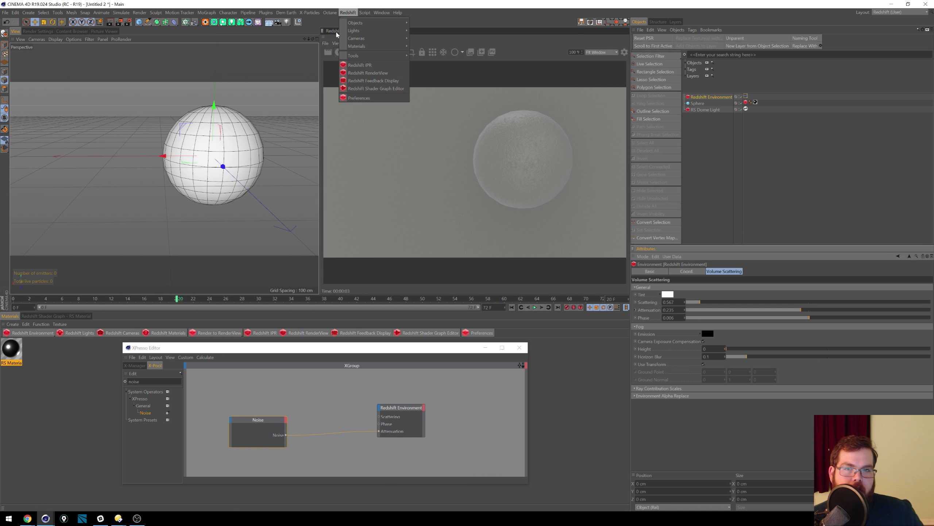
click(368, 73)
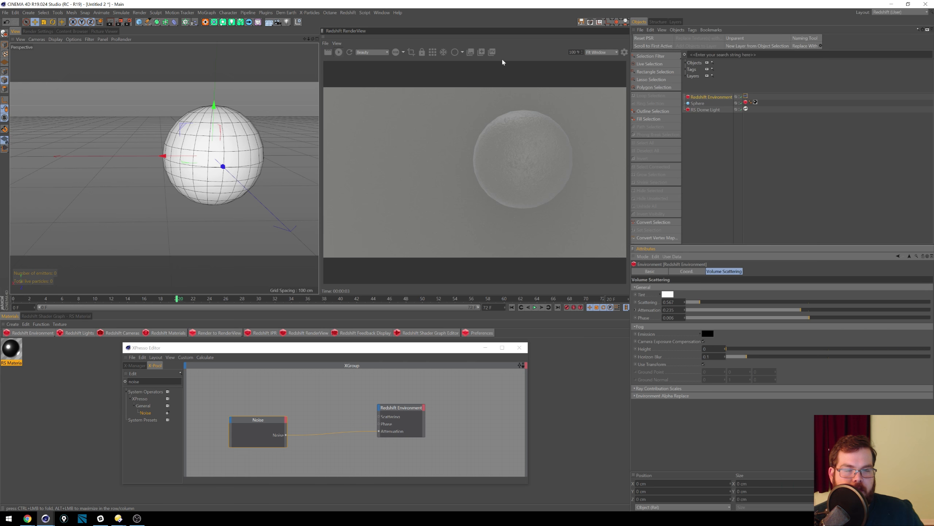
click(336, 43)
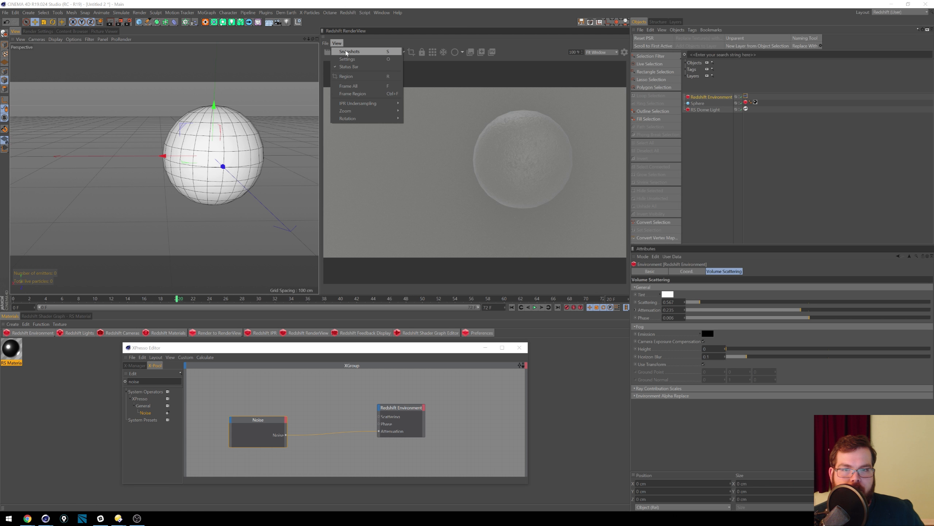
click(376, 60)
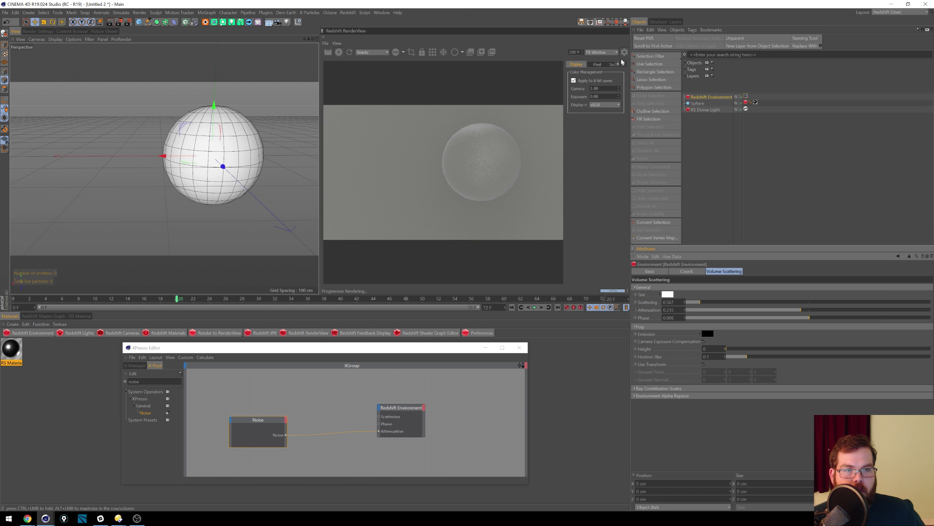
click(601, 65)
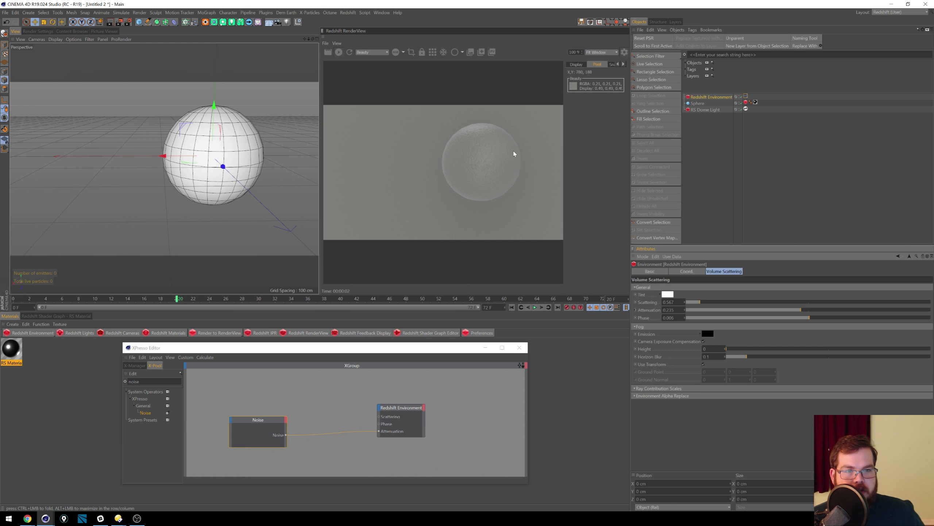
click(612, 65)
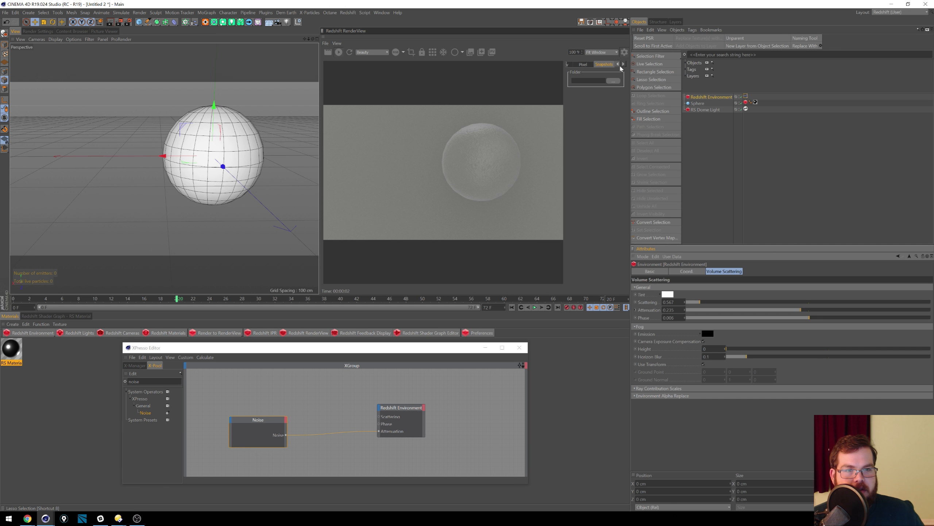
click(618, 64)
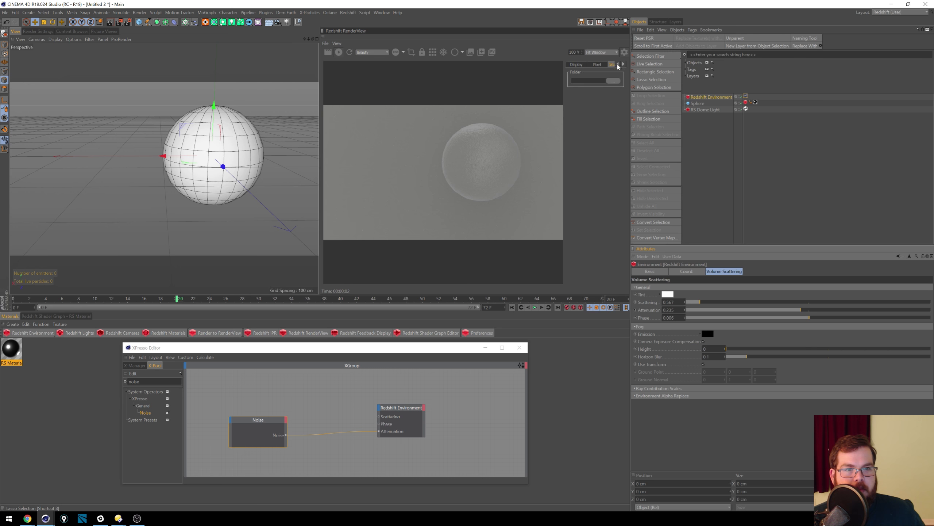
click(624, 51)
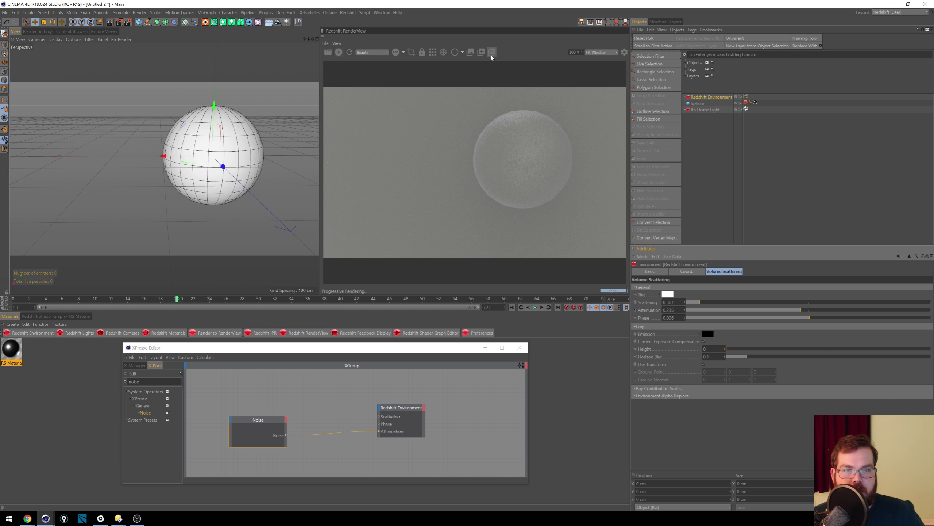
Step: Try the alternative shading modes in the Redshift RenderView and restore the normal one
click(464, 53)
click(463, 70)
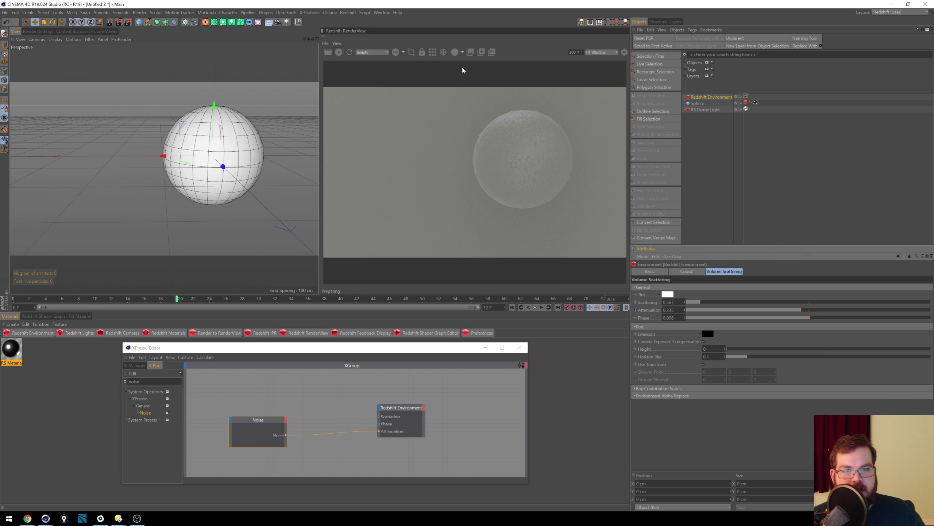
click(463, 55)
click(461, 77)
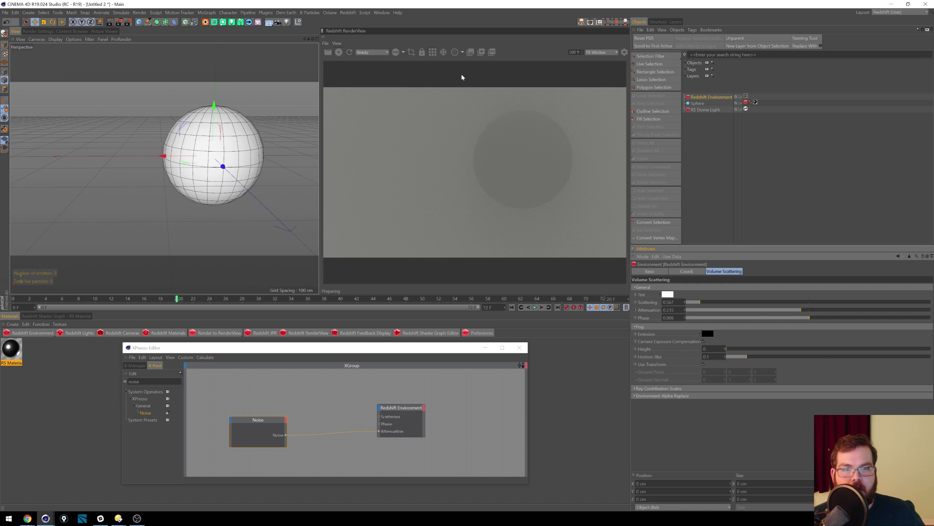
click(464, 55)
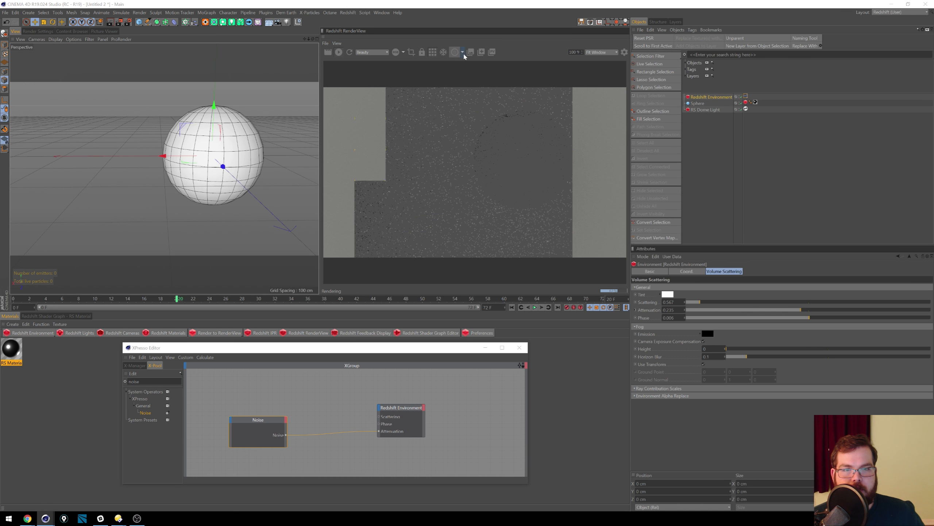
click(465, 64)
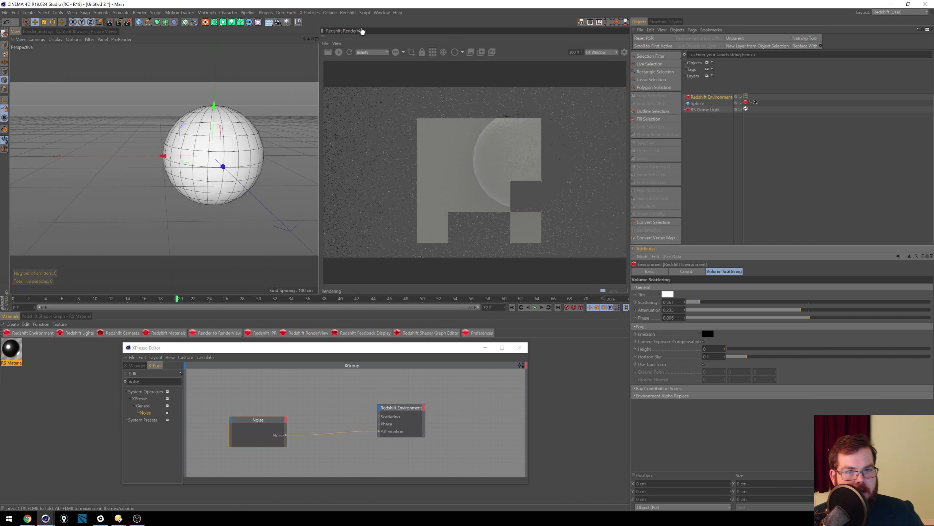
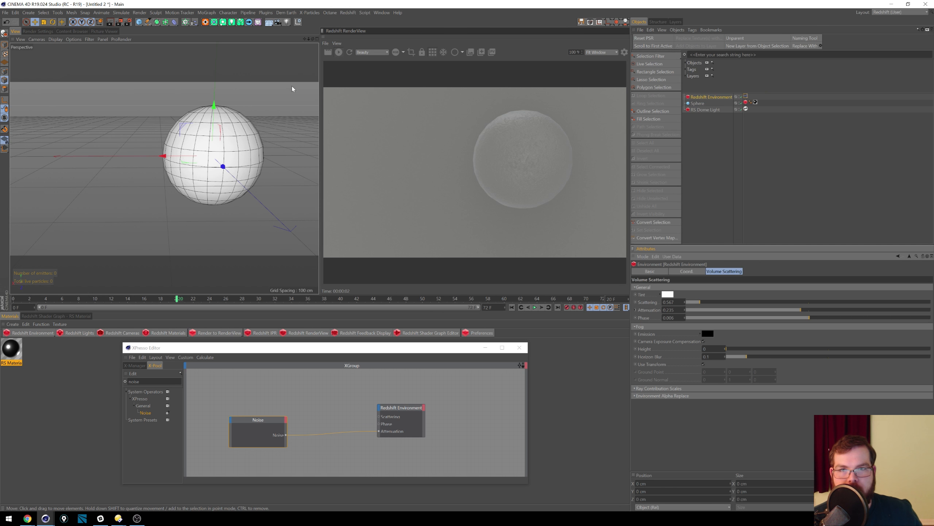
Step: Move the XPresso Editor up over the timeline and look through the available Redshift tools
drag(324, 348, 302, 294)
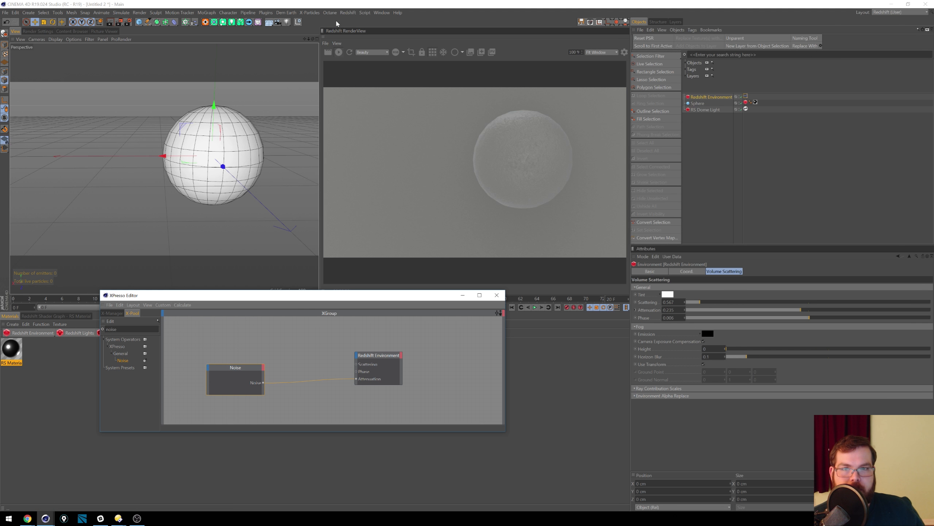
click(347, 13)
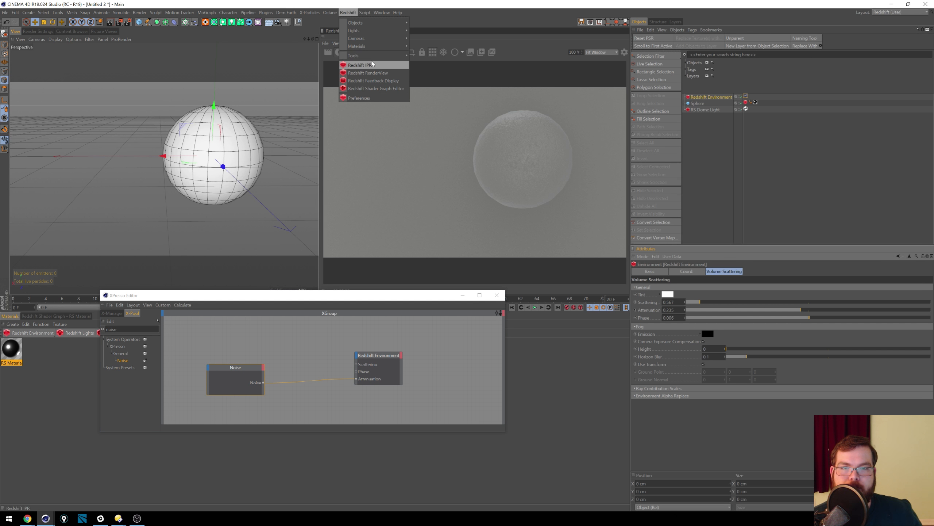
mouse_move(373, 58)
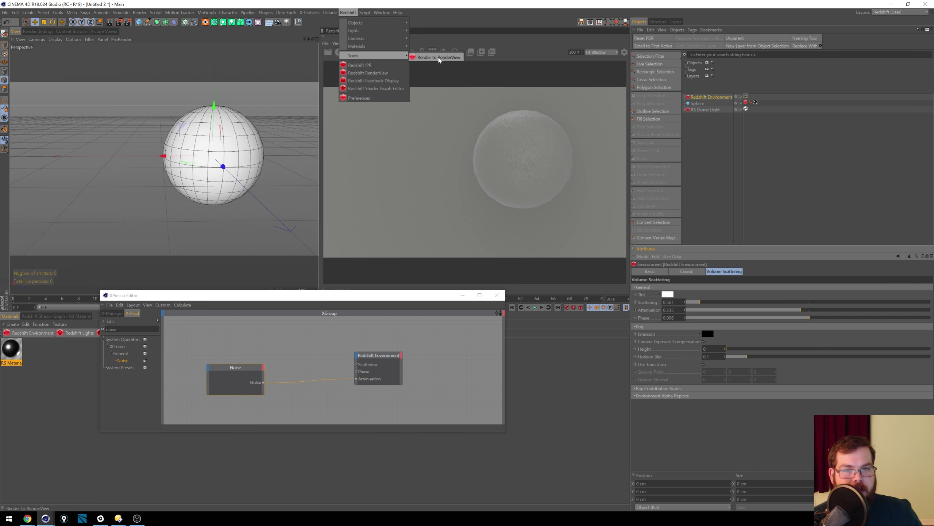
mouse_move(382, 12)
click(524, 40)
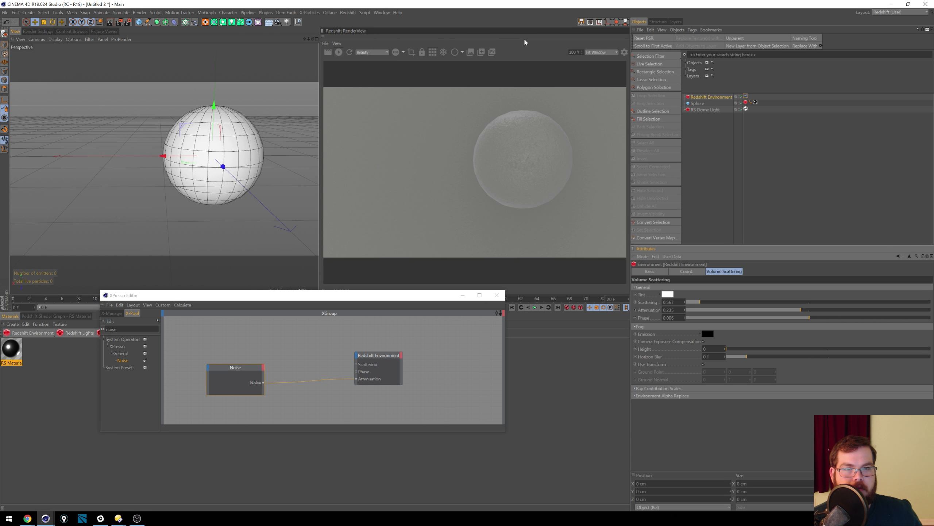
Step: Set the Noise node's Seed to 156 and Frequency to 1.93
click(250, 365)
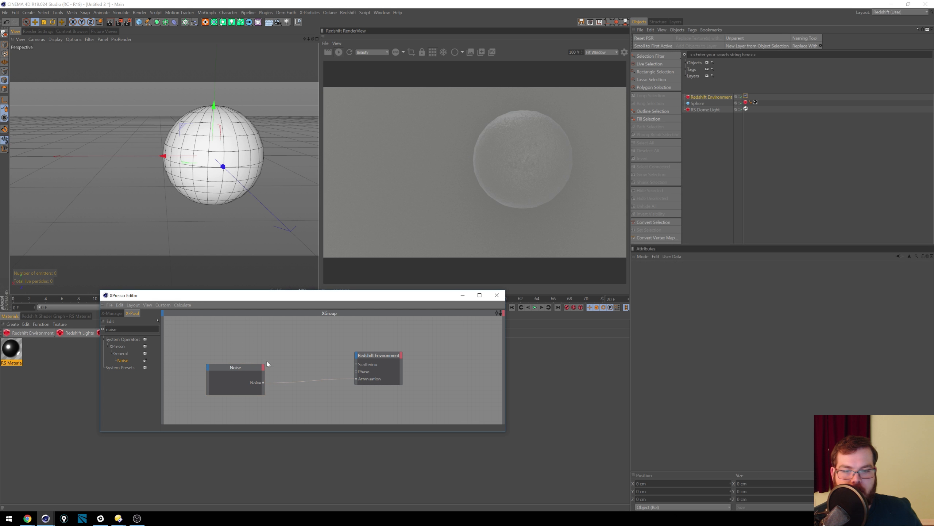
drag(682, 343, 684, 334)
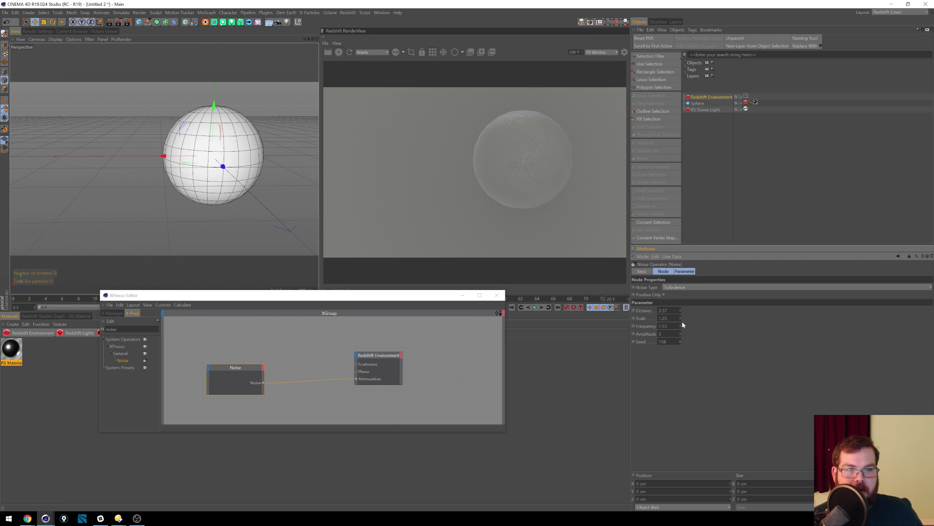
drag(680, 325, 684, 312)
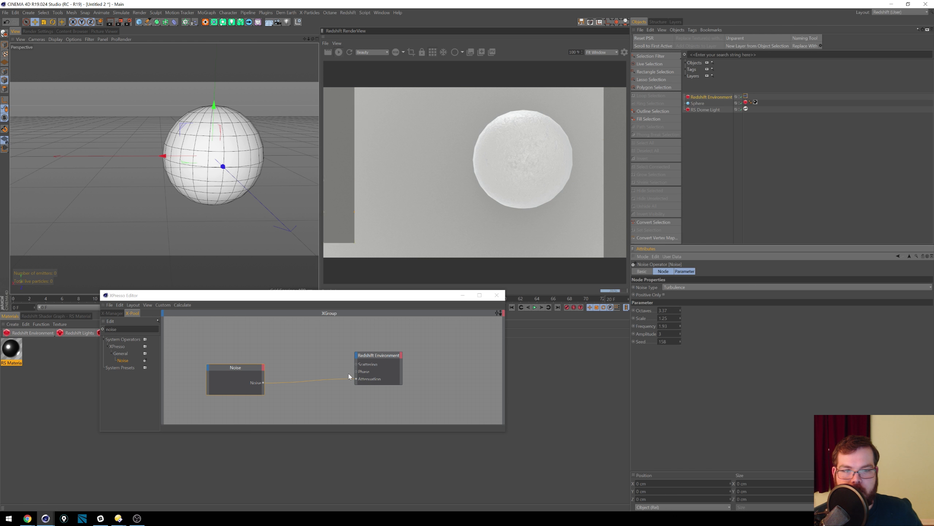
Step: Reroute the Noise output from Attenuation to the Redshift Environment's fog Emission input and enlarge the Redshift Environment node to fit its ports
drag(353, 379, 356, 356)
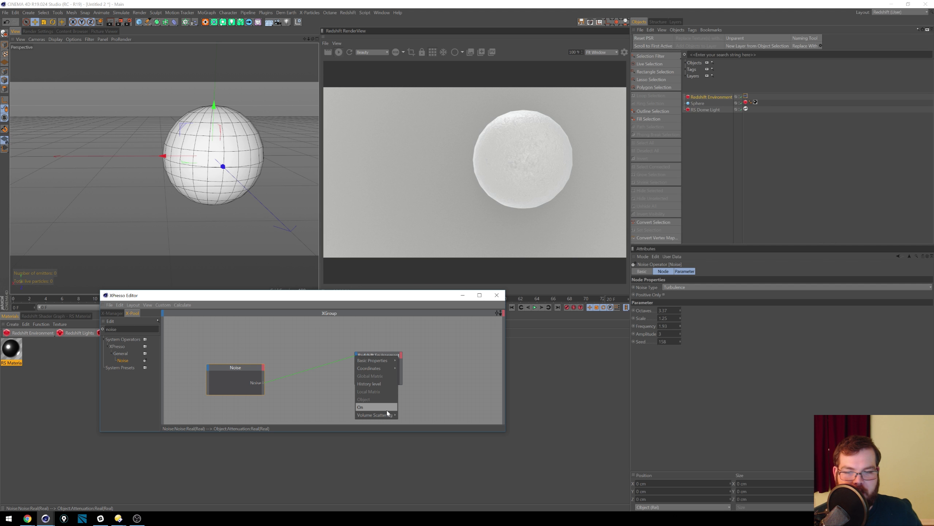
mouse_move(393, 415)
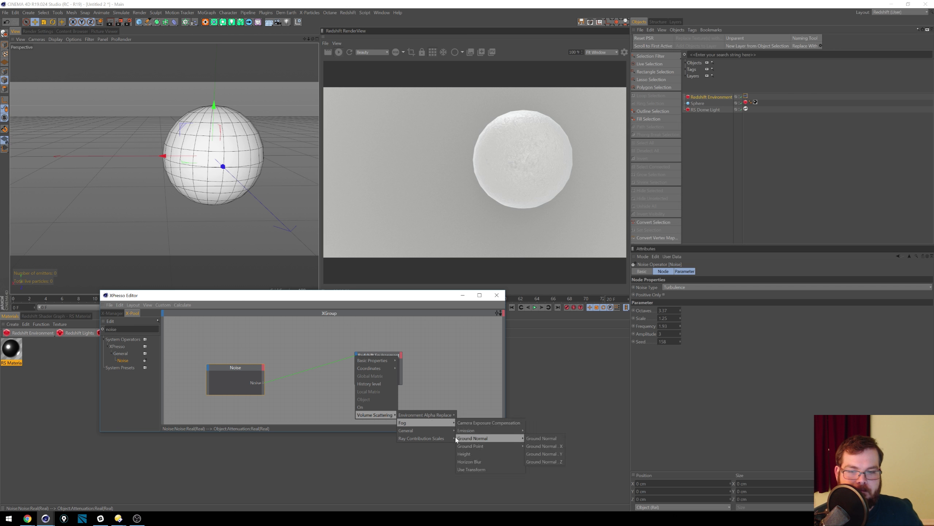
mouse_move(451, 439)
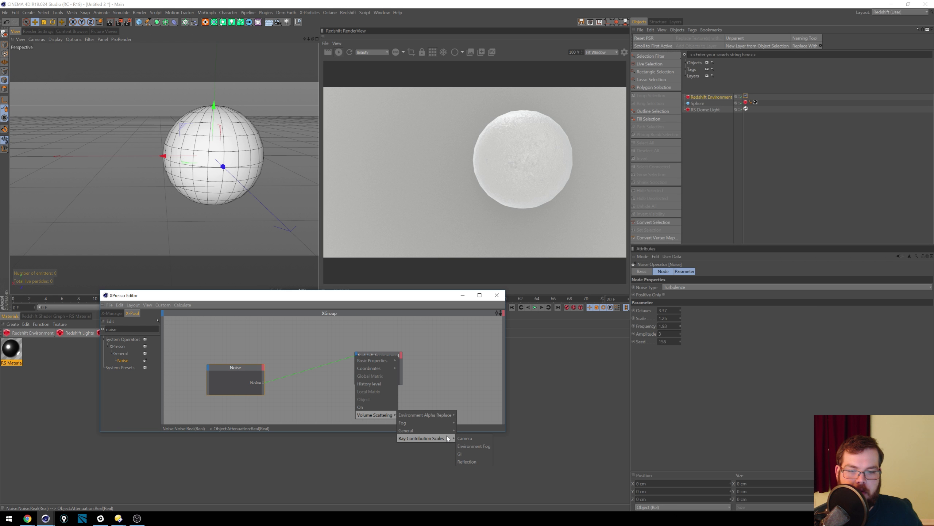
mouse_move(489, 431)
click(537, 427)
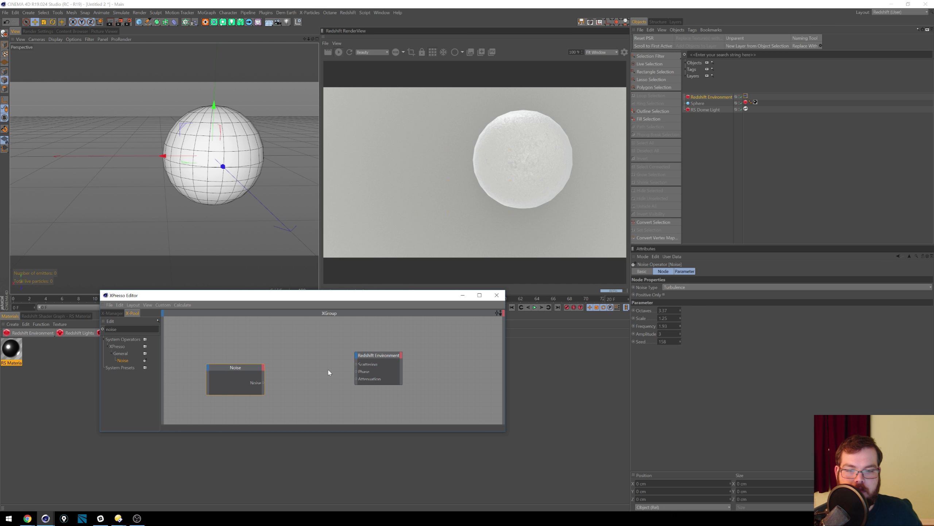
drag(353, 358, 357, 354)
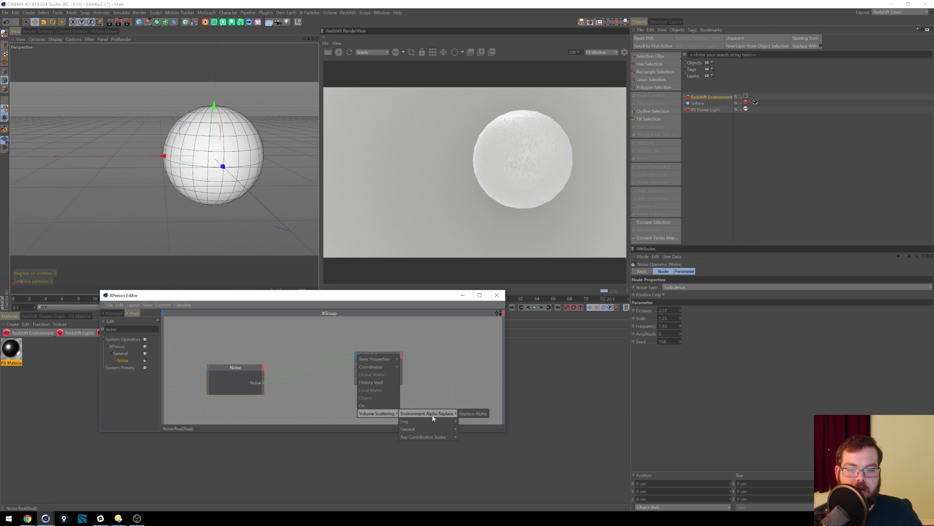
mouse_move(432, 421)
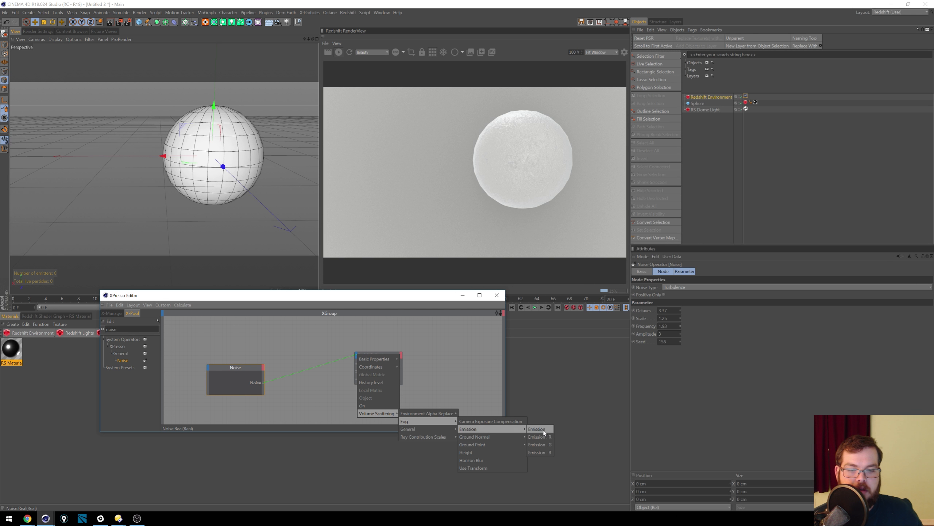
click(537, 429)
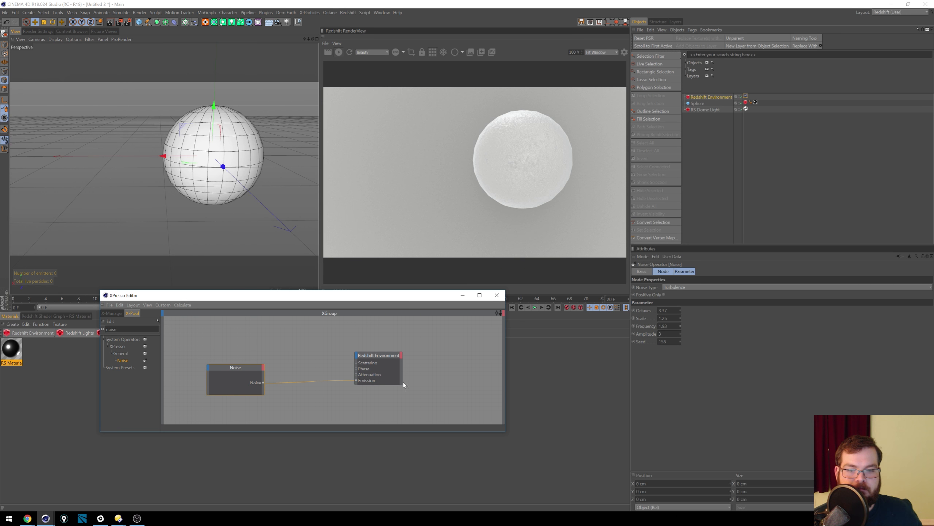
drag(402, 380, 434, 380)
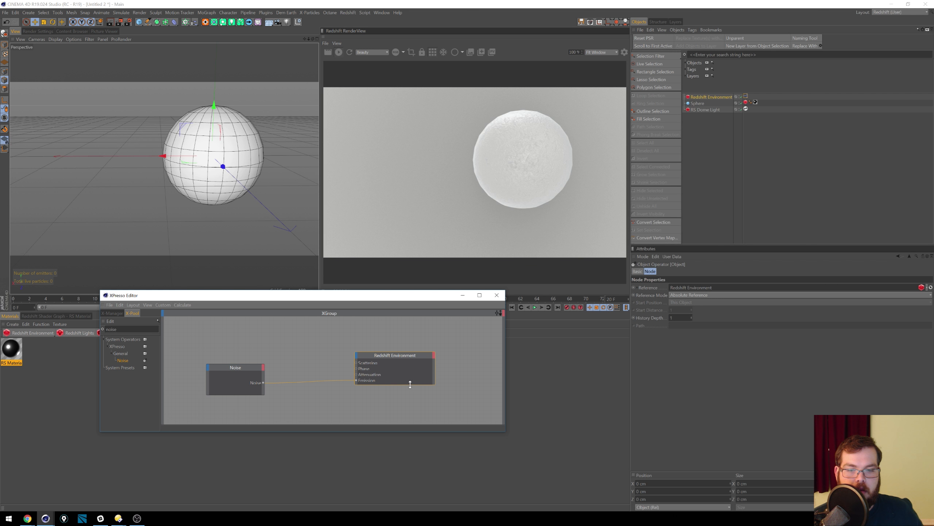
drag(410, 385, 410, 400)
Step: Try to set the Redshift Environment's fog Emission color to a bluish grey
click(721, 96)
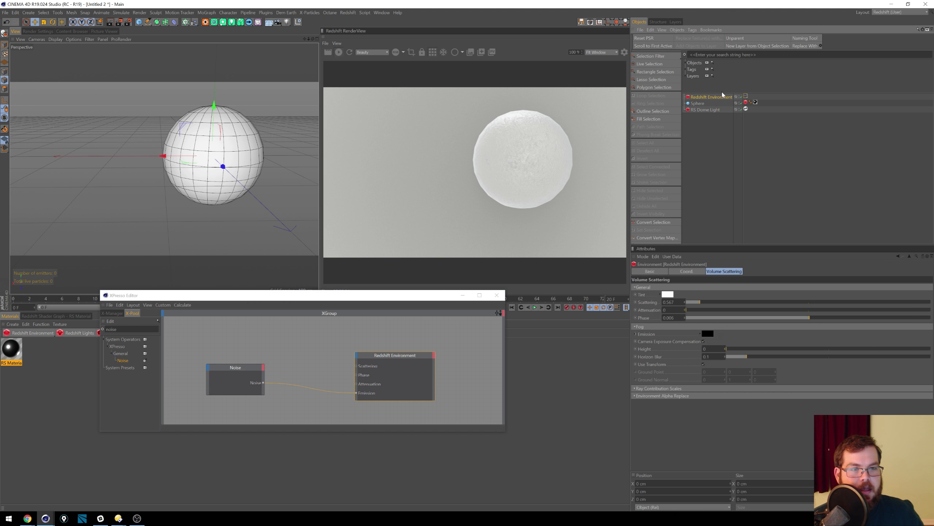
click(707, 333)
drag(705, 343, 692, 345)
click(731, 330)
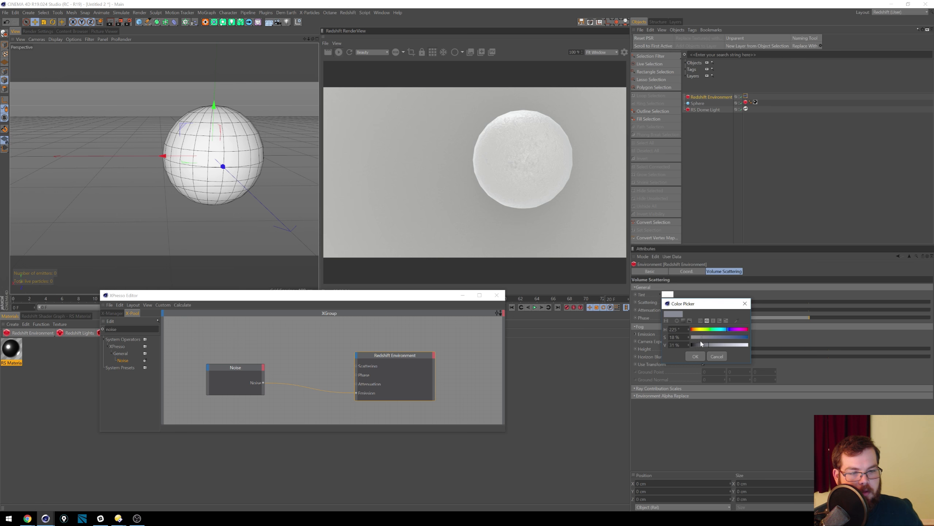
click(695, 356)
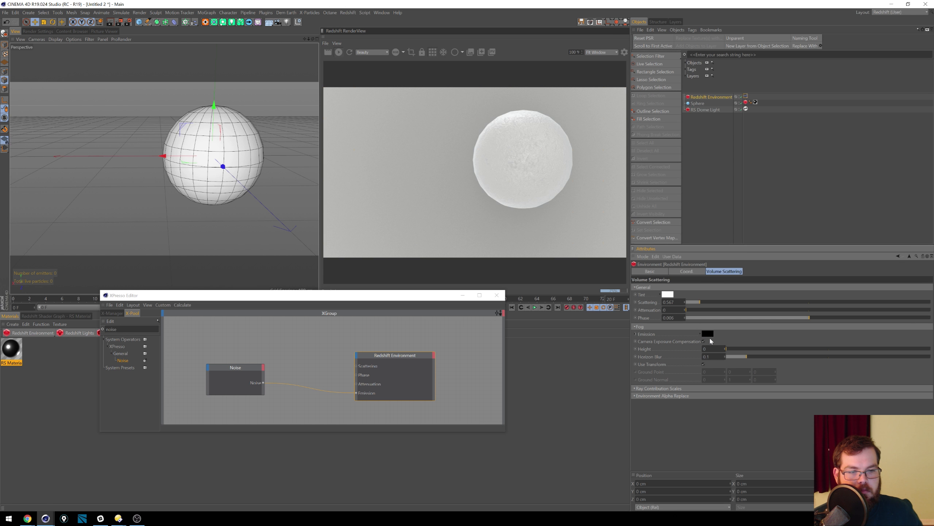
Step: Set the Noise node's Octaves to 2, Scale to 0.47, Frequency to 1.73 and Seed to 364, and select the Redshift Environment node
click(221, 376)
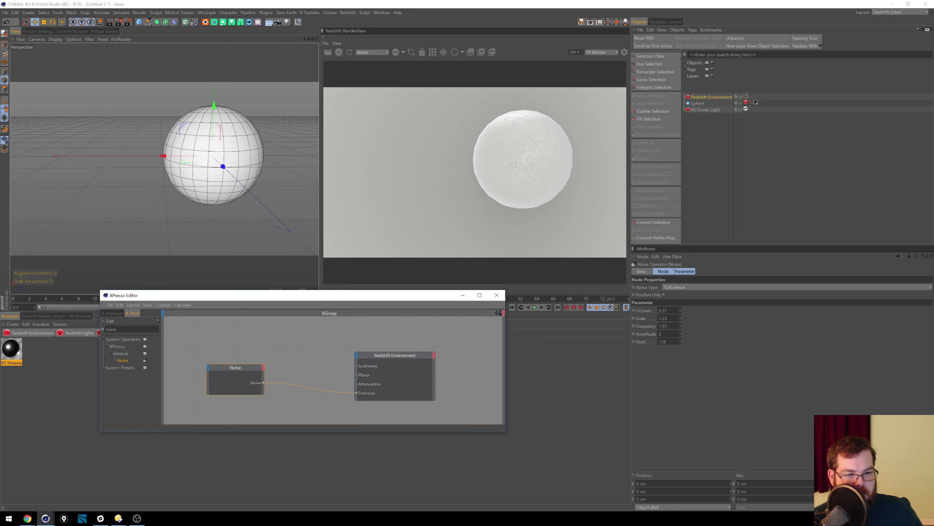
drag(680, 311, 681, 316)
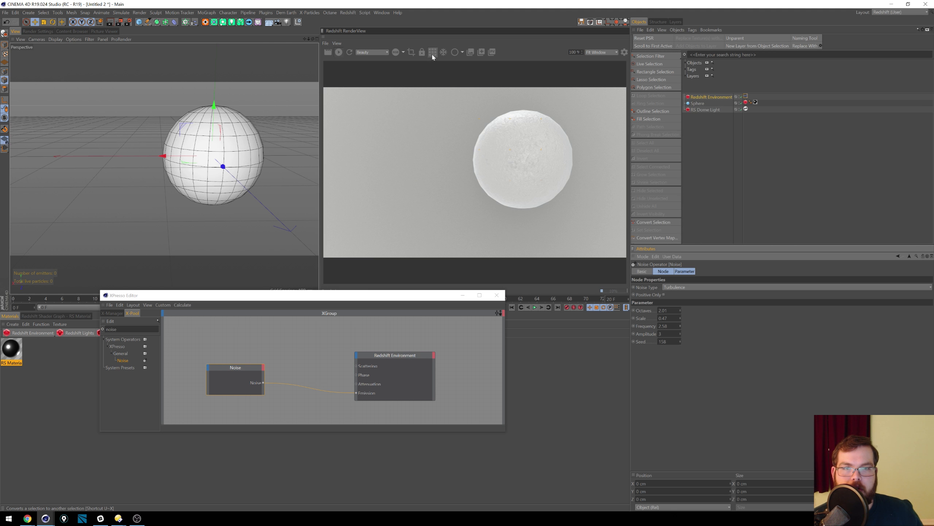
drag(680, 325, 695, 302)
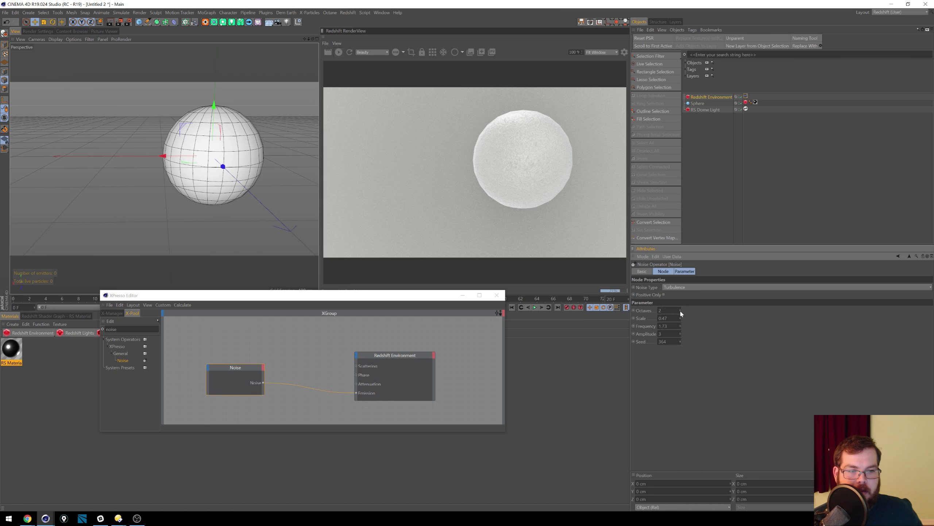
click(421, 374)
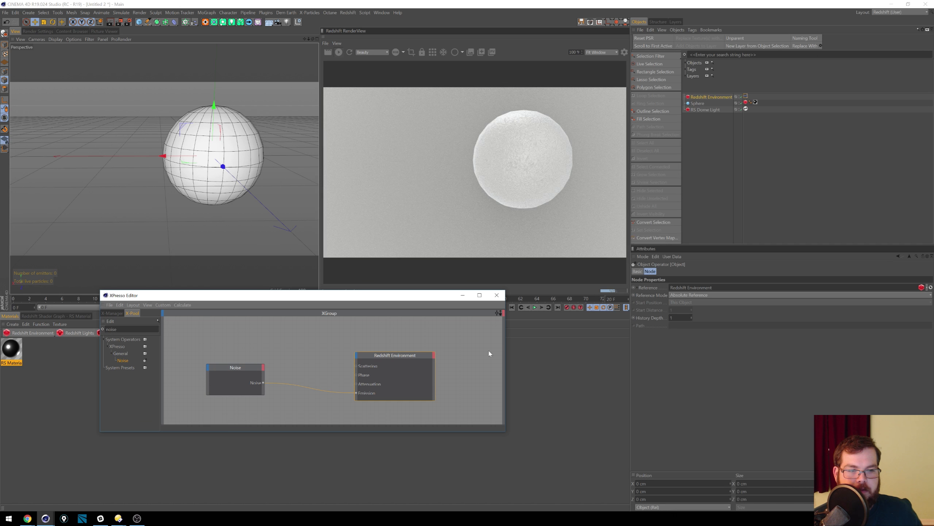
Step: Connect the Noise output to the Redshift Environment node's general volume scattering Tint input in XPresso
drag(356, 393, 382, 417)
mouse_move(427, 430)
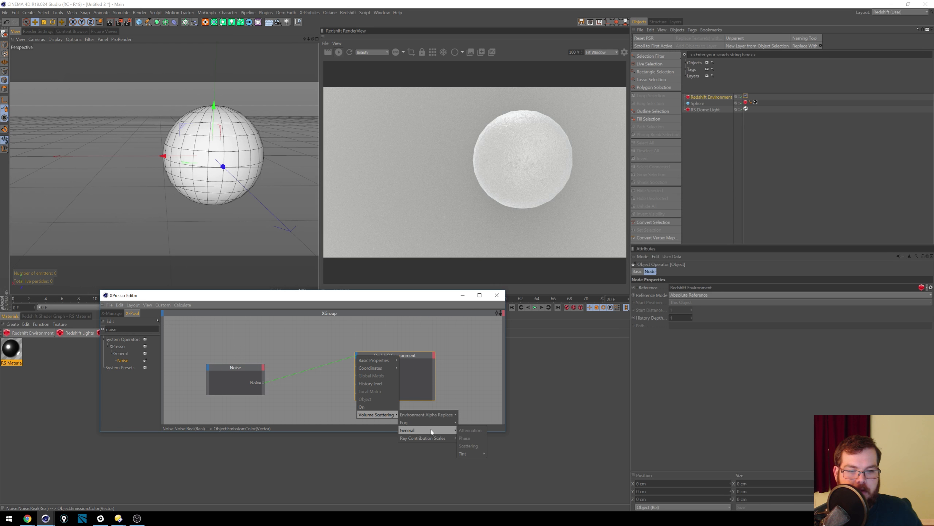
mouse_move(472, 454)
click(492, 453)
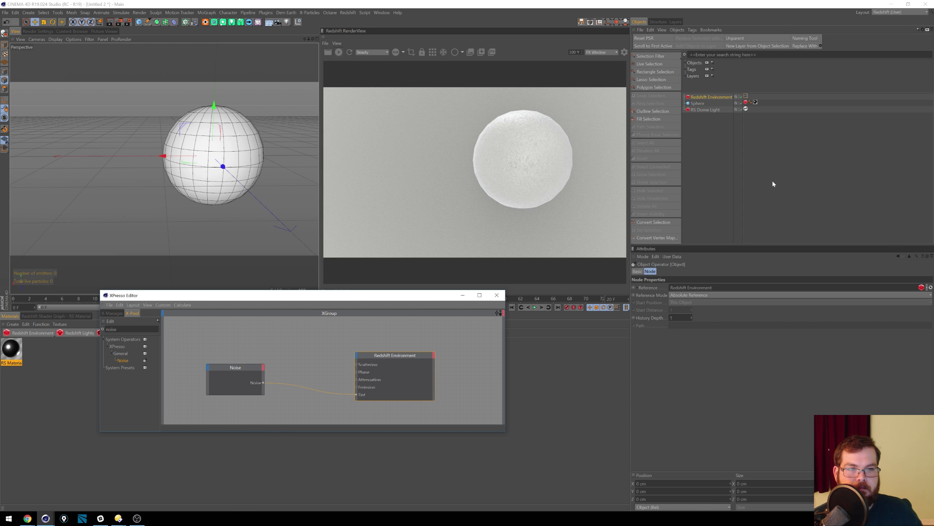
Step: Lower the Redshift Environment's volume scattering to about 0.194 and its attenuation to about 0.003
click(725, 97)
drag(699, 310, 689, 309)
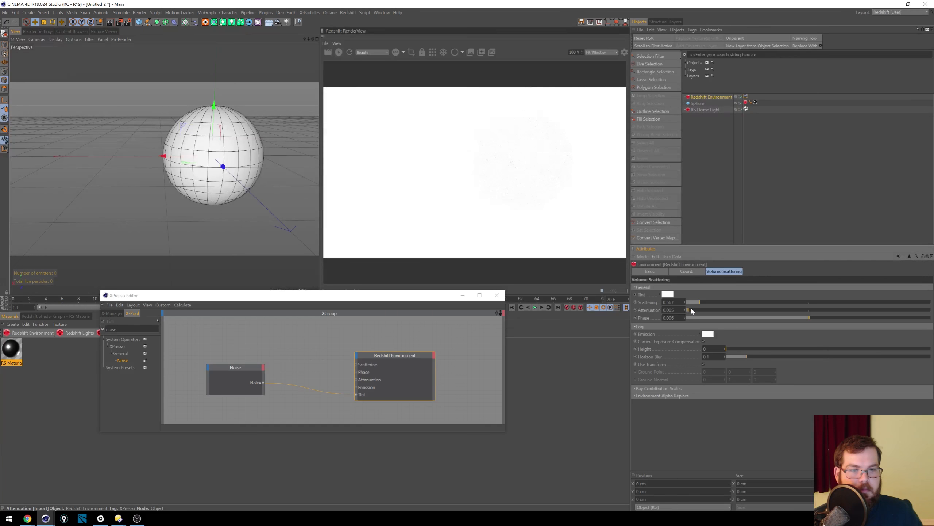
drag(693, 303, 688, 303)
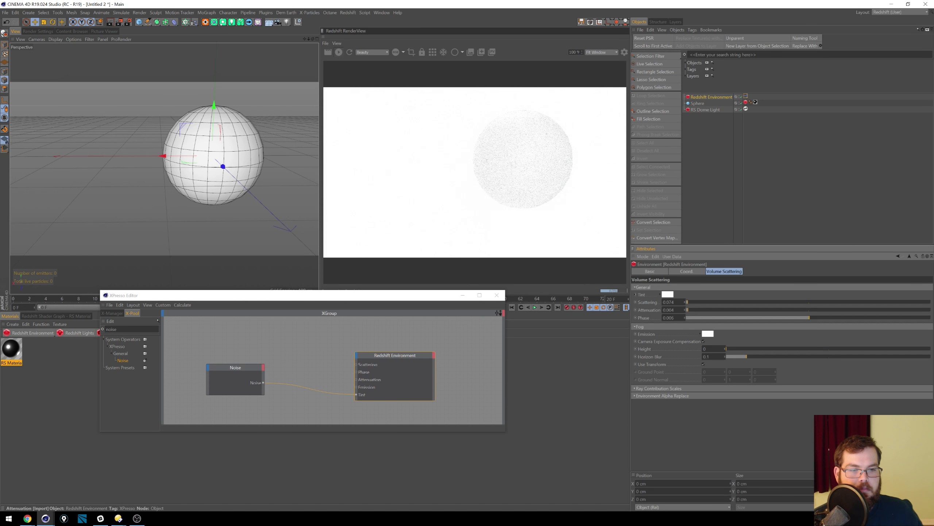
click(688, 310)
drag(687, 302, 689, 302)
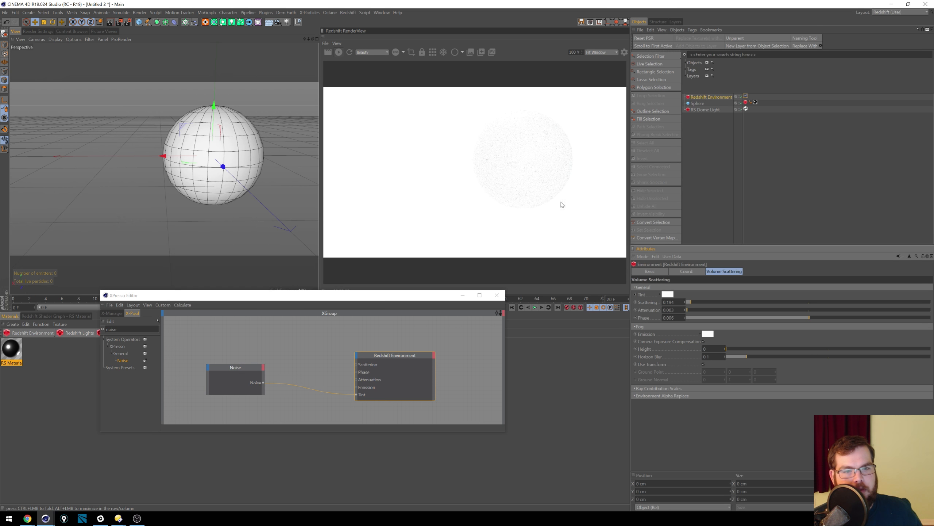
Step: Delete the environment's XPresso tag, close the XPresso Editor and delete the Redshift Environment object
click(746, 97)
key(Delete)
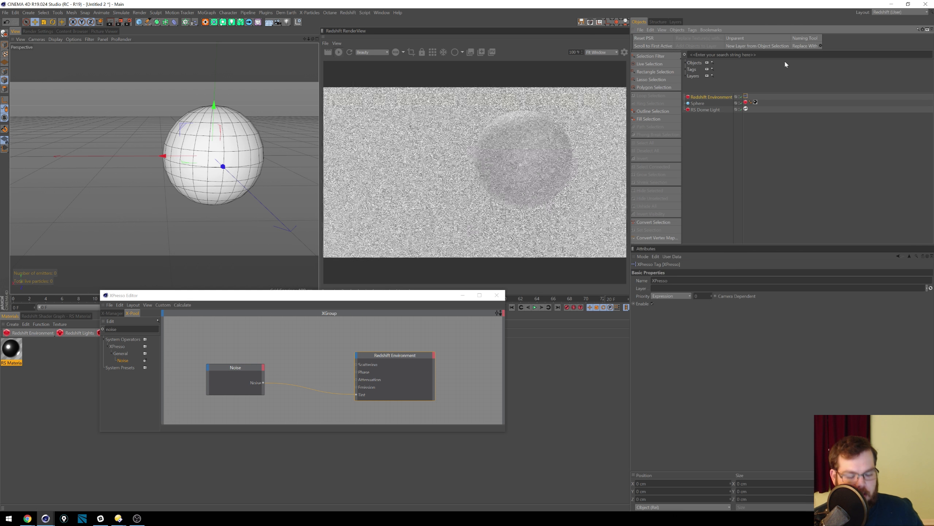
click(496, 295)
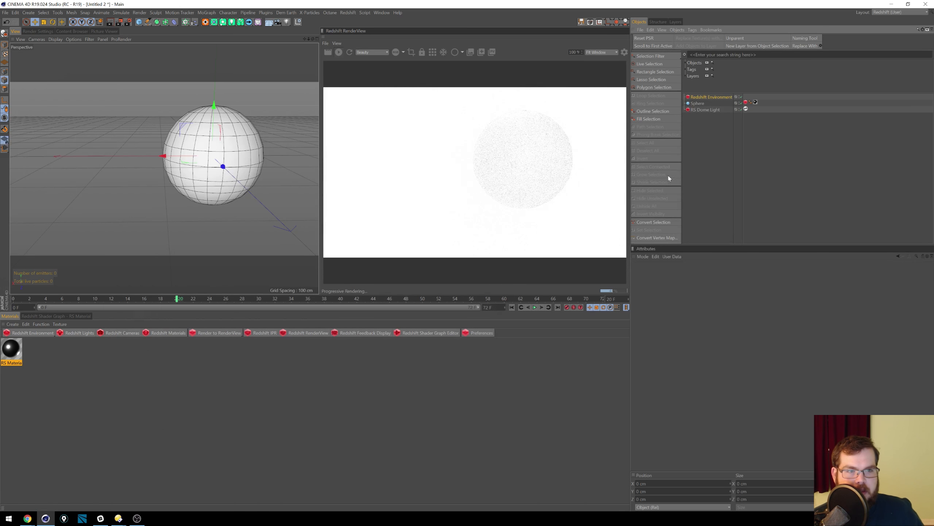
click(712, 97)
key(Delete)
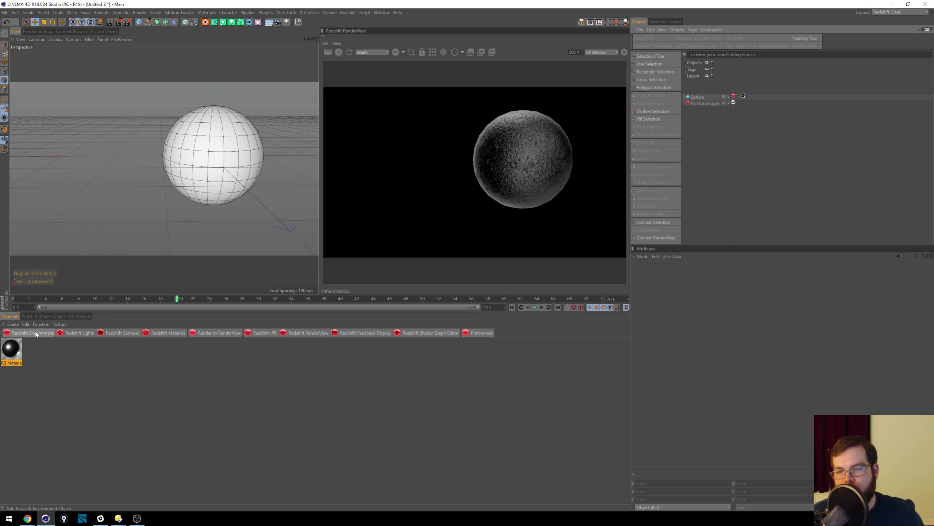
Step: Open the RS Material's shader graph, search the nodes for "data" and add Integer User Data and Color User Data nodes
click(62, 315)
drag(355, 460, 112, 377)
drag(322, 409, 376, 404)
click(121, 378)
drag(22, 364, 3, 364)
key(BackSpace)
text(data)
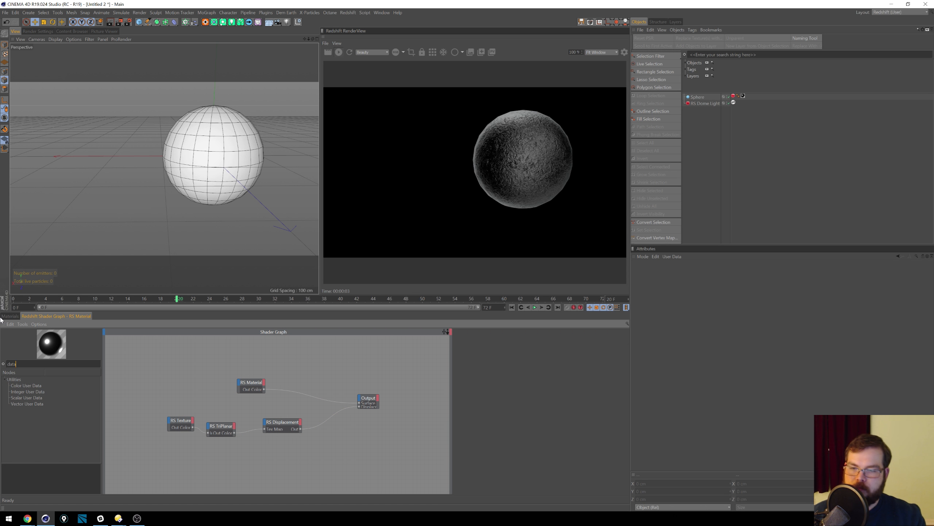
click(33, 386)
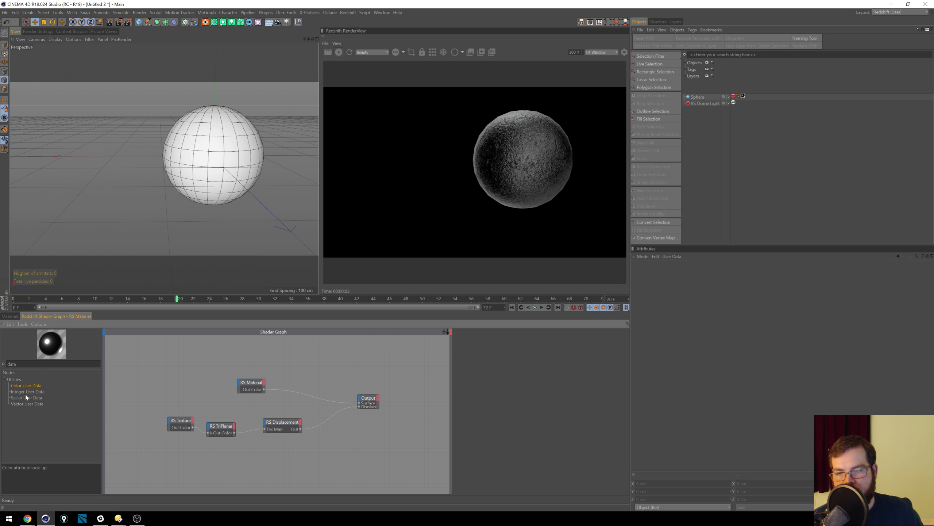
click(34, 393)
drag(107, 395, 108, 396)
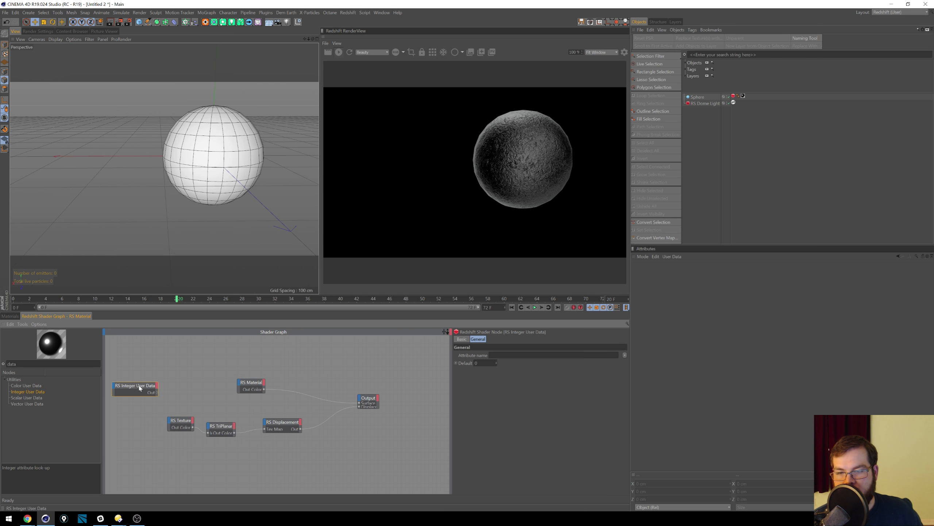
drag(26, 385, 149, 362)
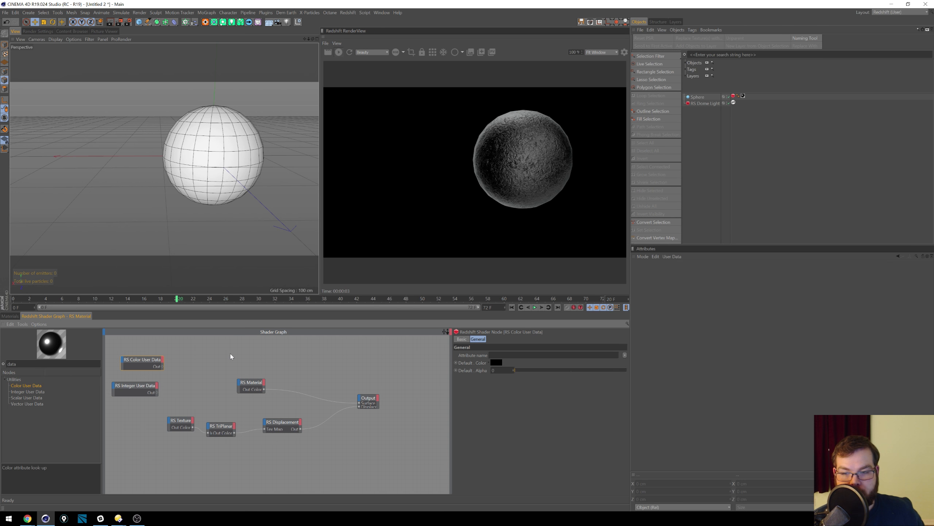
drag(147, 360, 140, 360)
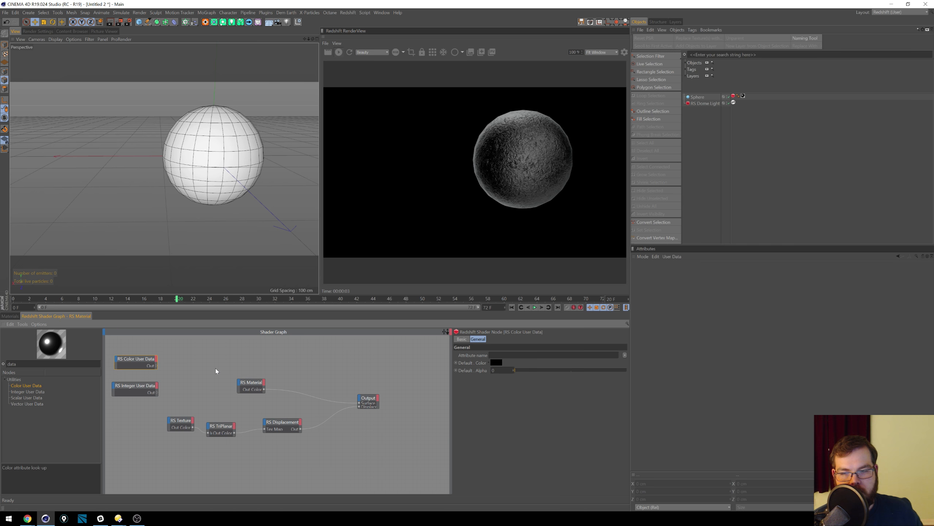
Step: Search the nodes for "blend" and add a Material Blender node between RS Material and Output
drag(250, 382, 227, 369)
drag(26, 364, 1, 351)
key(BackSpace)
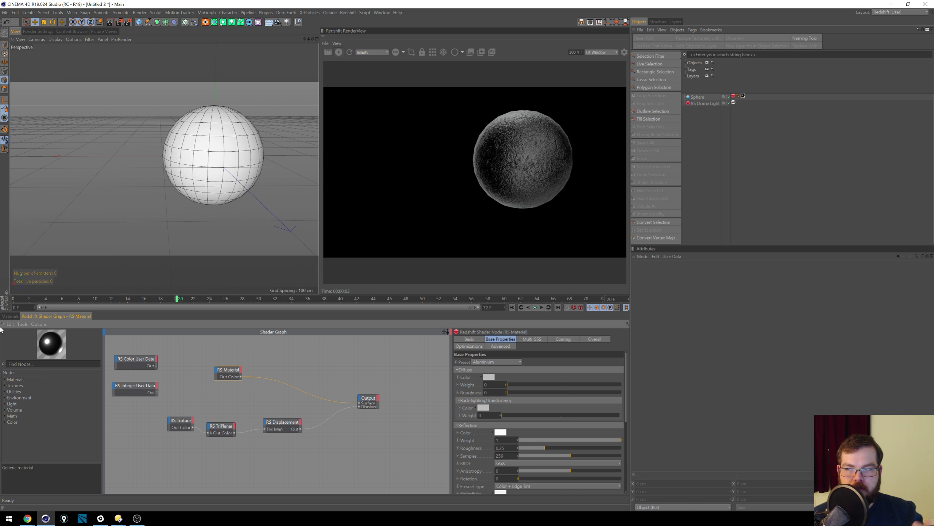
text(blend)
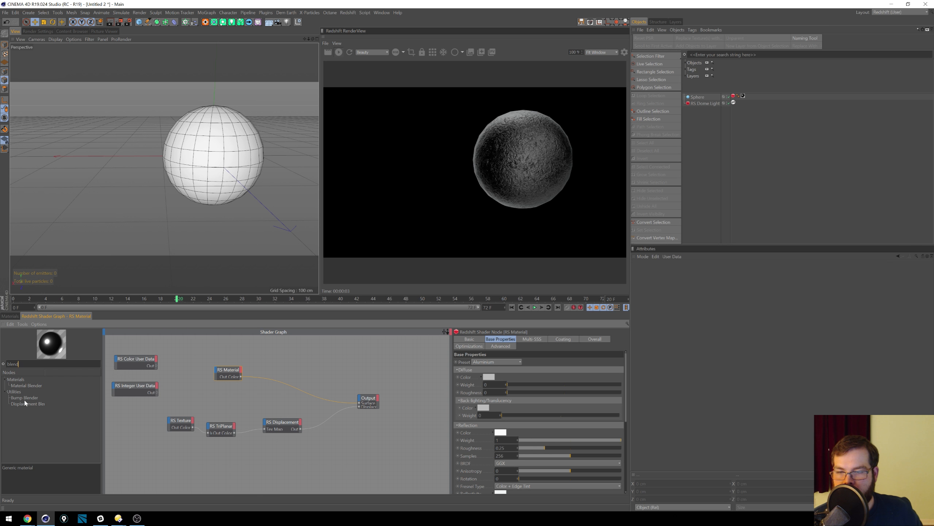
drag(29, 385, 225, 369)
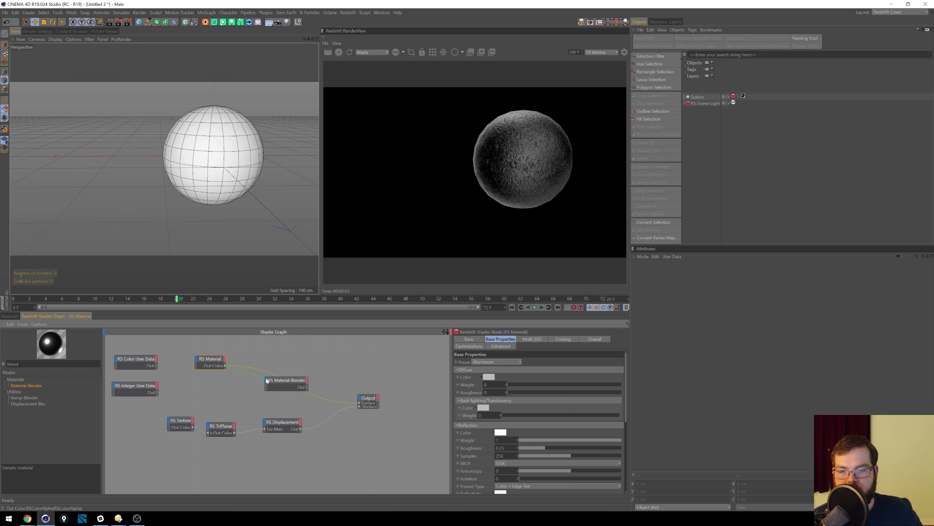
Step: Connect the RS Material output to the Material Blender's Base Color input
drag(267, 381, 267, 381)
mouse_move(282, 391)
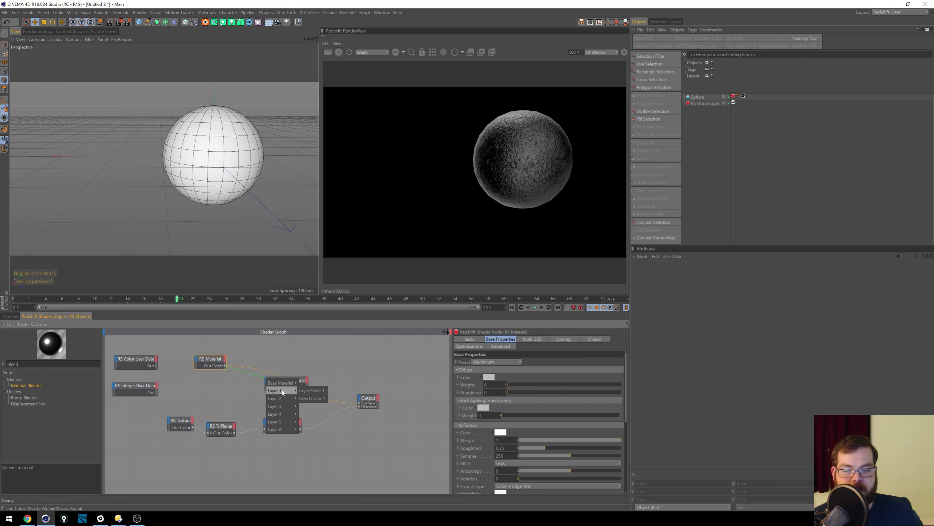
click(319, 382)
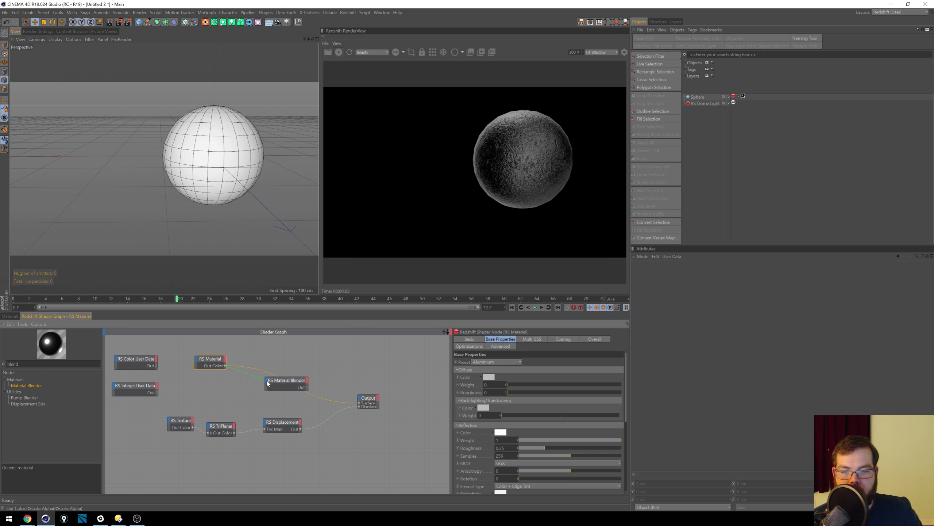
drag(268, 383, 268, 384)
click(287, 384)
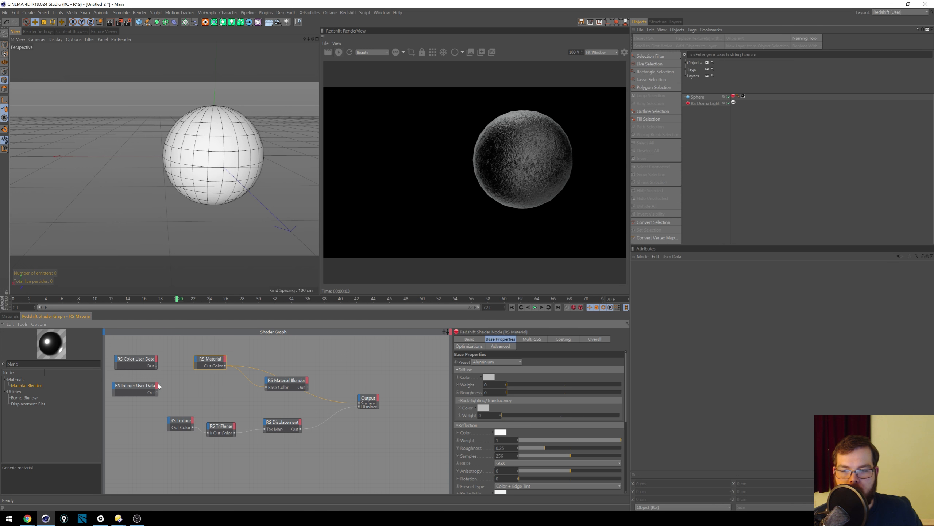
Step: Set the Color User Data node's attribute name to the MoGraph Index Ratio attribute
click(139, 365)
click(624, 355)
mouse_move(634, 370)
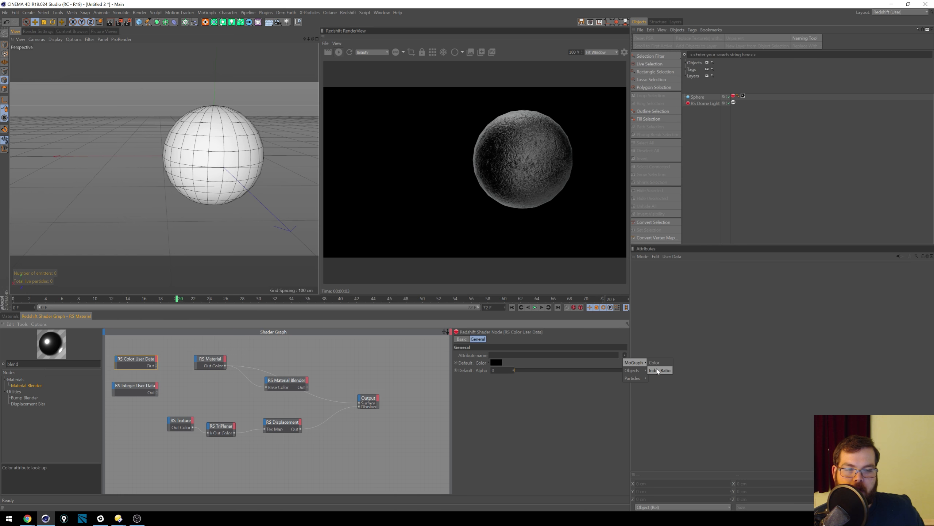
click(659, 370)
Step: Make room in the graph and add a Shader Switch node, found by searching "sw", beside the Integer User Data node
drag(215, 364, 200, 353)
drag(308, 384, 320, 351)
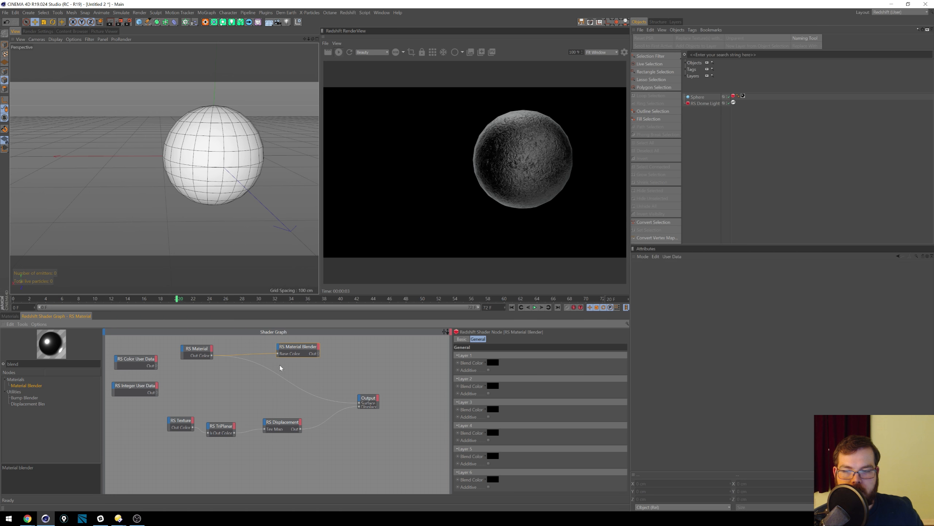
drag(21, 363, 1, 338)
text(sw)
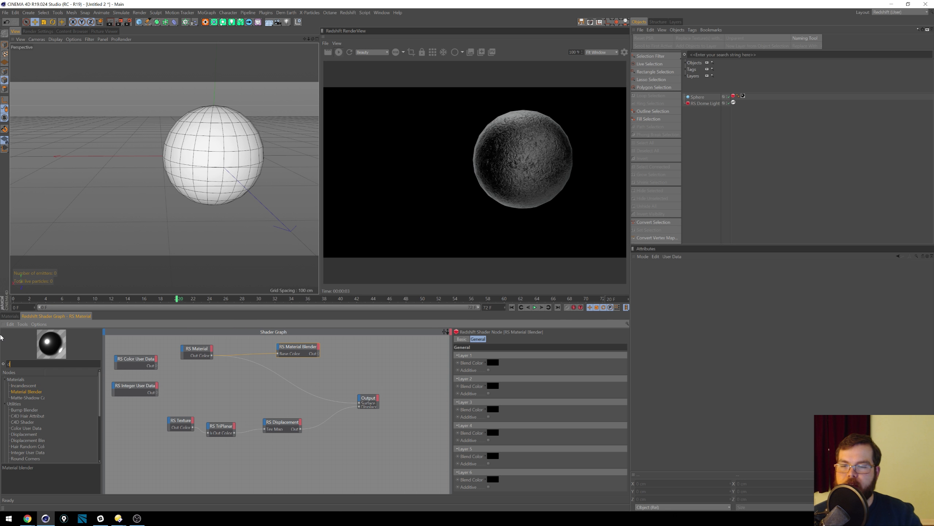
drag(26, 392, 277, 383)
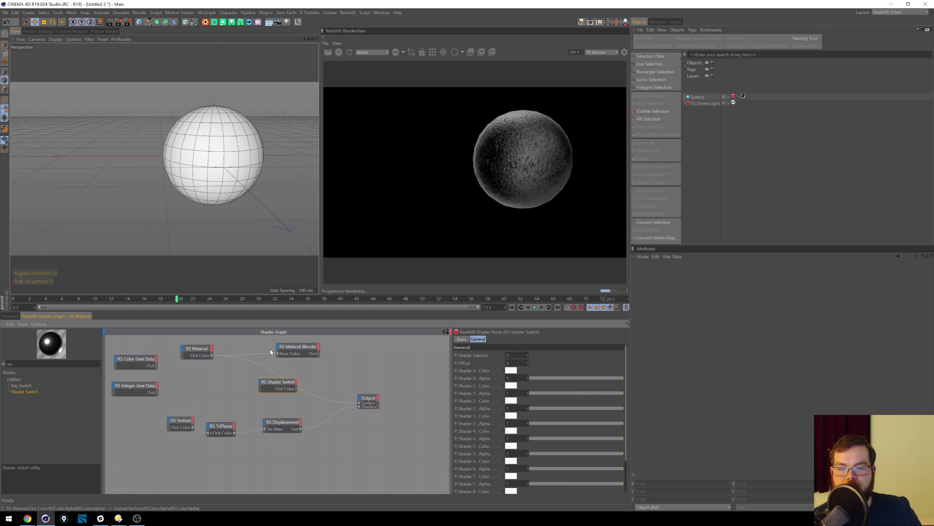
click(299, 347)
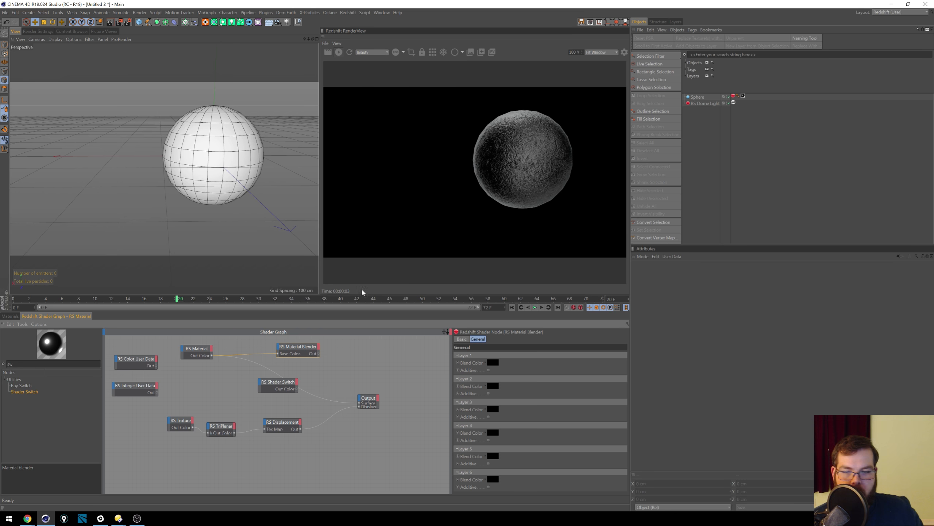
drag(280, 383, 237, 387)
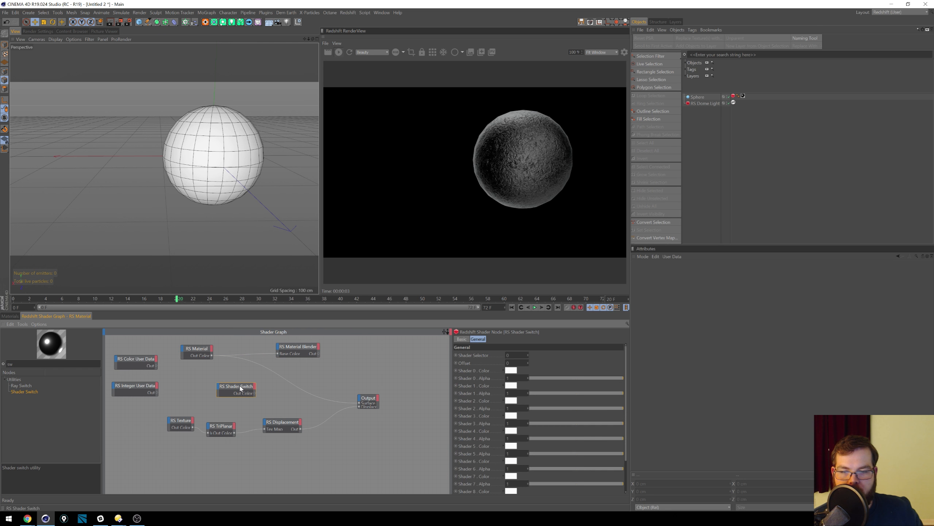
Step: Delete the Material Blender node and rearrange the graph with Shader Switch between the user data nodes and RS Material
click(309, 348)
key(Delete)
drag(200, 350, 315, 357)
drag(229, 385, 216, 370)
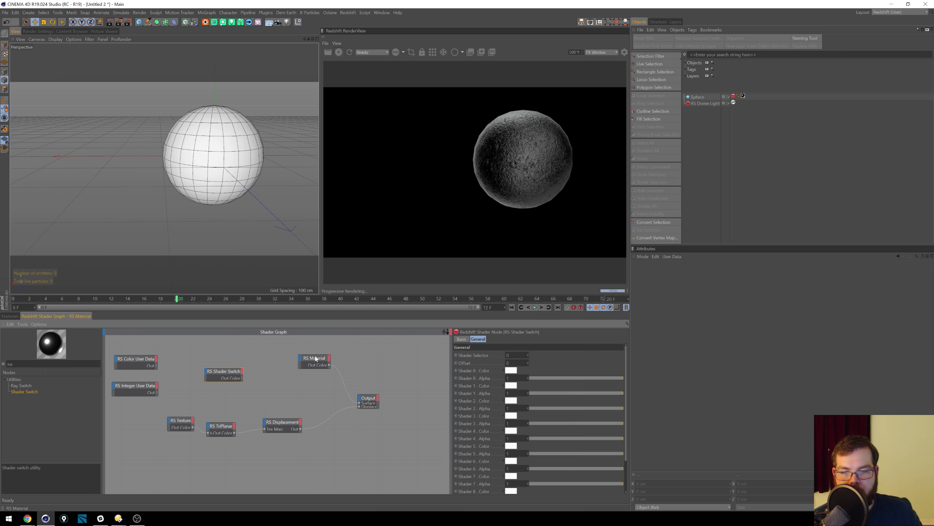
drag(312, 357, 296, 362)
drag(224, 371, 222, 366)
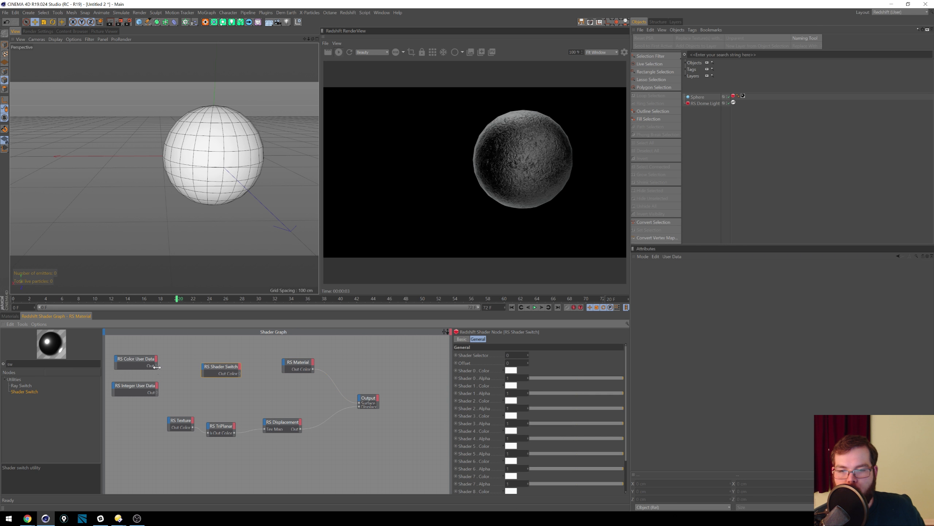
Step: Try to connect the Color User Data output to the Shader Switch's selector input
drag(196, 365, 204, 366)
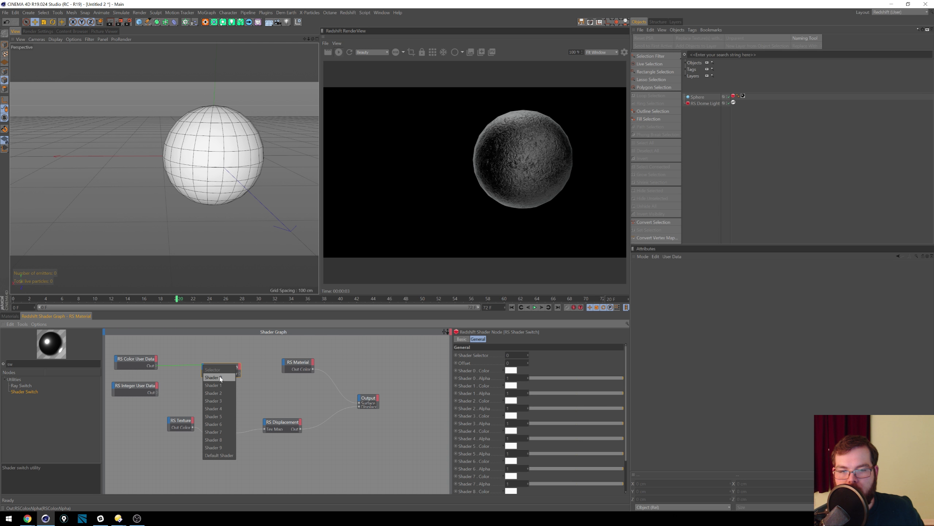
click(179, 361)
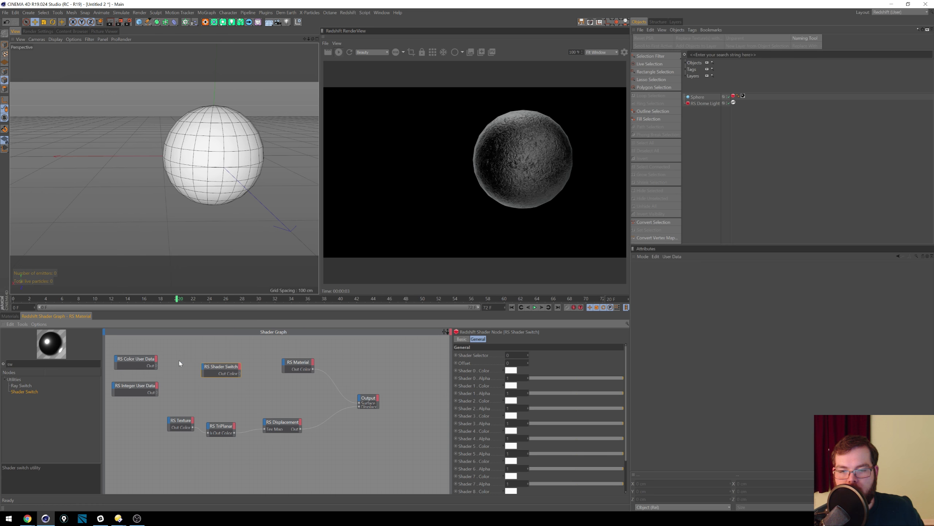
drag(140, 360, 280, 391)
drag(228, 369, 203, 367)
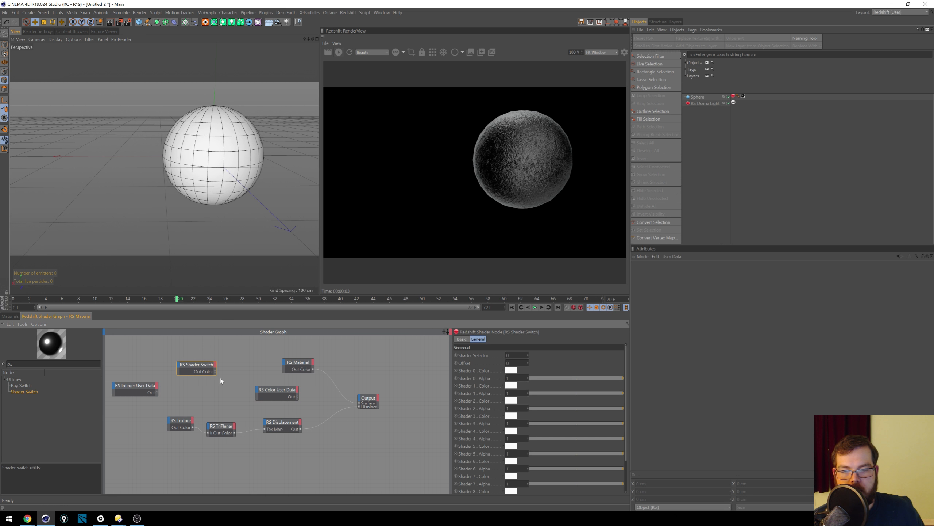
drag(293, 396, 181, 367)
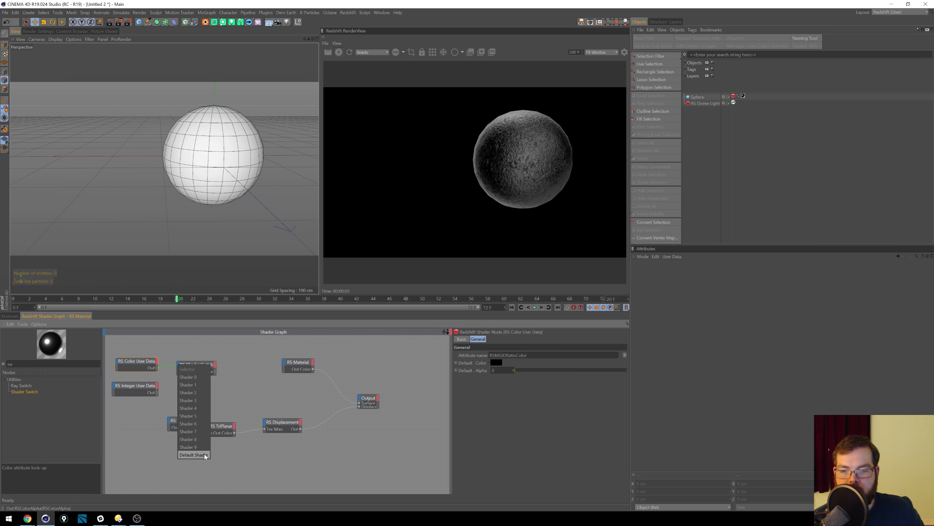
click(194, 370)
click(195, 370)
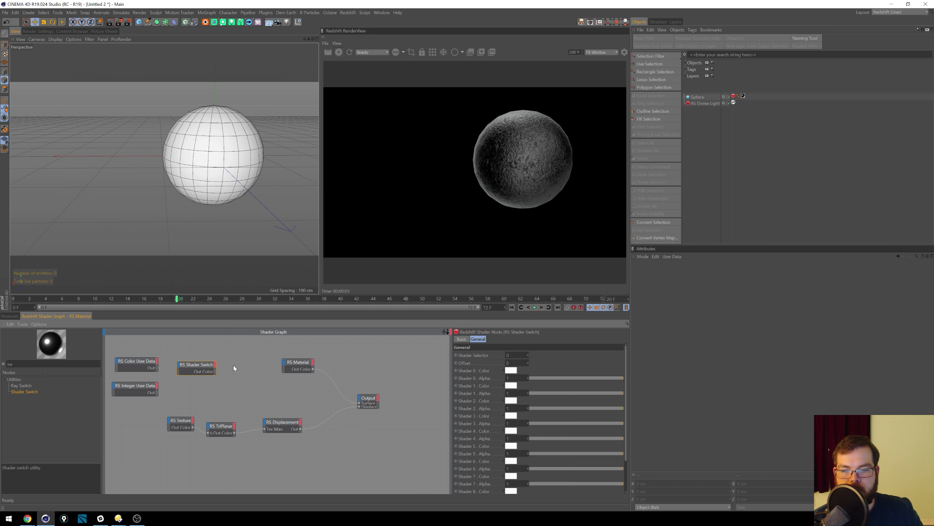
Step: Connect RS Material to a shader input of the Shader Switch, and the switch's output to the Output node's Surface
drag(200, 365, 253, 380)
click(274, 388)
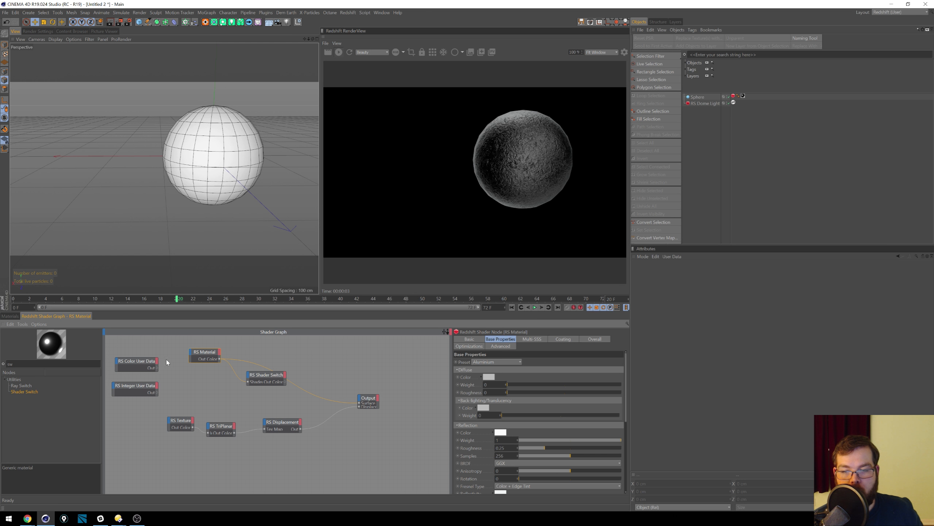
drag(362, 407, 361, 404)
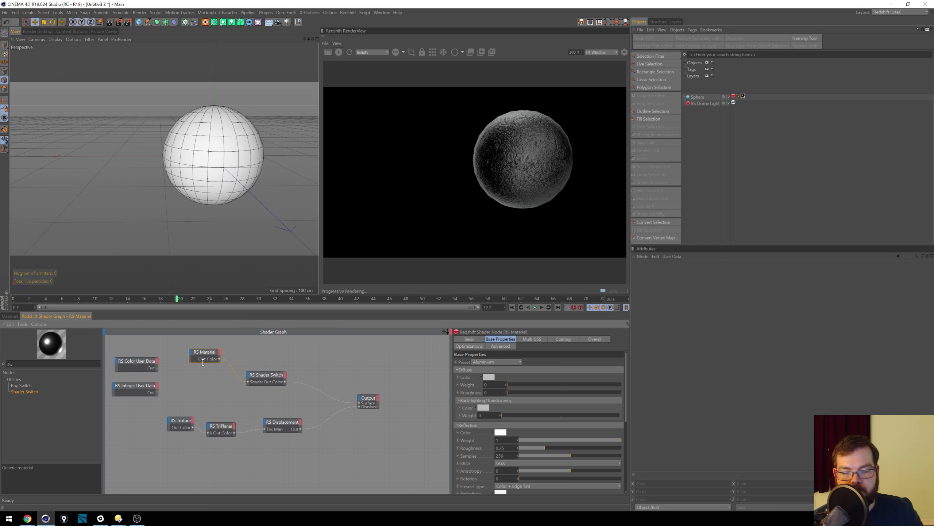
Step: Duplicate the RS Material node and place the copy directly below the original
ctrl+drag(205, 355, 201, 386)
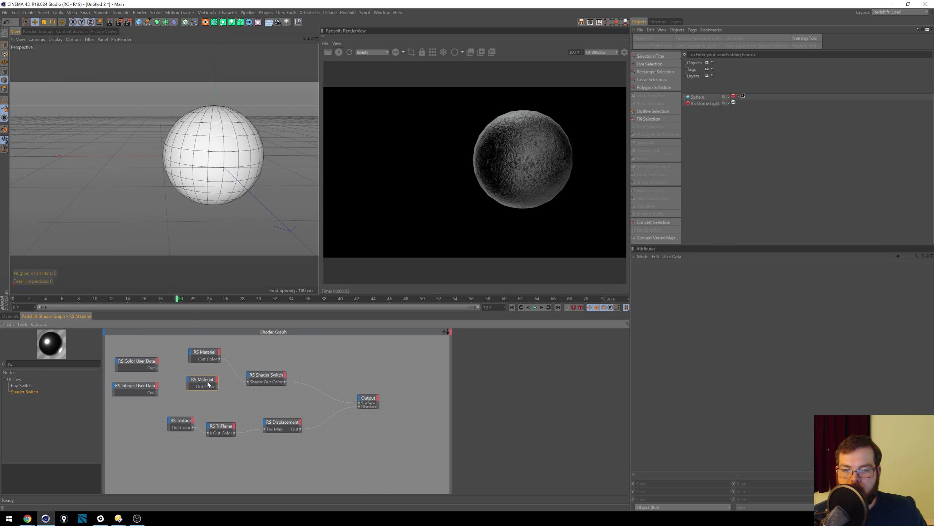
Step: Set the copied RS Material's preset to Plastic, and duplicate the Sphere object
drag(202, 374, 189, 396)
click(497, 361)
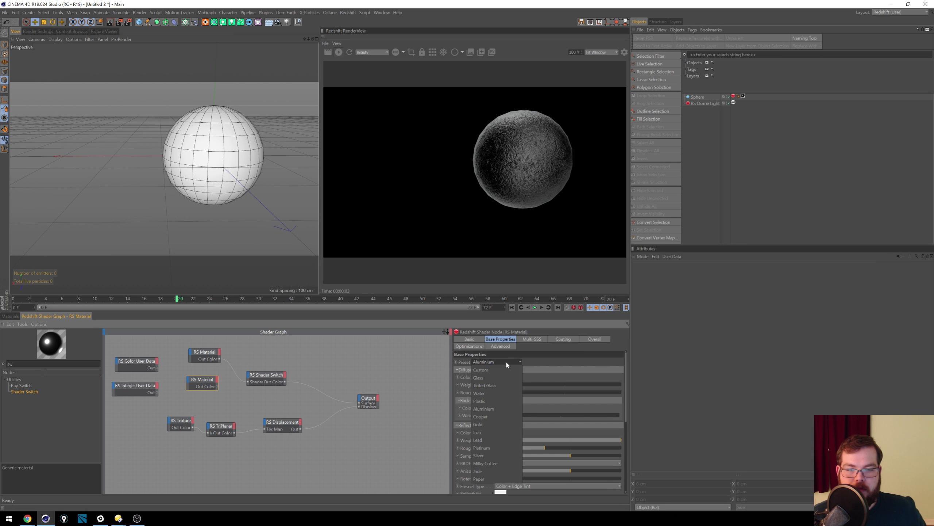
click(502, 401)
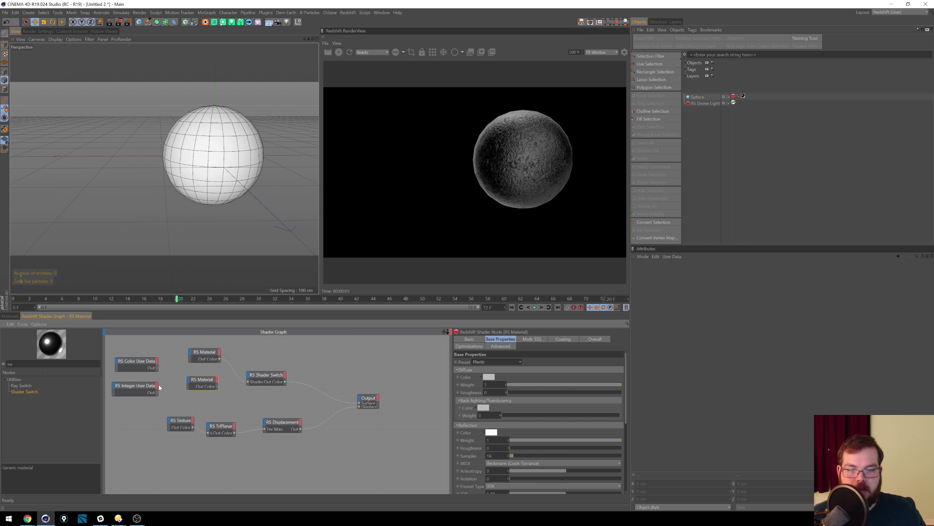
ctrl+drag(698, 100, 703, 106)
Step: Connect the lower RS Material to the Shader Switch's Shader 1 input, and enlarge the switch node to reveal its port names
click(220, 386)
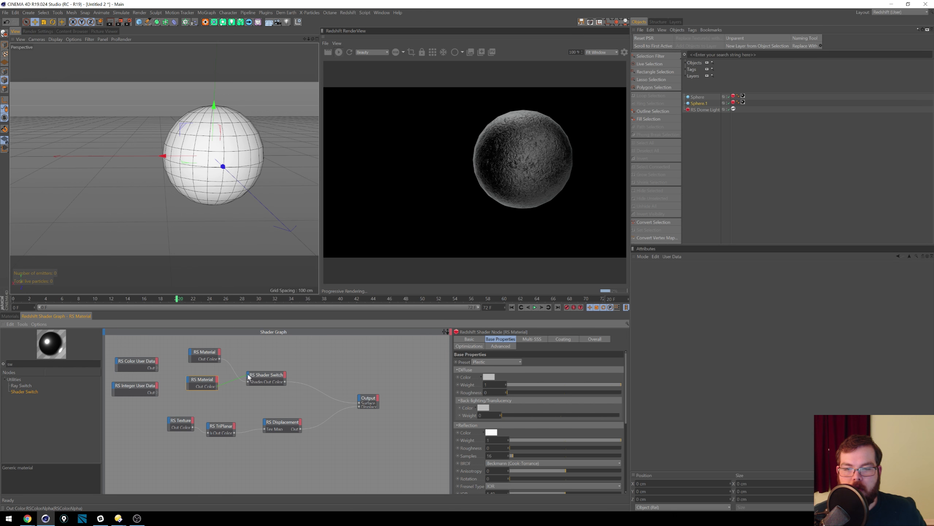
drag(248, 376, 249, 377)
click(269, 396)
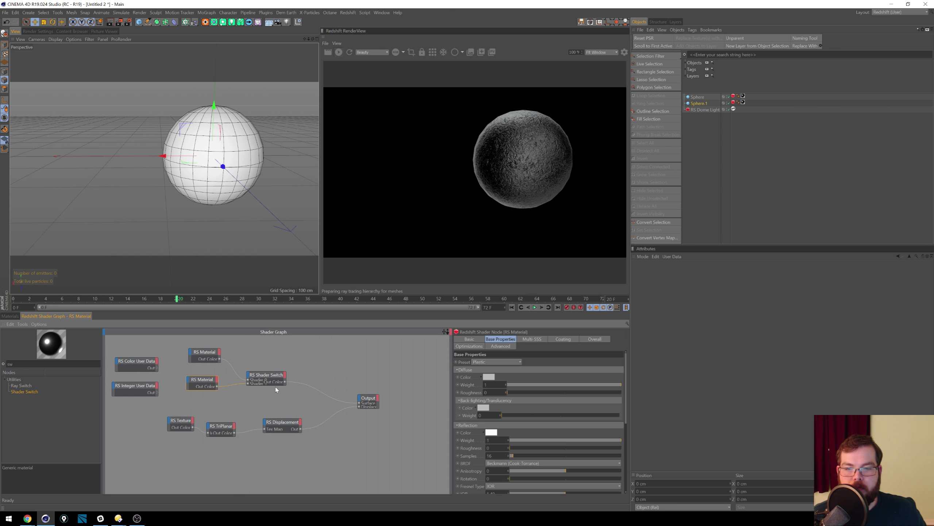
drag(285, 385, 323, 408)
drag(289, 376, 294, 372)
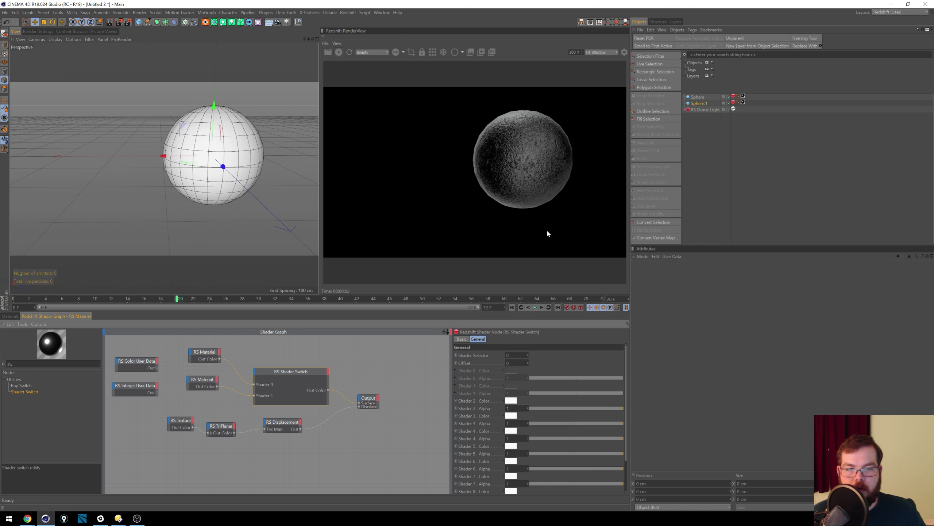
Step: Move Sphere.1 along the X axis until it sits clear beside the original sphere
click(698, 104)
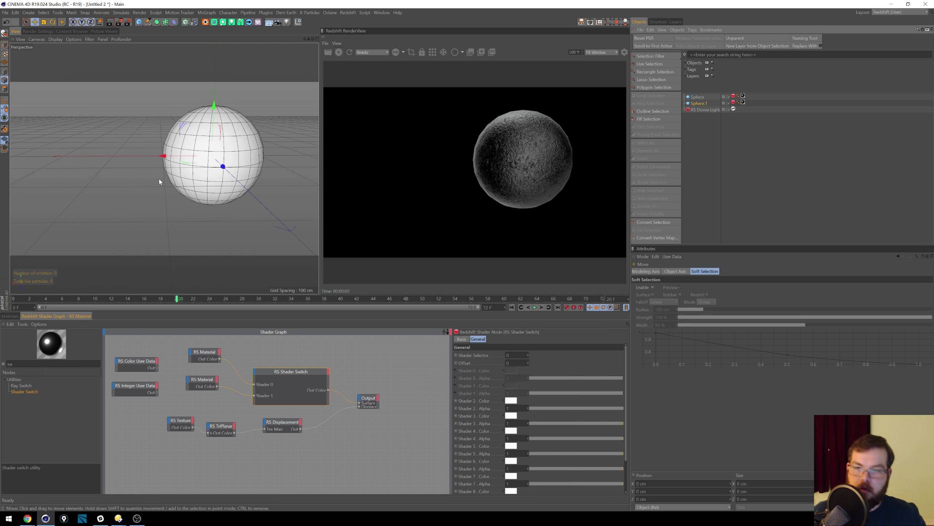
drag(158, 155, 27, 161)
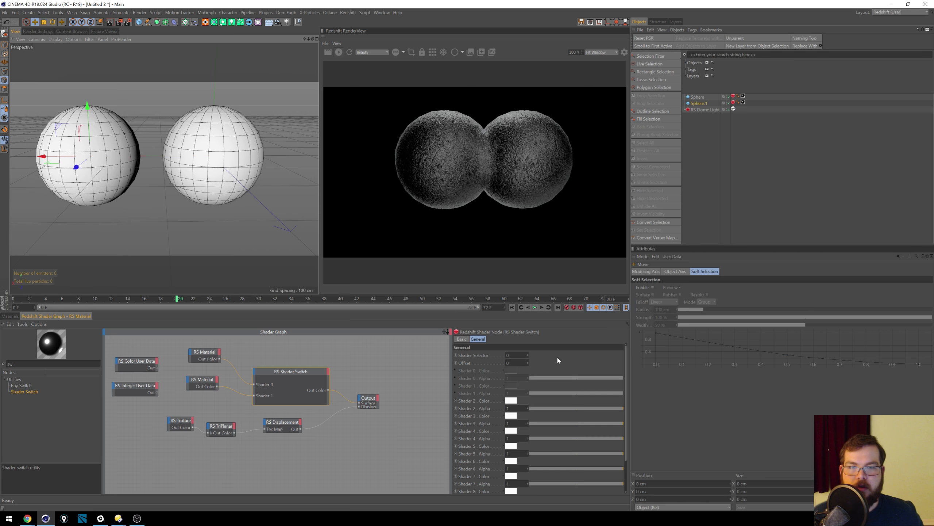
Step: Change the Shader Switch's Shader Selector to 1 and back to 0 to compare the two materials in the render
click(527, 353)
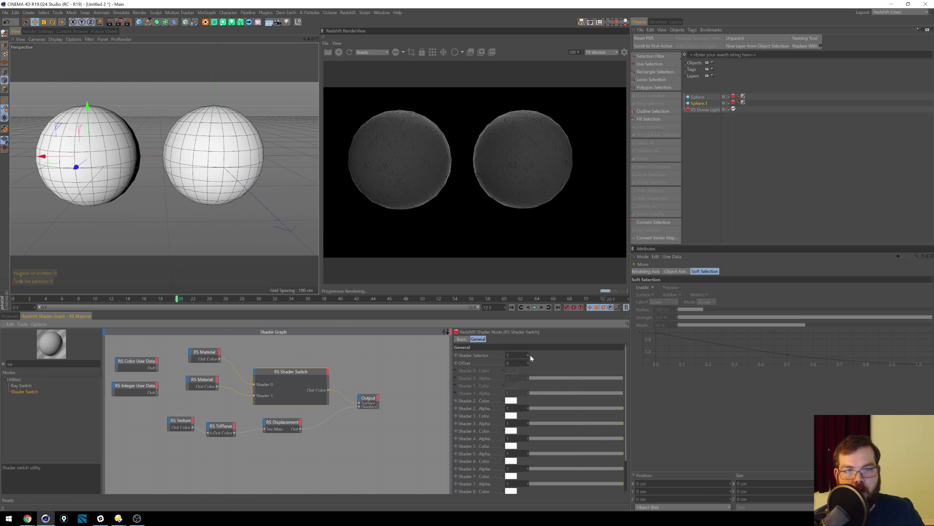
click(527, 356)
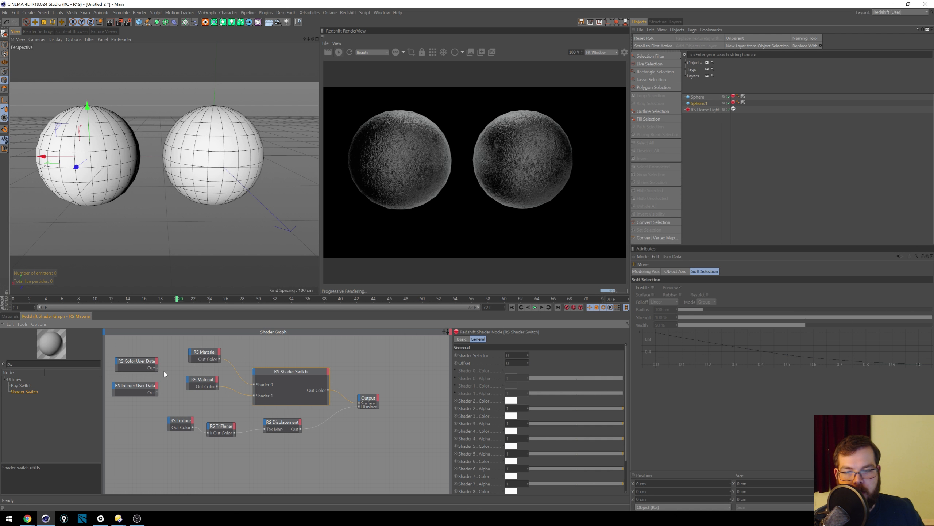
Step: Connect the Integer User Data output to the Shader Switch's Selector input
drag(239, 379, 256, 375)
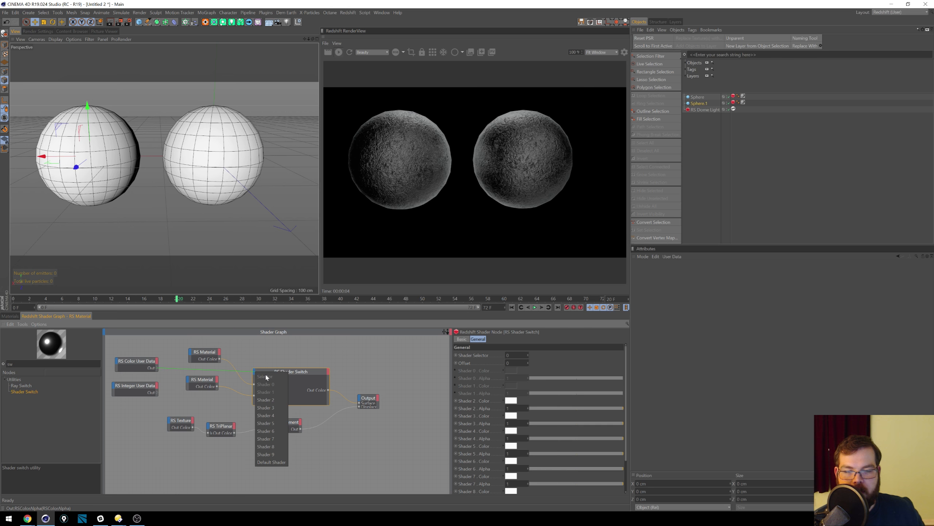
click(134, 408)
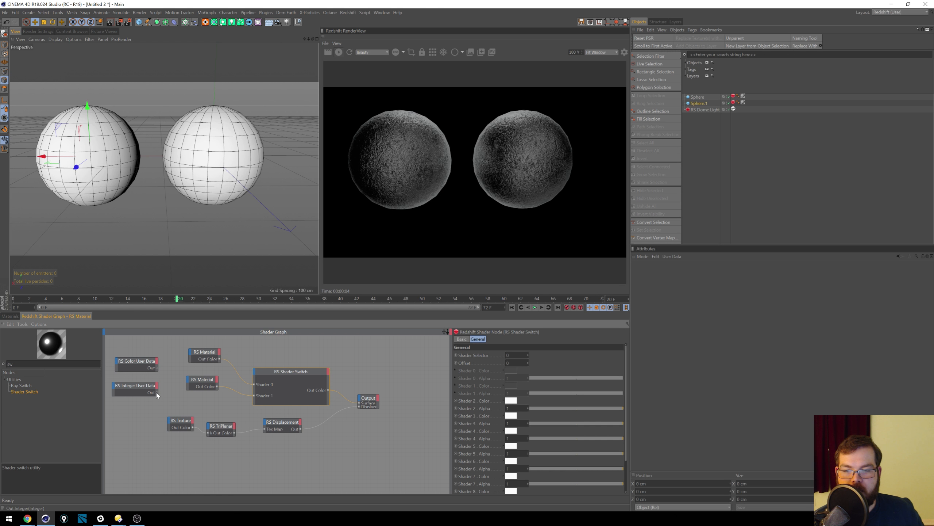
drag(157, 393, 256, 375)
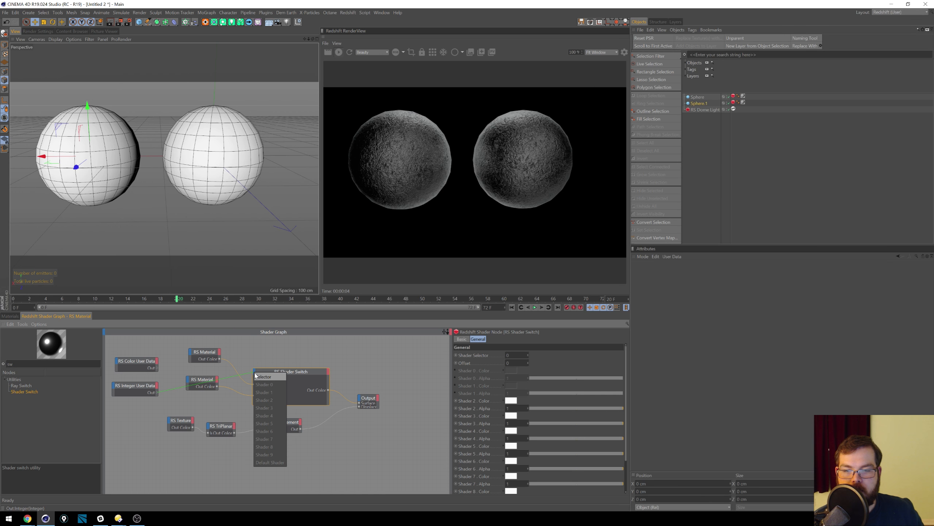
click(267, 377)
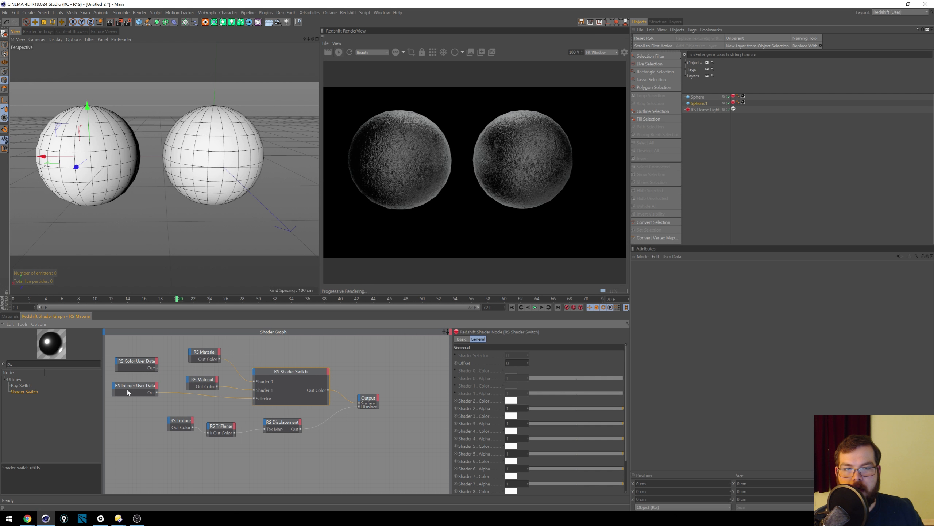
Step: Try the MoGraph Object ID as the Integer User Data attribute, and replace it with the Objects category's Object ID
click(116, 393)
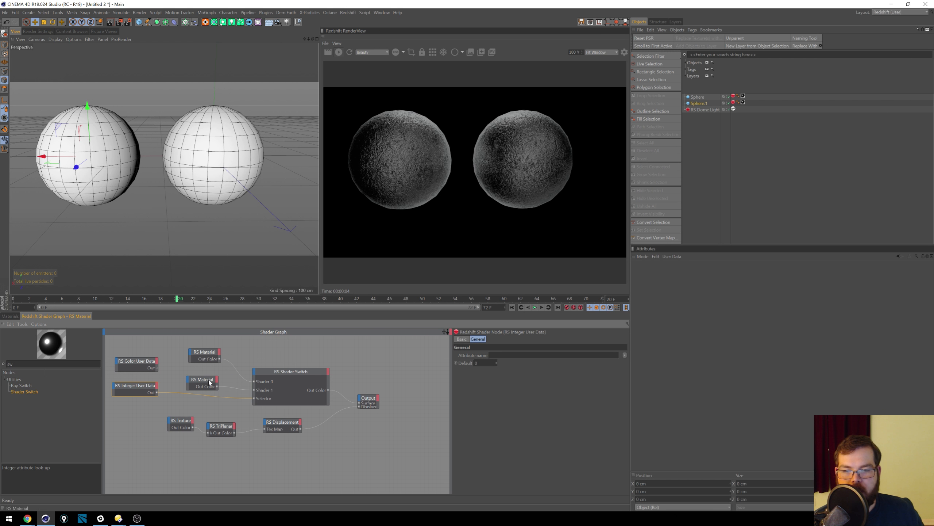
click(625, 355)
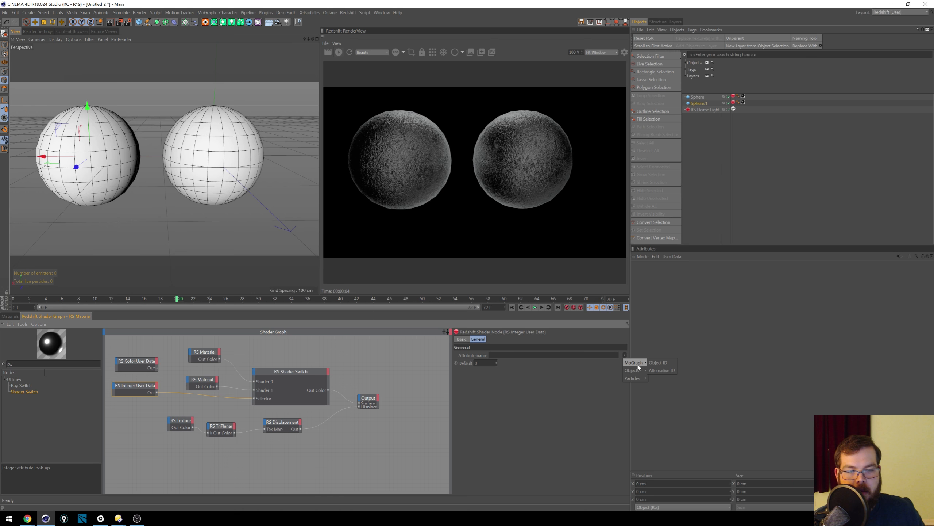
click(655, 367)
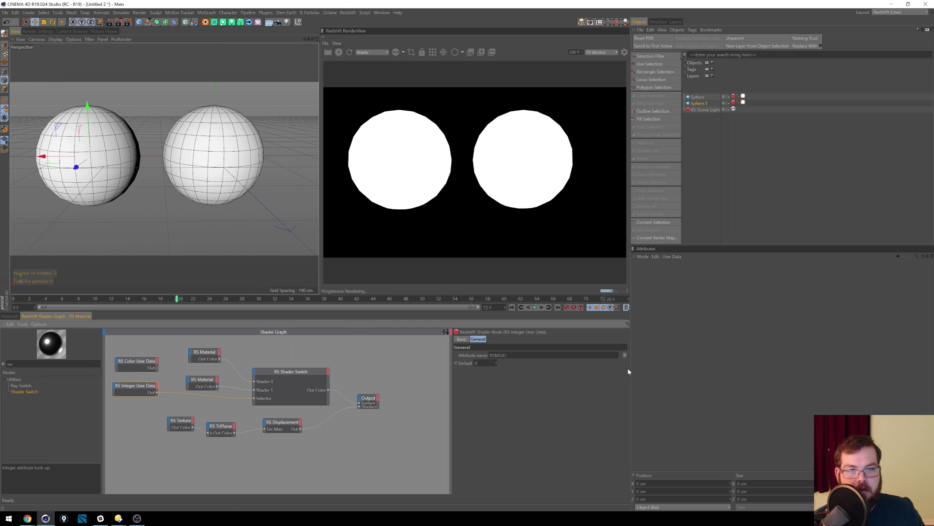
click(624, 355)
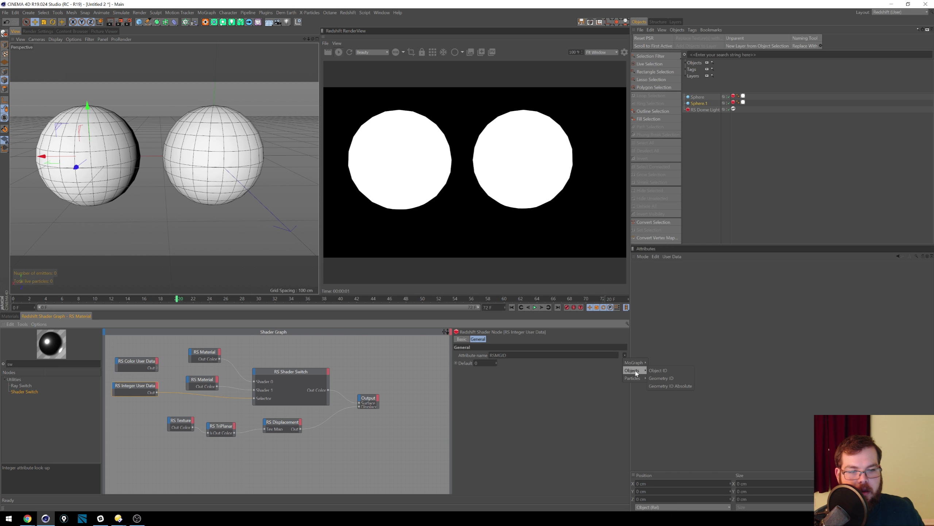
click(655, 373)
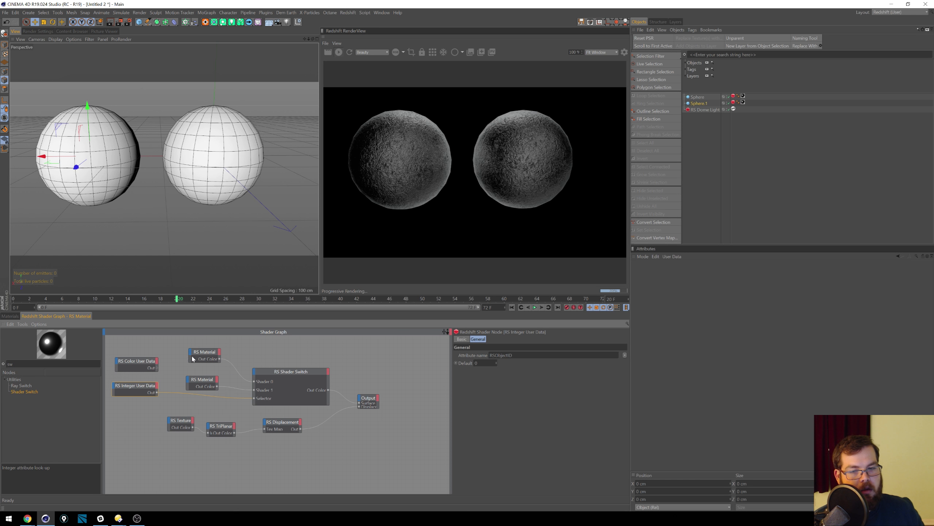
Step: Set the Shader Switch's Offset to 1
click(288, 382)
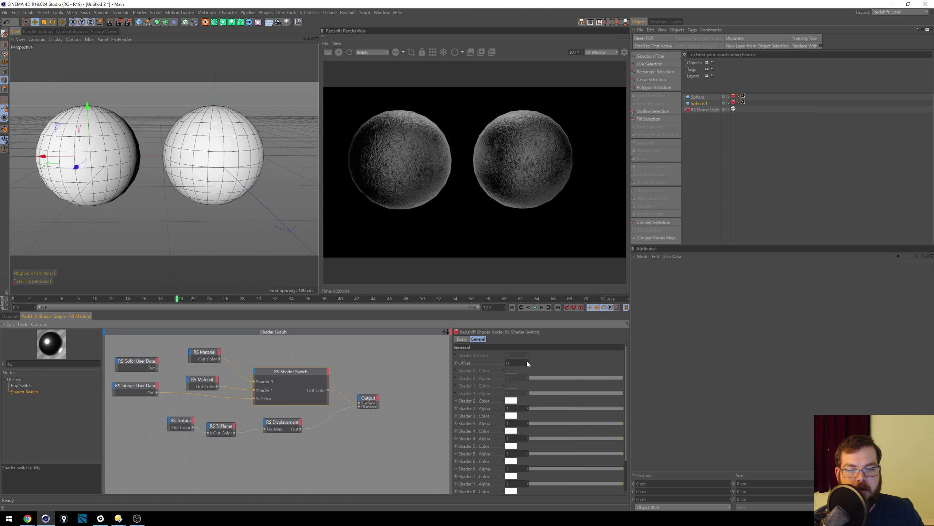
text(1)
key(Return)
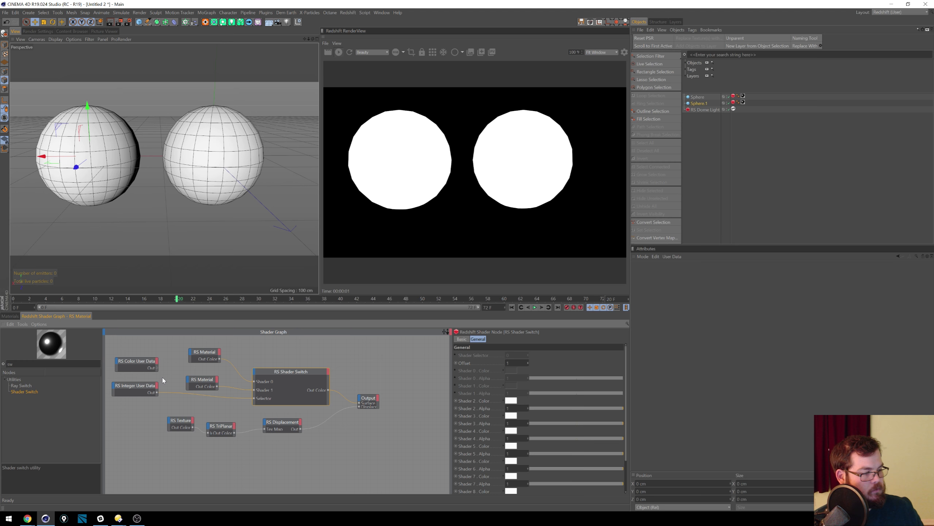
Step: Move the Integer User Data node down level with the Selector input, and shift the RS Texture node out of its way
click(126, 392)
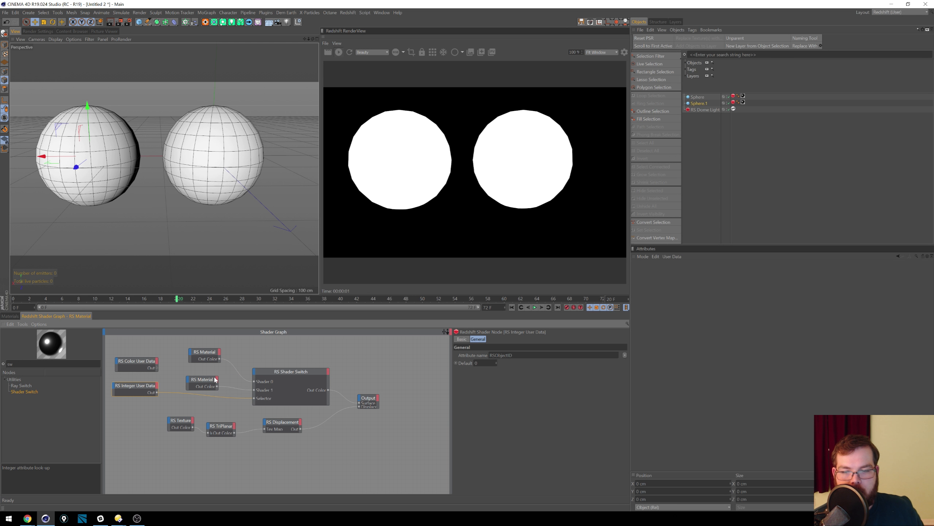
drag(140, 386, 142, 386)
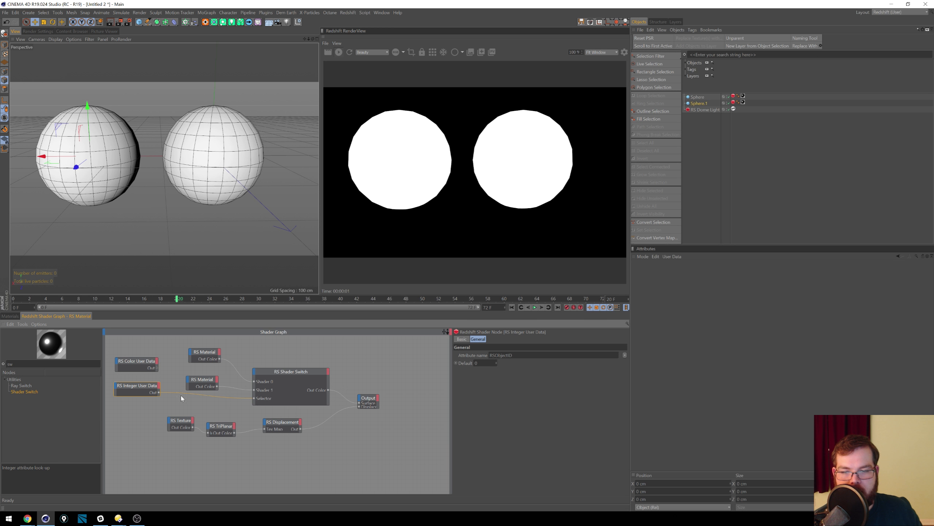
drag(154, 386, 167, 434)
click(181, 425)
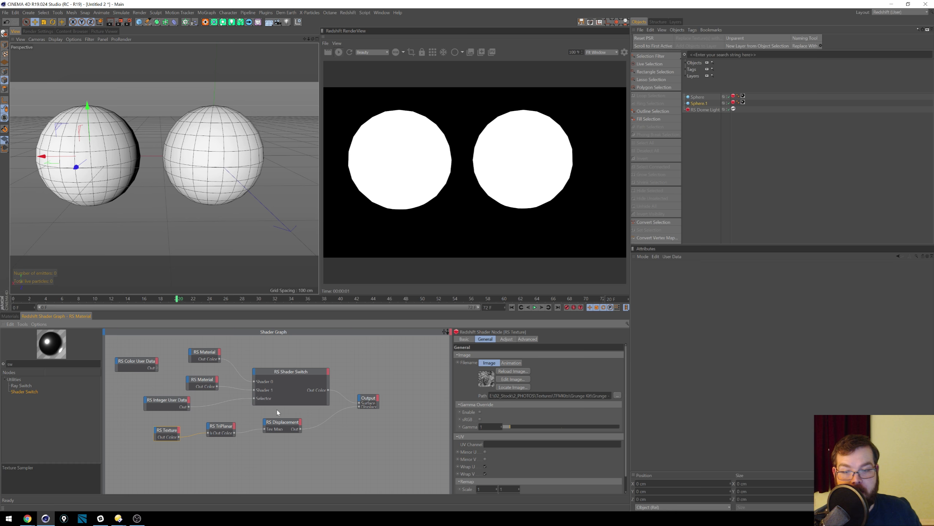
drag(165, 404, 140, 403)
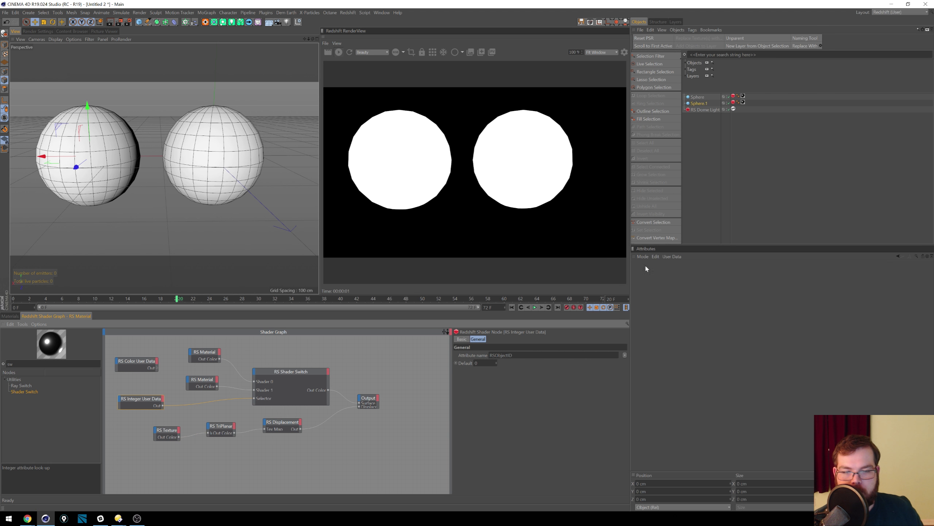
Step: Set the Integer User Data attribute to Geometry ID, and return the Shader Switch's Offset to 0
click(625, 354)
click(669, 383)
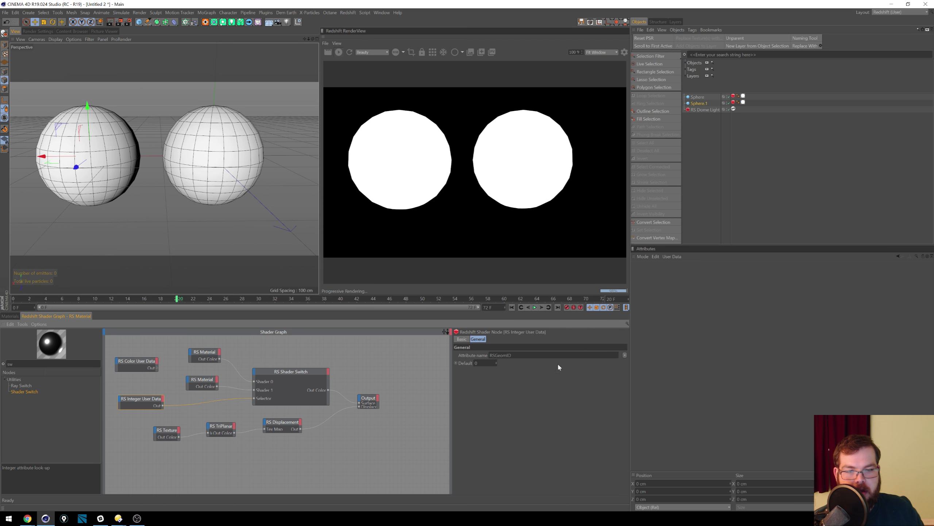
click(292, 382)
click(528, 361)
click(529, 363)
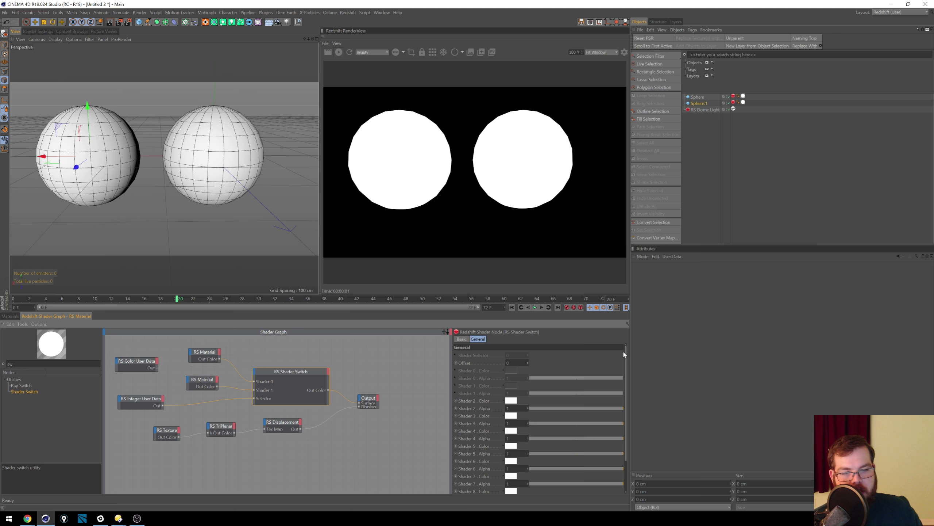
drag(625, 353, 568, 311)
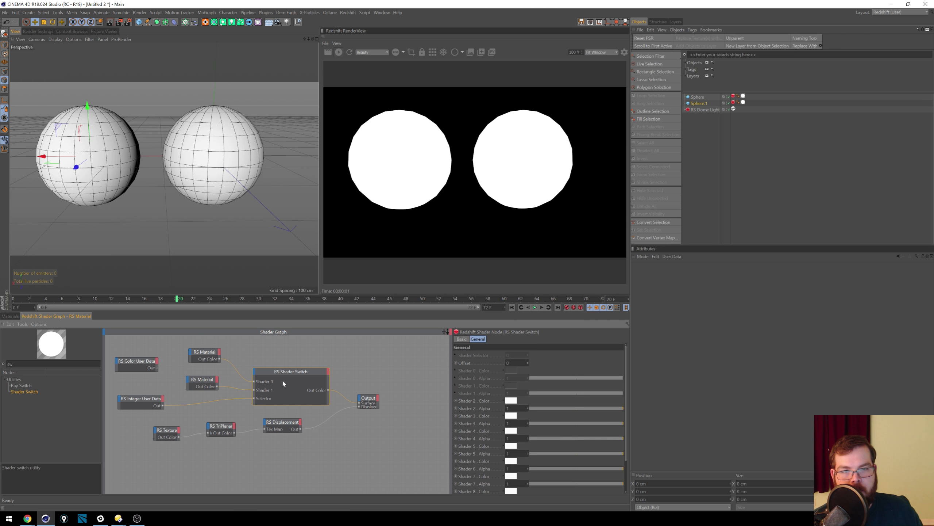
Step: Try Geometry ID Absolute, Objects Object ID and MoGraph Alternative ID as the Integer User Data attribute, ending on MoGraph Object ID
click(145, 401)
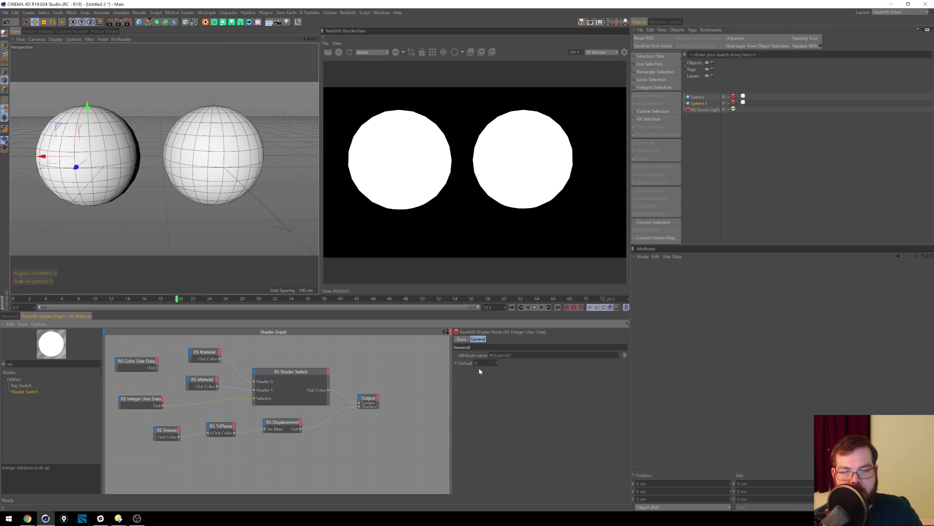
click(624, 355)
click(670, 387)
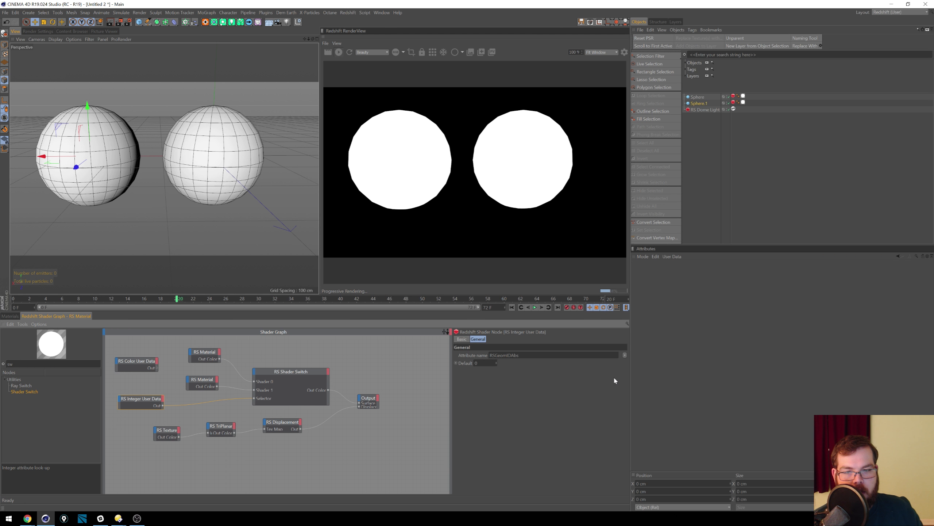
click(664, 370)
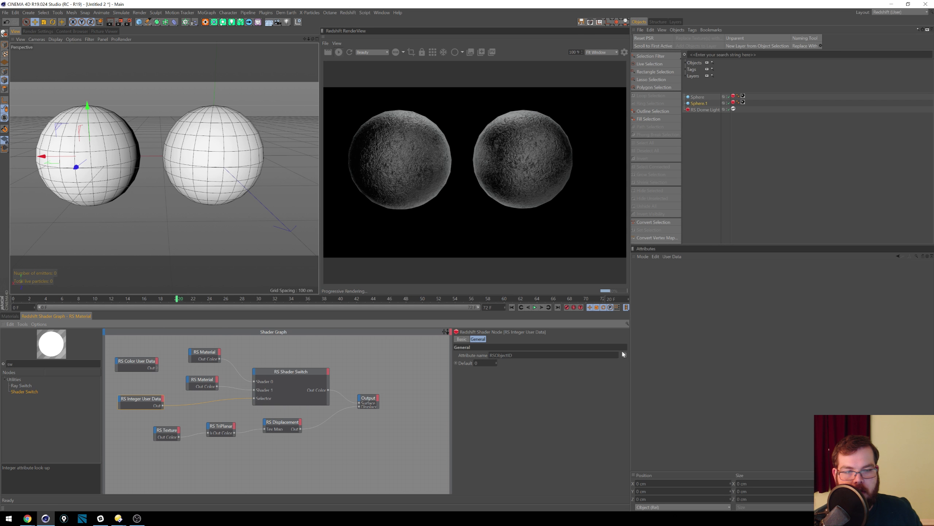
mouse_move(633, 362)
click(660, 370)
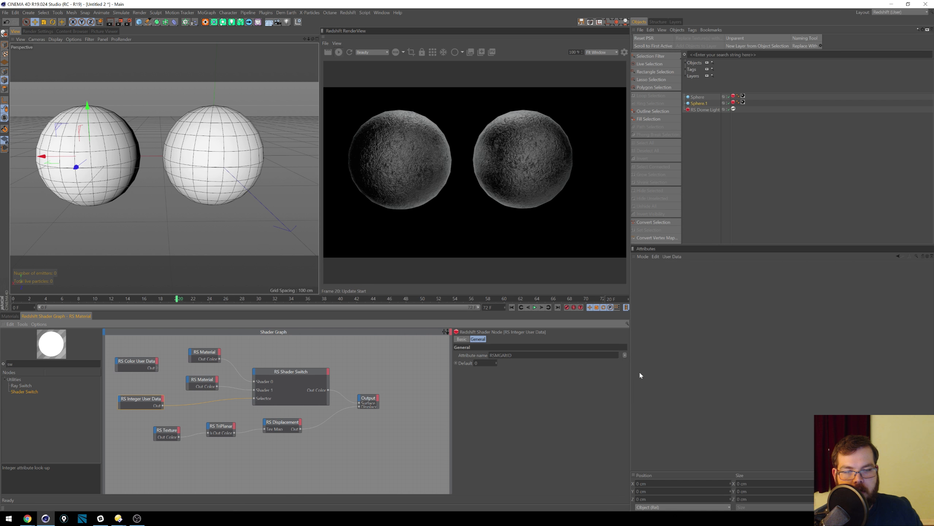
click(625, 355)
click(653, 366)
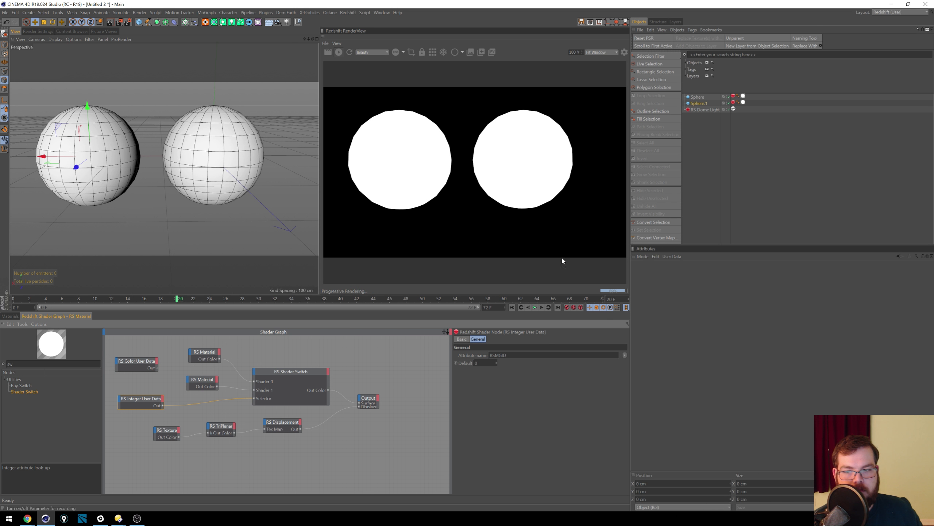
Step: Search the node library for "data" and add a Scalar User Data node below the Integer User Data node
key(BackSpace)
key(BackSpace)
text(dat)
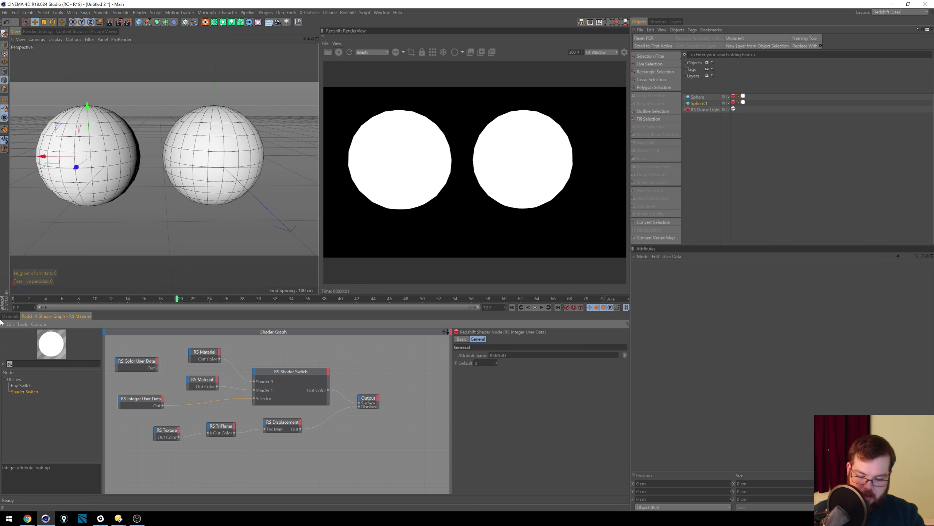
text(a)
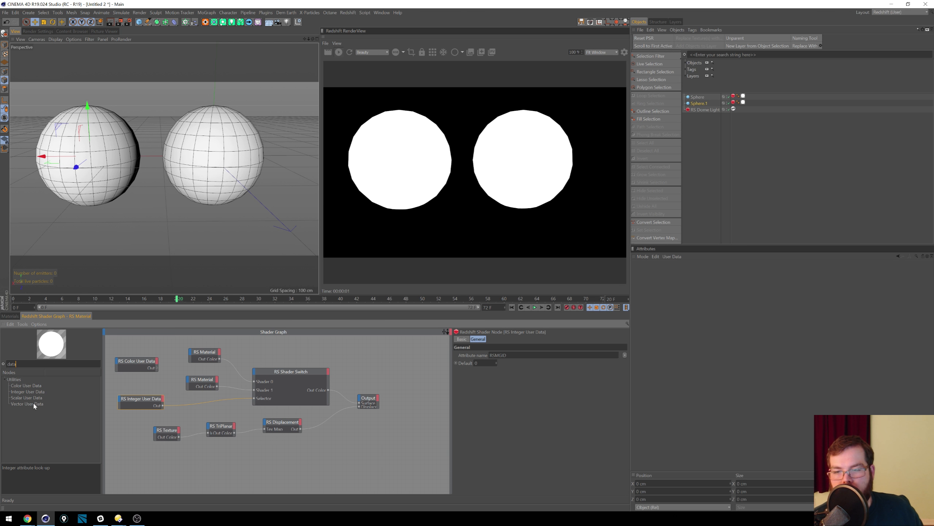
drag(32, 397, 130, 424)
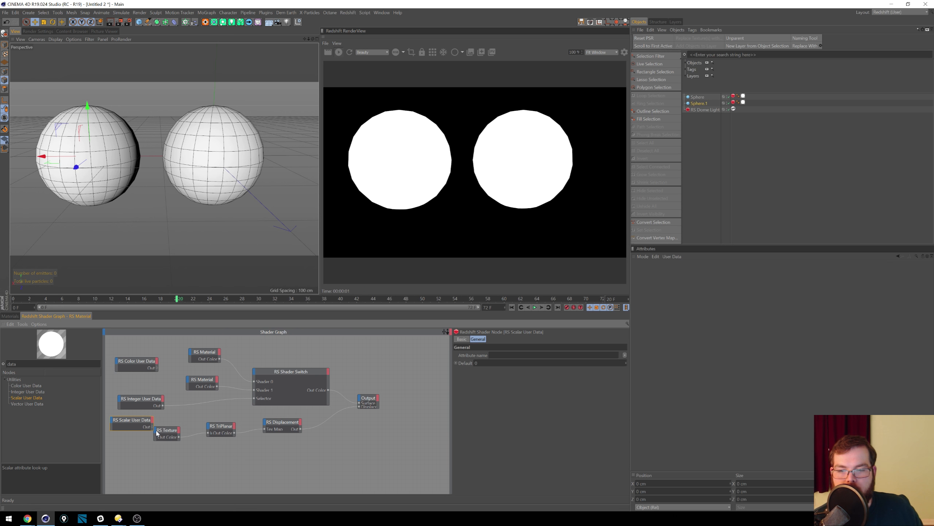
Step: Connect the Scalar User Data output to the Shader Switch's Selector and set its attribute to the Objects option Geometry ID Normalized
drag(153, 427, 254, 398)
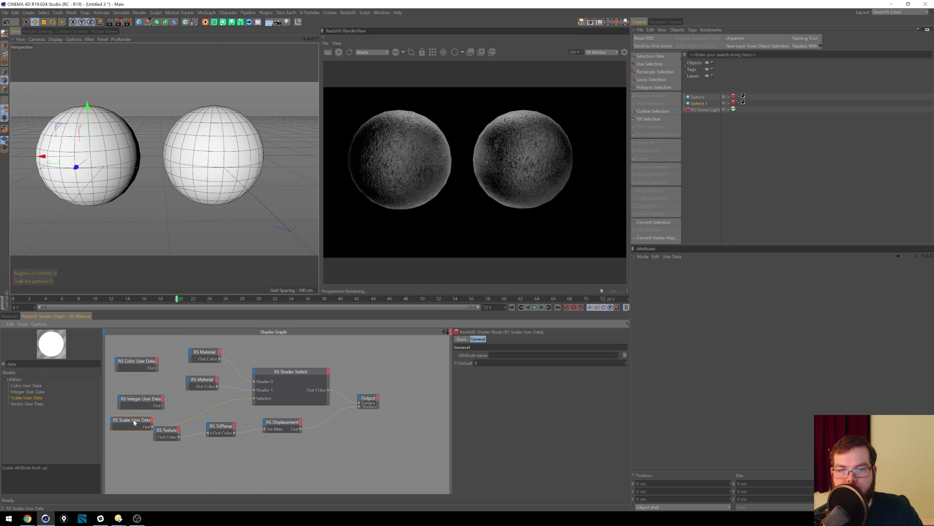
click(625, 355)
mouse_move(639, 363)
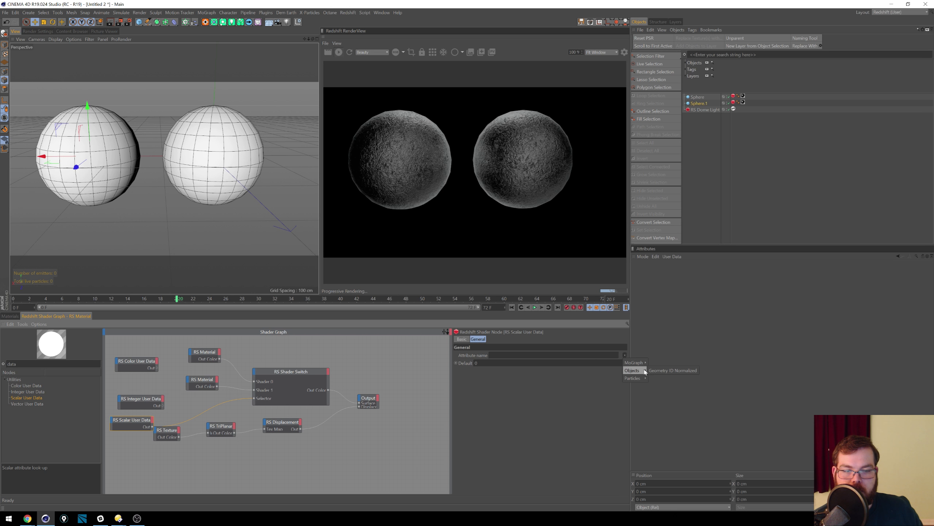
click(664, 363)
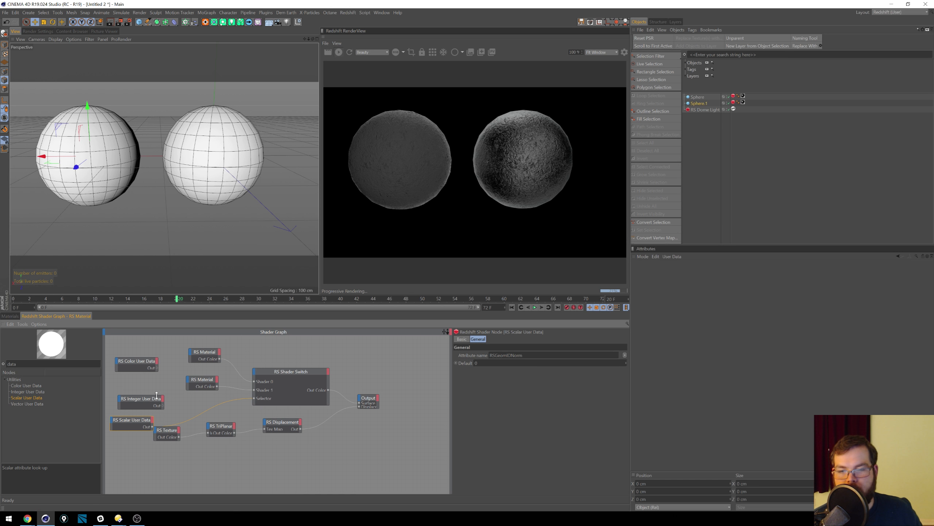
Step: Delete the Color and Integer User Data nodes, and regroup the Scalar User Data and both RS Material nodes farther from the Shader Switch
drag(159, 412, 143, 385)
key(Delete)
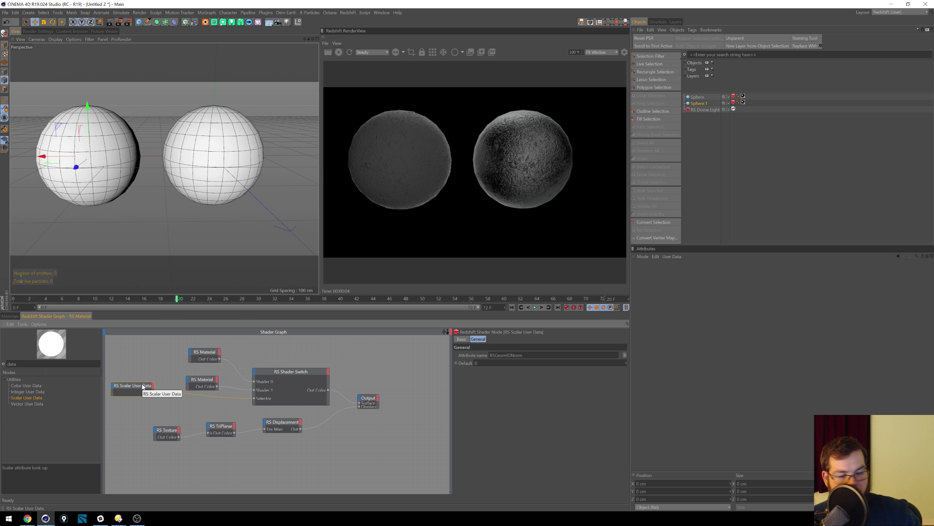
click(347, 13)
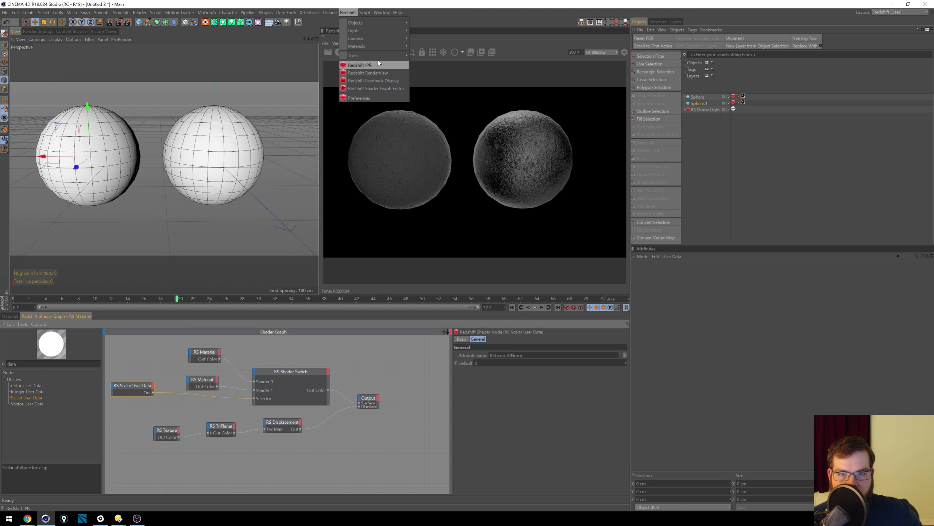
mouse_move(388, 56)
click(524, 44)
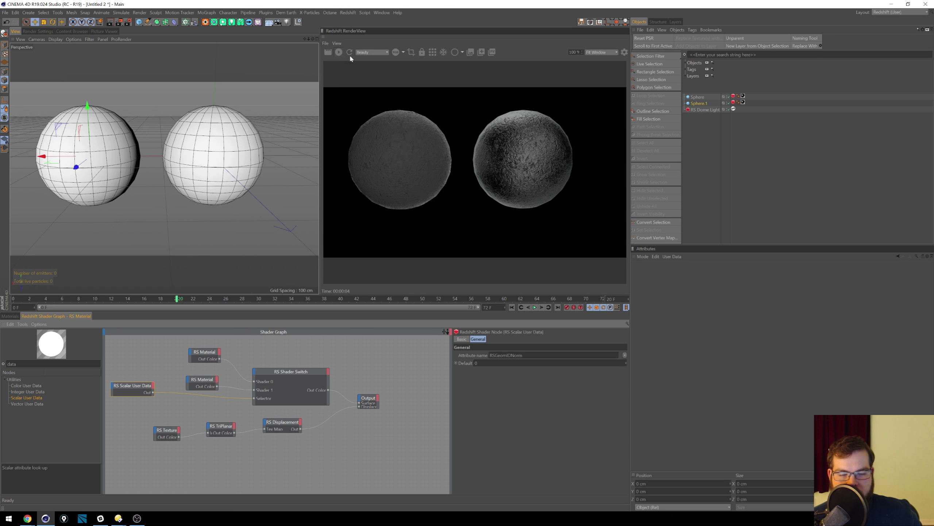
drag(246, 346, 138, 361)
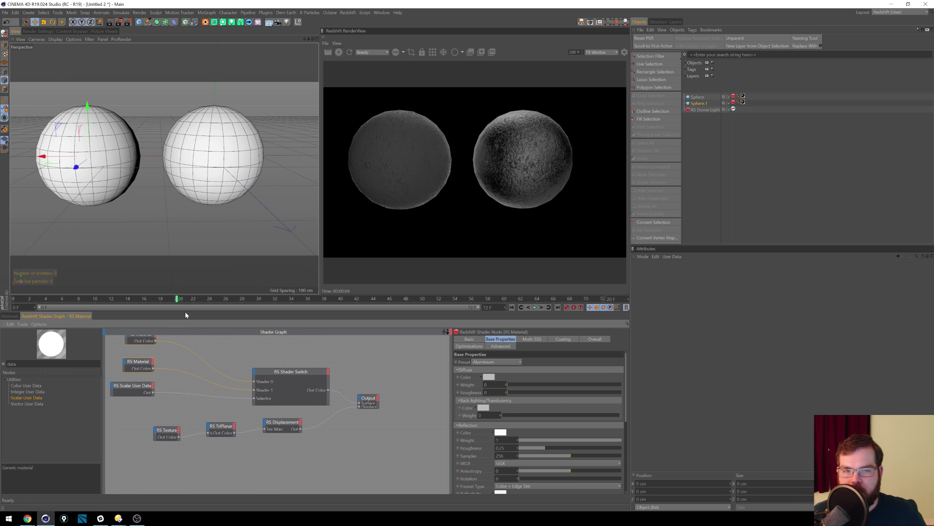
Step: Duplicate Sphere.1 and move the copy forward in front of the two existing spheres
scroll(192, 231, down, 5)
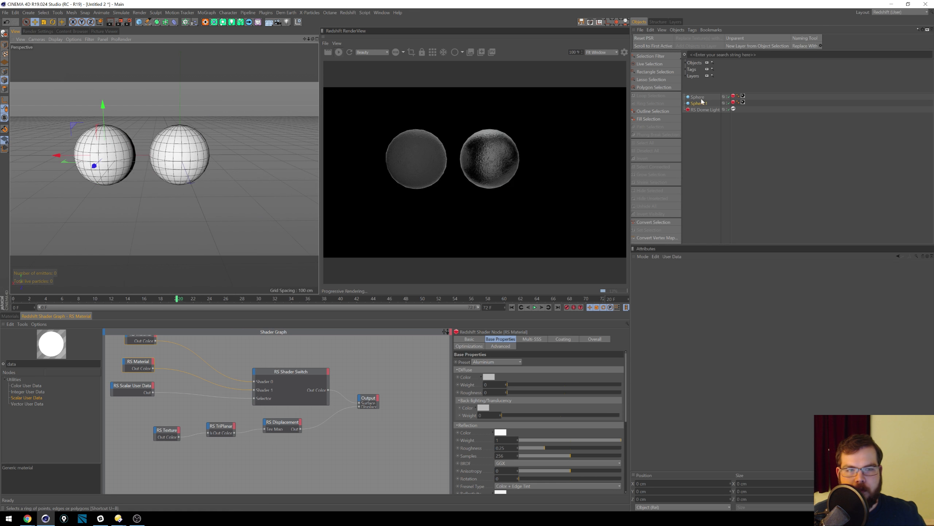
ctrl+drag(703, 103, 704, 110)
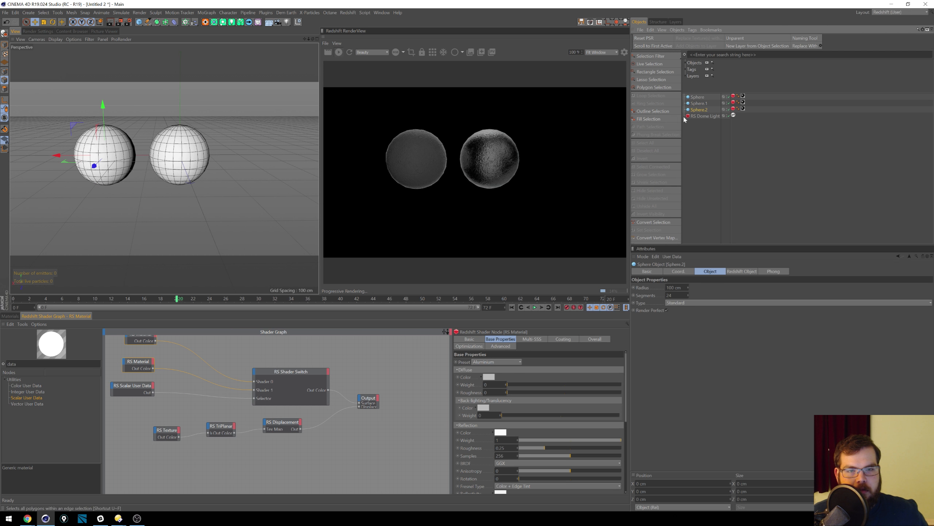
drag(95, 165, 131, 184)
alt+middle_drag(136, 158, 160, 141)
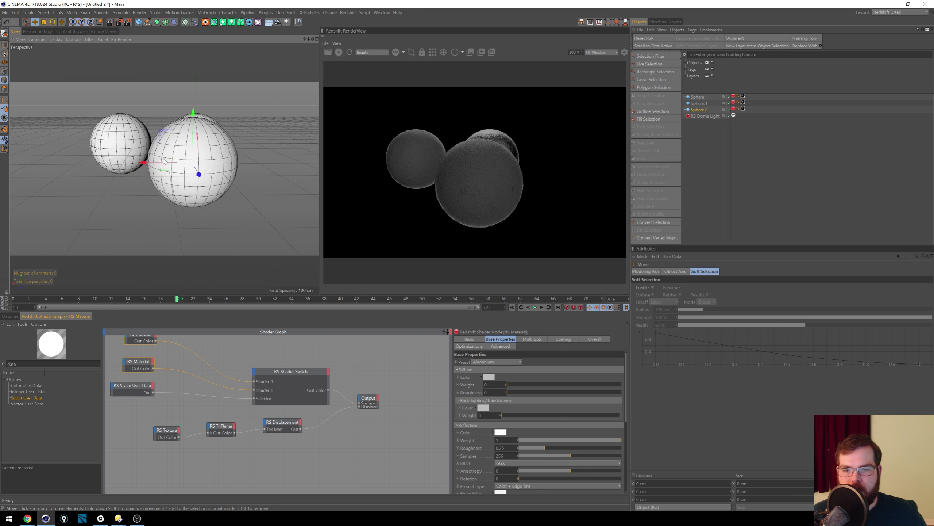
Step: Make room in the graph by moving the Scalar User Data node down and the Texture, TriPlanar and Displacement chain away from it
click(135, 394)
drag(135, 395, 130, 426)
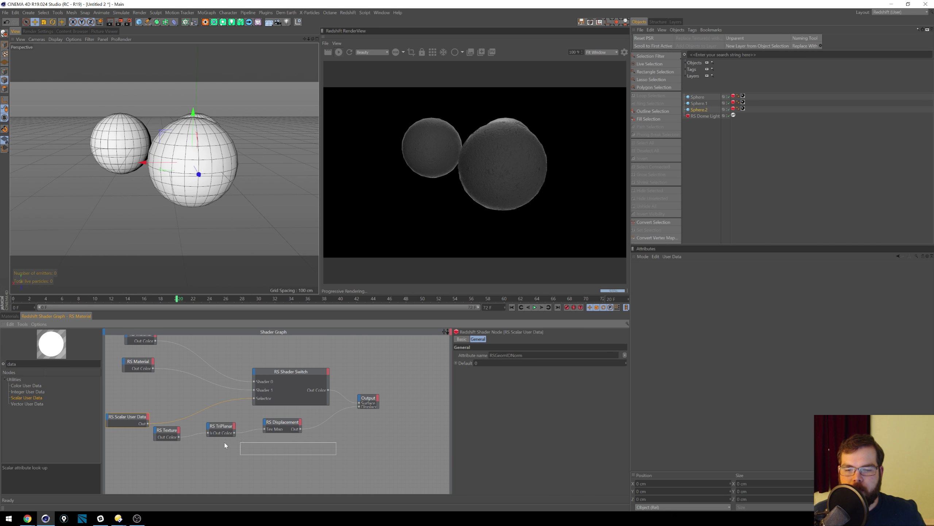
drag(266, 444, 151, 420)
drag(221, 427, 269, 465)
Step: Add a third RS Material node above the Scalar User Data node and connect it to a new Shader 2 input placed above Selector
drag(140, 370, 133, 394)
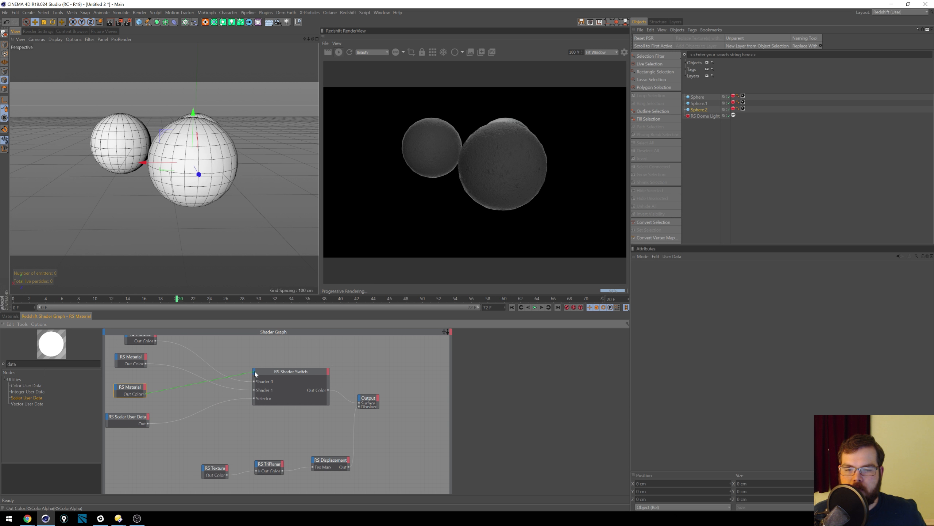
drag(256, 374, 258, 374)
click(279, 402)
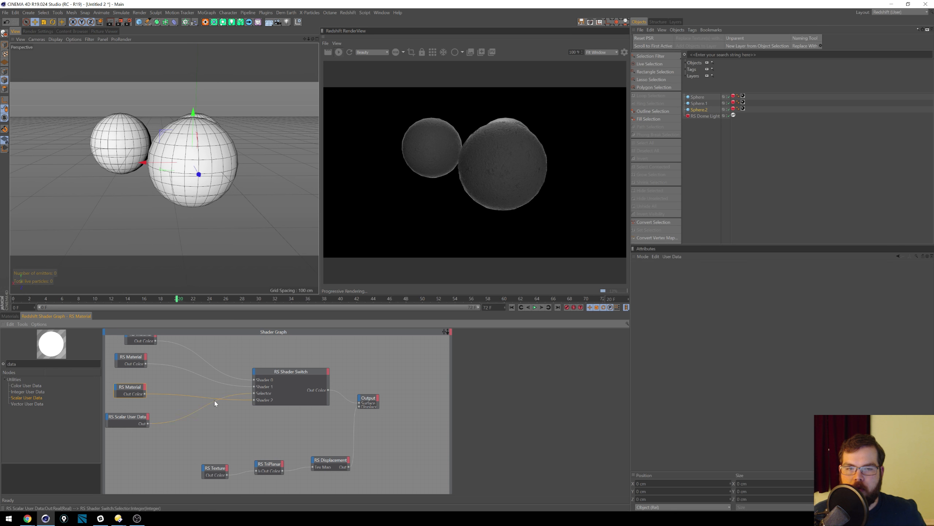
drag(260, 400, 270, 393)
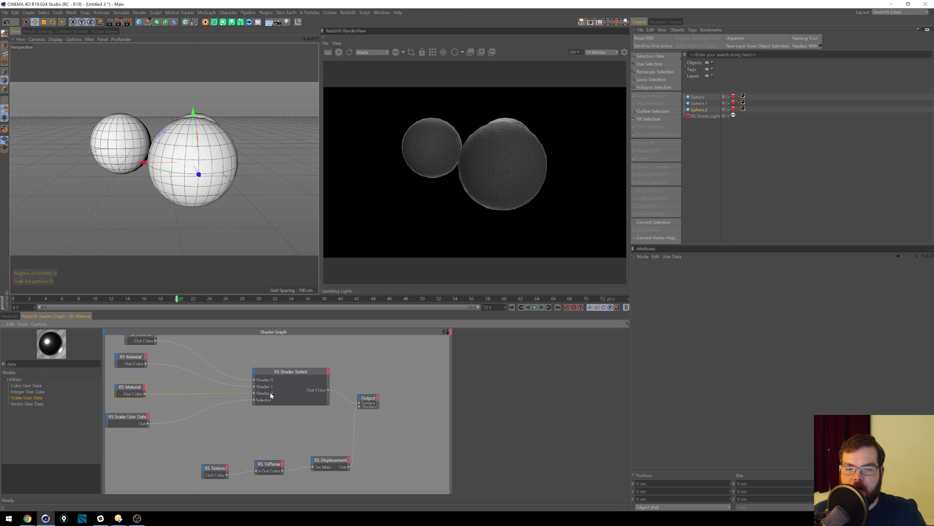
Step: Set the third RS Material's preset to Copper
click(131, 387)
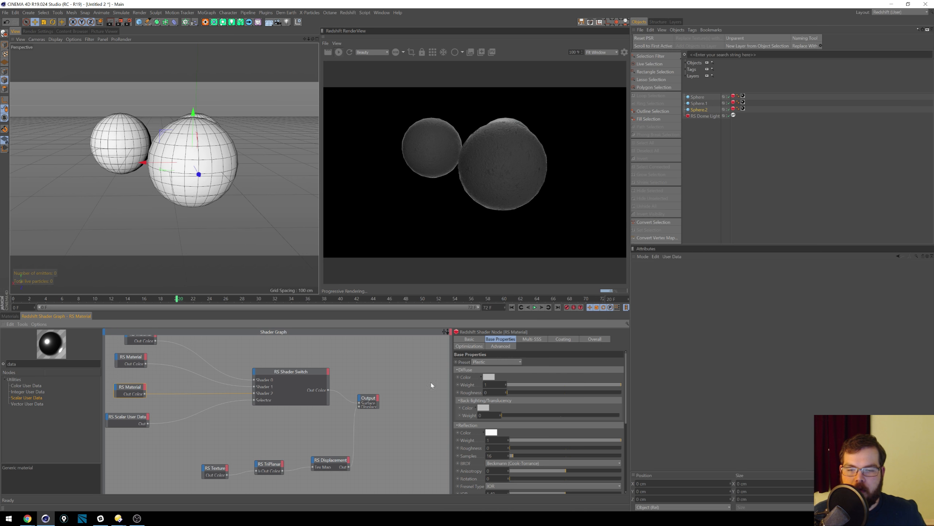
click(503, 362)
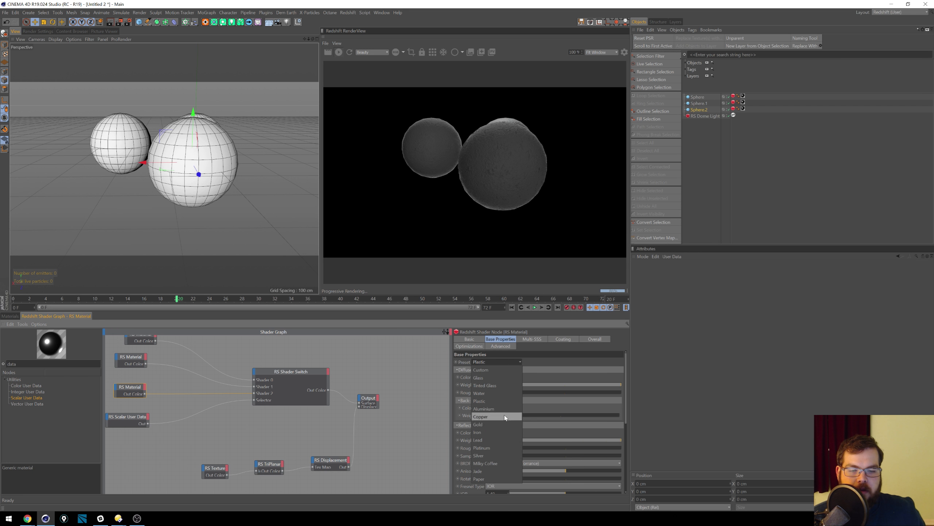
click(505, 417)
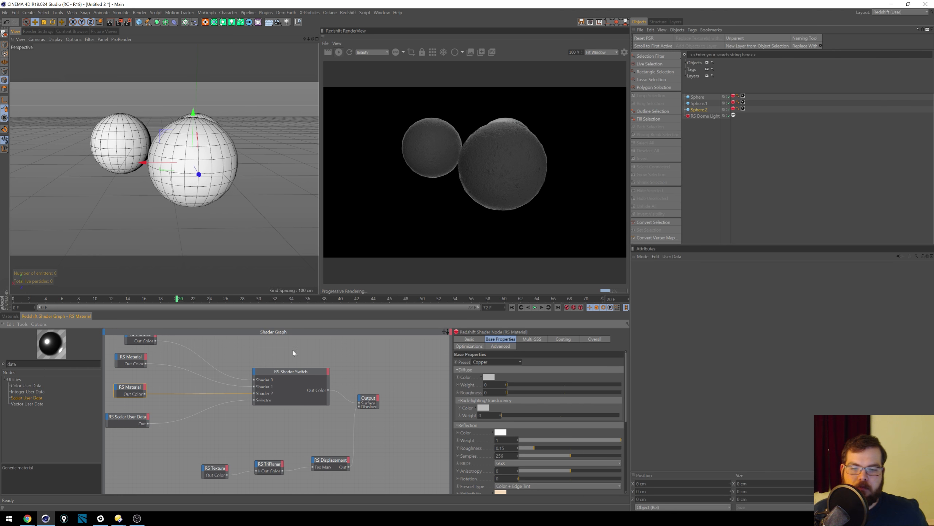
Step: Rename the duplicated sphere from Sphere.2 to Sphere.3
alt+drag(209, 266, 228, 192)
double_click(699, 110)
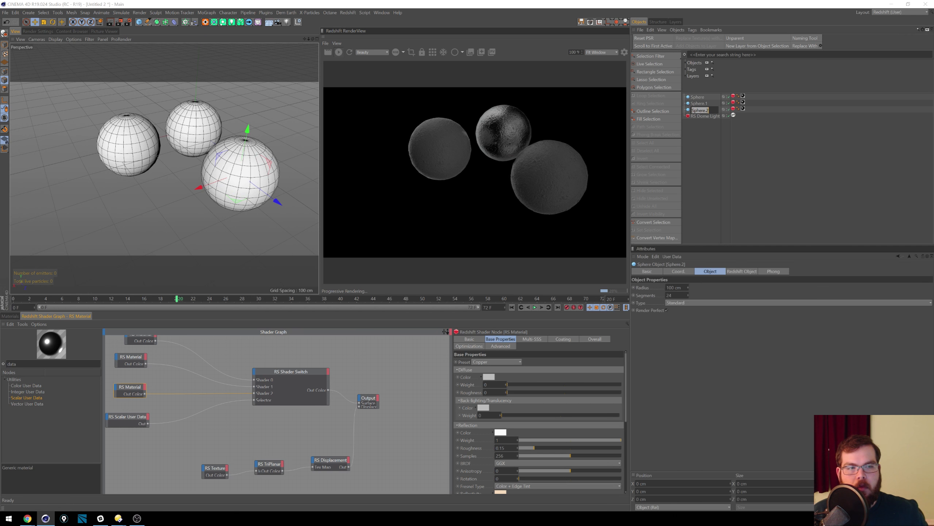
key(Right)
key(BackSpace)
text(3)
key(Return)
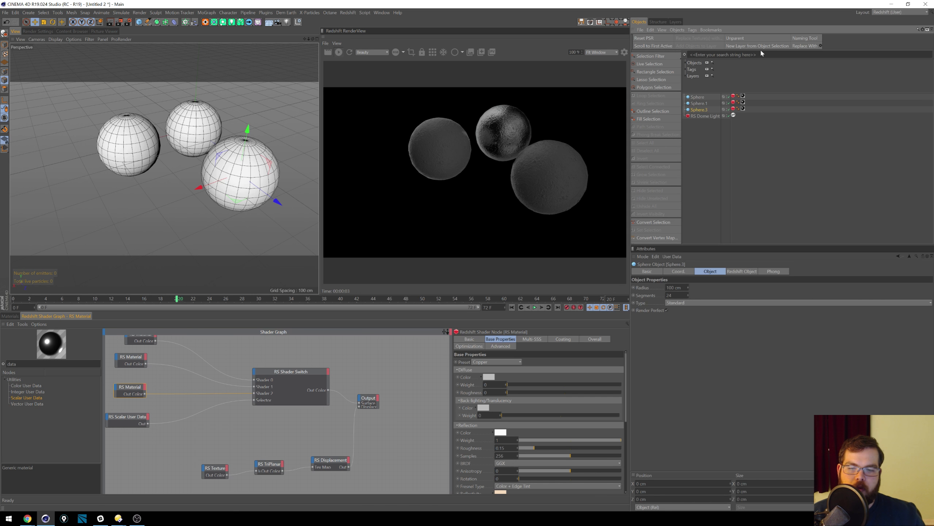
Step: Check the Scalar User Data node's settings and rename the duplicated sphere back to Sphere.2
click(136, 423)
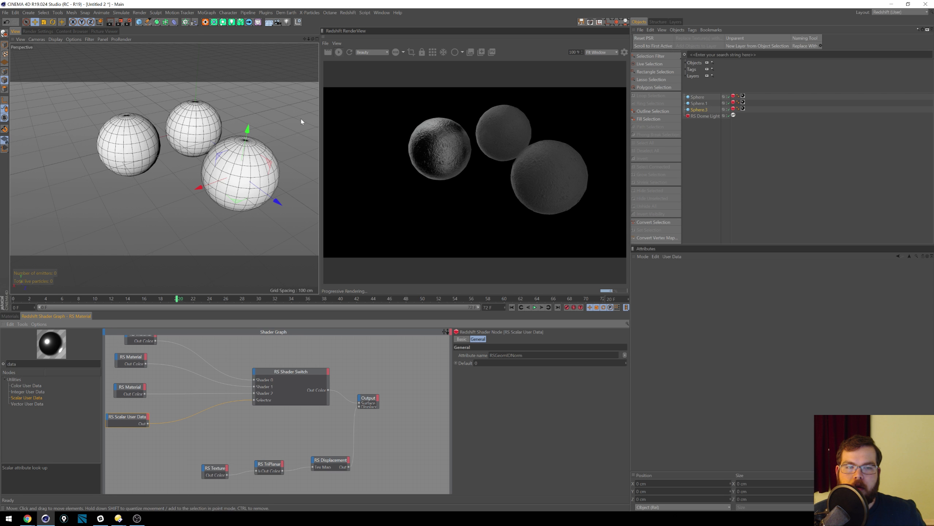
double_click(699, 110)
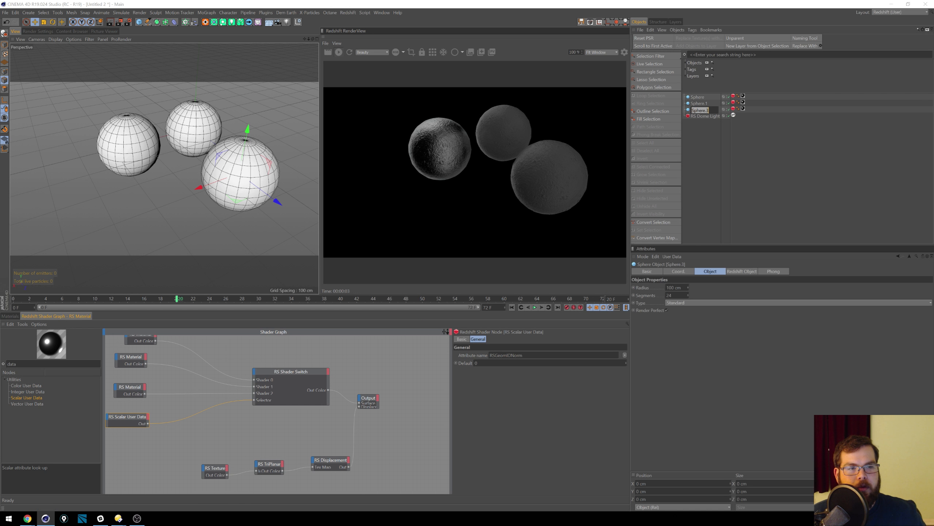
click(708, 110)
text(.2)
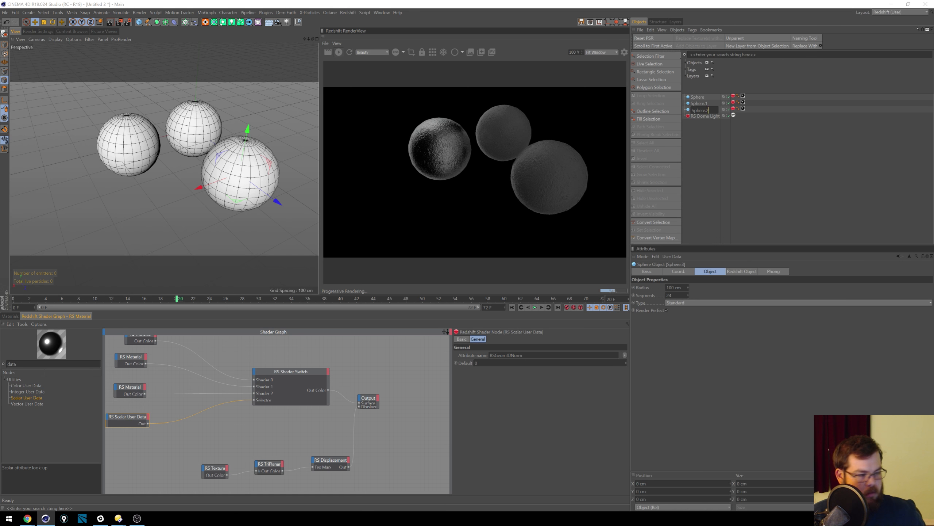
key(Return)
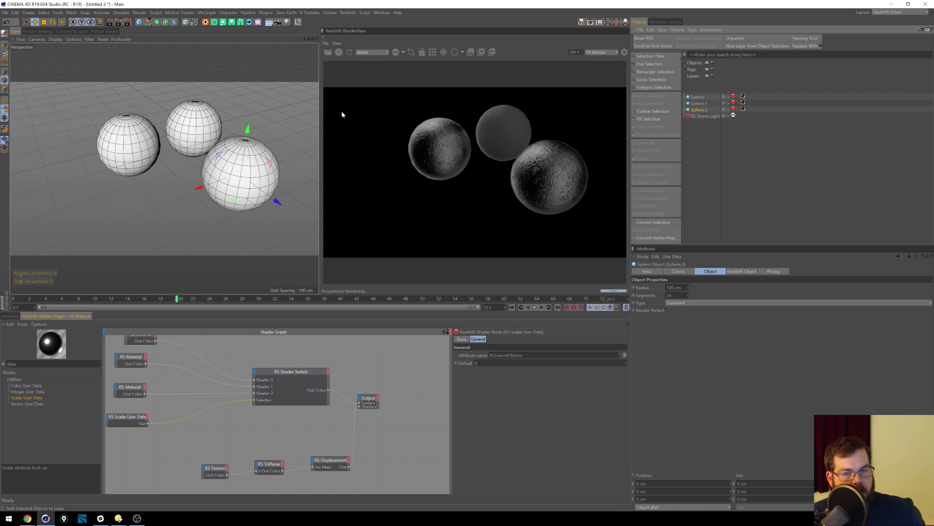
Step: Shift the Shader Switch node away from the materials and move the Texture, TriPlanar and Displacement chain closer beneath it
drag(290, 371, 303, 369)
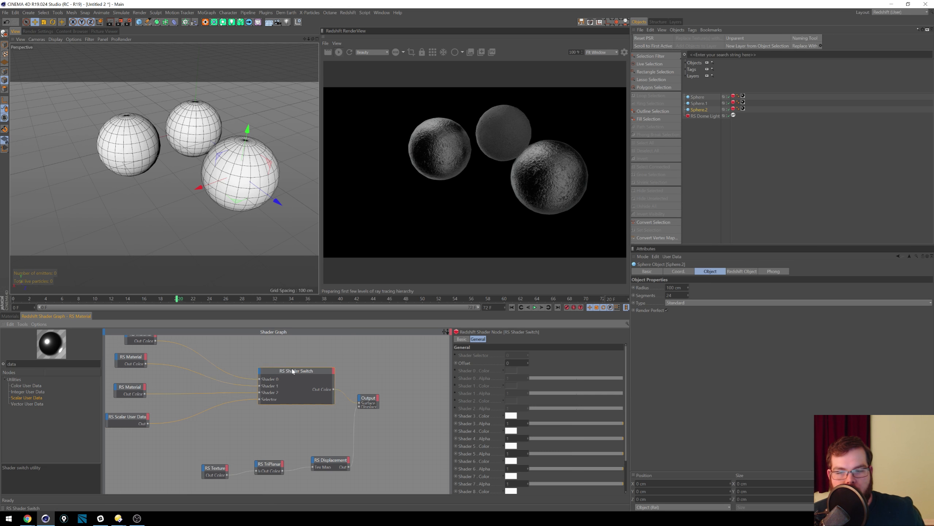
alt+middle_drag(198, 378, 211, 389)
alt+right_drag(211, 388, 201, 385)
drag(411, 479, 208, 464)
drag(343, 471, 299, 452)
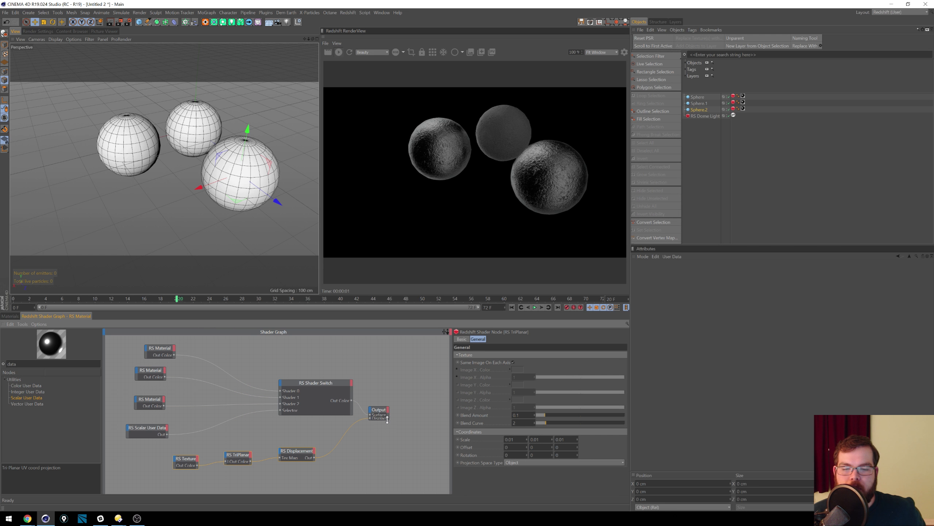
Step: Enlarge the Output node in height and width so its Surface and Displacement port names fit
drag(387, 420, 390, 426)
click(403, 420)
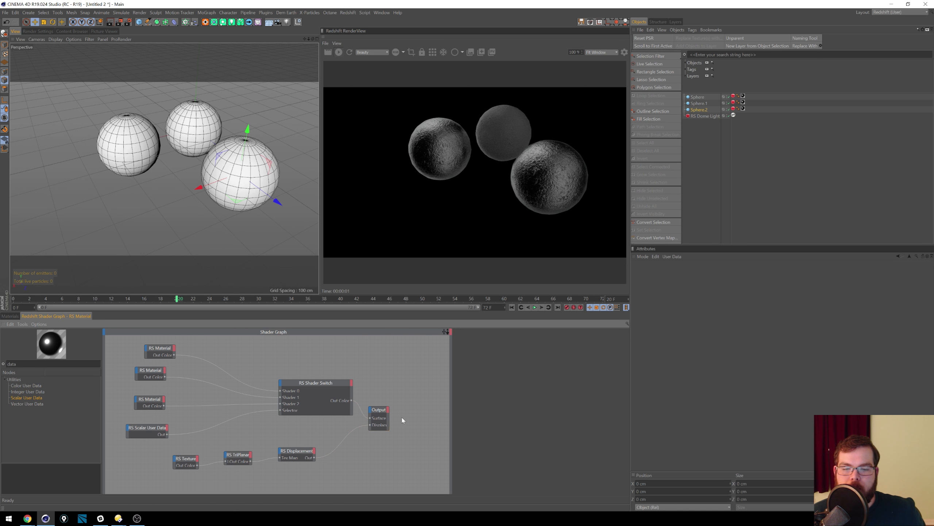
drag(391, 420, 415, 420)
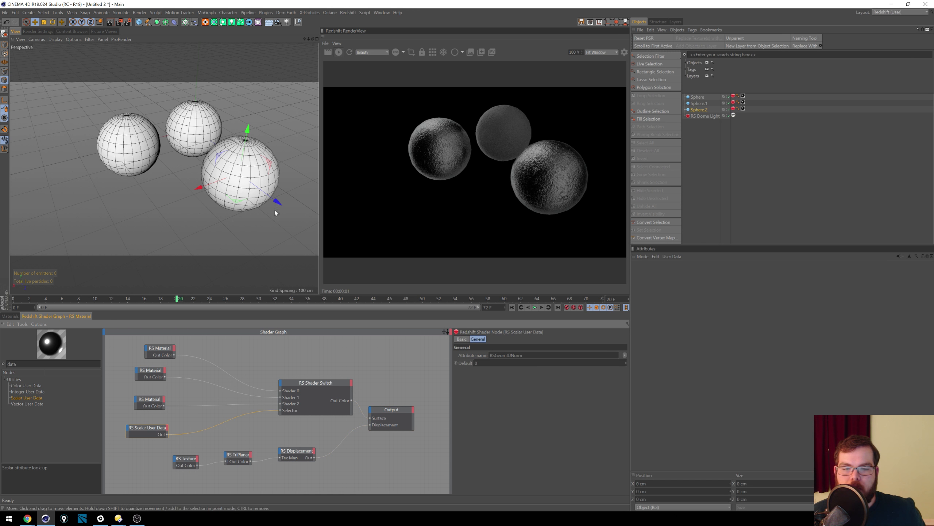
Step: Try adjusting the Shader Switch's Offset, and return to the Scalar User Data node's settings
click(334, 410)
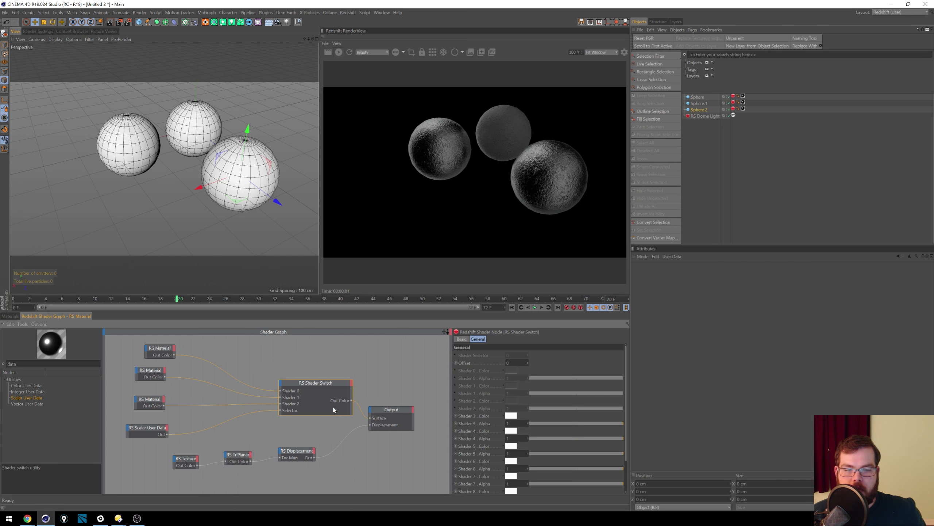
click(527, 364)
click(164, 427)
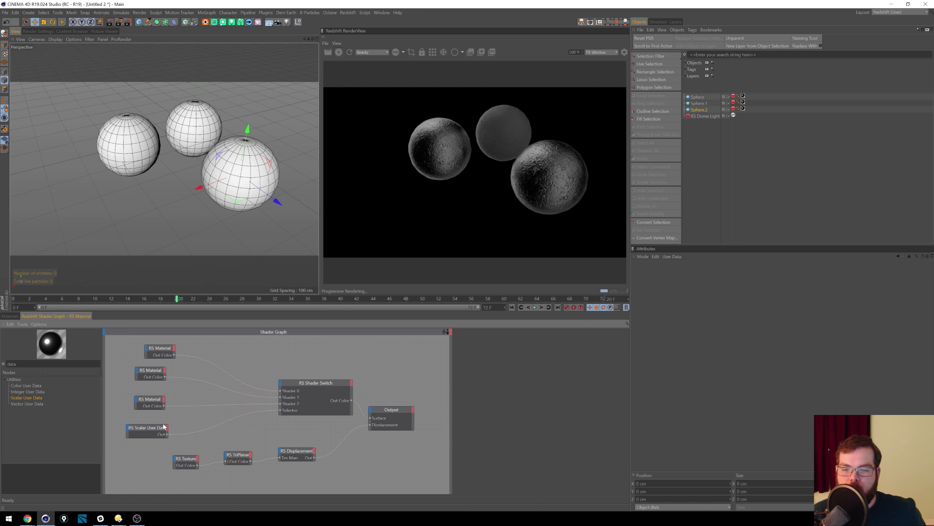
Step: Replace Sphere.2 with a fresh duplicate of Sphere.1, positioned in front of and between the other two spheres
click(701, 110)
key(Delete)
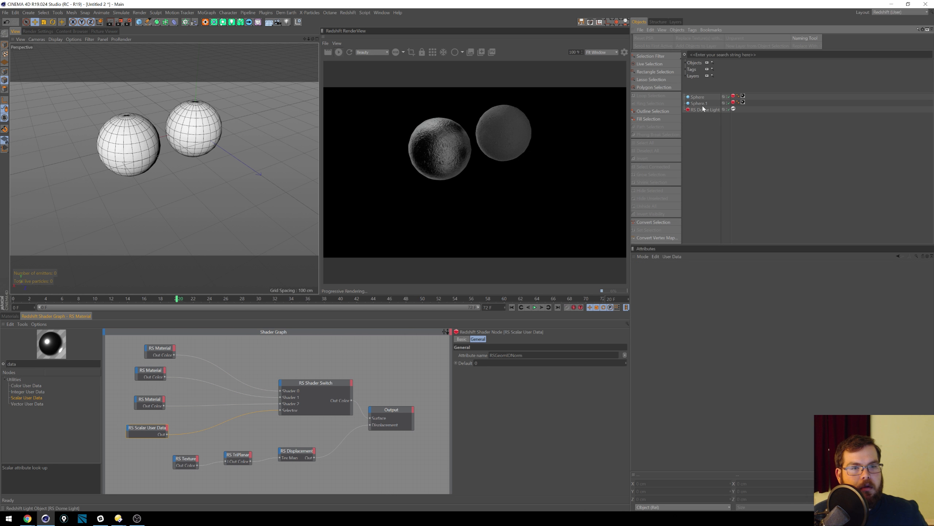
ctrl+drag(702, 105, 703, 107)
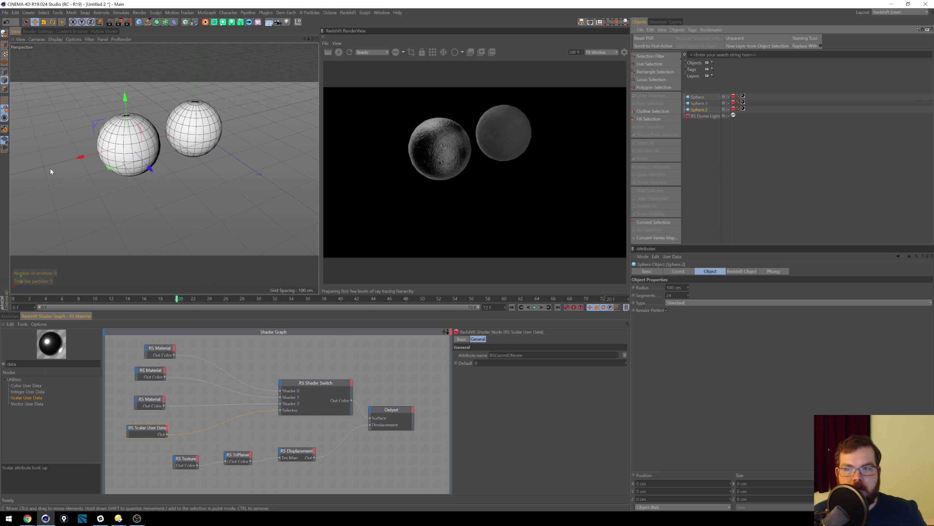
drag(151, 169, 193, 214)
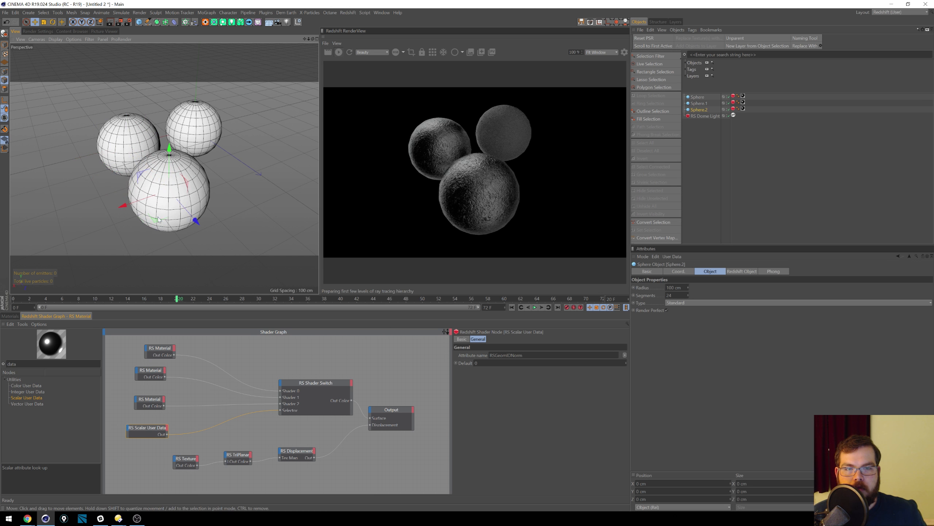
drag(129, 212, 168, 199)
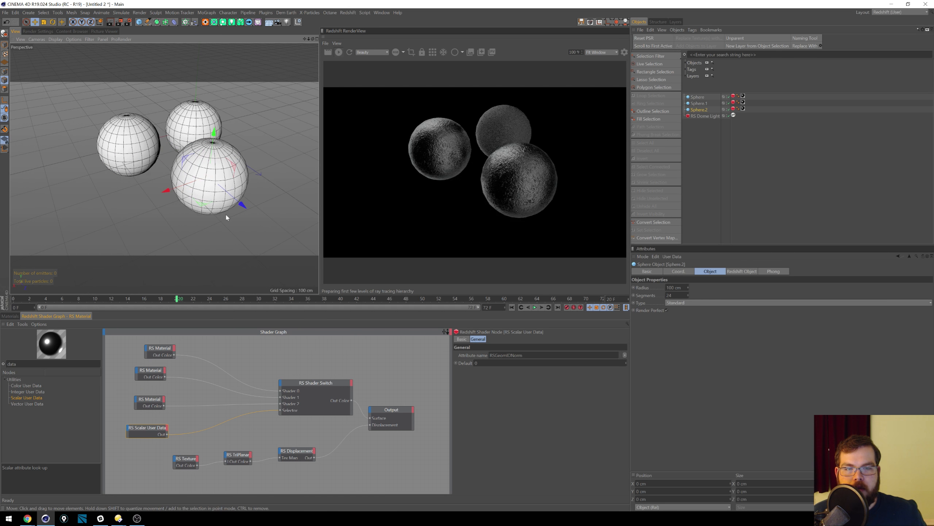
Step: Set the preset of the third RS Material, connected to Shader 2, to Glass
click(149, 399)
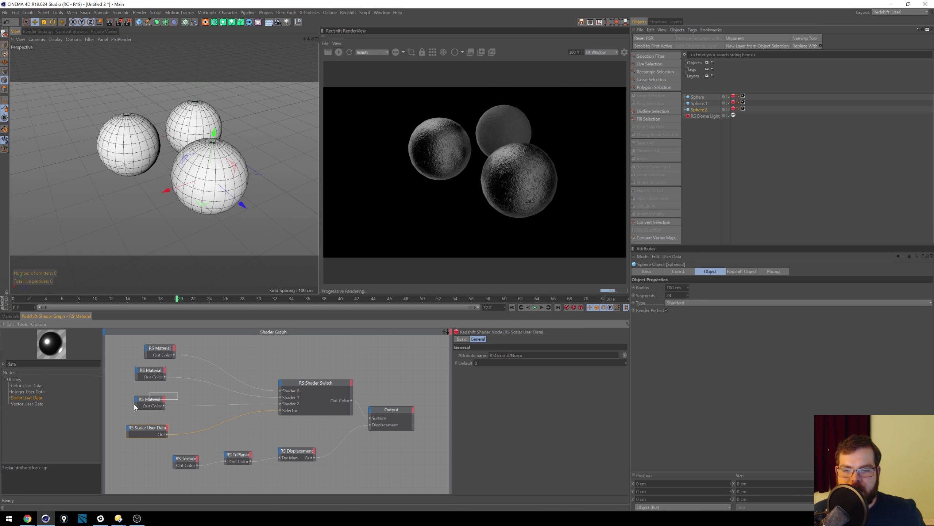
click(511, 362)
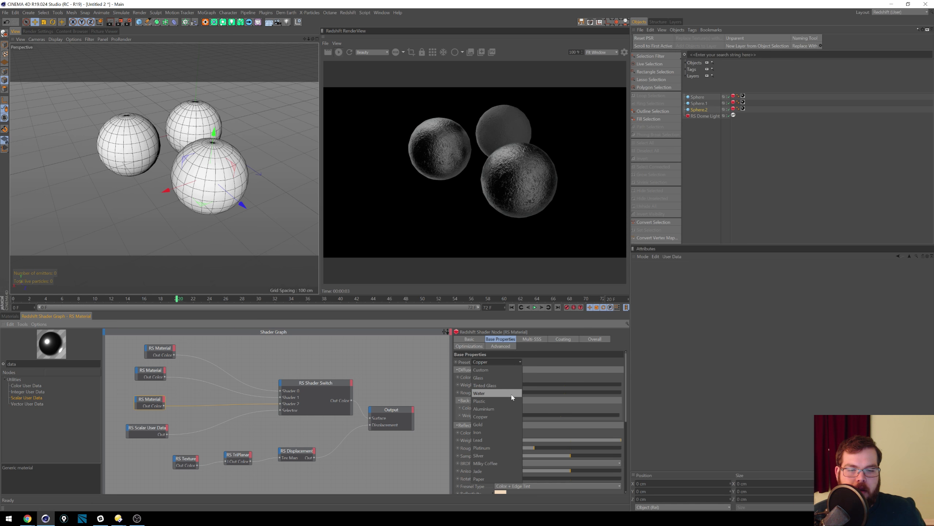
click(495, 379)
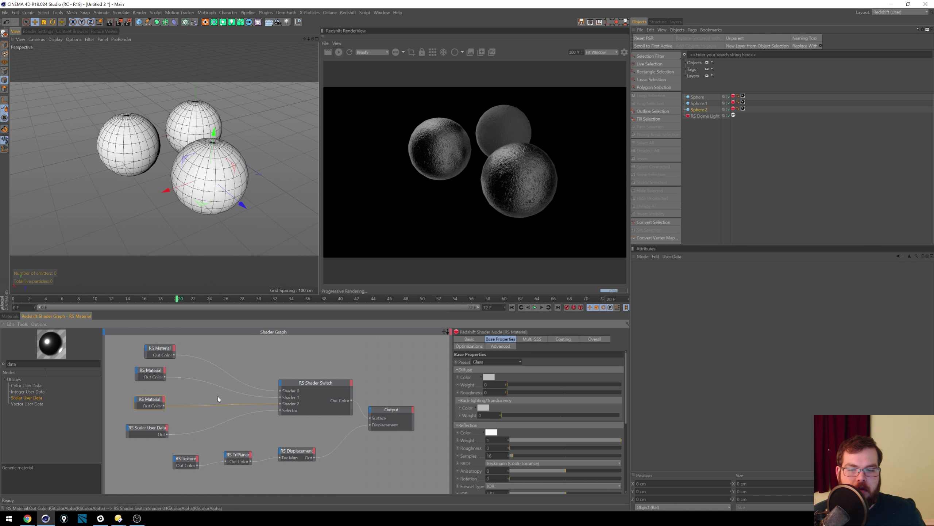
Step: Try the Glass material on the Shader Switch's Shader 1 input, and restore the second material to Shader 1 and Glass to Shader 2
drag(280, 403, 281, 397)
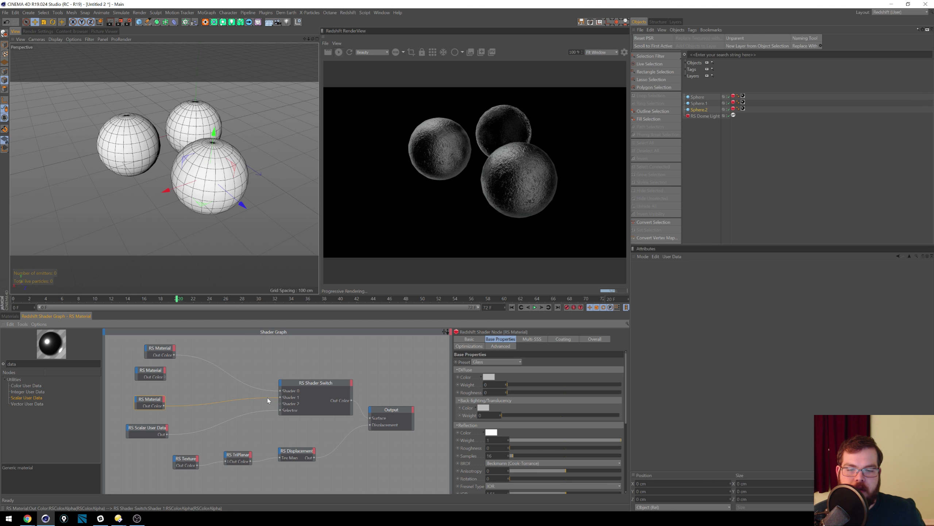
drag(279, 398, 277, 402)
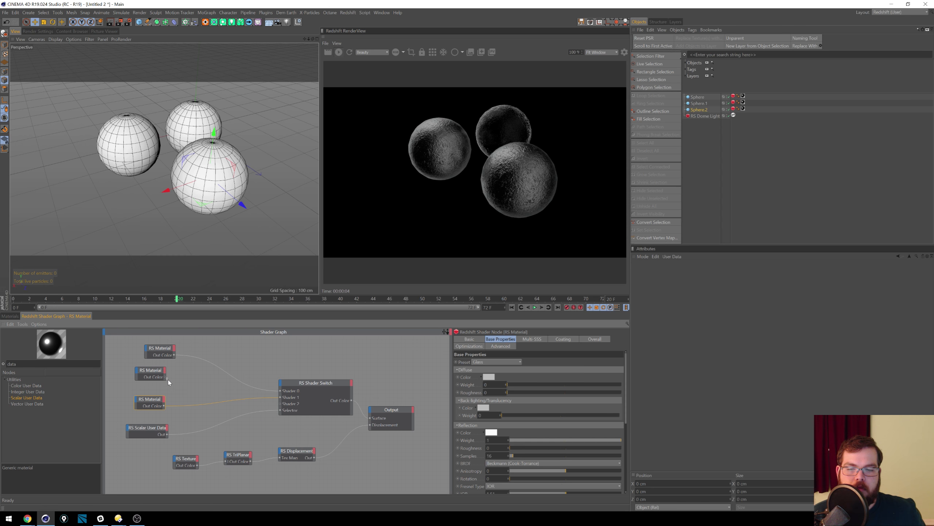
drag(165, 378, 281, 400)
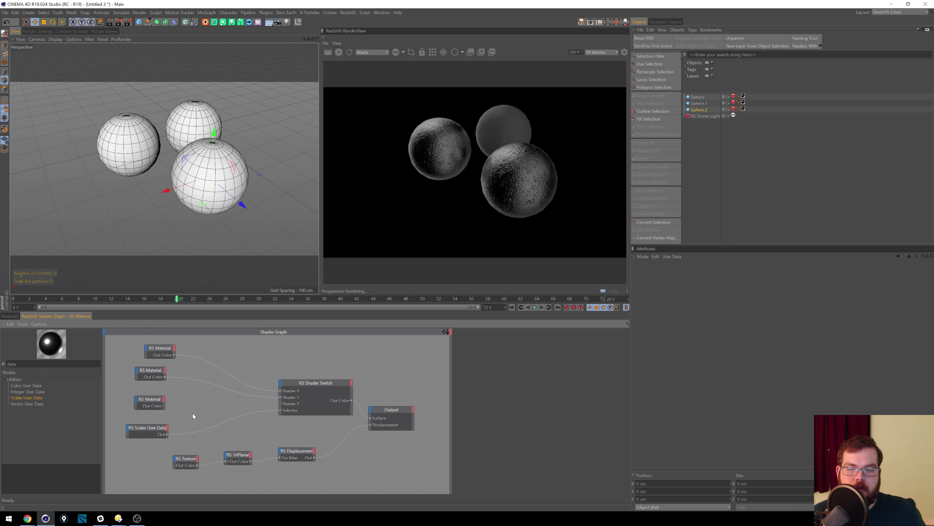
drag(165, 406, 281, 404)
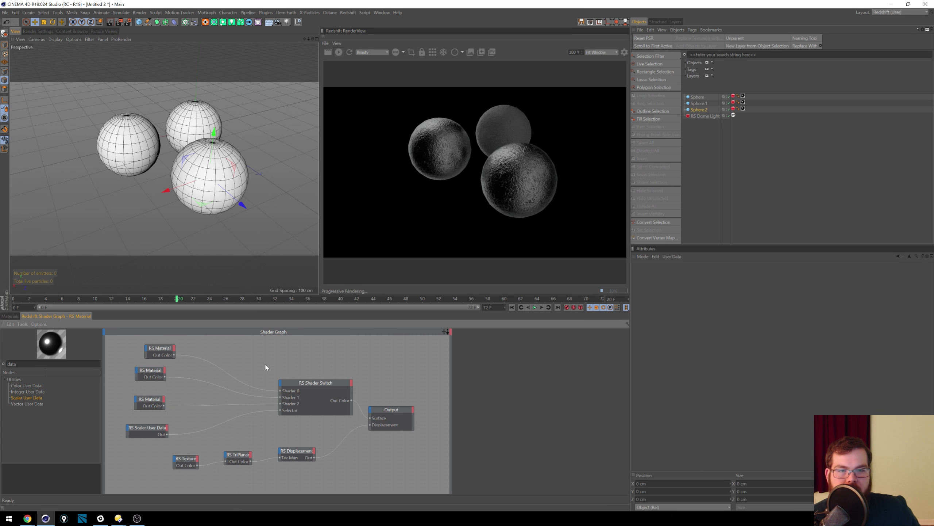
Step: Try MoGraph Index Ratio as the Scalar User Data node's attribute
drag(141, 427, 155, 423)
click(625, 364)
click(625, 361)
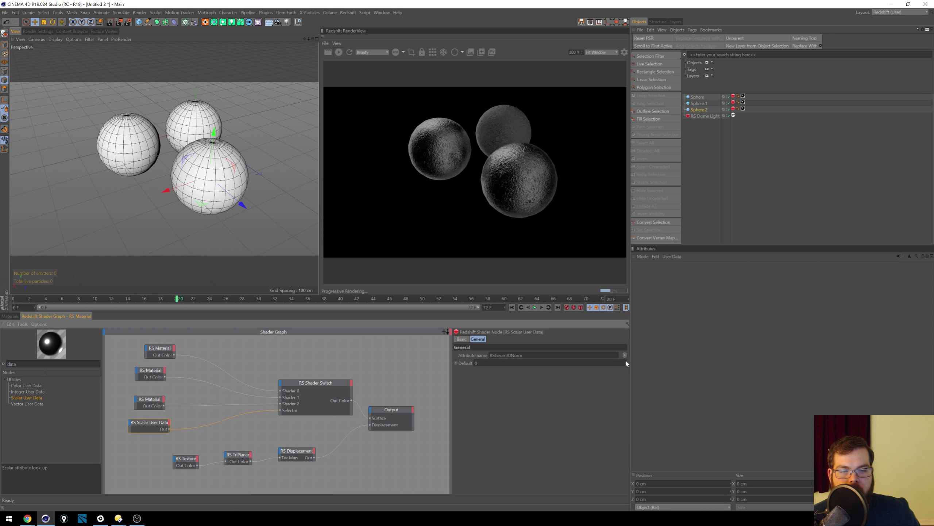
click(625, 355)
mouse_move(634, 362)
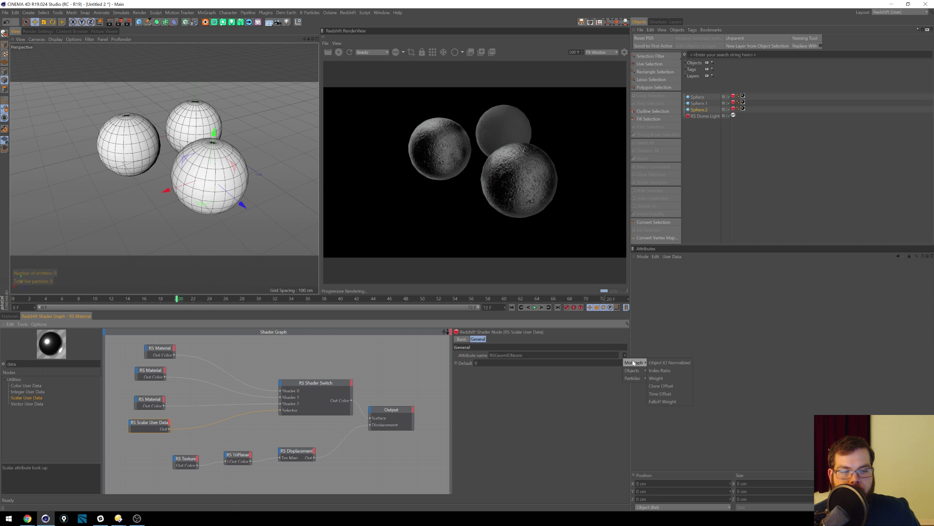
mouse_move(642, 381)
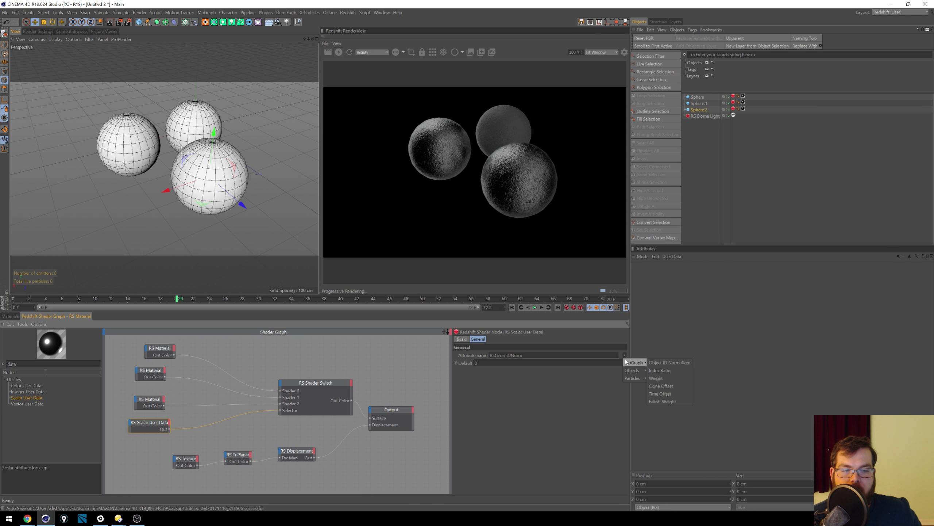
click(660, 370)
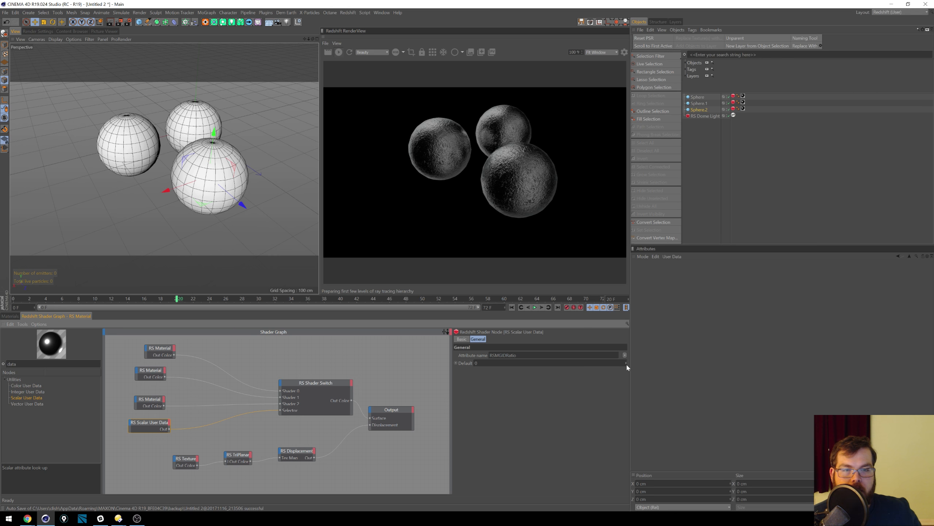
Step: Set the Scalar User Data node's attribute to MoGraph Object ID Normalized and refresh the render
mouse_move(635, 363)
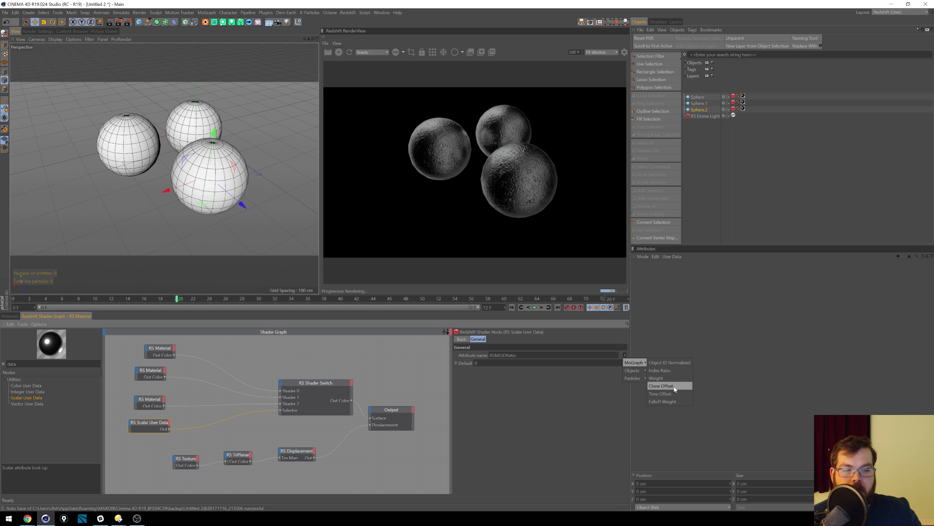
click(669, 363)
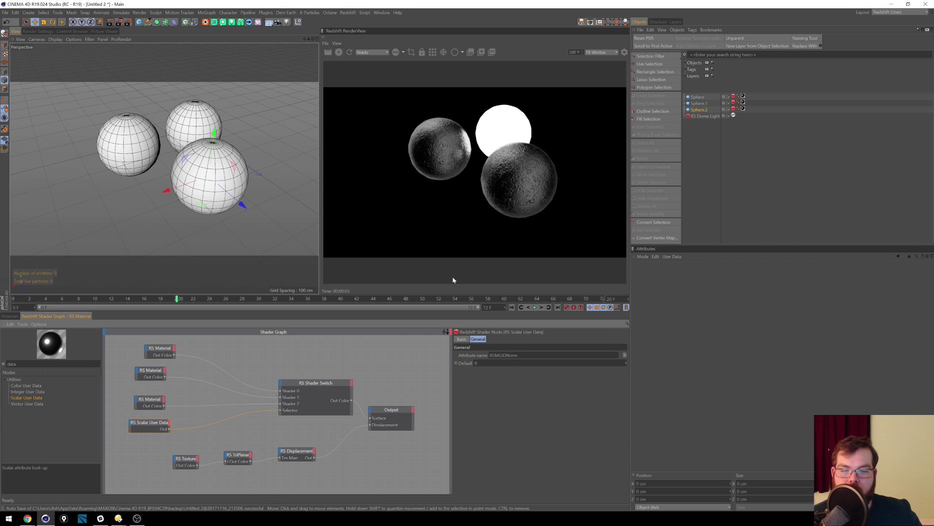
click(350, 53)
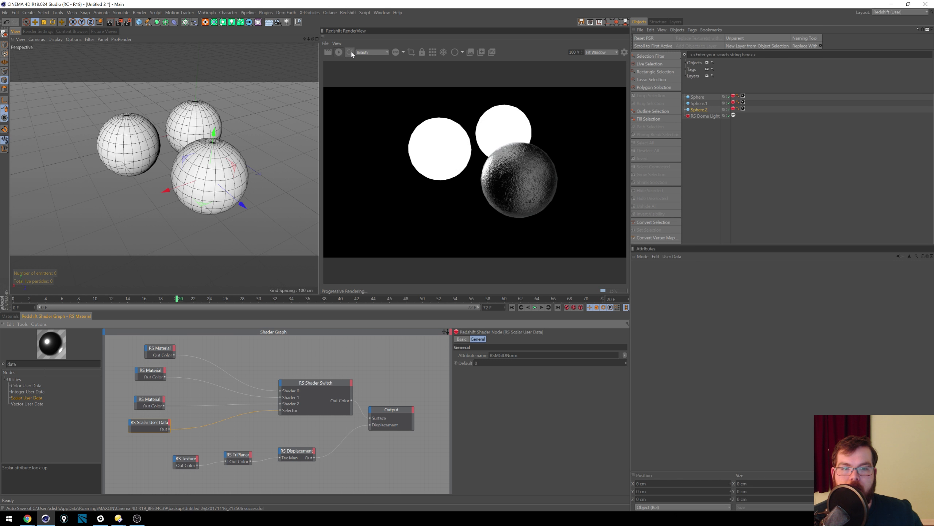
click(352, 55)
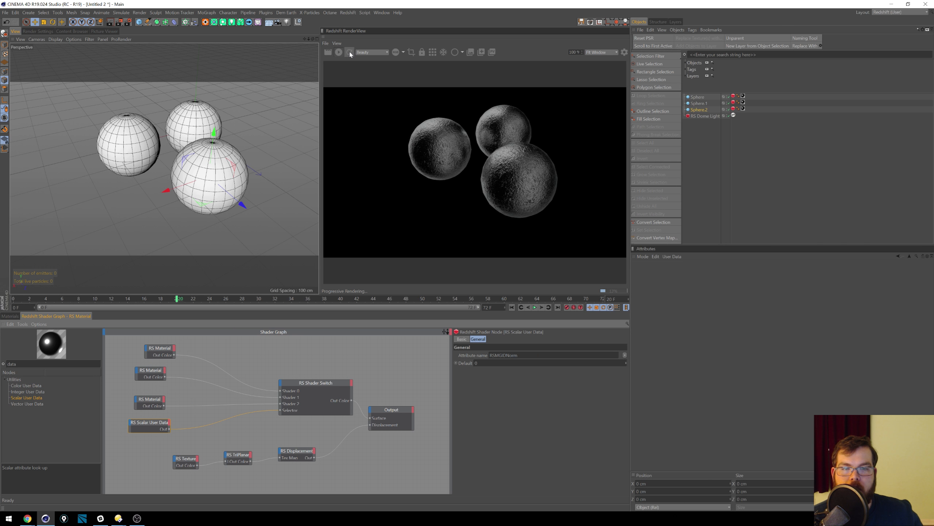
click(349, 53)
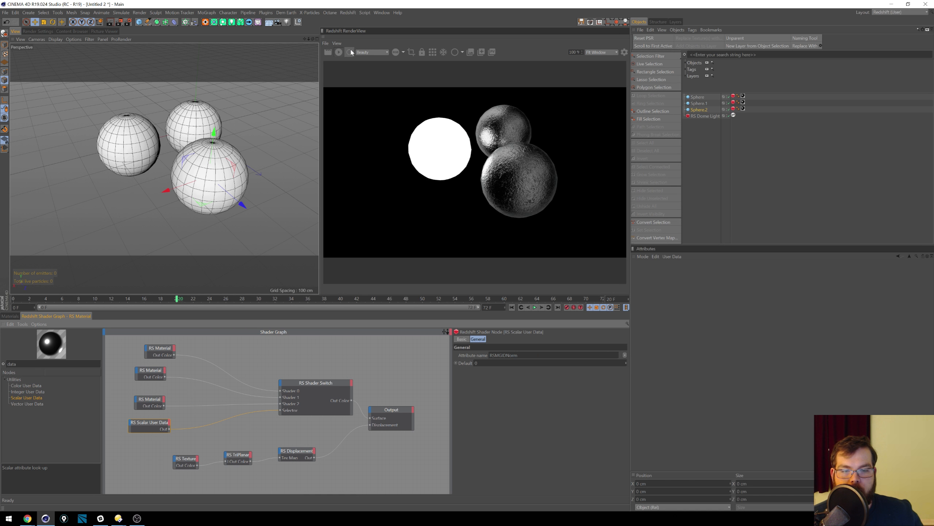
Step: Try driving the Shader Switch's Selector with a Vector User Data node, and delete that node
drag(27, 404, 135, 451)
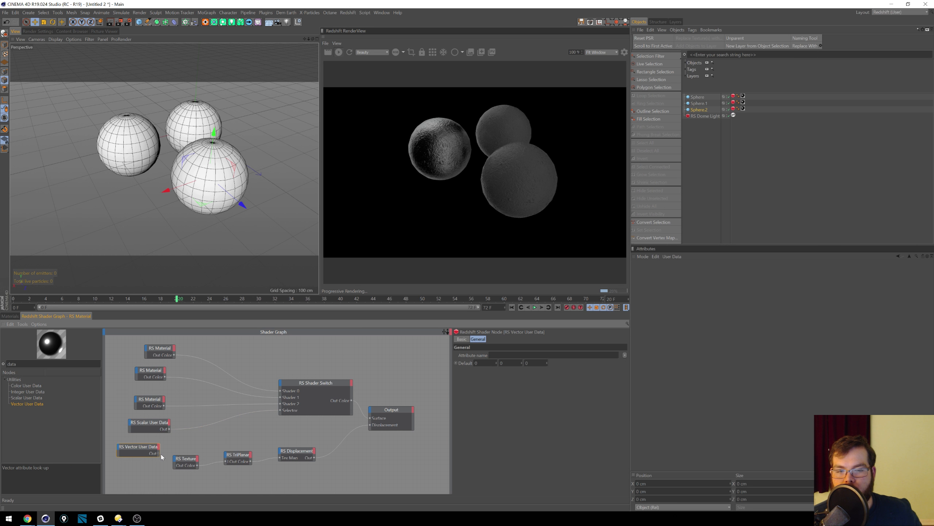
mouse_move(159, 453)
mouse_down()
mouse_move(273, 410)
mouse_move(162, 430)
mouse_move(157, 452)
mouse_up()
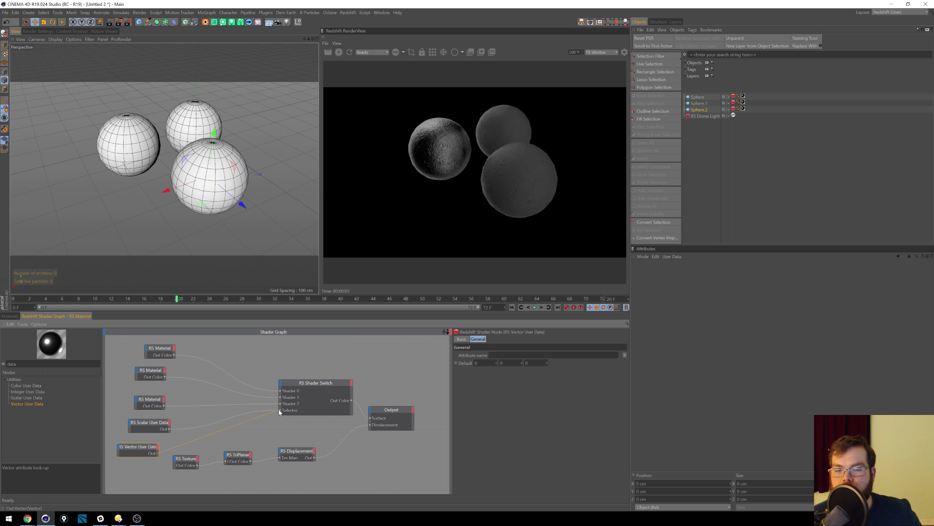
drag(282, 412, 281, 410)
click(624, 355)
mouse_move(639, 363)
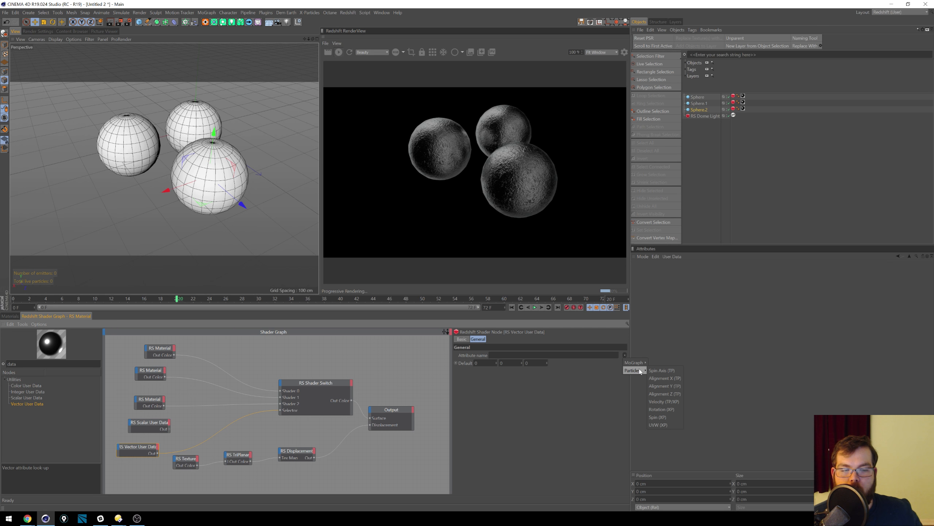
click(173, 458)
key(Delete)
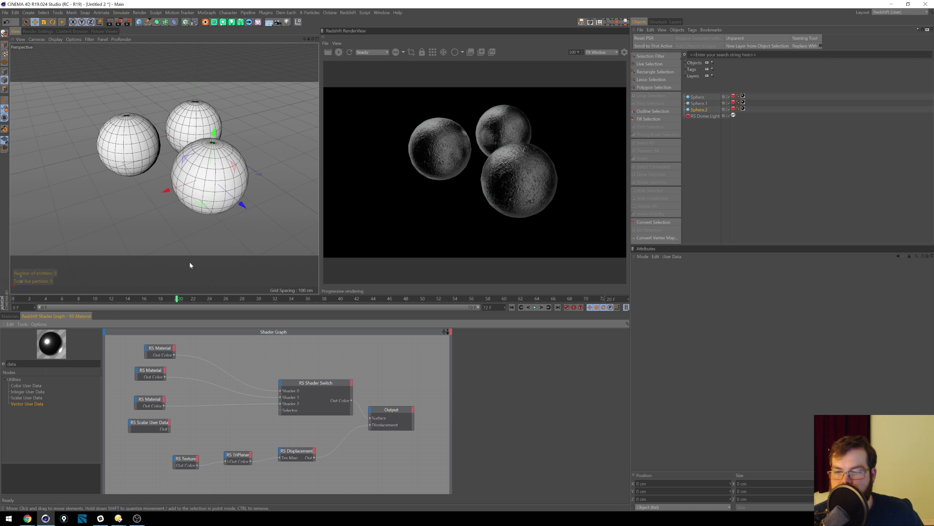
Step: Try driving the Shader Switch's Selector with a Color User Data node, and delete that node
drag(27, 385, 155, 459)
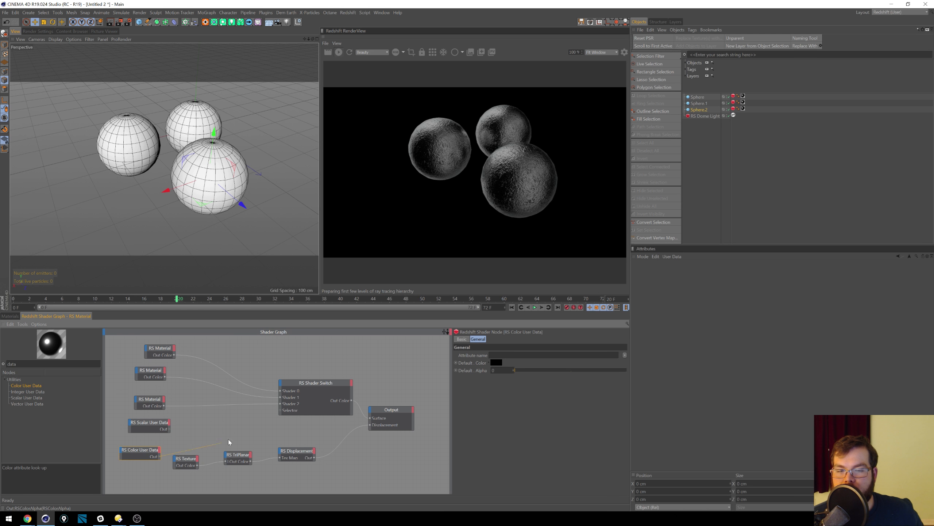
drag(269, 418, 280, 410)
drag(178, 446, 104, 461)
click(155, 451)
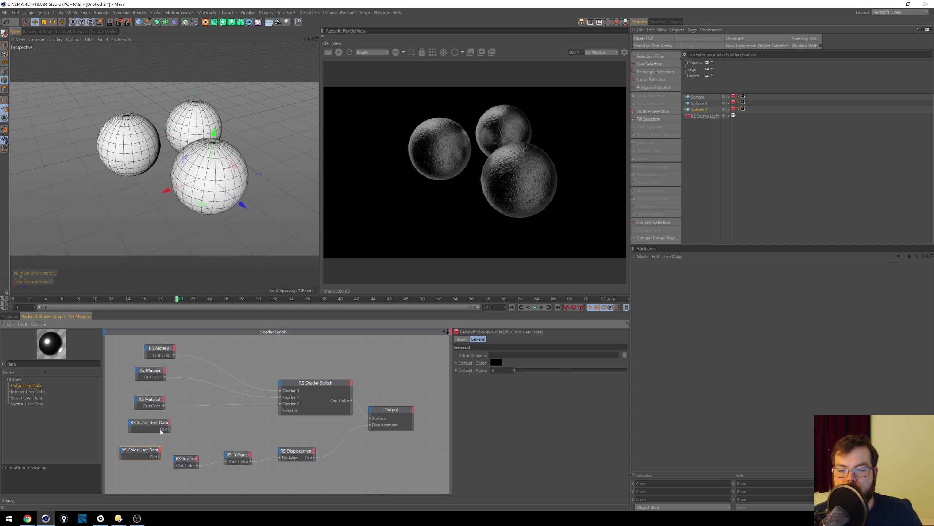
key(Delete)
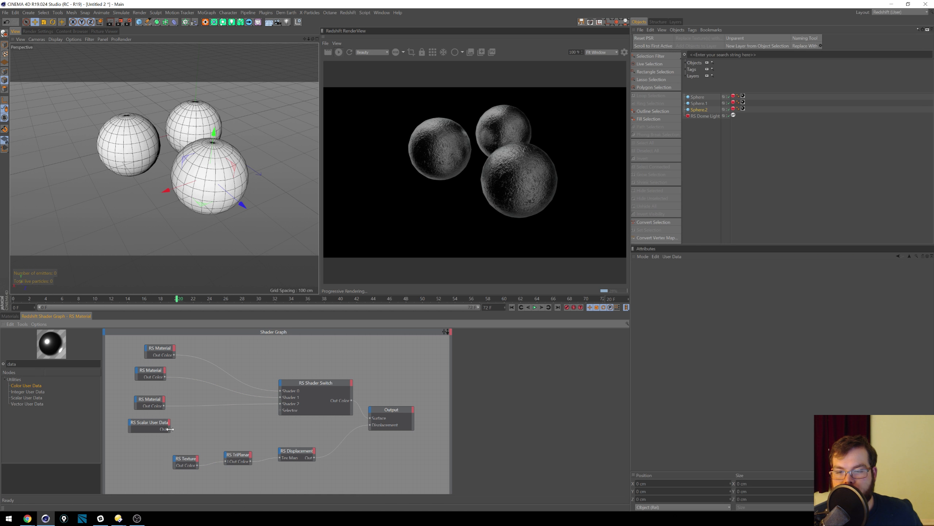
Step: Reconnect the Scalar User Data node to the Shader Switch's Selector and check its available attribute options
drag(169, 430, 283, 414)
click(162, 428)
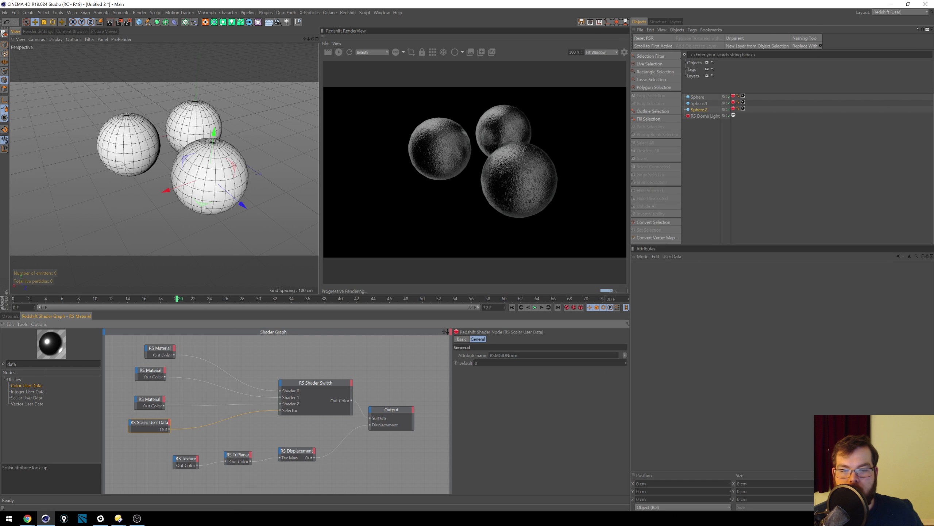
click(625, 355)
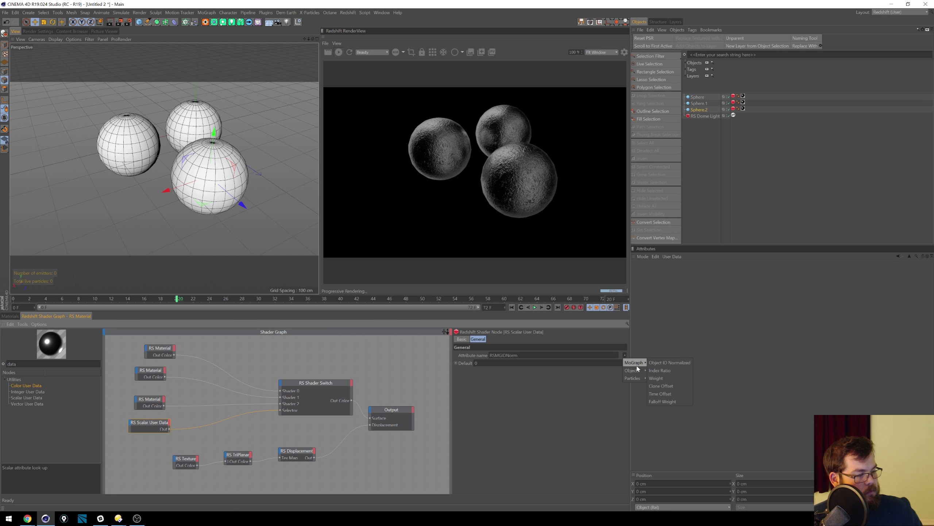
click(593, 381)
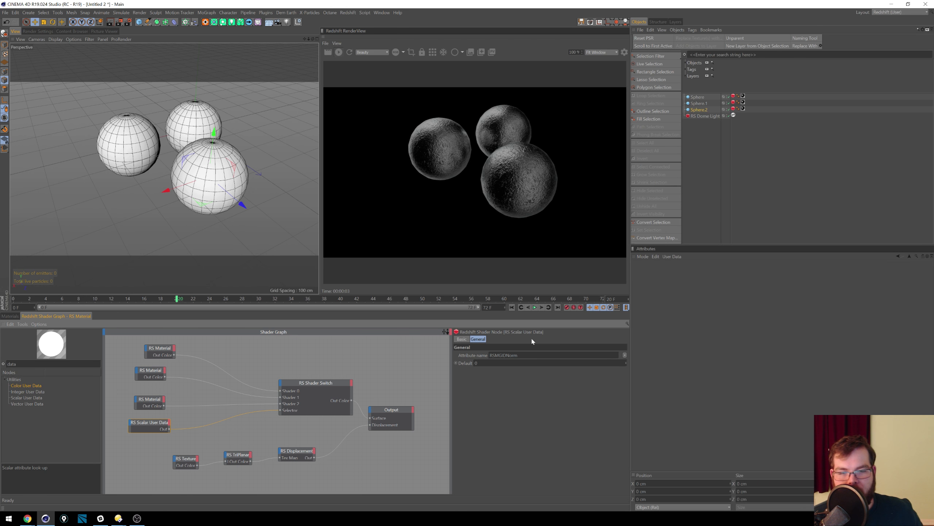
Step: Refresh the render and set the Scalar User Data node's Default to 0
click(349, 52)
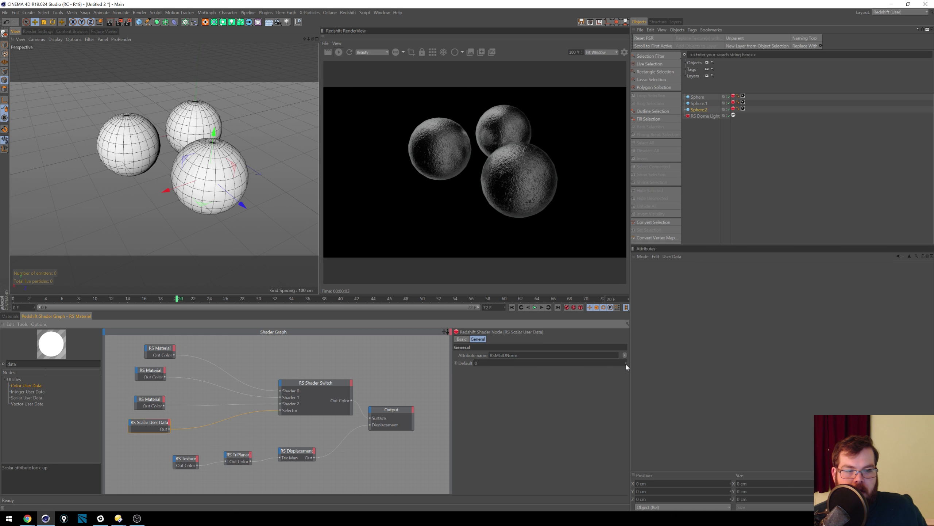
drag(488, 363, 406, 312)
text(0)
key(Return)
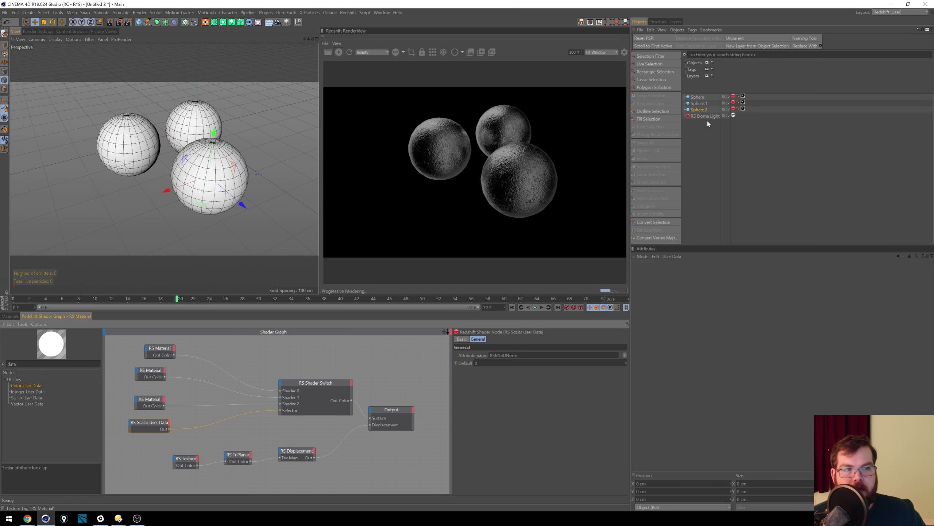
Step: Switch the scalar attribute to Index Ratio and back to Object ID Normalized, and refresh the render several times
mouse_move(635, 363)
click(664, 370)
click(625, 354)
click(664, 360)
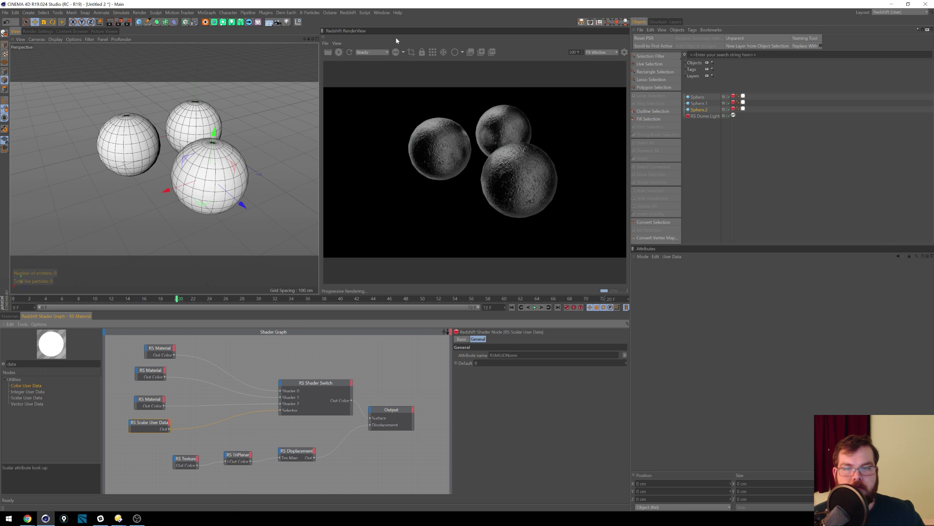
click(349, 53)
click(350, 54)
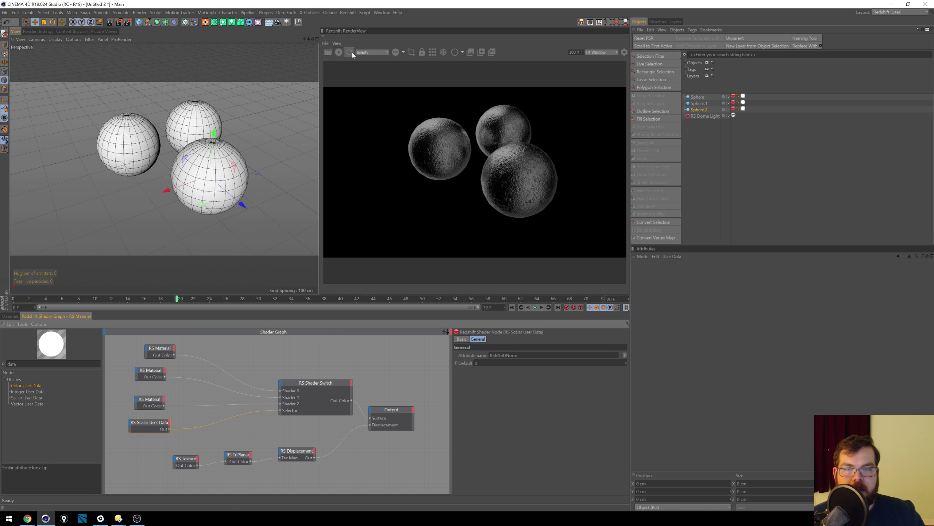
click(349, 54)
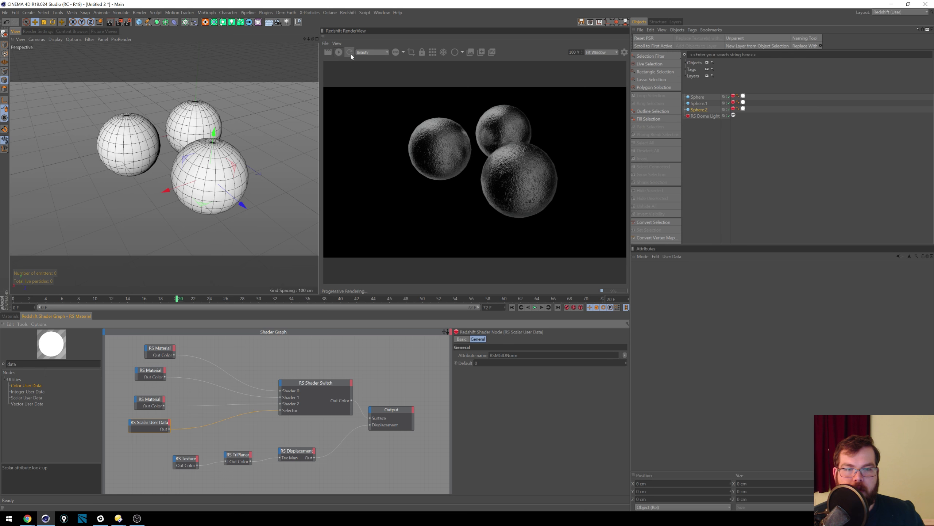
click(349, 53)
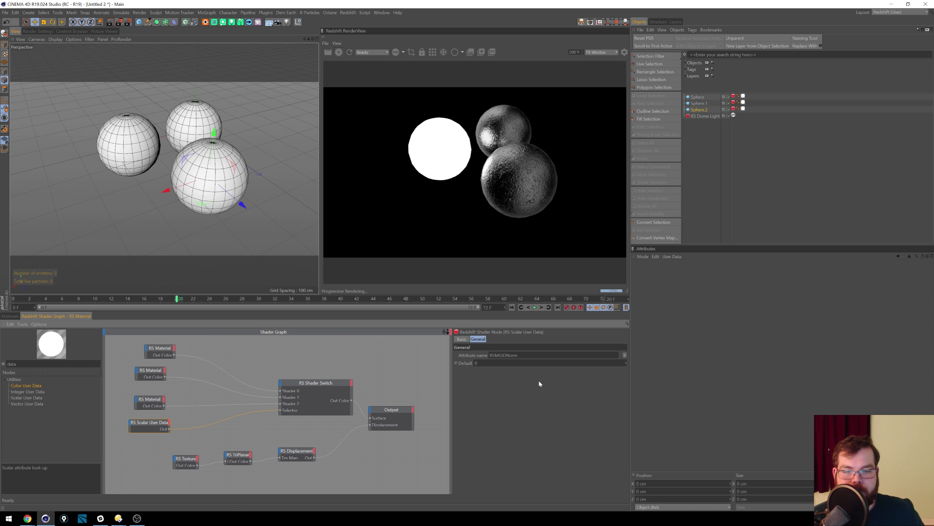
Step: Review the Shader Switch node's settings and search the node list for "swit"
click(316, 405)
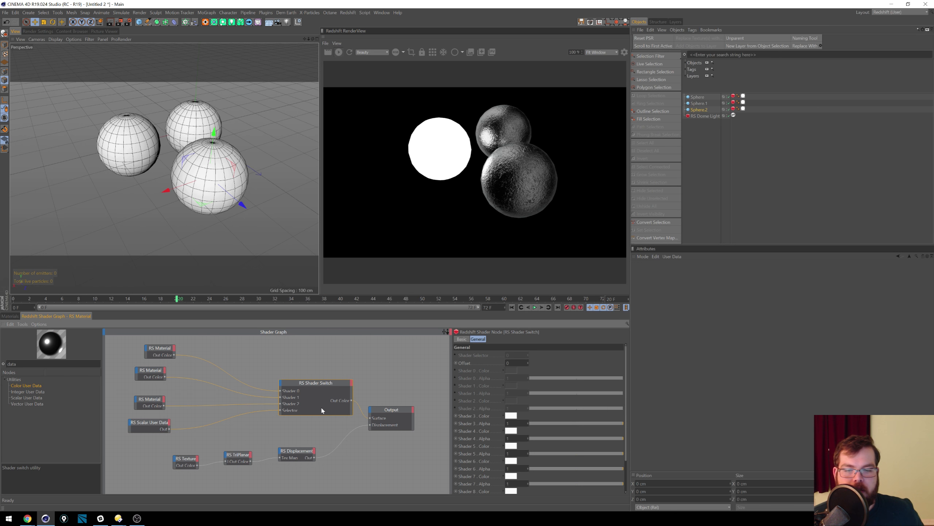
mouse_move(625, 354)
mouse_down()
mouse_move(630, 395)
mouse_move(630, 338)
mouse_up()
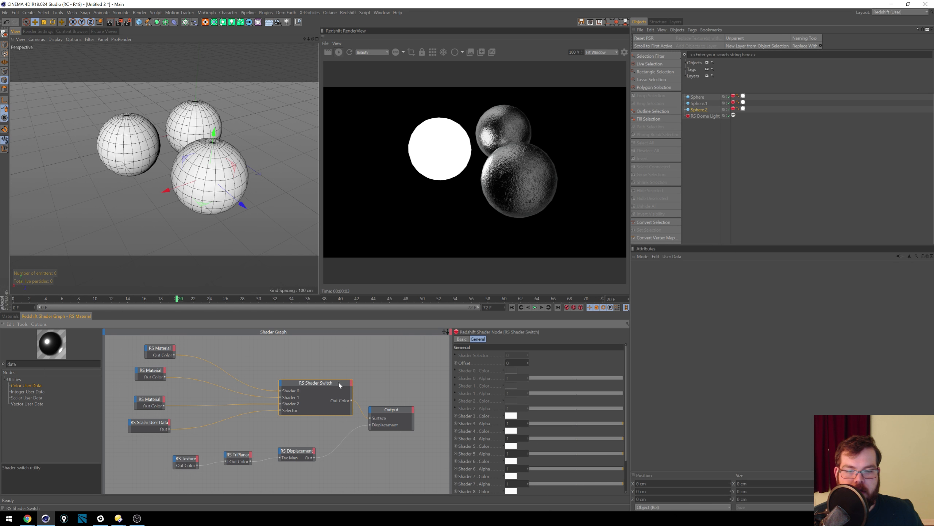
drag(22, 363, 1, 343)
text(swit)
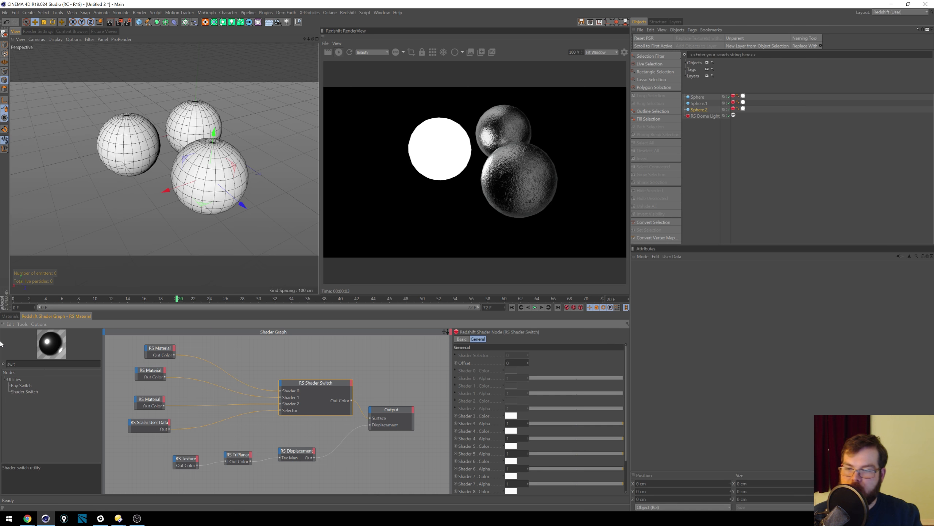
Step: Try a Ray Switch node in the shader graph, look at its settings and remove it again
drag(27, 385, 253, 370)
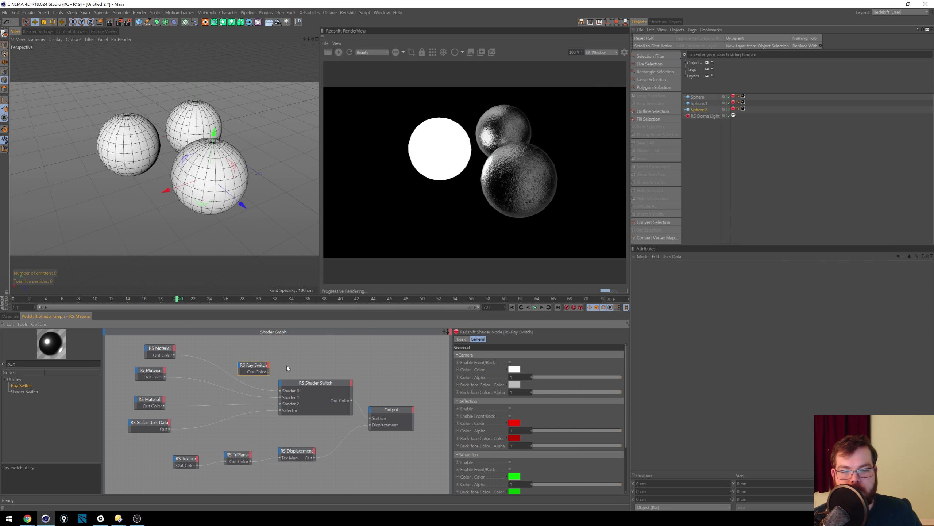
drag(253, 364, 290, 353)
mouse_move(627, 409)
mouse_down()
mouse_move(630, 464)
mouse_move(626, 401)
mouse_up()
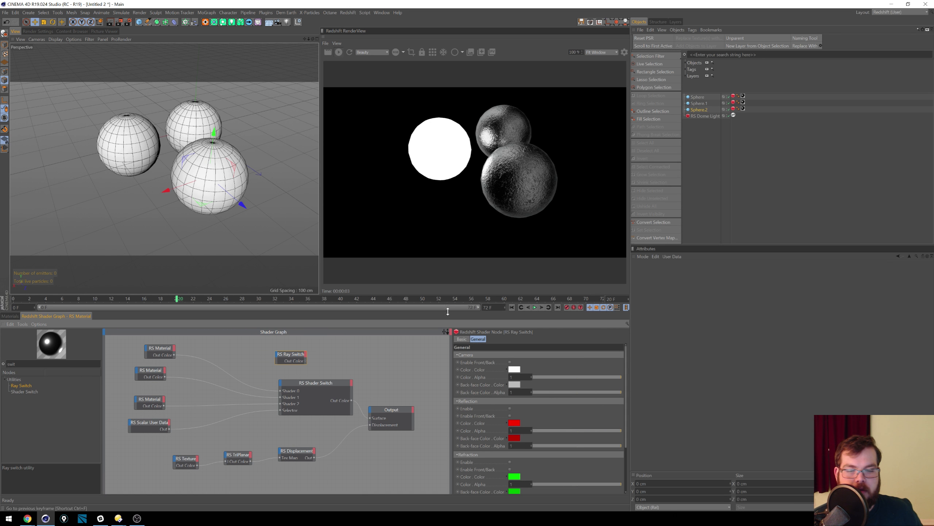
drag(314, 352, 248, 383)
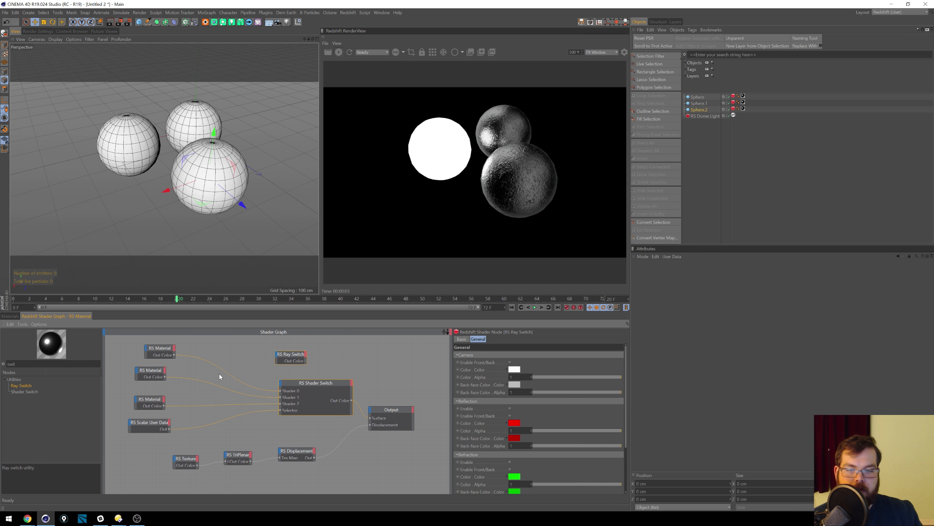
key(Delete)
key(ctrl+z)
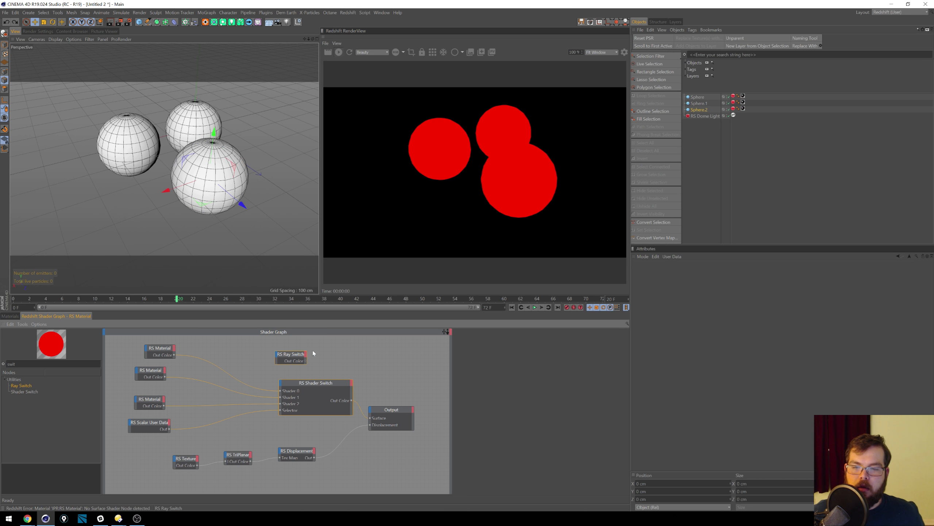
click(313, 351)
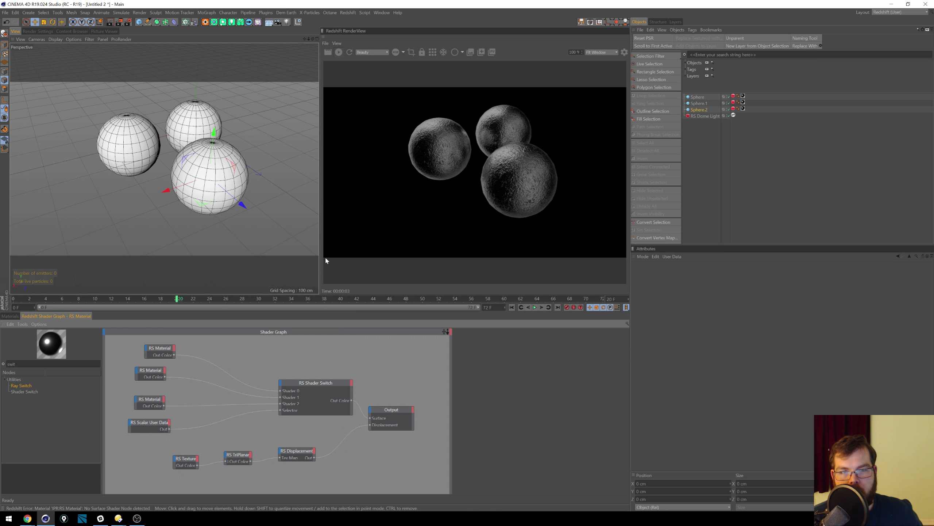
Step: Move the RS Shader Switch node further from the Output node and set its Offset to 0
click(316, 383)
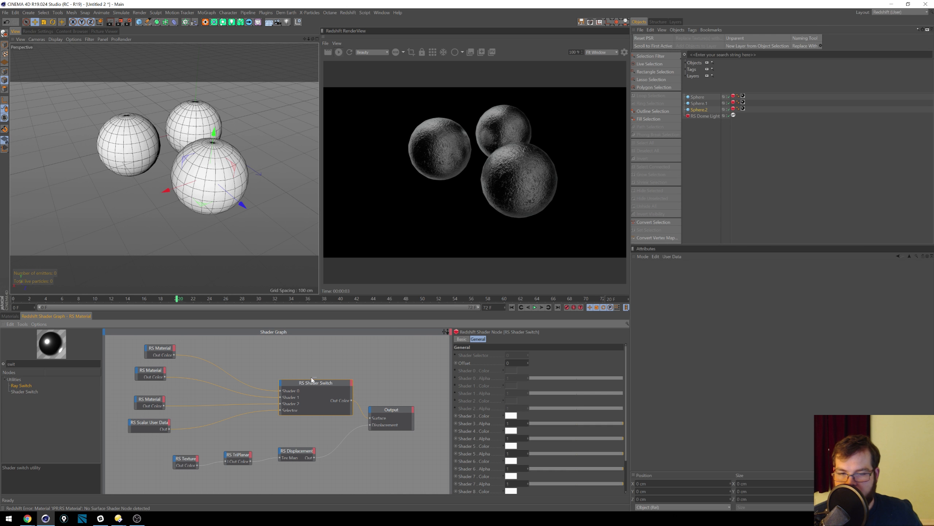
drag(302, 378, 270, 361)
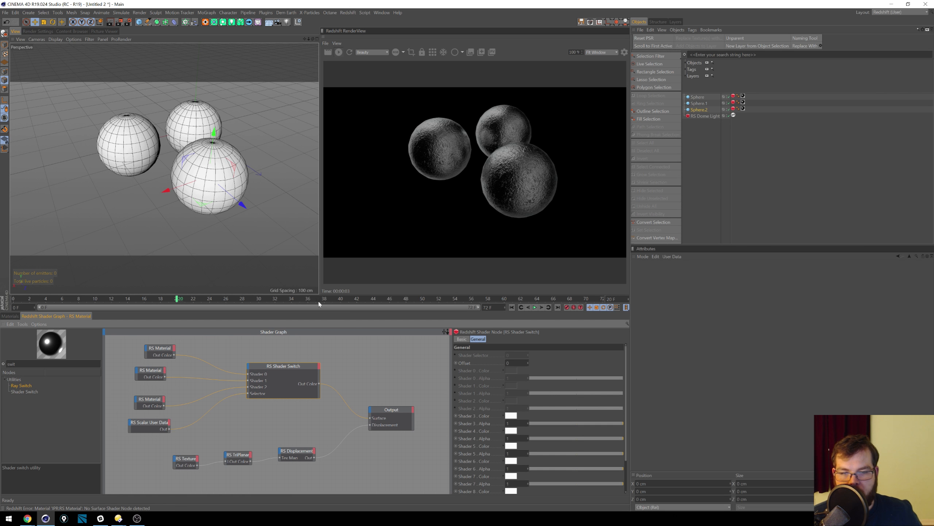
scroll(529, 362, down, 1)
drag(529, 357, 393, 307)
text(0)
key(Return)
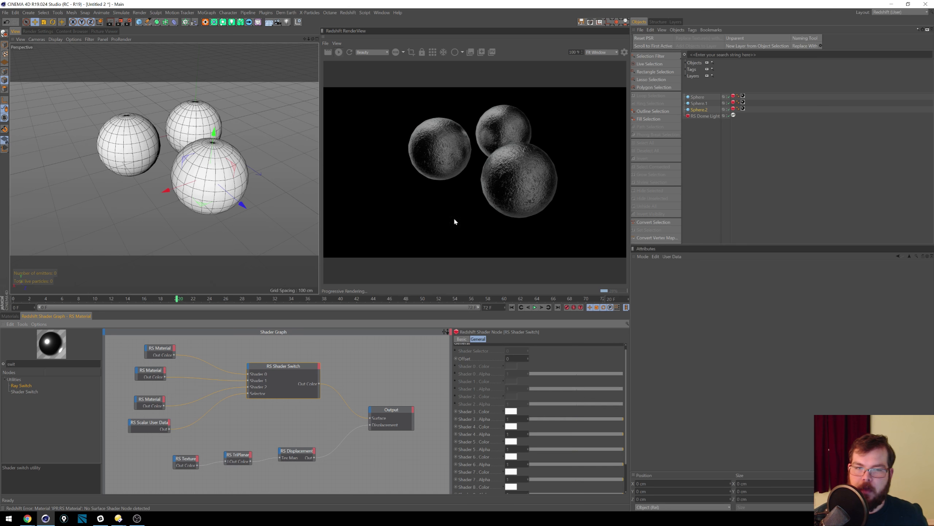
Step: Delete all three spheres from the scene, keeping the RS Dome Light
click(17, 317)
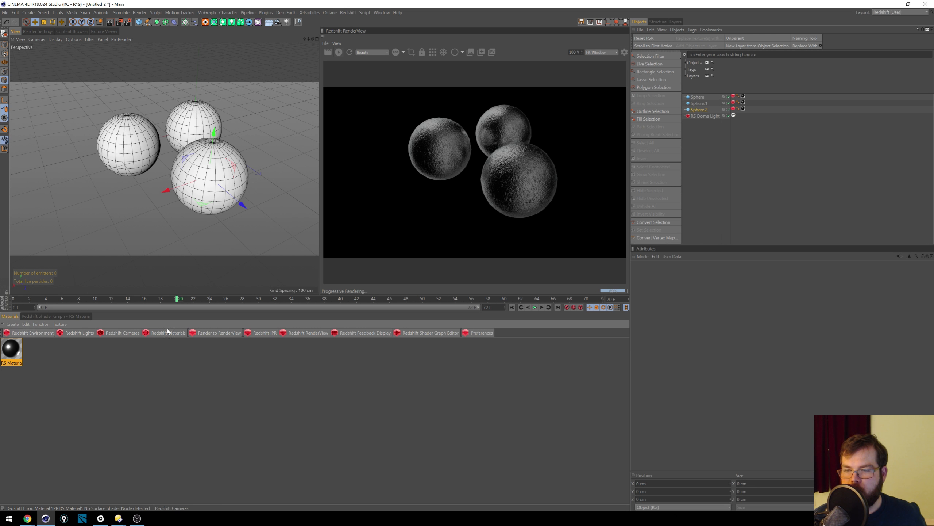
click(700, 97)
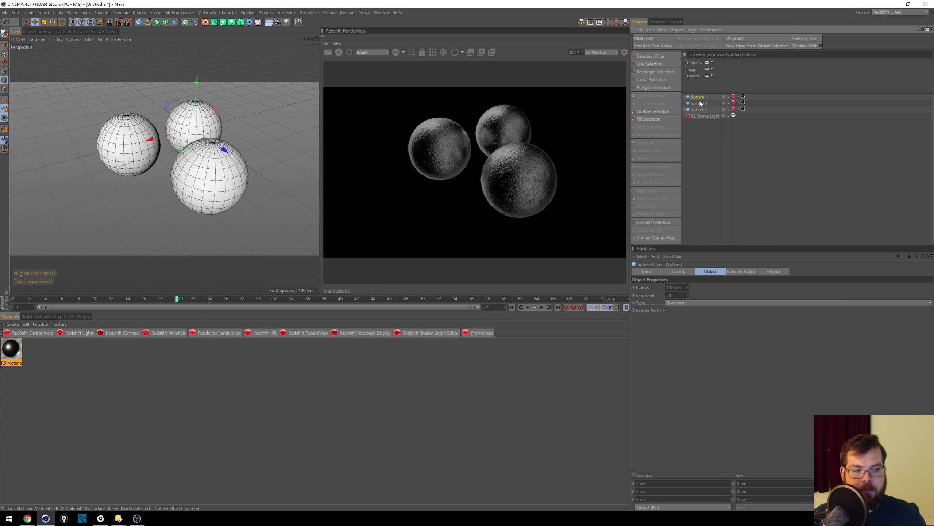
shift+click(690, 109)
key(Delete)
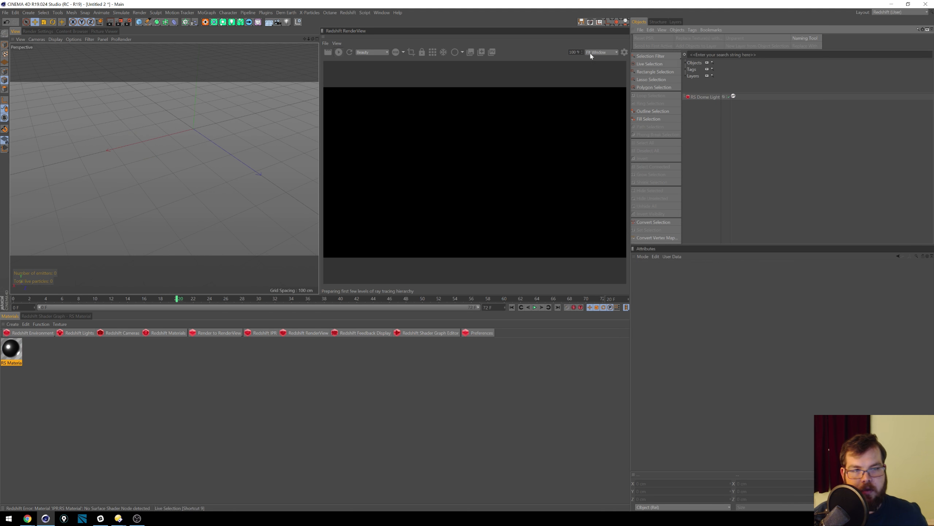
Step: Add an X-Particles system to the scene and create an emitter in its Emitters folder
click(309, 12)
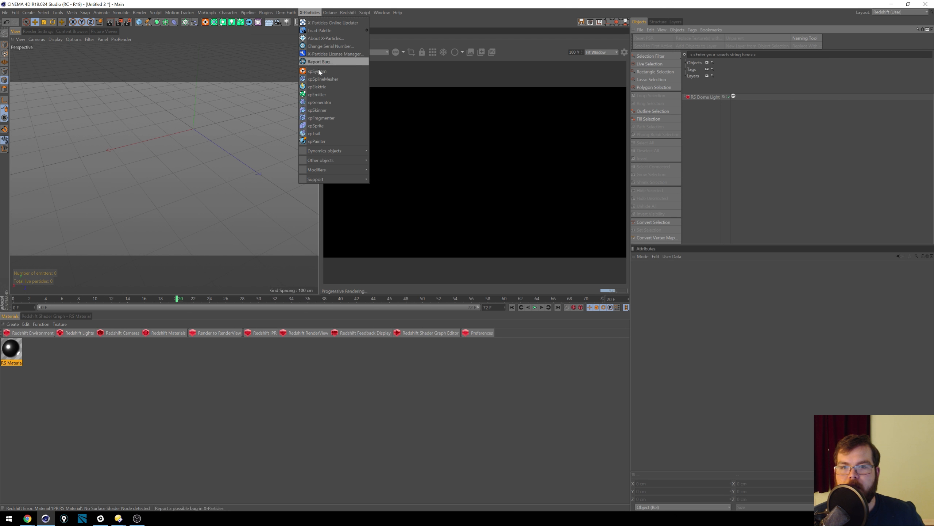
click(324, 75)
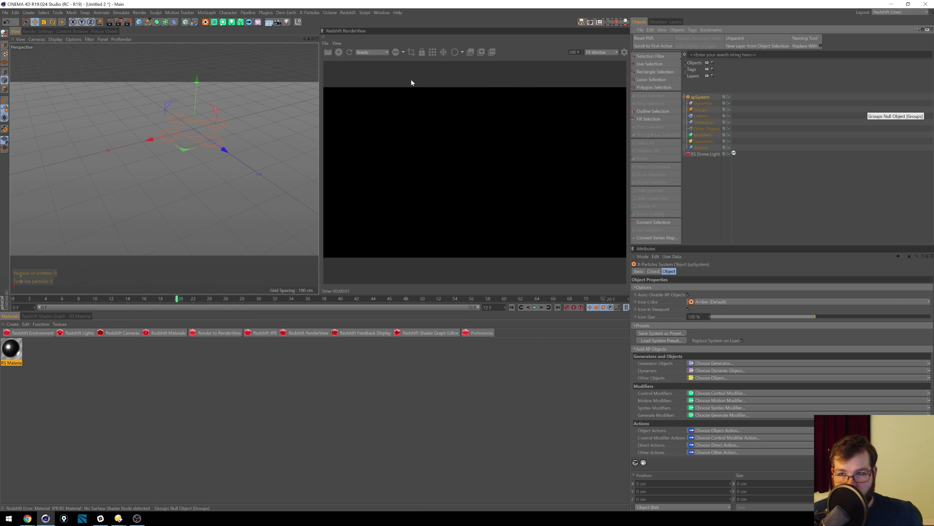
alt+middle_drag(152, 145, 142, 166)
alt+right_drag(162, 149, 182, 148)
alt+middle_drag(183, 150, 126, 171)
alt+drag(145, 170, 161, 143)
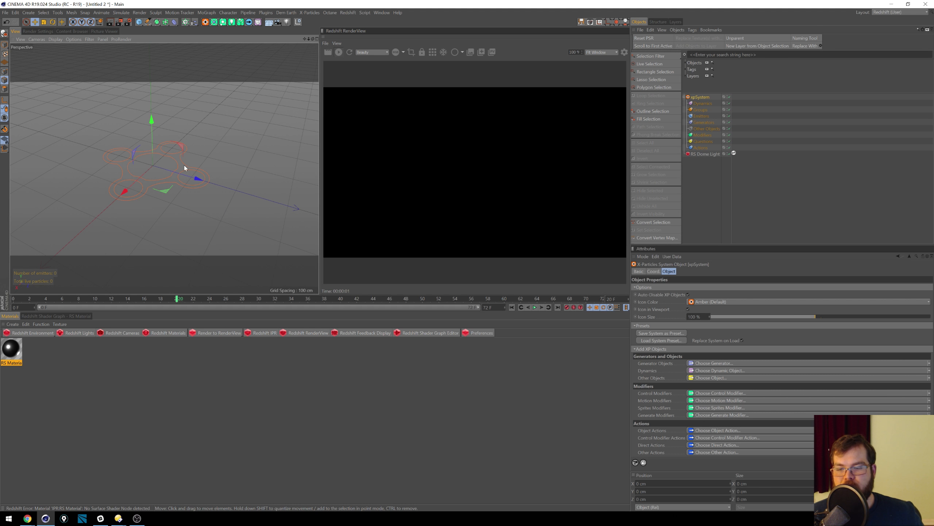
alt+drag(144, 165, 128, 144)
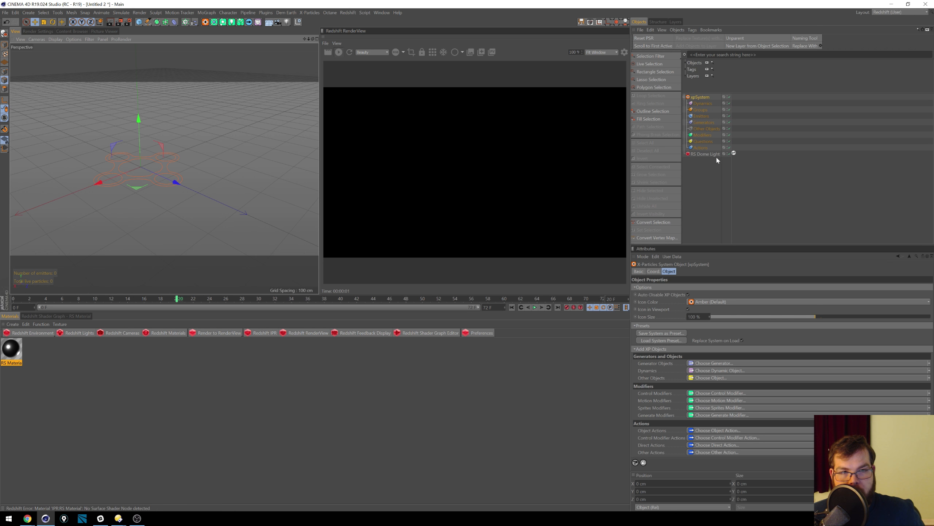
click(701, 116)
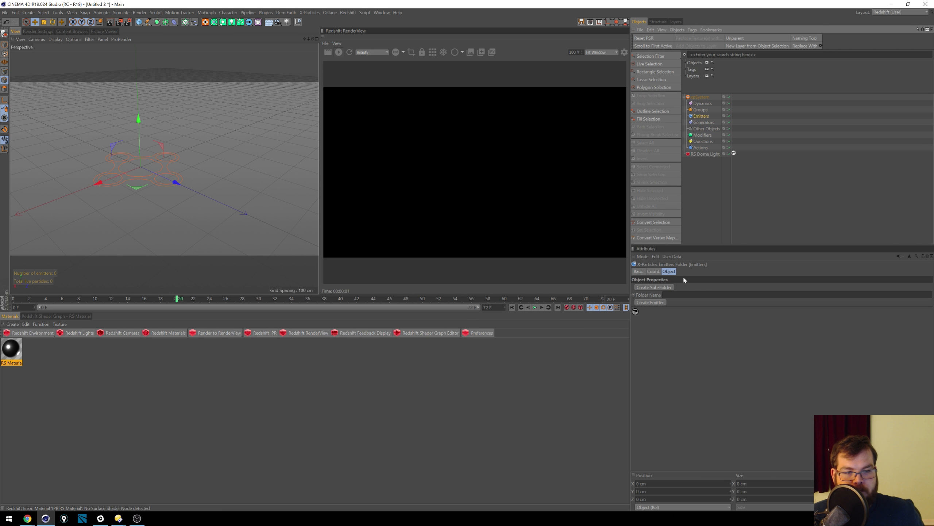
click(659, 303)
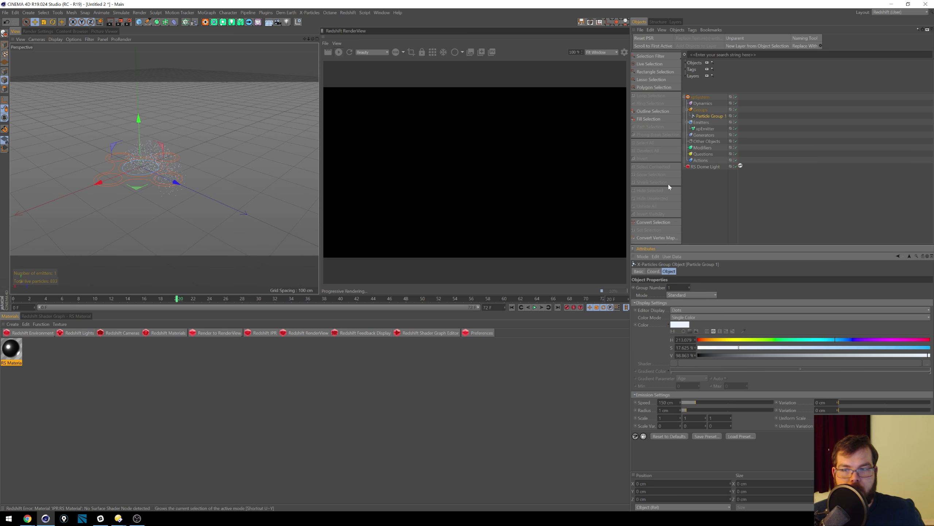
Step: Return to the shader graph and check the attribute categories offered by the RS Scalar User Data node
click(51, 315)
click(276, 376)
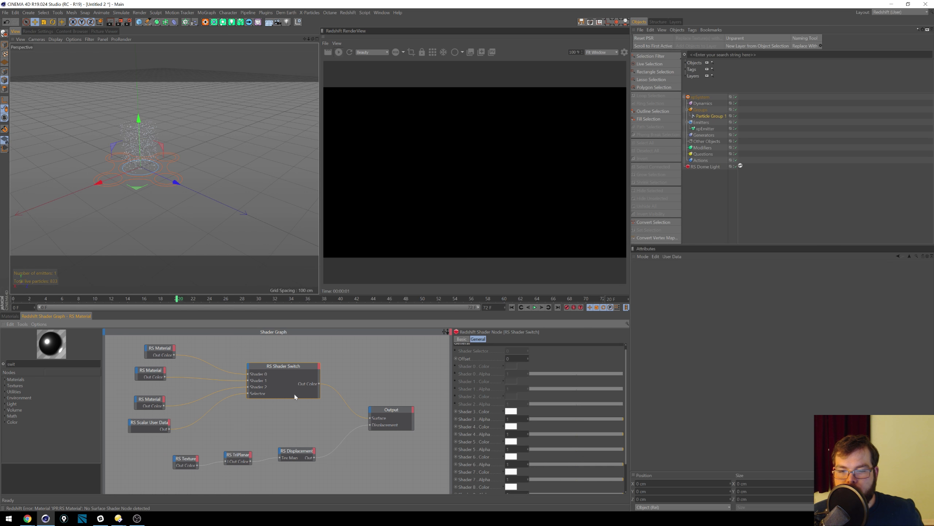
click(156, 423)
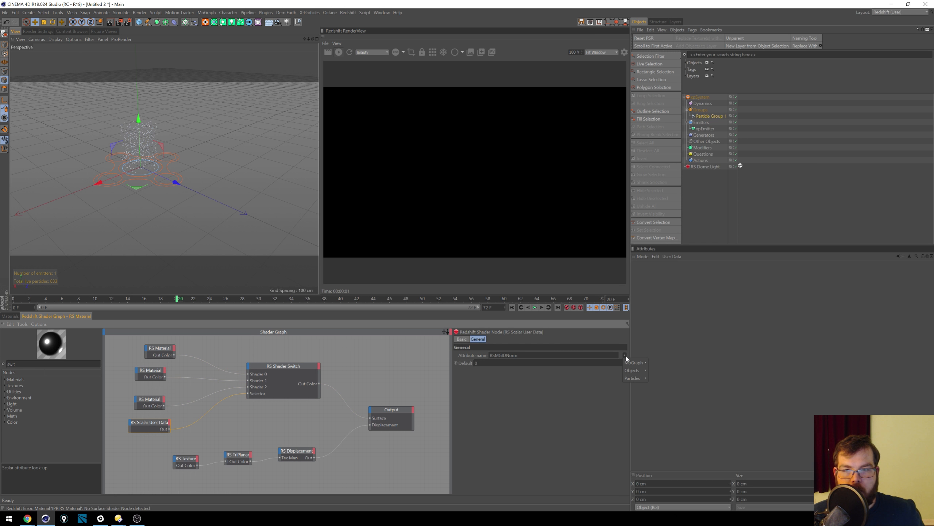
Step: Add a Redshift Object tag to the xpEmitter and set its particle mode to Sphere Instances
right_click(710, 129)
mouse_move(748, 138)
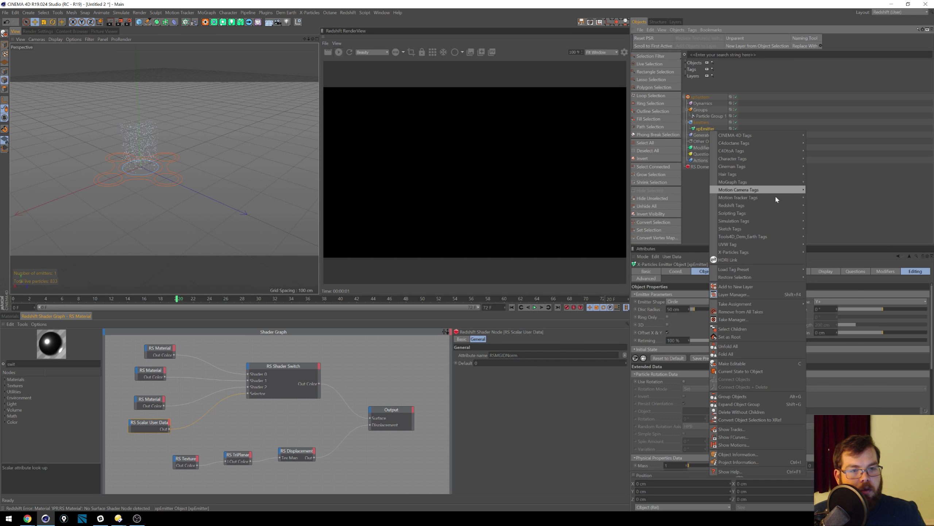
mouse_move(791, 205)
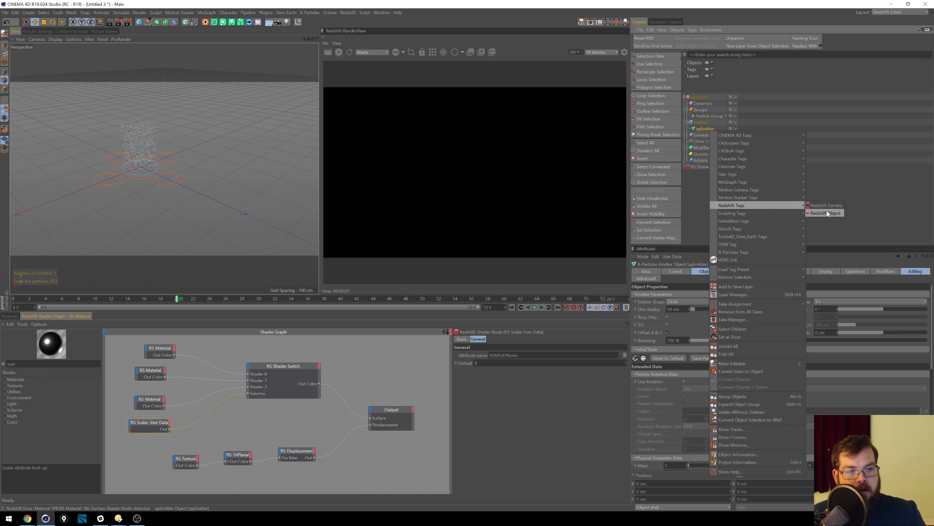
click(823, 213)
click(668, 271)
click(692, 287)
click(699, 302)
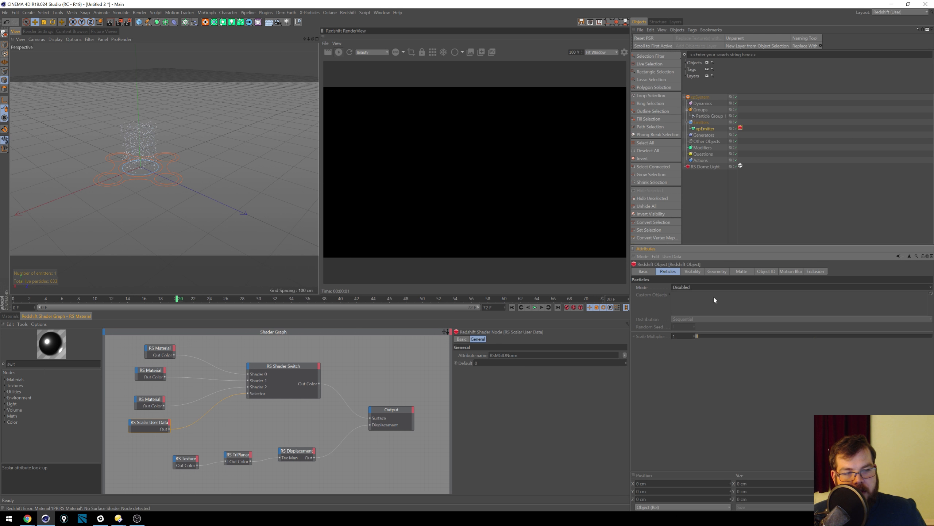
click(693, 287)
click(691, 311)
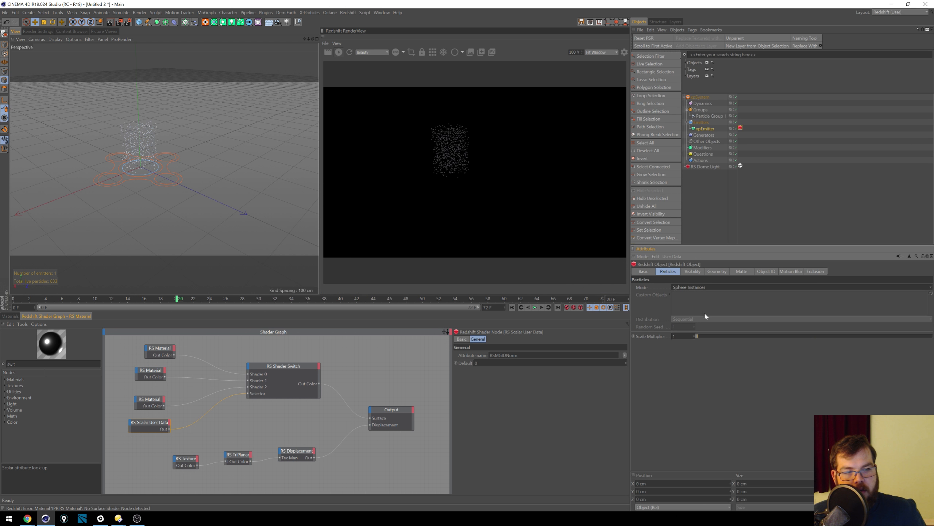
Step: Apply the RS Material to the xpEmitter and inspect the rendered particles up close
click(10, 315)
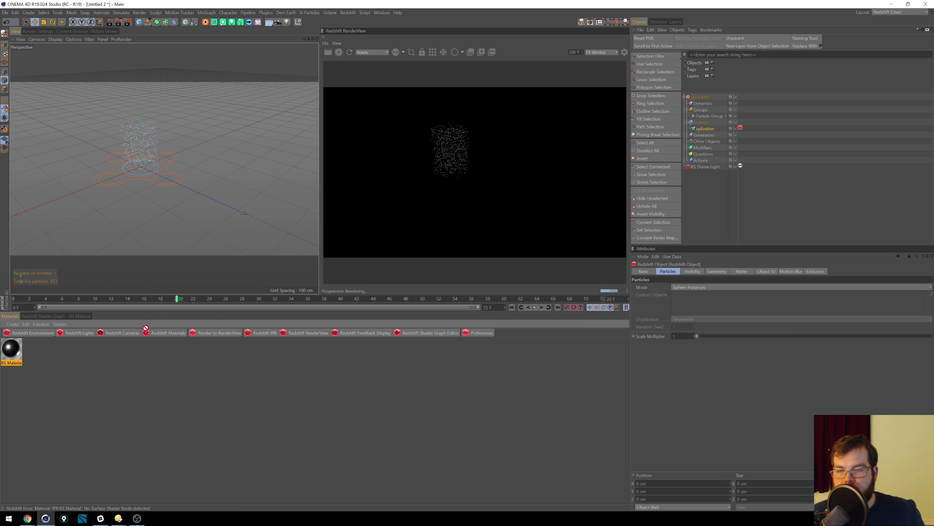
drag(146, 327, 694, 131)
scroll(101, 178, up, 3)
scroll(138, 172, up, 5)
scroll(187, 191, up, 2)
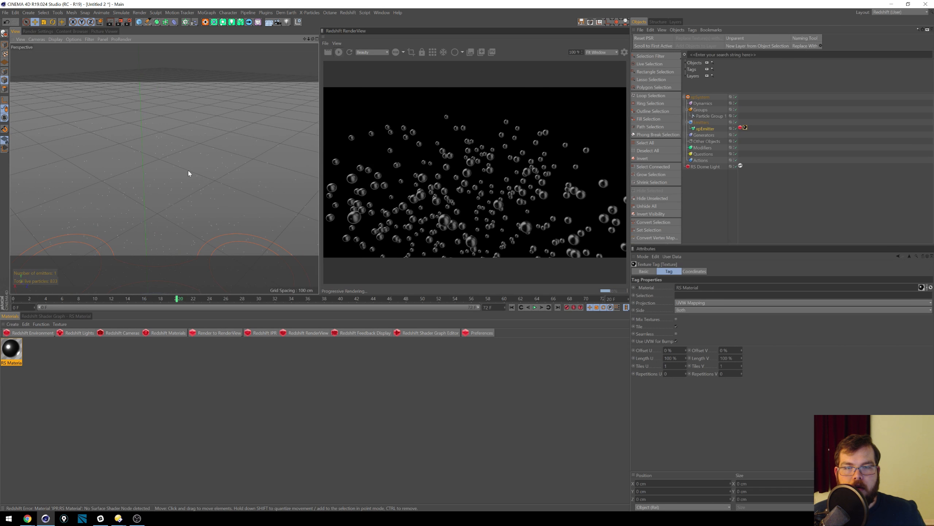
scroll(193, 174, down, 3)
Step: Set Particle Group 1's emission Scale to 3, 3, 3 and its scale variation to 2, 2, 2
click(710, 116)
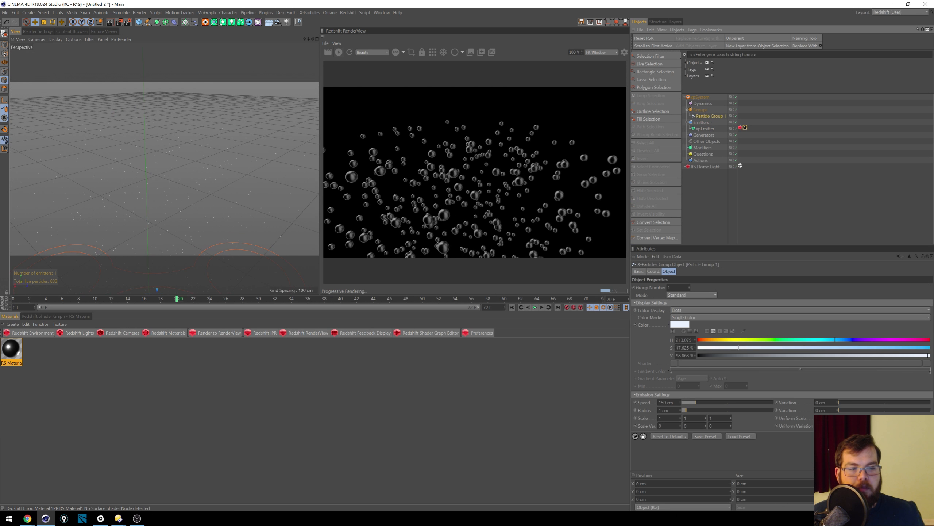
drag(666, 418, 612, 415)
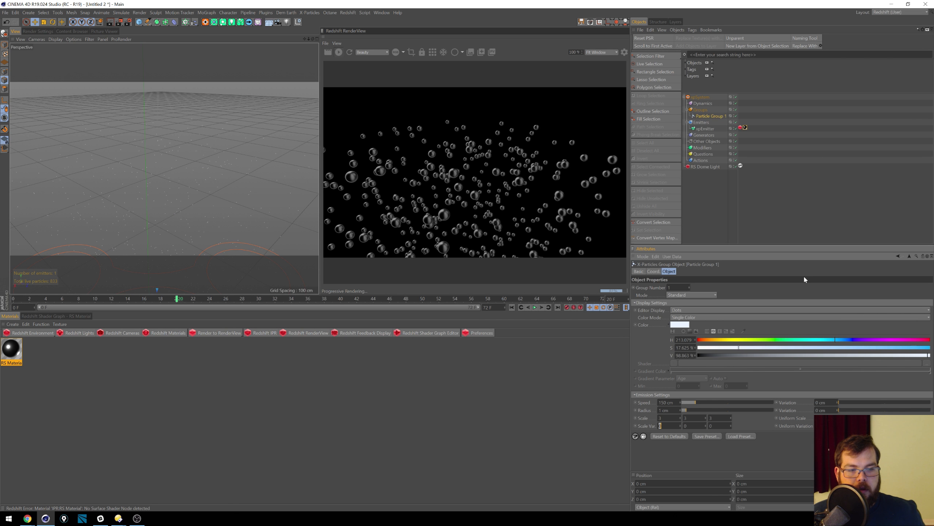
text(2)
key(Tab)
text(2)
key(Tab)
text(2)
key(Return)
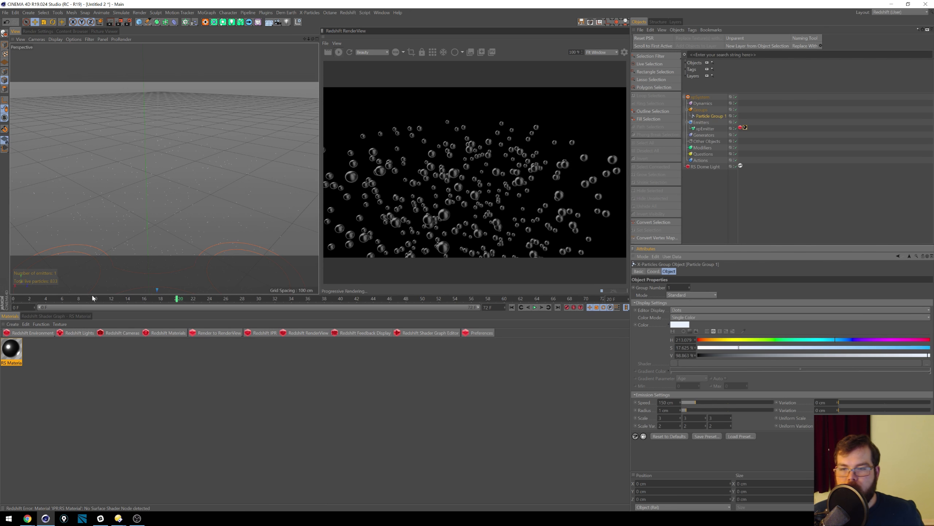
Step: Replay the particle simulation from frame 0 and stop it at about frame 19
drag(21, 298, 5, 299)
click(535, 307)
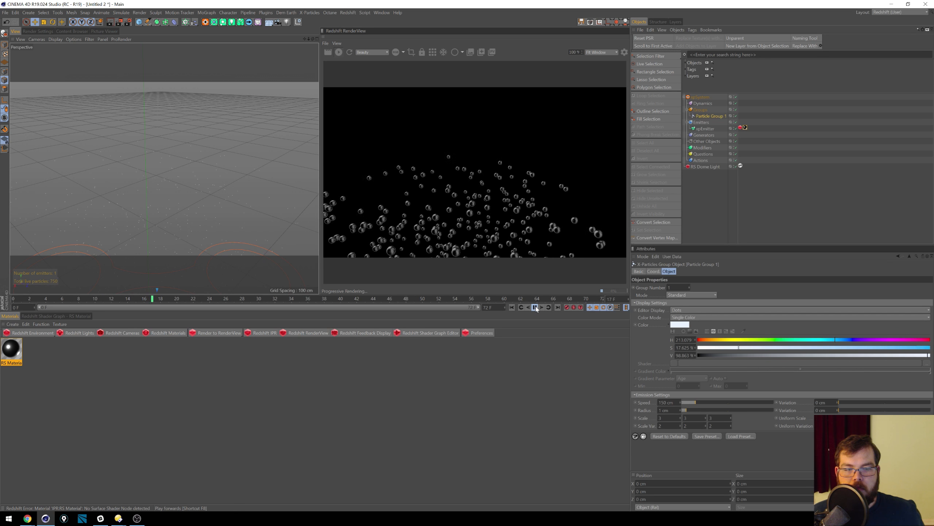
click(535, 307)
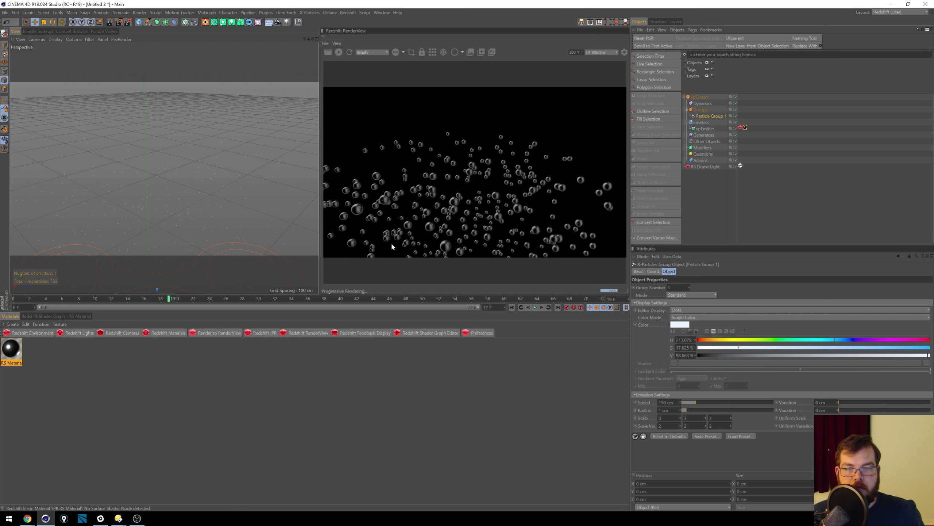
Step: Check the particle settings of the emitter's Redshift Object tag and reframe the particle cloud for the render
click(741, 128)
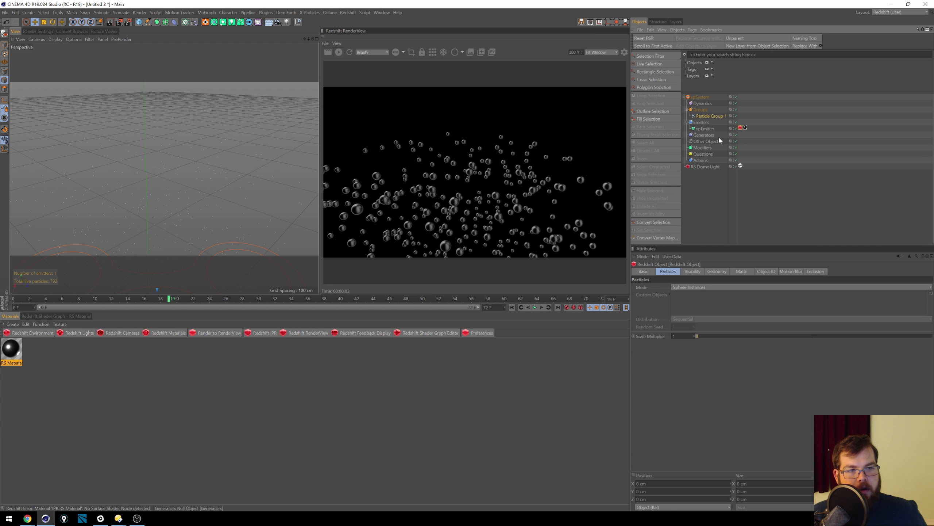
alt+middle_drag(142, 187, 164, 150)
alt+right_drag(164, 172, 186, 180)
alt+right_drag(99, 193, 146, 180)
mouse_move(97, 214)
alt+right_down()
mouse_move(147, 179)
mouse_move(170, 187)
mouse_move(153, 189)
alt+right_up()
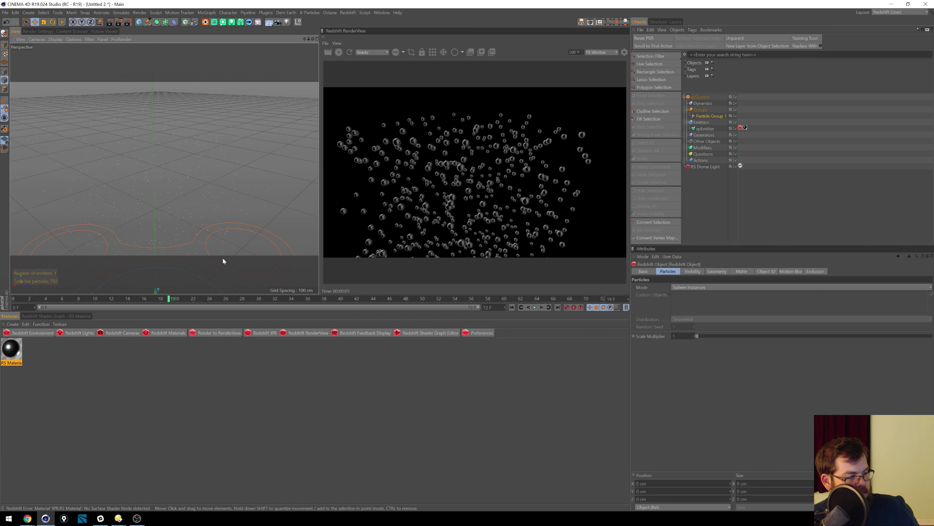
Step: Set the RS Scalar User Data node's attribute to the particle Size (TP/XP)
click(64, 315)
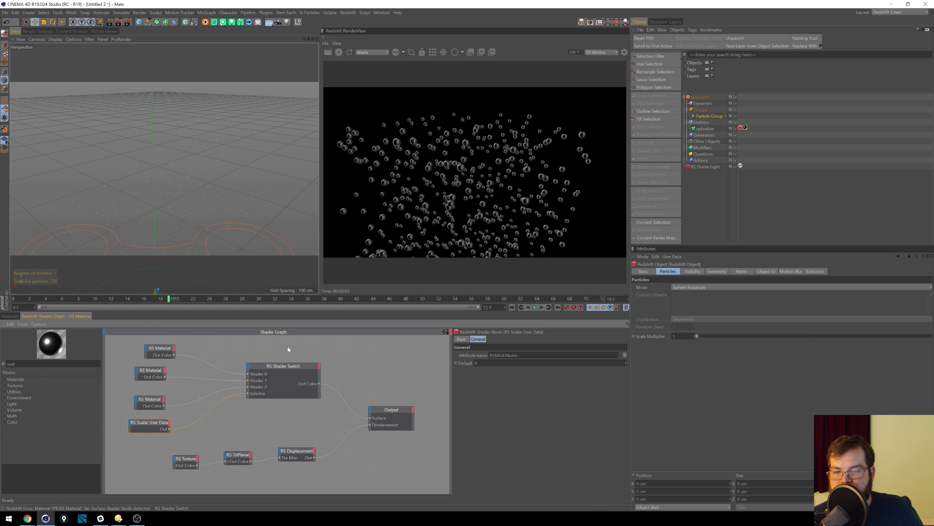
click(624, 355)
mouse_move(633, 379)
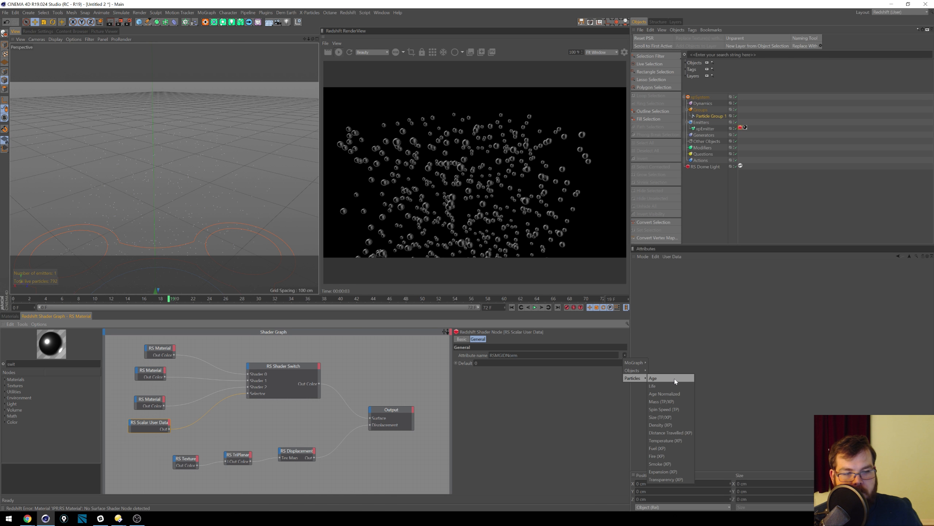
click(679, 417)
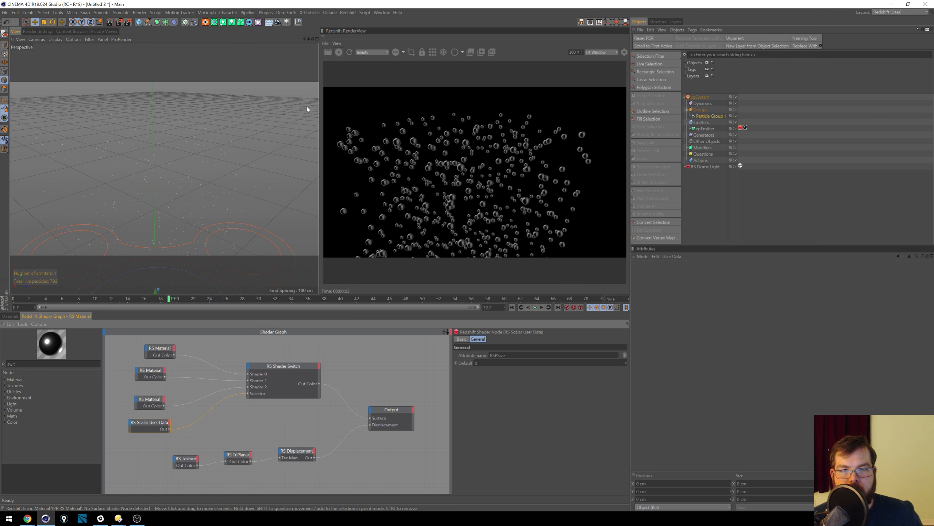
Step: Refresh the render and add an RS State node to the shader graph below the RS Shader Switch
click(339, 52)
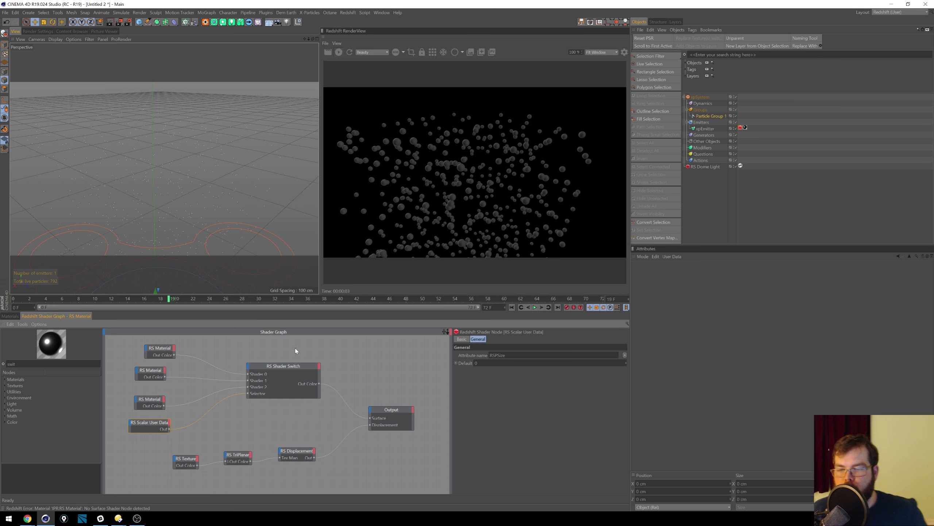
click(4, 423)
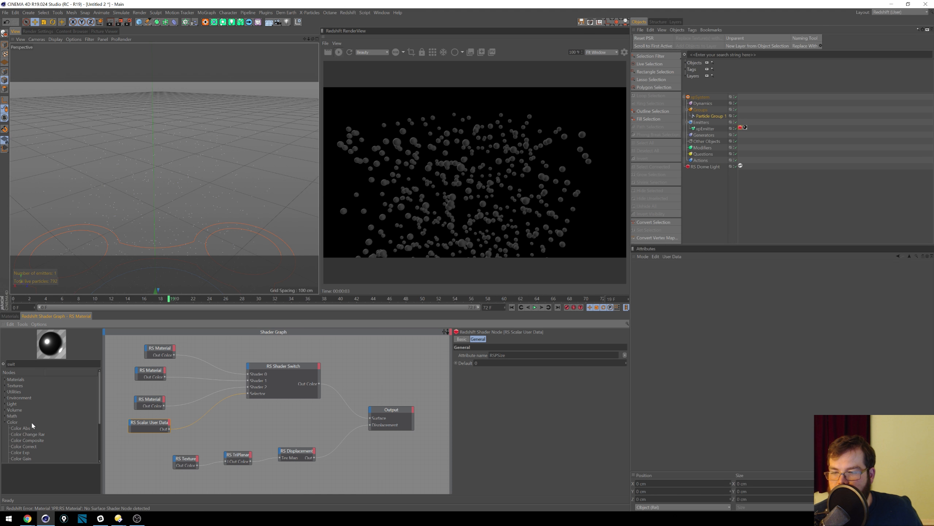
click(4, 416)
click(5, 393)
drag(99, 381, 100, 391)
drag(19, 417, 236, 421)
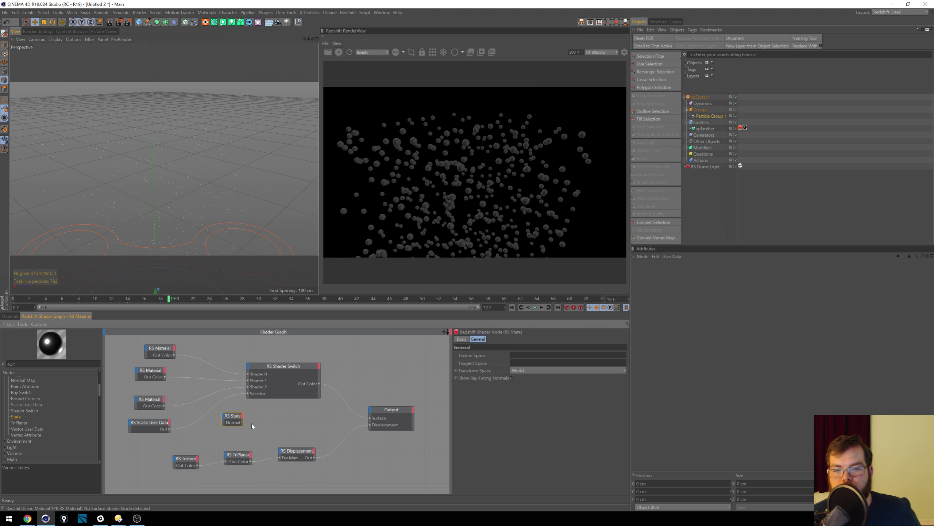
click(334, 271)
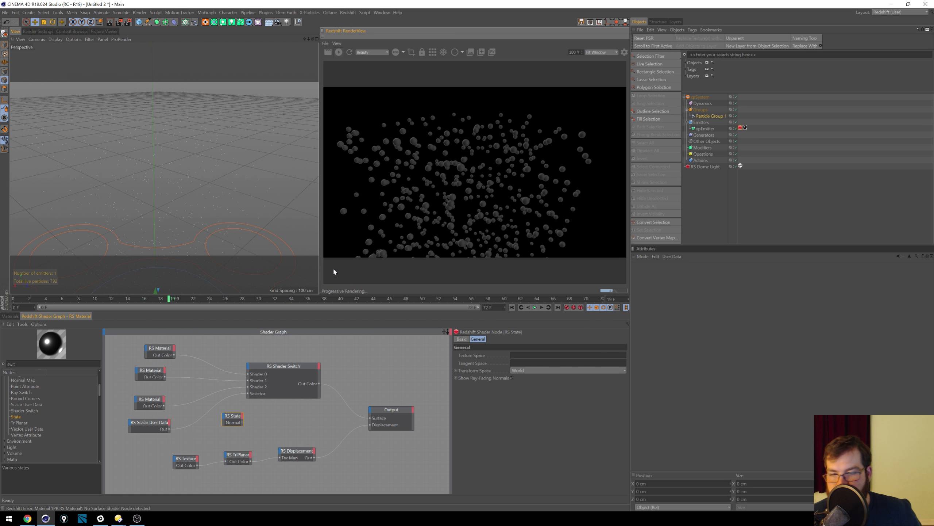
Step: Look through the utility, environment, light and math nodes in the node library and check the RS Scalar User Data node's settings
click(32, 412)
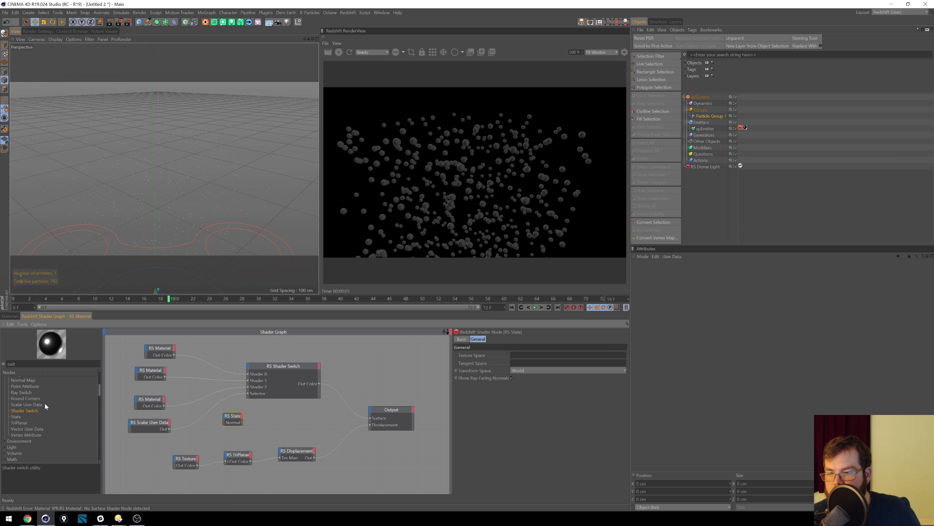
click(36, 404)
scroll(98, 384, up, 5)
mouse_move(97, 383)
mouse_down()
mouse_move(100, 408)
mouse_move(100, 399)
mouse_up()
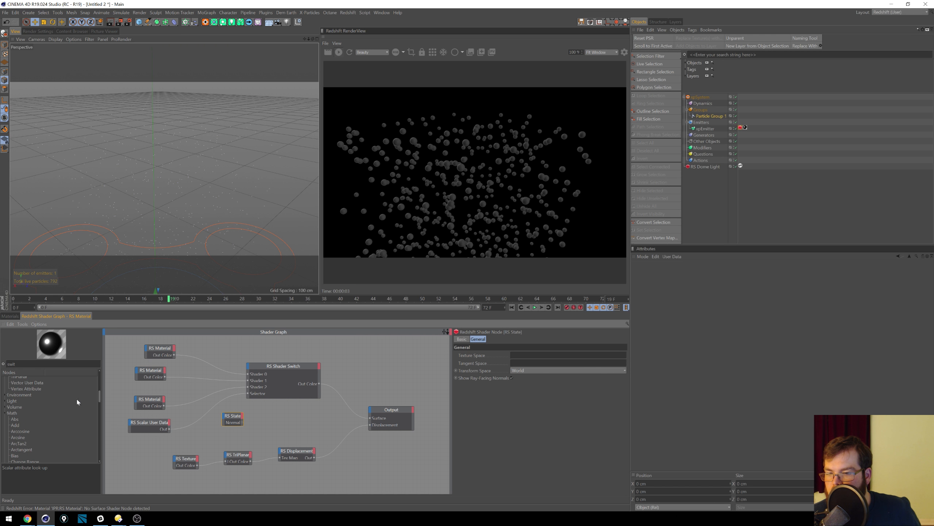
click(5, 401)
click(5, 395)
drag(101, 395, 108, 366)
click(7, 386)
click(6, 380)
drag(100, 383, 102, 401)
click(151, 423)
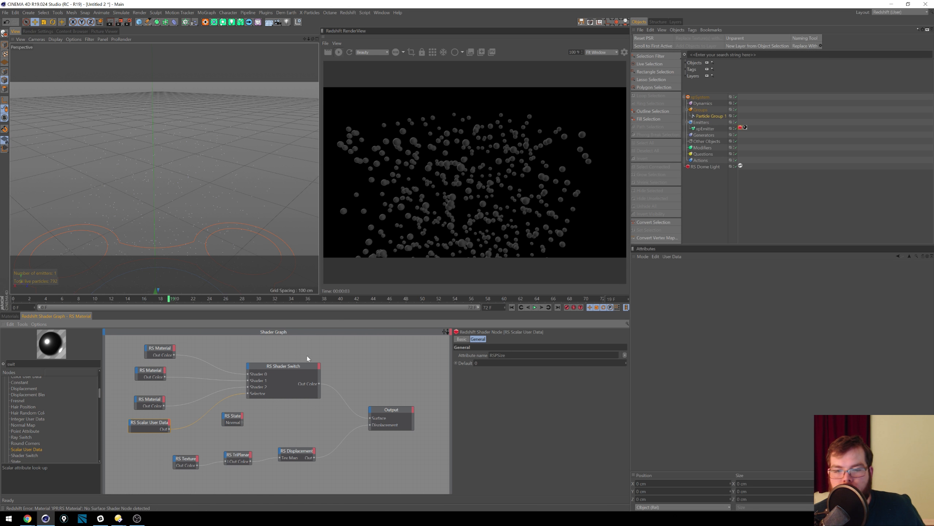
Step: Set the alpha of Shader 3 through Shader 9 to 0 in the RS Shader Switch
click(307, 367)
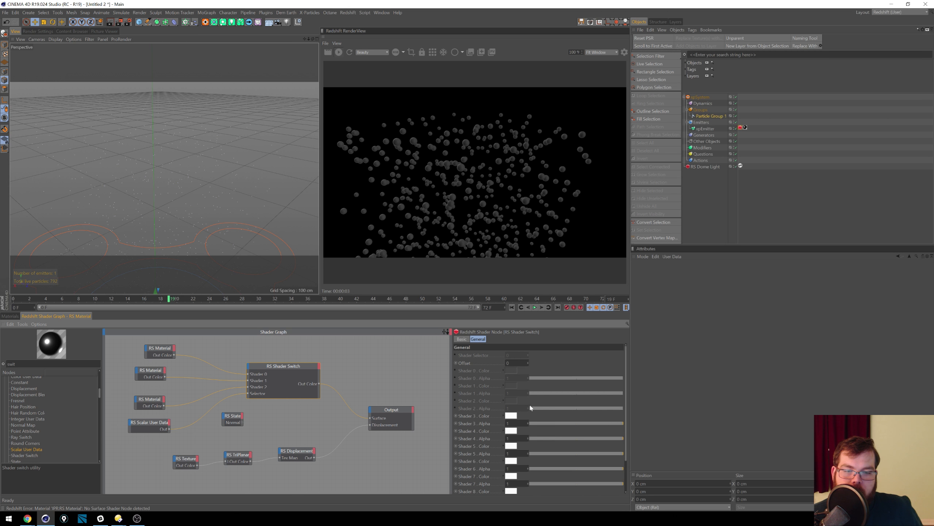
drag(622, 424, 530, 424)
drag(621, 439, 530, 439)
drag(615, 454, 465, 462)
drag(621, 468, 495, 461)
scroll(628, 459, down, 2)
scroll(628, 460, down, 2)
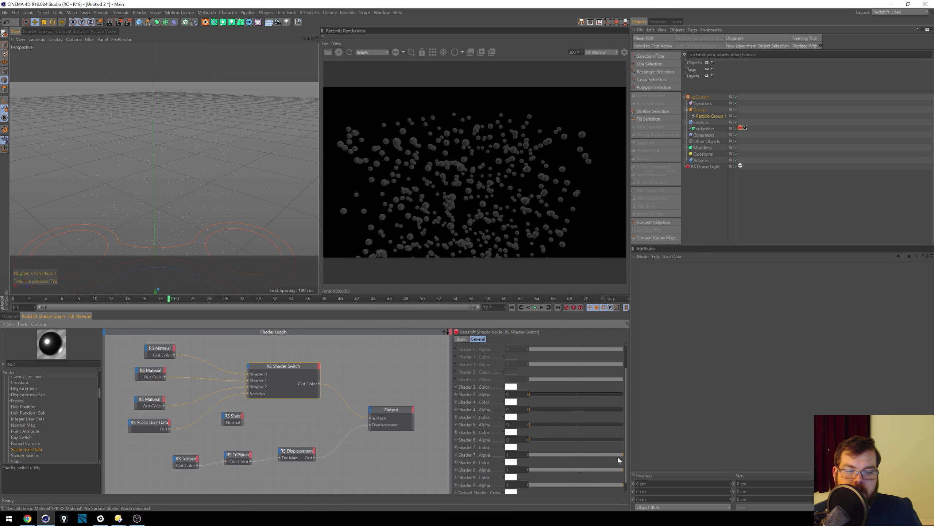
drag(618, 454, 492, 453)
drag(621, 468, 481, 473)
drag(605, 484, 433, 478)
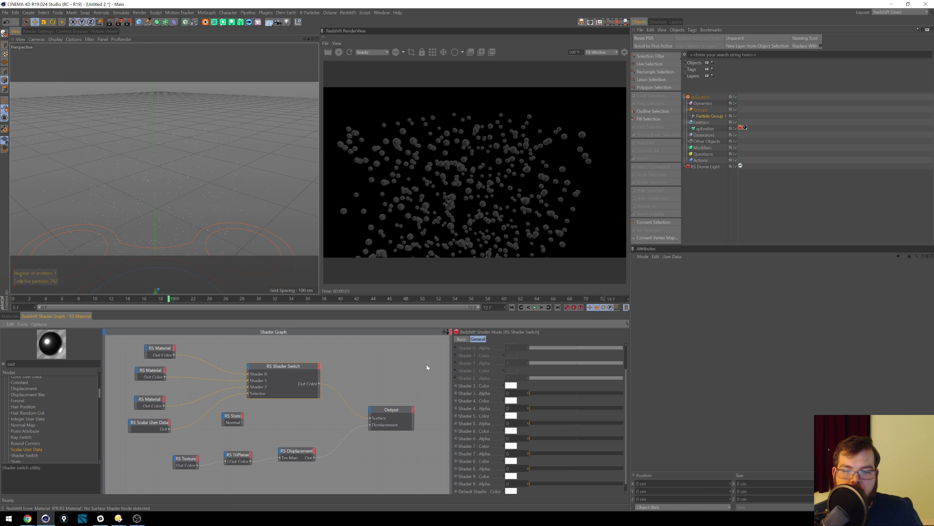
mouse_move(99, 392)
mouse_down()
mouse_move(106, 417)
mouse_move(105, 406)
mouse_up()
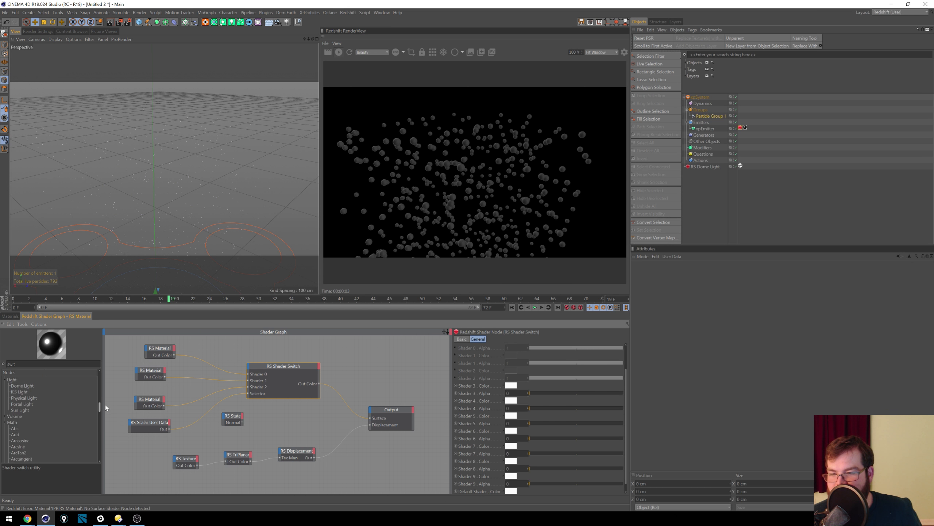
click(5, 427)
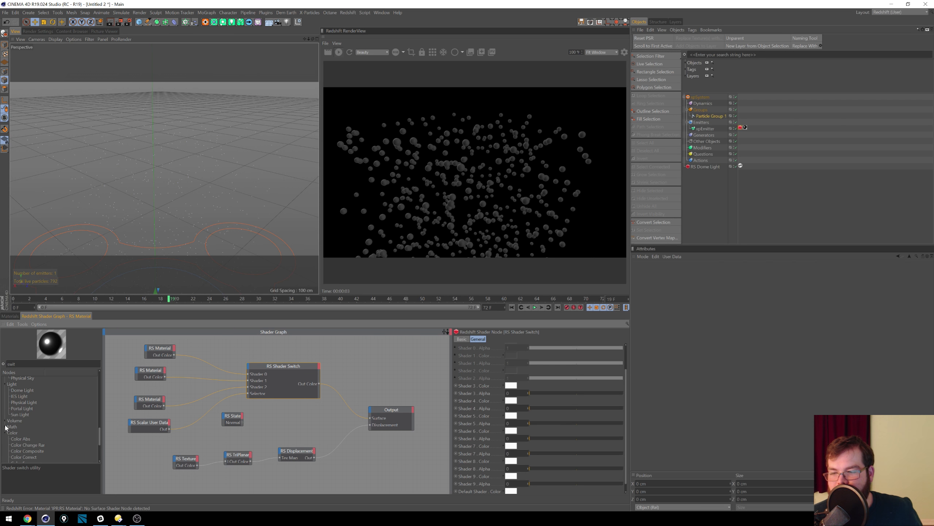
click(7, 434)
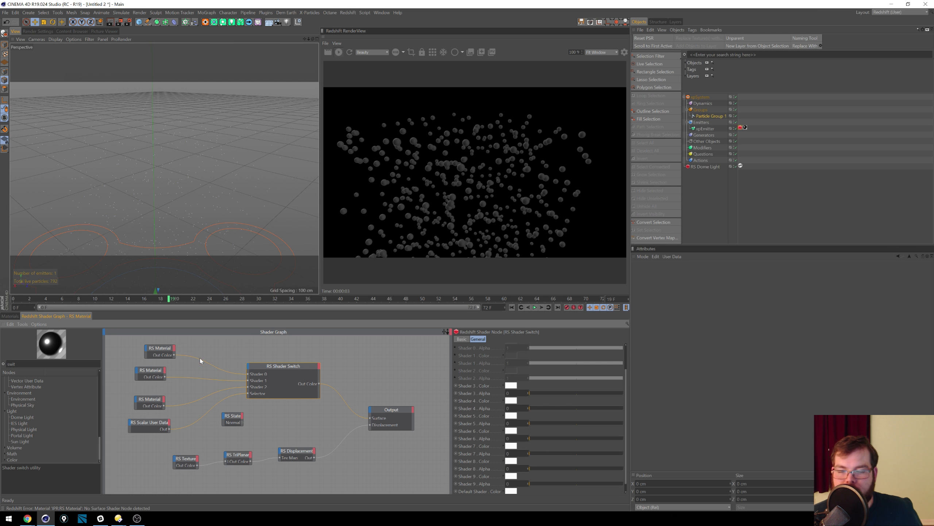
Step: Rewire the Shader 0 RS Material so the RS Shader Switch feeds its Diffuse Color and its output drives the Output's Surface
drag(163, 351, 372, 362)
drag(239, 371, 246, 375)
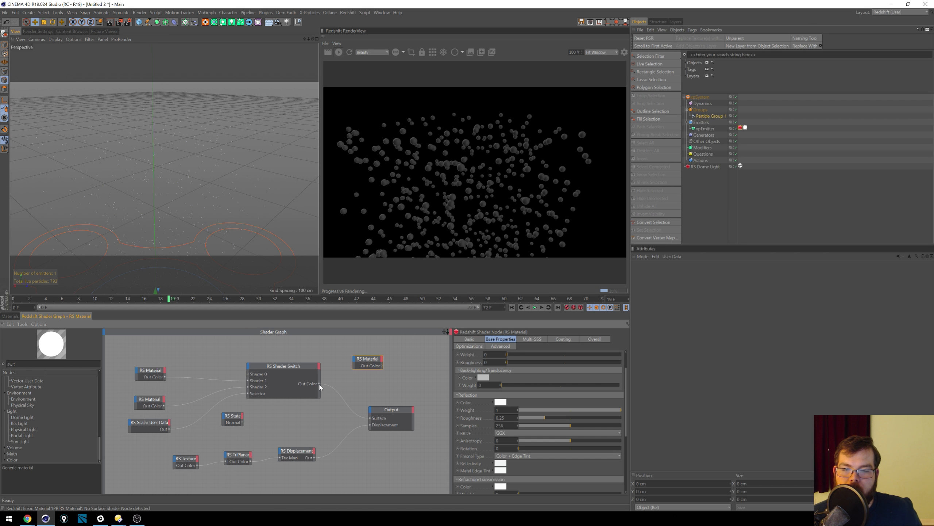
drag(355, 359, 354, 358)
mouse_move(440, 369)
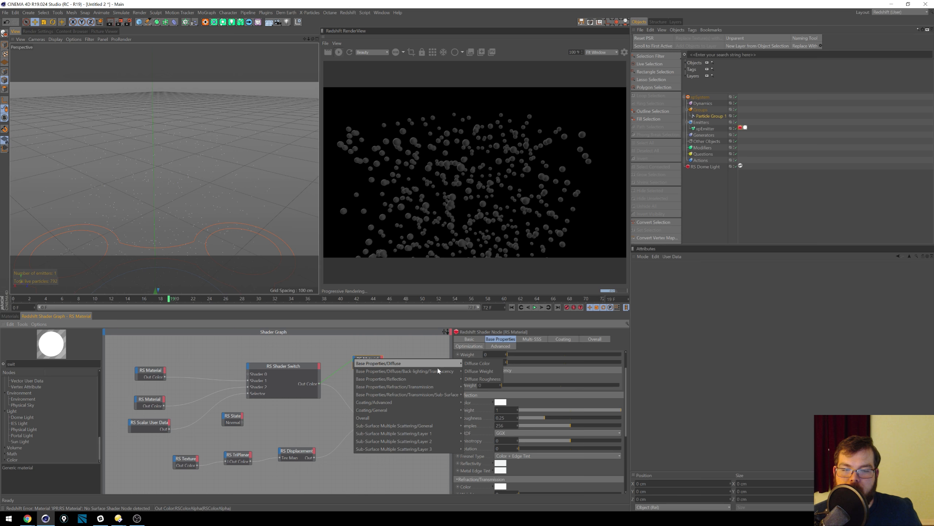
click(484, 366)
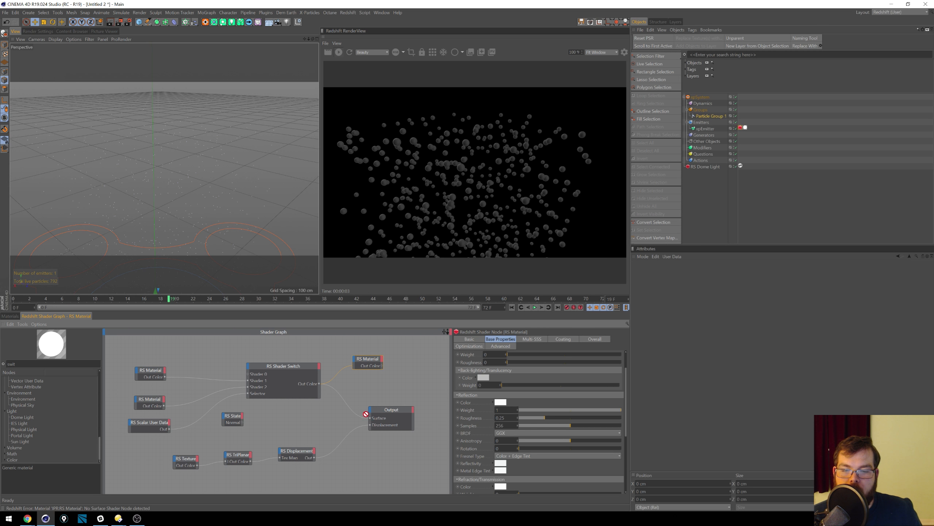
drag(372, 361, 370, 418)
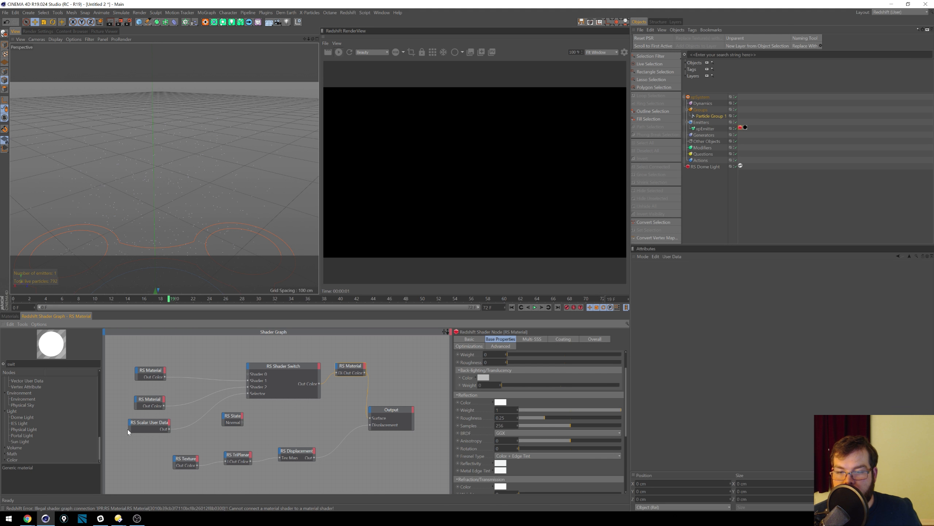
Step: Delete the two RS Material nodes still feeding the RS Shader Switch and realign the RS Scalar User Data and switch nodes
click(22, 324)
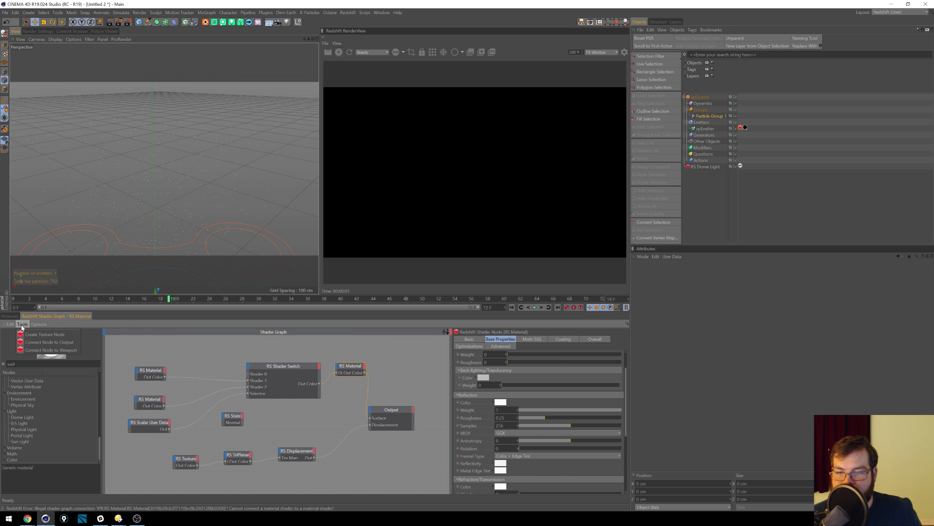
click(195, 326)
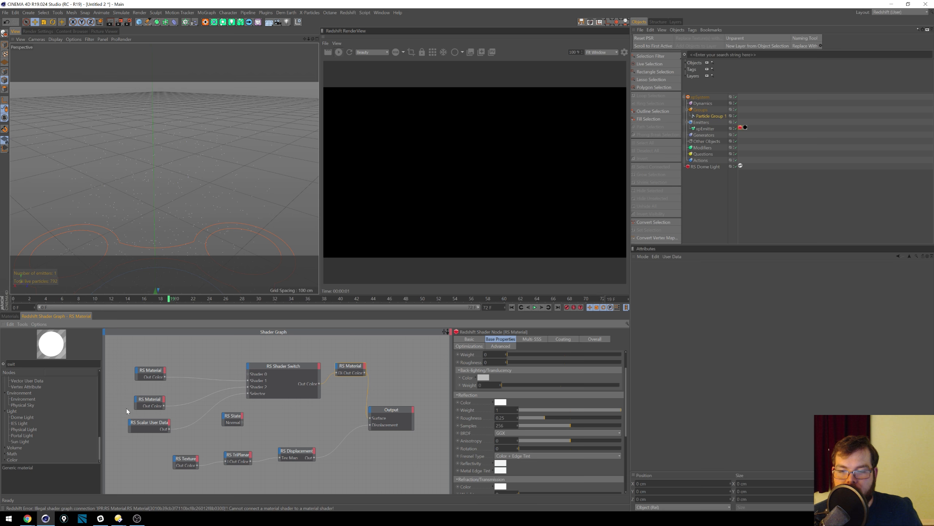
drag(126, 408, 191, 346)
key(Delete)
drag(165, 428, 169, 383)
drag(293, 367, 274, 367)
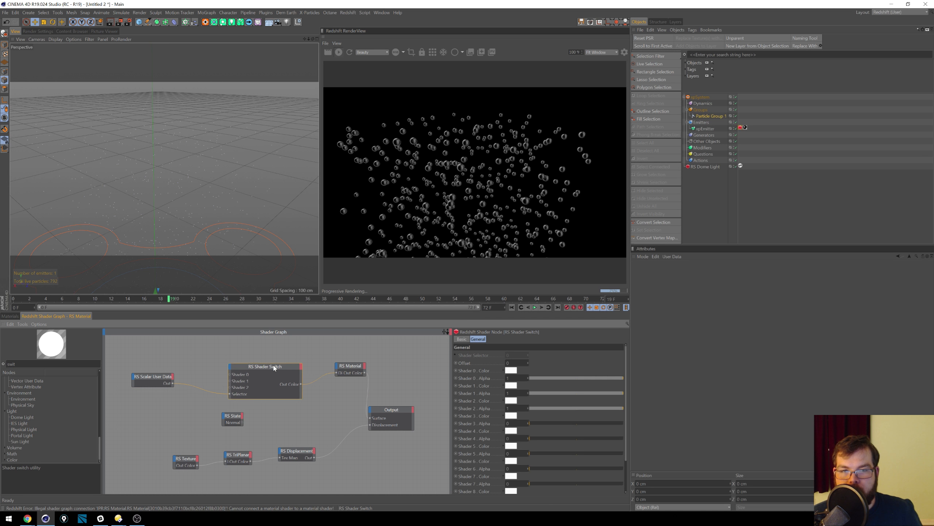
Step: Apply the Plastic preset to the remaining RS Material
click(350, 366)
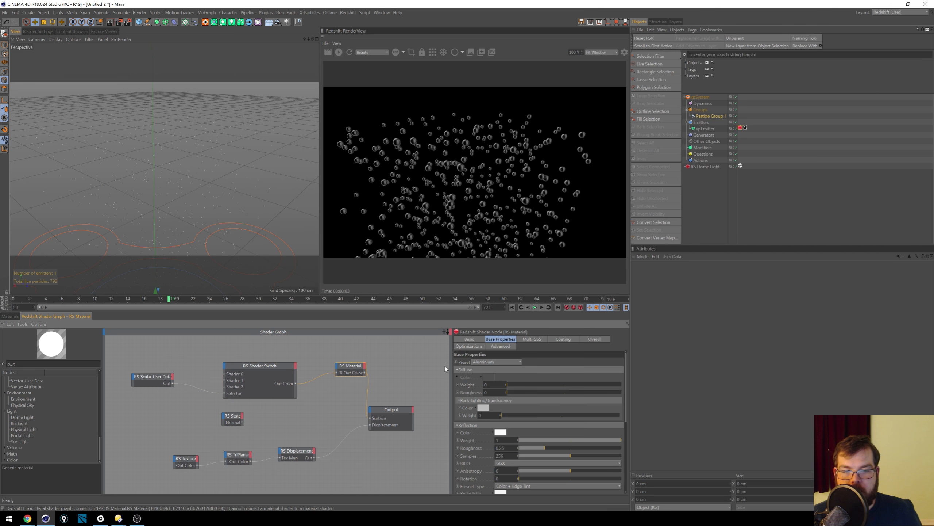
click(513, 363)
click(501, 396)
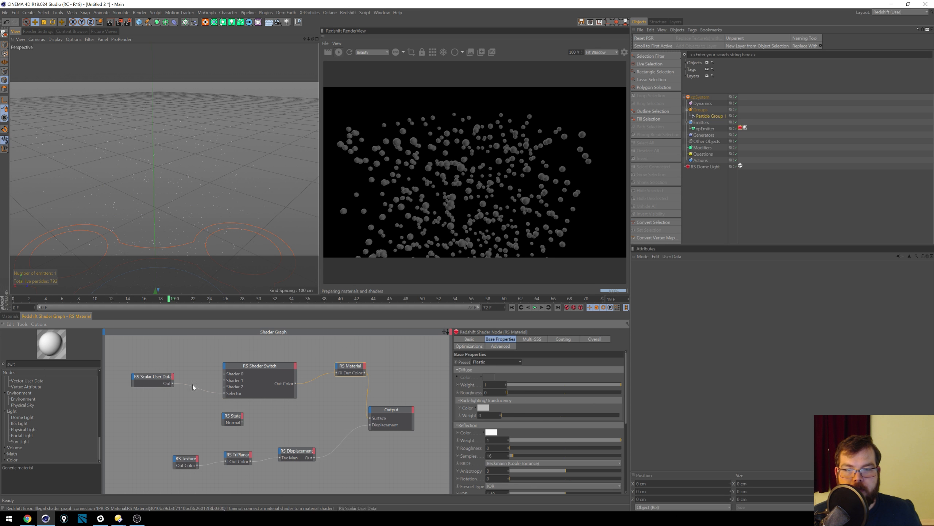
Step: Set the RS Shader Switch's Shader 0 color to a saturated magenta
click(259, 368)
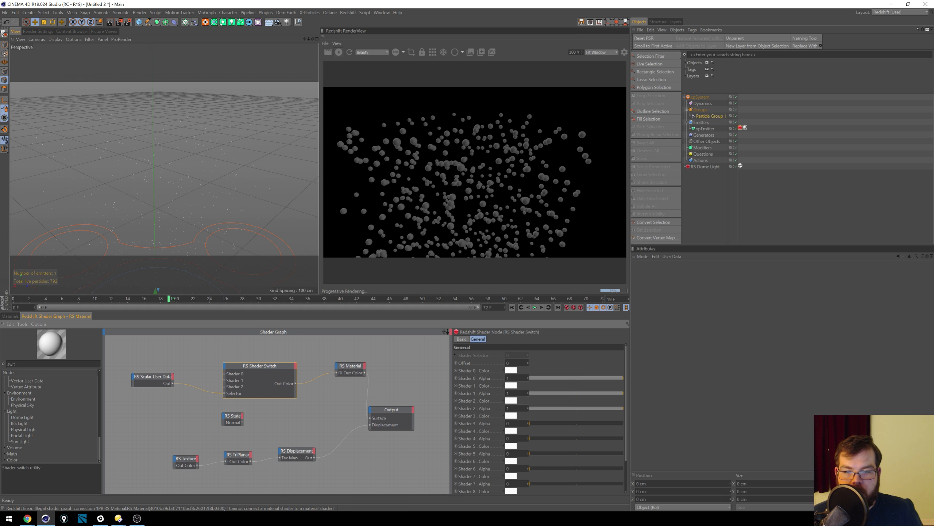
click(511, 370)
click(551, 364)
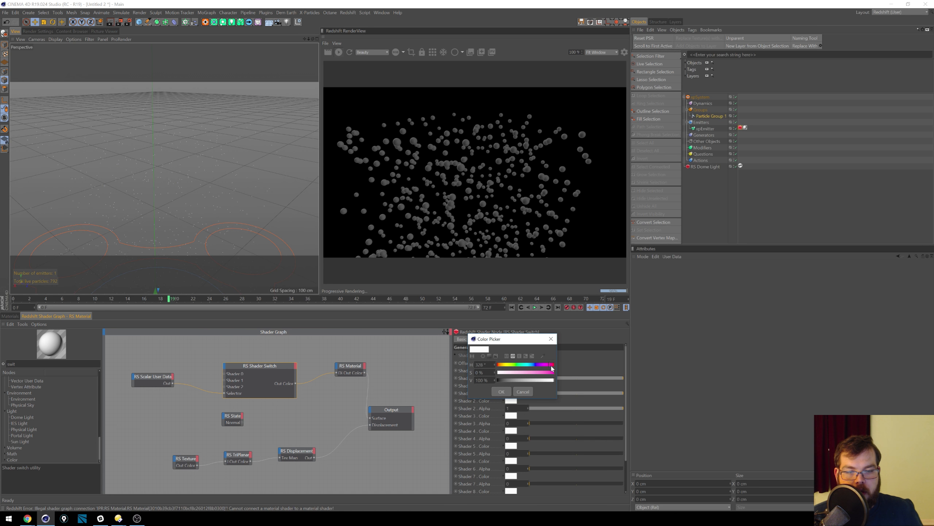
click(551, 372)
click(501, 392)
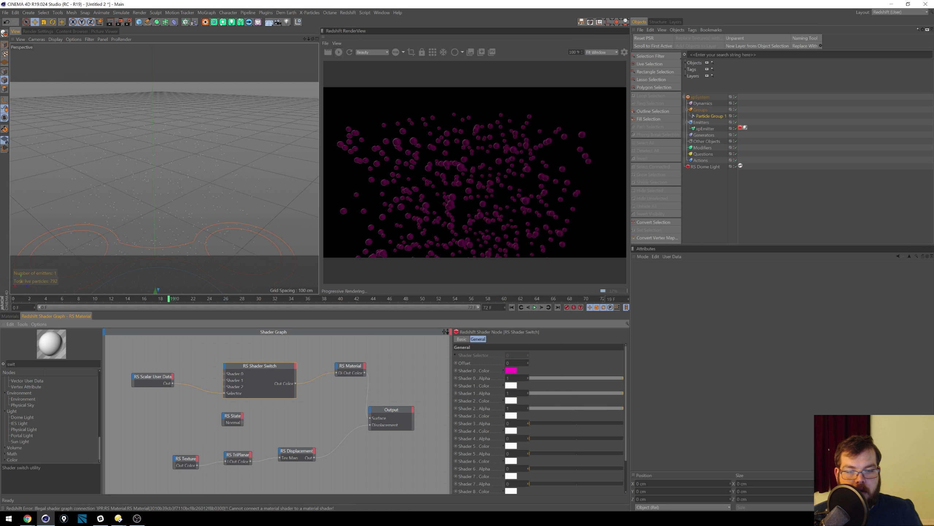
Step: Set the RS Shader Switch's Shader 1 color to cyan and its Shader 2 color to yellow-orange
click(515, 402)
click(531, 383)
drag(533, 391, 568, 394)
key(Return)
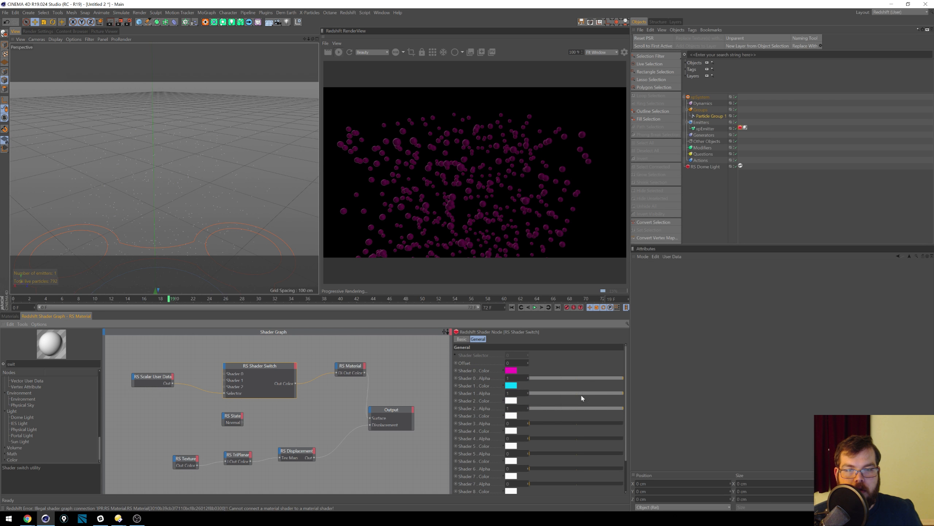
click(514, 401)
click(505, 399)
click(526, 406)
key(Return)
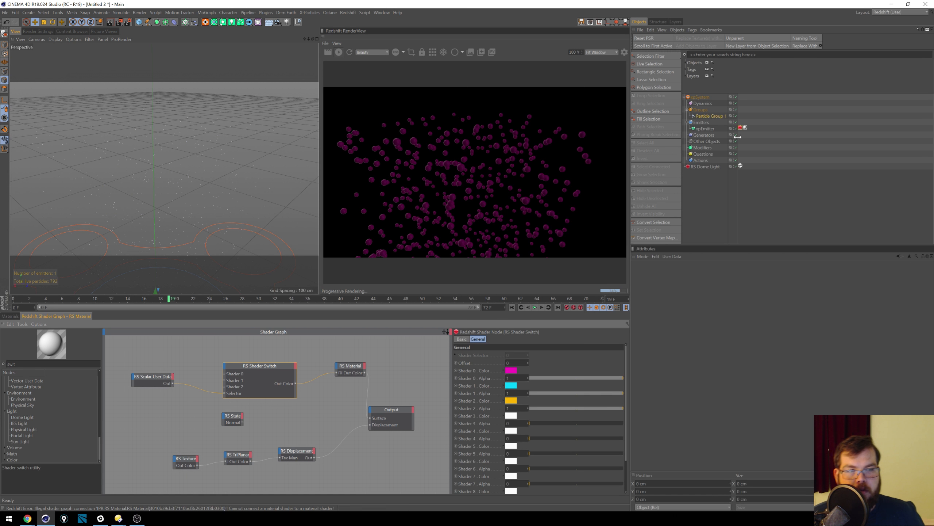
Step: Raise the Scale Multiplier on the emitter's Redshift Object tag to 2, refresh the render, and bring it down to 1.077
click(740, 128)
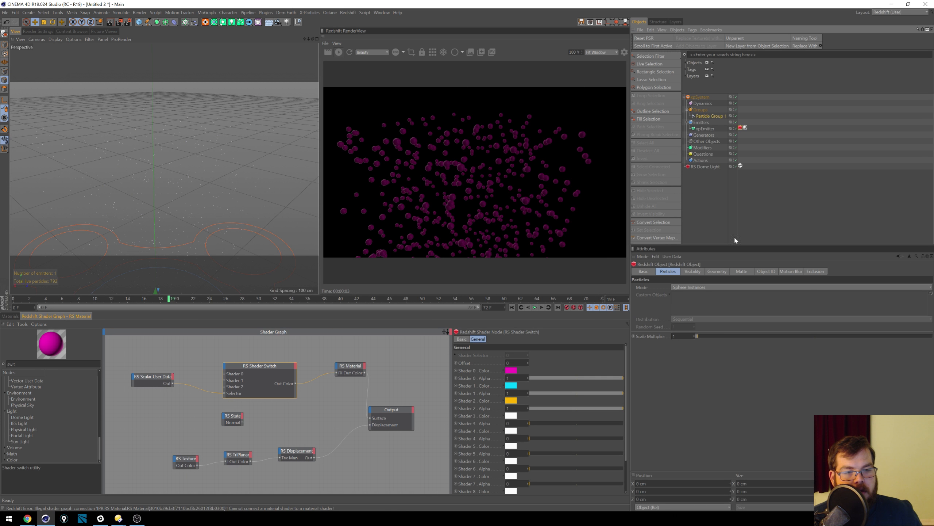
text(2)
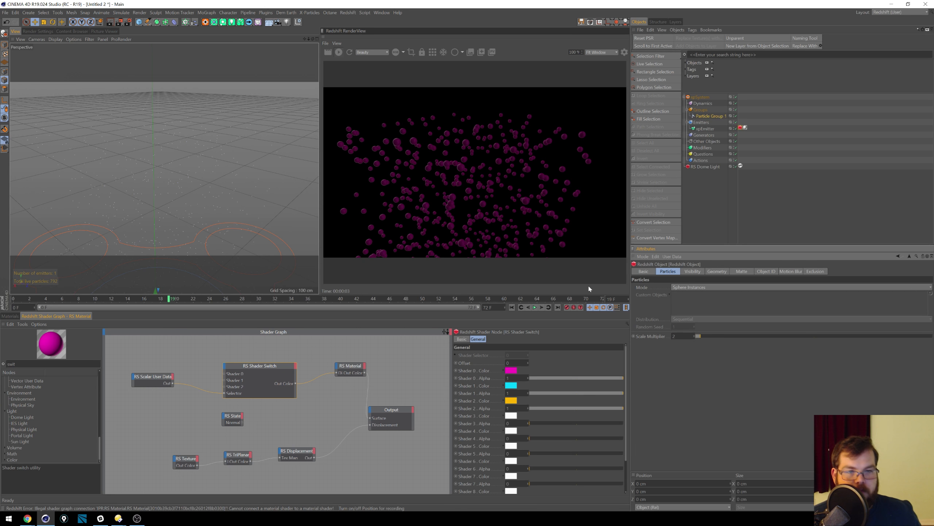
key(Return)
click(350, 51)
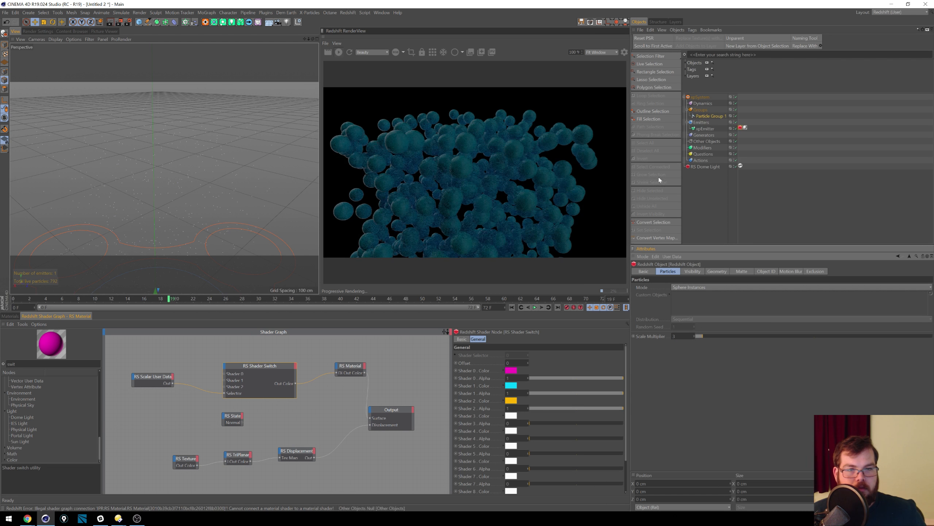
drag(720, 334, 697, 337)
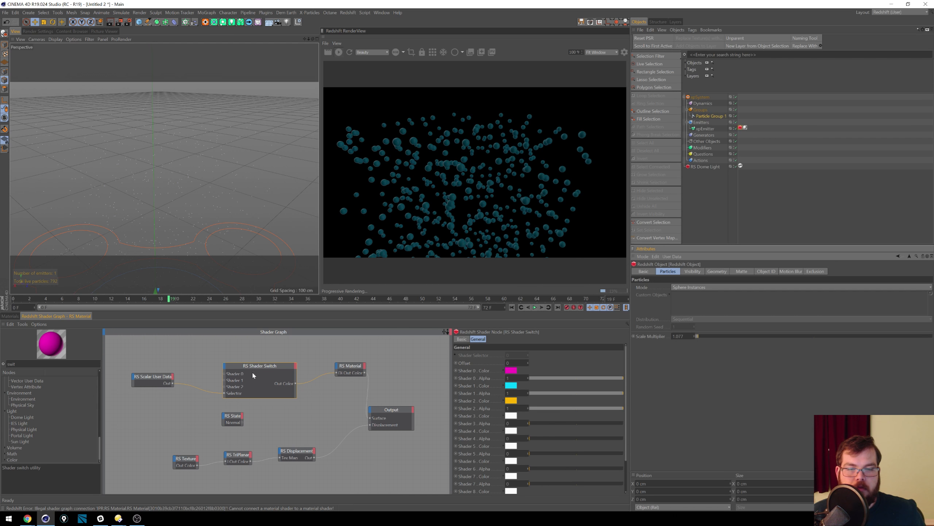
Step: Try the MoGraph Object ID Normalized, MoGraph Index Ratio and normalized Objects ID attributes in the RS Scalar User Data node
click(154, 379)
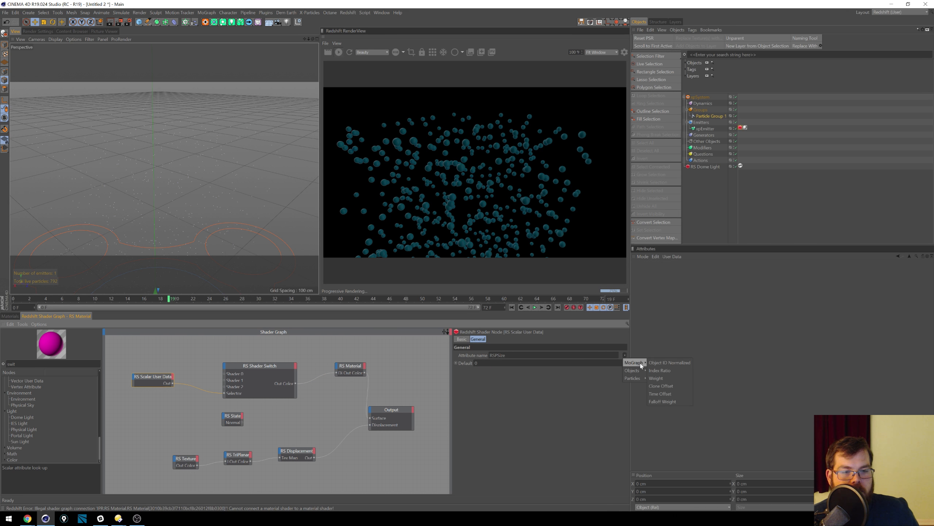
click(658, 362)
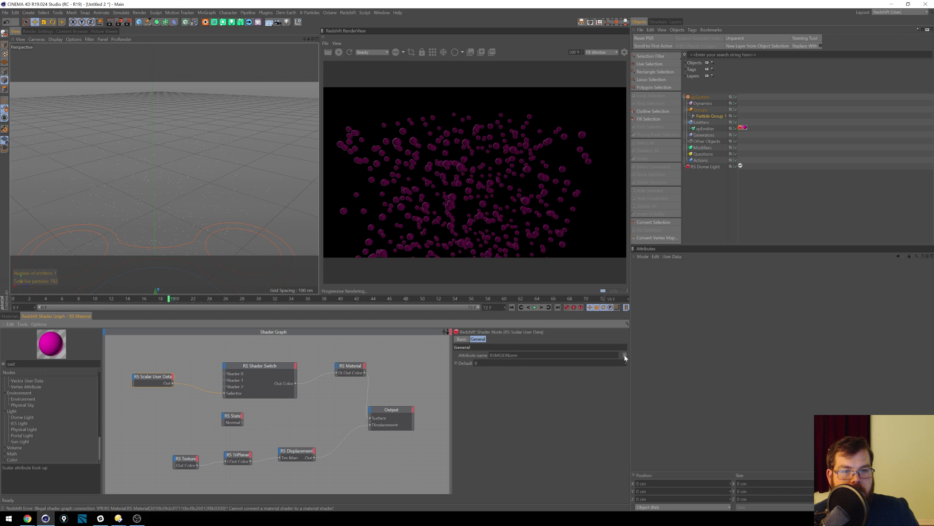
mouse_move(635, 362)
click(659, 371)
click(626, 356)
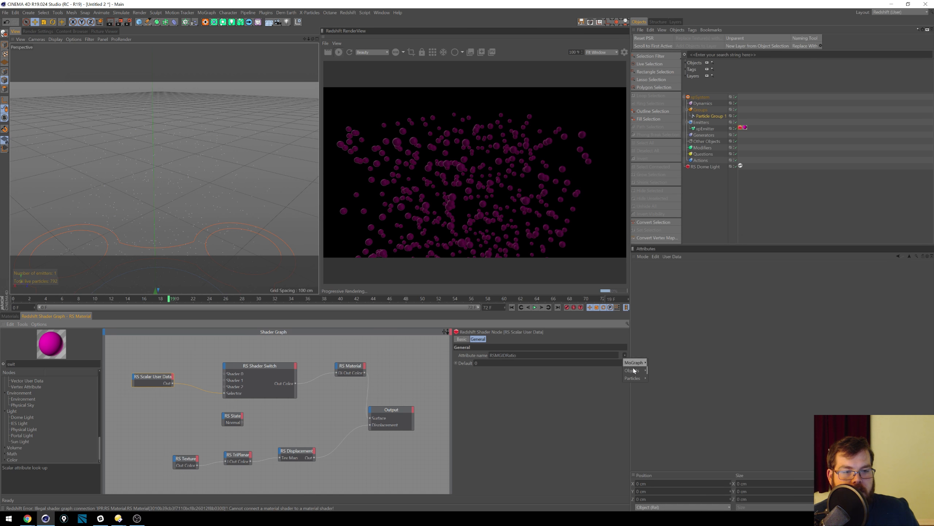
click(653, 370)
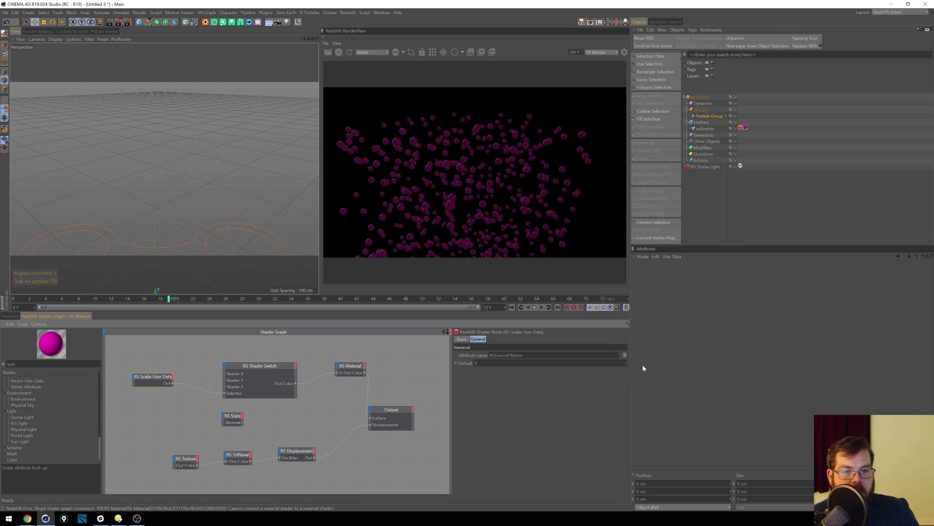
Step: Set the RS Scalar User Data node's attribute name to the particle Size (TP/XP) attribute
click(624, 355)
mouse_move(635, 378)
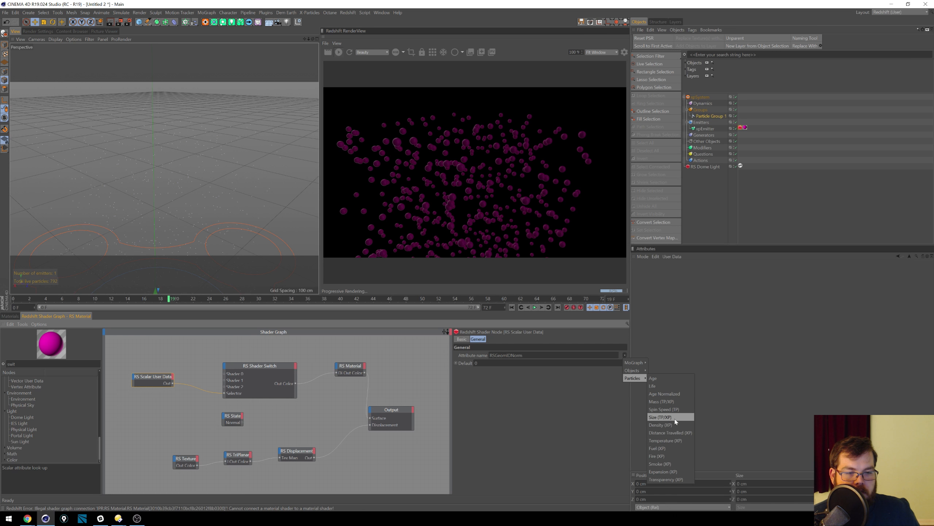
click(661, 418)
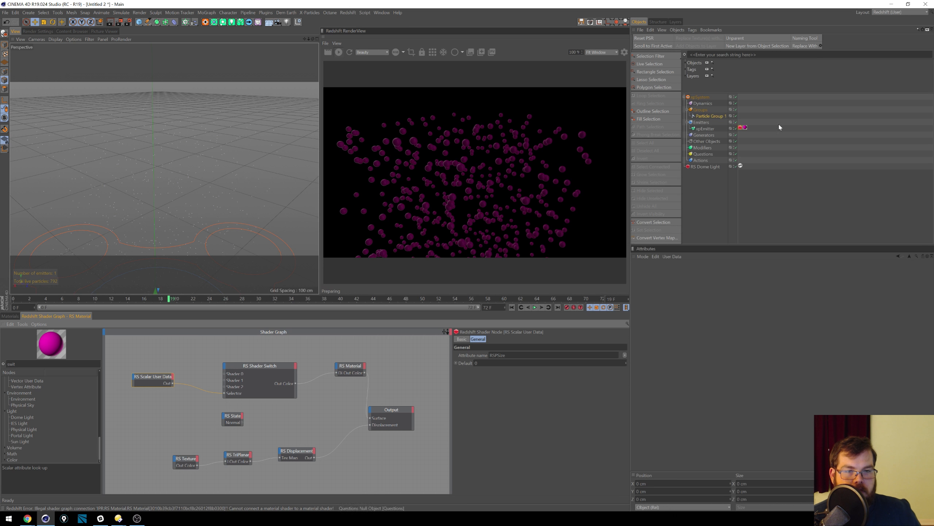
Step: Try a much larger emission radius and radius variation on Particle Group 1 and replay the simulation from the start
click(710, 116)
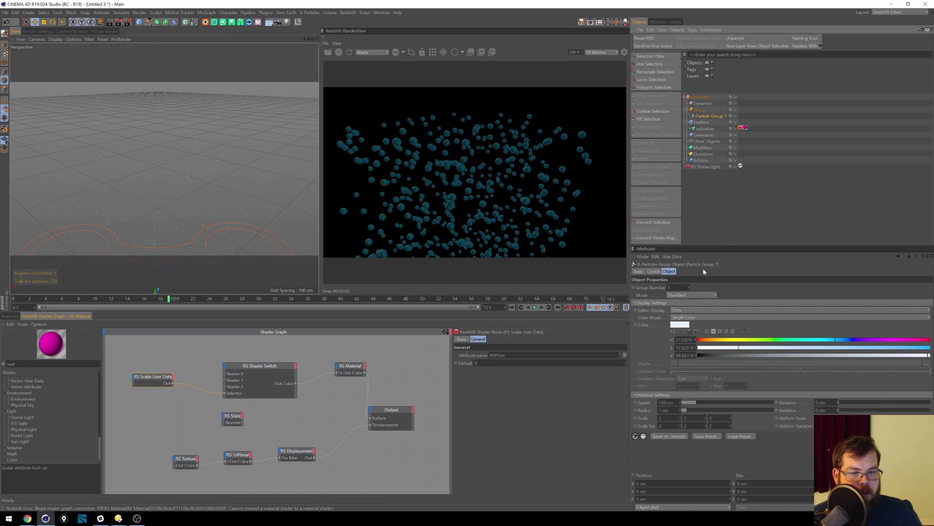
click(720, 411)
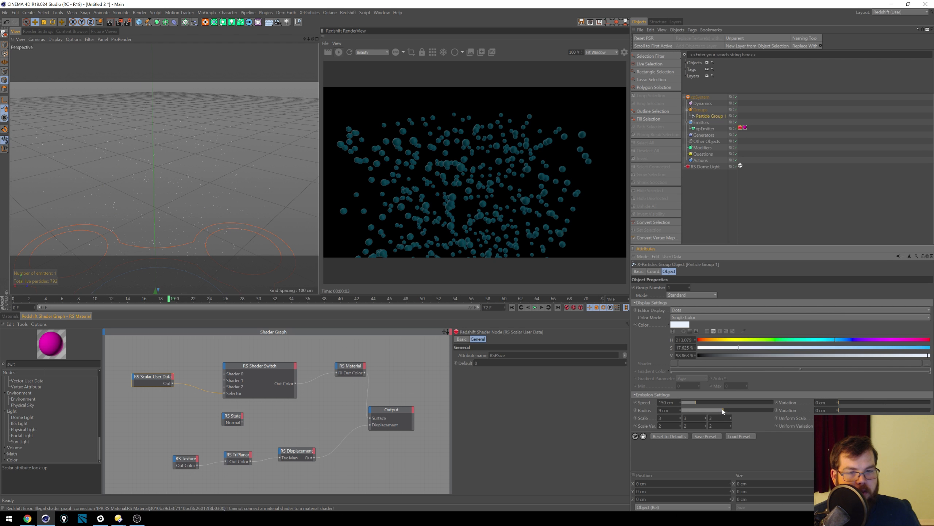
click(881, 410)
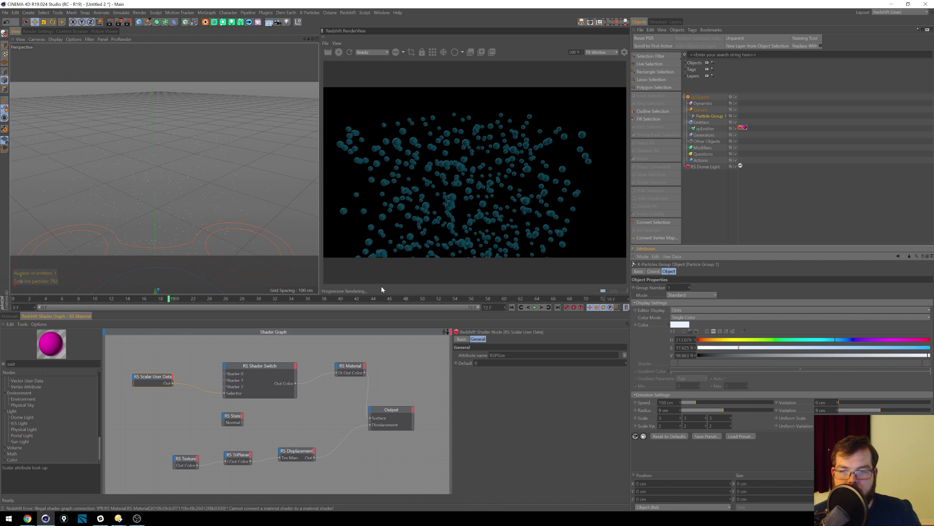
click(512, 307)
click(535, 307)
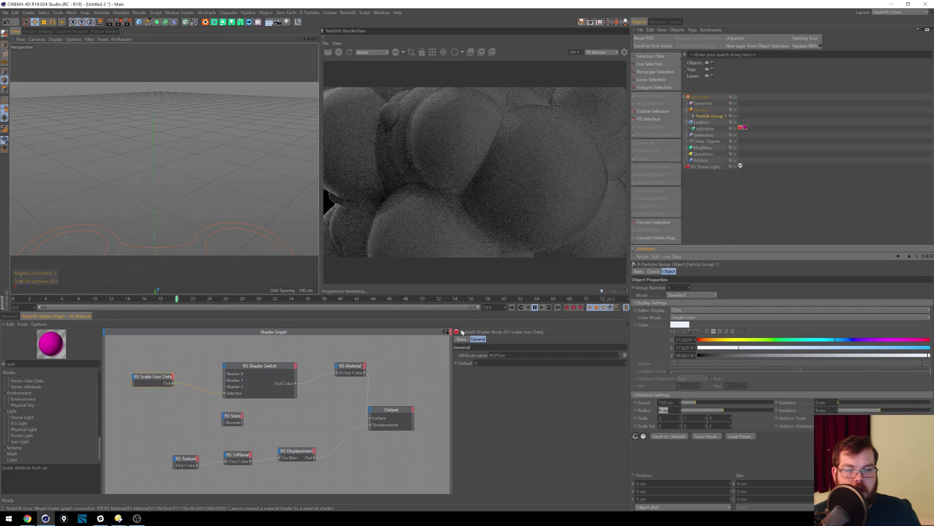
click(535, 308)
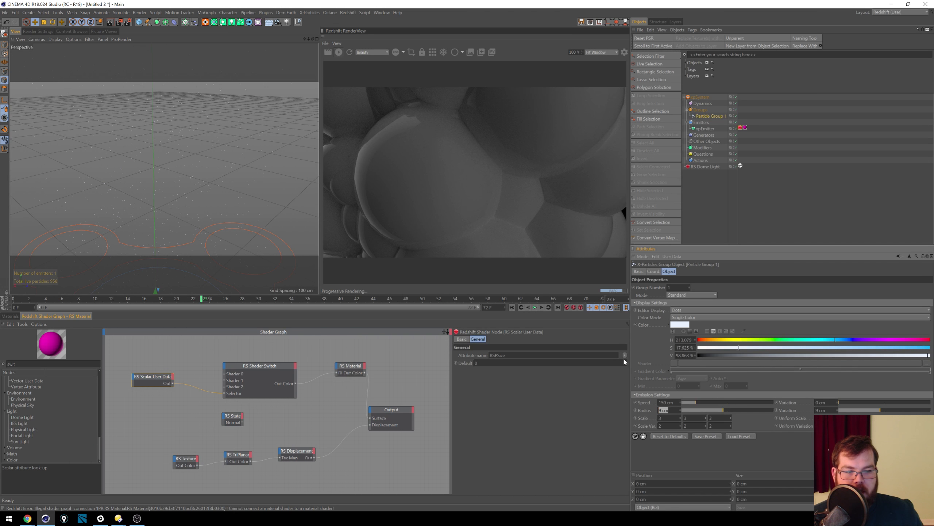
Step: Set Particle Group 1's radius to 3 cm with a variation of 1.5 cm and replay the simulation
text(3)
key(Return)
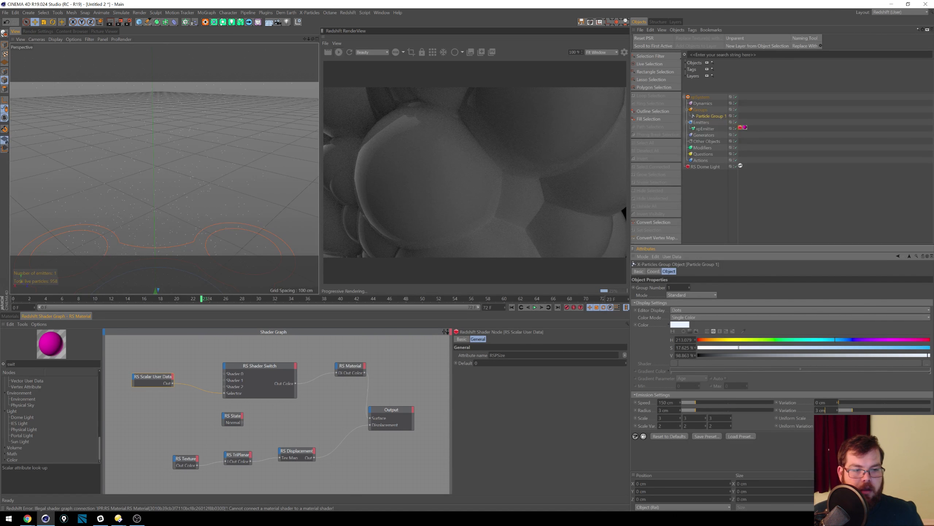
text(1.5)
key(Return)
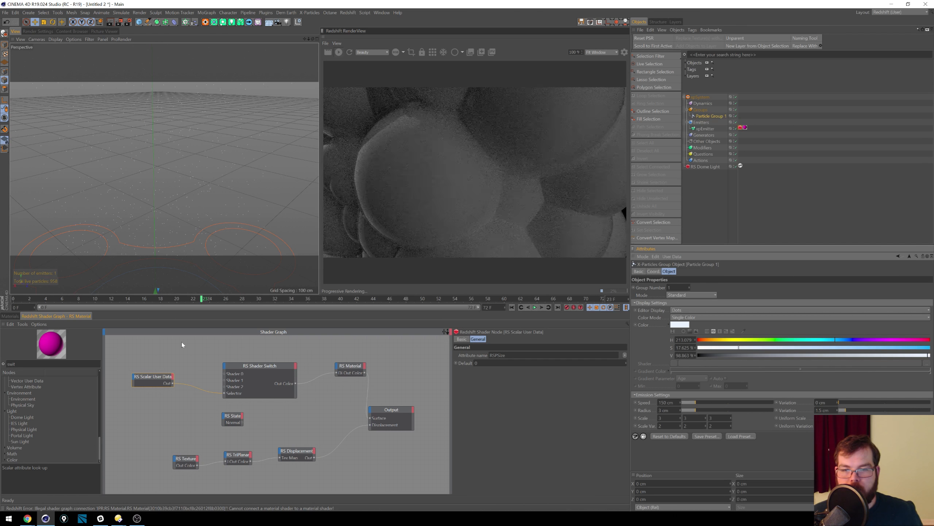
click(512, 307)
click(535, 307)
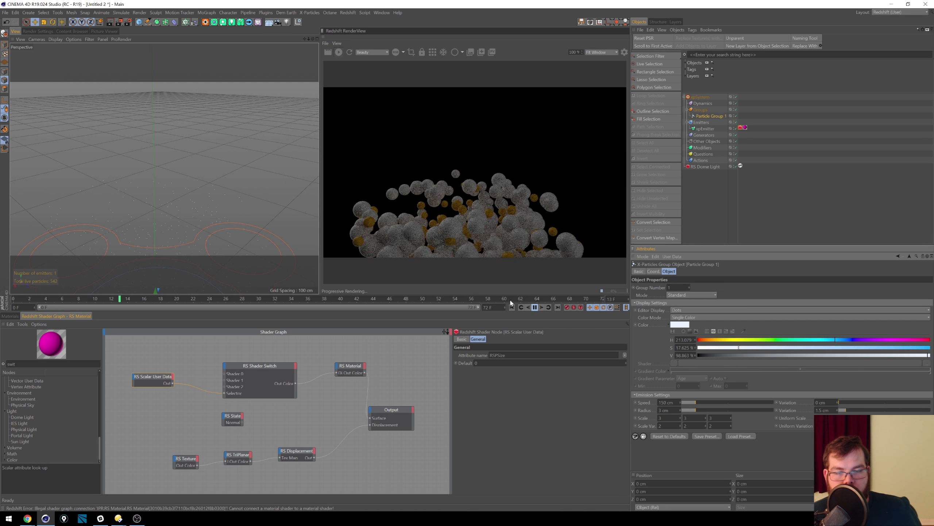
click(536, 308)
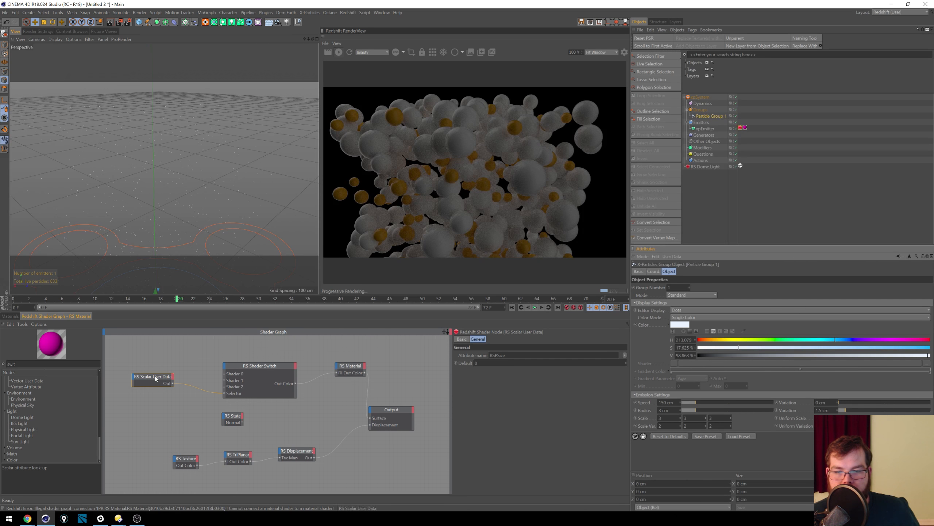
Step: Review the RS Shader Switch's shader colors and alphas and the attribute in the RS Scalar User Data node
click(265, 371)
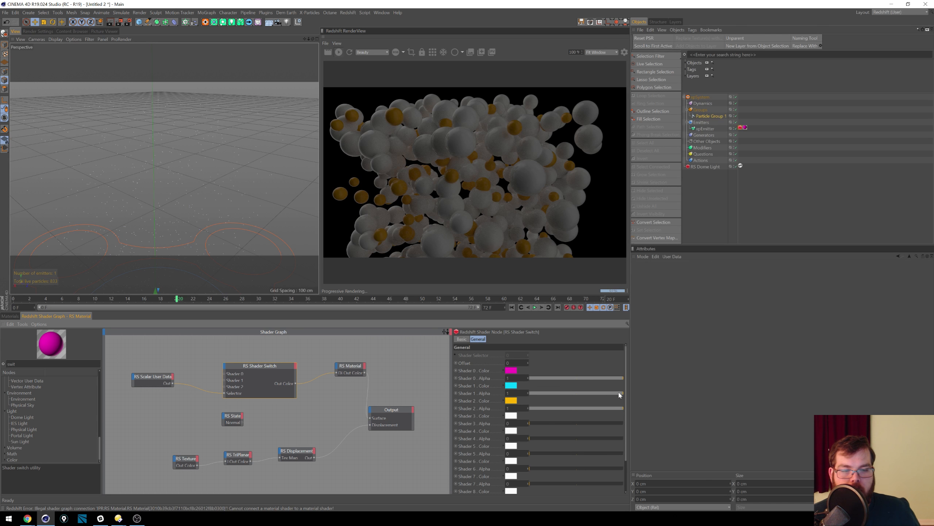
scroll(628, 391, down, 3)
drag(616, 491, 515, 492)
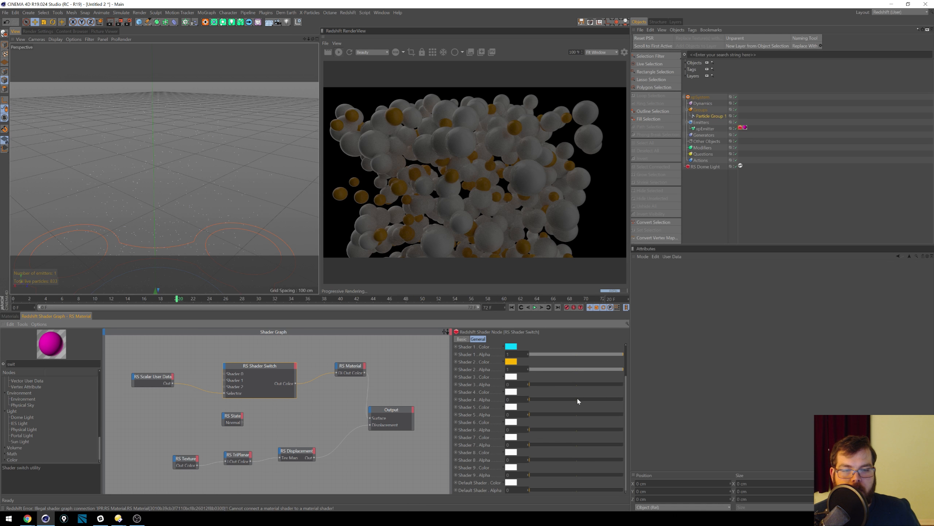
scroll(629, 414, up, 3)
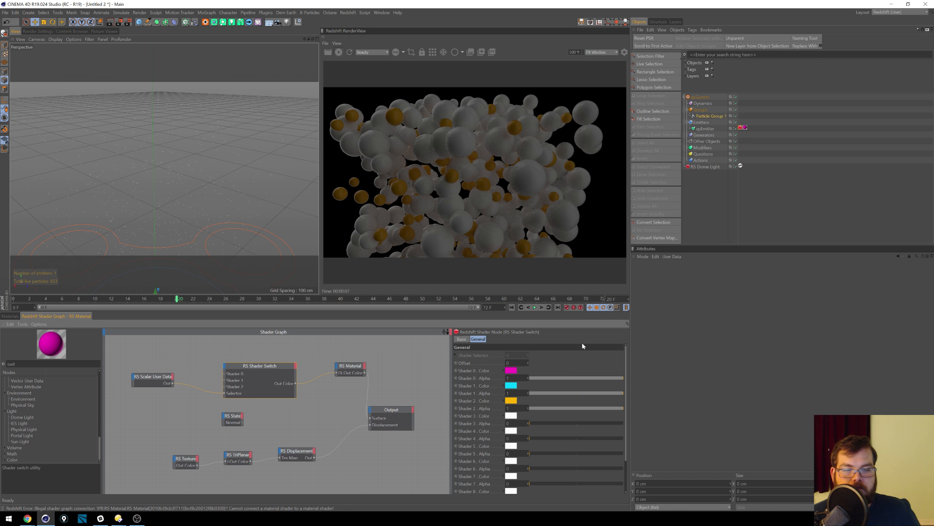
click(152, 377)
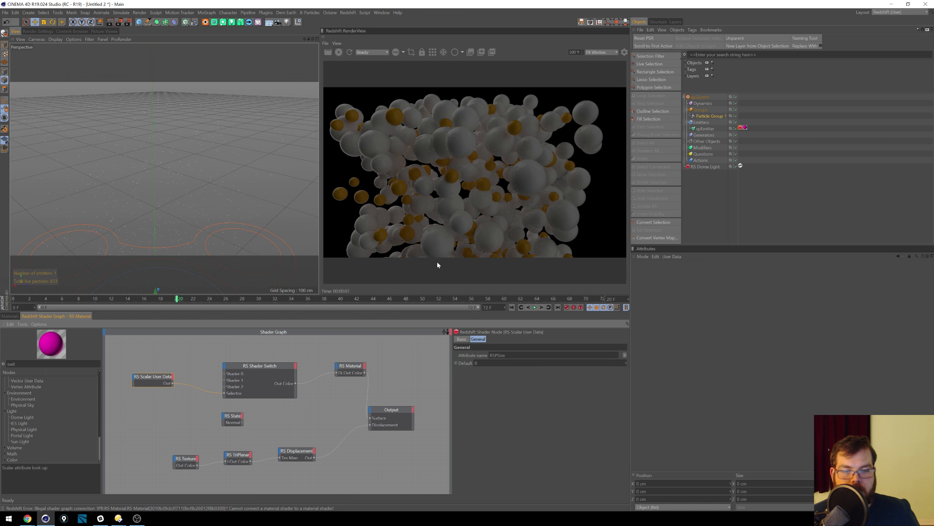
drag(207, 357, 313, 400)
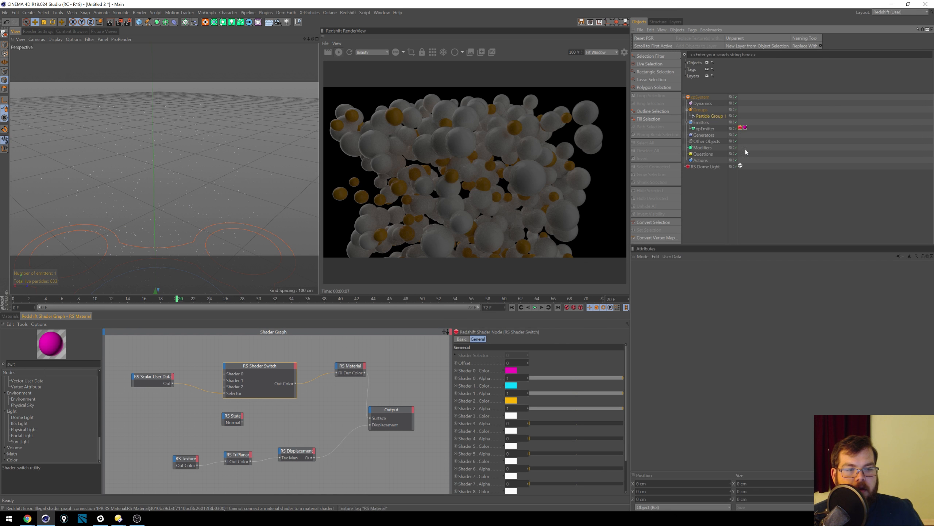
Step: Set the Scale Multiplier on the emitter's Redshift Object tag to 1 and check the rendered spheres
click(741, 128)
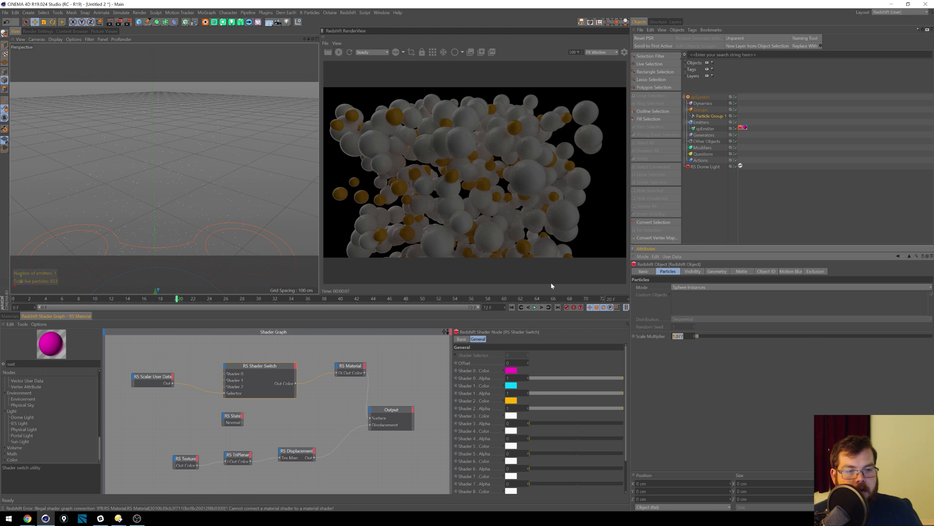
key(Return)
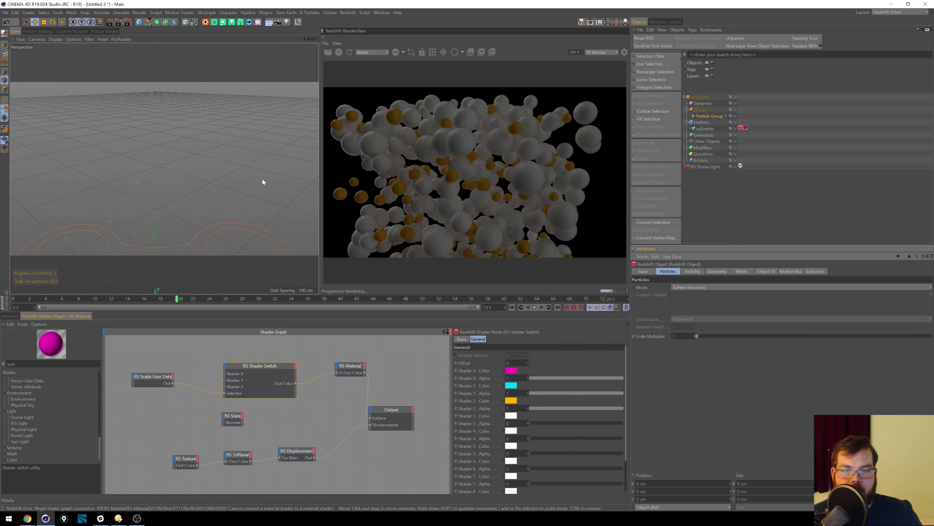
alt+right_drag(268, 191, 214, 161)
alt+middle_drag(214, 164, 234, 107)
alt+middle_drag(220, 184, 240, 207)
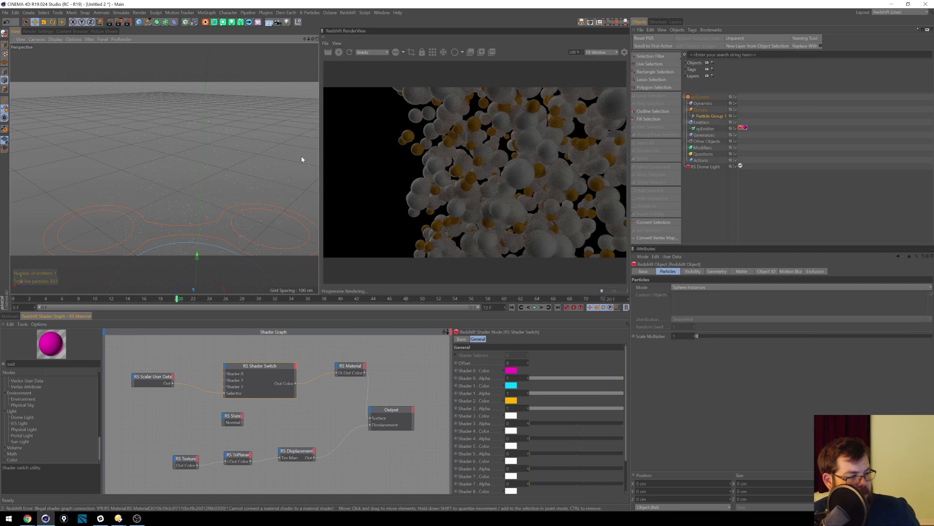
alt+middle_drag(265, 177, 247, 216)
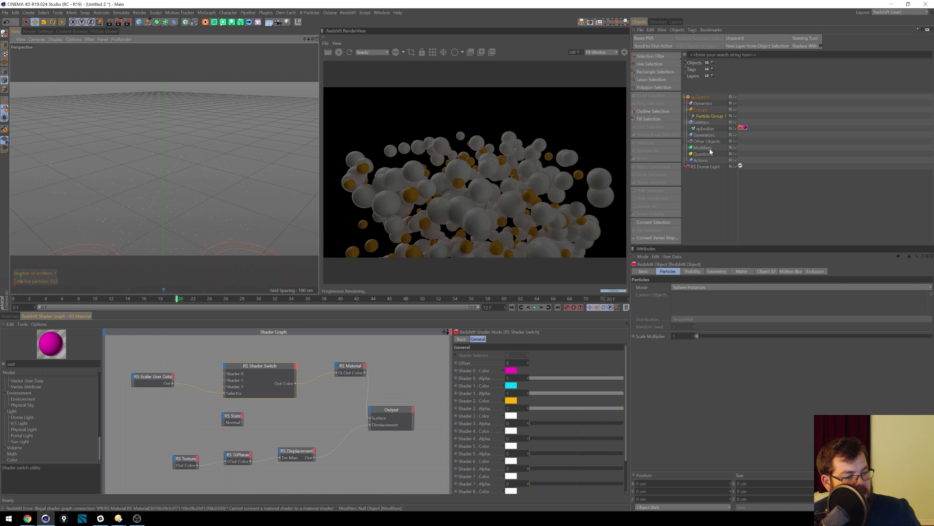
alt+middle_drag(270, 165, 267, 146)
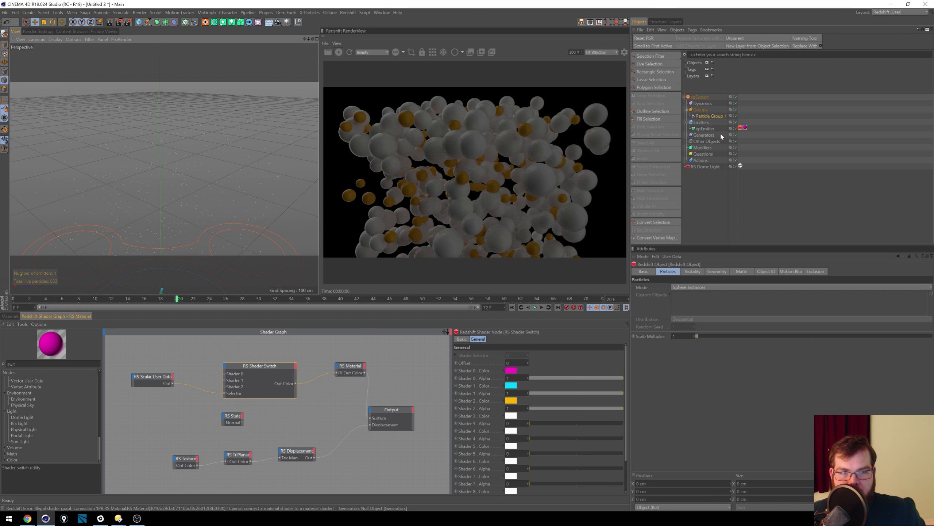
Step: Set Particle Group 1's radius to 1.5 cm and replay the simulation from the first frame
click(709, 129)
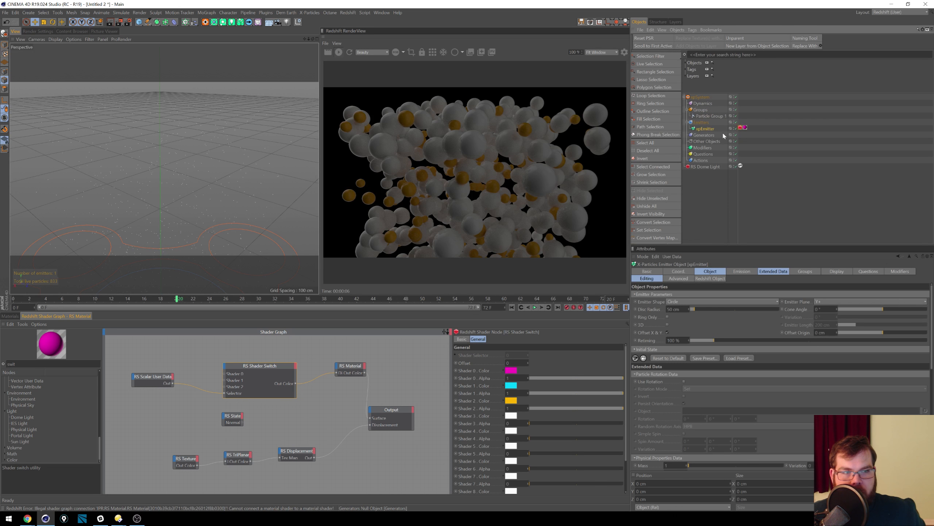
click(708, 116)
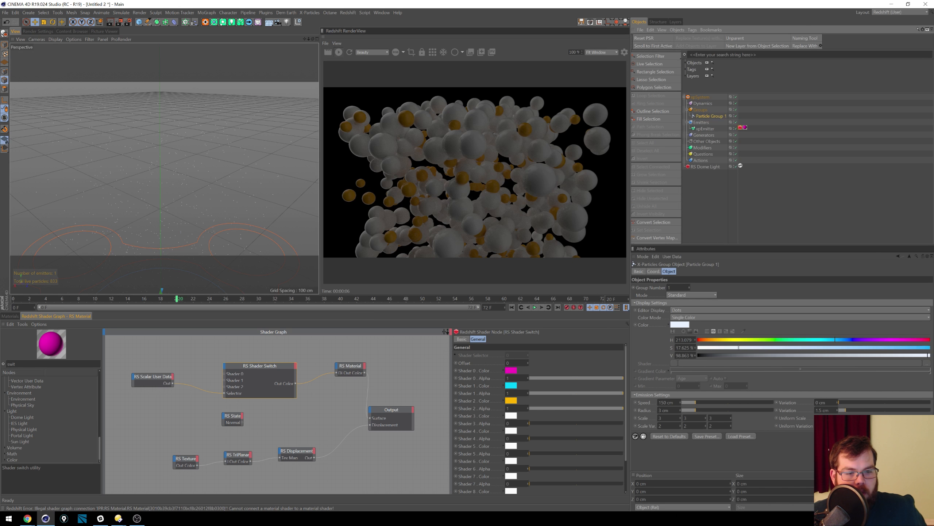
double_click(664, 410)
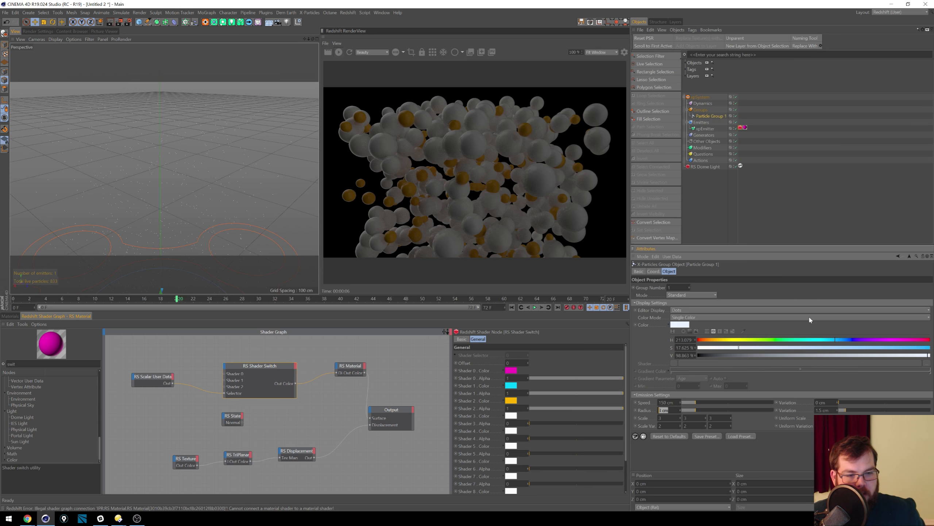
text(1.5)
key(Return)
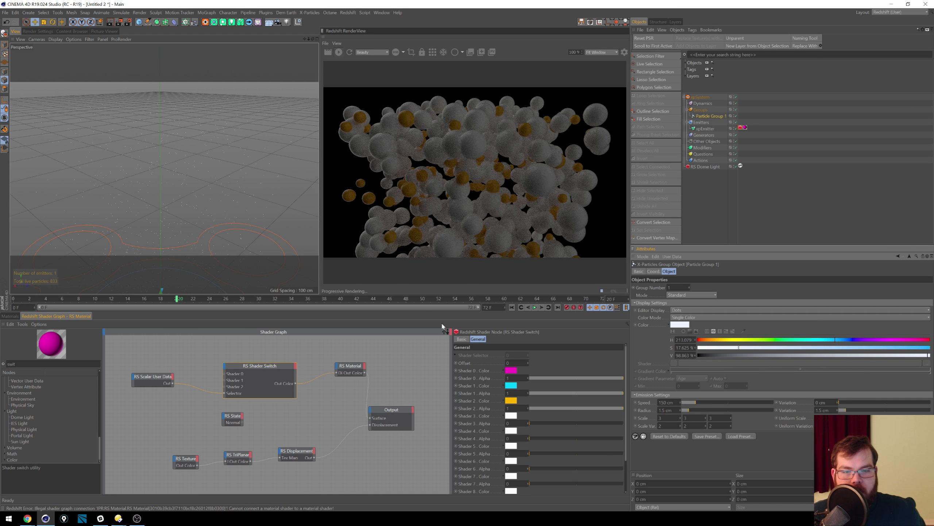
click(511, 307)
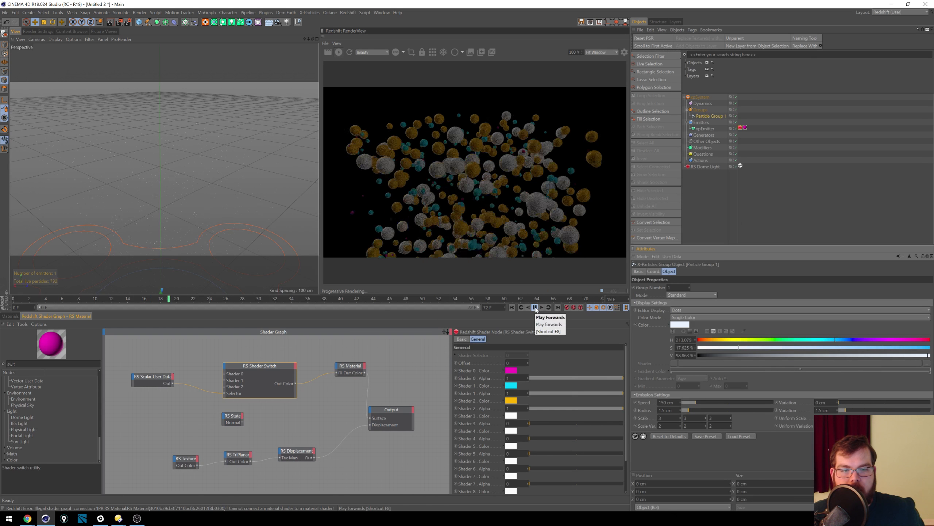
click(535, 307)
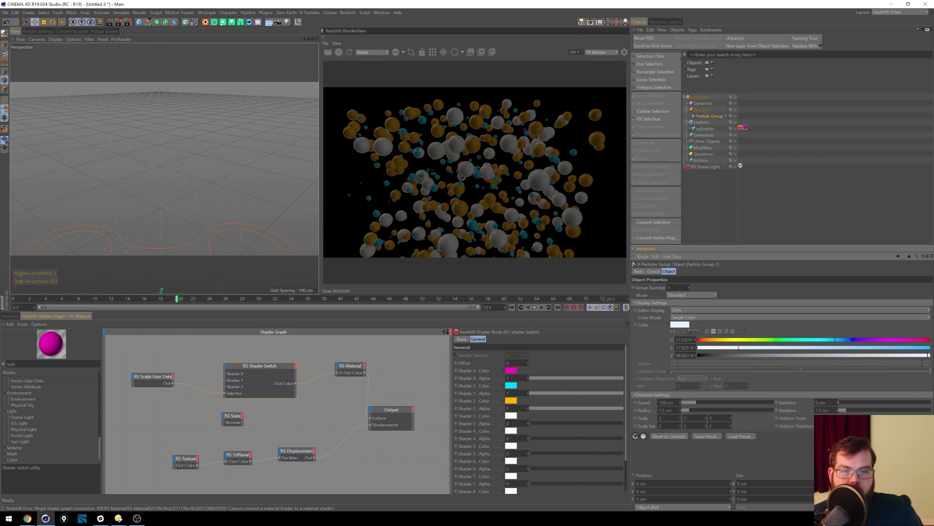
Step: Try a radius variation of 1 cm on Particle Group 1 and replay the simulation
drag(830, 410, 781, 379)
text(1)
key(Return)
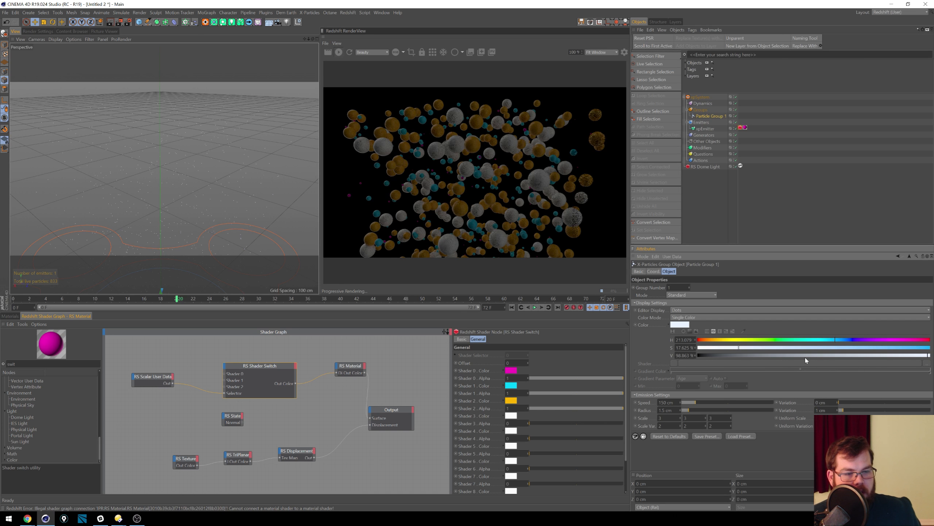
click(511, 308)
click(534, 307)
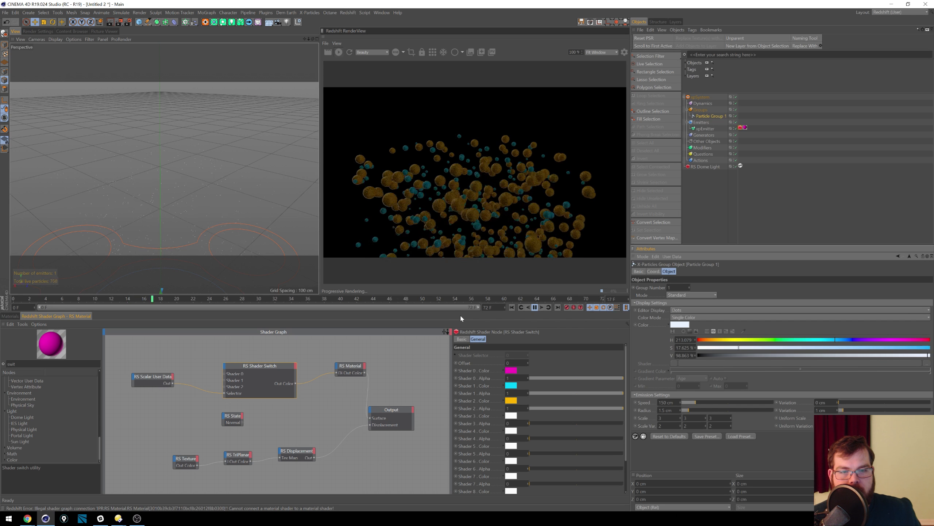
click(535, 307)
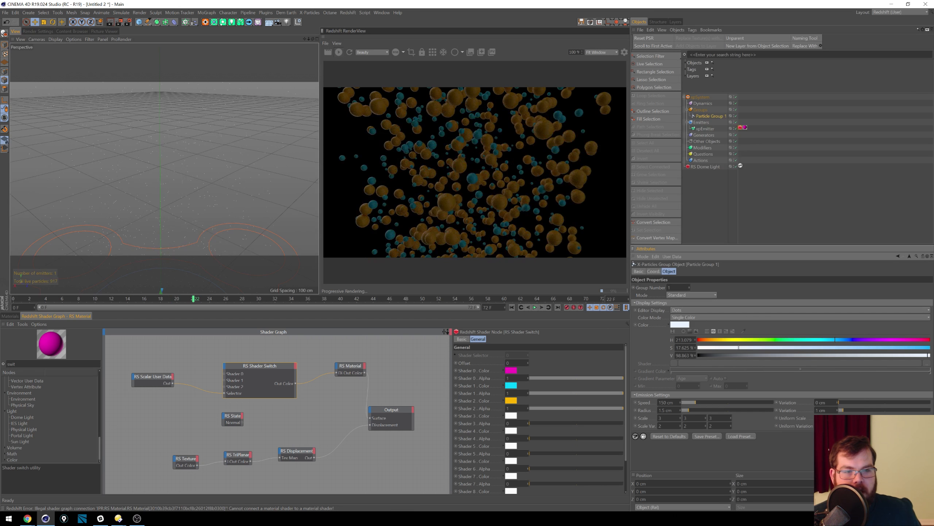
Step: Set Particle Group 1's radius variation to 1.5 cm and rewind the timeline to the first frame
double_click(820, 410)
text(1.5)
key(Return)
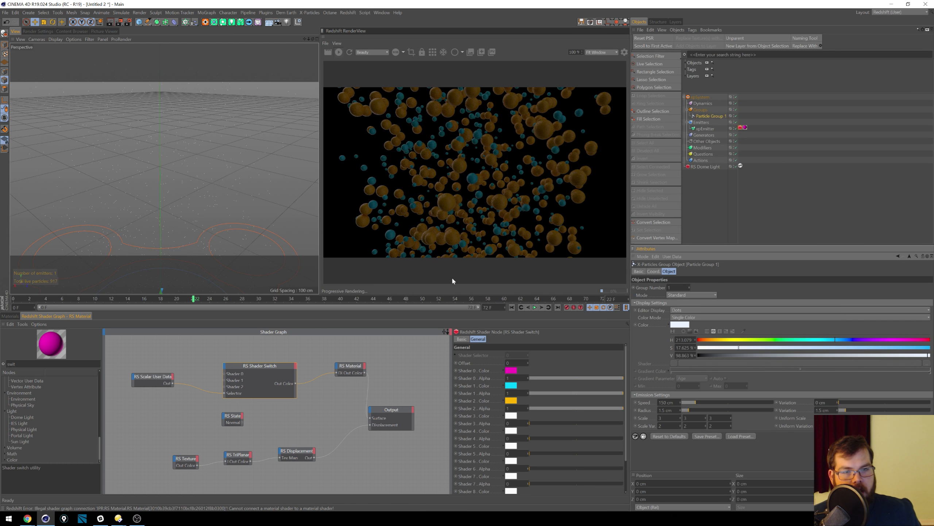
click(512, 307)
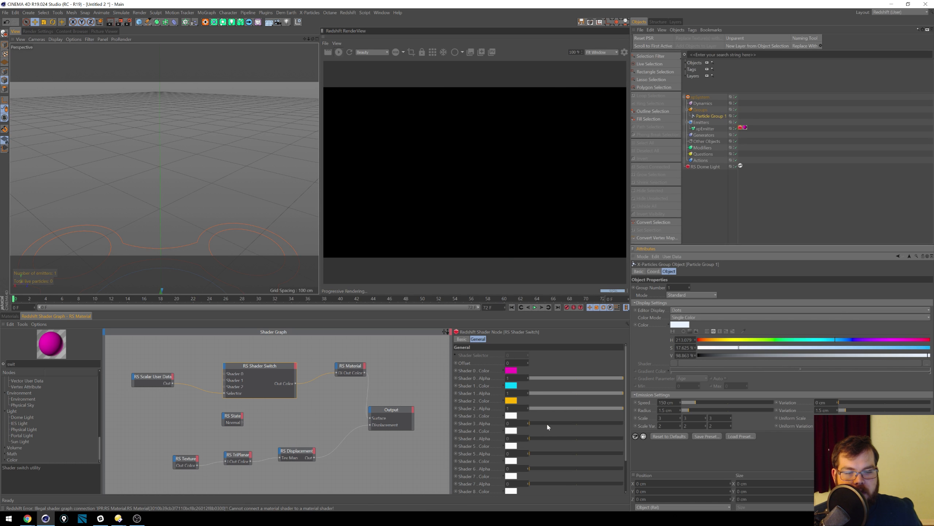
Step: Set the RS Shader Switch's Shader 3 color to bright green with an alpha of 1 and replay the simulation
click(512, 416)
click(523, 415)
drag(538, 424, 557, 423)
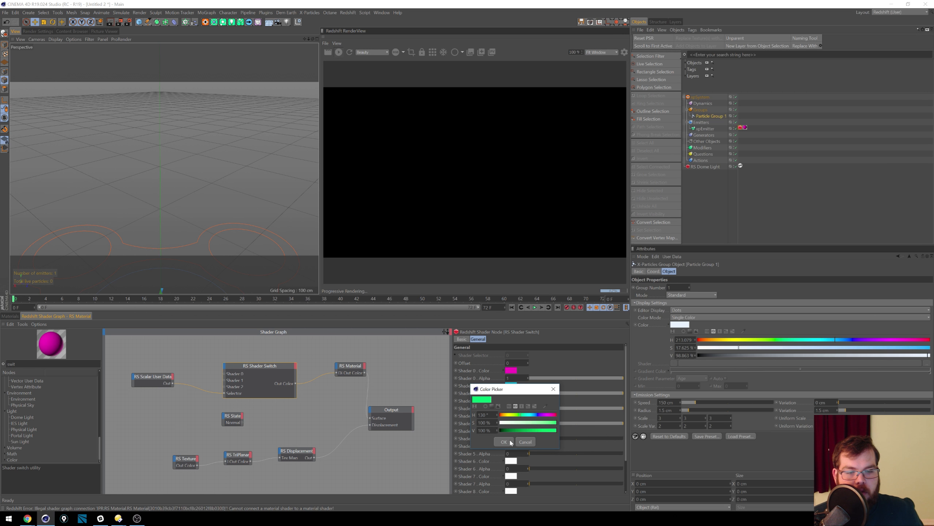
click(503, 442)
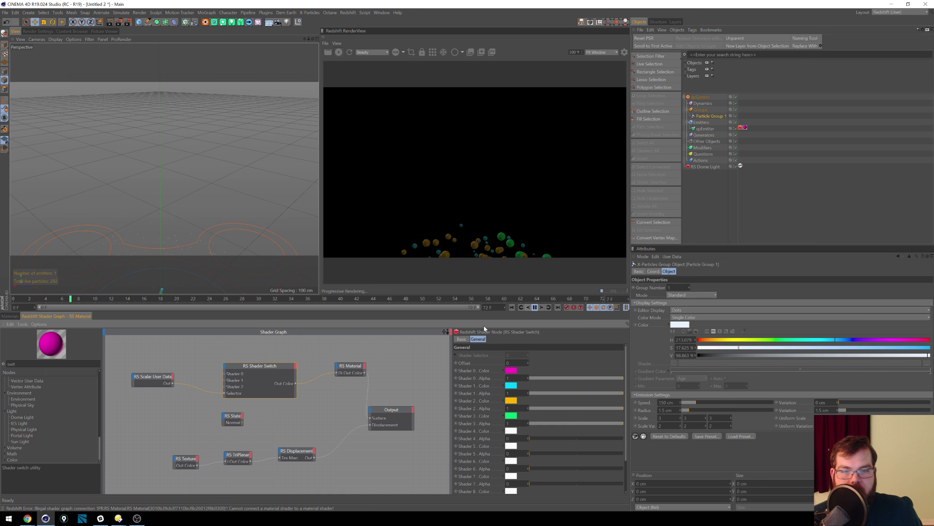
click(535, 307)
scroll(157, 190, down, 3)
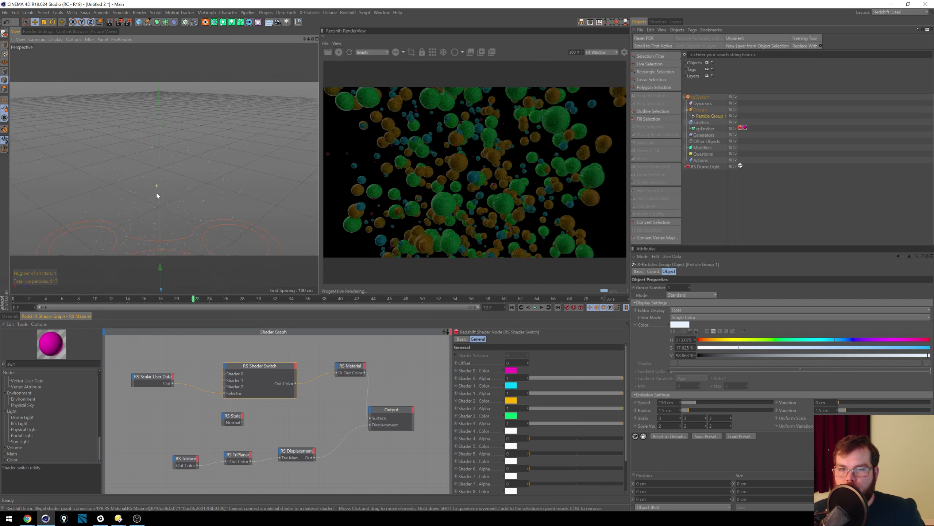
Step: Rename the RS Scalar User Data node as Size
alt+drag(158, 215, 194, 165)
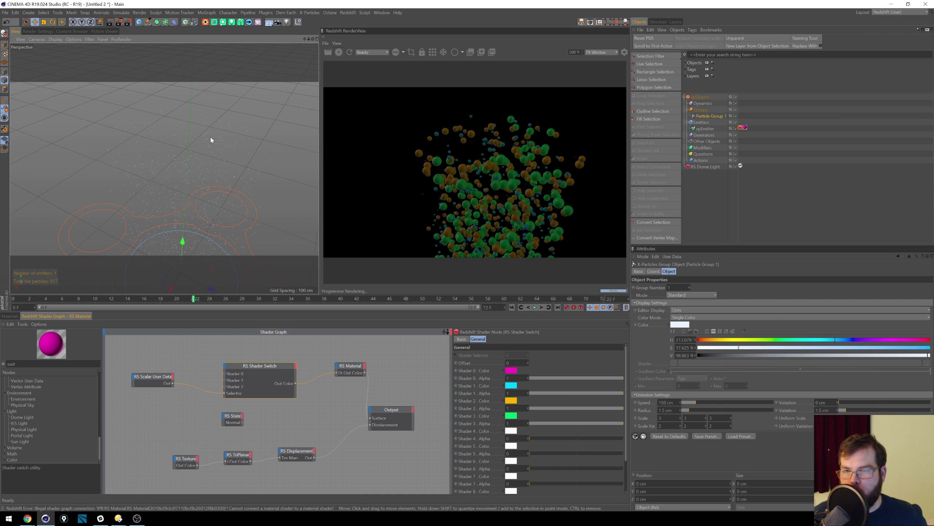
alt+drag(199, 193, 167, 176)
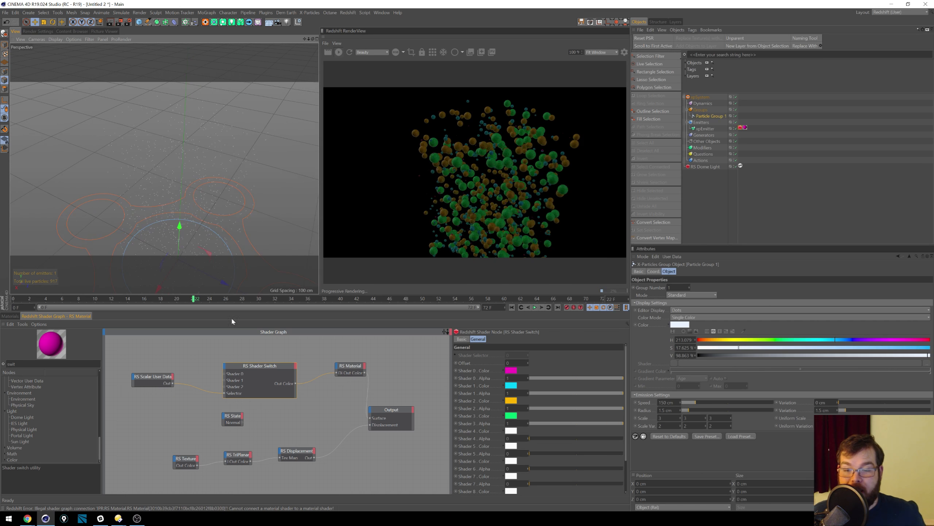
click(161, 376)
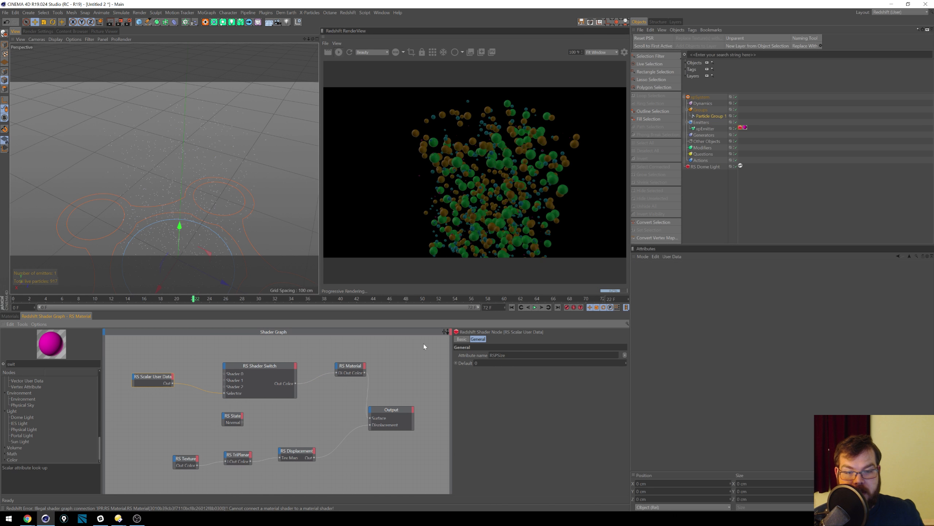
click(462, 338)
drag(522, 354, 483, 355)
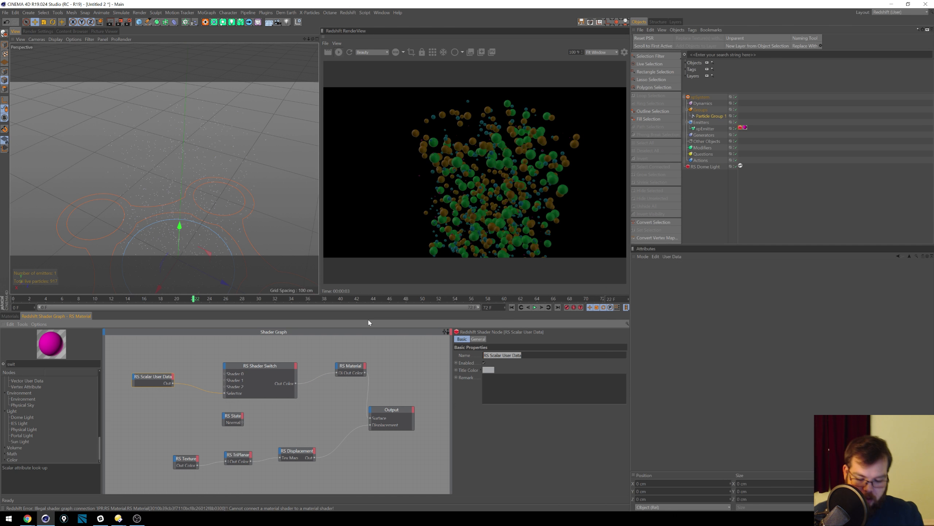
text(Sizde)
key(Return)
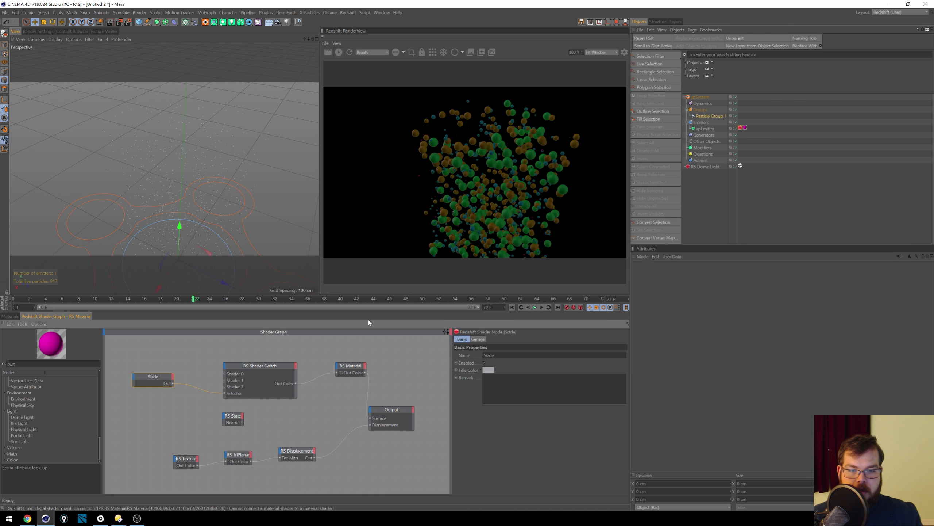
text(S)
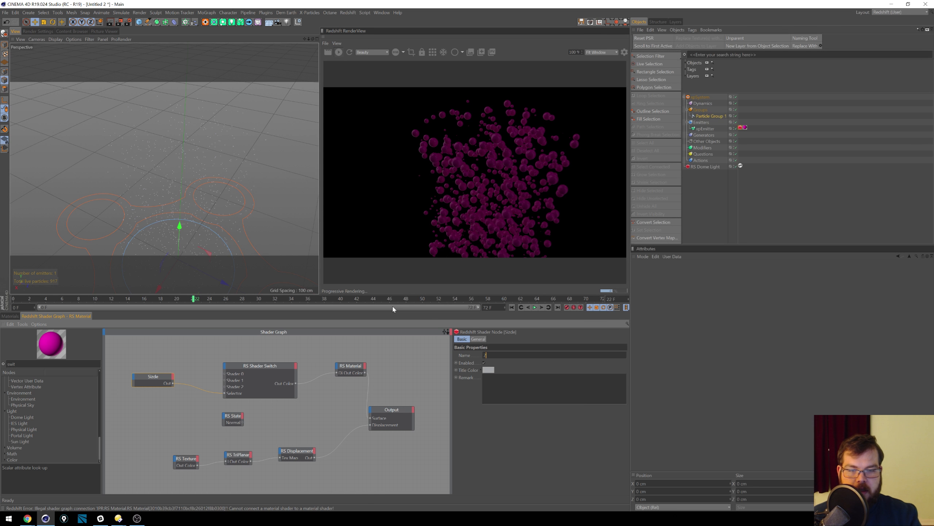
text(ize)
key(Return)
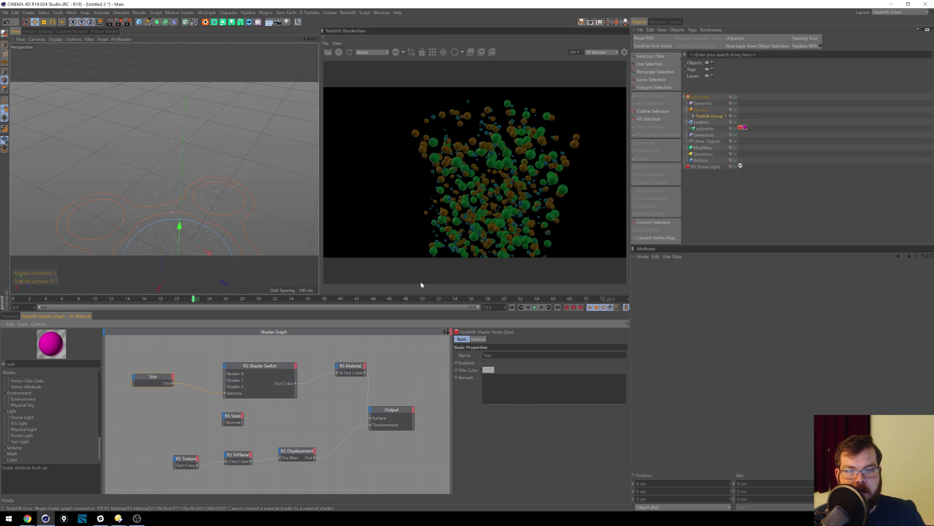
Step: Set the Size node's attribute to the particle Age attribute
click(478, 339)
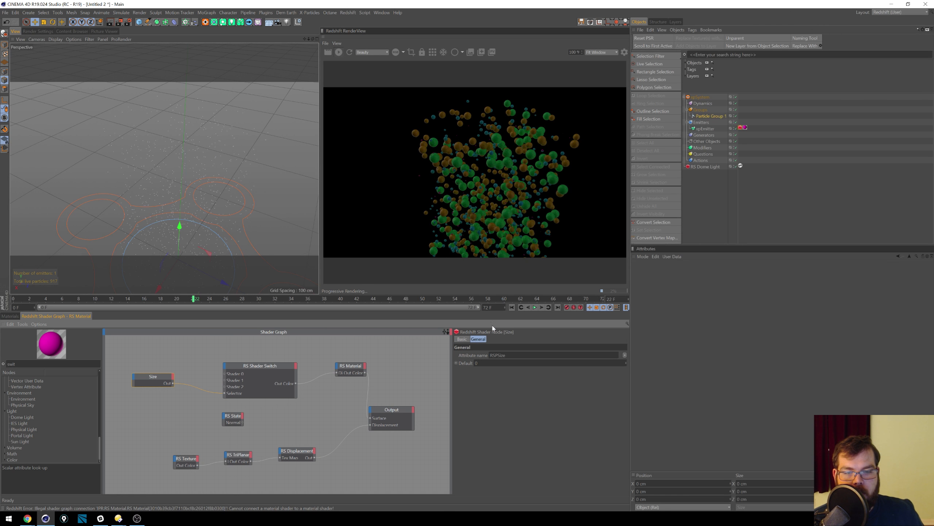
click(625, 355)
mouse_move(635, 364)
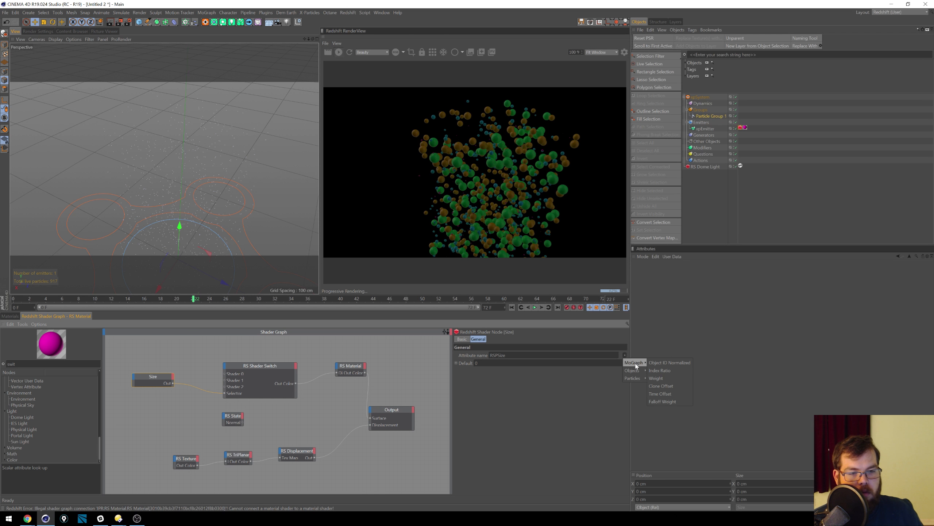
mouse_move(641, 380)
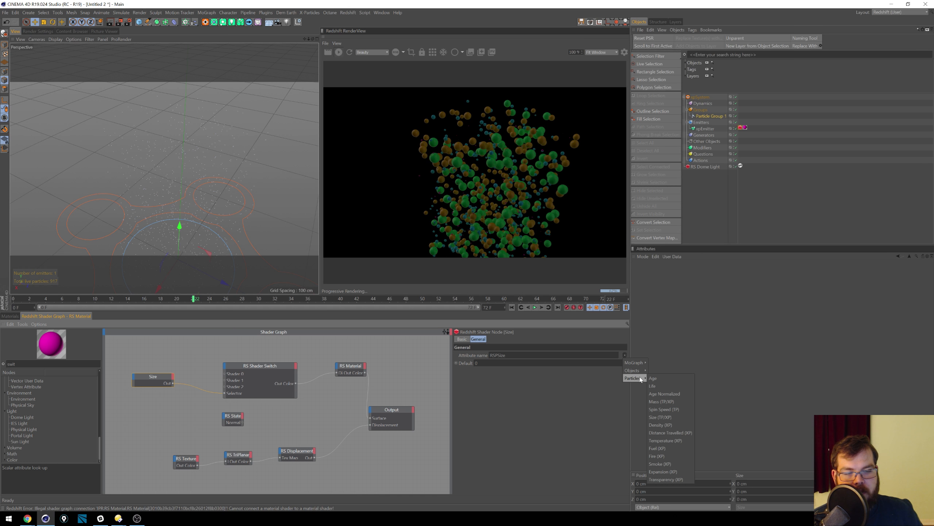
click(671, 381)
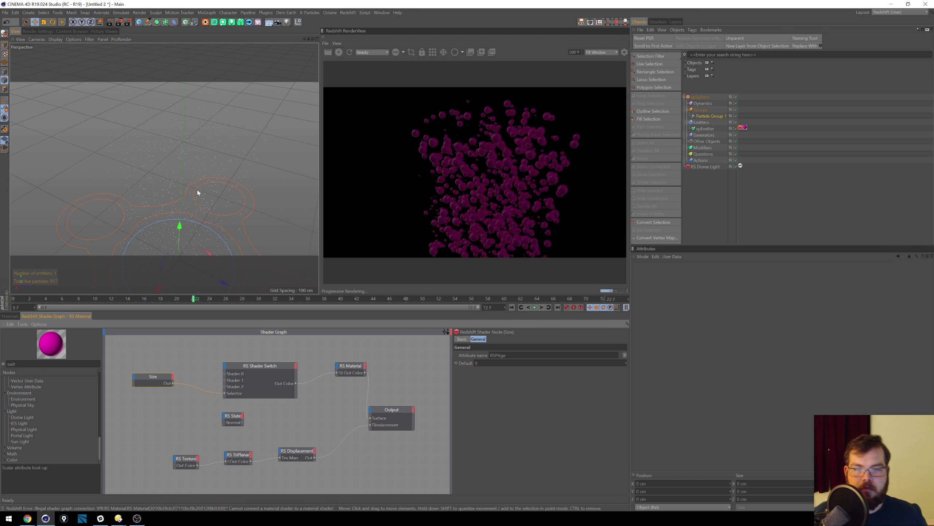
Step: Play the simulation and examine how the sphere colors change with particle age in the render
scroll(196, 195, down, 5)
alt+drag(203, 223, 204, 191)
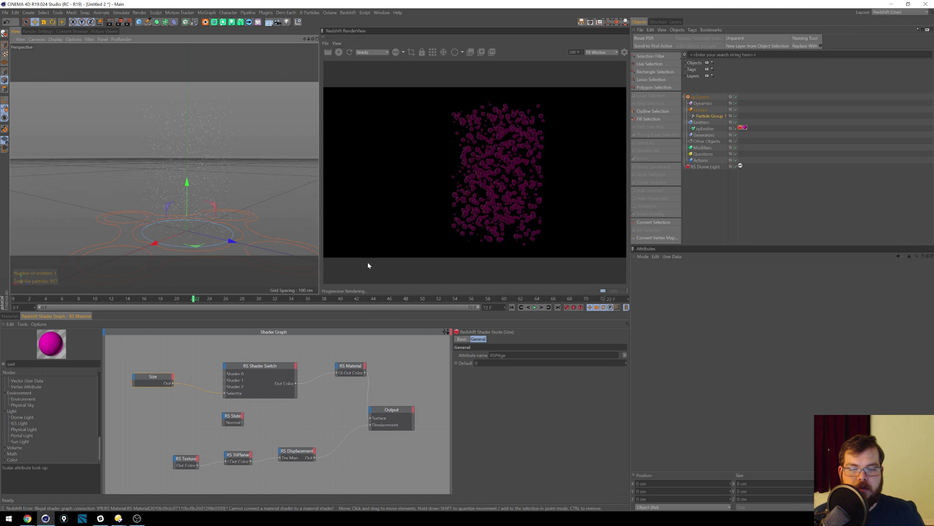
click(268, 395)
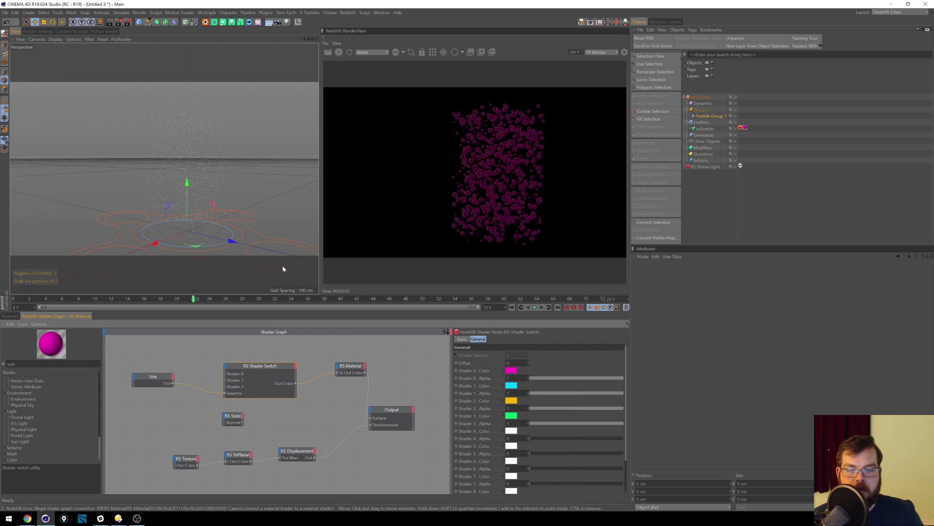
scroll(193, 194, down, 5)
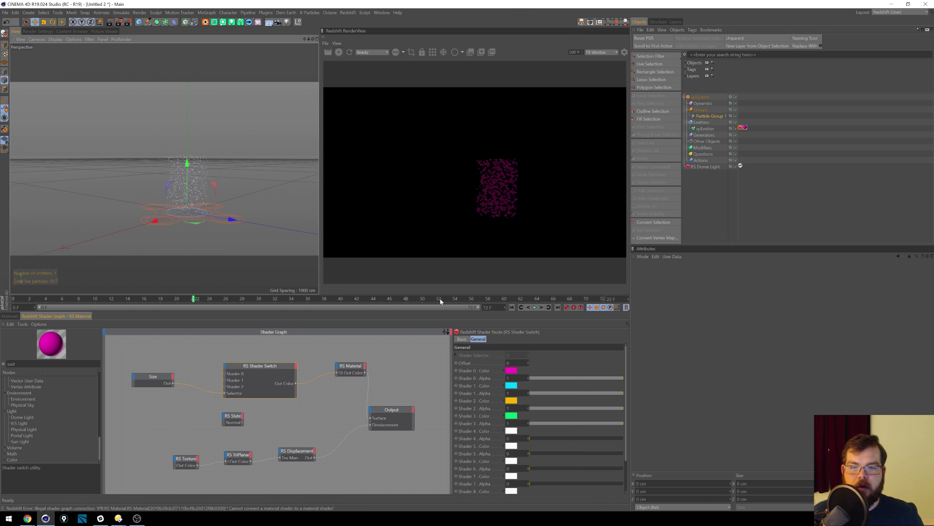
click(534, 307)
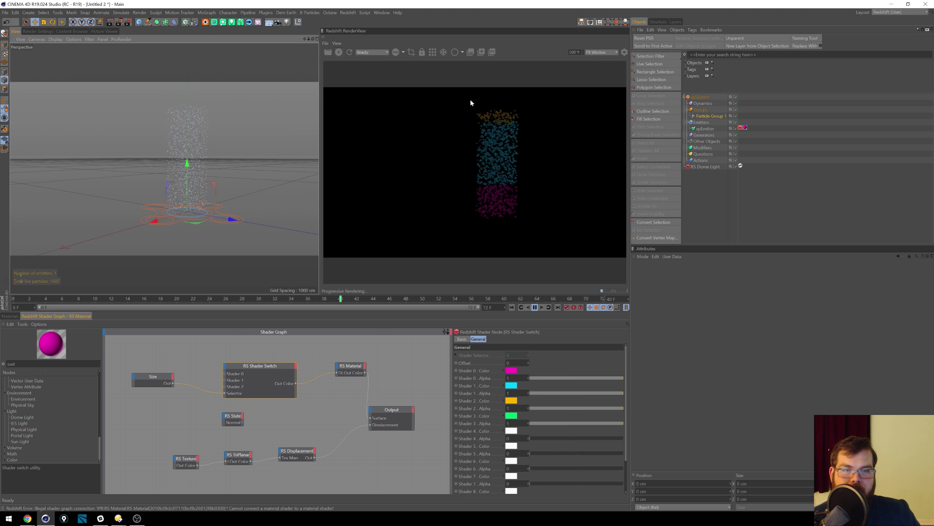
alt+right_drag(238, 142, 177, 166)
alt+middle_drag(162, 169, 153, 178)
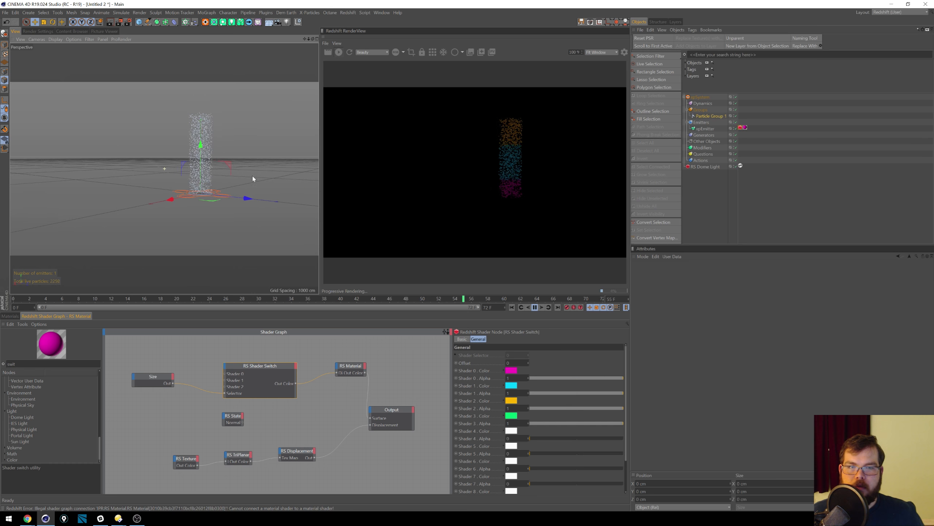
click(534, 307)
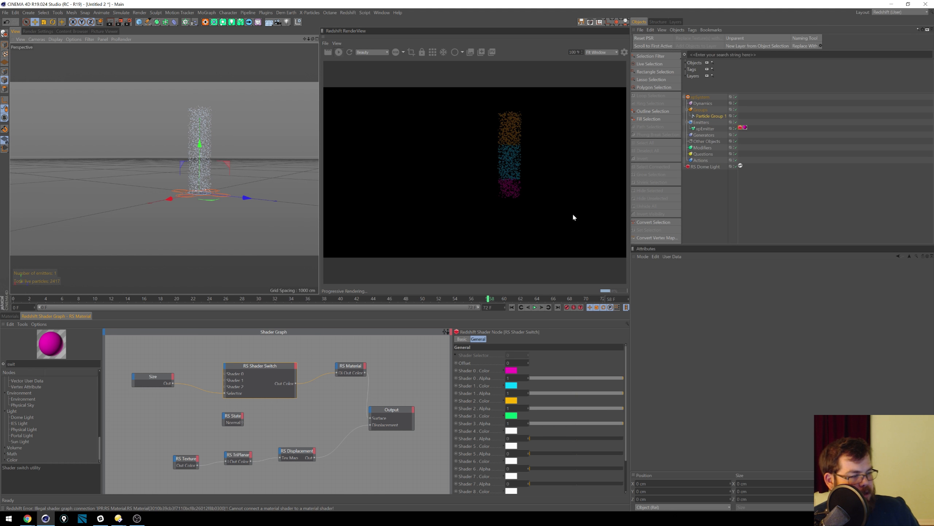
Step: Set the Size node's attribute to the particle Distance Travelled (XP) and replay the simulation from the first frame
click(154, 377)
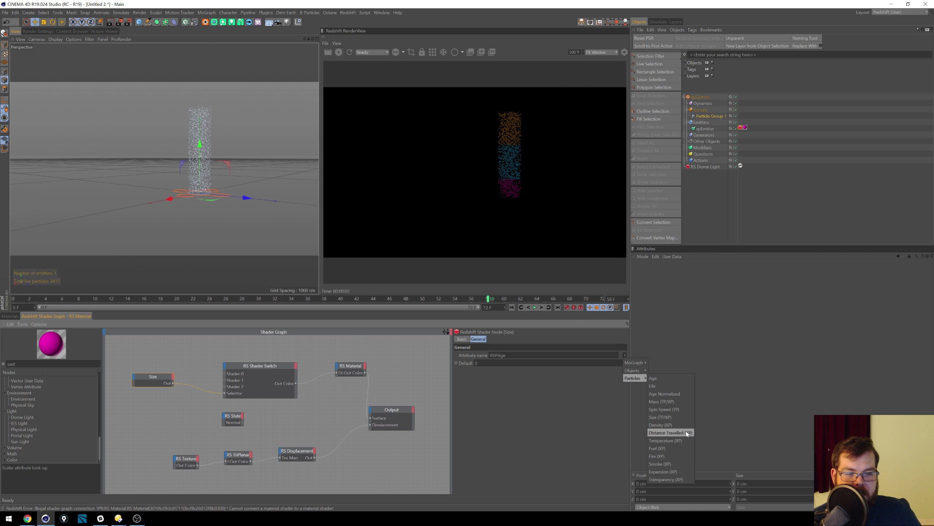
click(687, 433)
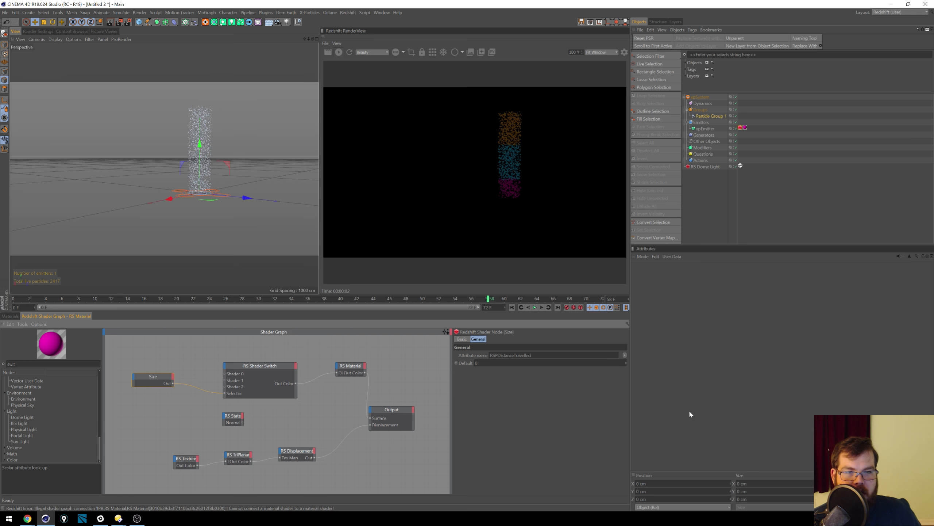
click(515, 308)
click(535, 307)
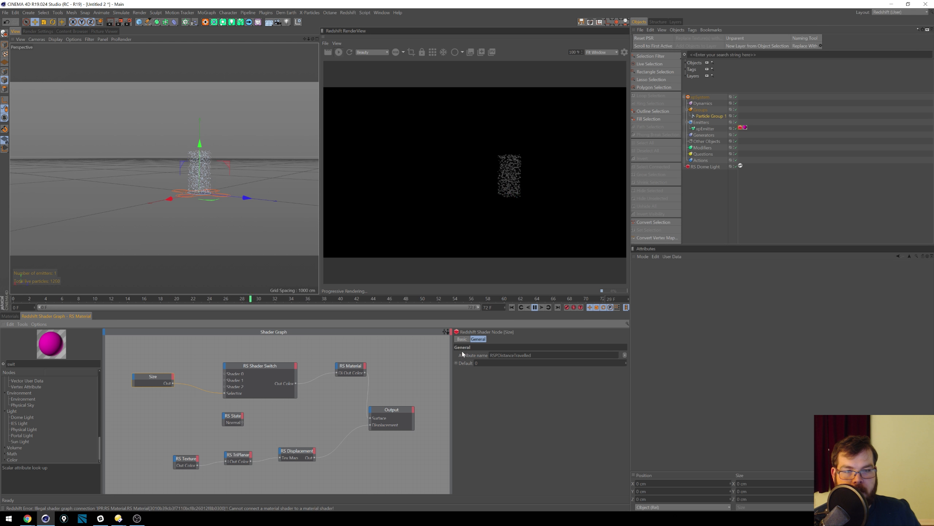
Step: Try routing the Size node through a new RS Invert node into the RS Shader Switch's Selector
drag(26, 364, 1, 332)
text(inver)
drag(21, 384, 218, 379)
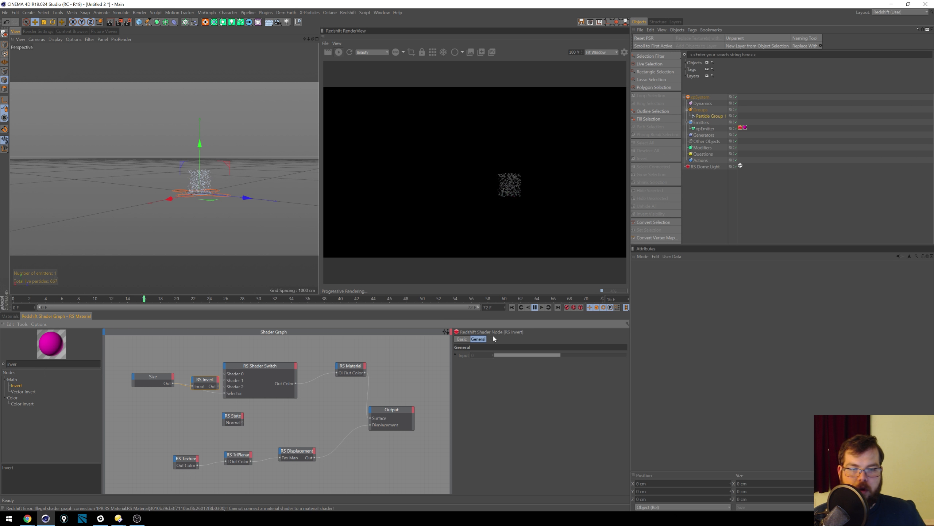
click(203, 364)
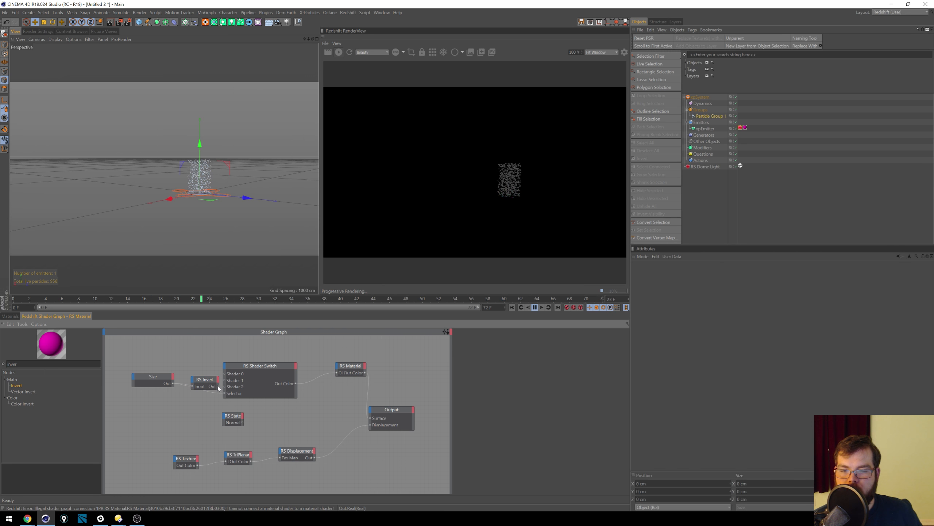
drag(224, 393, 225, 393)
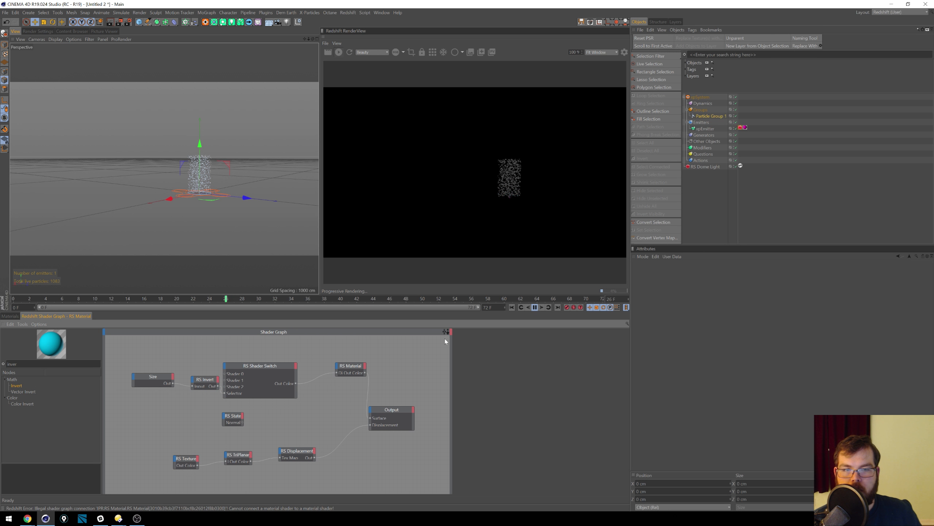
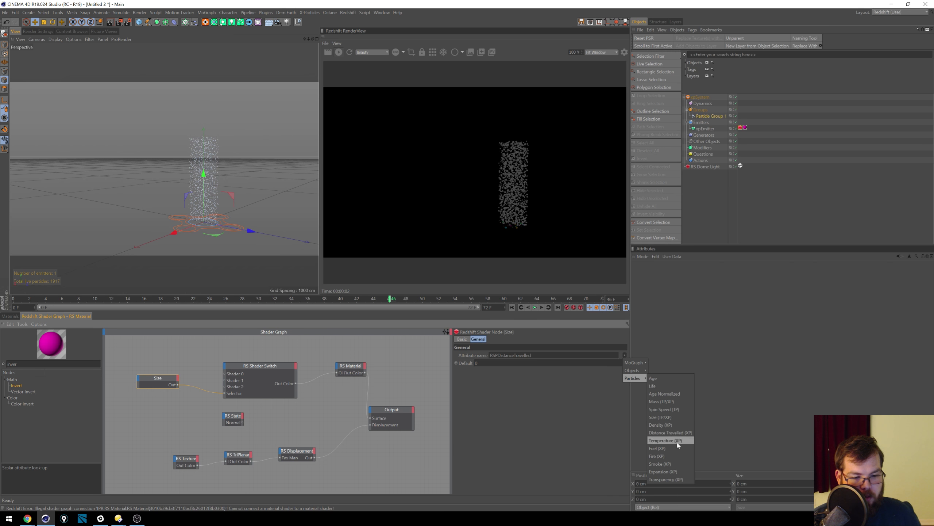
Step: Add Vector, Integer and Color User Data nodes, and wire the Integer node with attribute RSPID into the Shader Switch's Selector
click(47, 401)
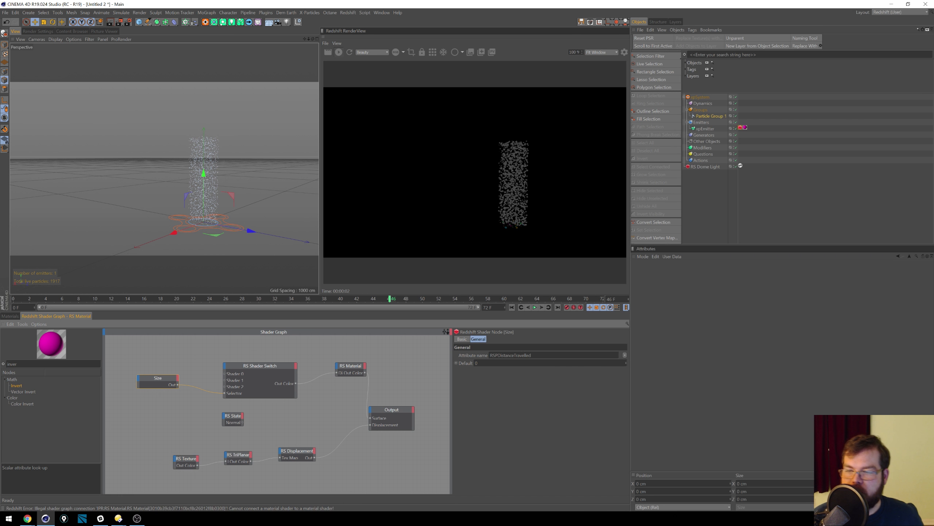
text(vec)
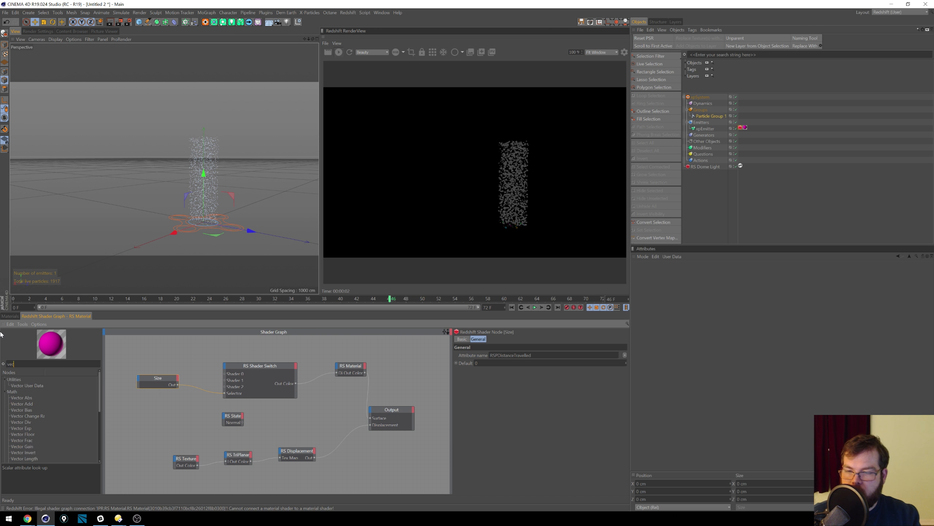
double_click(34, 386)
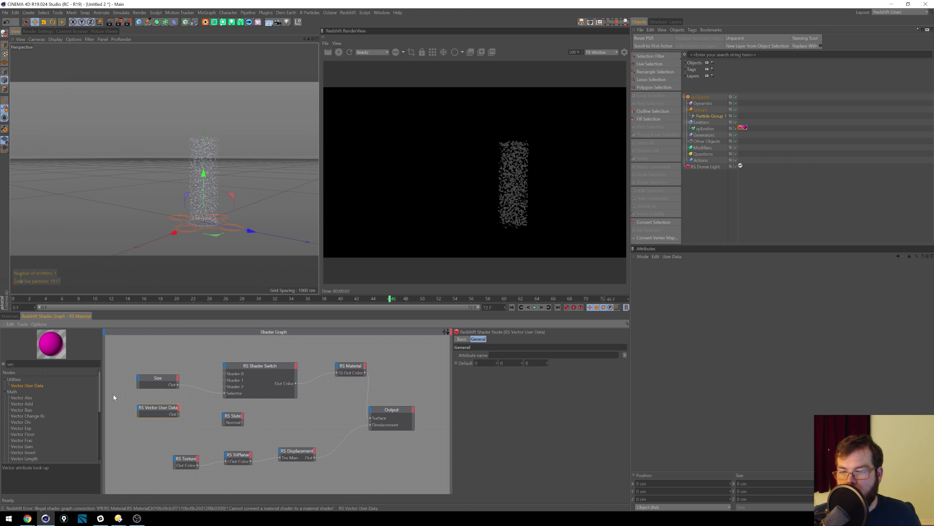
text(colr)
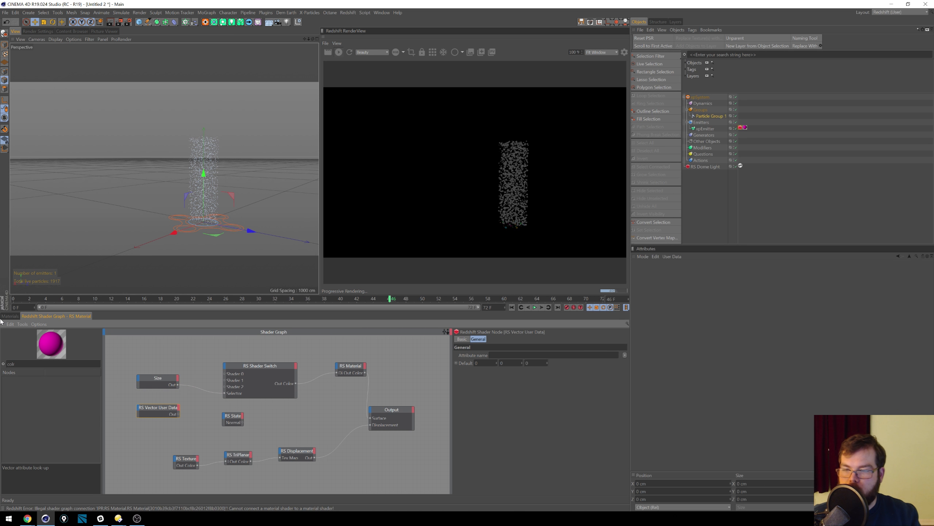
key(BackSpace)
key(BackSpace)
text(data)
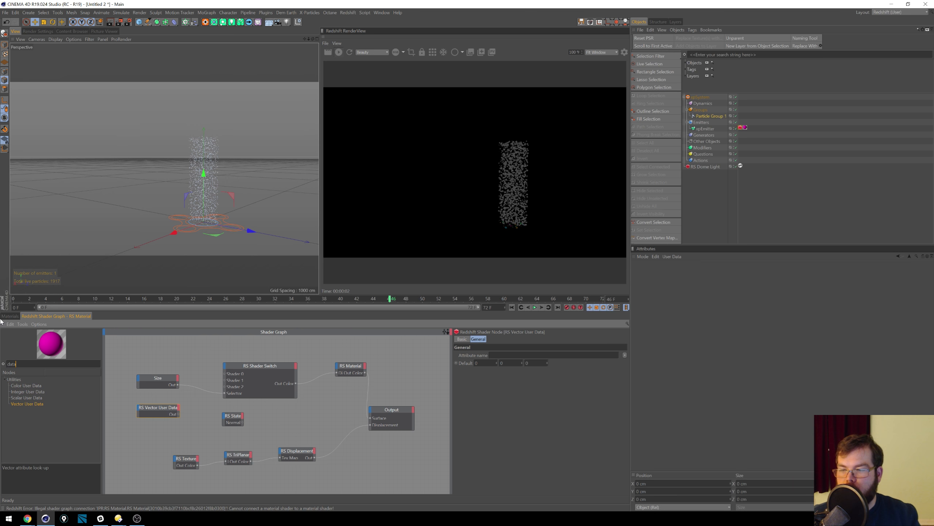
double_click(33, 390)
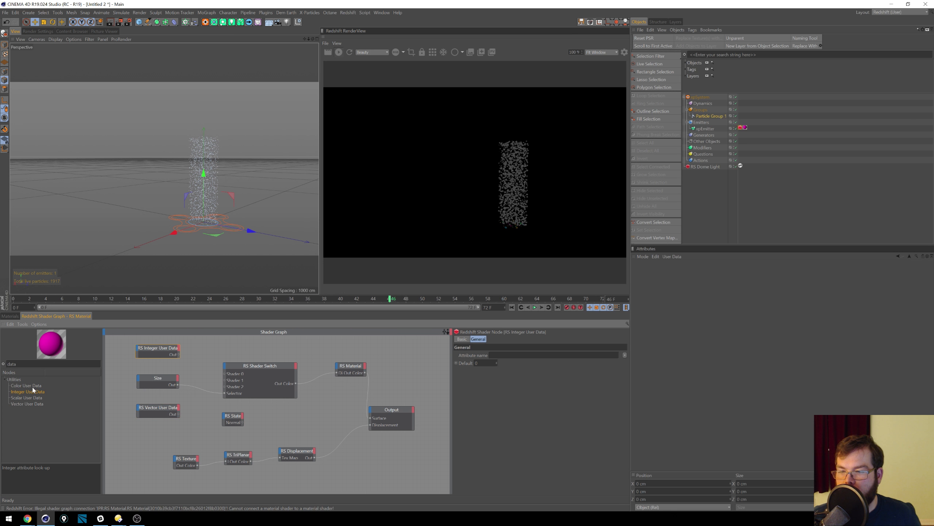
drag(109, 377, 160, 360)
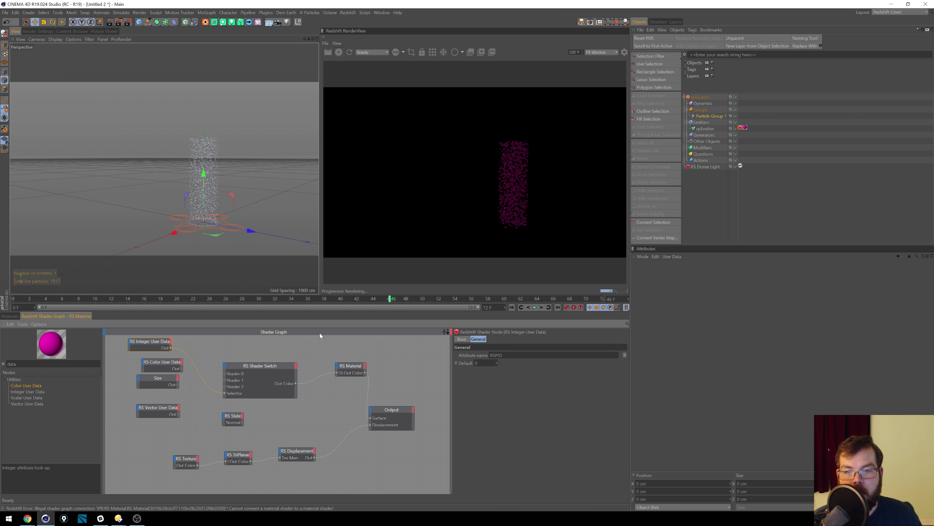
Step: Set the RS Integer User Data node's attribute to the Objects category's Object ID and replay the simulation from the first frame
click(535, 307)
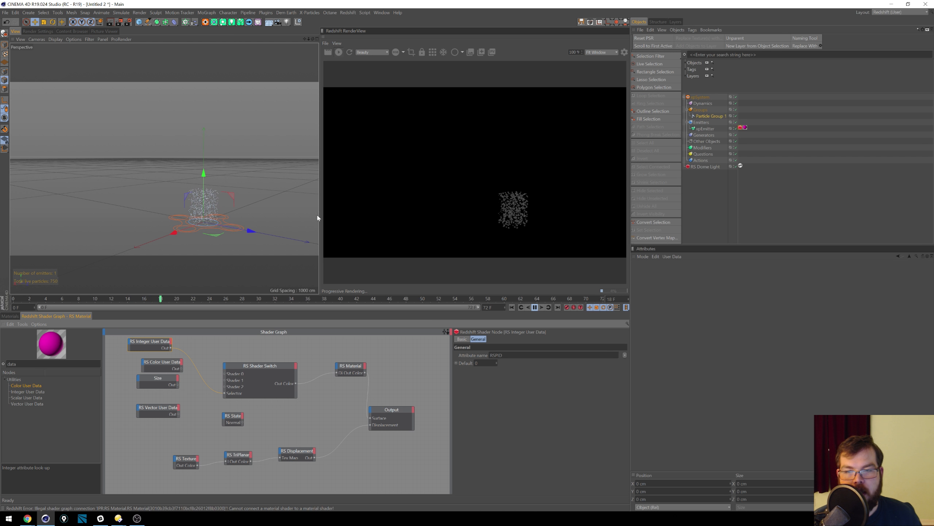
alt+right_drag(244, 187, 191, 188)
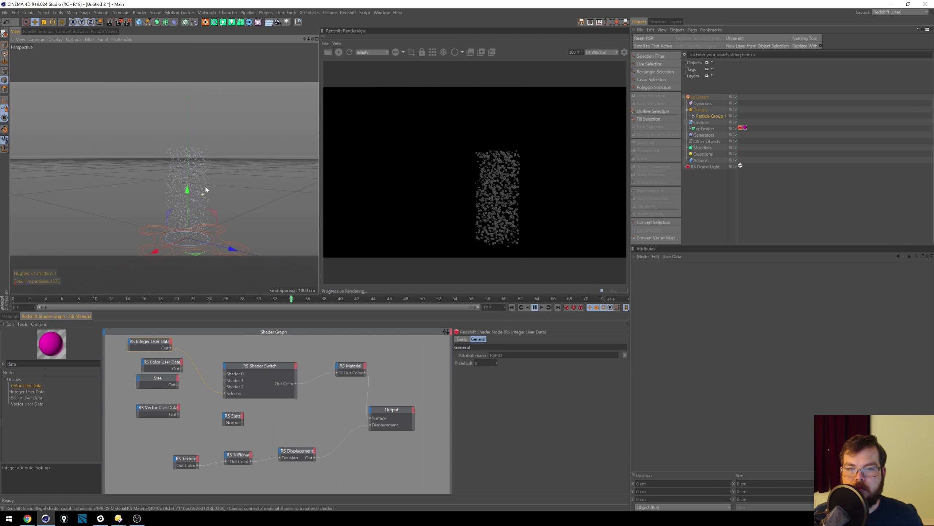
click(624, 355)
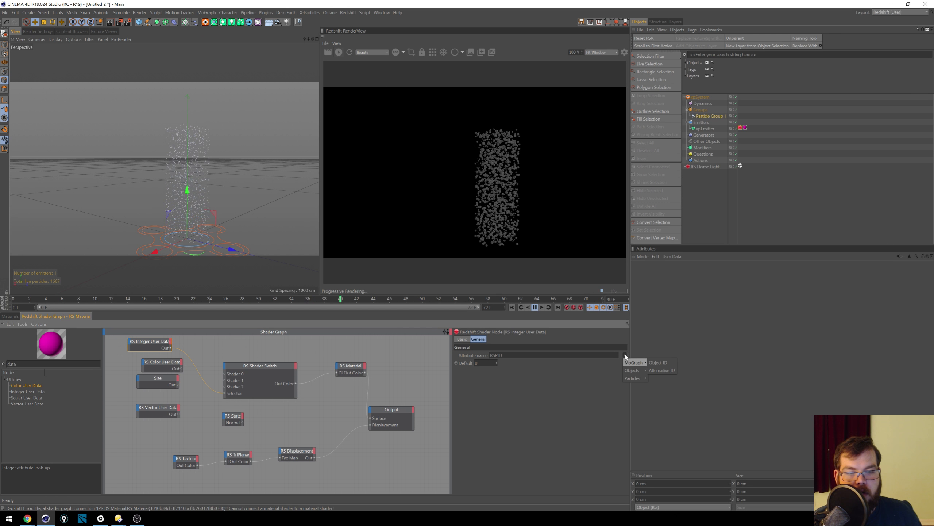
mouse_move(640, 369)
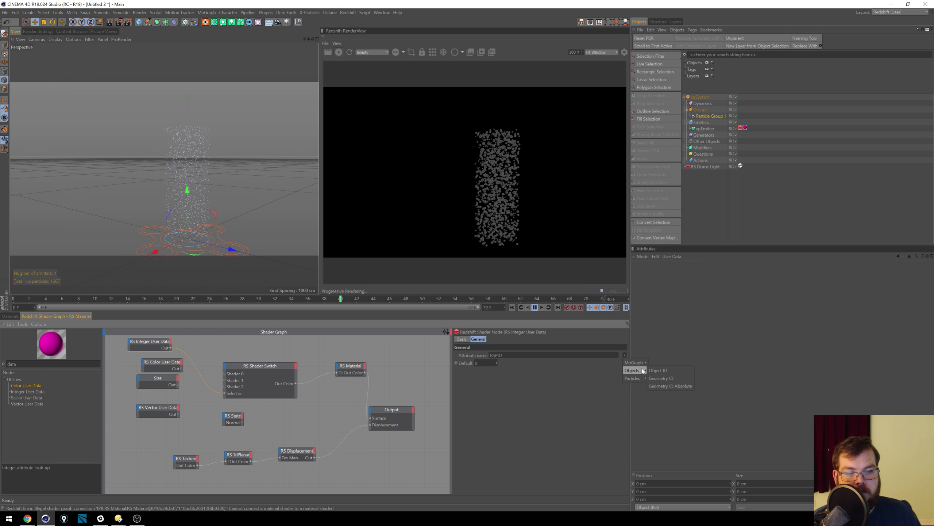
click(512, 307)
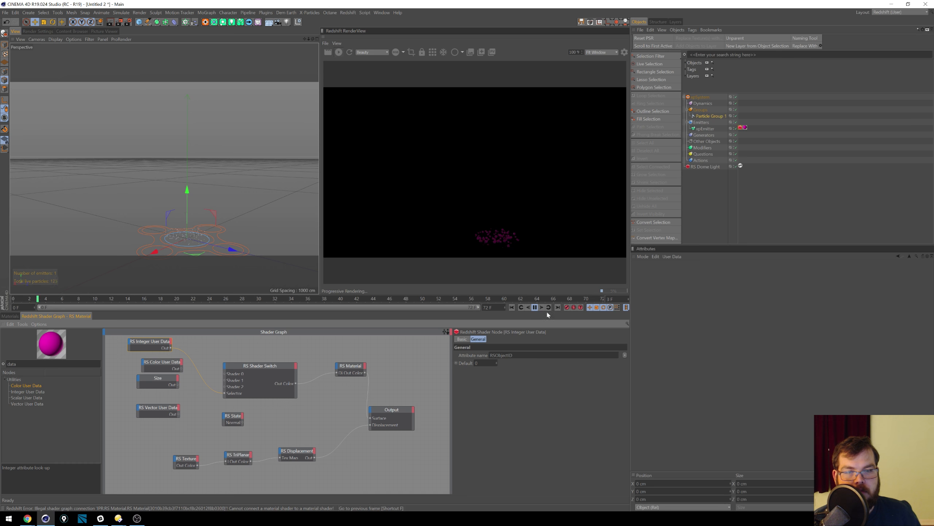
Step: Set the RS Integer User Data node's attribute to the particle attribute RSPGroupID and rewind the simulation playback
click(625, 355)
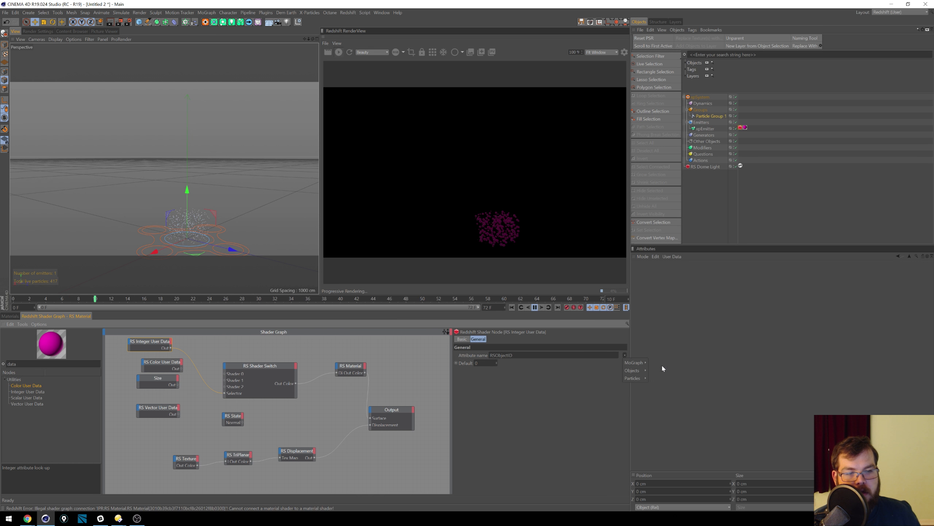
mouse_move(646, 364)
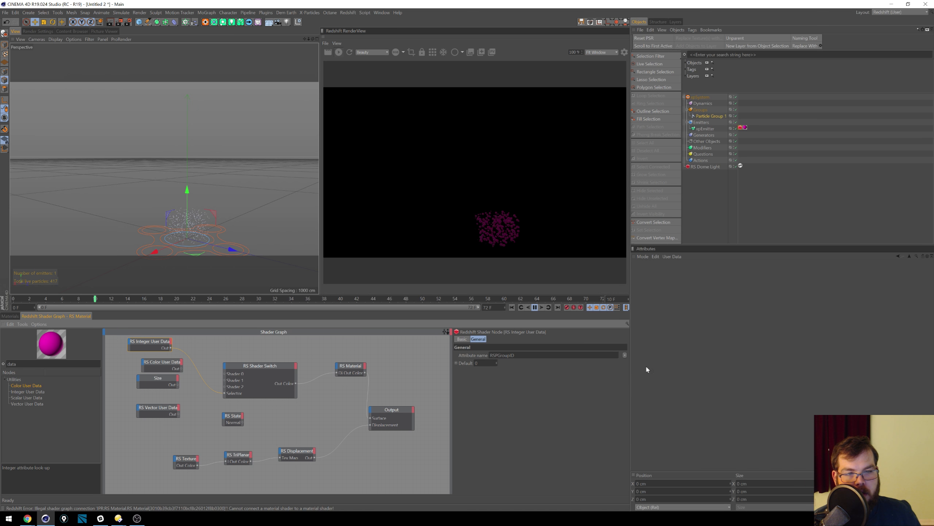
click(520, 308)
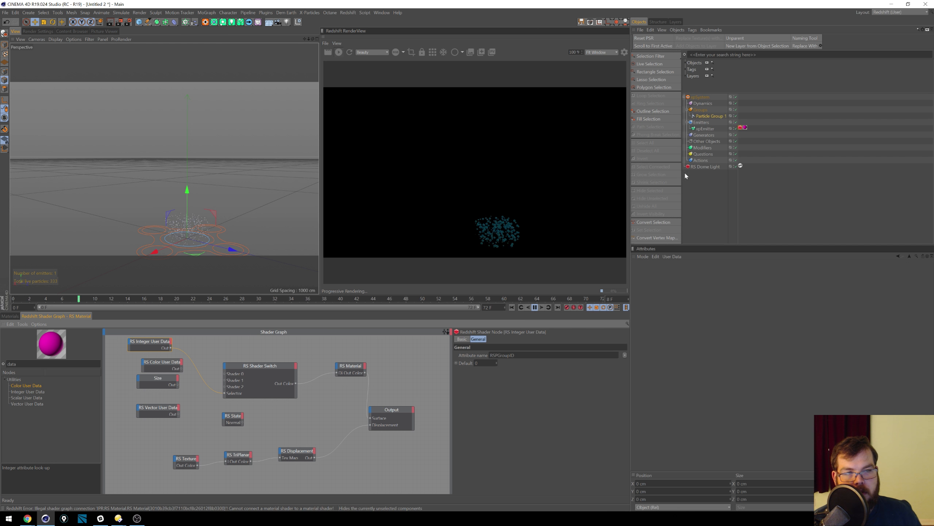
Step: Set the display color hue of Particle Group 1 to a pink of about 325°
click(709, 116)
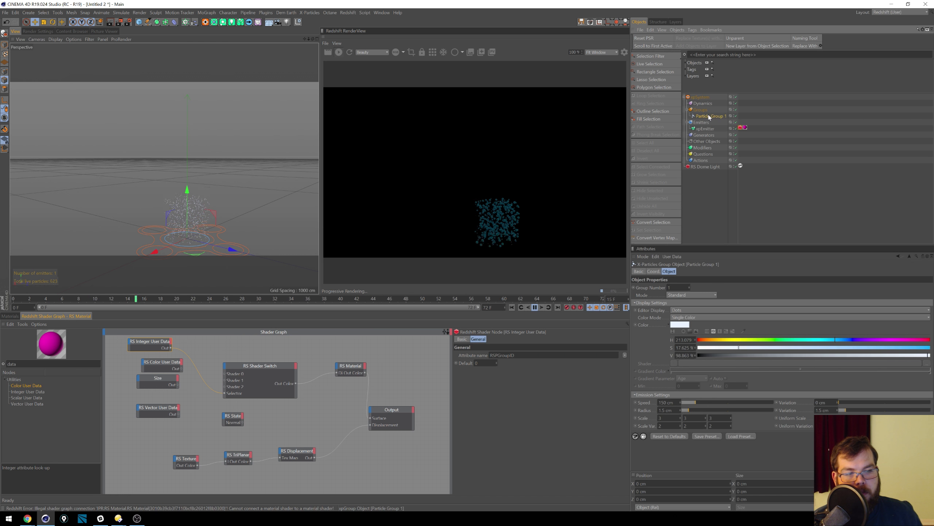
click(911, 340)
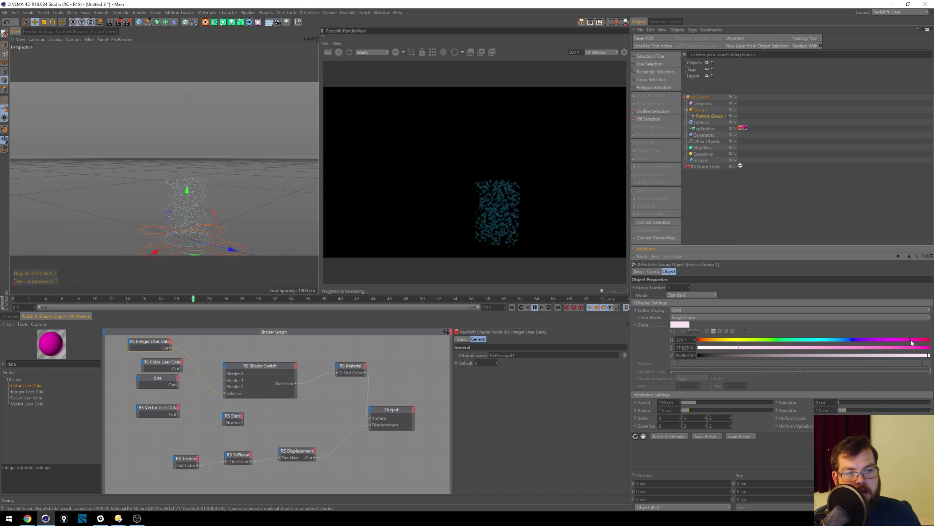
Step: Delete the RS Integer User Data node and connect the RS Color User Data output to Shader 0 of the RS Shader Switch
click(153, 342)
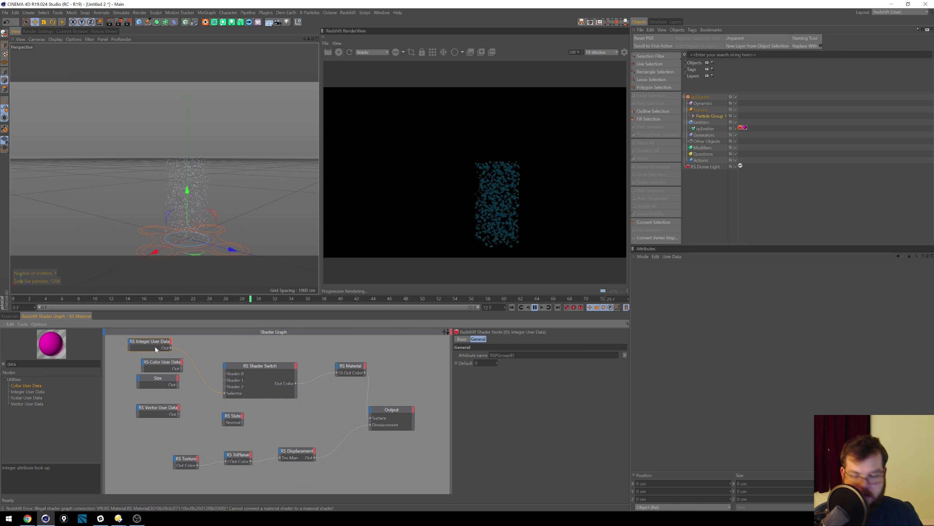
key(Delete)
click(179, 367)
drag(180, 367, 204, 384)
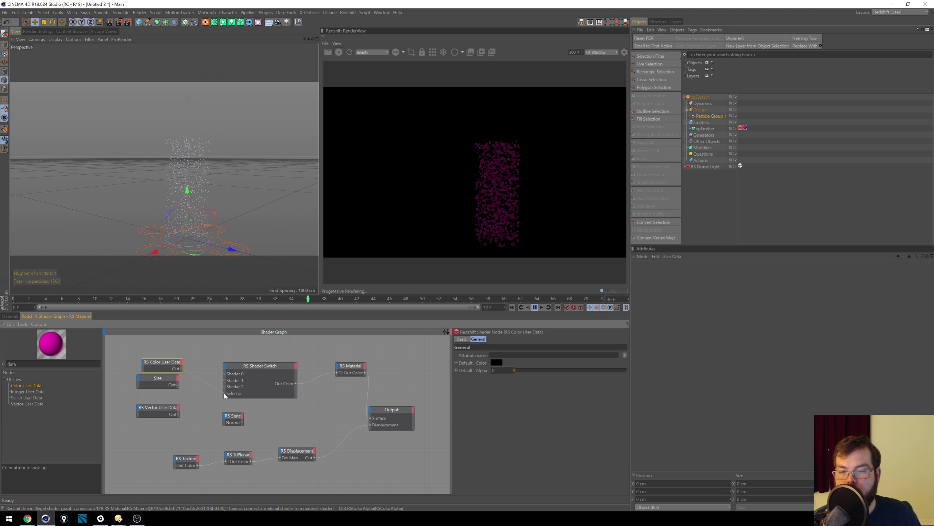
drag(225, 378, 191, 355)
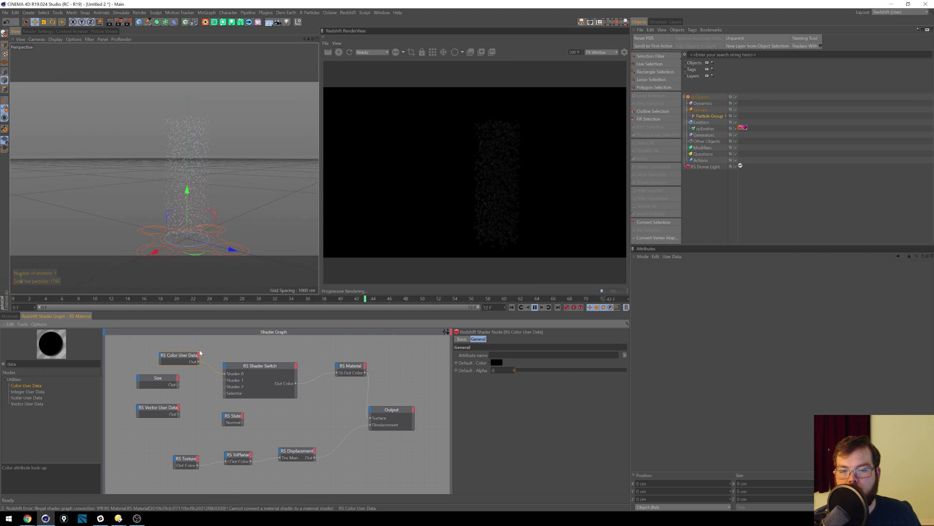
Step: Set the RS Color User Data node's attribute to the Particle Color particle attribute
click(625, 355)
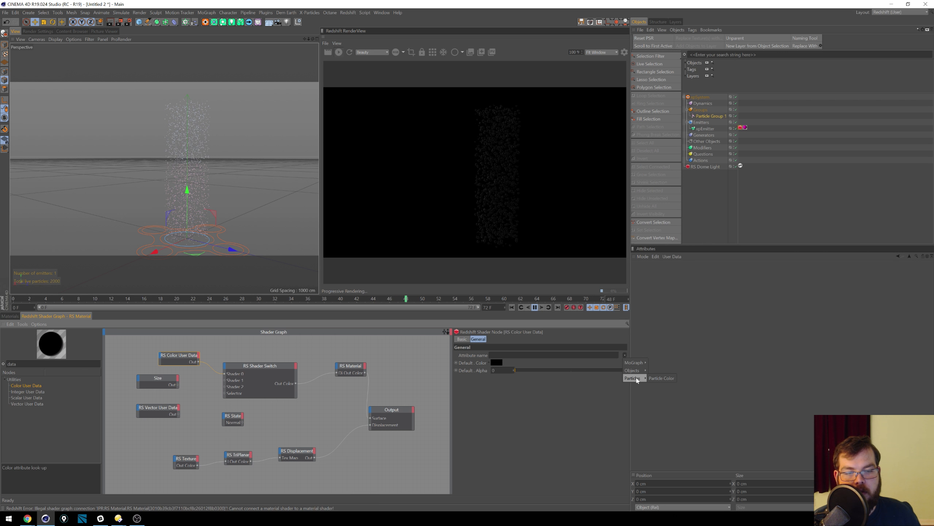
click(653, 379)
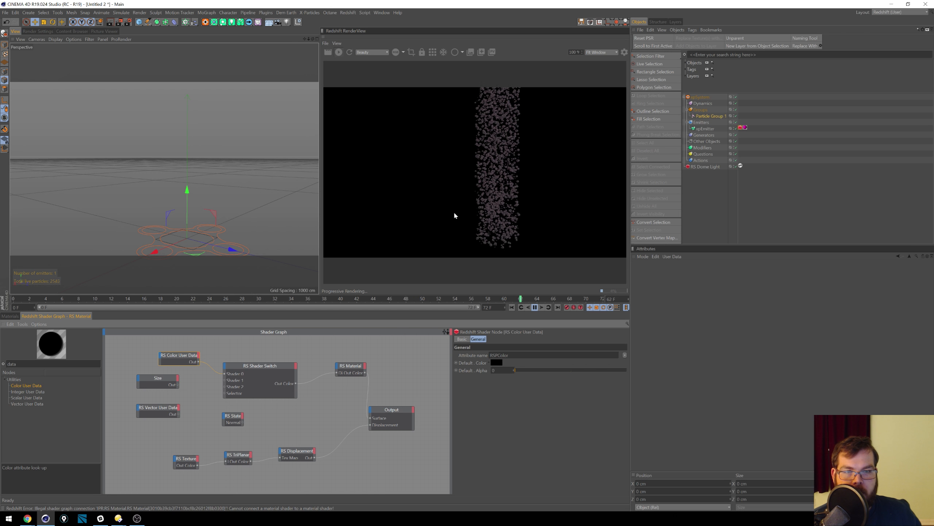
Step: Raise Particle Group 1's color saturation to 98% and shift its hue through purple and cyan to a blue of about 211°
click(710, 116)
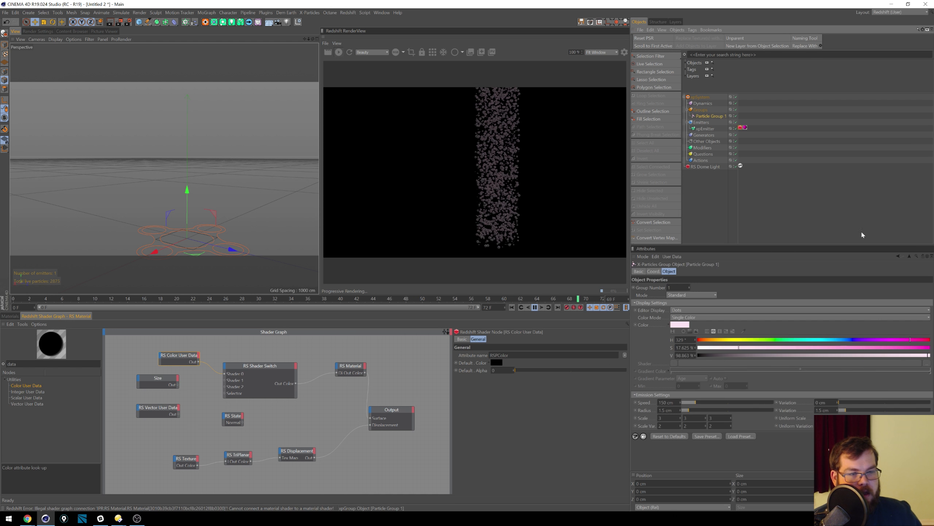
click(915, 348)
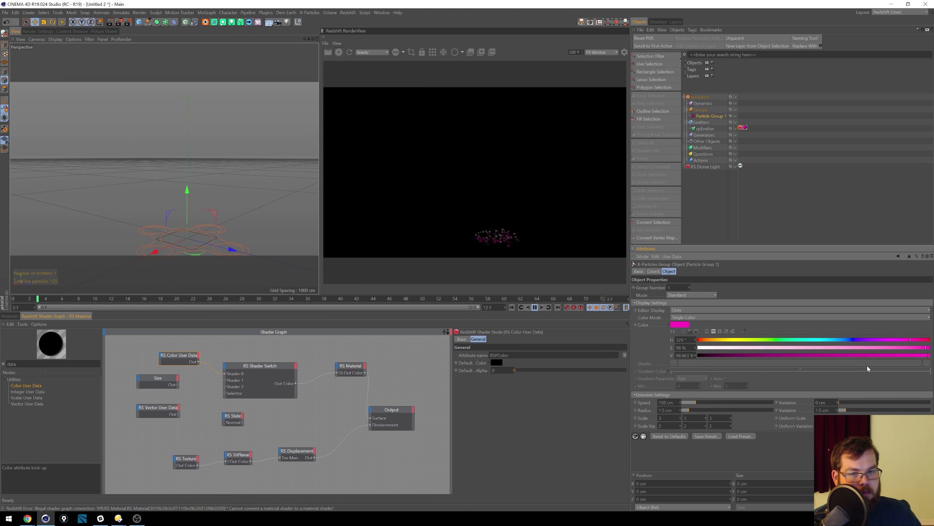
click(869, 339)
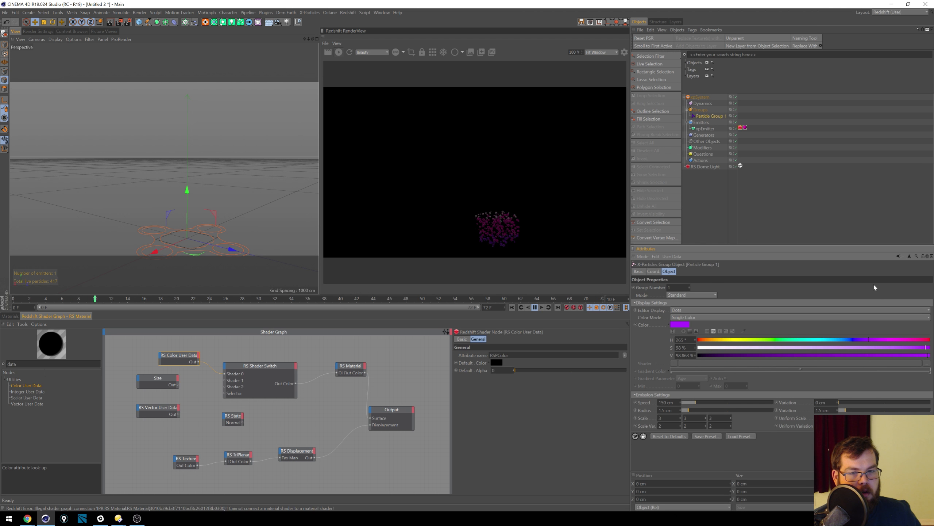
click(812, 340)
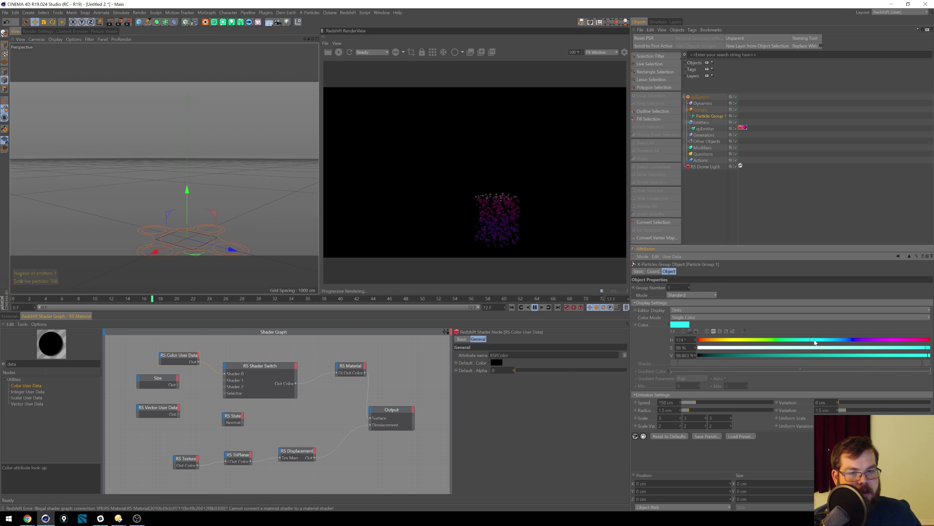
click(835, 340)
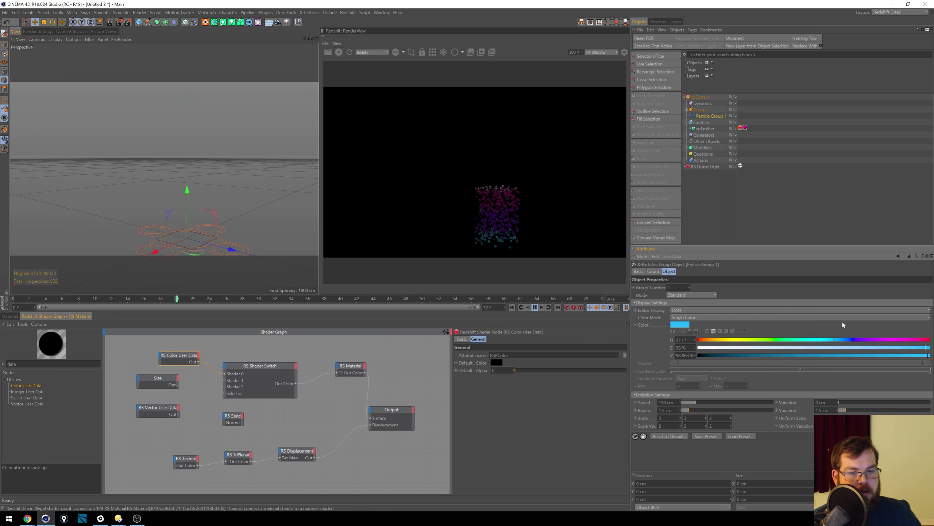
Step: Switch Particle Group 1's color mode to Gradient (Random) and add a light yellow-green knot about a third along the gradient
click(698, 317)
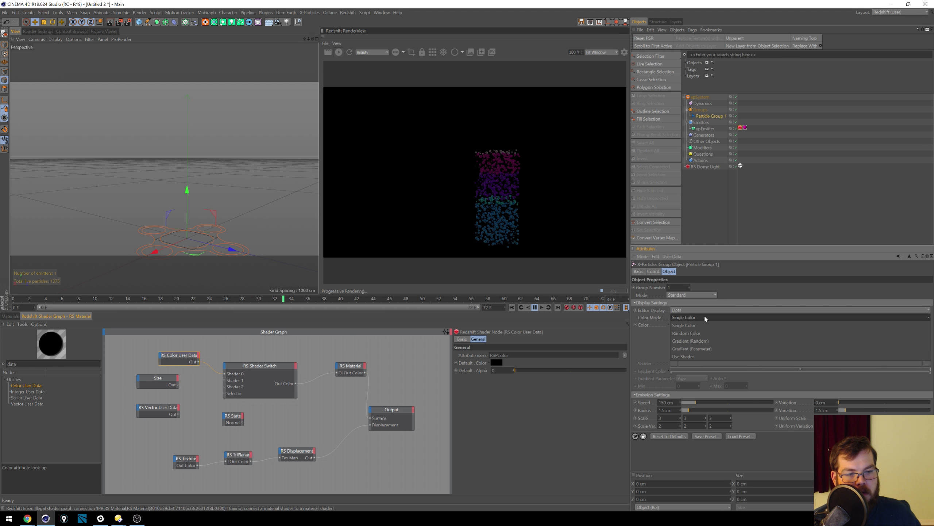
click(714, 341)
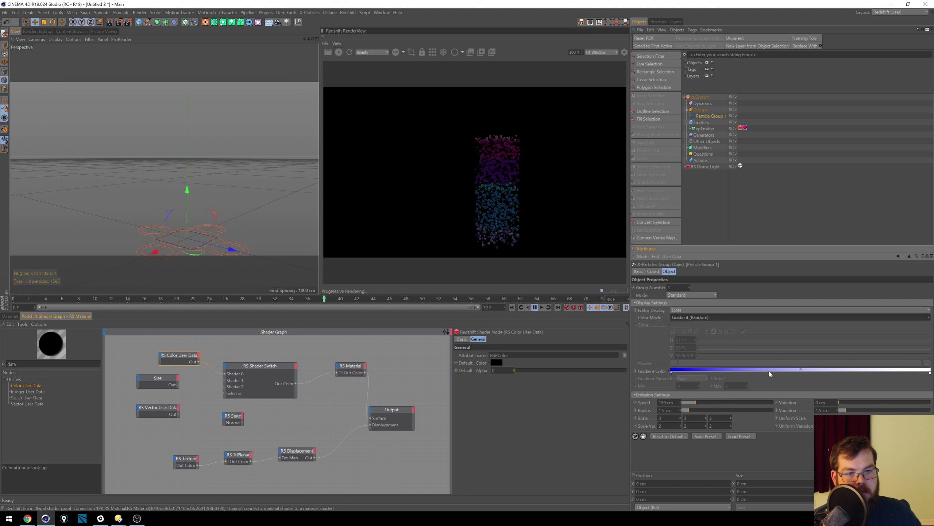
click(751, 373)
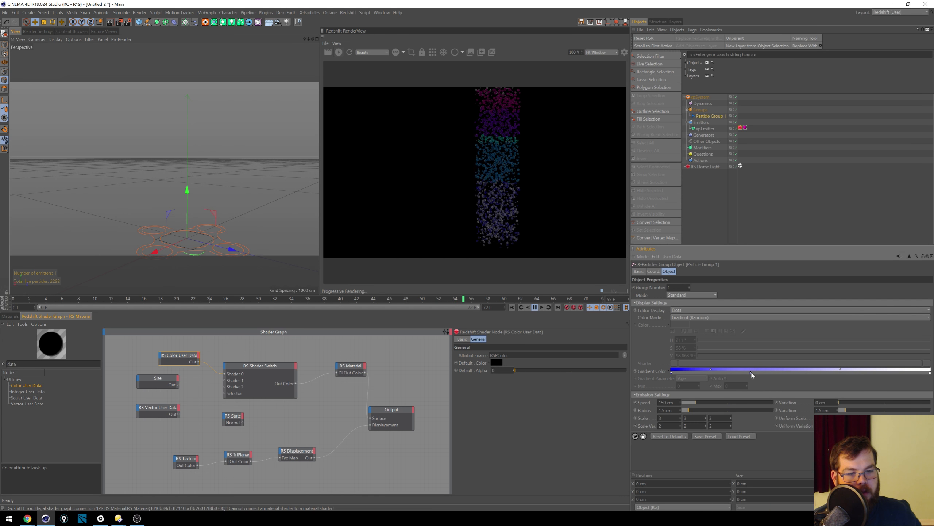
double_click(751, 373)
click(753, 371)
click(742, 396)
Step: Recolor the white end of Particle Group 1's gradient pink, using a knot near that end
click(883, 373)
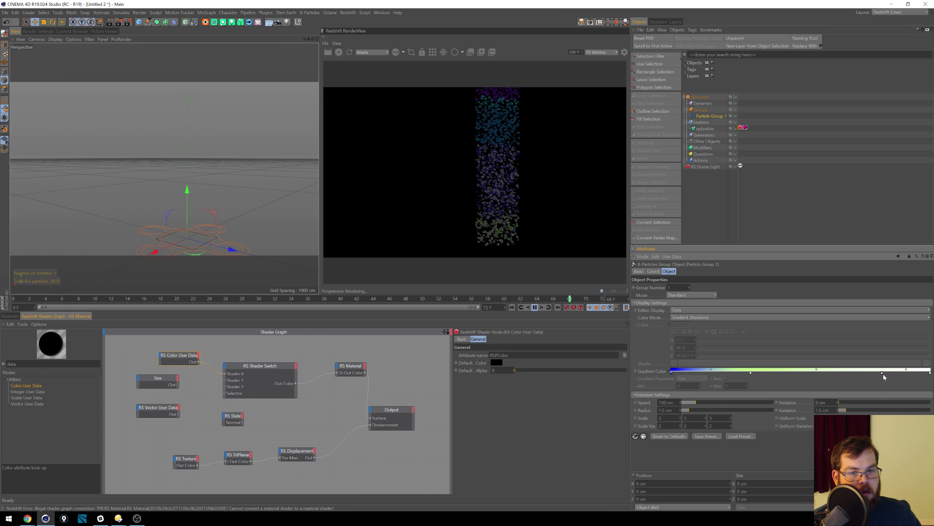
double_click(883, 374)
click(921, 370)
click(871, 398)
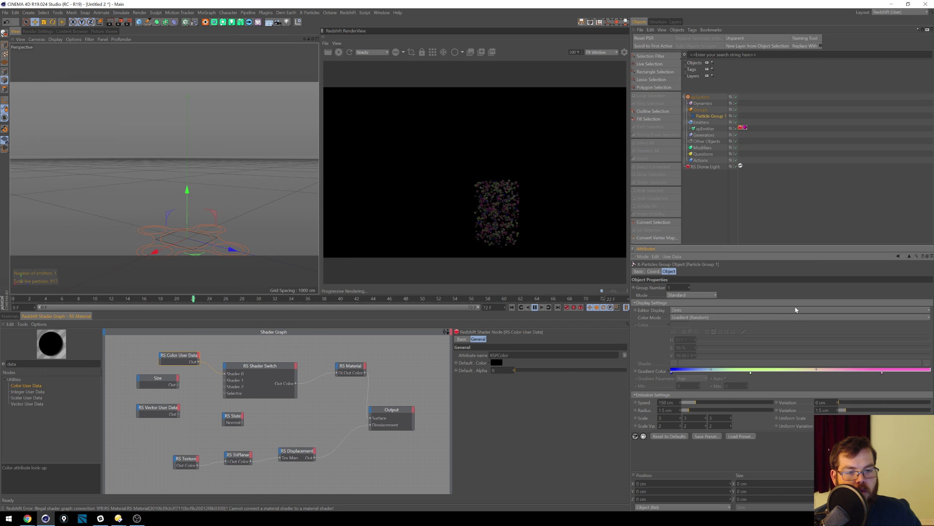
Step: Set Particle Group 1's emission speed to about 446 cm and stop the simulation playback
drag(746, 402, 723, 402)
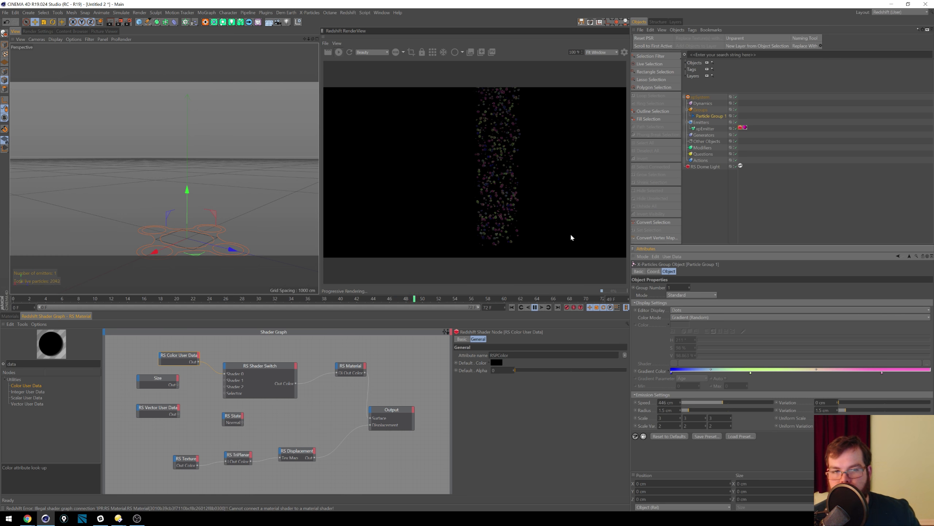
click(535, 307)
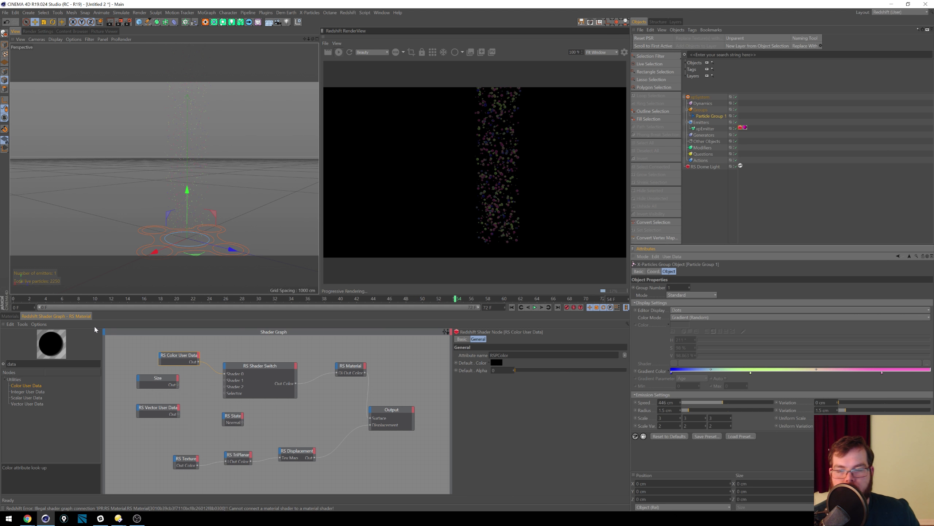
Step: Add a Redshift infinite light to the scene
click(10, 315)
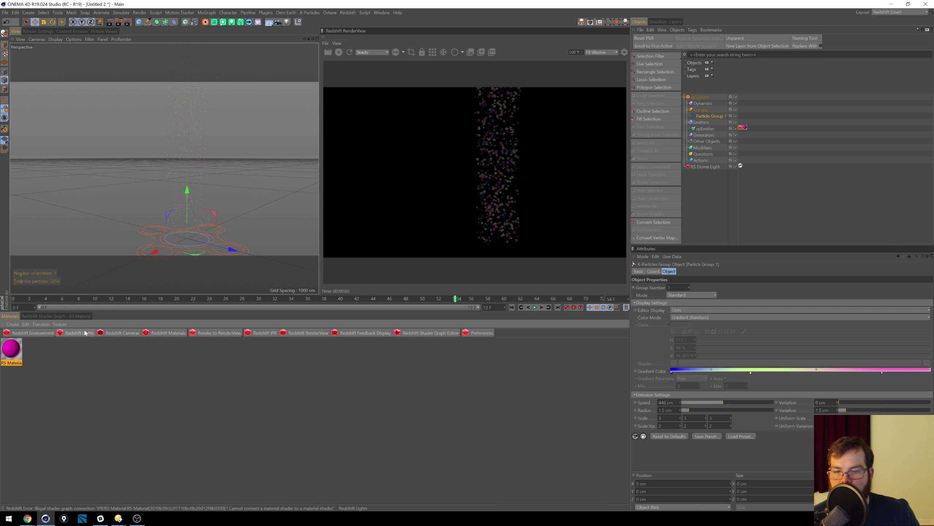
mouse_move(94, 336)
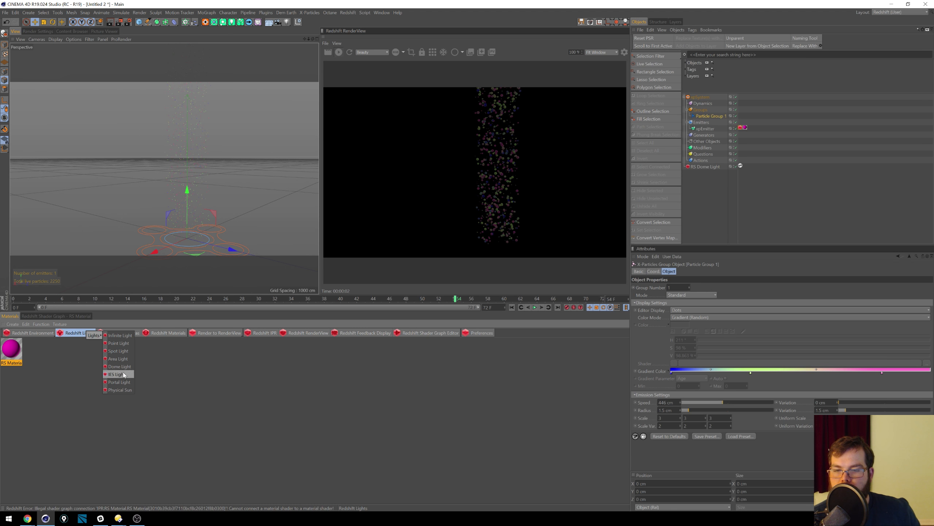
click(124, 336)
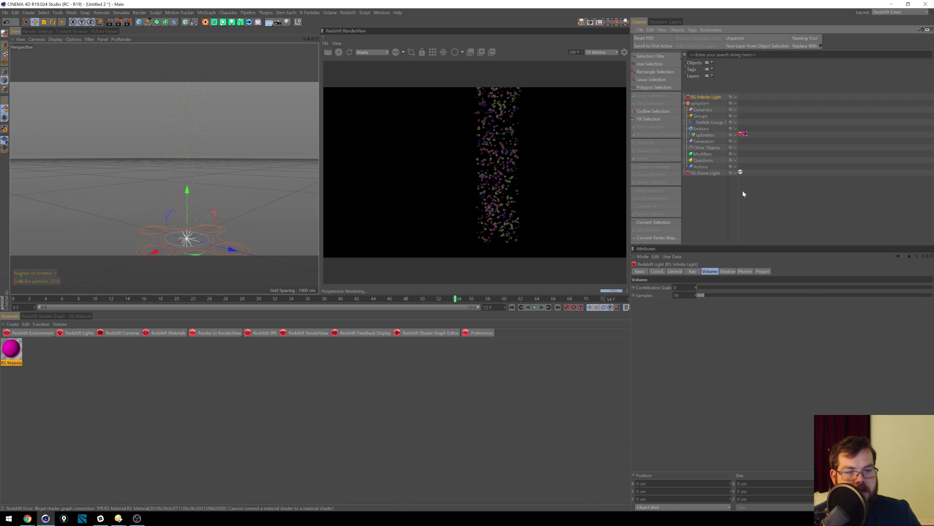
Step: Raise the RS Infinite Light's intensity multiplier to 10
click(675, 271)
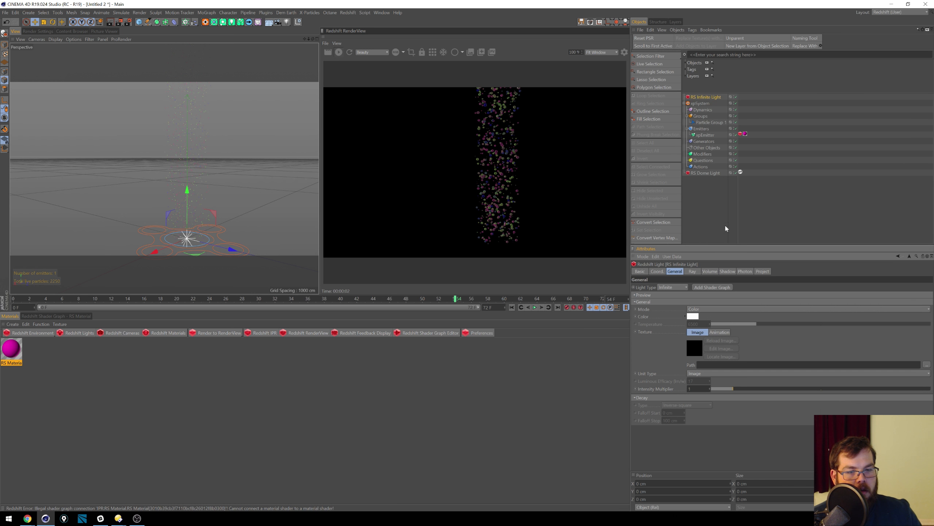
drag(761, 389, 740, 391)
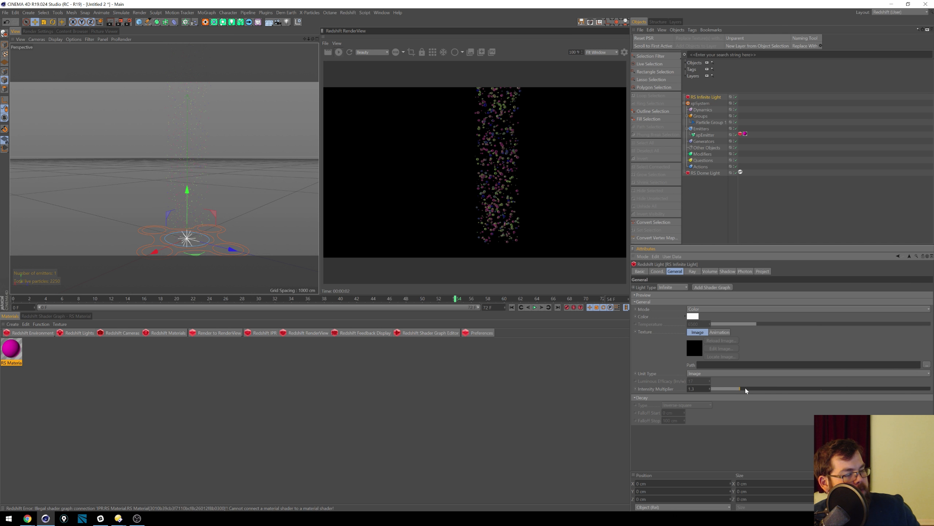
drag(825, 389, 930, 387)
drag(845, 388, 930, 389)
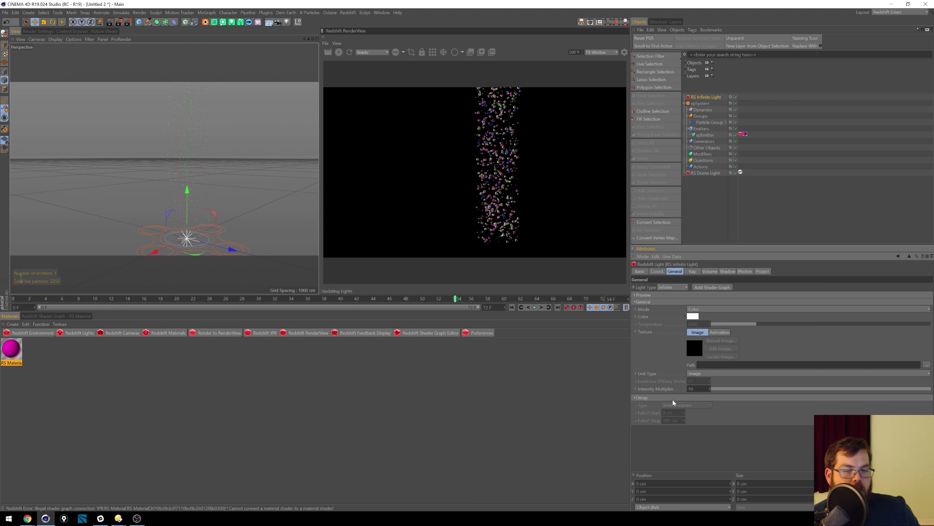
click(635, 398)
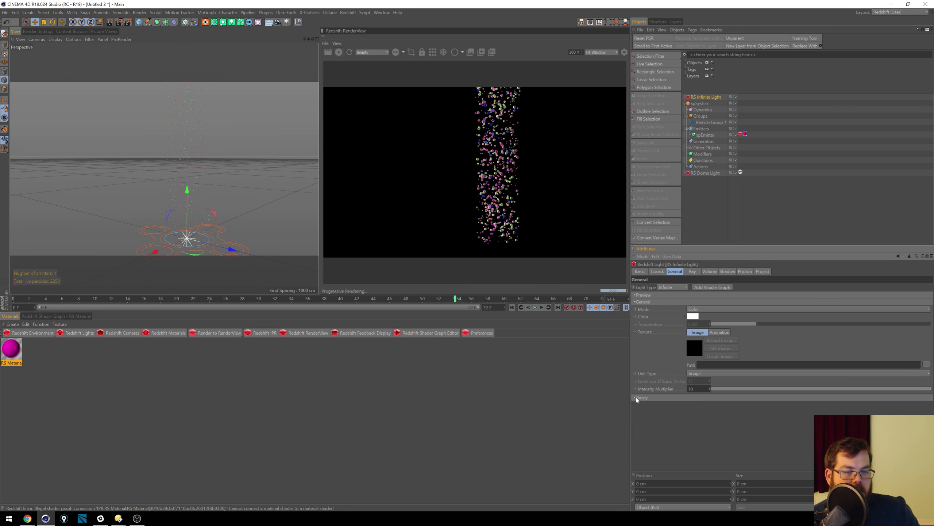
click(635, 398)
drag(734, 389, 931, 390)
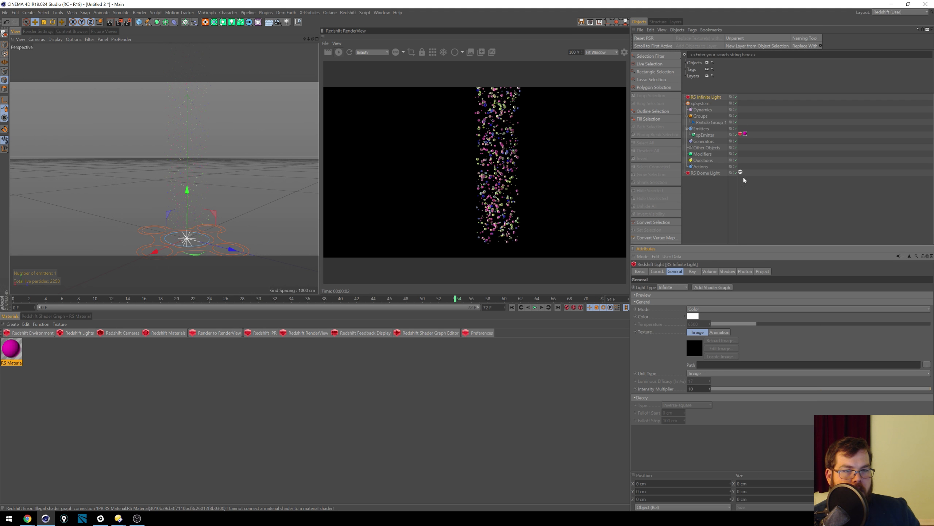
Step: Lower the RS Infinite Light's intensity multiplier to 0.5 and delete the light from the scene
drag(710, 387, 779, 444)
click(711, 98)
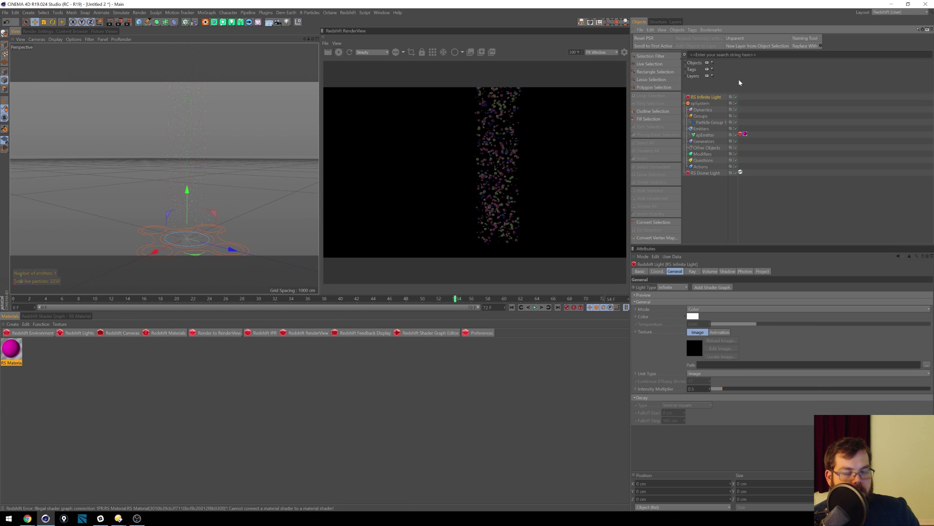
key(Delete)
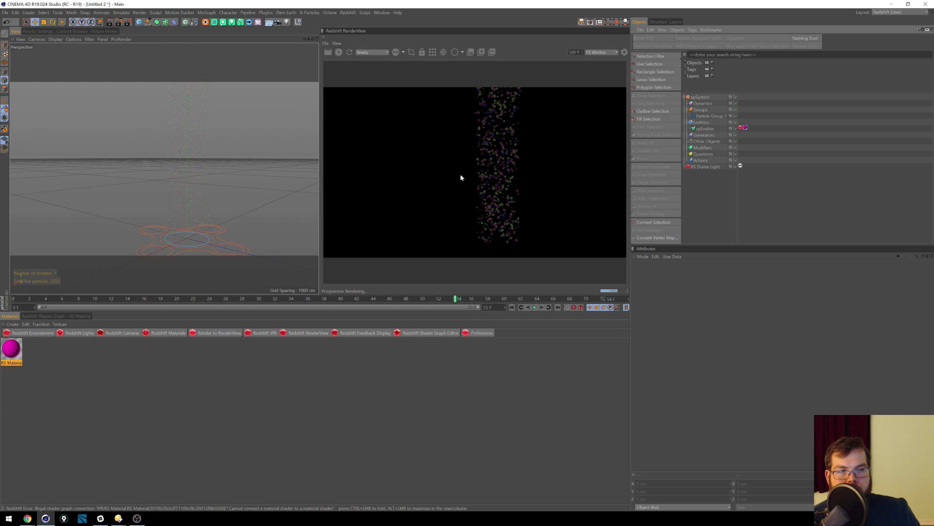
Step: Set the RS Dome Light's exposure to 0
click(717, 167)
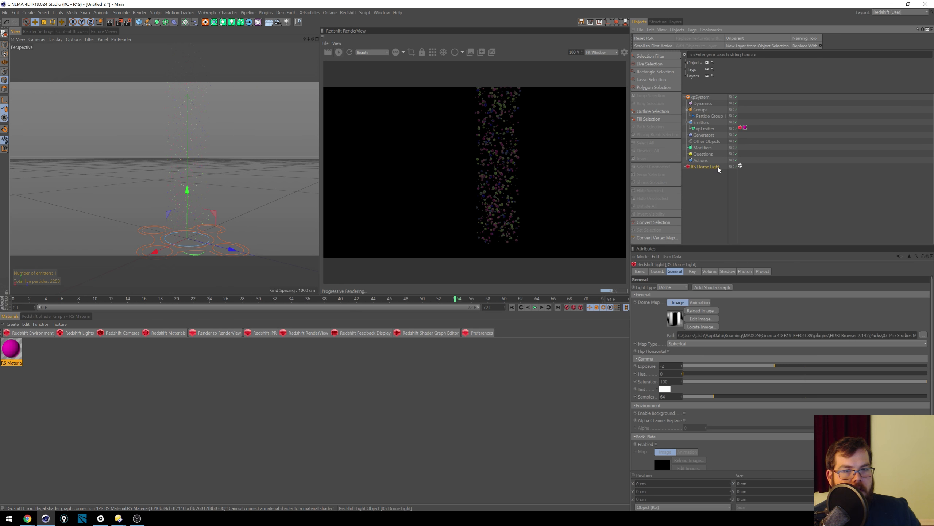
double_click(666, 366)
text(0)
key(Return)
scroll(204, 157, up, 5)
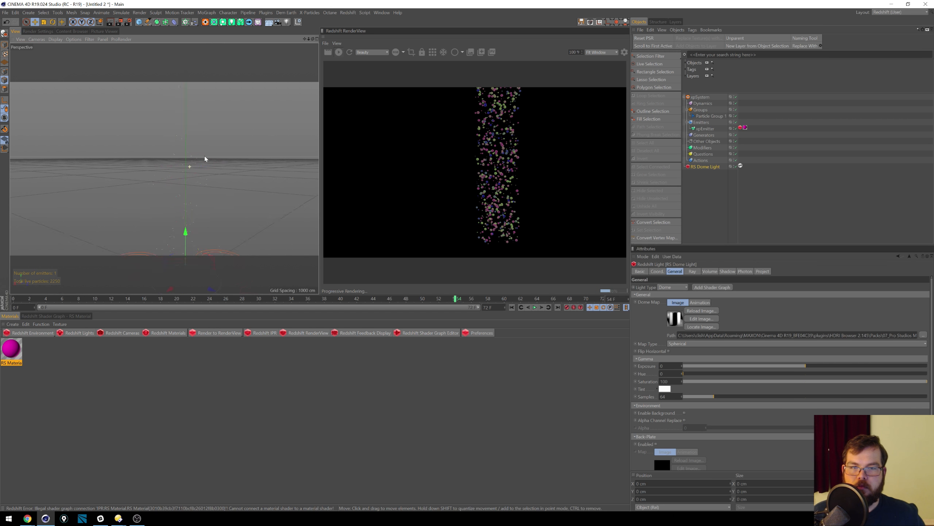
alt+middle_drag(202, 181, 213, 202)
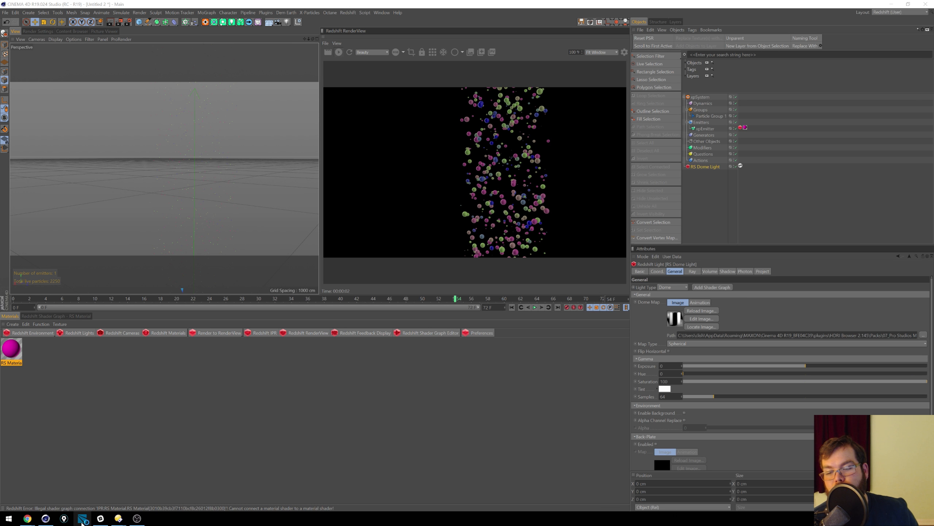
Step: Switch to Pixel Plow Agent, look through its job submission, job status and project cache pages, and close it
click(98, 496)
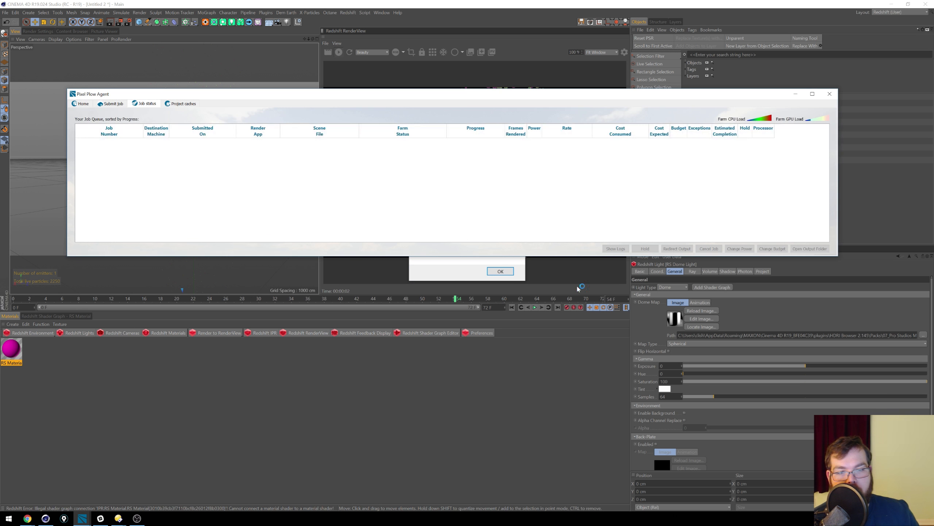
click(501, 272)
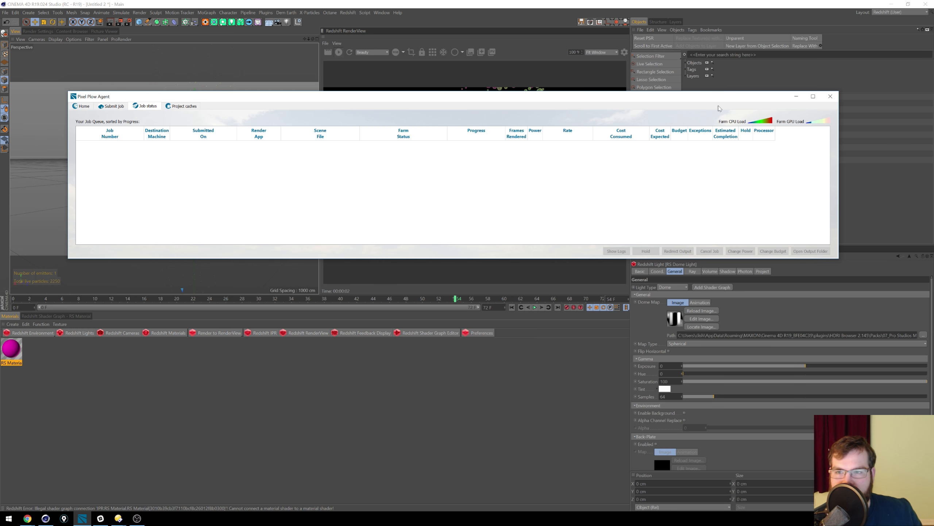
click(114, 107)
click(149, 107)
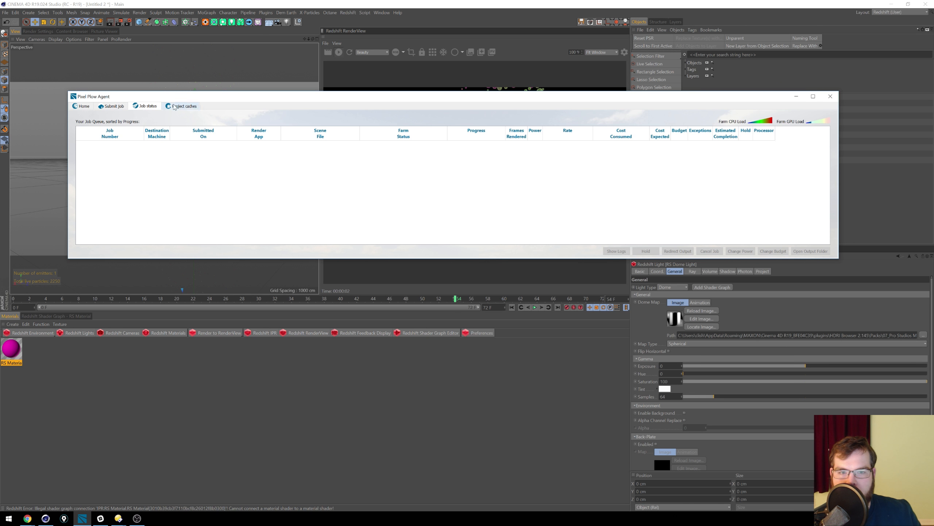
click(195, 105)
click(154, 106)
click(116, 106)
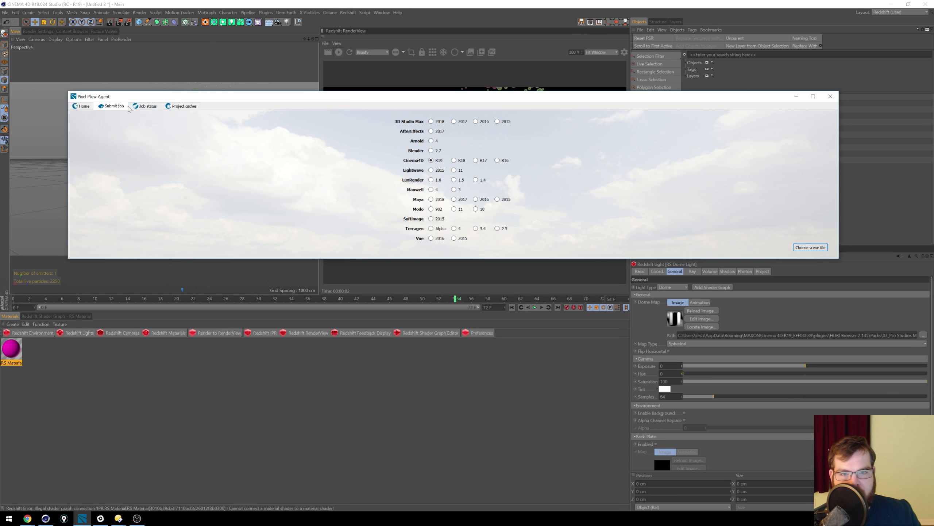
click(151, 108)
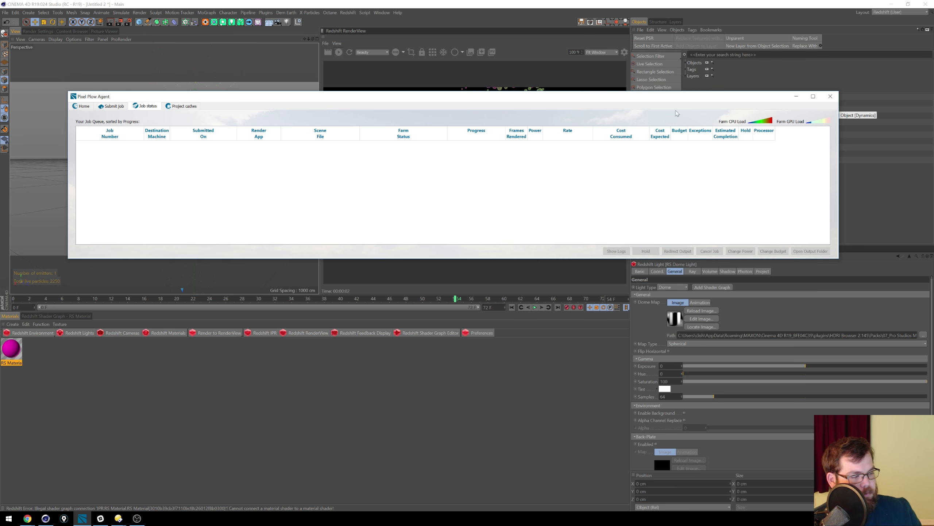
click(830, 96)
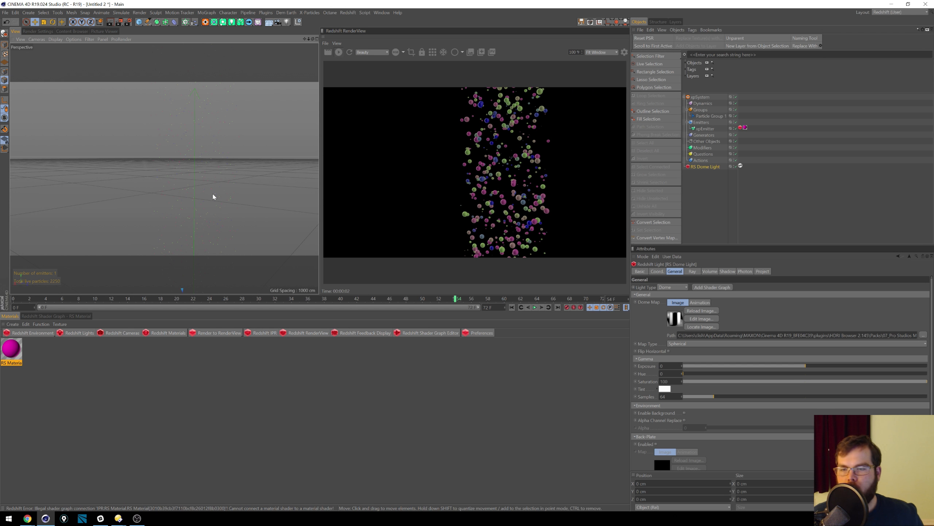
Step: Examine the RS Material shader graph, checking the RS Shader Switch inputs and the attribute choices of RS Color User Data
scroll(229, 149, down, 4)
alt+middle_drag(222, 152, 208, 188)
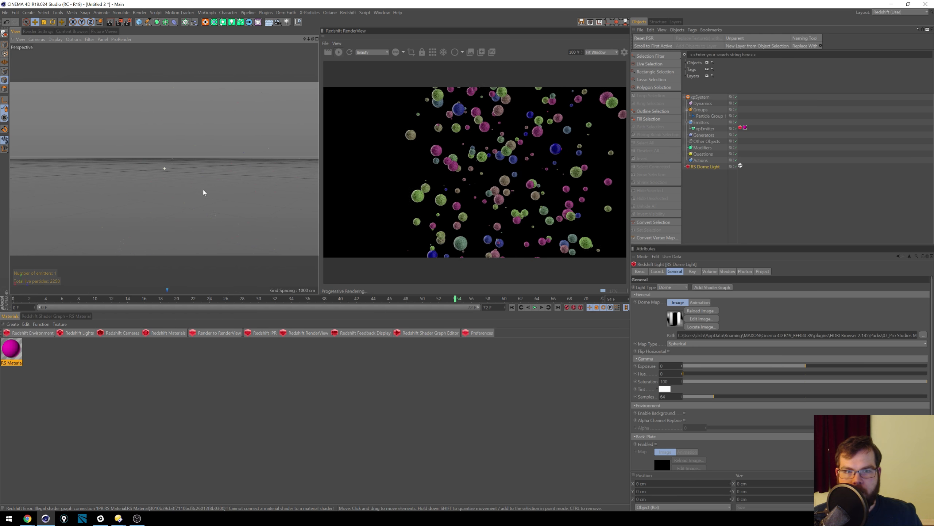
click(61, 317)
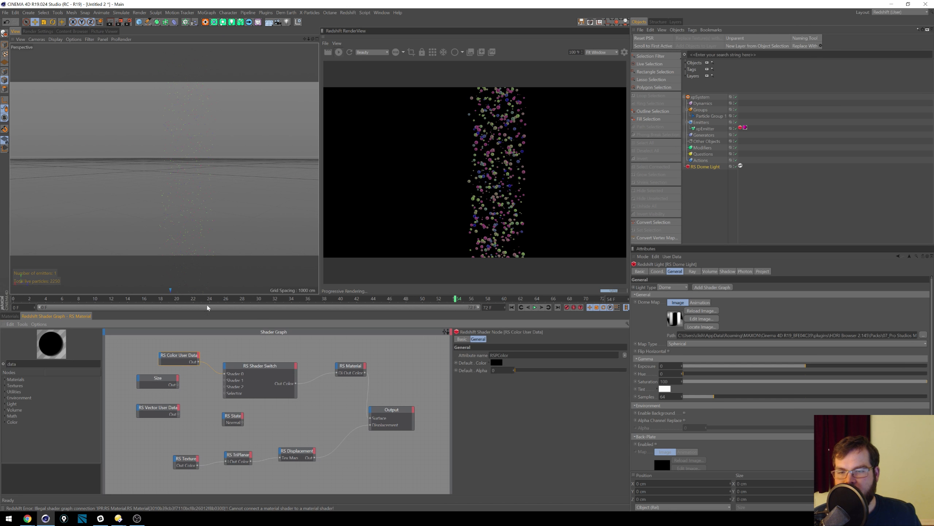
click(275, 367)
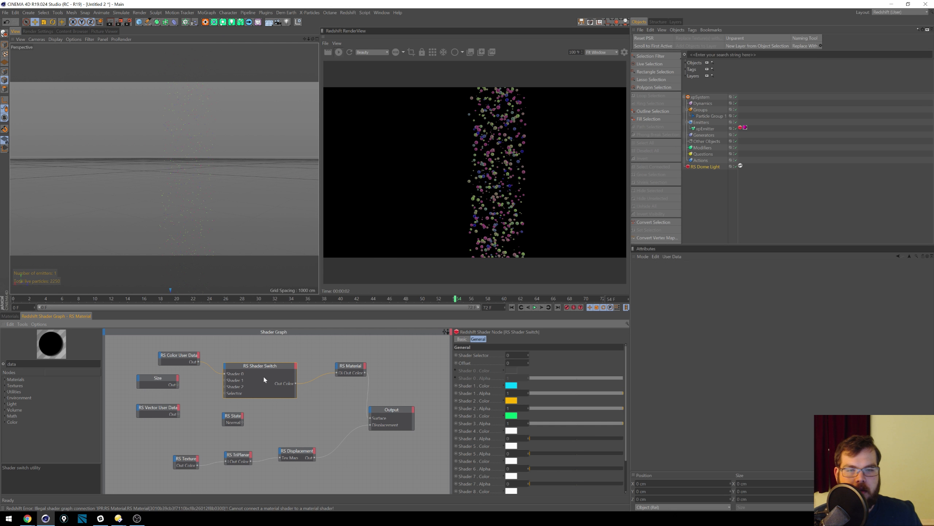
click(189, 360)
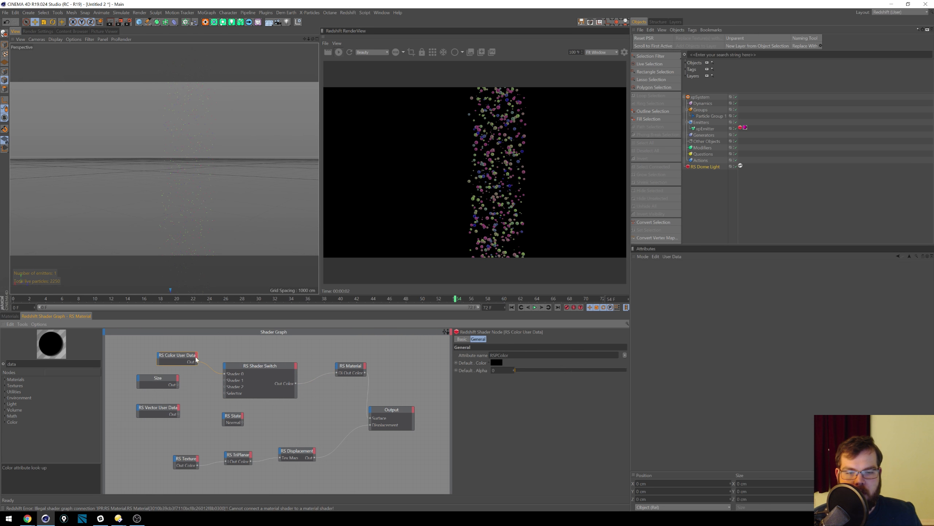
click(253, 370)
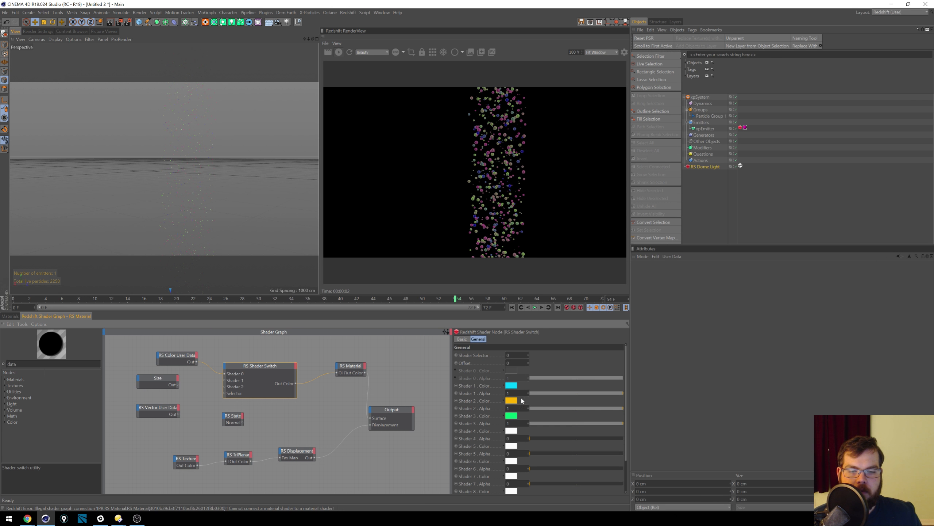
click(182, 356)
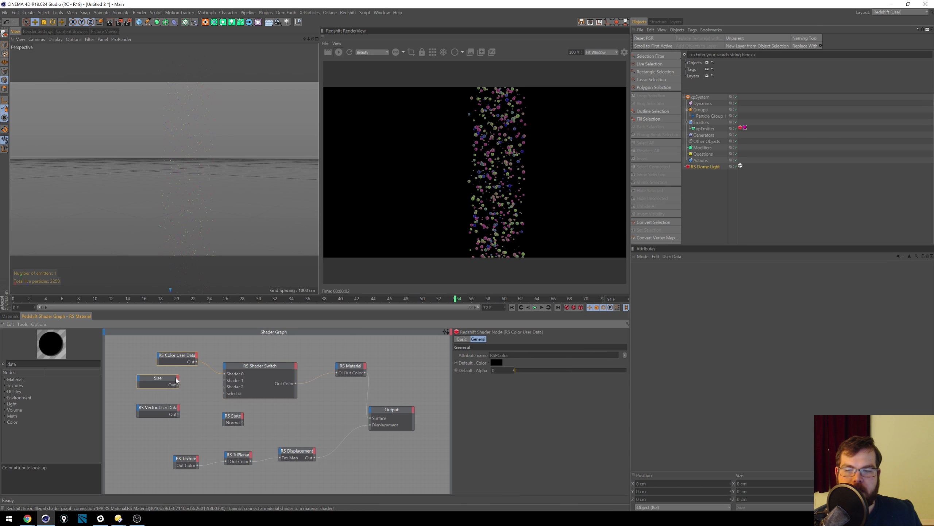
click(624, 355)
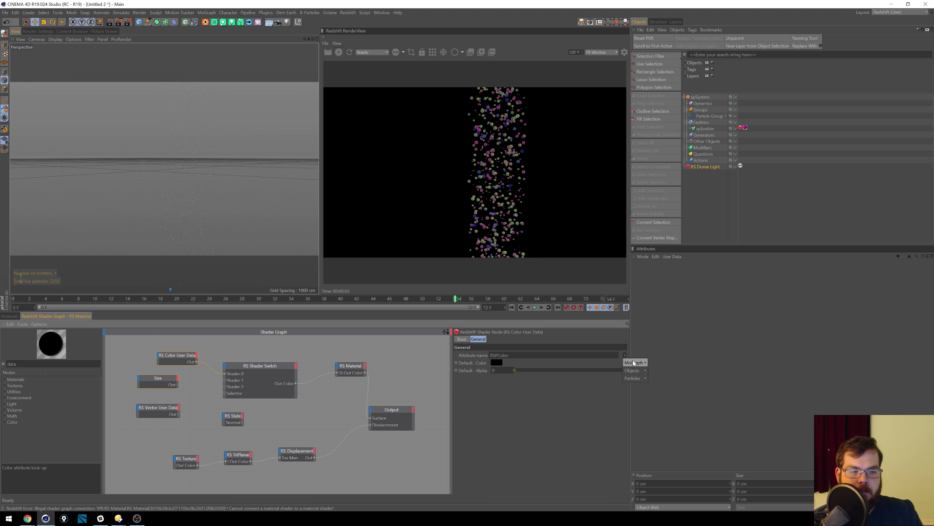
mouse_move(640, 379)
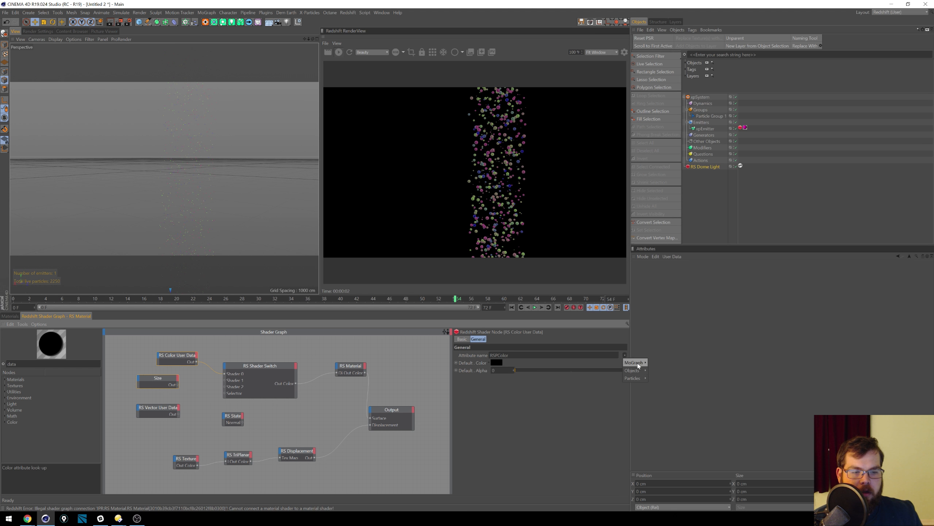
Step: Replace the color link by wiring RS Vector User Data into the RS Shader Switch's Selector, and set its attribute to particle velocity
click(207, 364)
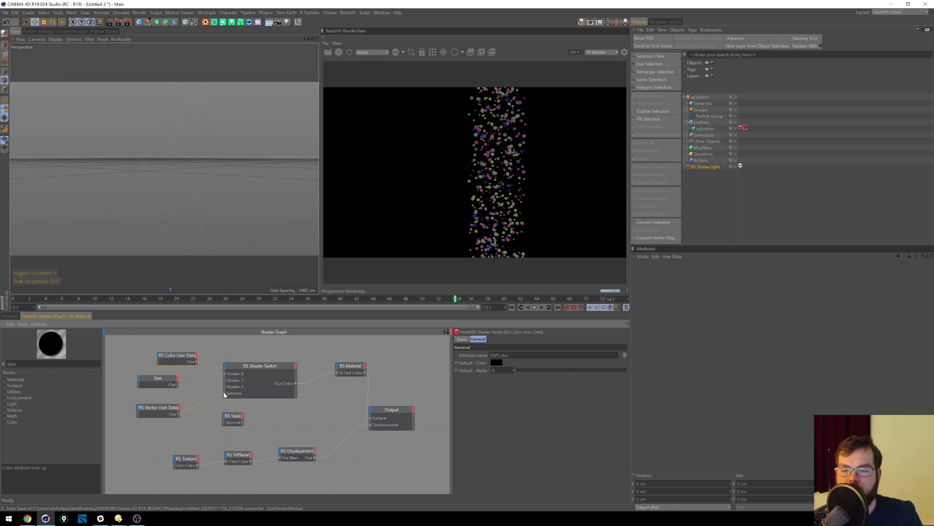
drag(226, 394, 224, 393)
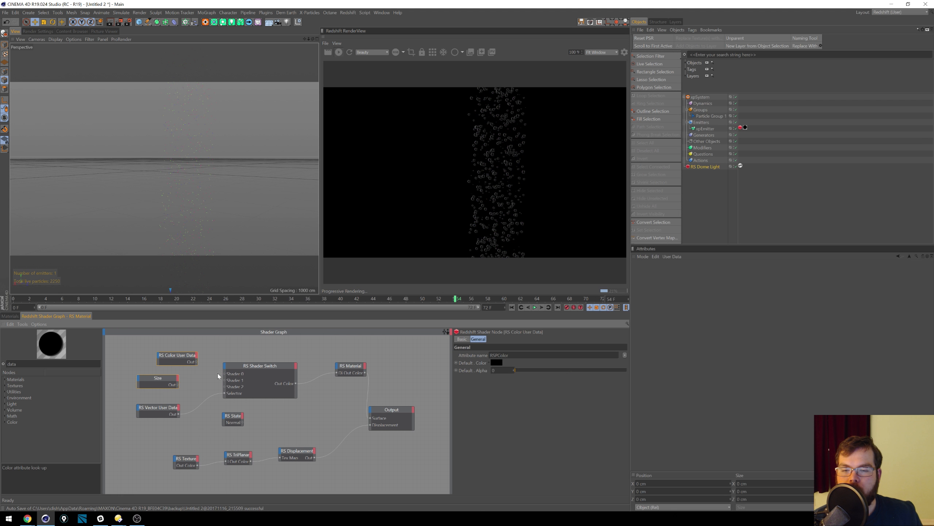
click(157, 408)
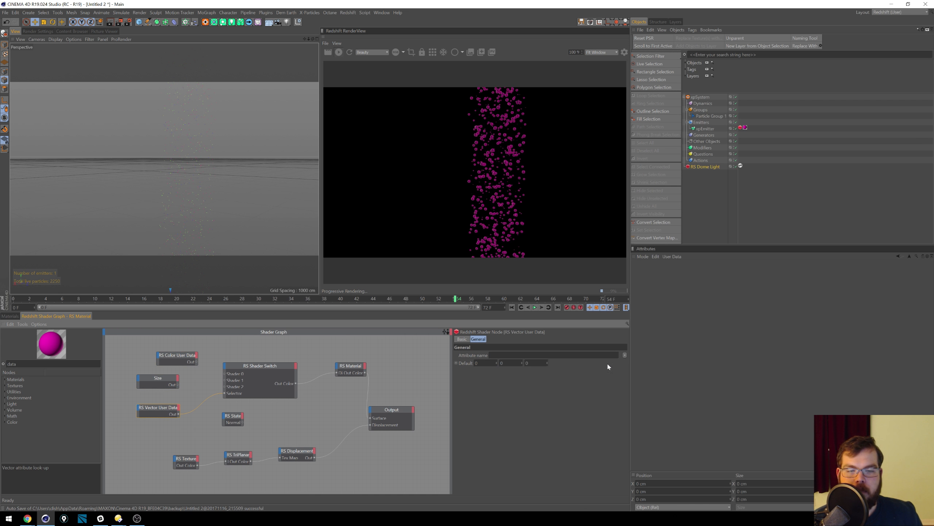
mouse_move(633, 370)
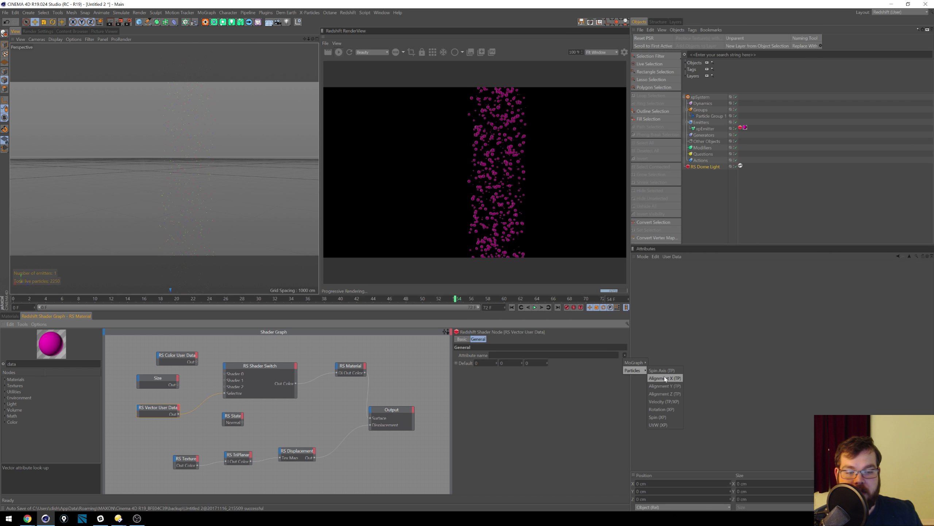
click(679, 402)
Step: Play the particle simulation from the start, stop it, and frame the particles to inspect the velocity-driven render
click(512, 307)
click(534, 308)
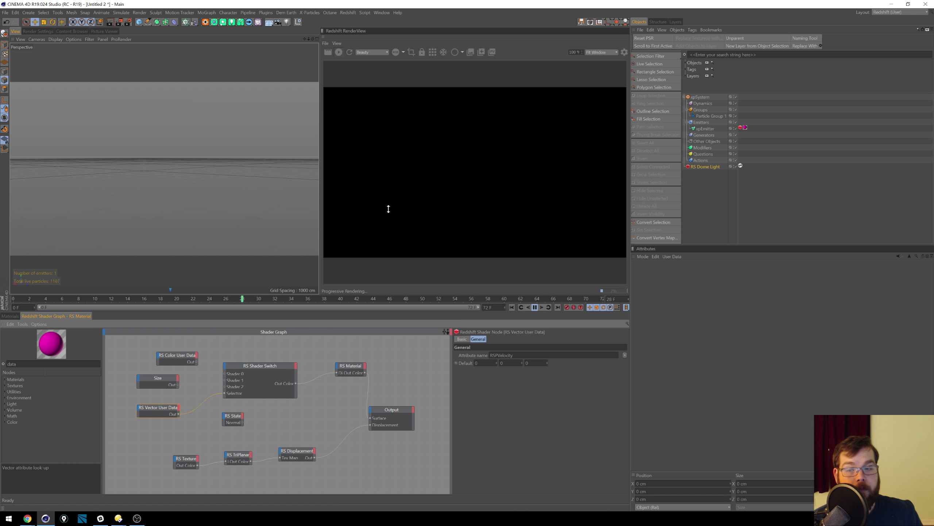
click(536, 307)
alt+right_drag(199, 202, 180, 156)
alt+middle_drag(180, 157, 186, 217)
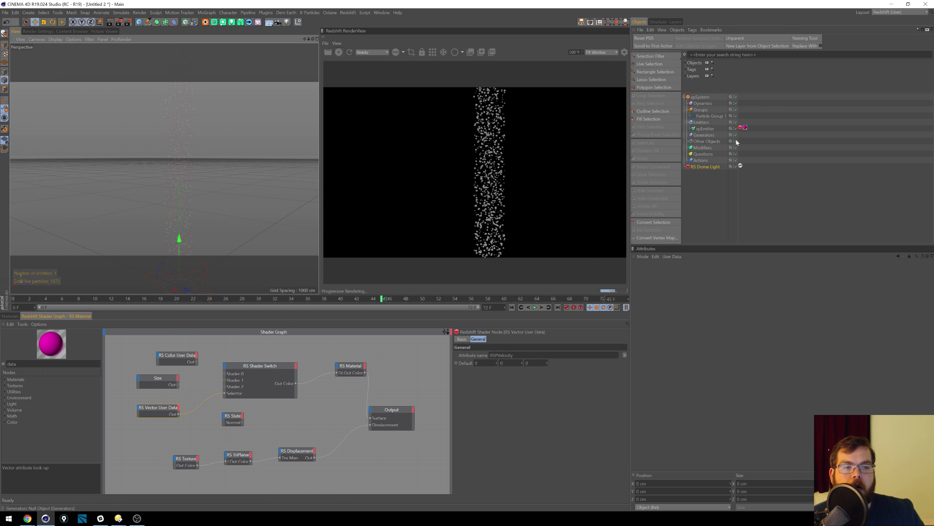
Step: Review the RS Shader Switch node and the particle attributes available to RS Vector User Data
click(258, 368)
click(158, 407)
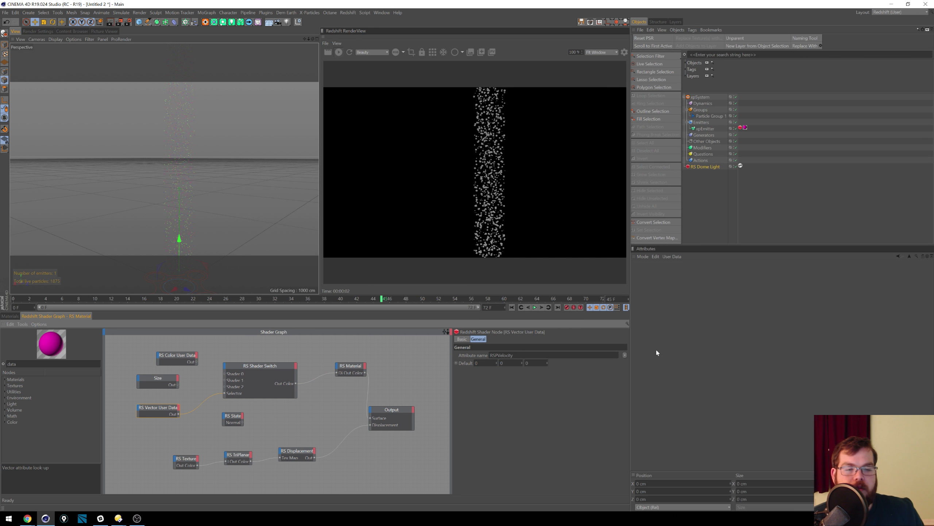
click(624, 355)
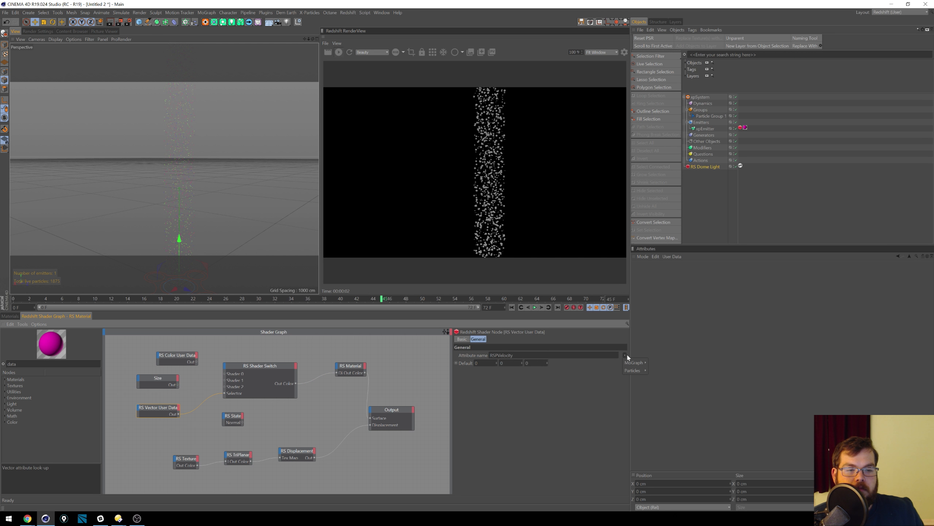
mouse_move(638, 372)
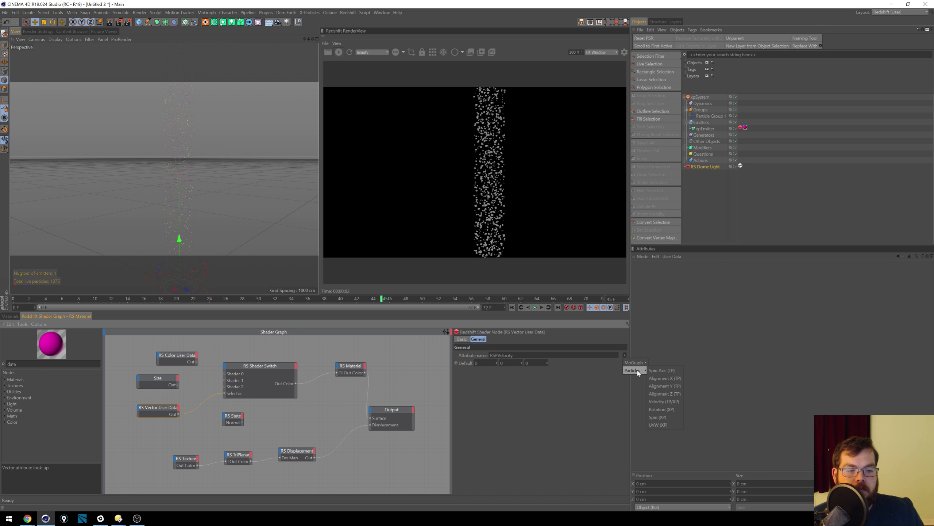
click(592, 375)
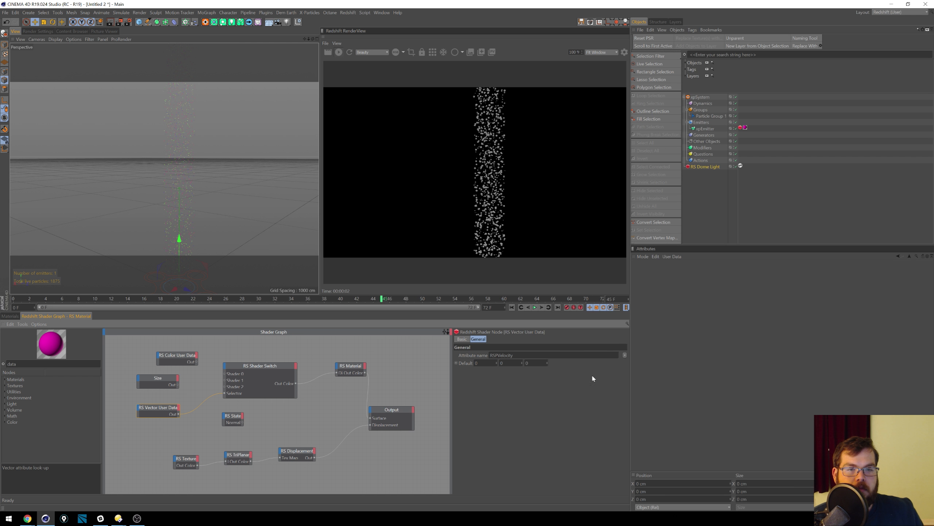
Step: Set Particle Group 1's speed variation to 141 cm and replay the simulation from the first frame
click(697, 115)
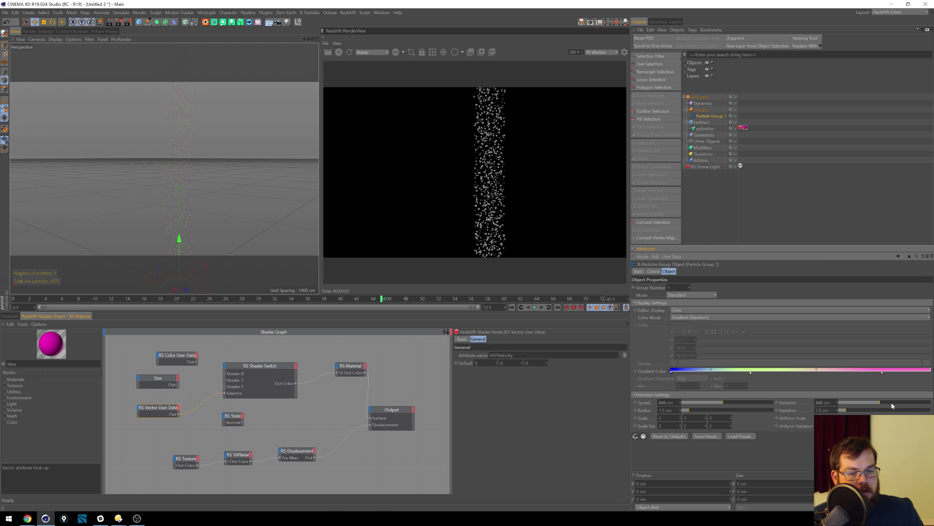
click(875, 403)
drag(853, 403, 852, 402)
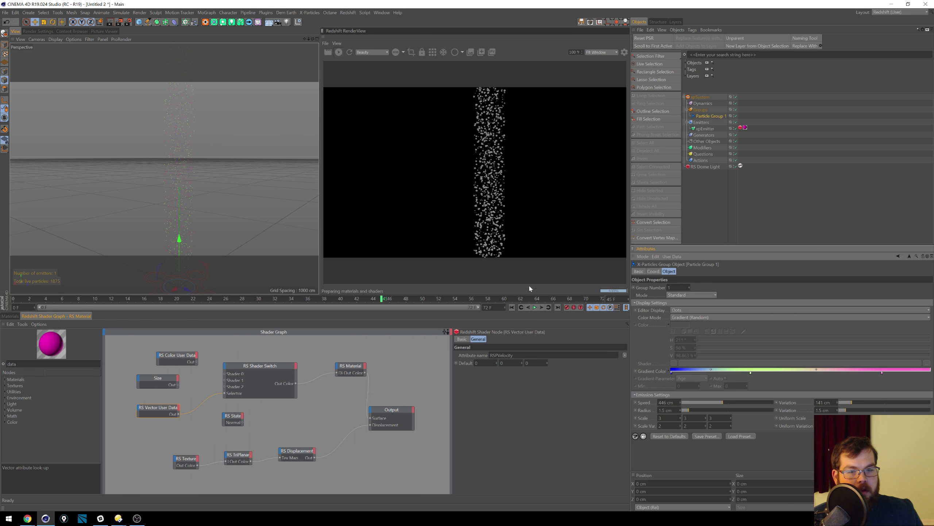
click(512, 308)
click(535, 308)
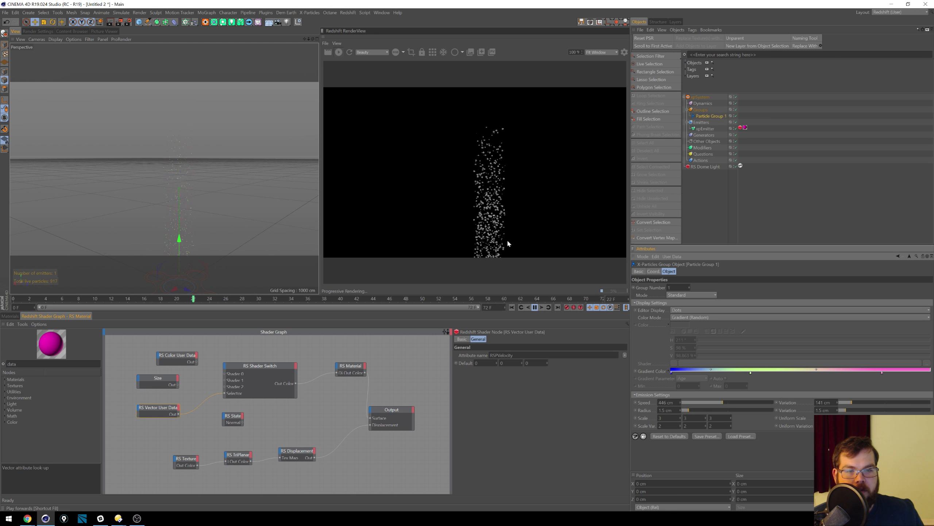
click(535, 307)
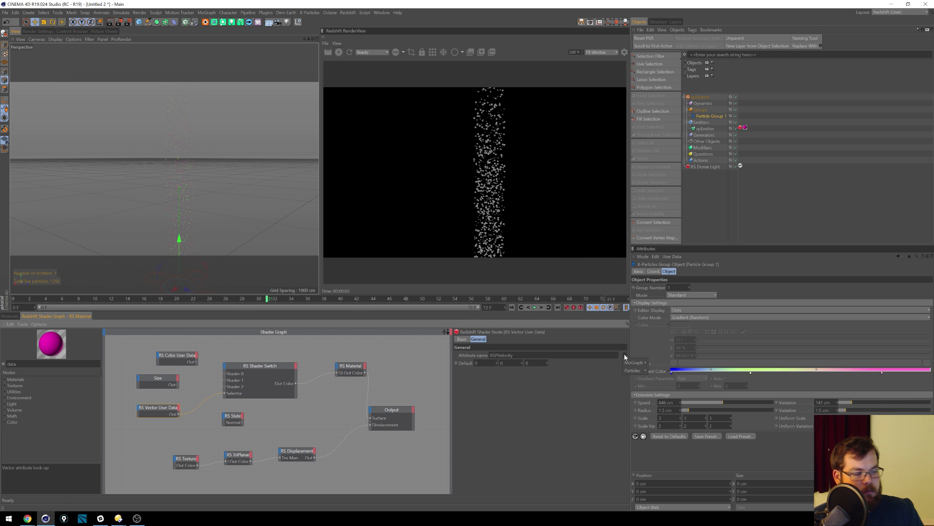
Step: Set the RS Vector User Data node's attribute to the particle Spin (XP) data
mouse_move(639, 370)
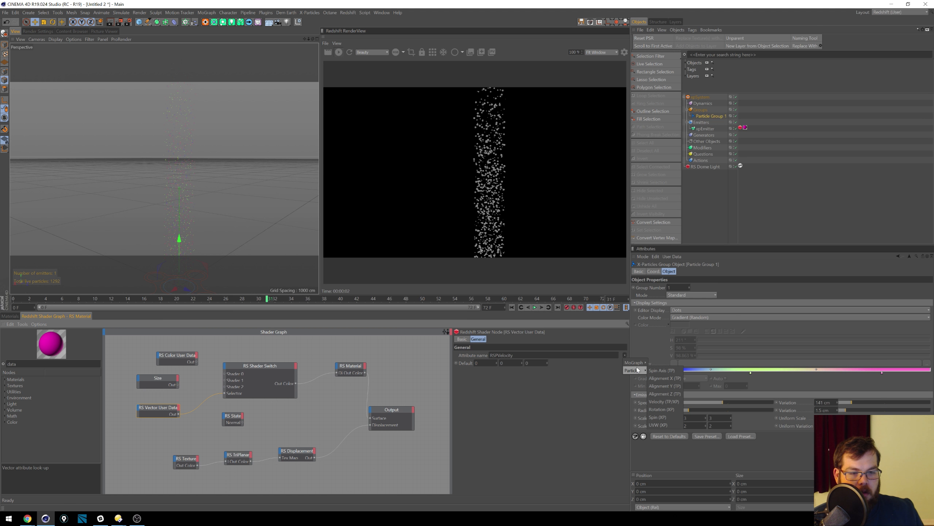
click(670, 419)
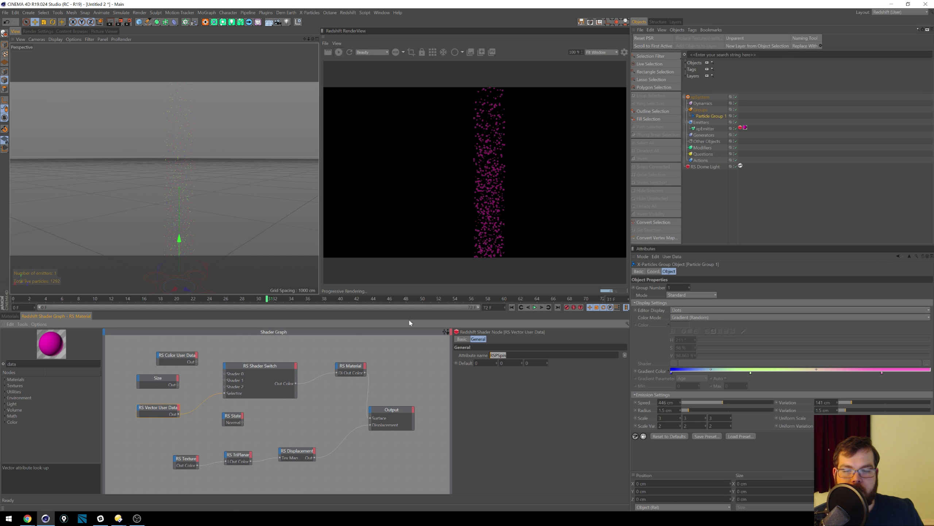
Step: Wire RS Color User Data back into Shader 0 of the RS Shader Switch without the vector selector link, and replay the simulation
click(200, 363)
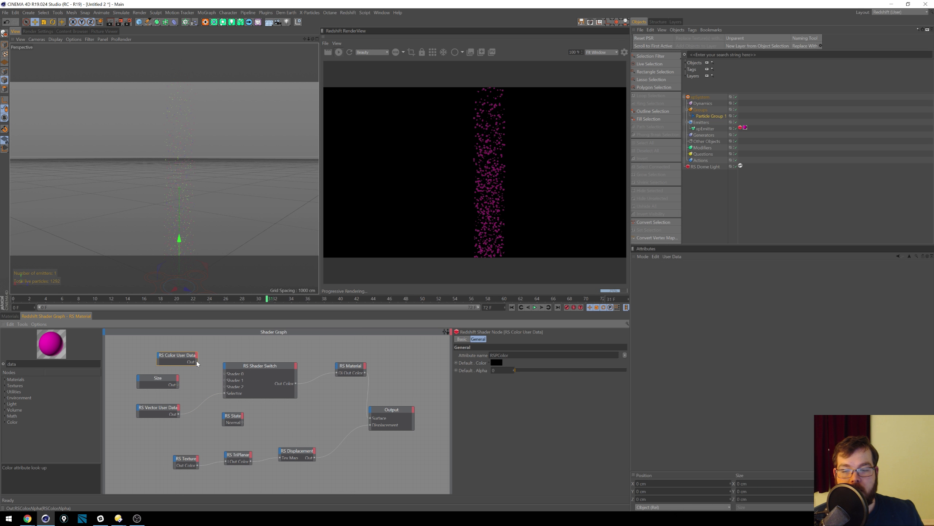
drag(225, 374, 226, 373)
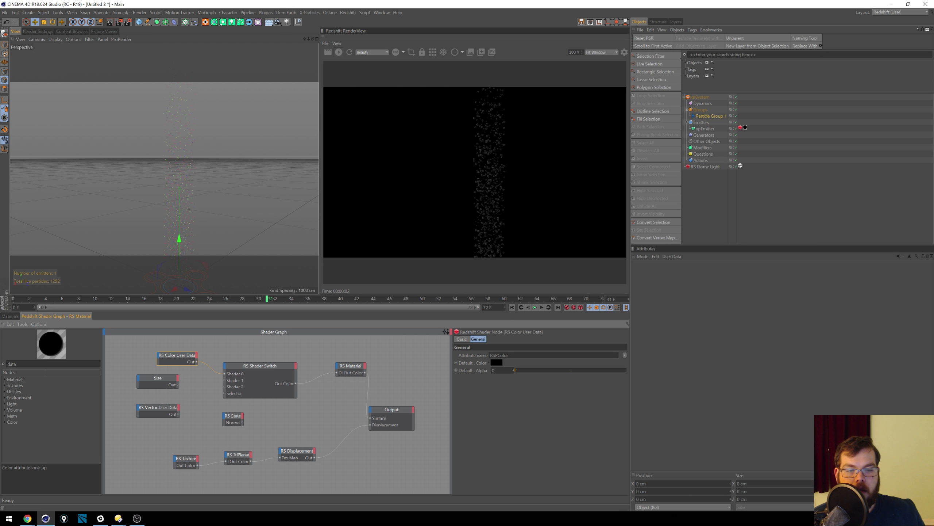
click(624, 354)
click(656, 380)
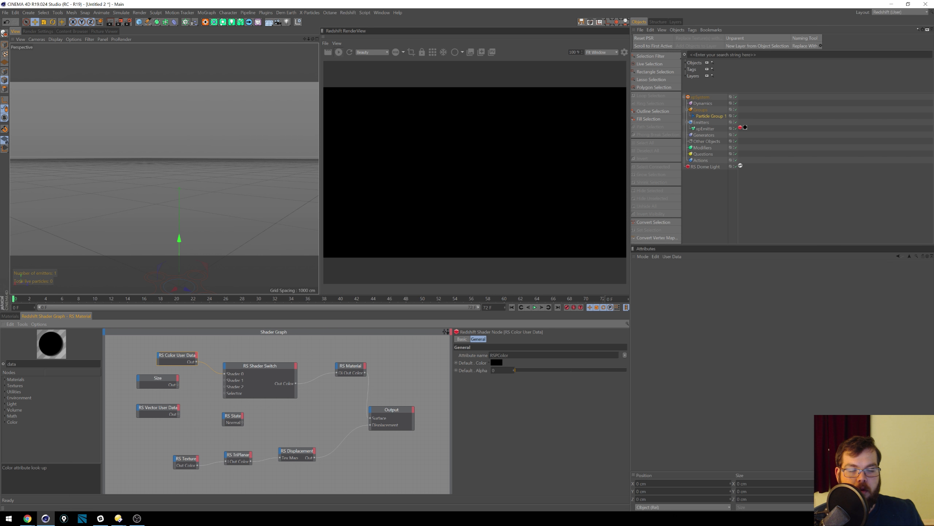
click(535, 307)
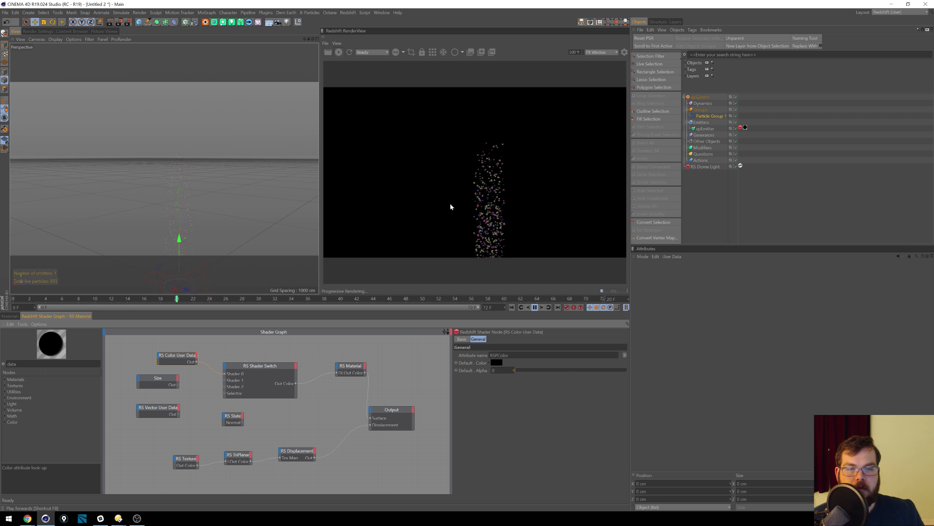
click(534, 307)
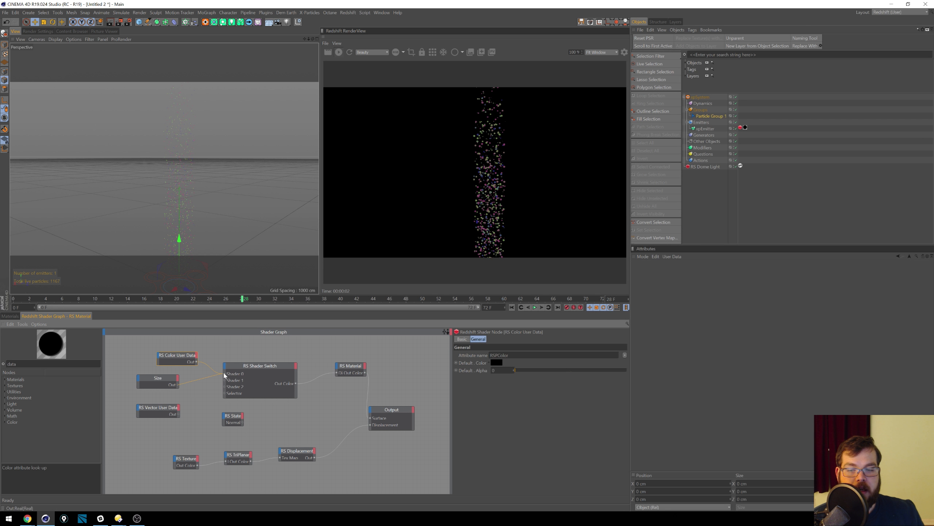
Step: Connect the Size node's output to the RS Shader Switch's Selector and disconnect RS Color User Data from Shader 0
mouse_move(225, 376)
mouse_down()
mouse_move(225, 395)
mouse_move(183, 389)
mouse_move(225, 393)
mouse_up()
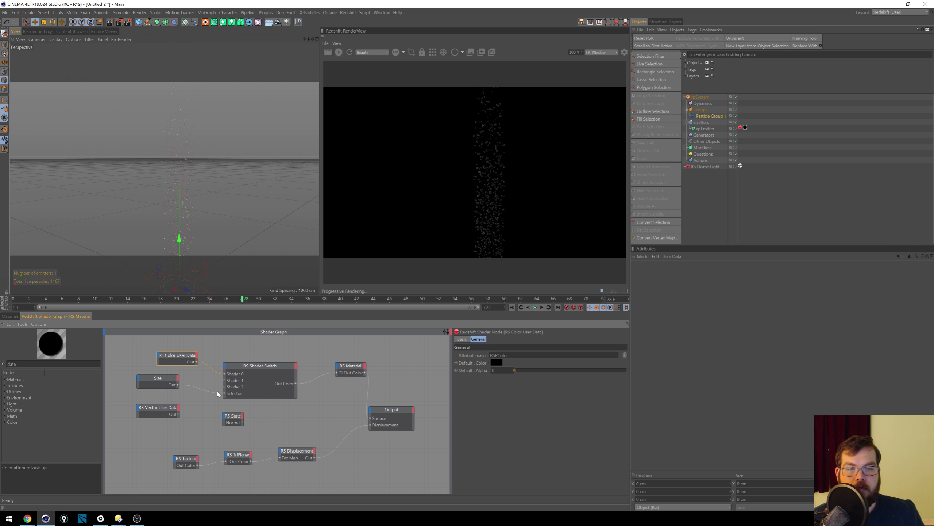
click(176, 379)
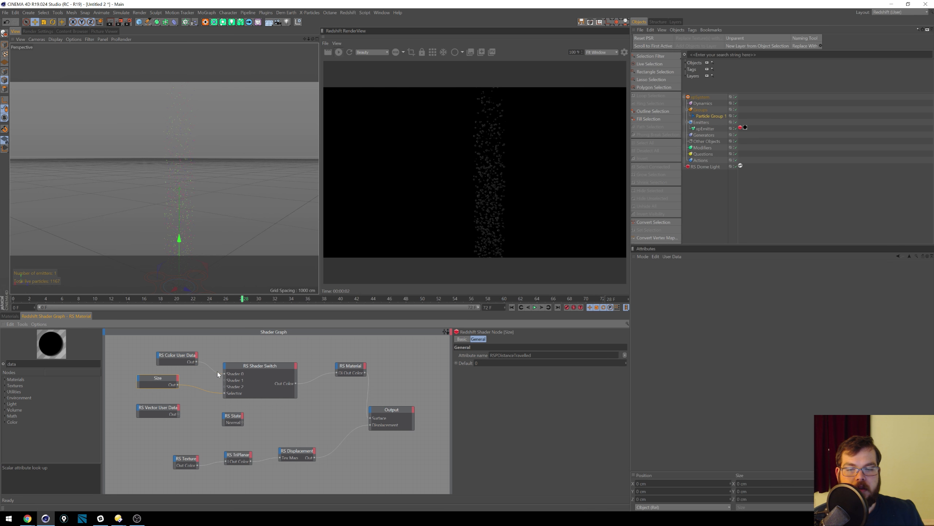
drag(218, 372, 218, 369)
Step: Set the Size node's attribute to the particle Size (TP/XP) data and replay the simulation from the first frame
click(625, 355)
mouse_move(641, 379)
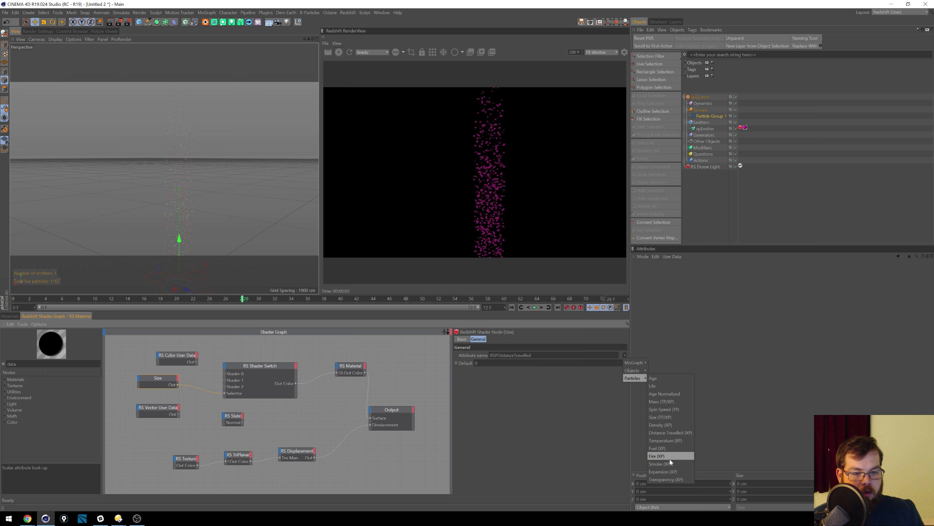
click(672, 417)
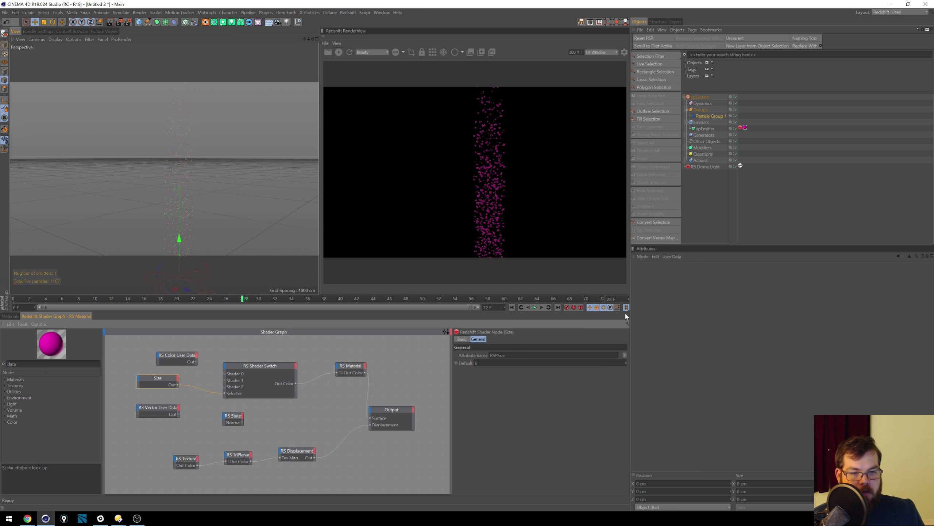
click(512, 307)
click(535, 307)
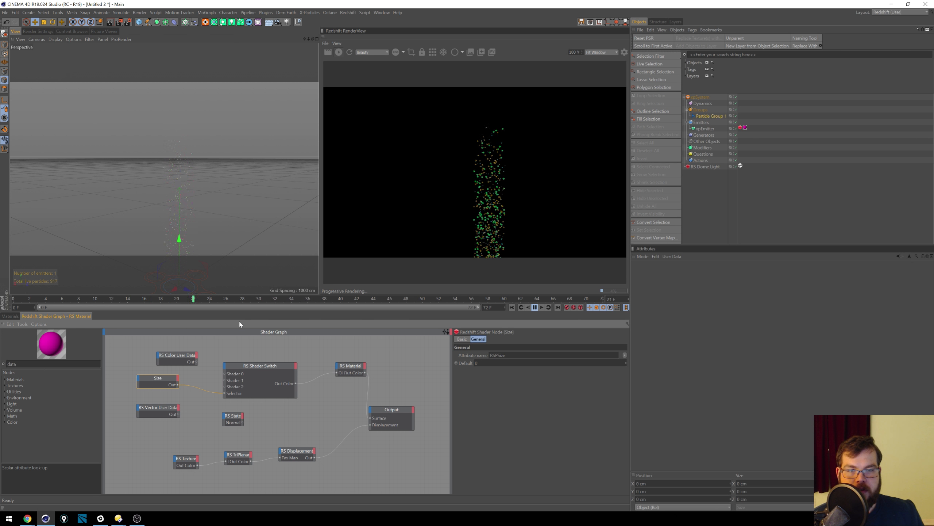
click(534, 307)
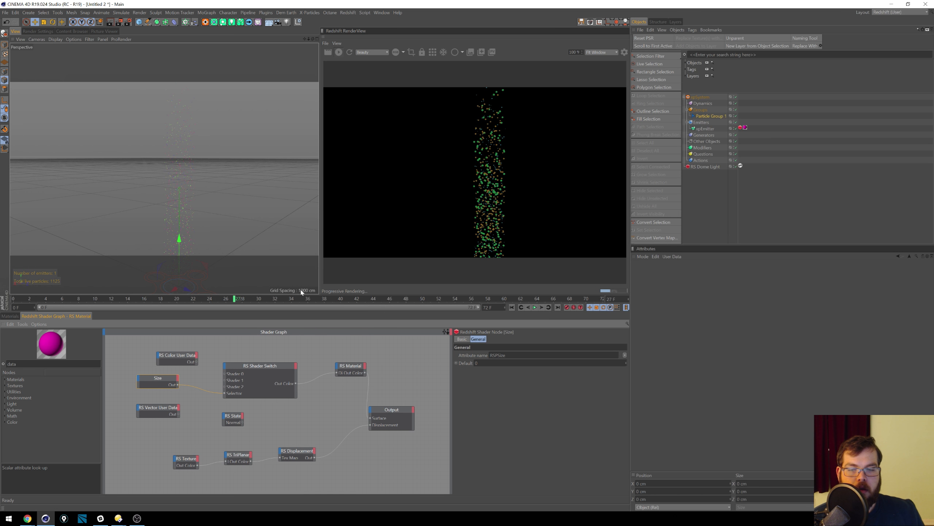
Step: Rearrange the Size, RS Vector User Data, RS State and RS Shader Switch nodes lower in the graph to make room
drag(157, 380, 146, 444)
drag(238, 416, 239, 438)
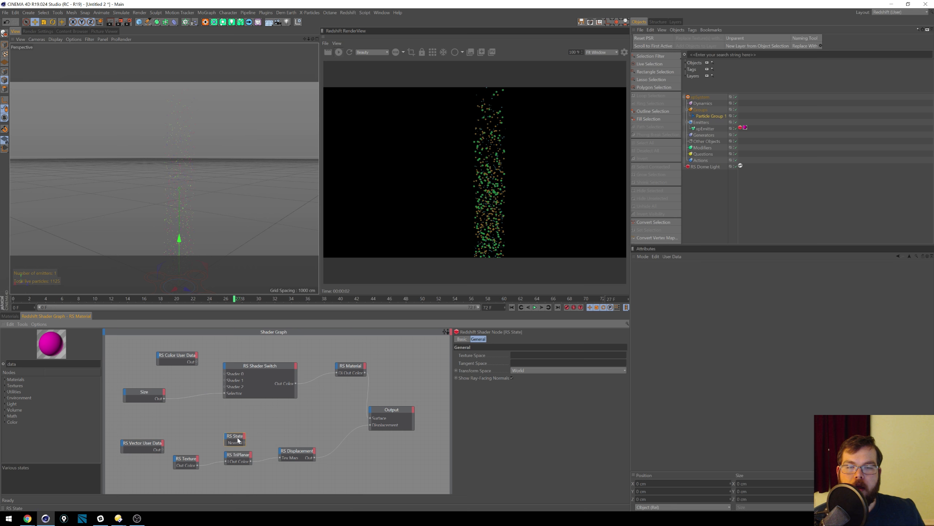
drag(144, 392, 154, 424)
drag(260, 369, 272, 394)
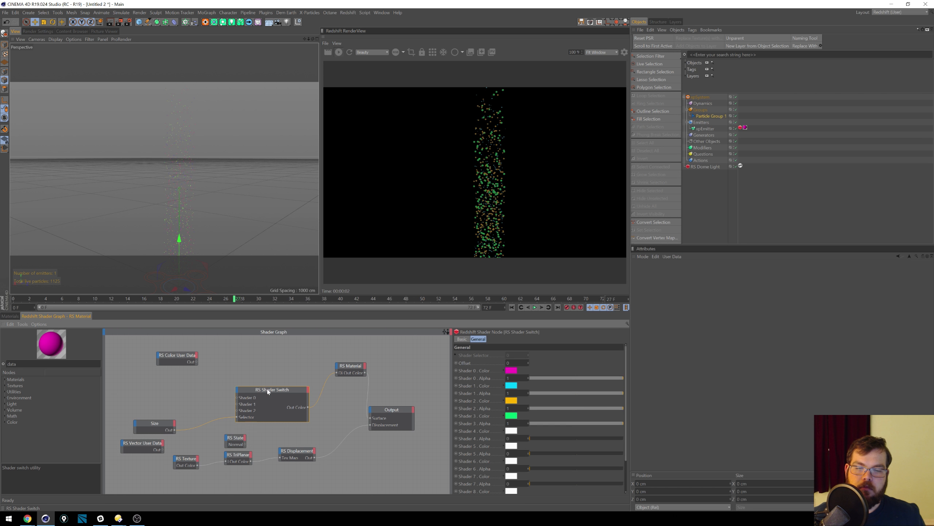
drag(269, 391, 253, 384)
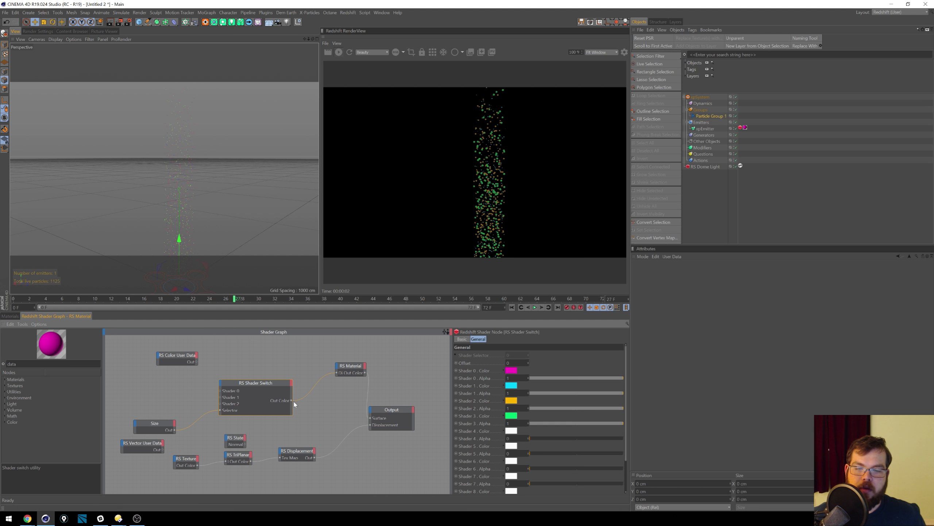
Step: Wire the RS Shader Switch directly into the Output's Surface and feed RS Material into Shader 0, without its Diffuse Color link
drag(371, 420, 371, 419)
drag(350, 368, 189, 383)
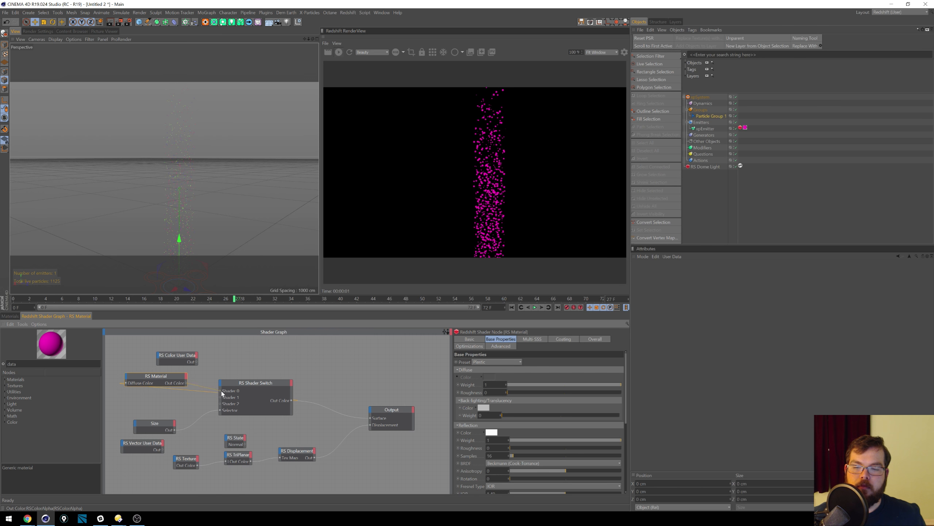
drag(221, 393, 208, 392)
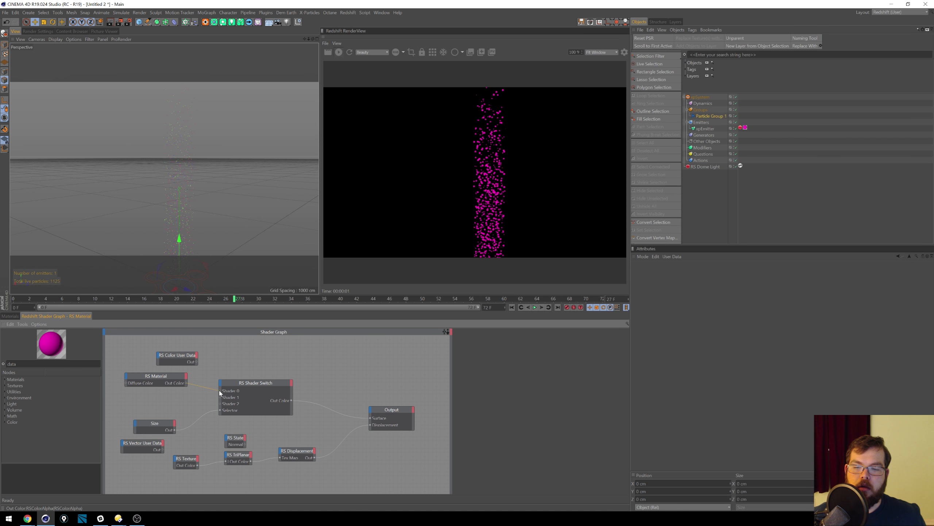
drag(220, 393, 221, 392)
Step: Duplicate RS Material, wire the copy into Shader 1 of the RS Shader Switch, and set its preset to Aluminium
drag(156, 378, 221, 397)
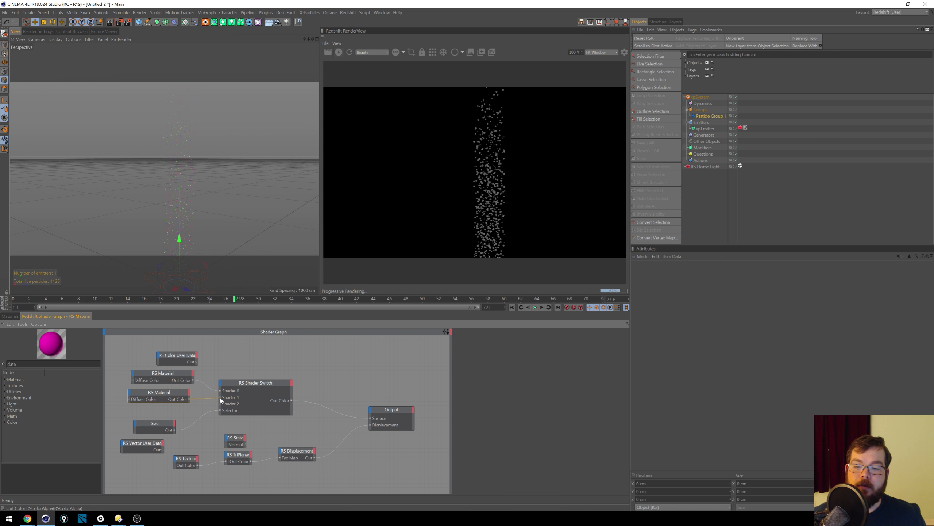
click(168, 396)
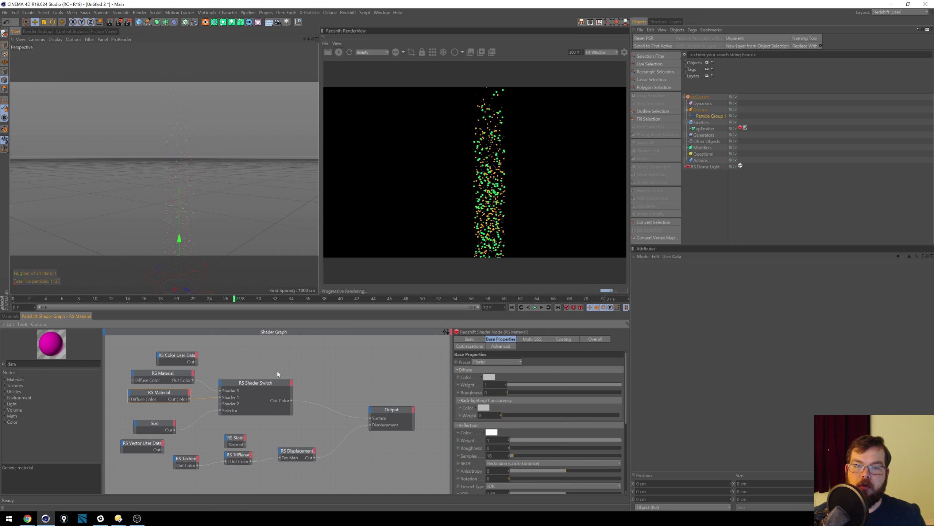
click(515, 362)
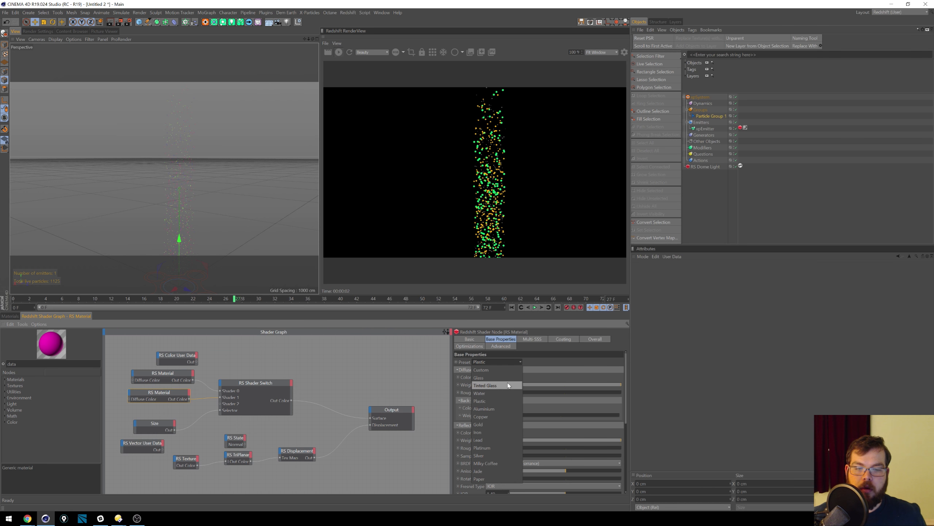
click(500, 408)
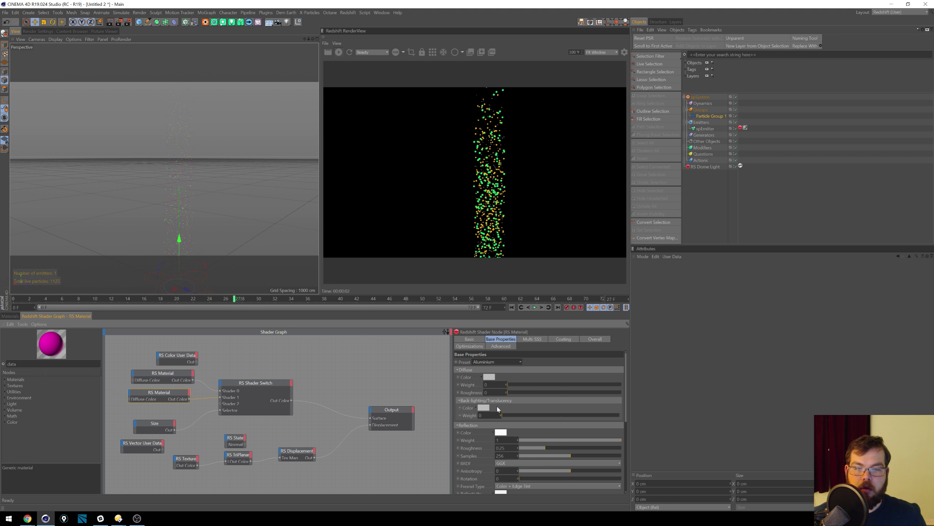
Step: Duplicate the Aluminium RS Material below the first copy and wire it into Shader 2 of the RS Shader Switch
drag(158, 423, 153, 426)
drag(161, 393, 158, 412)
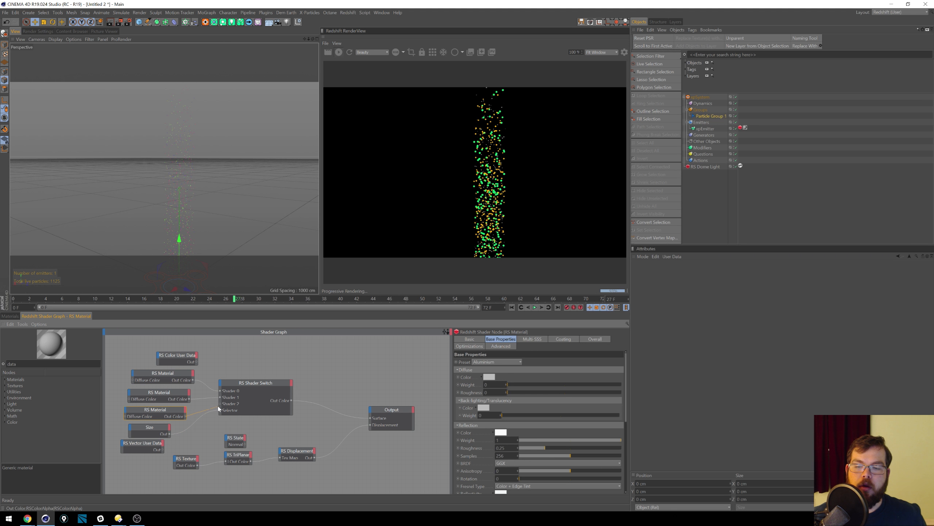
drag(221, 406, 221, 404)
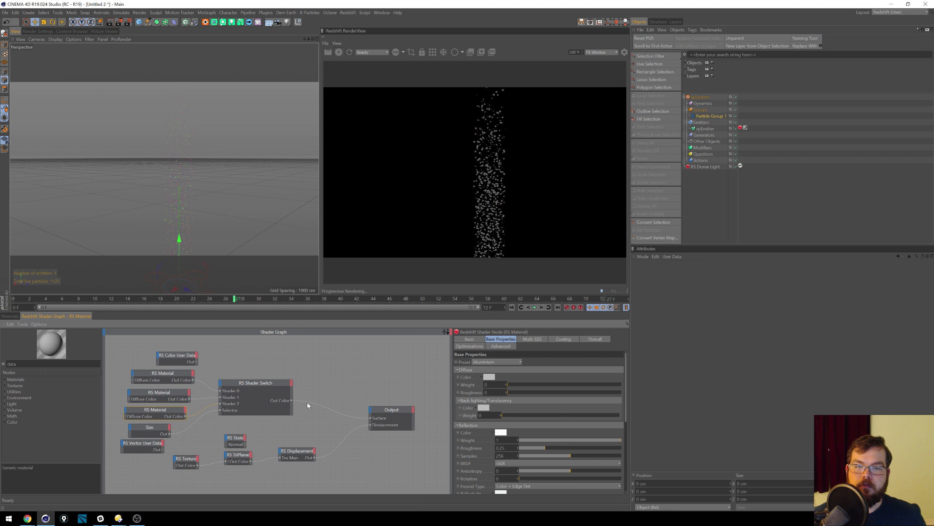
Step: Set the Shader 2 RS Material's preset to Custom and its diffuse color to a saturated red
click(497, 361)
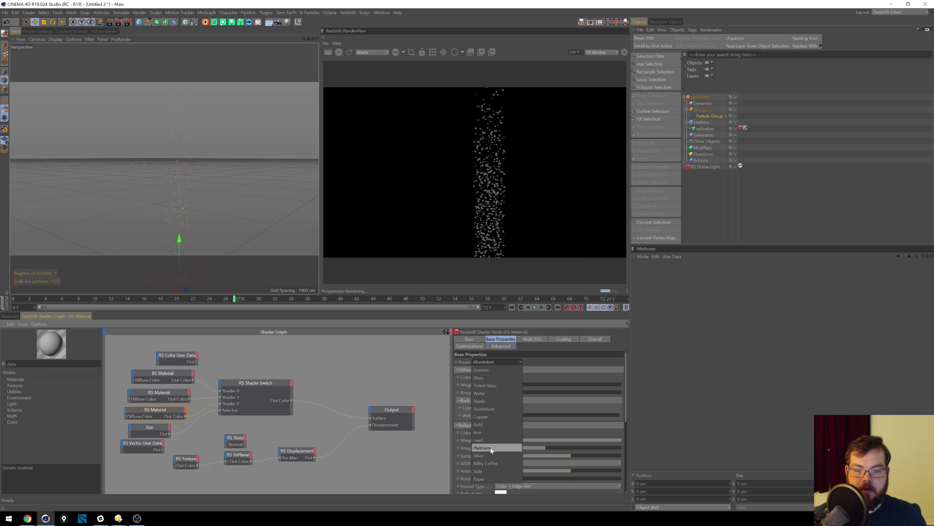
click(484, 369)
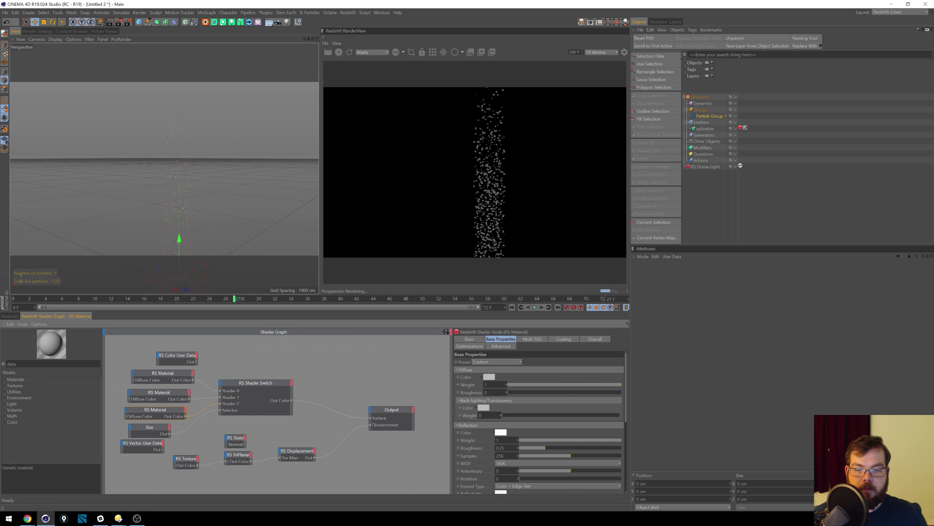
click(488, 377)
click(529, 383)
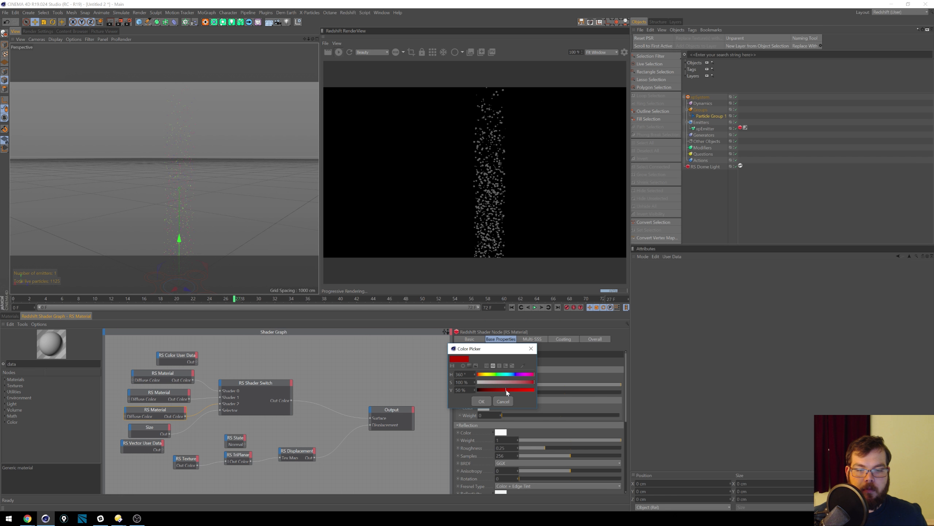
click(481, 401)
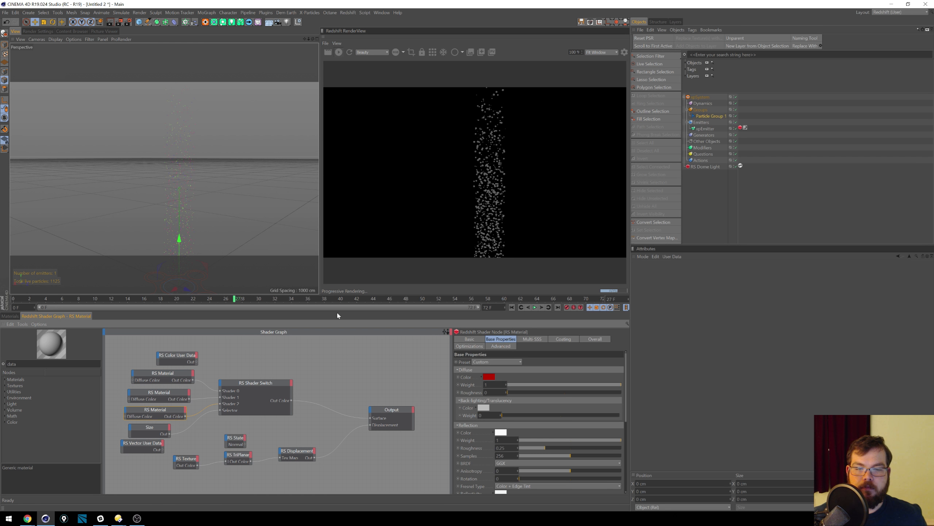
Step: Replay the simulation from the first frame to check how the three materials render on the particles
click(512, 307)
click(535, 307)
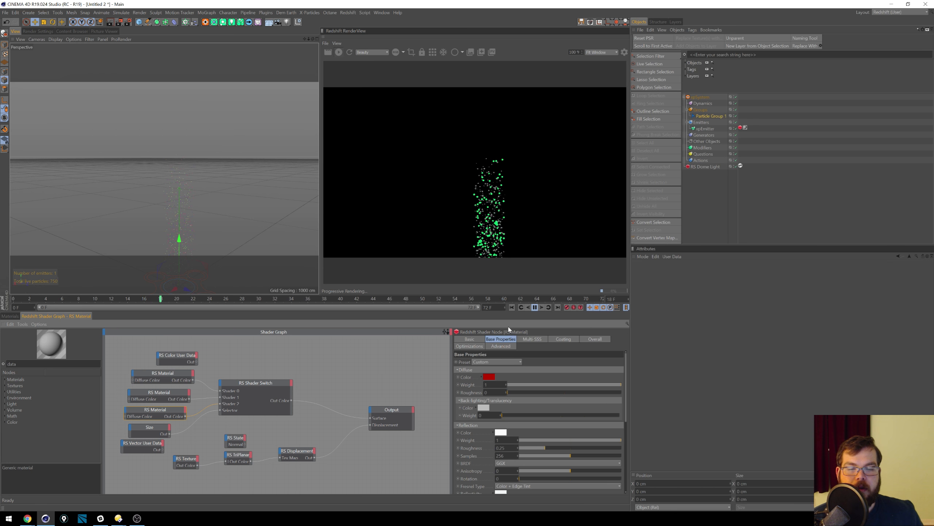
click(534, 307)
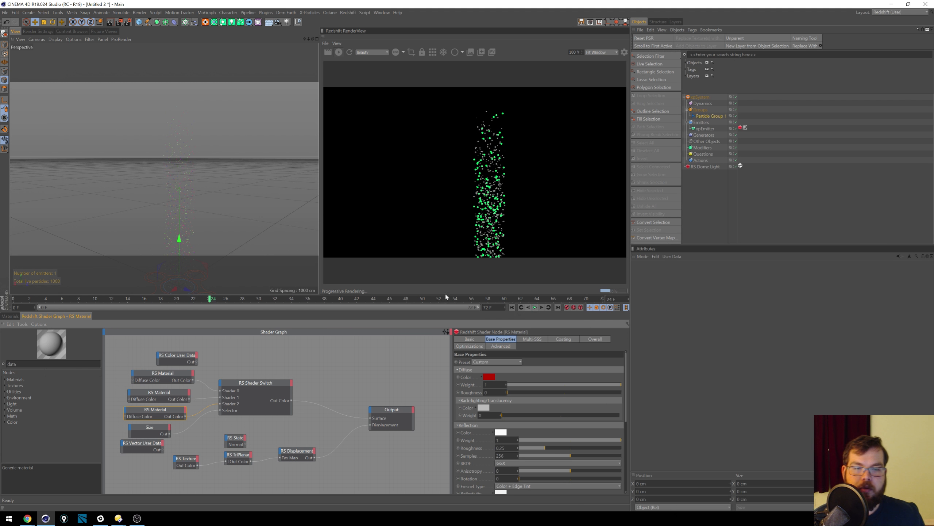
Step: Set the RS Shader Switch's Shader 3 alpha to 0, replay the simulation, and frame the particles closer
click(269, 395)
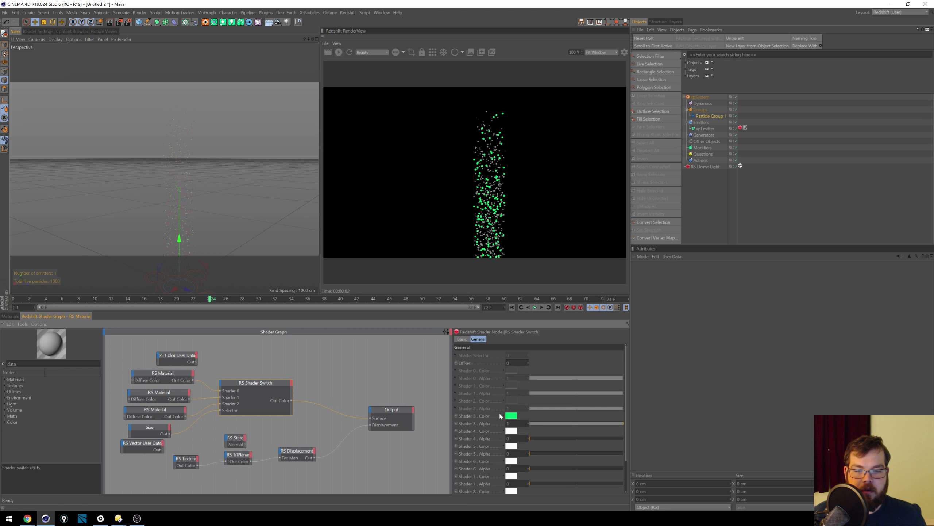
drag(613, 426, 526, 425)
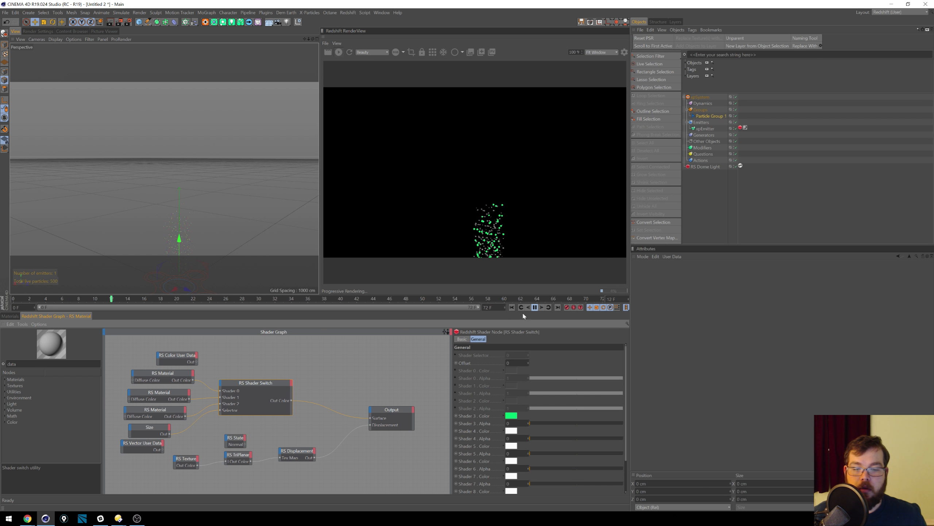
click(535, 308)
alt+right_drag(117, 176, 170, 187)
mouse_move(163, 167)
alt+middle_down()
mouse_move(97, 195)
mouse_move(142, 210)
mouse_move(107, 191)
alt+middle_up()
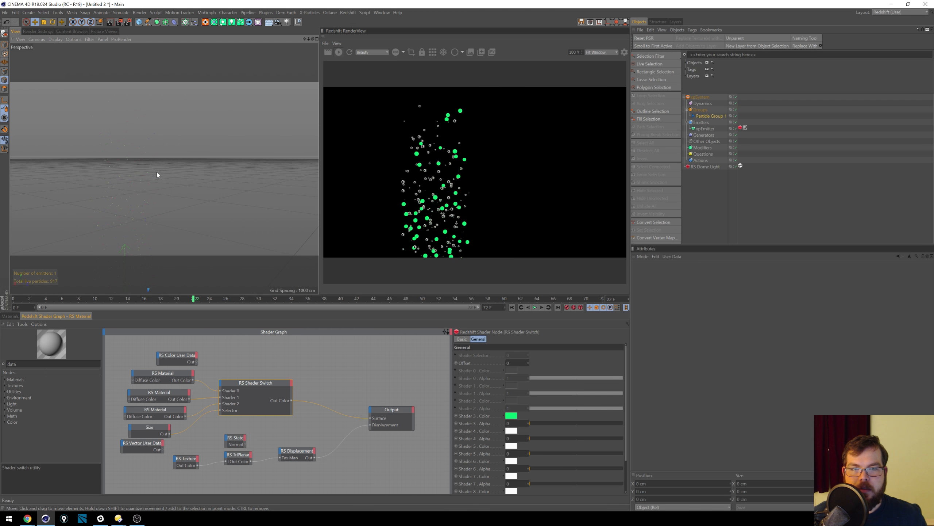
Step: Delete the RS Color User Data node and the RS Materials feeding Shader 0 and Shader 1
click(158, 410)
click(170, 394)
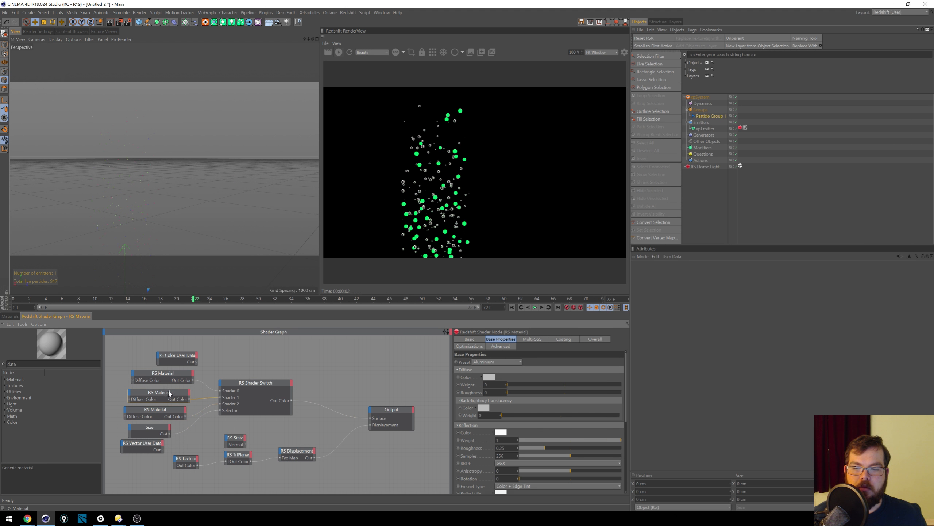
drag(180, 366, 134, 400)
drag(132, 339, 176, 420)
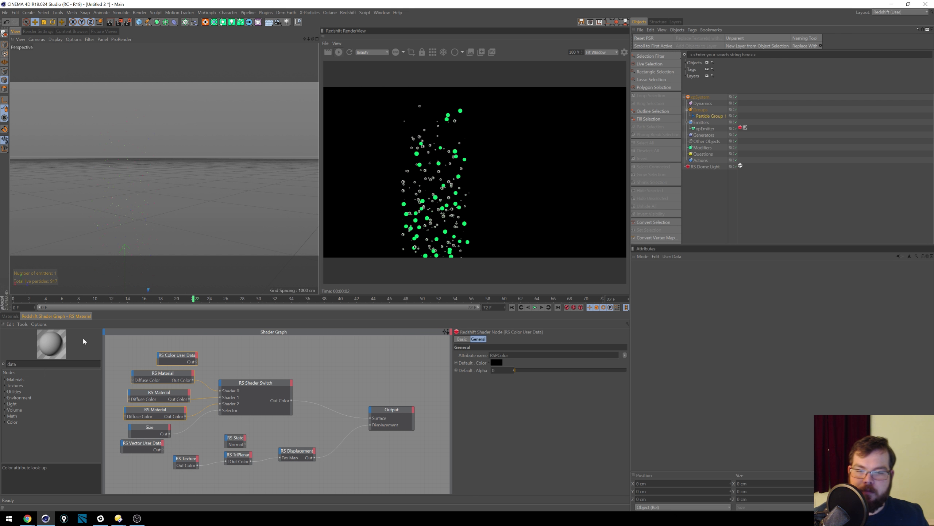
drag(170, 415, 140, 411)
click(140, 411)
click(147, 359)
key(Delete)
click(144, 377)
key(Delete)
click(136, 392)
key(Delete)
Step: Disconnect the remaining RS Material from Shader 2 and place it between the RS Shader Switch and the Output
drag(136, 408, 389, 351)
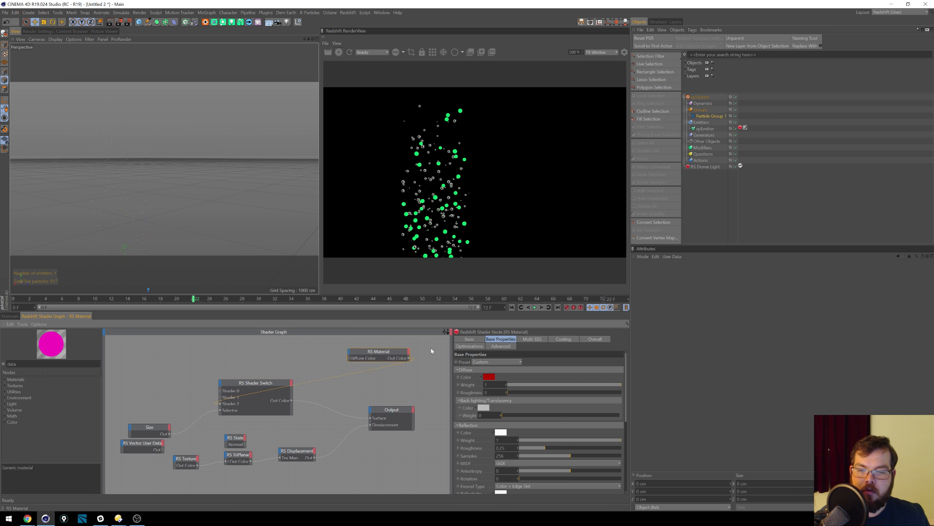
click(312, 374)
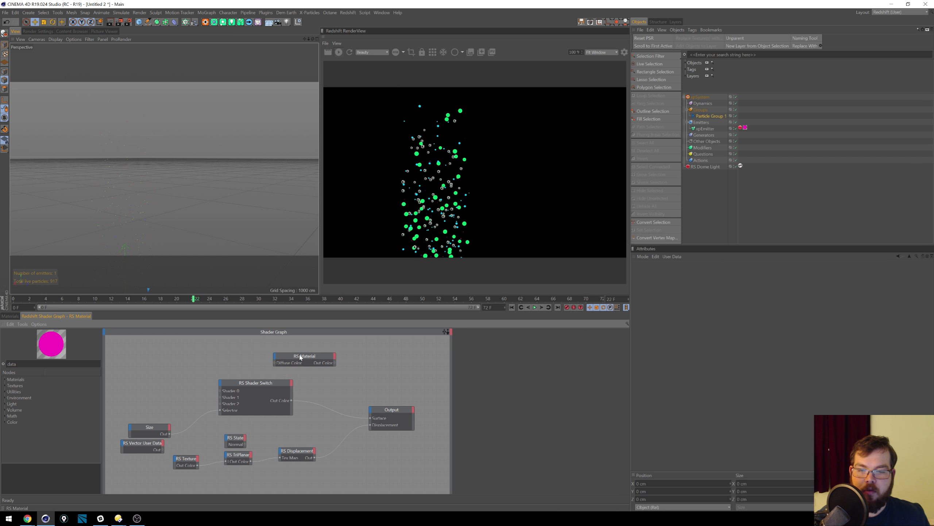
drag(300, 356, 343, 366)
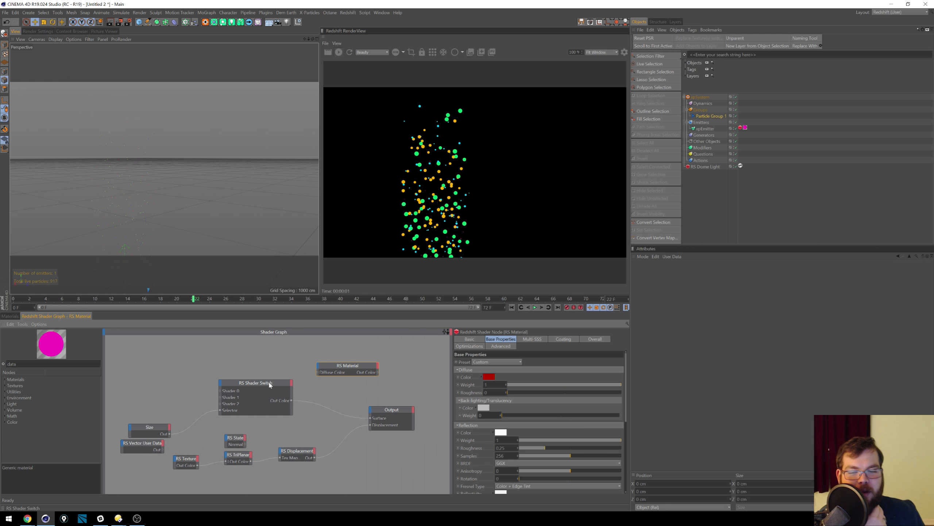
Step: Wire the RS Shader Switch's Out Color into RS Material's Diffuse Color, and RS Material's Out Color into the Output's Surface
drag(273, 384, 259, 380)
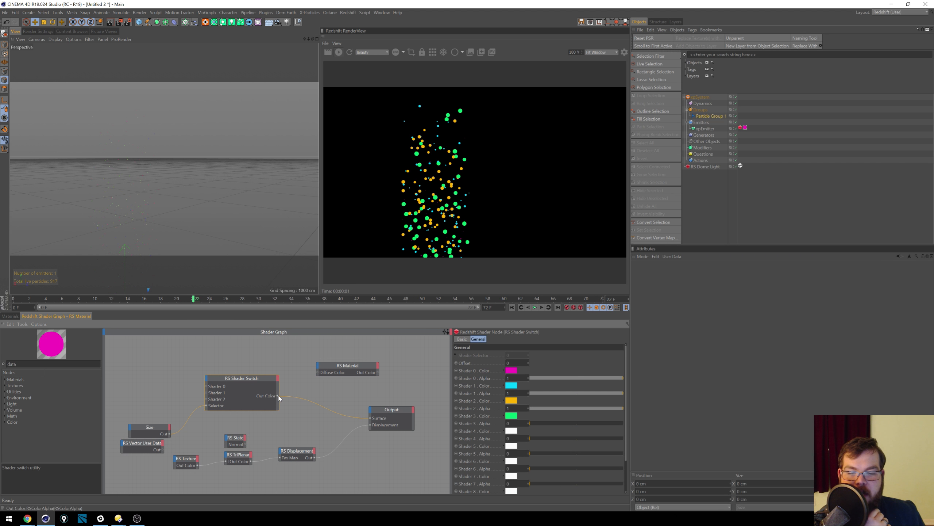
mouse_move(318, 372)
mouse_down()
mouse_move(339, 367)
mouse_move(326, 369)
mouse_up()
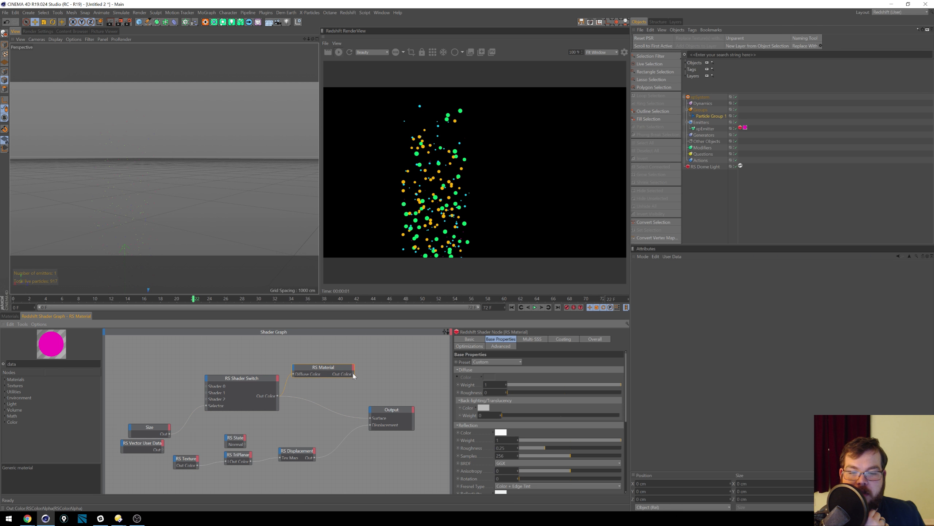
drag(372, 421, 371, 421)
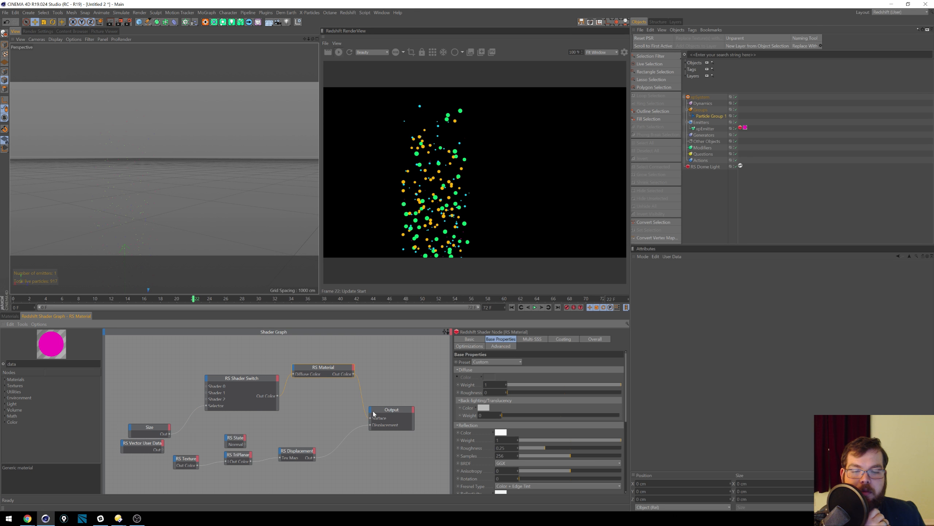
drag(324, 369, 326, 383)
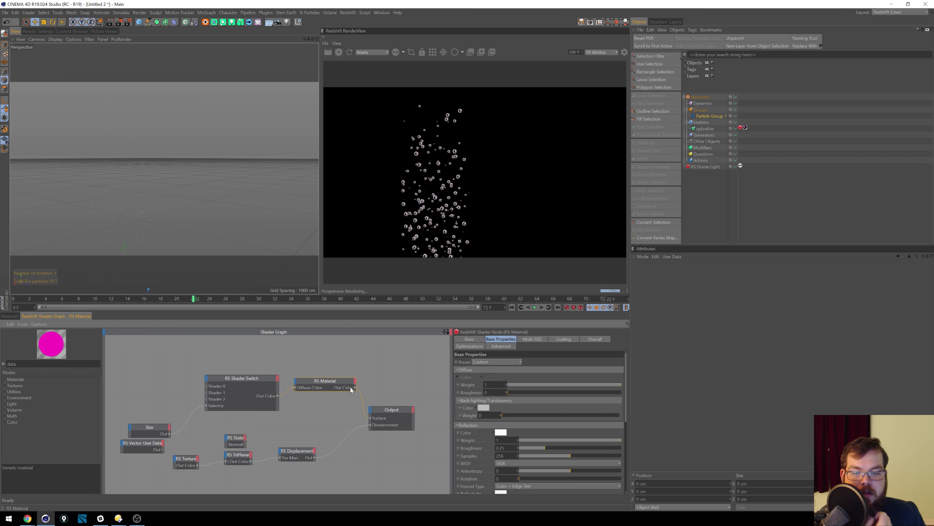
Step: Move the Size node up beside the RS Shader Switch and replay the simulation from the start to check the render
drag(150, 427, 144, 410)
click(272, 394)
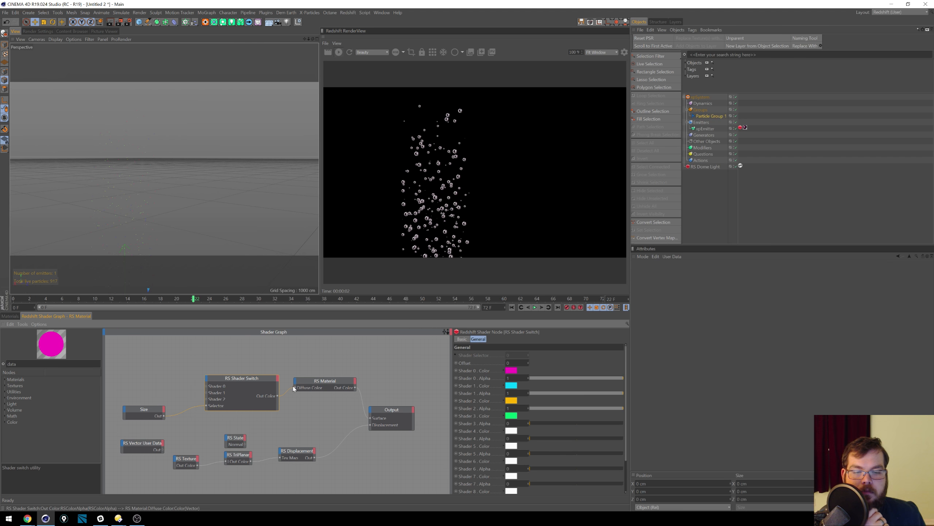
click(512, 307)
click(535, 307)
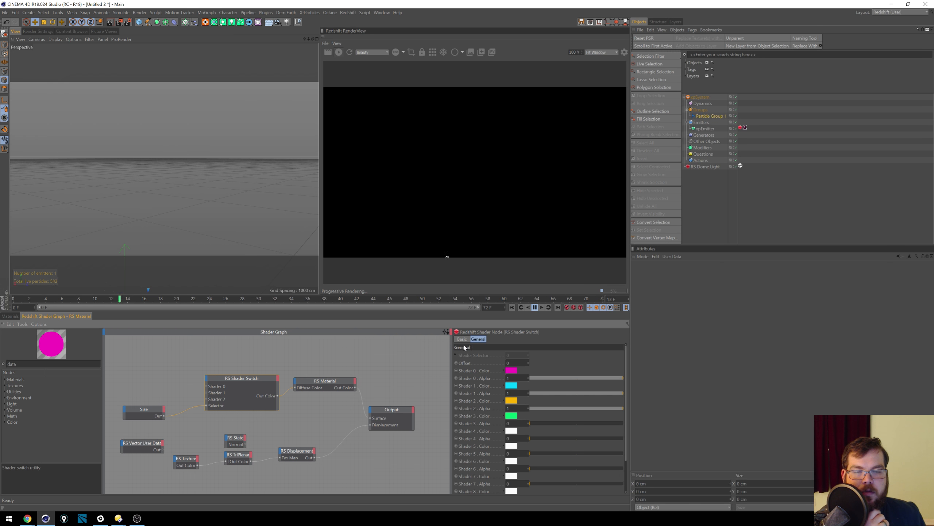
click(535, 307)
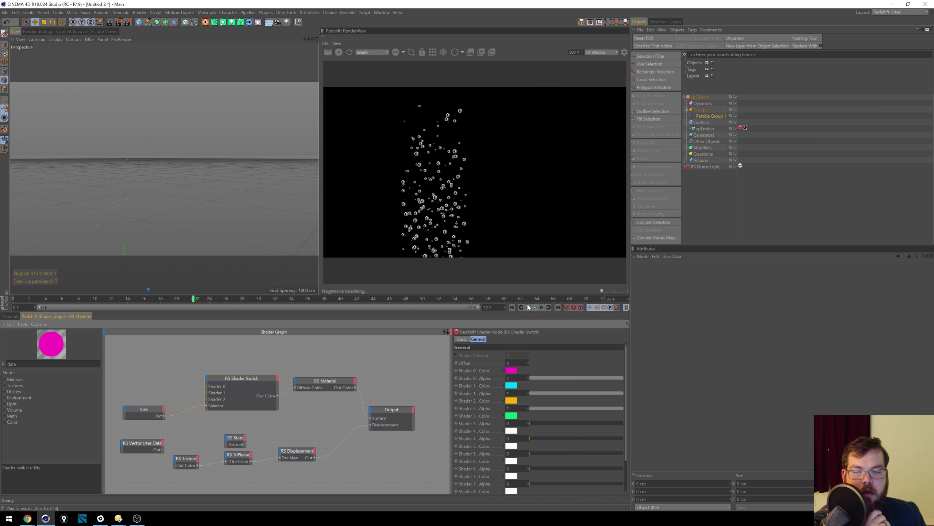
Step: Set the RS Shader Switch's Shader 3 alpha to 1
click(330, 384)
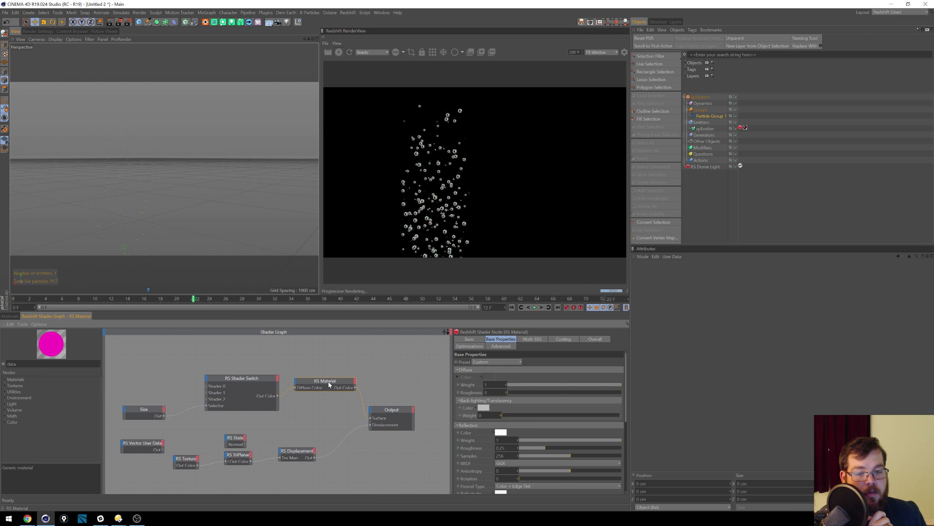
click(265, 377)
click(565, 423)
drag(565, 423, 710, 401)
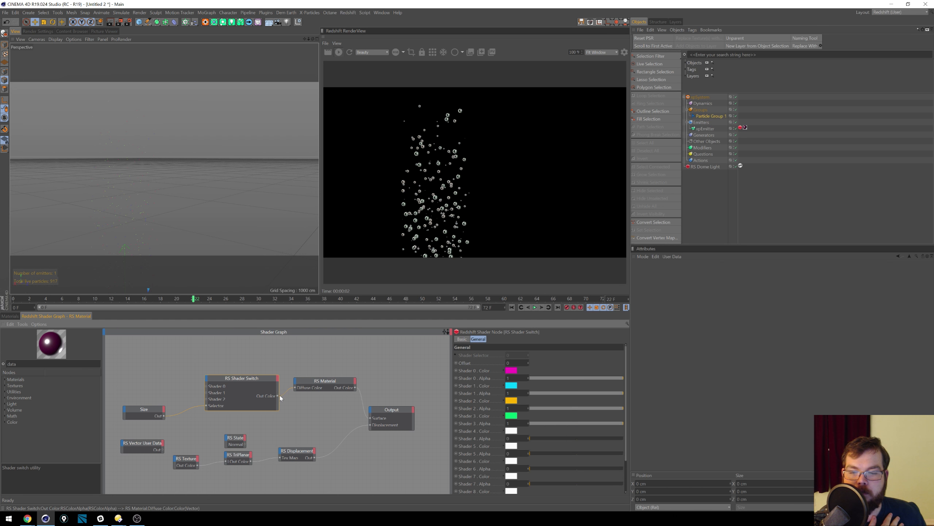
Step: Delete the Size node, check the particle attributes offered by the RS Vector User Data node, and delete that node too
click(145, 415)
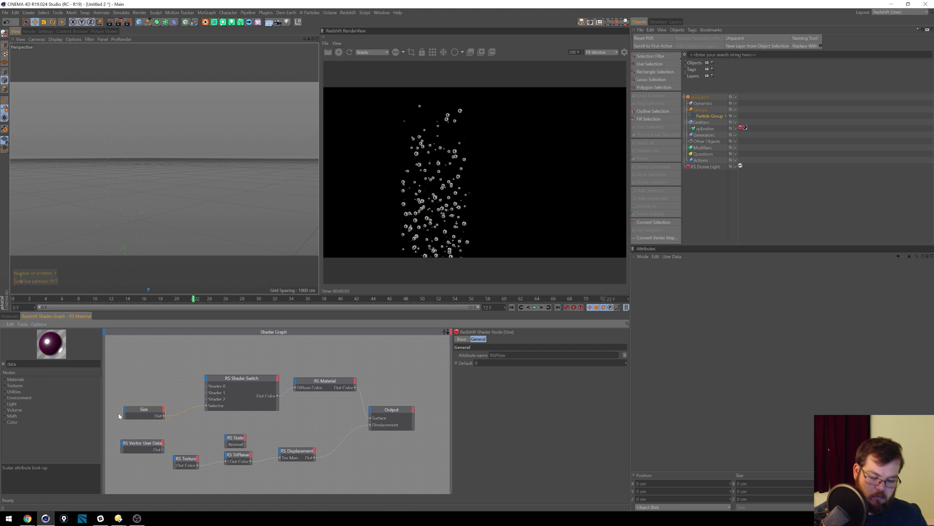
key(Delete)
click(155, 451)
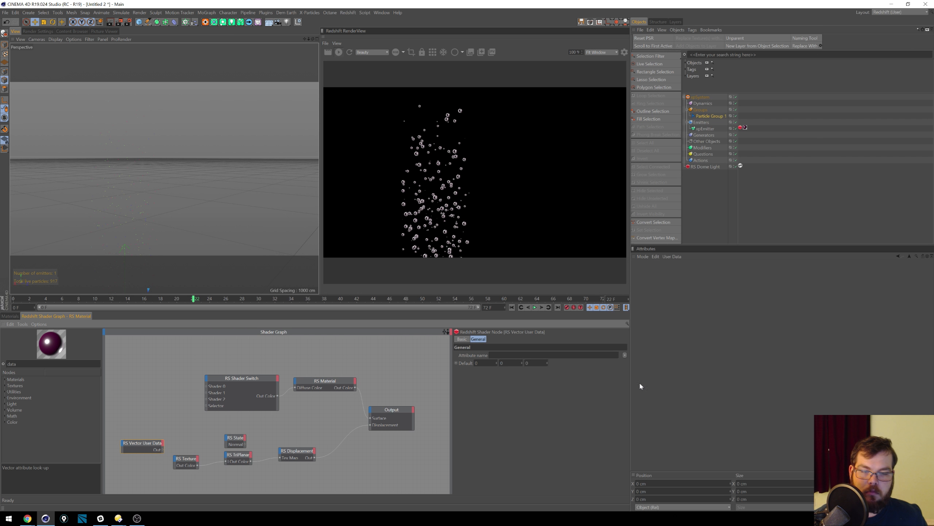
click(625, 355)
mouse_move(635, 370)
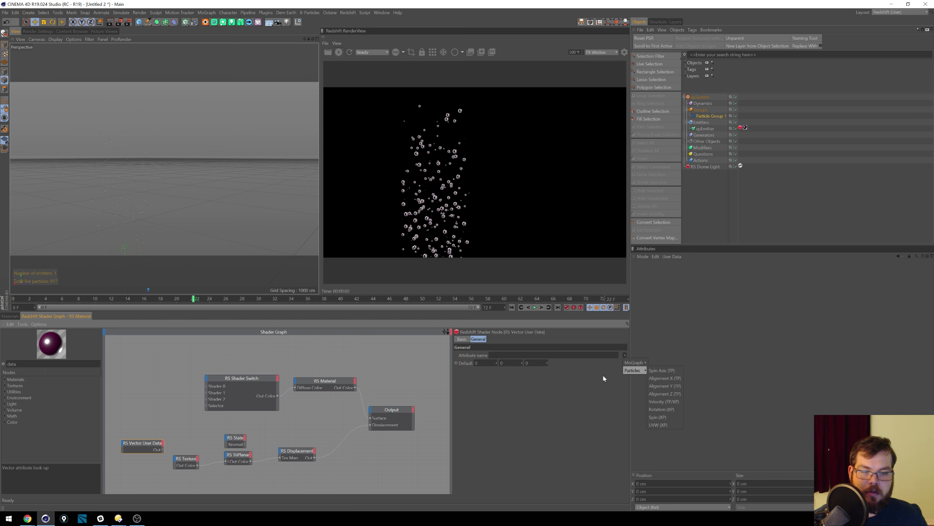
click(134, 448)
key(Delete)
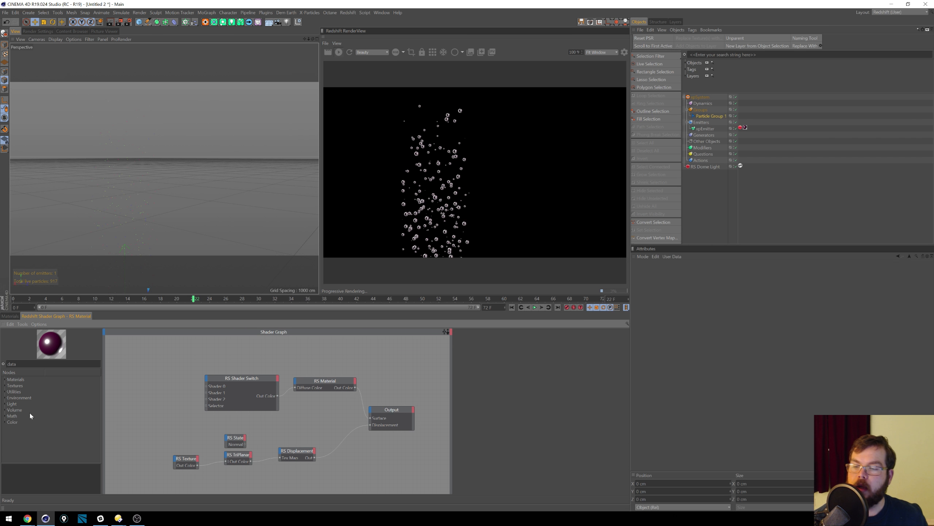
Step: Add a Color User Data node reading the particle attribute RSPColor and wire its output into the RS Shader Switch's Shader 0
double_click(11, 363)
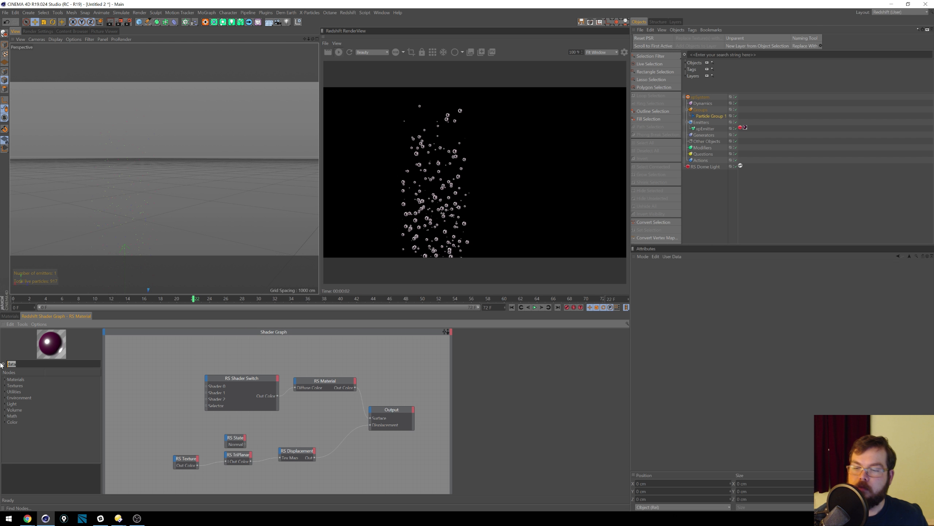
key(Return)
drag(31, 387, 164, 384)
click(625, 354)
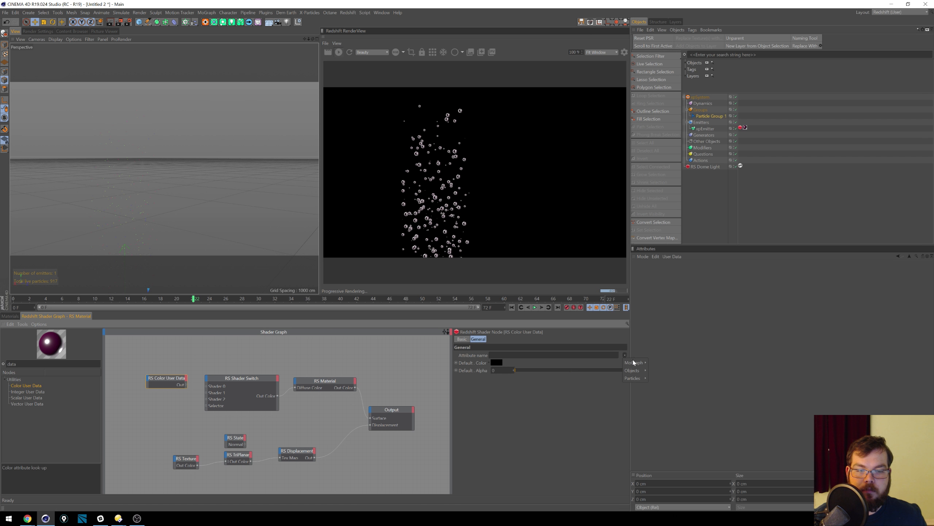
click(649, 380)
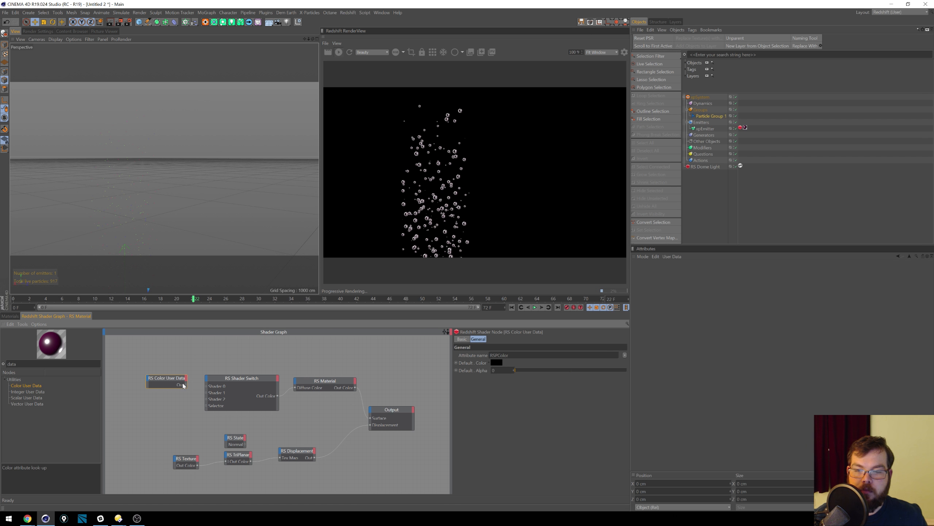
drag(208, 390, 150, 379)
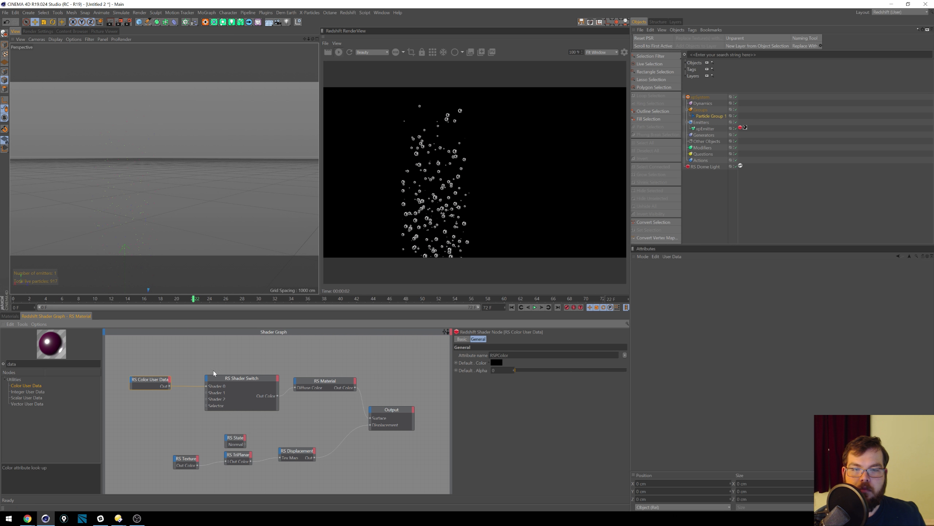
Step: Replay the simulation from the start to about frame 20 and check the particle colors in the render
click(512, 307)
click(535, 307)
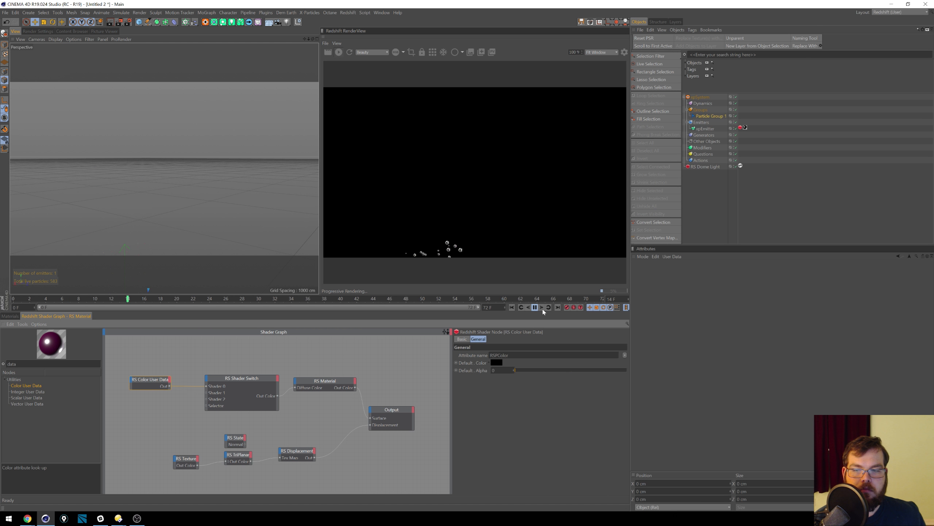
click(543, 308)
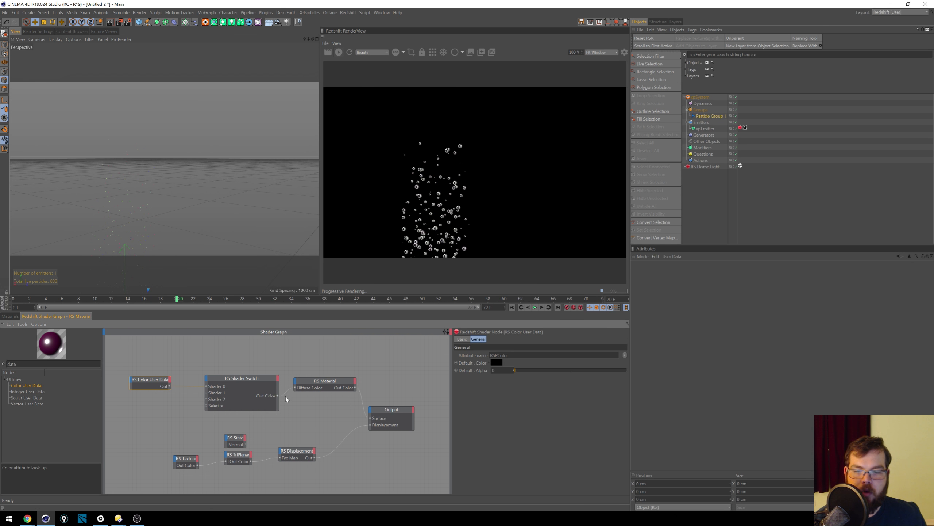
Step: Wire the RS Shader Switch's Out Color directly into the Output's Surface, then replay the simulation and inspect the particles from another angle
drag(279, 395, 371, 419)
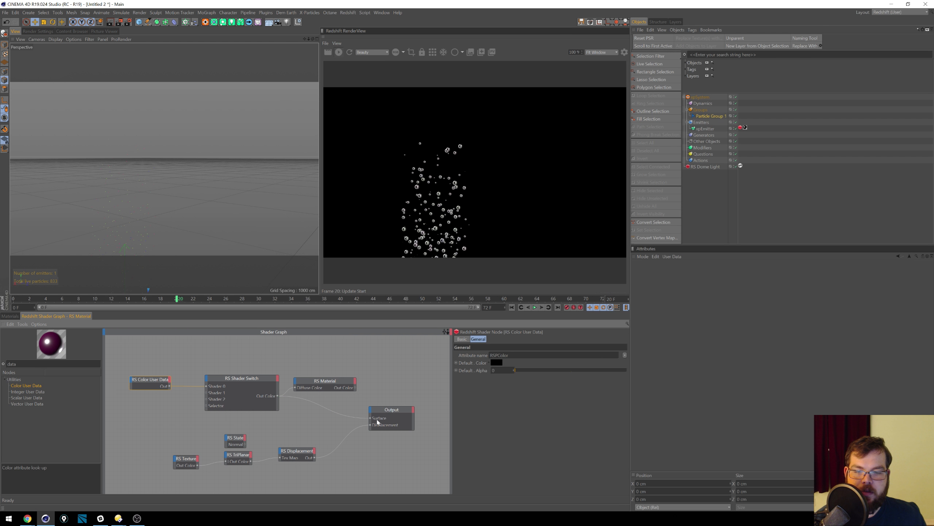
click(512, 307)
click(535, 307)
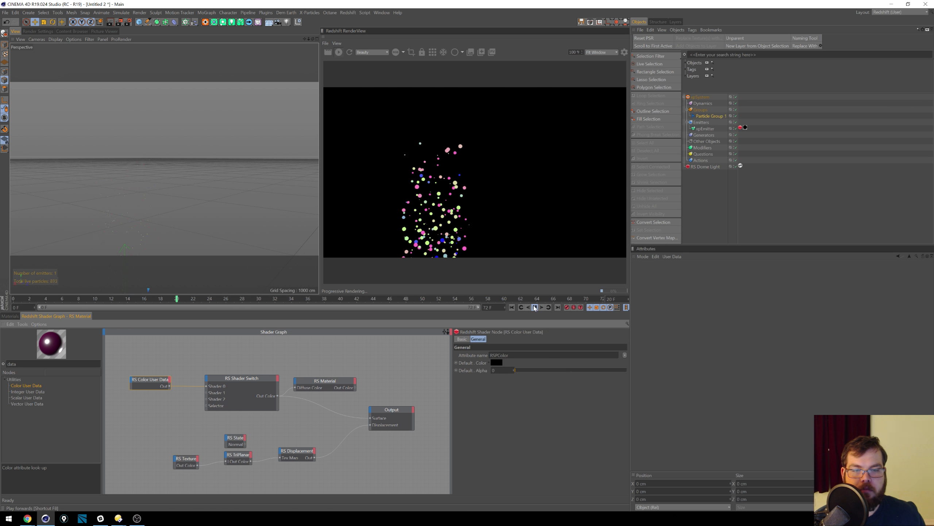
click(535, 308)
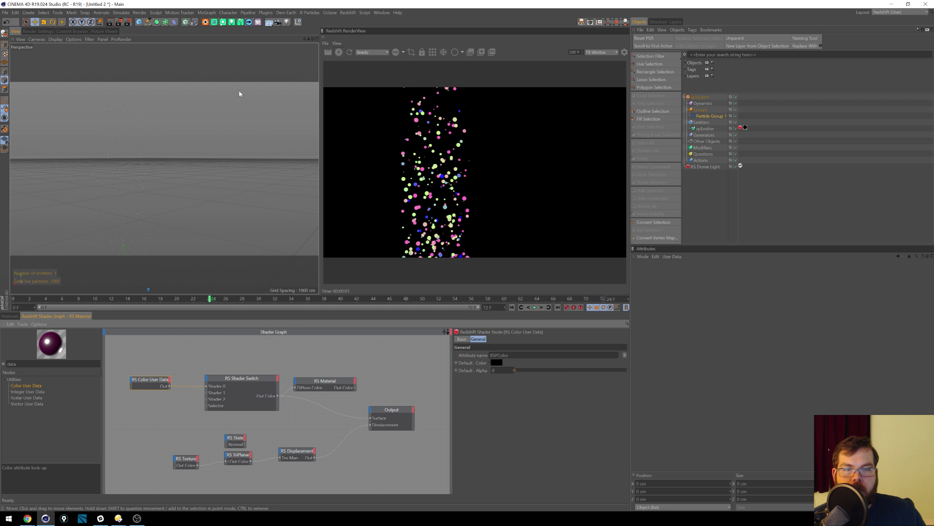
alt+right_drag(200, 178, 159, 192)
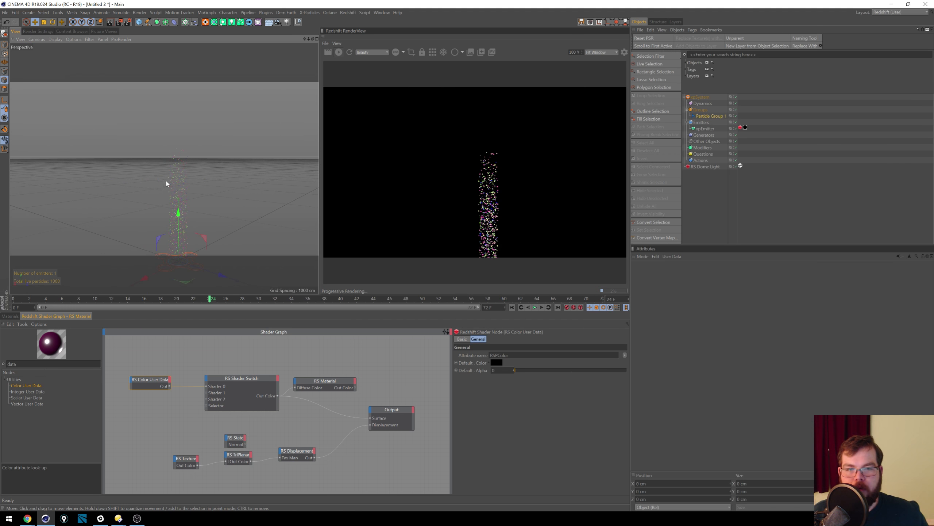
alt+drag(168, 183, 178, 140)
mouse_move(192, 174)
alt+mouse_down()
mouse_move(217, 174)
mouse_move(192, 188)
mouse_move(179, 171)
alt+mouse_up()
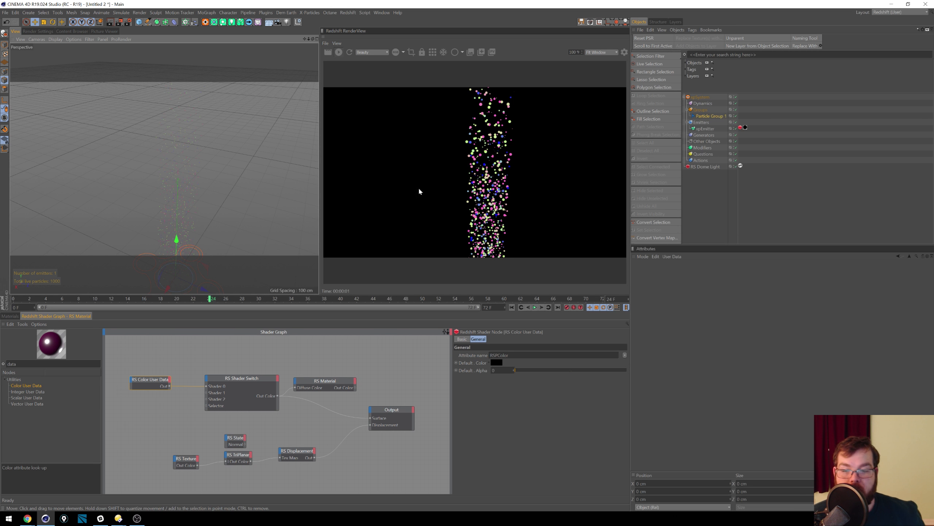
Step: Add an RSFile input port to the Shader Graph group
right_click(188, 358)
click(346, 351)
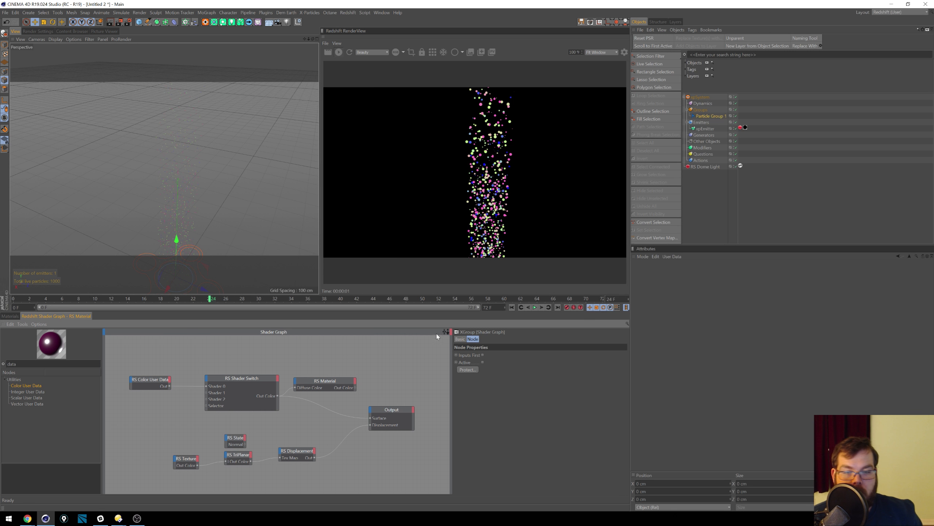
click(451, 333)
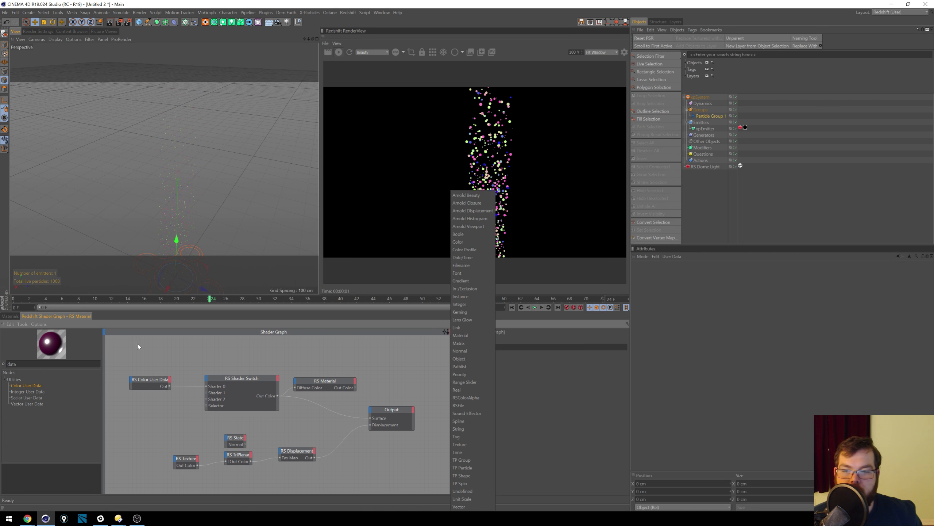
click(105, 330)
click(105, 330)
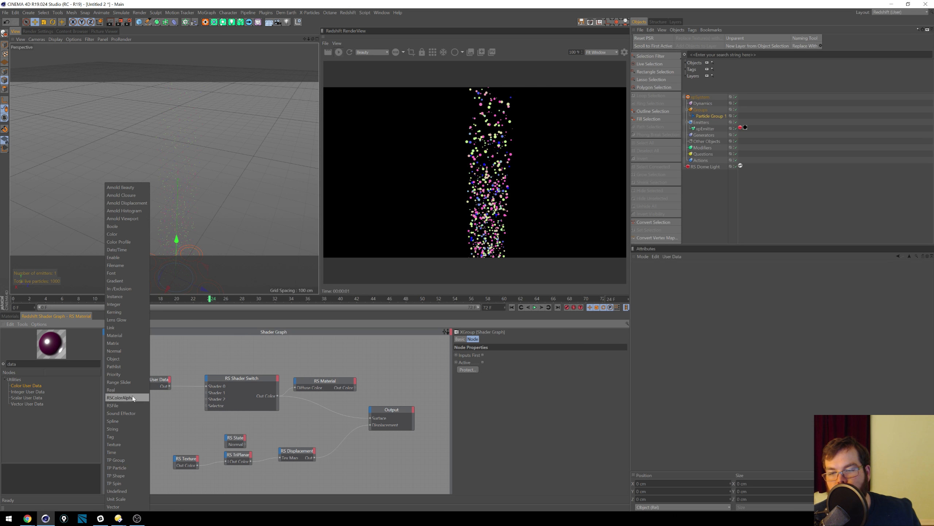
click(134, 405)
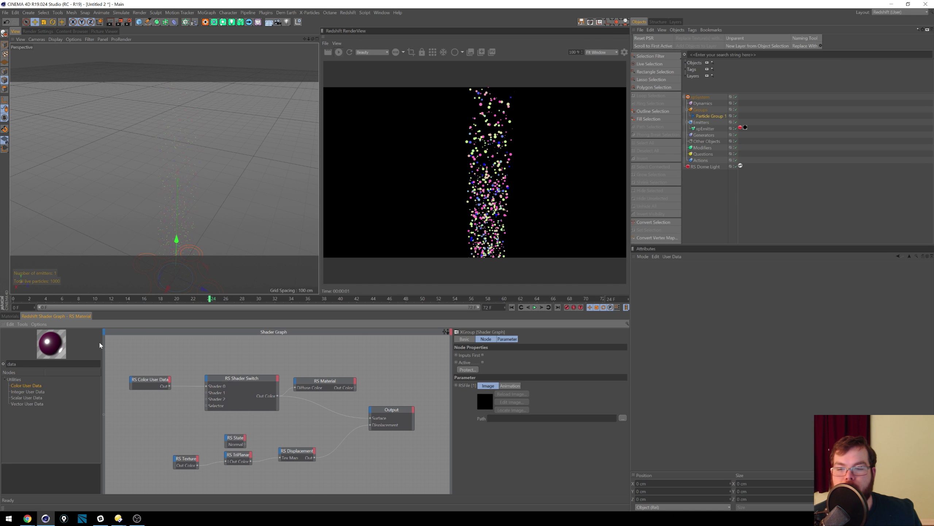
Step: Delete the RSFile input port from the Shader Graph group
right_click(103, 414)
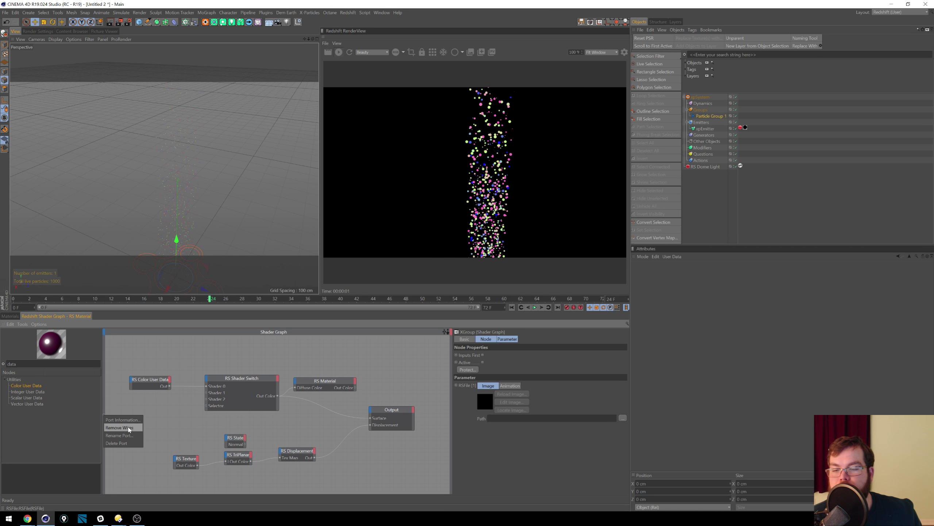
click(131, 435)
click(149, 445)
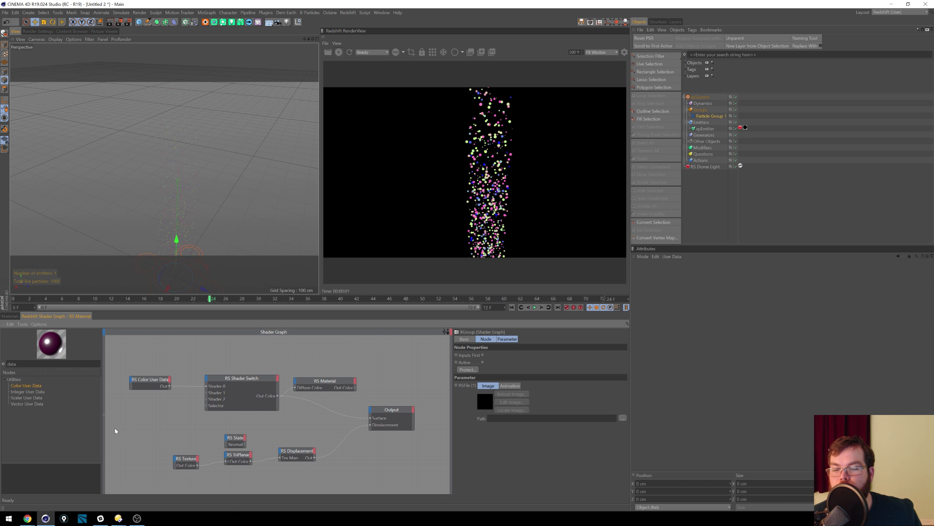
right_click(104, 417)
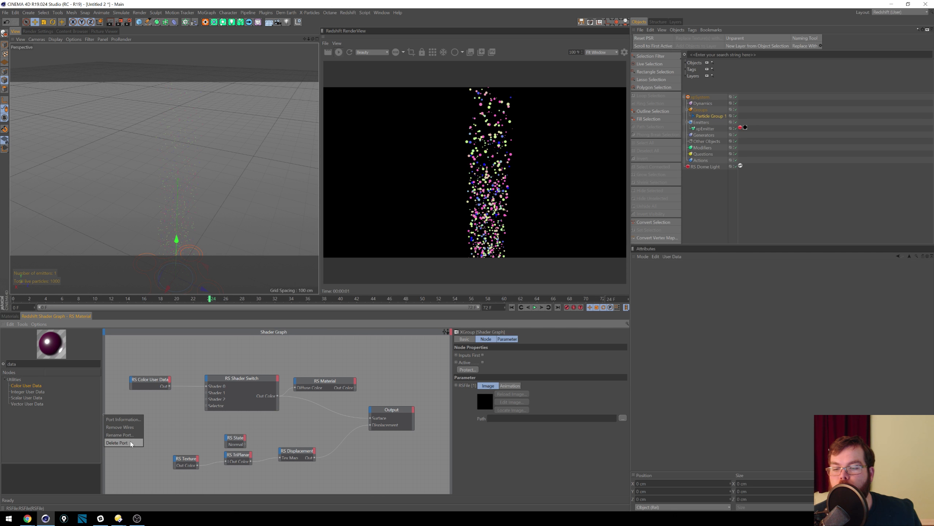
click(127, 443)
Step: Examine the Shader Graph's available output port types and the new-node categories, including Motion Graphics, Thinking Particles and X-Particles
click(452, 338)
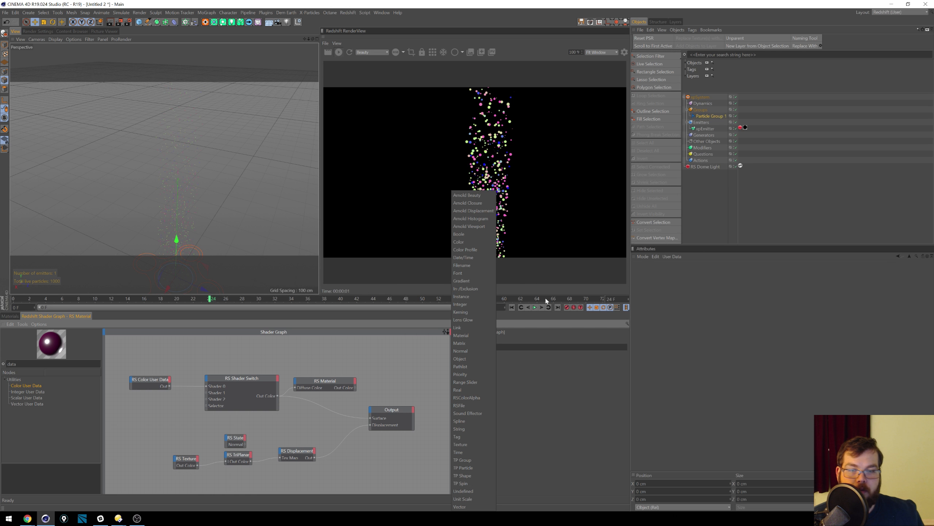
click(342, 375)
right_click(305, 357)
mouse_move(312, 363)
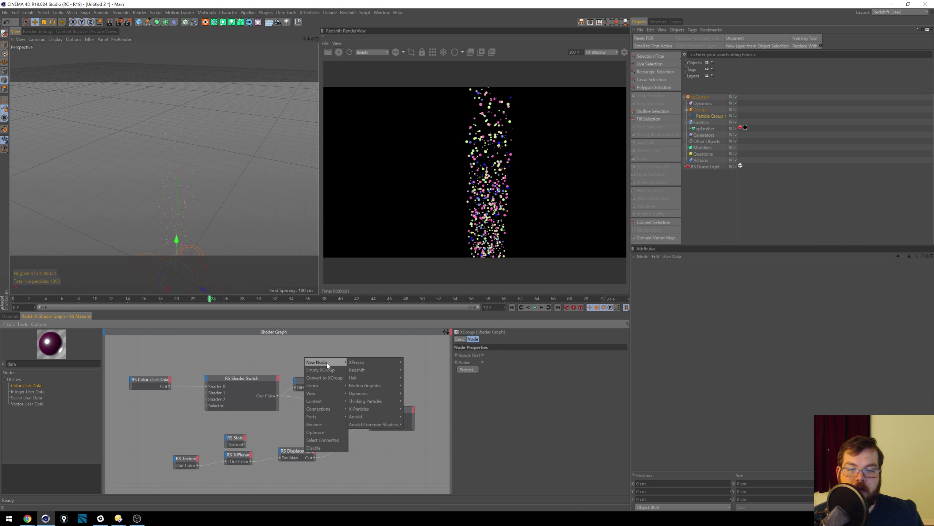
mouse_move(359, 365)
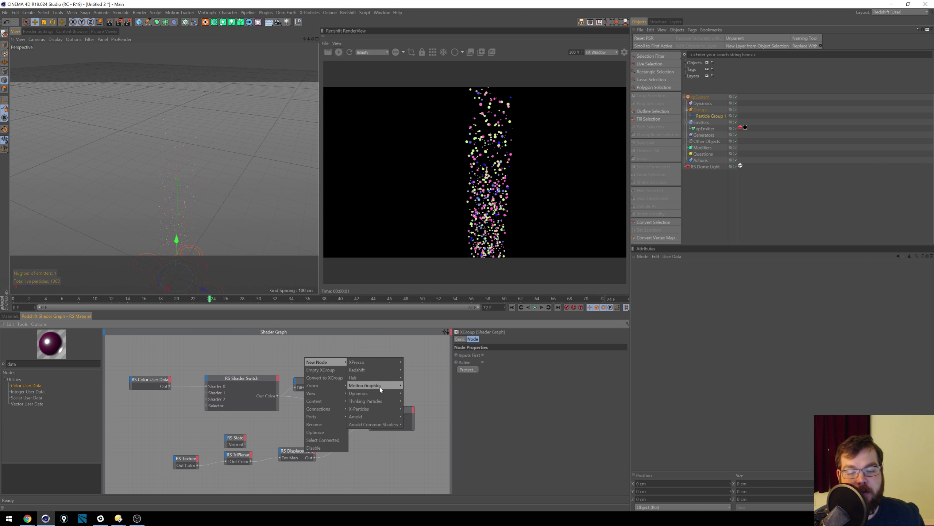
mouse_move(378, 412)
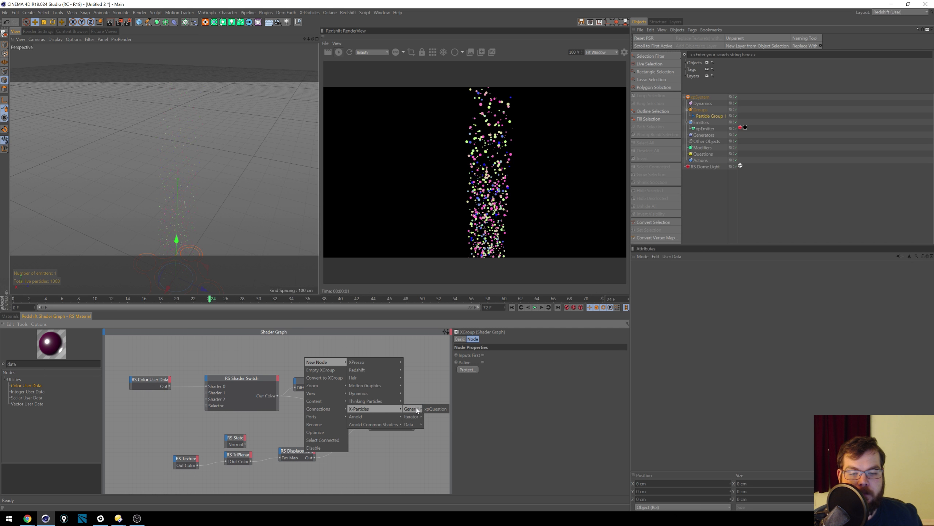
mouse_move(419, 426)
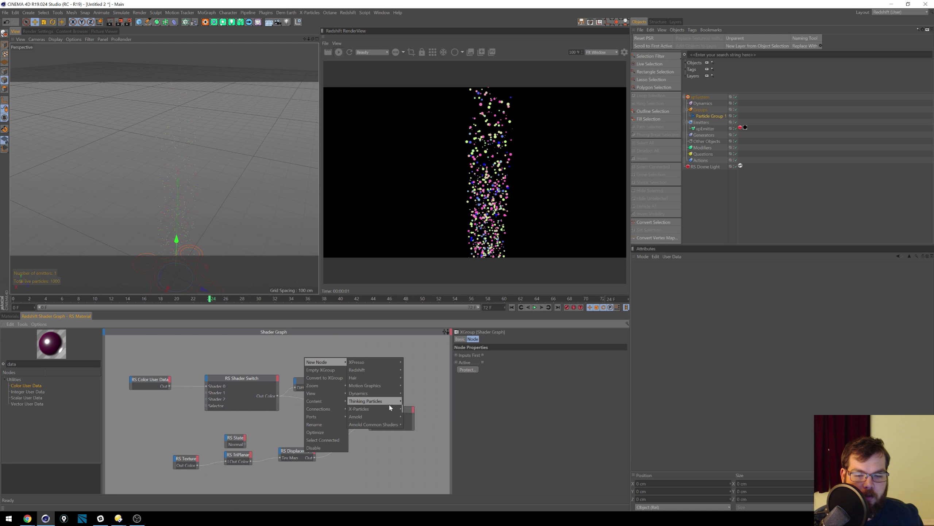
key(Escape)
right_click(163, 385)
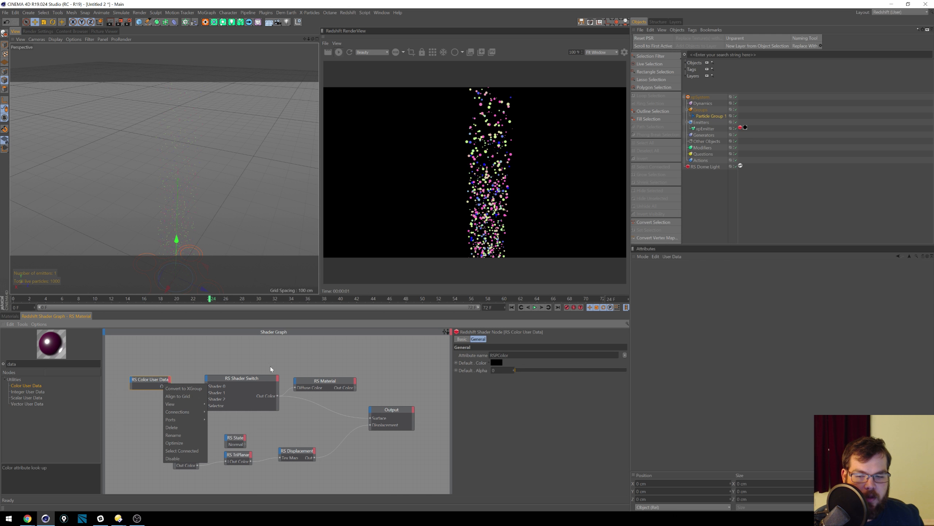
key(Escape)
Step: Try adding a blank Redshift Shader node above the RS Material node, and remove it again
right_click(322, 356)
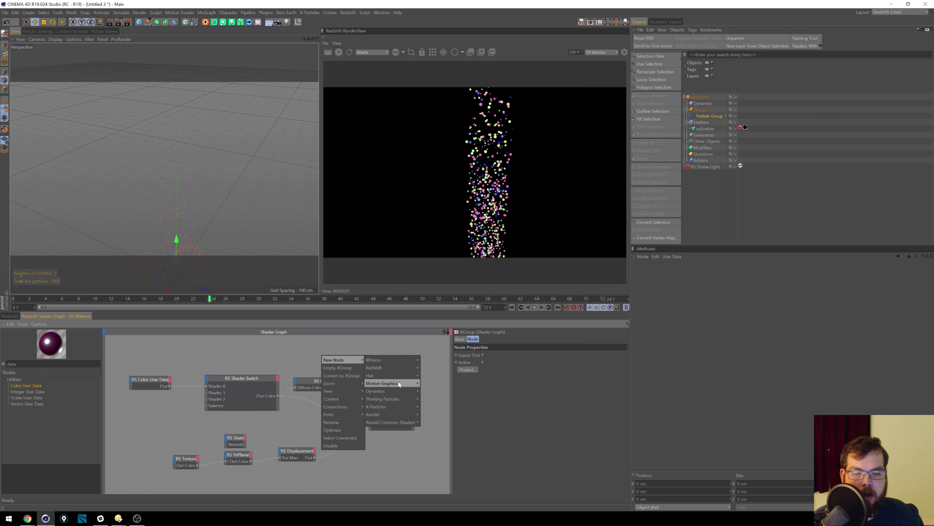
mouse_move(400, 385)
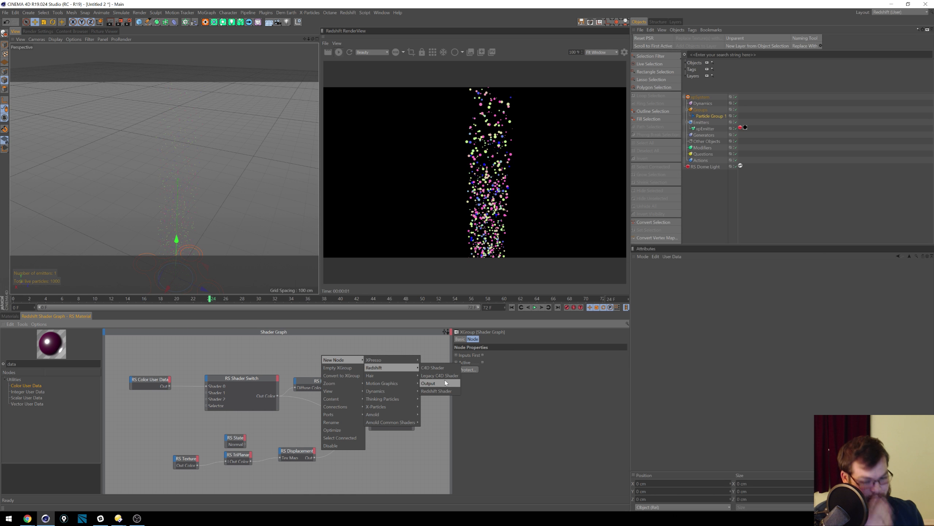
click(441, 390)
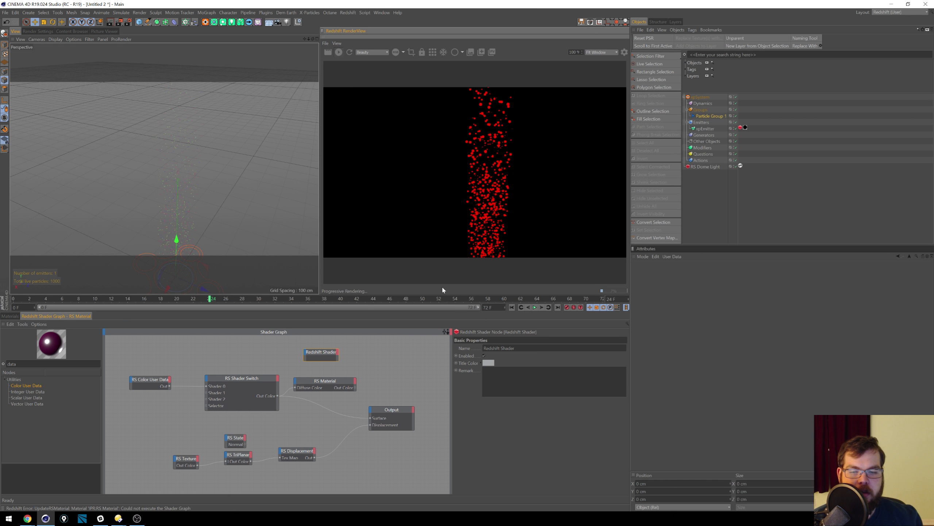
click(320, 365)
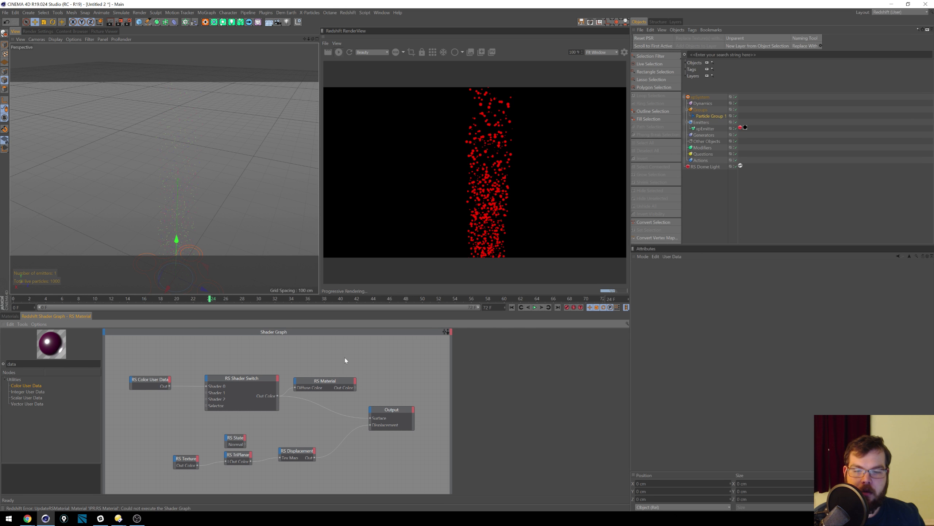
Step: Add an XPresso Random node above the RS Shader Switch and give it an Integer output port
right_click(330, 360)
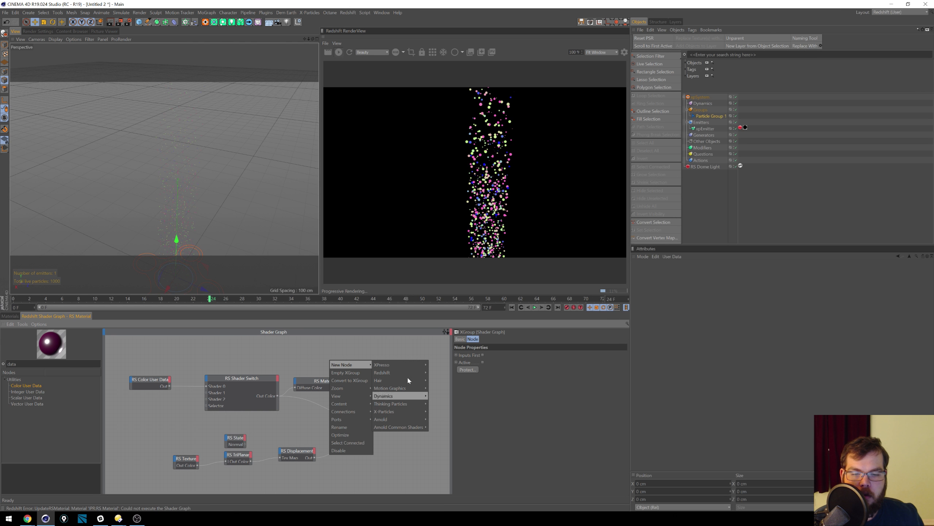
mouse_move(410, 365)
mouse_move(441, 365)
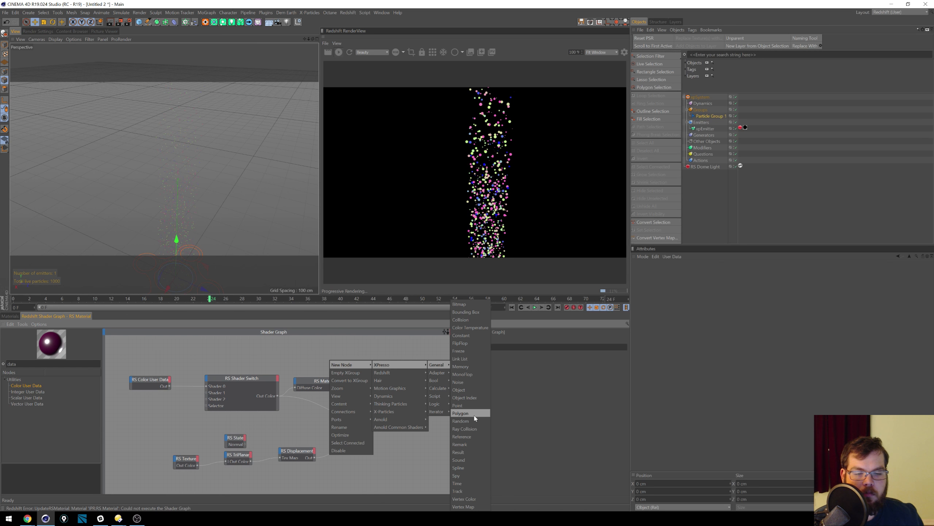
click(470, 421)
drag(338, 359, 227, 363)
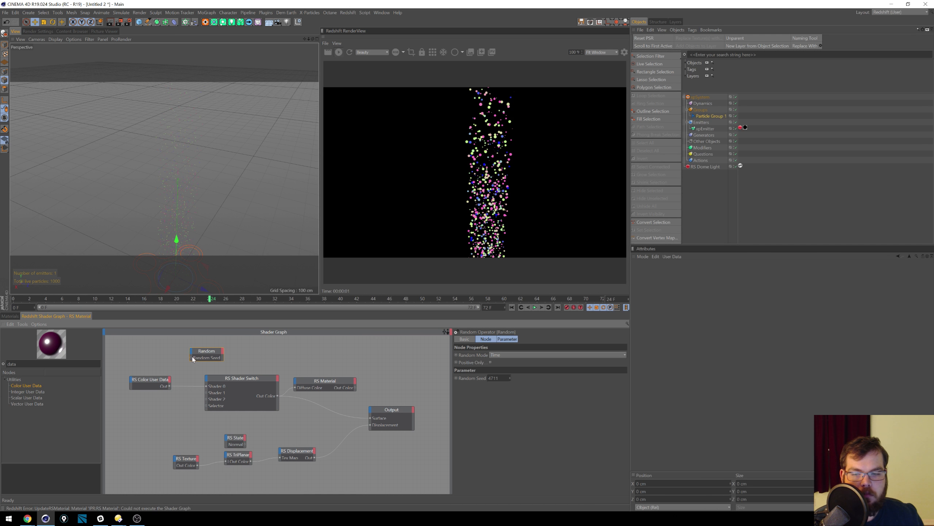
click(223, 354)
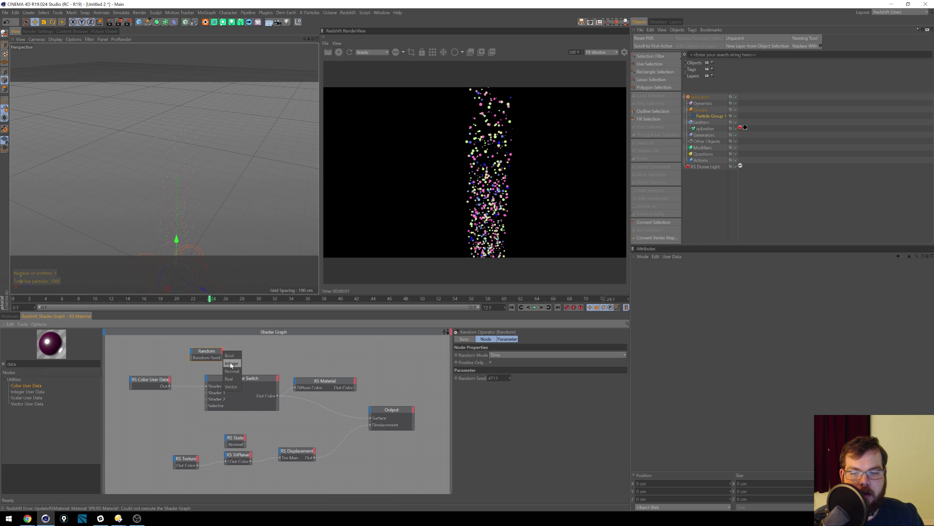
click(231, 363)
Step: Wire the Random node's Integer output into the RS Shader Switch's Selector, and disconnect RS Color User Data from Shader 0
drag(212, 354, 176, 364)
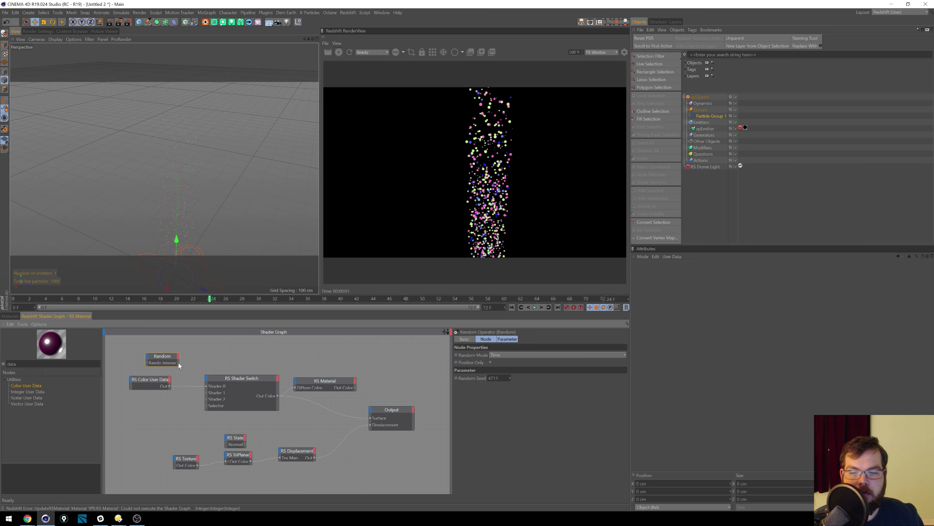
drag(206, 405, 206, 406)
click(181, 385)
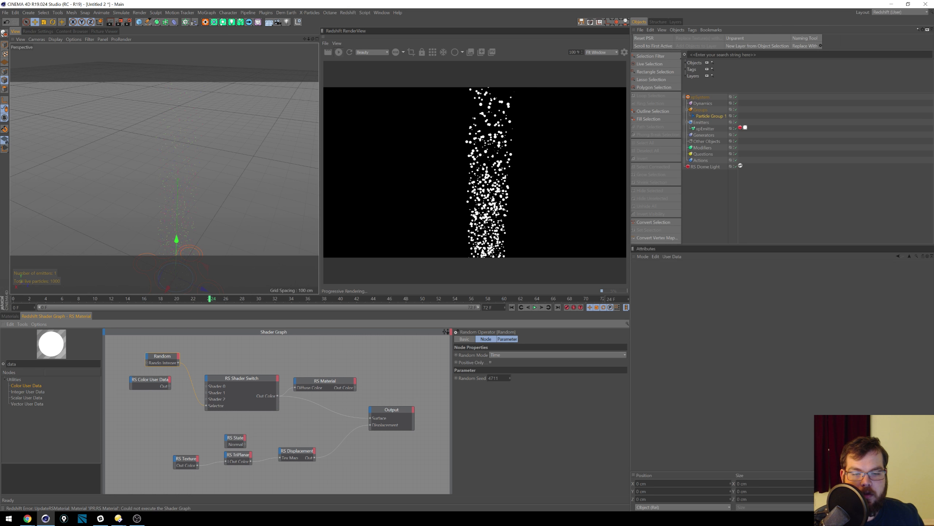
Step: Try the Random node in Free mode with several random seeds, including 5 and 2, and delete the node
click(512, 355)
click(510, 371)
drag(511, 379, 515, 367)
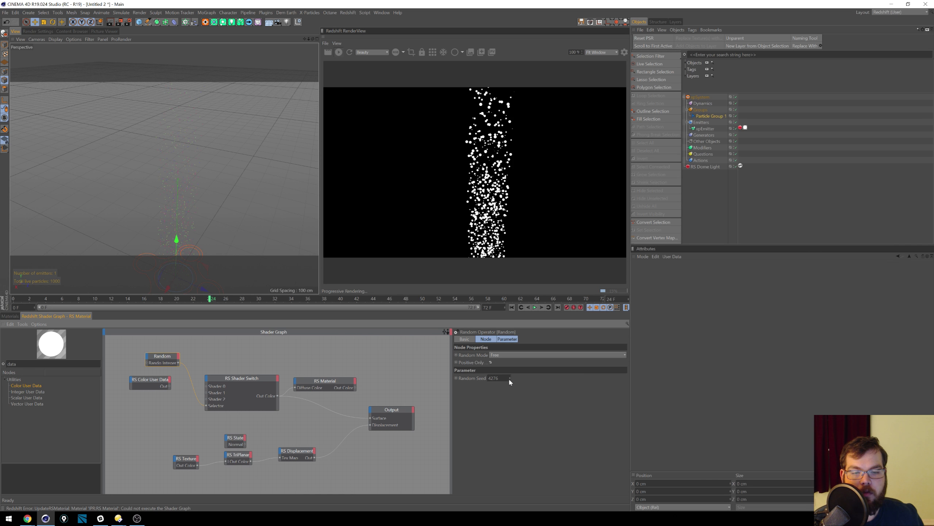
drag(509, 378, 486, 525)
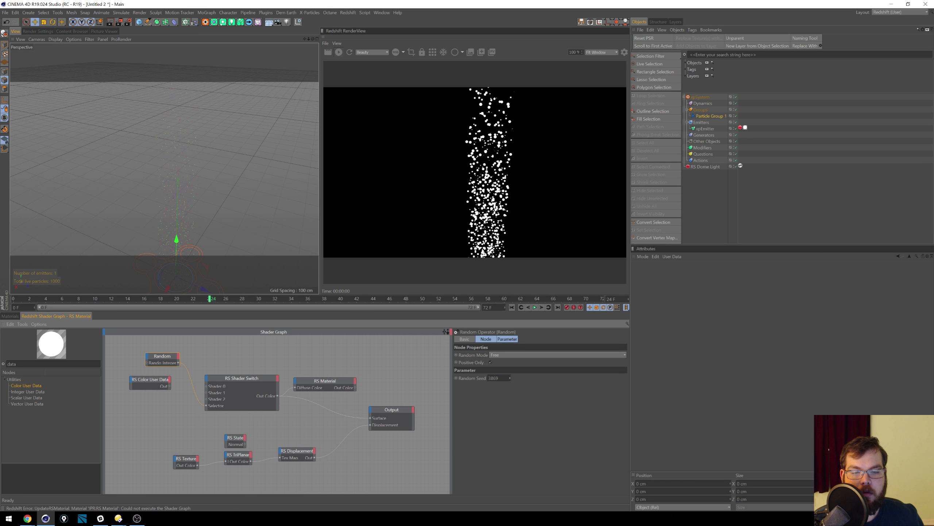
double_click(504, 378)
text(5)
key(Return)
text(2)
key(Return)
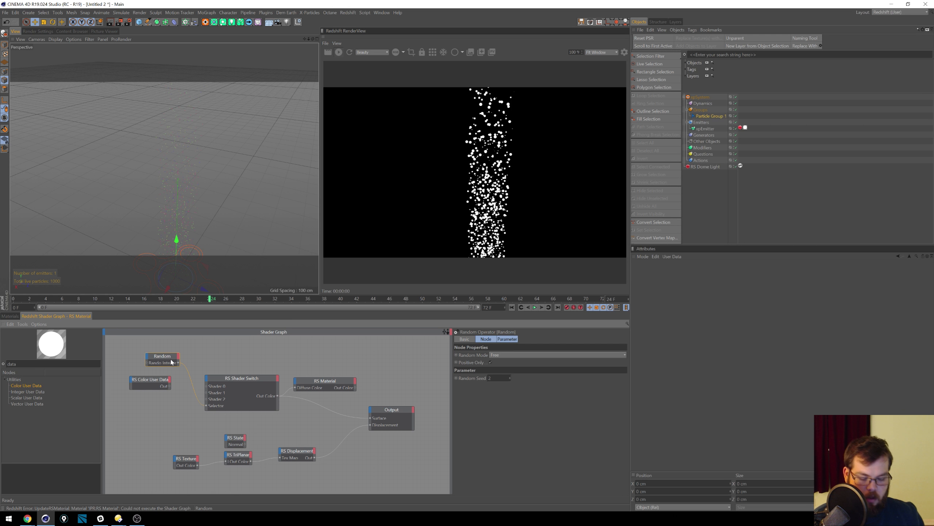
key(Delete)
Step: Try a Motion Graphics Data node above RS Color User Data, and delete it from the graph
right_click(297, 367)
mouse_move(328, 371)
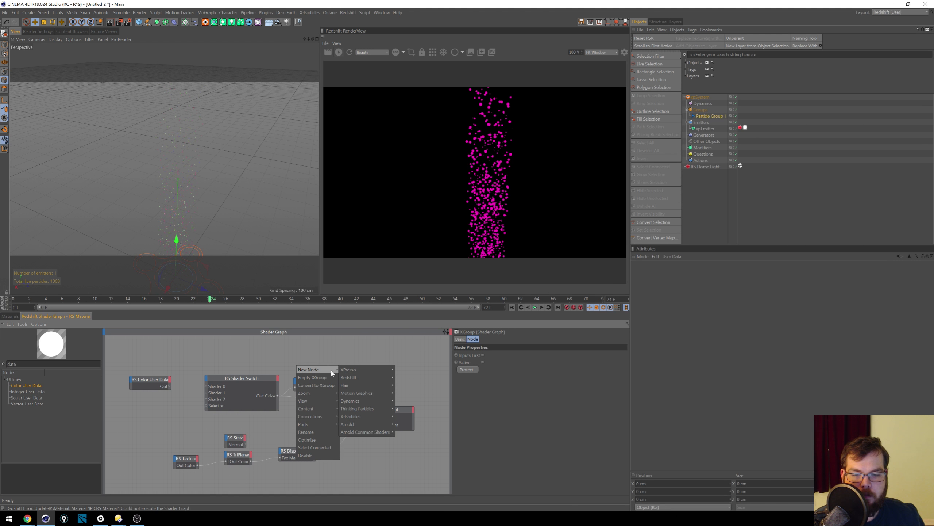
mouse_move(368, 418)
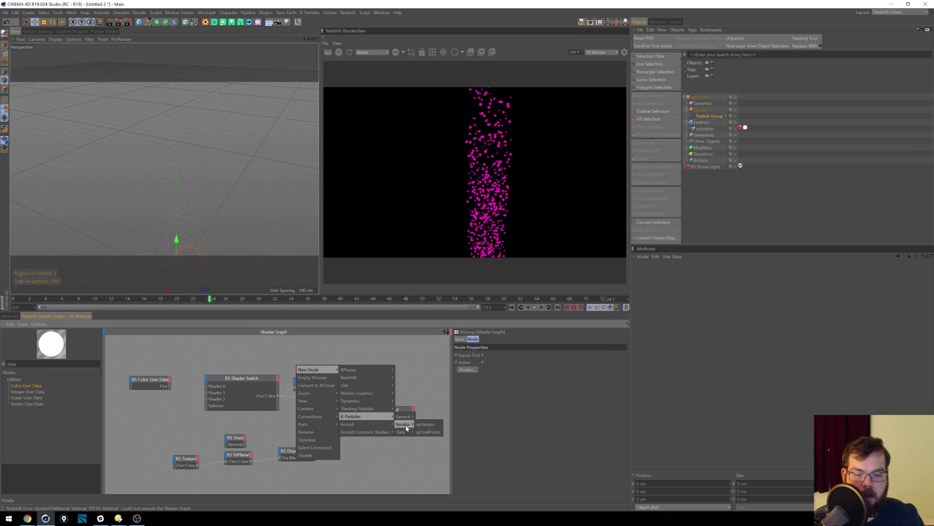
mouse_move(406, 431)
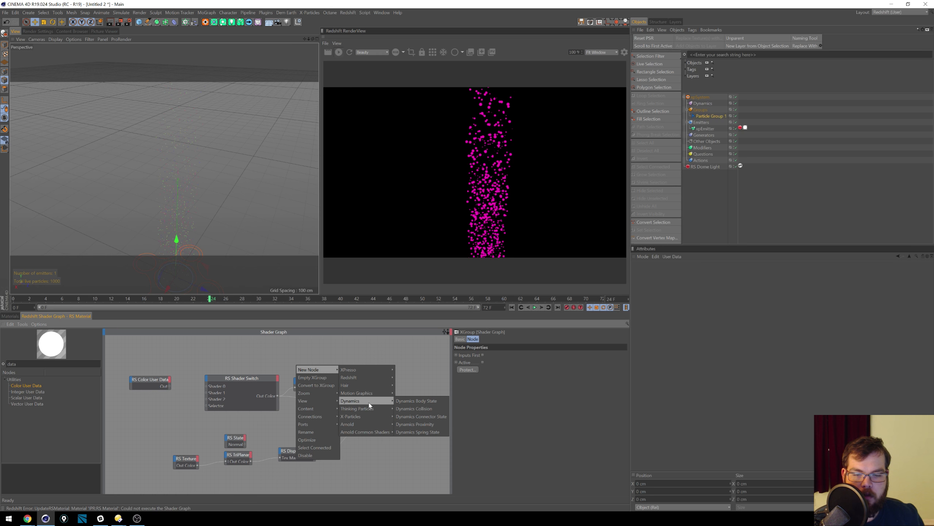
mouse_move(356, 381)
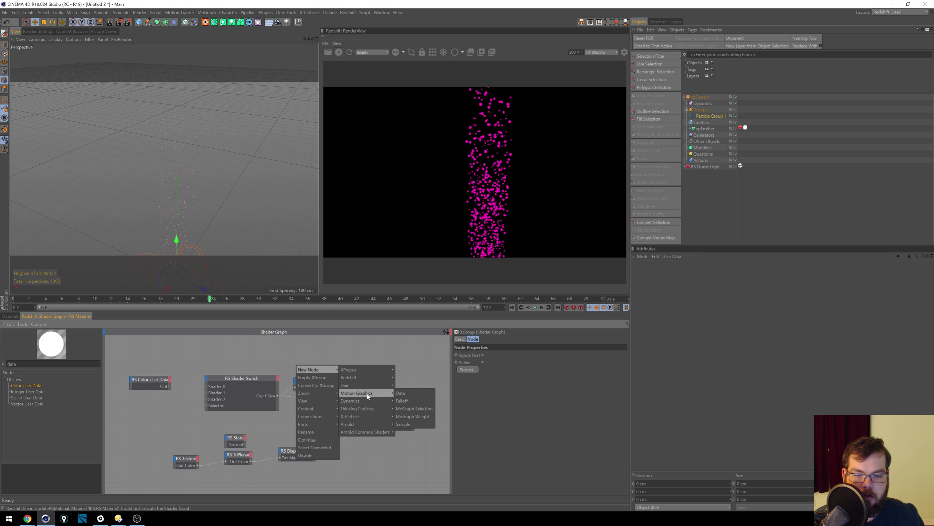
click(400, 393)
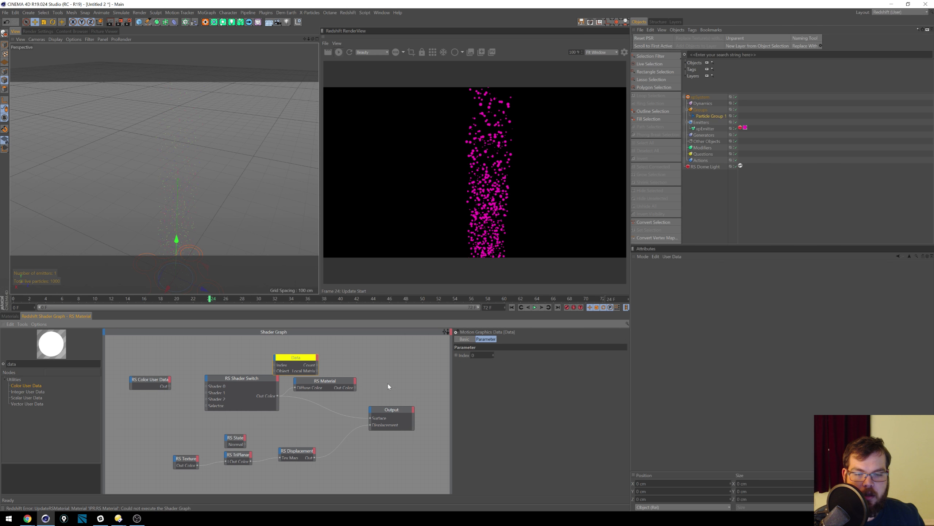
drag(294, 360, 159, 352)
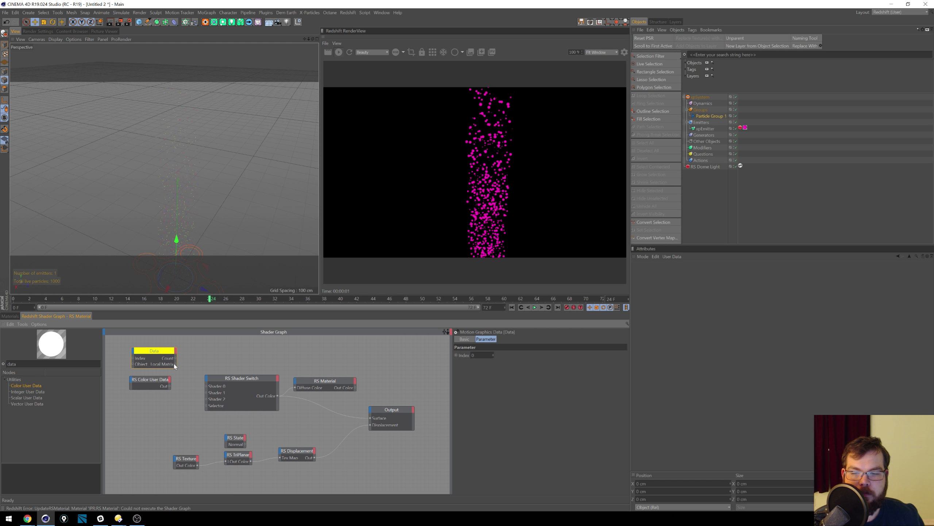
key(Delete)
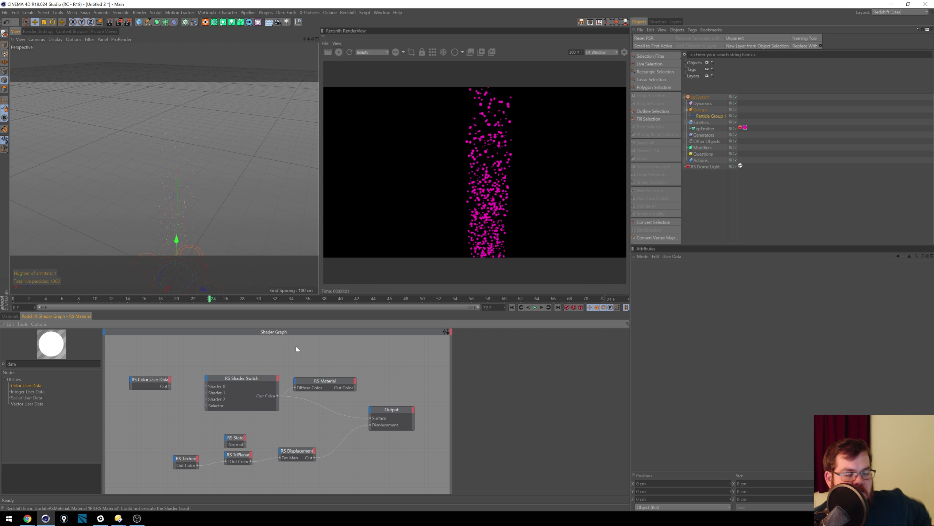
Step: Add an X-Particles Set Particle Data node above RS Color User Data
right_click(158, 361)
mouse_move(166, 365)
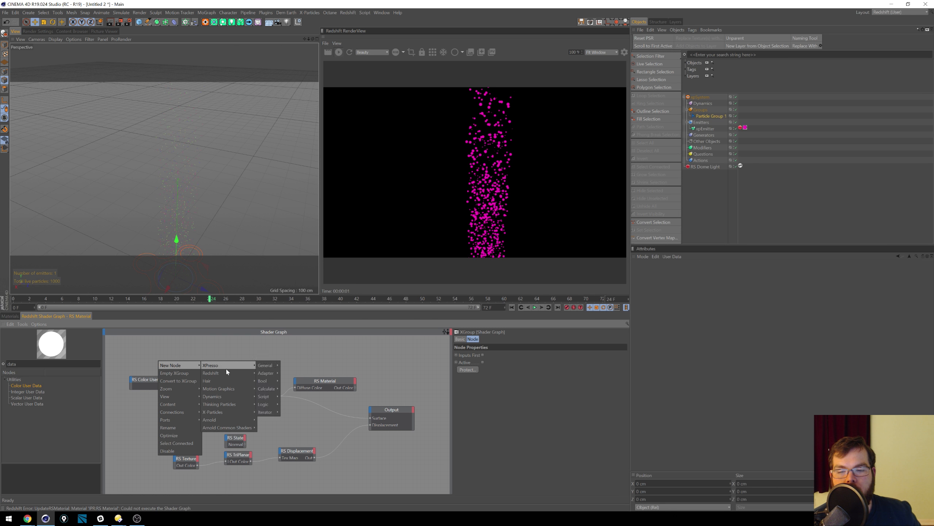
mouse_move(228, 373)
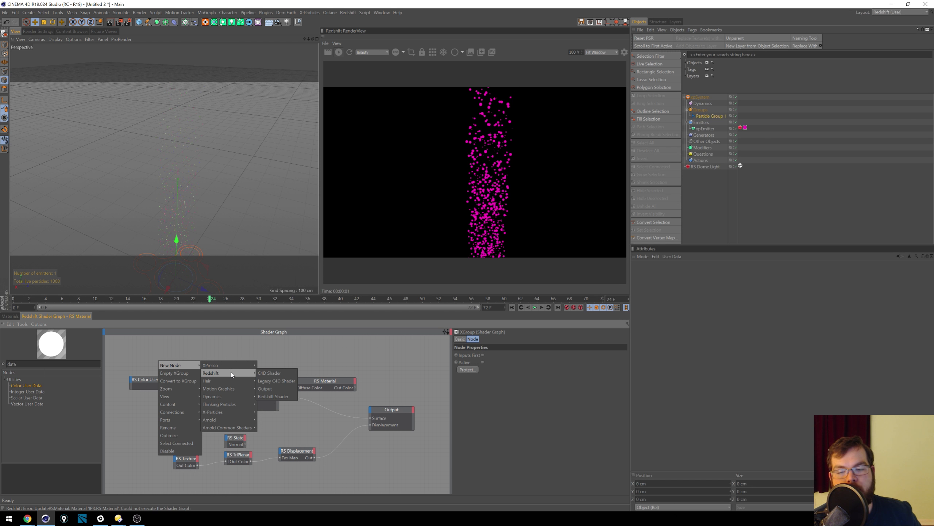
mouse_move(241, 412)
mouse_move(273, 413)
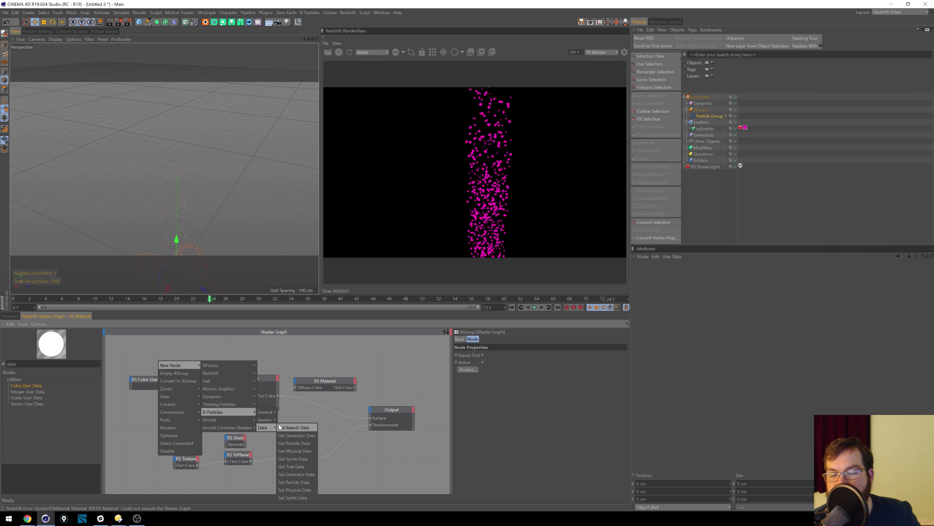
click(294, 481)
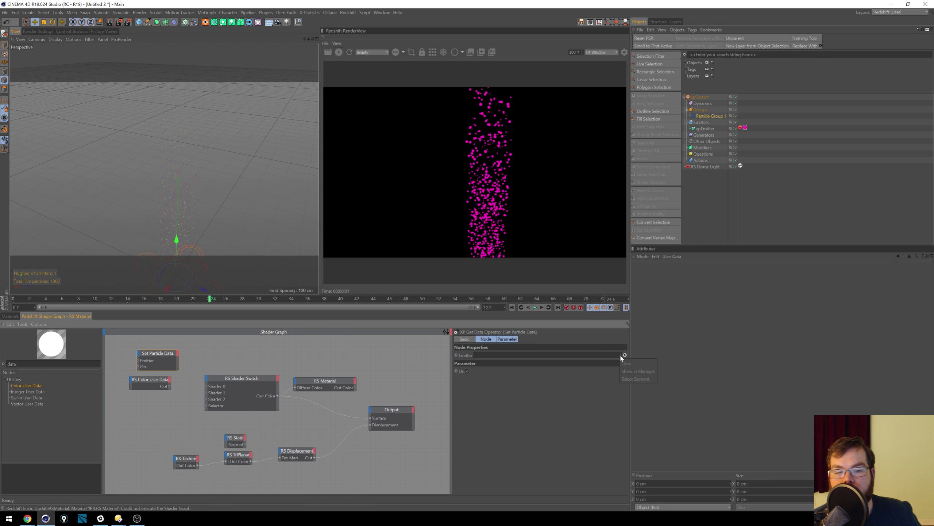
Step: Assign xpEmitter as the Set Particle Data node's emitter, and delete the node after checking its ports
drag(705, 129, 533, 357)
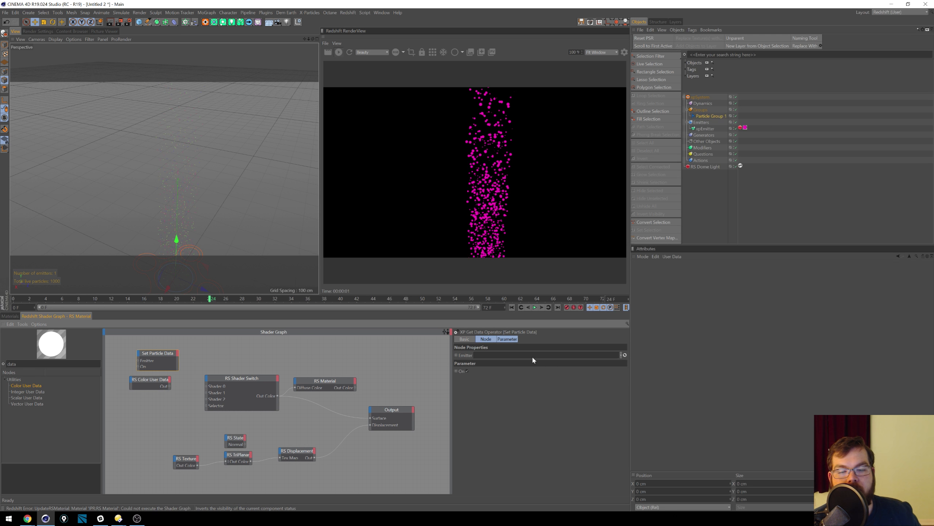
drag(706, 129, 532, 357)
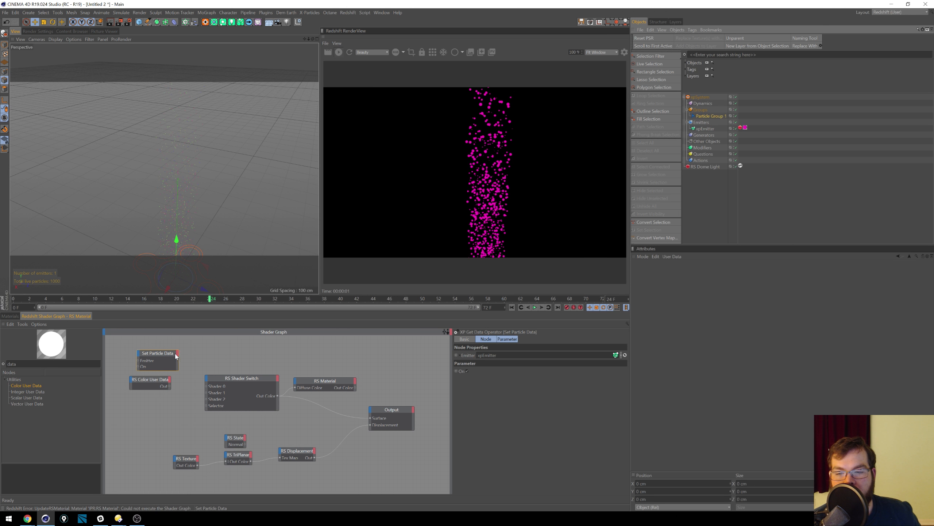
drag(176, 354, 334, 347)
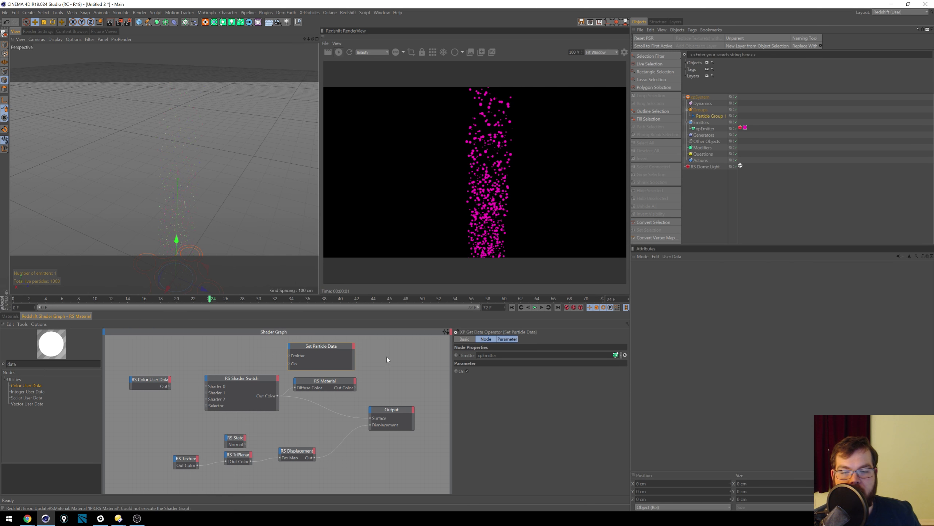
key(Delete)
Step: Try a Bitmap node above RS Shader Switch, and delete all nodes from the shader graph
right_click(270, 352)
mouse_move(289, 356)
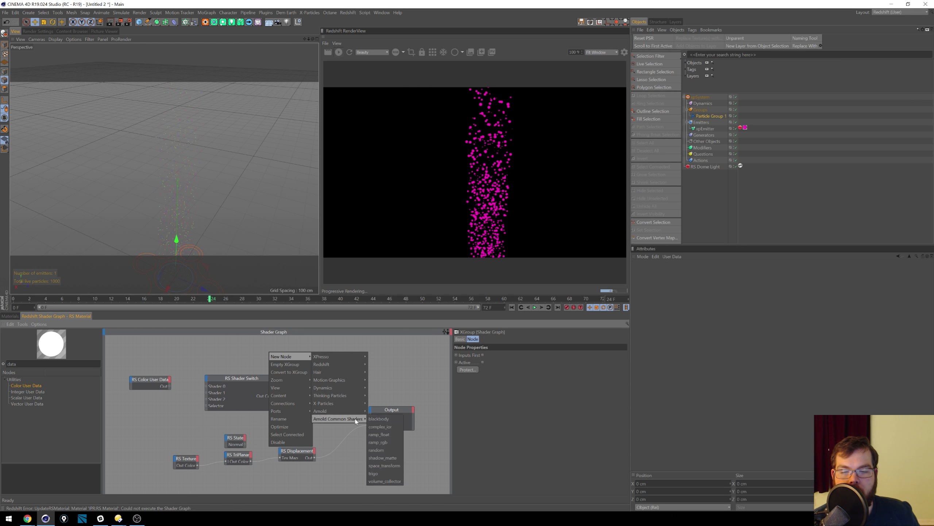
mouse_move(353, 403)
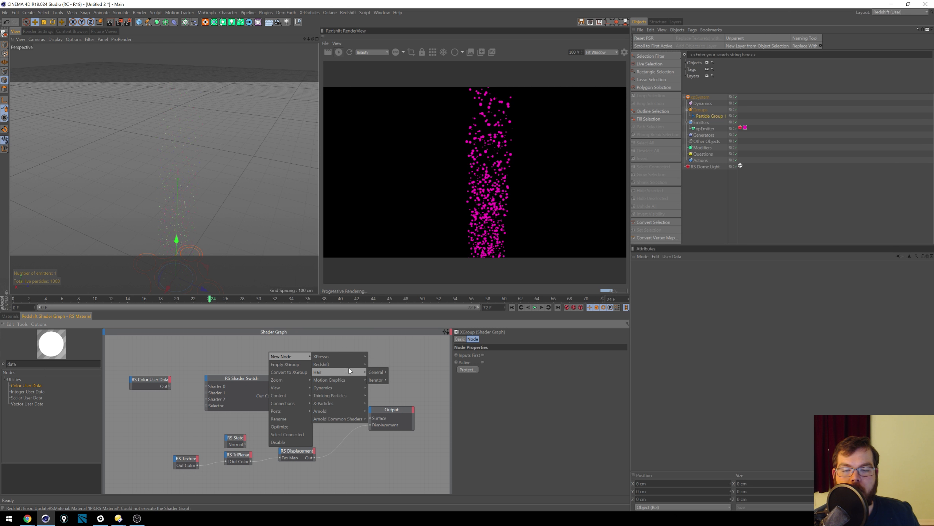
mouse_move(380, 373)
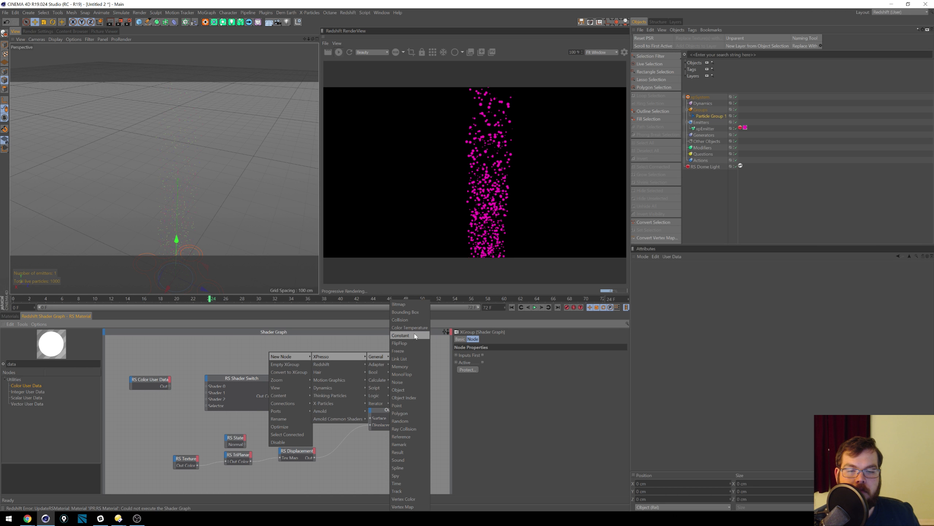
click(415, 305)
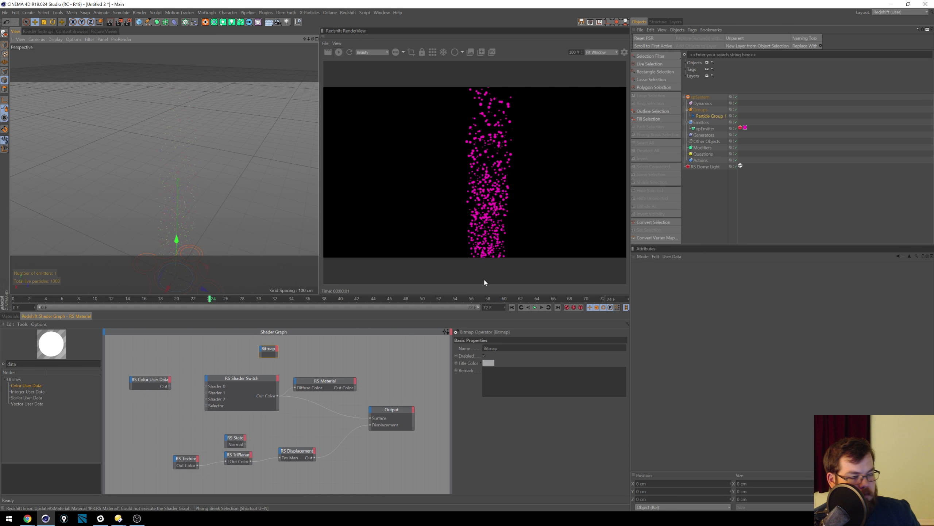
drag(156, 337, 436, 451)
key(Delete)
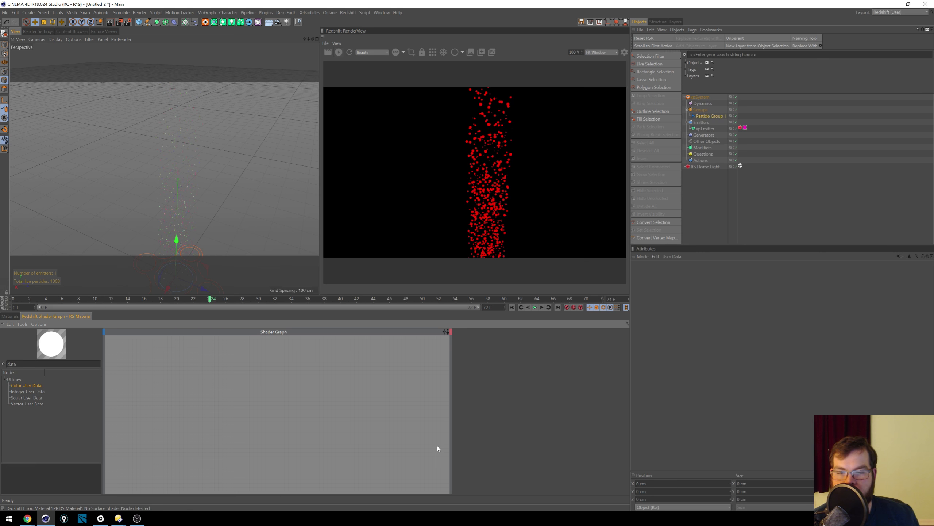
click(15, 316)
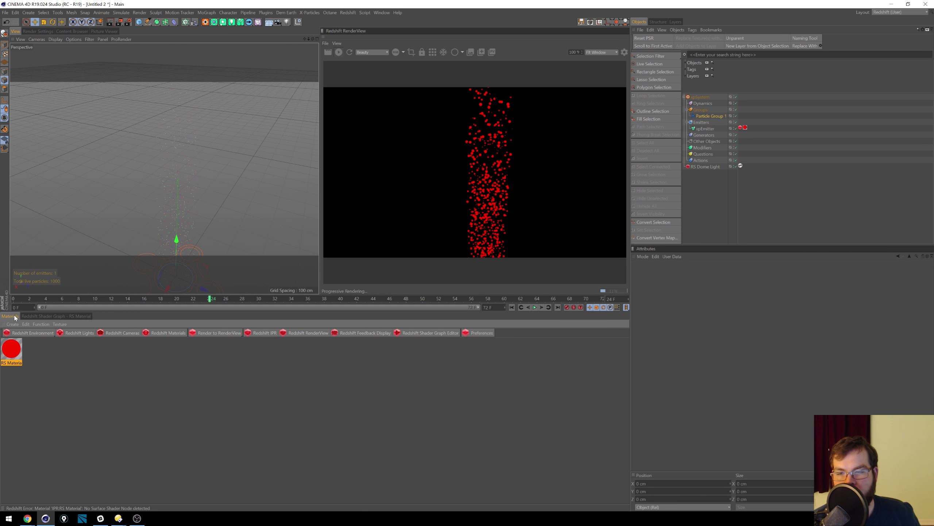
click(723, 177)
key(ctrl+a)
key(Delete)
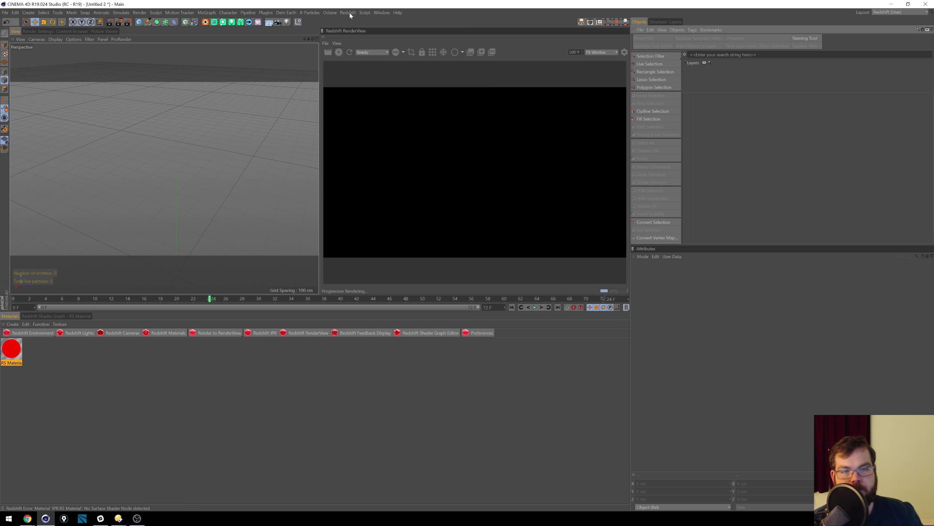
click(11, 350)
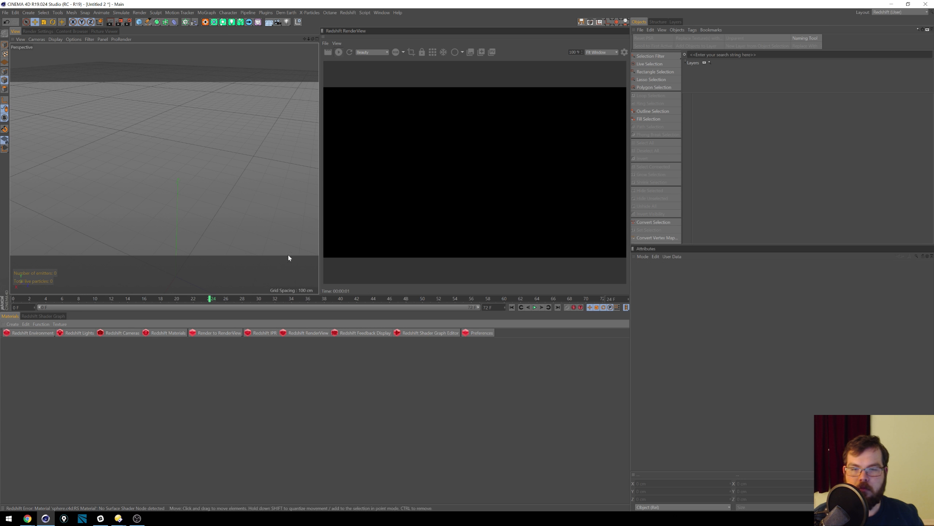
key(ctrl+z)
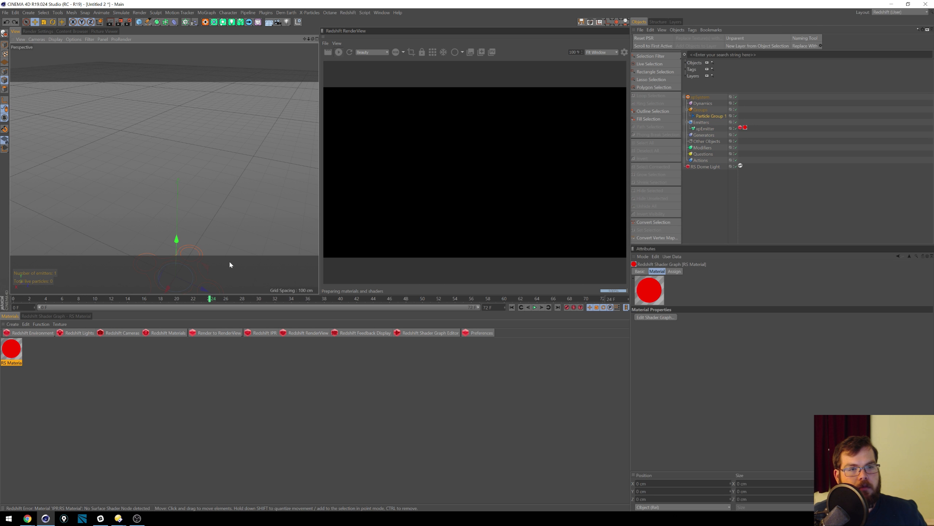
Step: Delete xpSystem with all its children and the RS Material, keeping the RS Dome Light
click(701, 160)
click(701, 97)
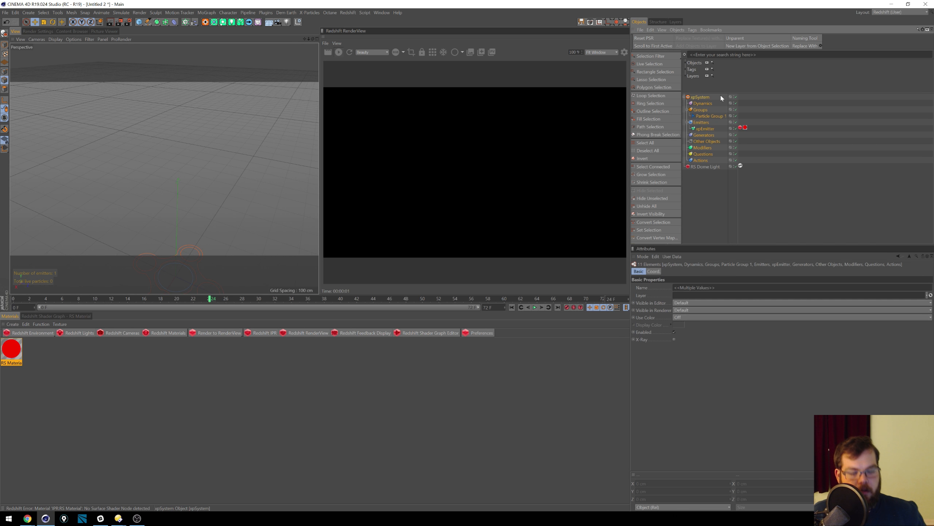
key(Delete)
click(27, 348)
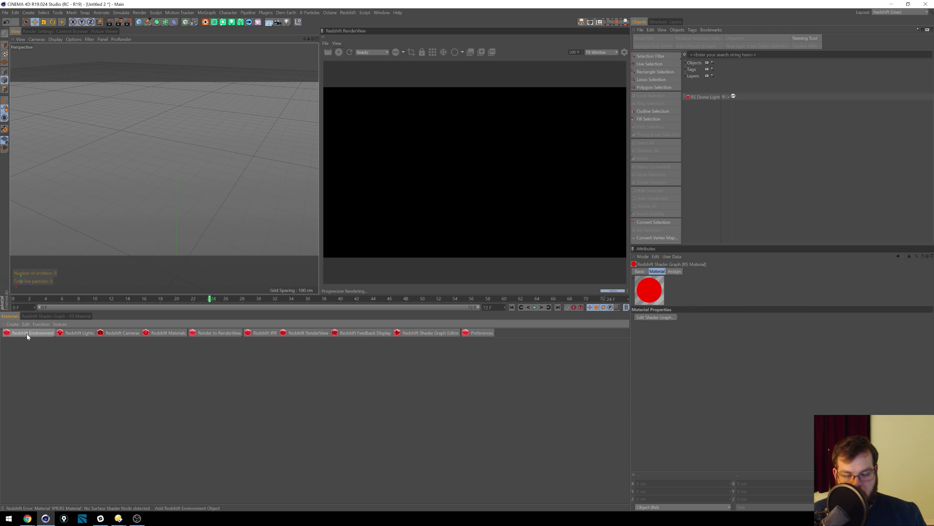
key(Delete)
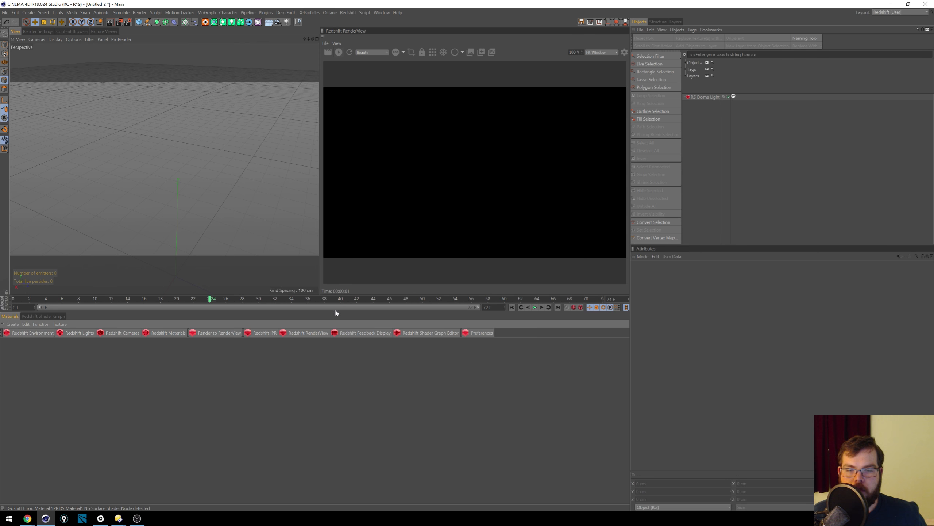
Step: Enlarge the viewport and render view area, and add a plane and a cube to the scene
drag(337, 311, 334, 407)
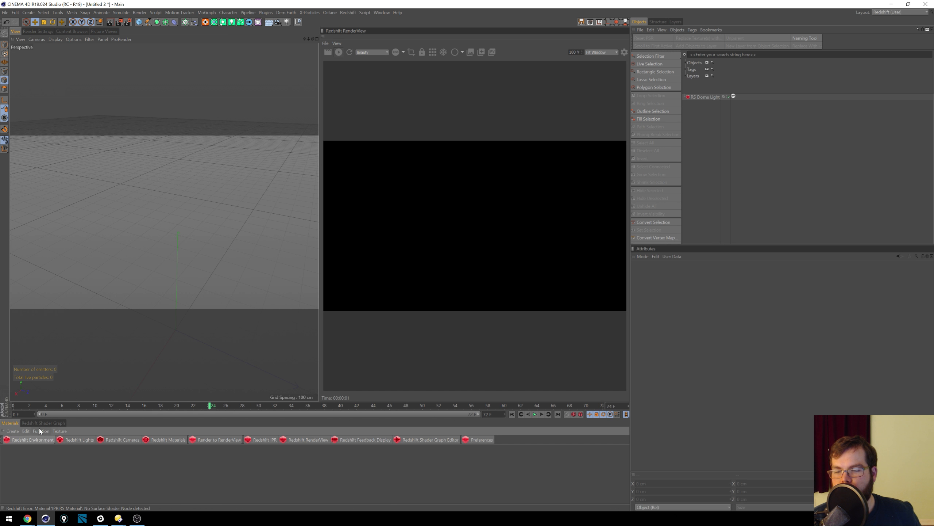
click(139, 23)
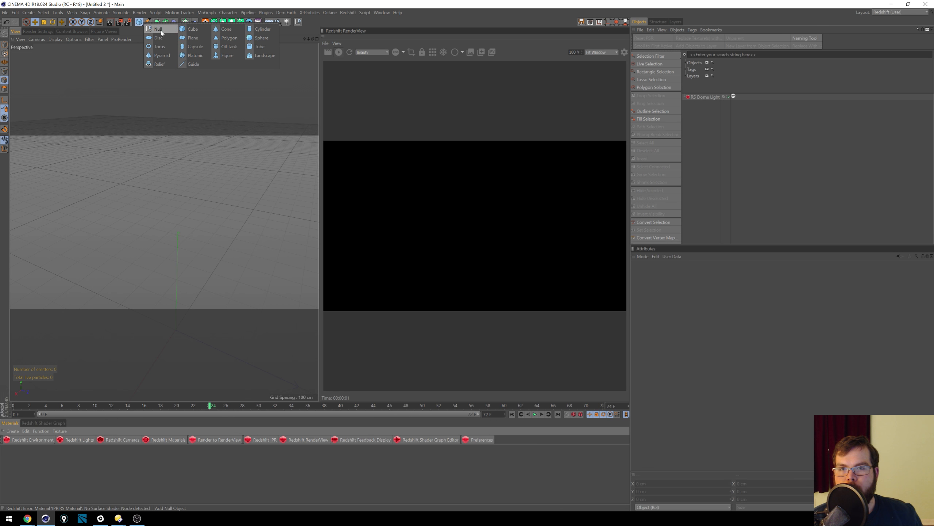
click(191, 37)
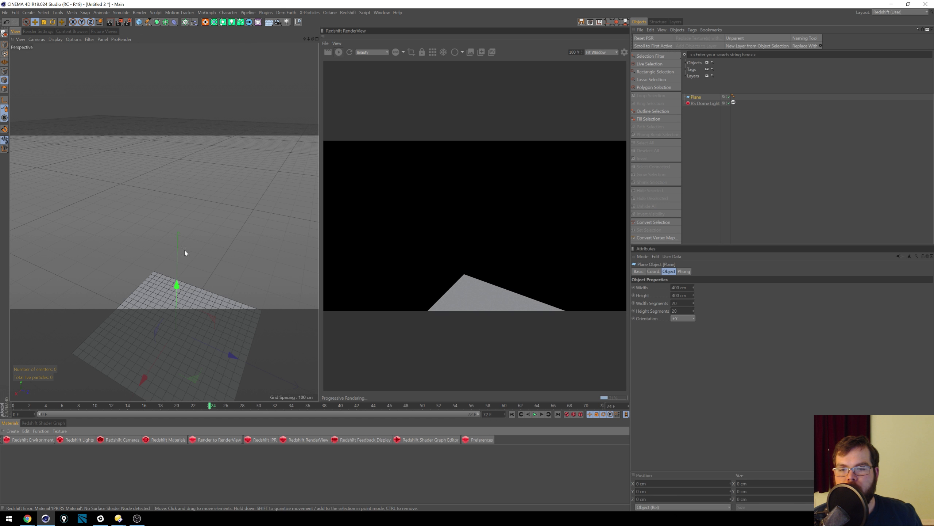
key(h)
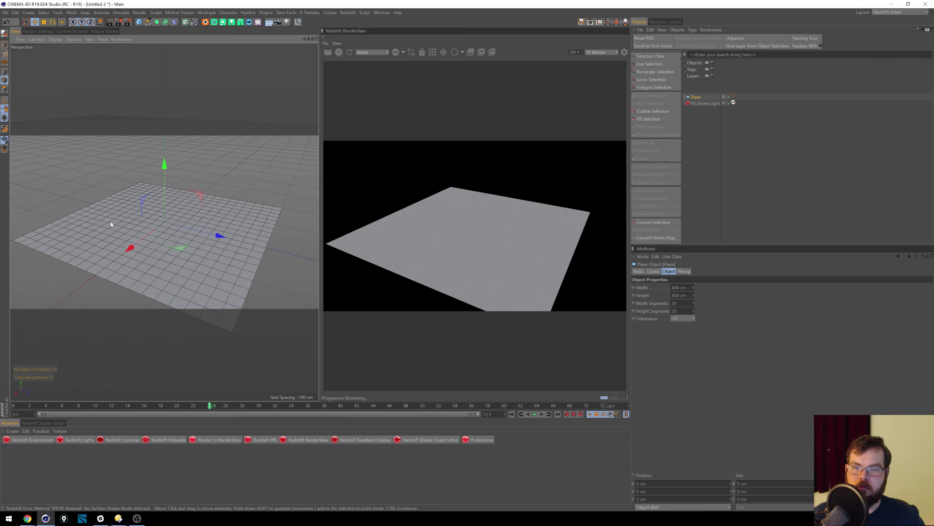
click(139, 22)
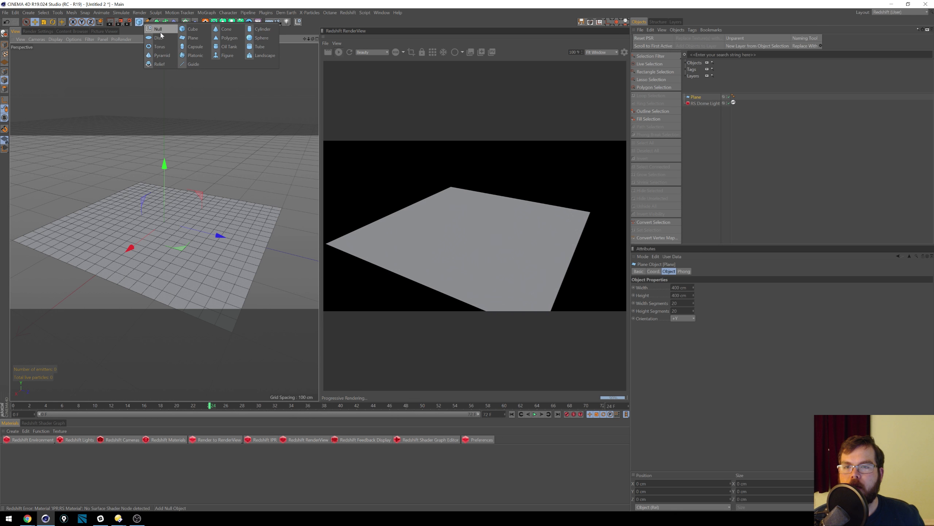
click(192, 30)
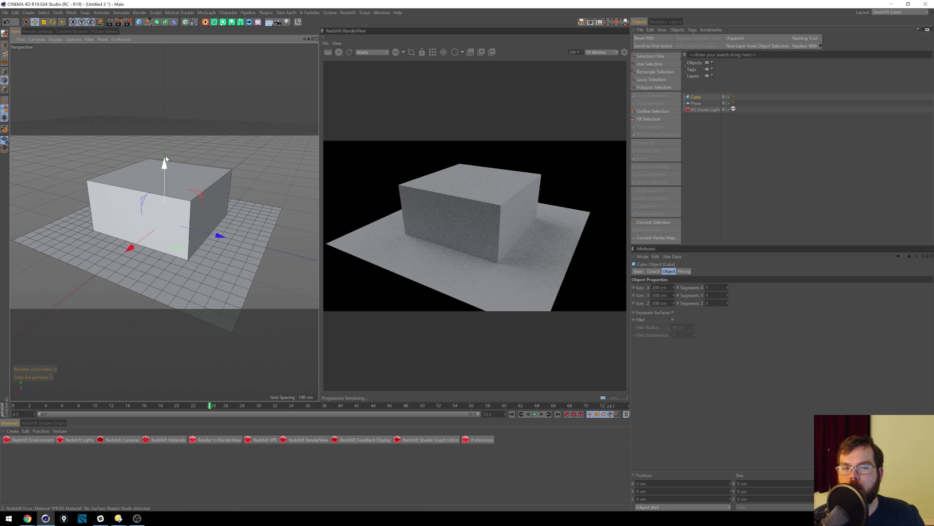
Step: Add a sphere and raise it along Y so it sits on top of the cube
click(139, 22)
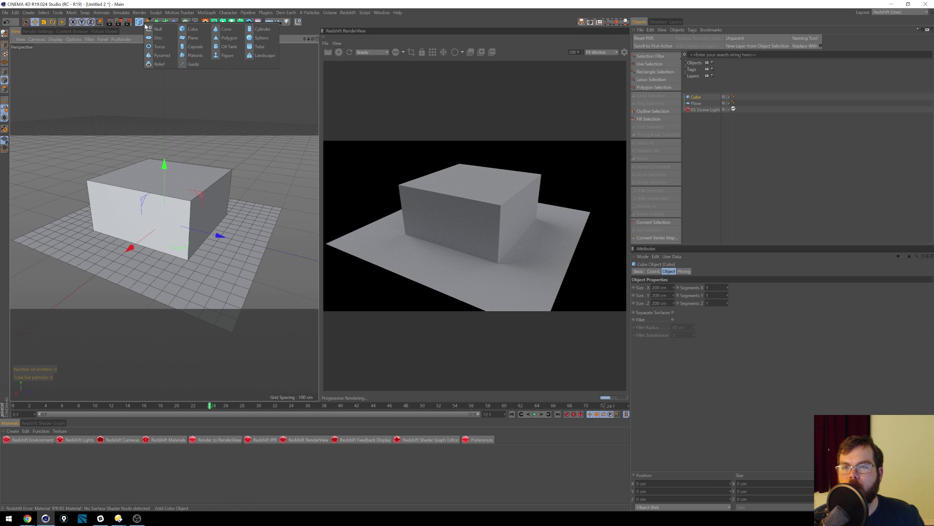
click(261, 43)
drag(164, 167, 175, 95)
scroll(158, 193, down, 4)
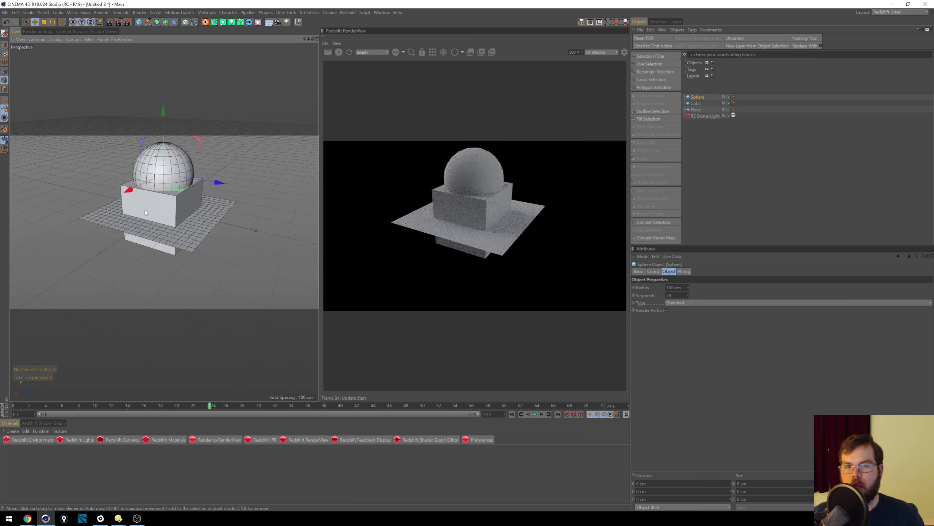
alt+middle_drag(146, 213, 143, 231)
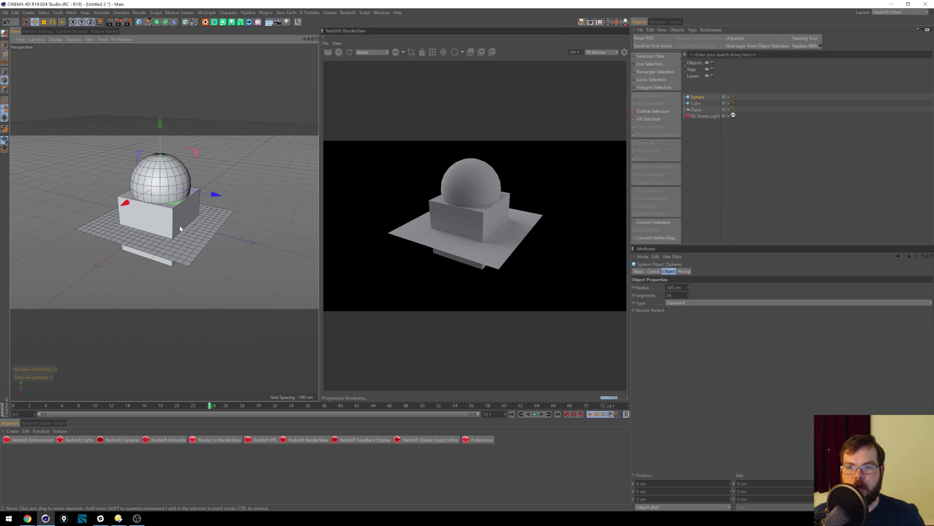
Step: Reduce the cube's Y size to about 135 cm and raise it to about Y 18.5 cm between plane and sphere
click(695, 103)
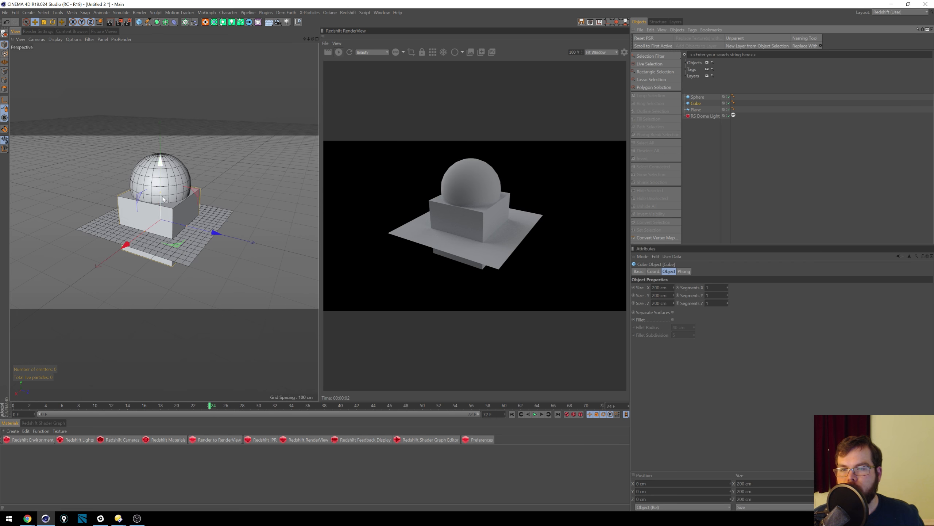
drag(161, 199, 161, 202)
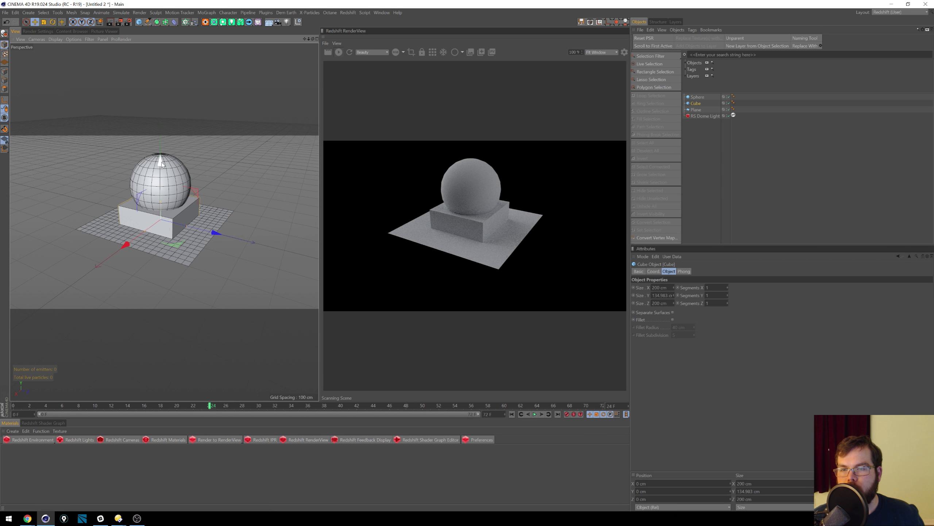
drag(164, 200, 166, 168)
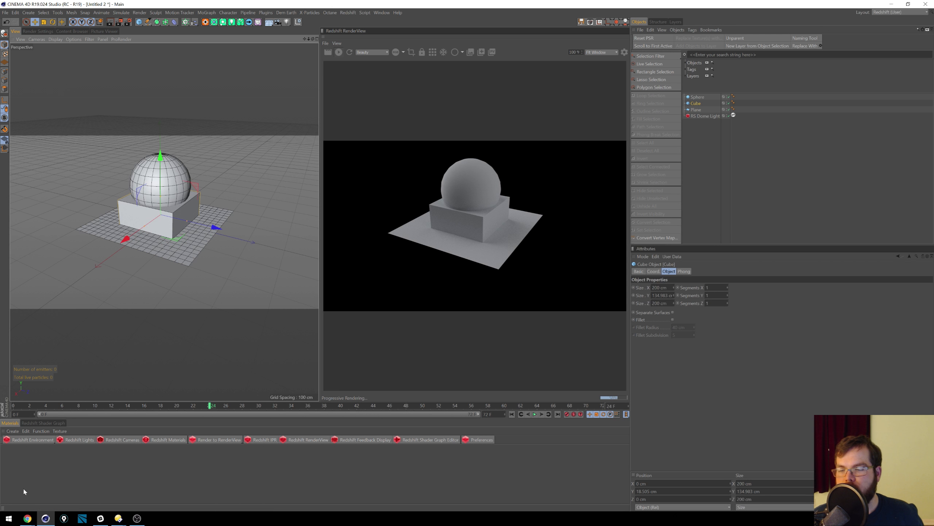
Step: Create a standard Redshift material and assign it to the plane
click(170, 443)
mouse_move(186, 441)
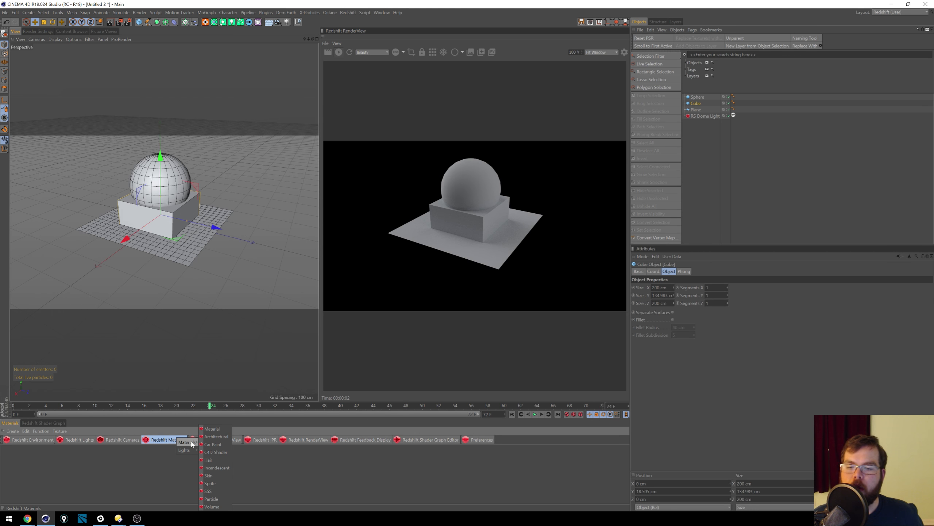
click(214, 429)
drag(15, 439, 695, 110)
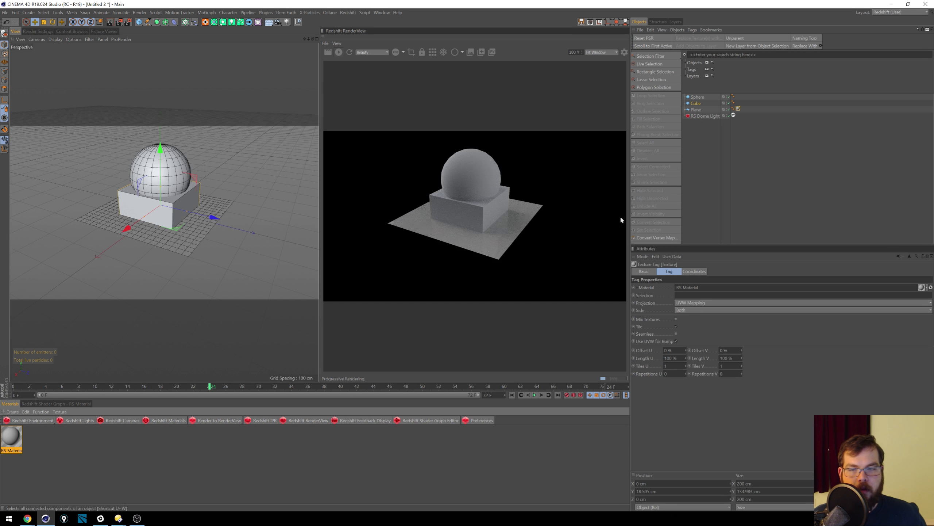
Step: Duplicate the plane's RS Material and assign the copy to the cube
click(15, 443)
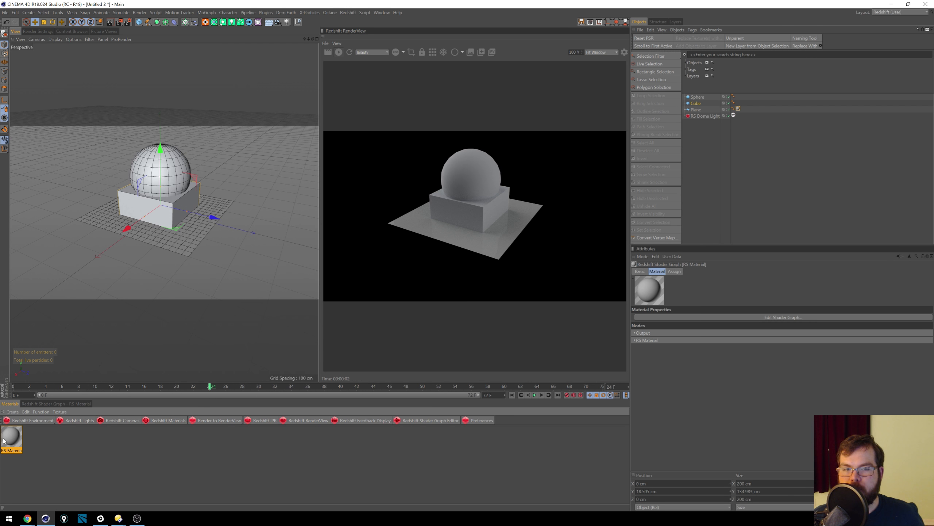
ctrl+drag(17, 443, 43, 438)
drag(605, 216, 698, 104)
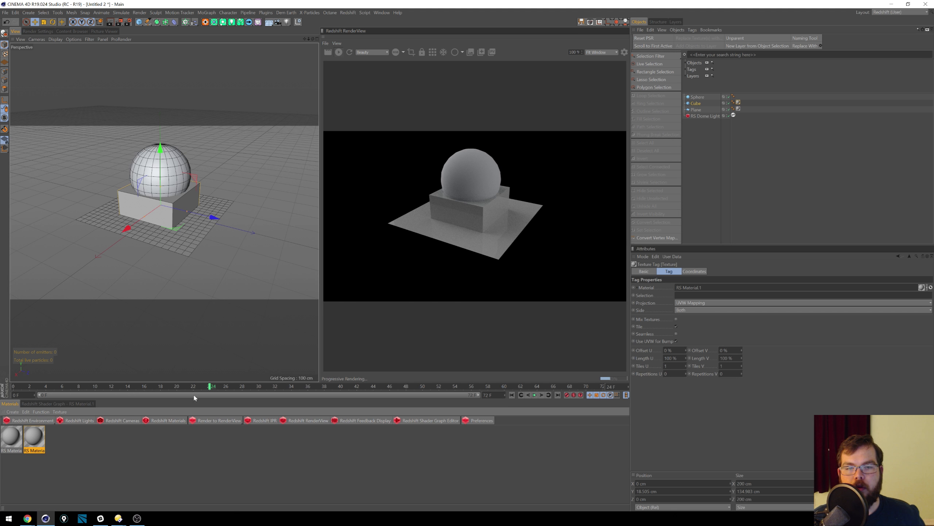
Step: Duplicate the cube's material, rename the copy Glass, and assign it to the sphere
ctrl+drag(34, 440, 53, 444)
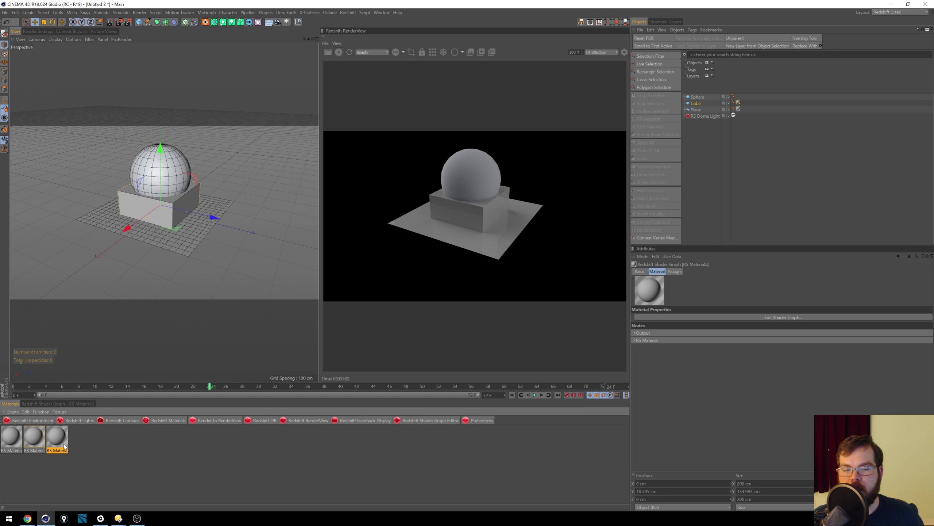
double_click(58, 450)
text(Glass)
key(Return)
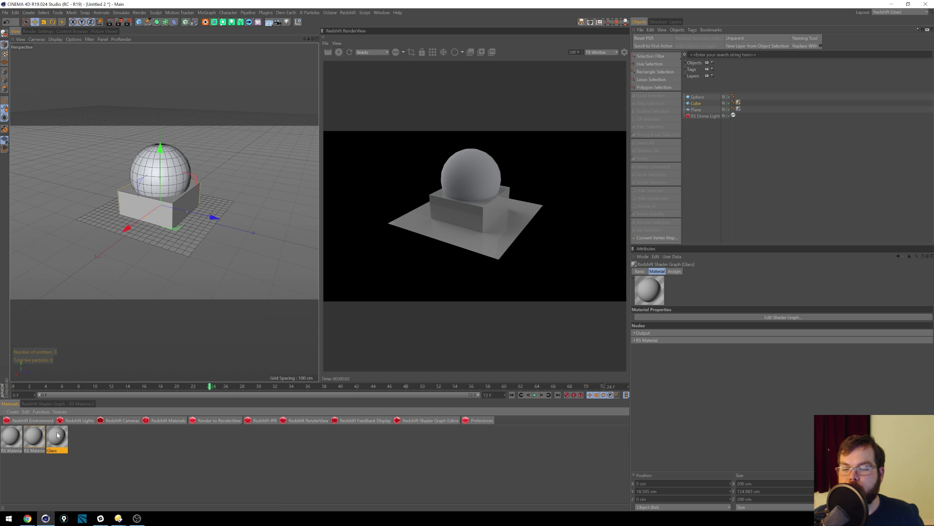
drag(589, 284, 695, 97)
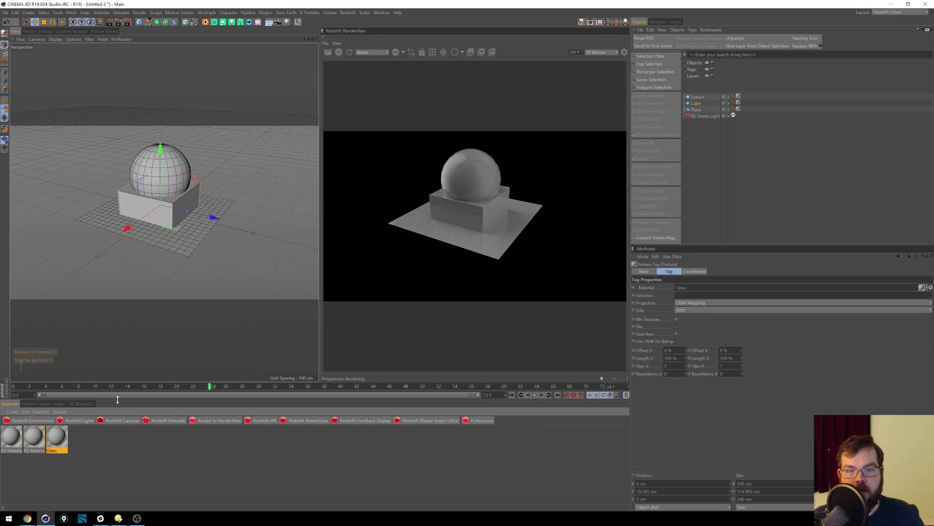
Step: Apply the Glass preset to the Glass material's base properties, and frame the objects in the viewport
click(57, 436)
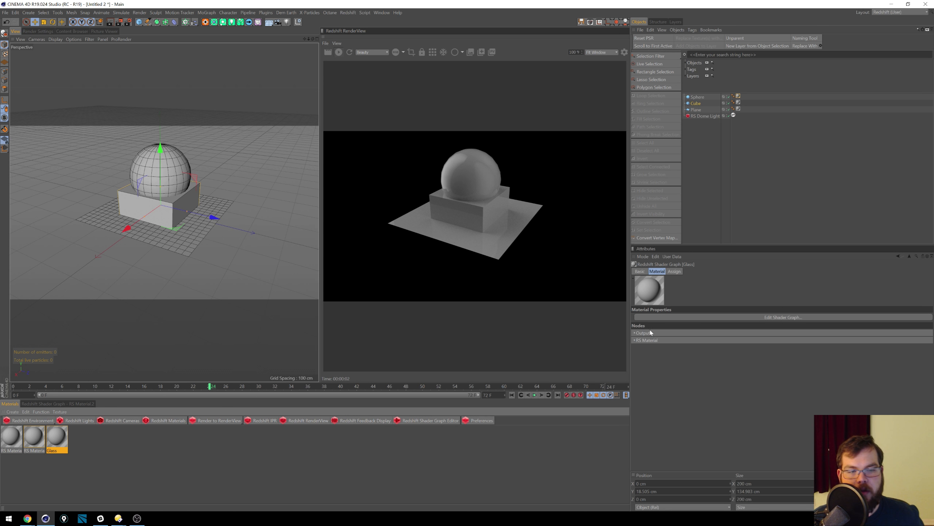
click(636, 340)
click(701, 365)
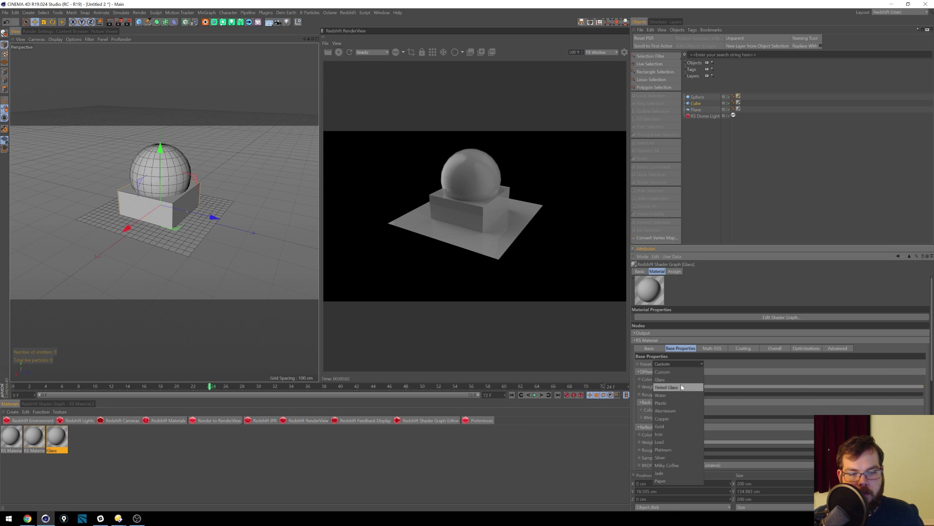
click(681, 384)
alt+middle_drag(172, 203, 187, 228)
mouse_move(187, 231)
alt+mouse_down()
mouse_move(195, 225)
mouse_move(185, 228)
alt+mouse_up()
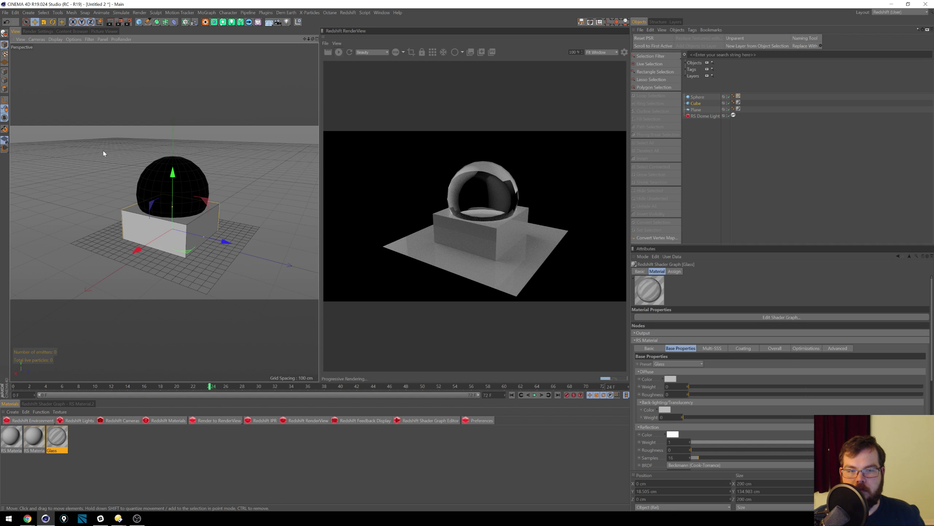
Step: Create a new render setting, make it the active one, and set its renderer to Redshift
click(35, 33)
right_click(31, 85)
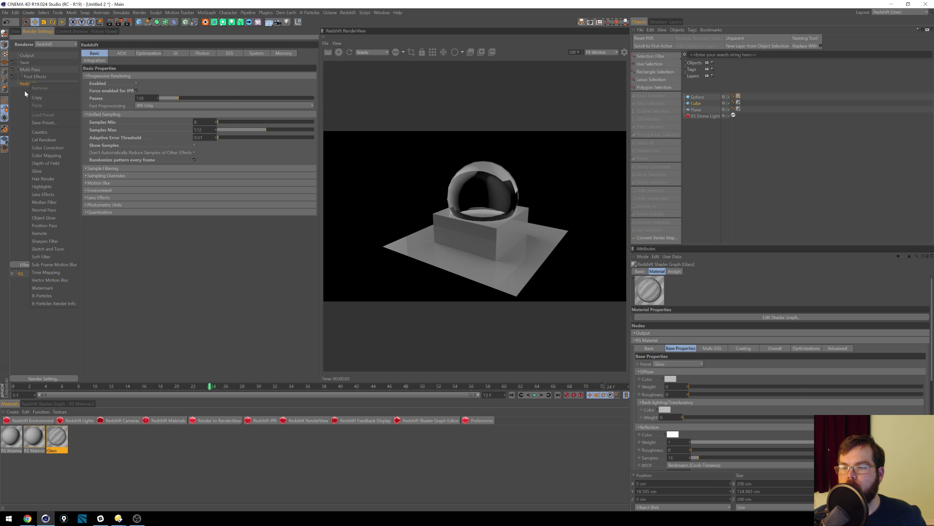
click(13, 100)
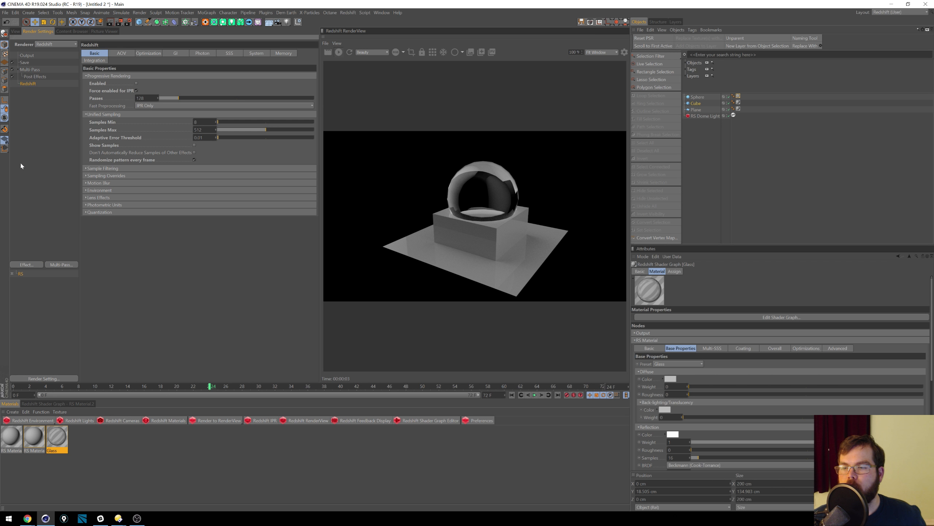
right_click(31, 308)
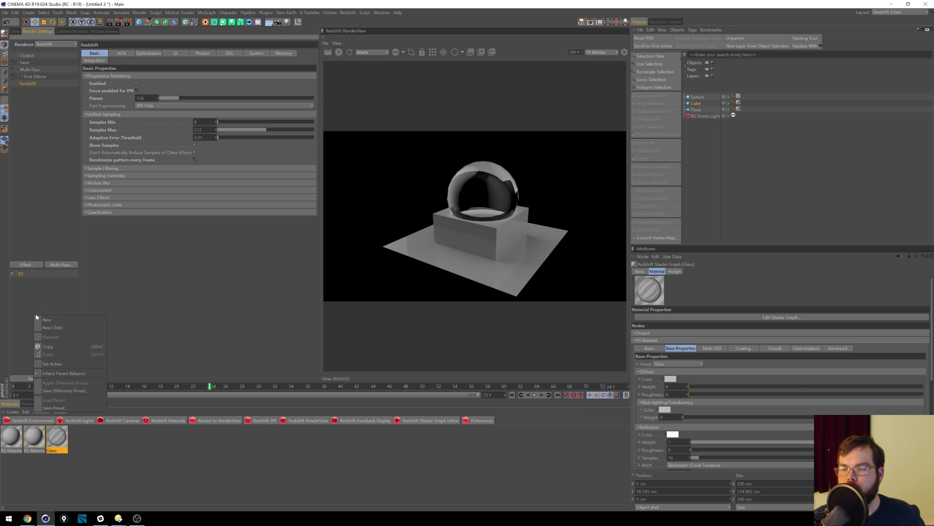
click(61, 317)
click(12, 280)
click(53, 45)
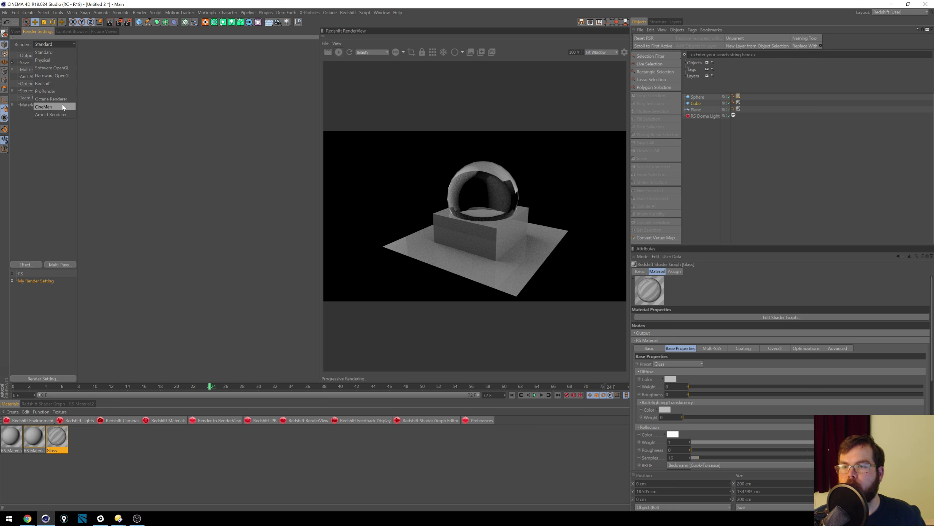
click(58, 85)
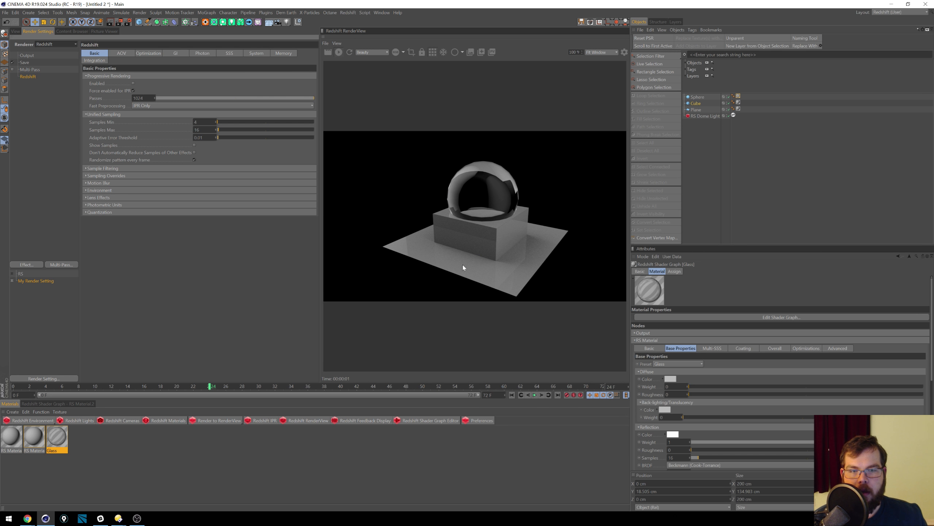
Step: Set the plane's width and height to 5000 cm
click(15, 31)
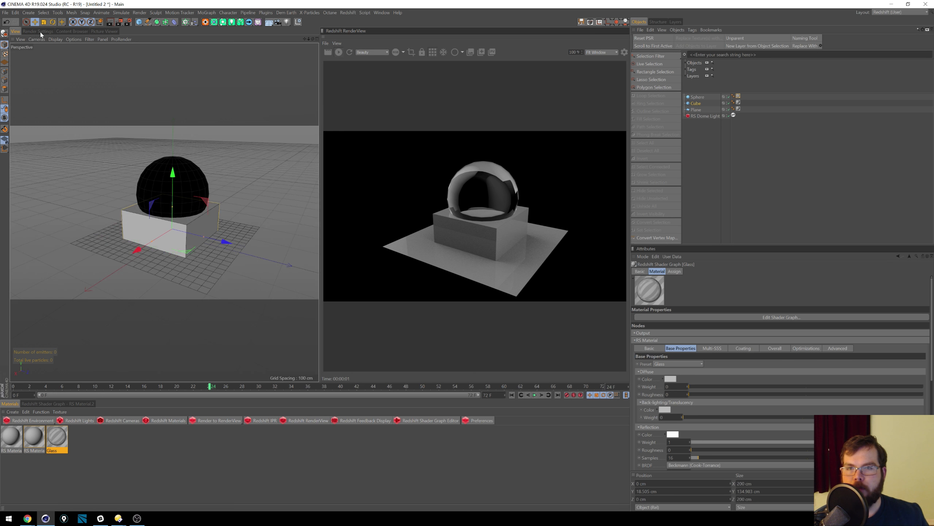
click(696, 110)
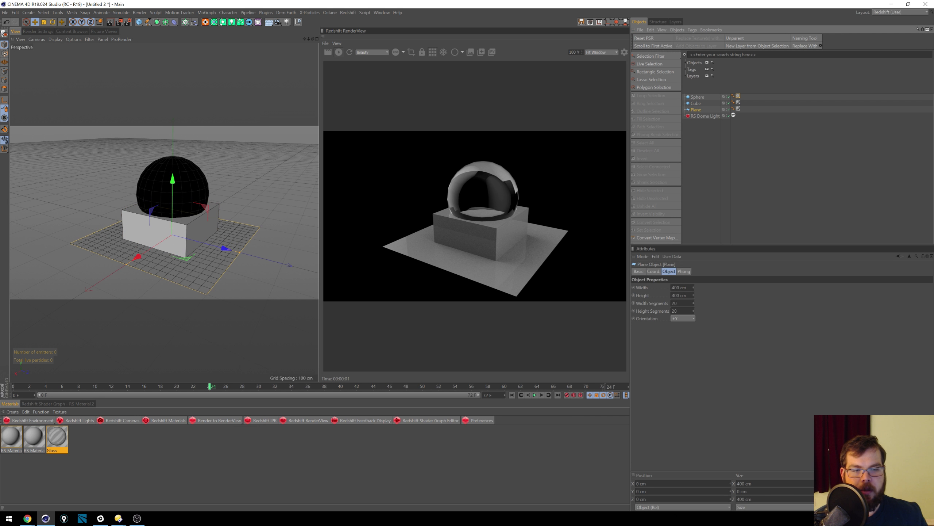
double_click(681, 288)
text(5000)
key(Tab)
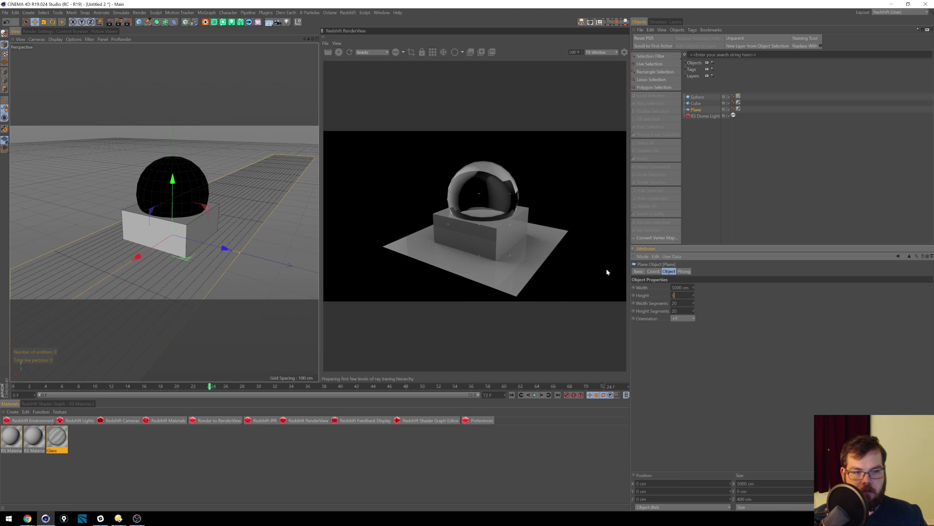
text(5000)
key(Return)
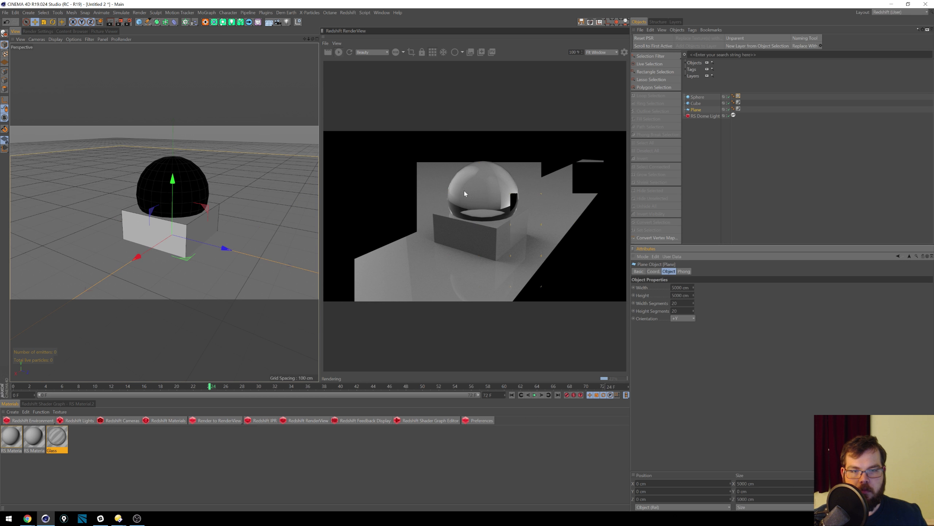
Step: Group the sphere, cube and plane under a null and duplicate the group, undoing the extra move
shift+click(698, 97)
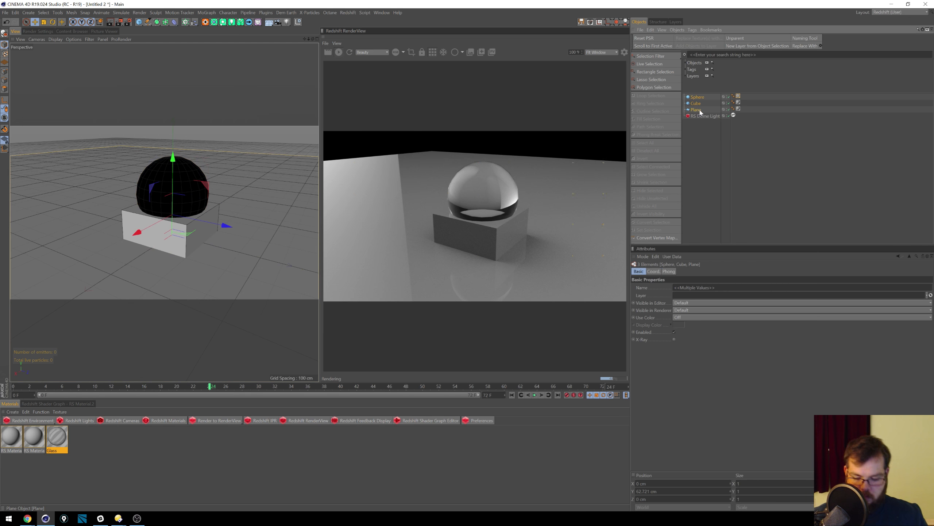
key(alt+g)
ctrl+drag(696, 97, 699, 105)
drag(225, 232, 152, 221)
key(ctrl+z)
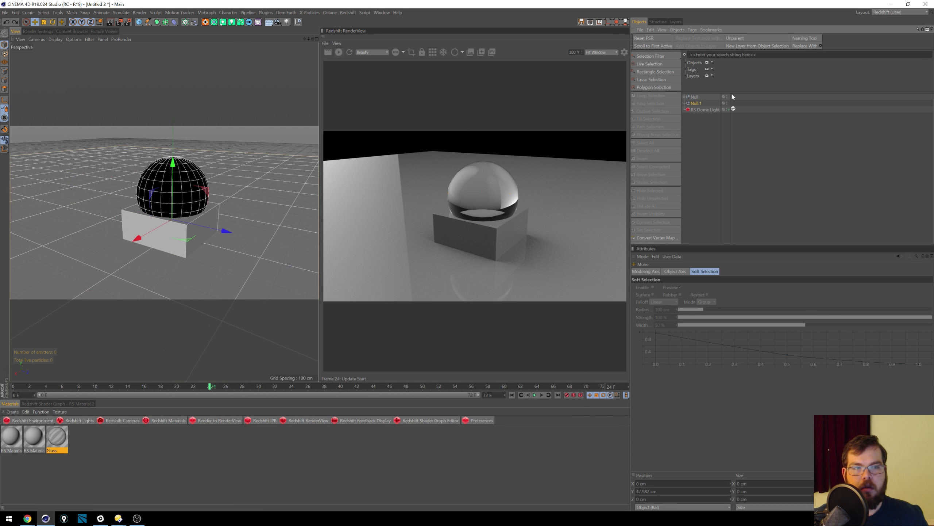
Step: Delete the plane from the duplicated group Null.1
click(684, 103)
click(698, 122)
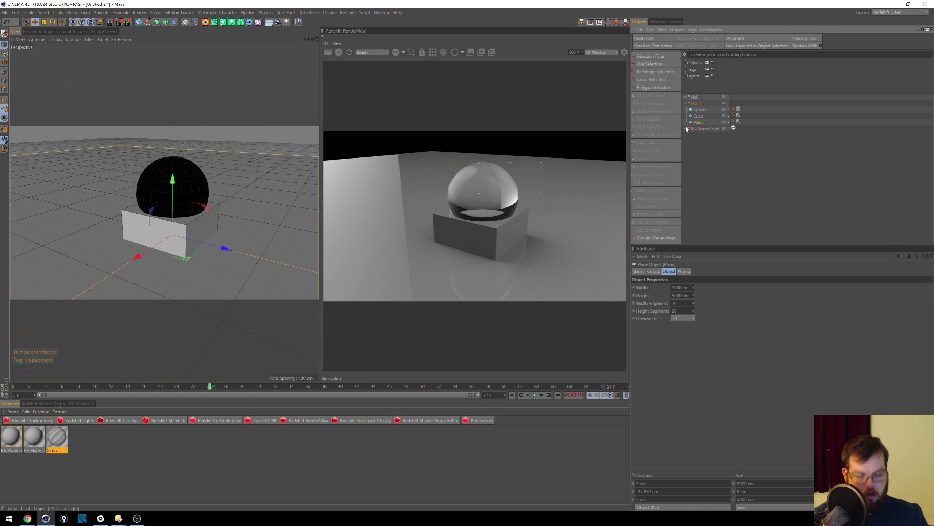
key(Delete)
click(684, 103)
Step: Move the Null.1 group behind the original cube and sphere and scale it up
click(695, 103)
ctrl+drag(226, 231, 133, 210)
key(t)
drag(178, 178, 346, 150)
key(e)
drag(79, 214, 171, 184)
scroll(146, 179, down, 3)
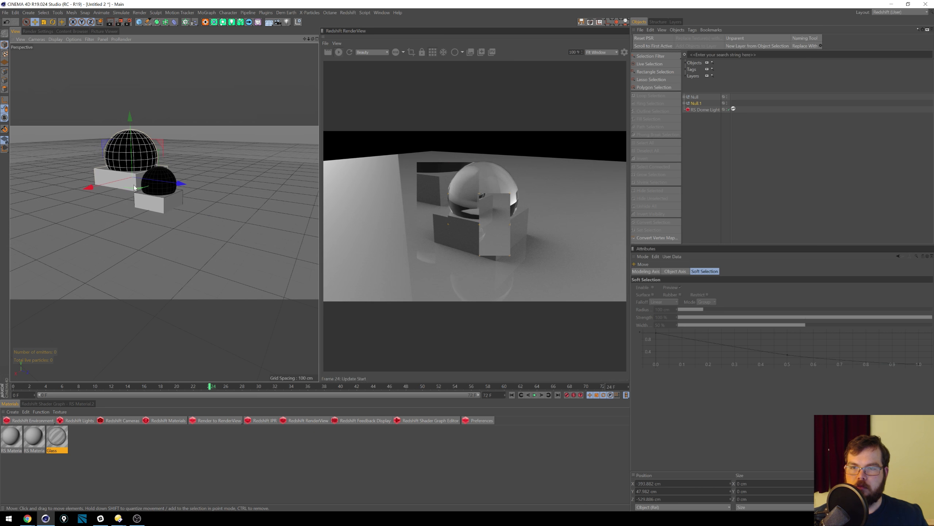
Step: Duplicate the Null.1 group off to the side, scale the copy larger, and frame all three groups
scroll(149, 204, up, 3)
scroll(158, 207, up, 2)
ctrl+drag(190, 195, 314, 212)
key(t)
drag(156, 224, 295, 181)
key(e)
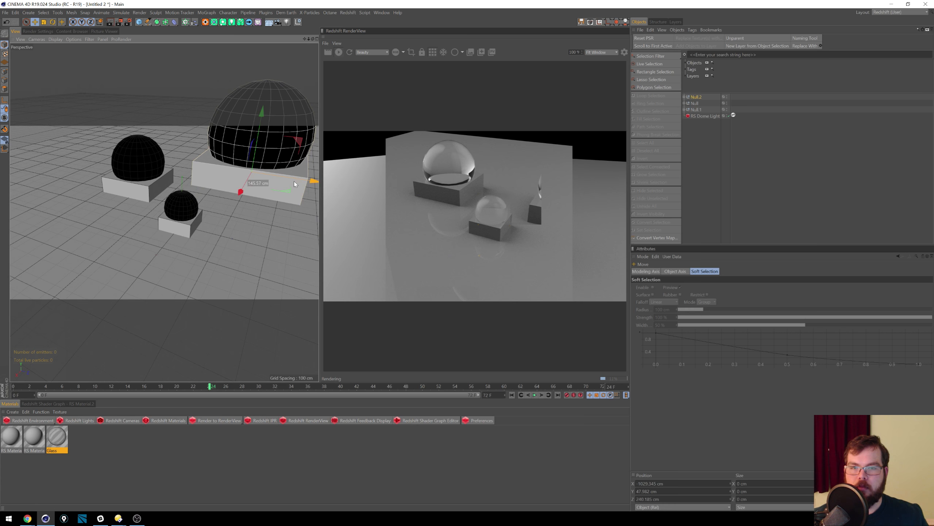
alt+middle_drag(197, 186, 140, 207)
alt+right_drag(139, 207, 149, 208)
alt+middle_drag(147, 205, 169, 223)
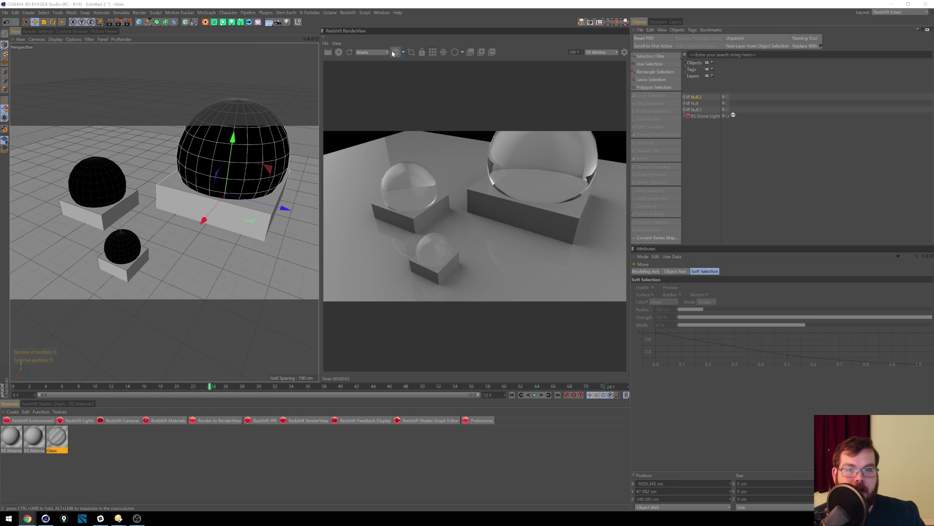
Step: Switch the RenderView to the Samples display and set unified sampling to 16 minimum and 32 maximum samples
click(463, 52)
click(466, 76)
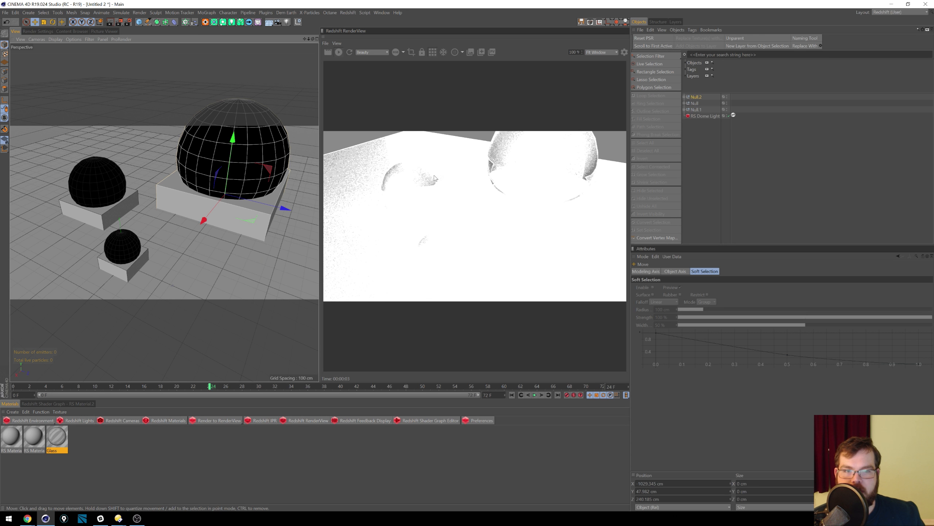
click(48, 32)
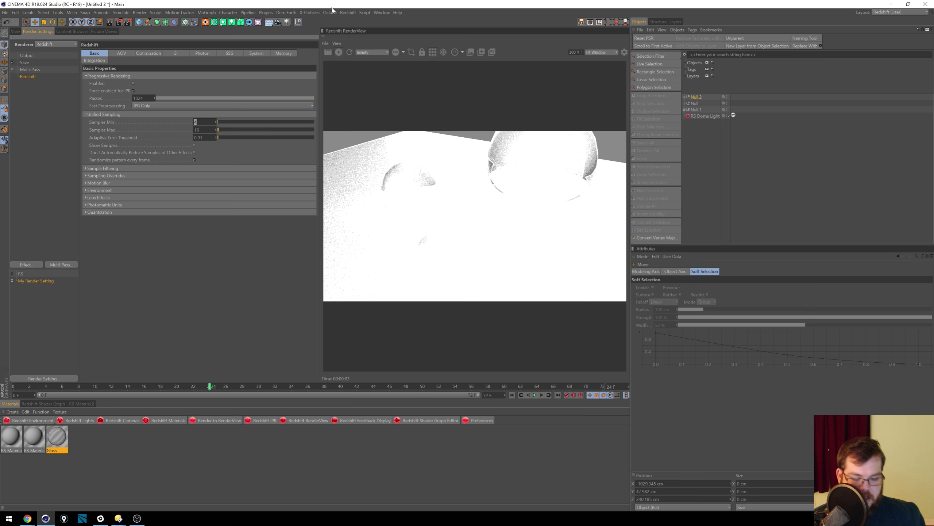
key(Return)
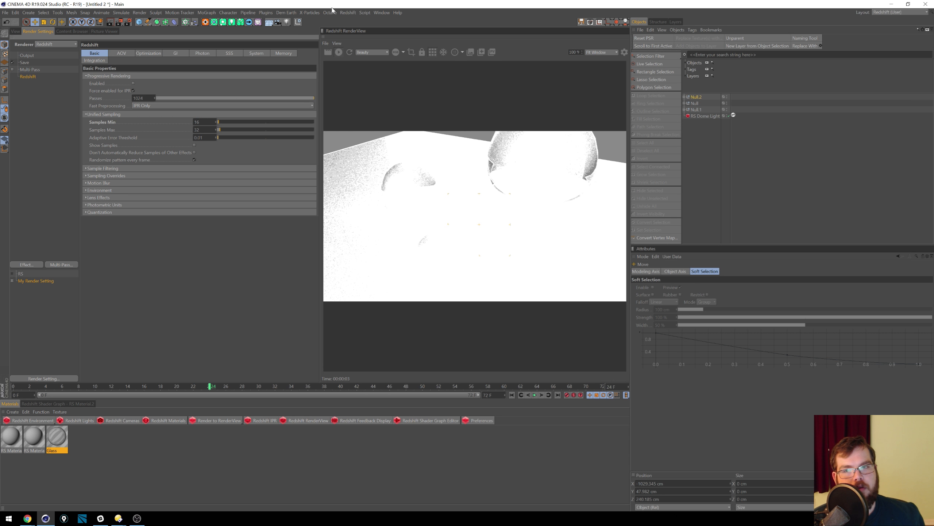
click(194, 160)
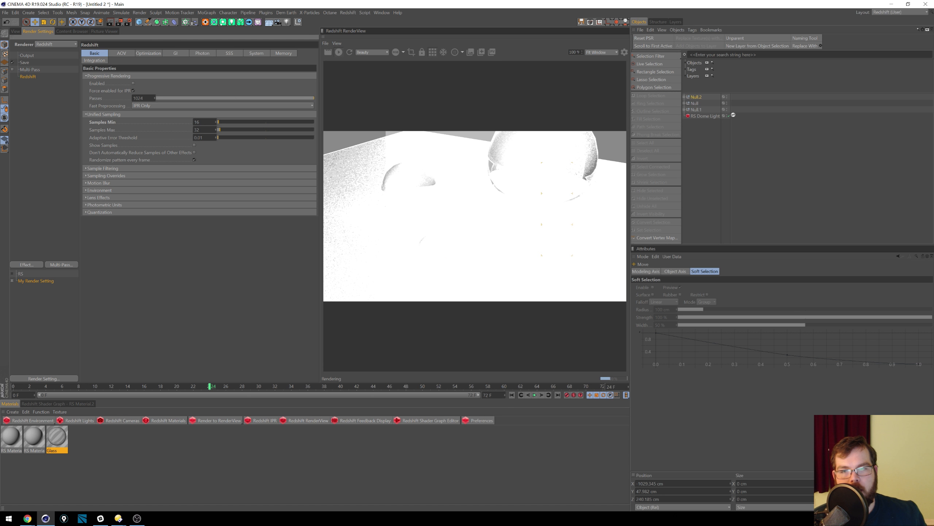
Step: Set Samples Min to 32 and Samples Max to 64 in the unified sampling settings
drag(227, 130, 87, 92)
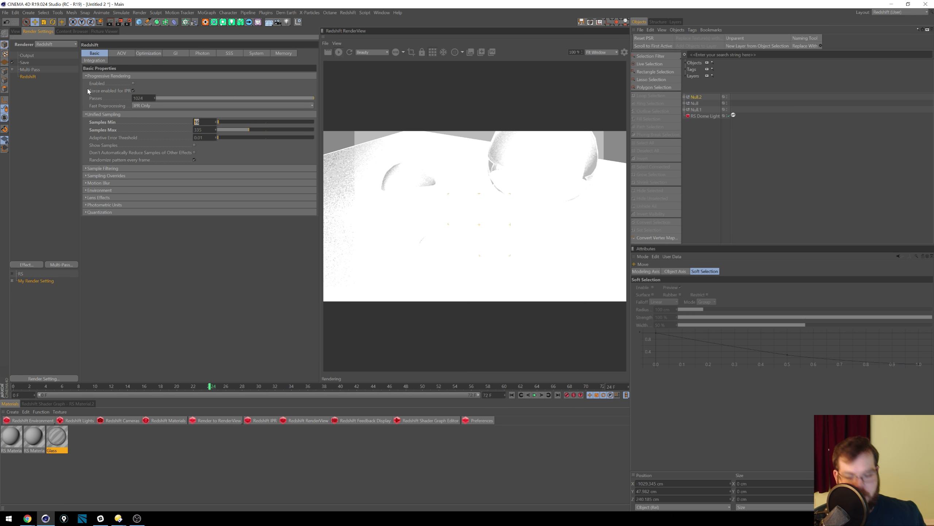
drag(204, 137, 130, 129)
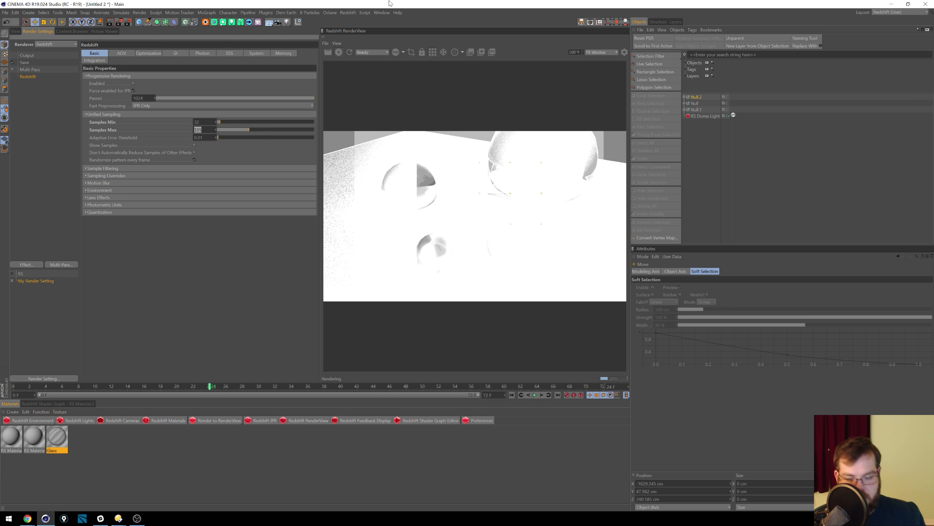
text(64)
key(Return)
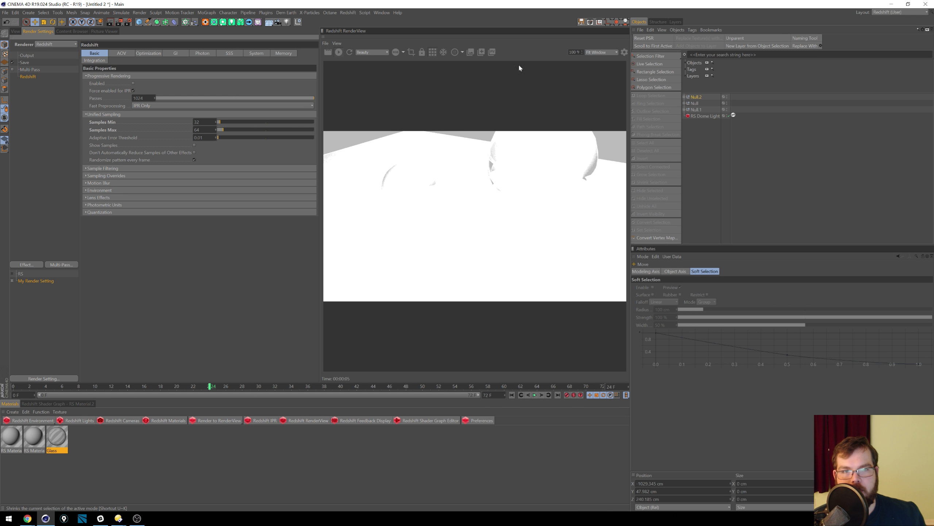
Step: Return the RenderView to the Regular display to inspect the shaded render
click(464, 53)
click(462, 63)
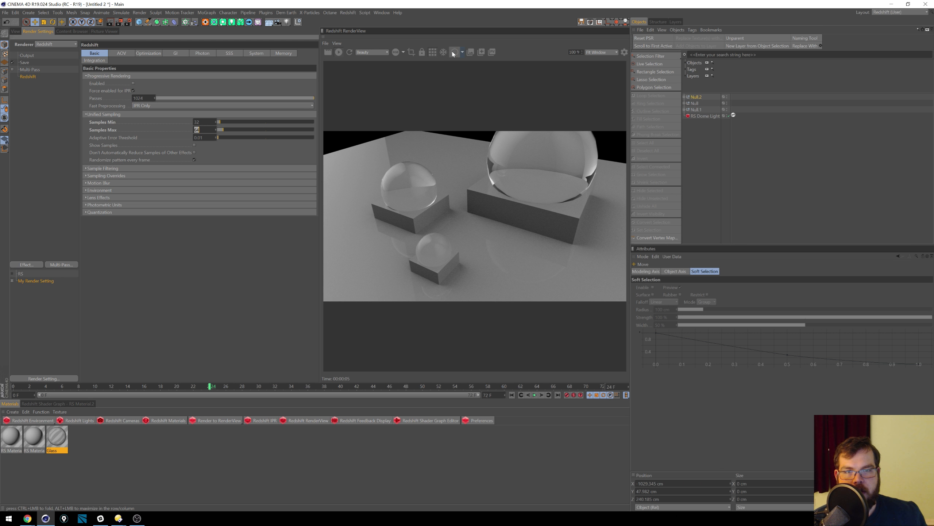
click(464, 54)
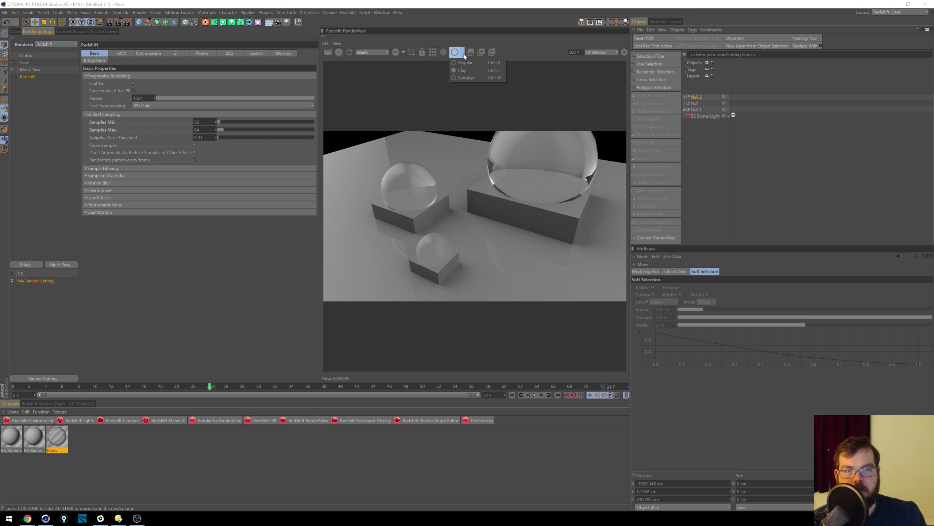
click(418, 70)
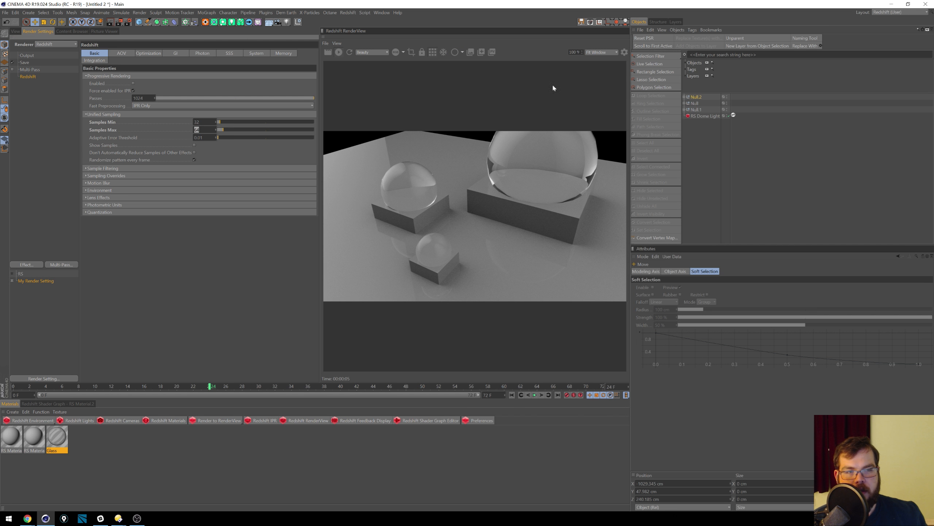
Step: Enlarge the RS Dome Light's attributes and try its light samples at 256 and at 16
click(705, 115)
drag(773, 244, 774, 122)
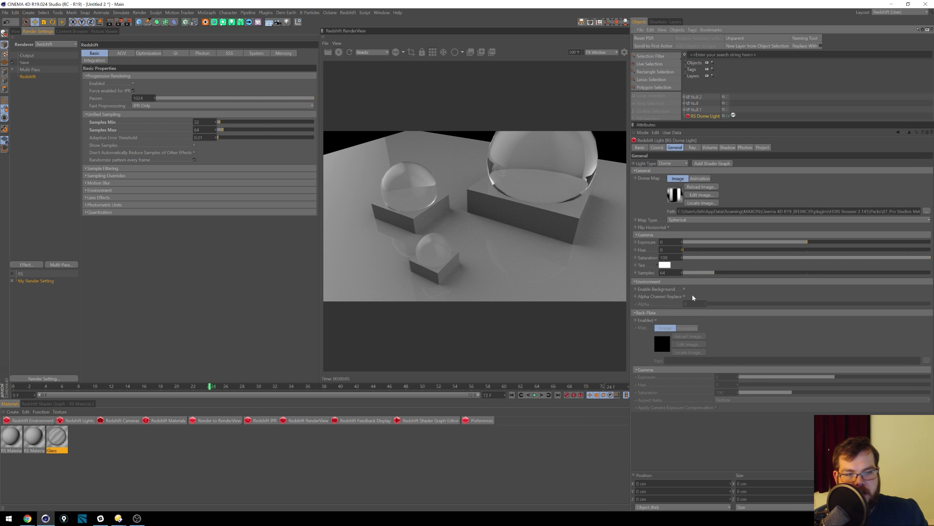
click(664, 272)
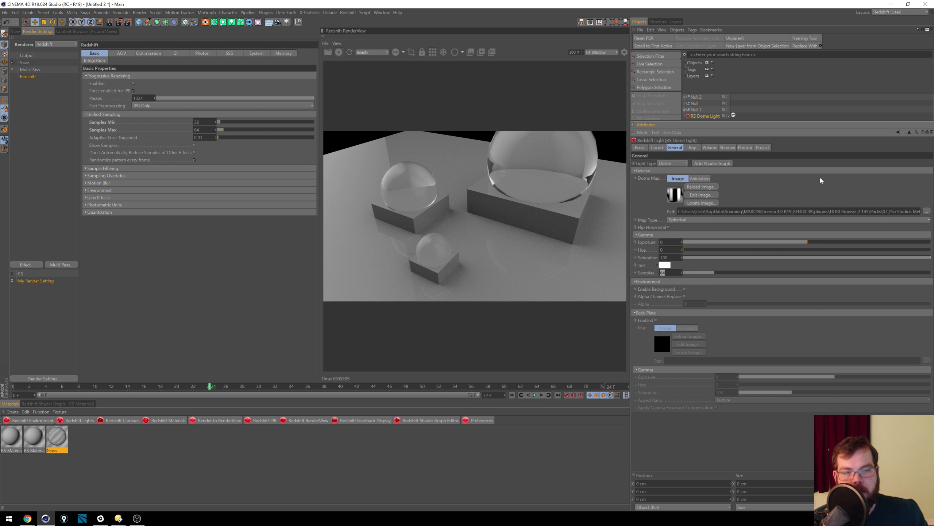
text(256)
key(Return)
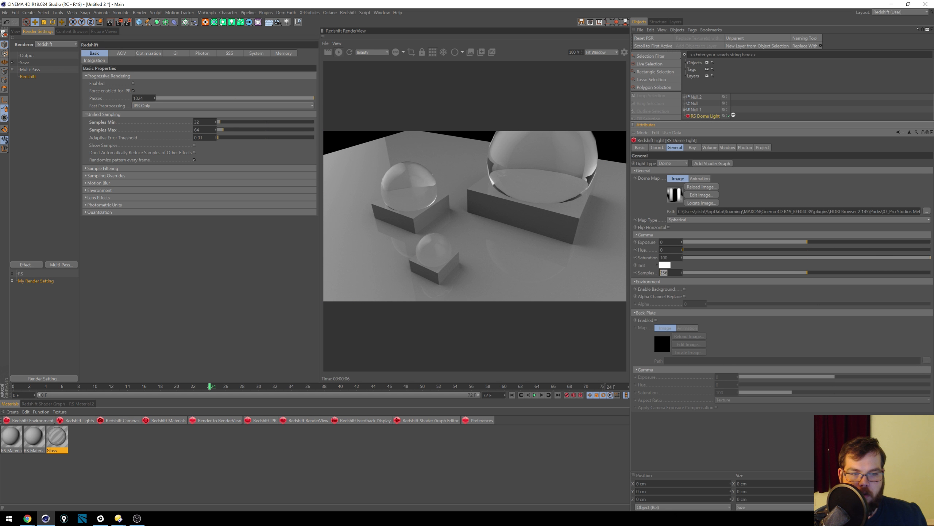
text(16)
key(Return)
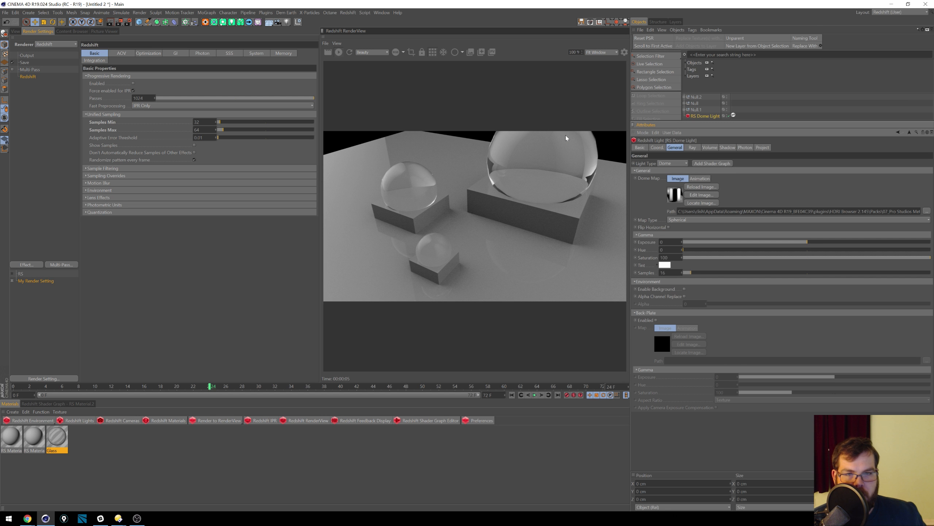
Step: Raise the RS Dome Light's samples to 256 and finally 512 in the Samples display, and return to the Regular display
click(461, 52)
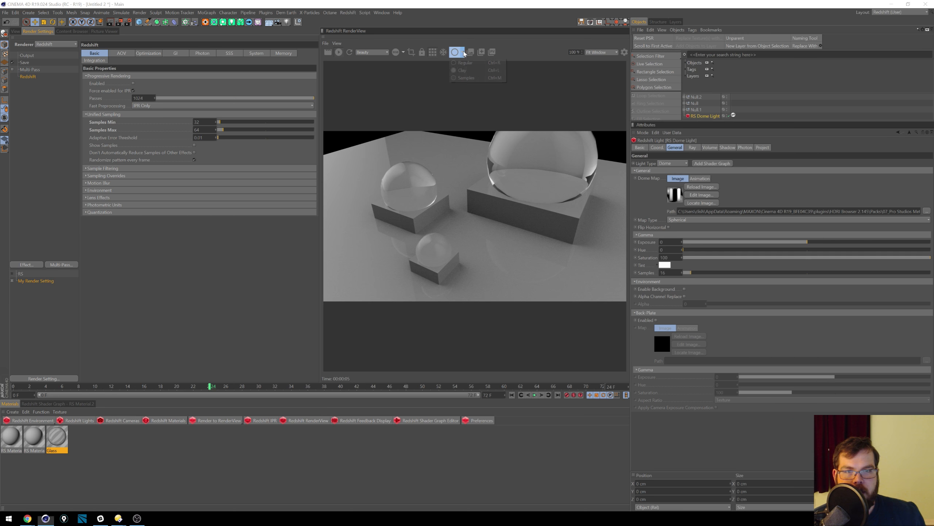
click(471, 79)
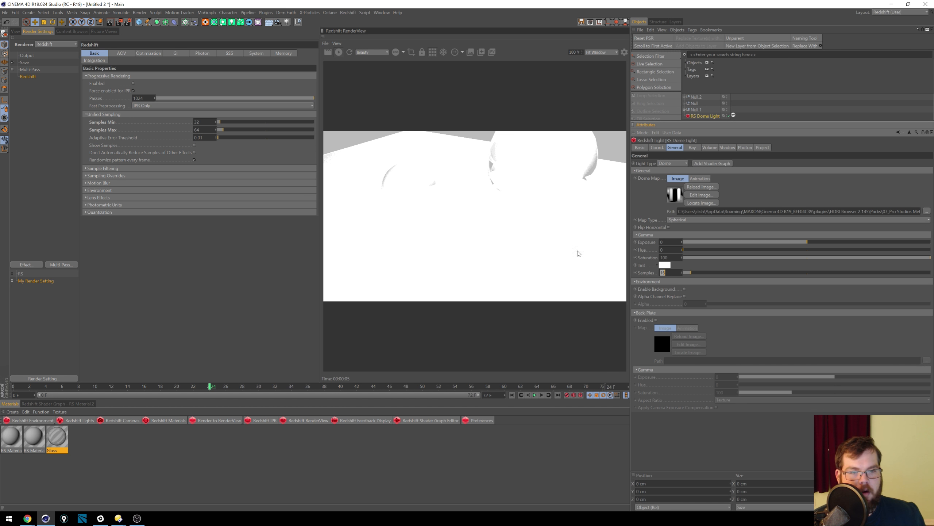
double_click(664, 272)
key(Return)
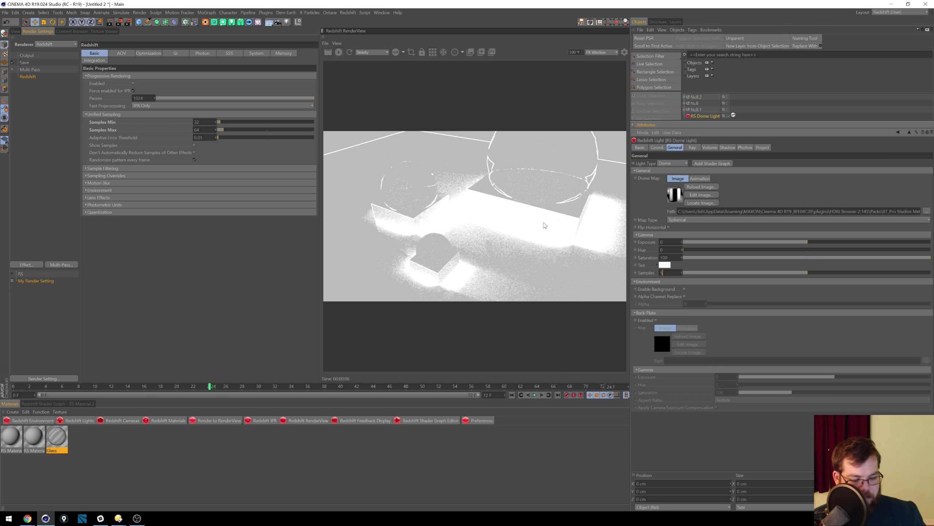
key(Return)
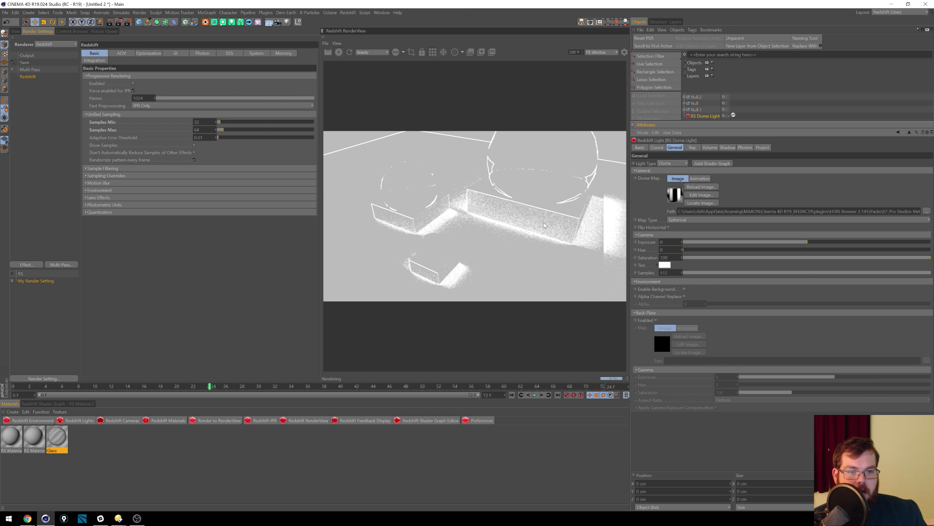
click(462, 53)
click(464, 62)
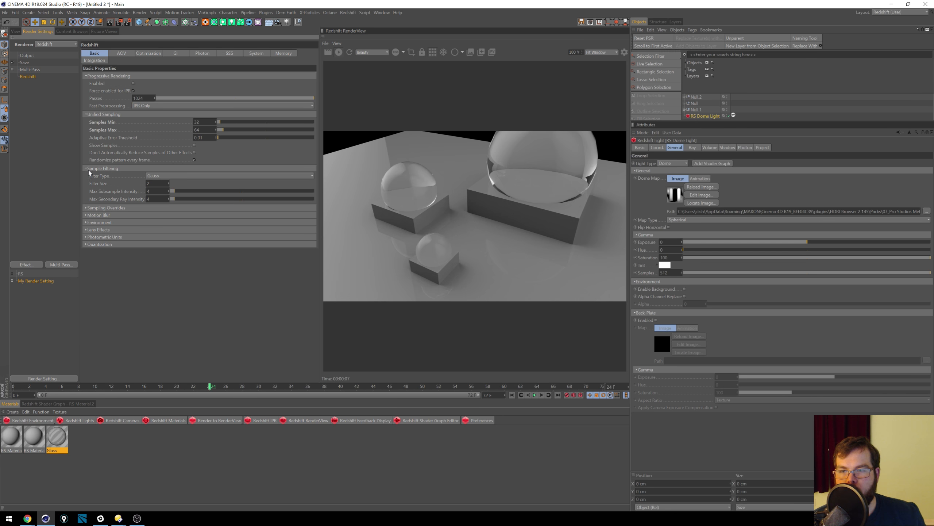
Step: Try the AO Override Samples option under Sampling Overrides, turn it off again, and show the RenderView's Samples display
click(87, 176)
scroll(319, 212, down, 4)
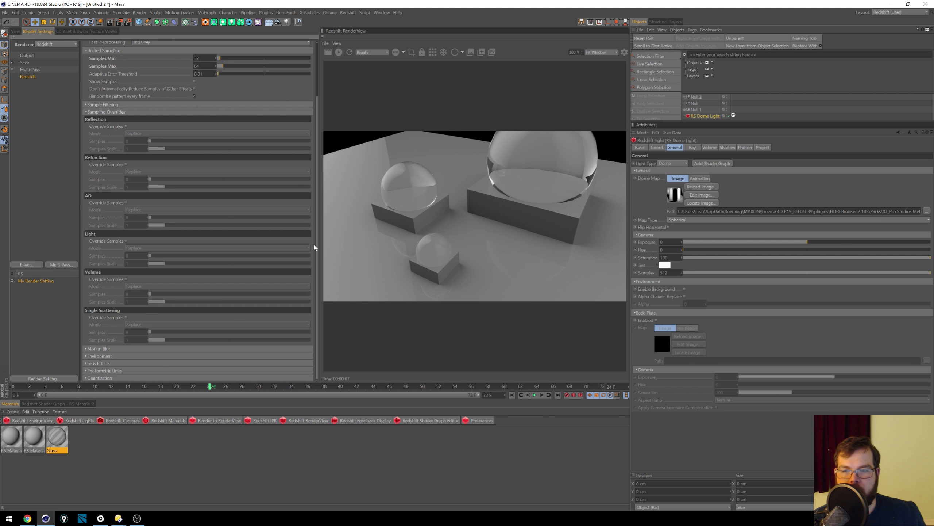
click(126, 203)
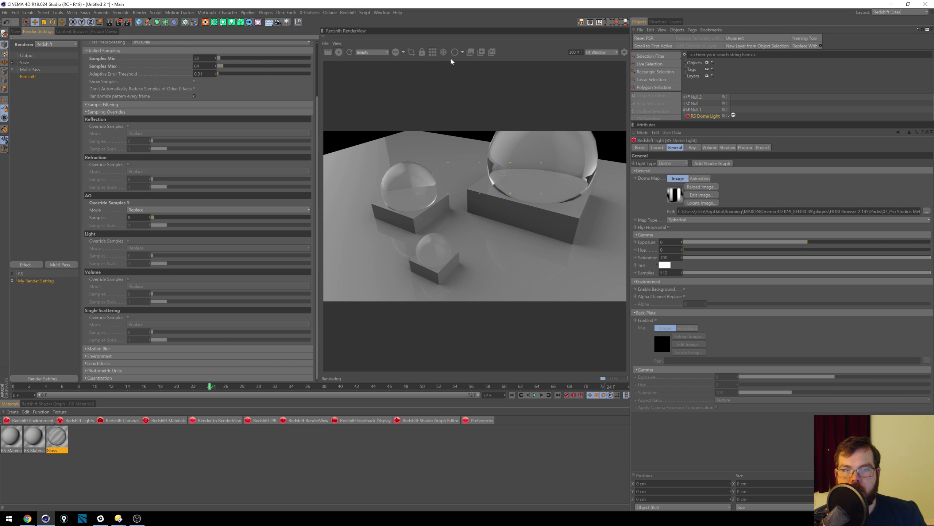
click(130, 204)
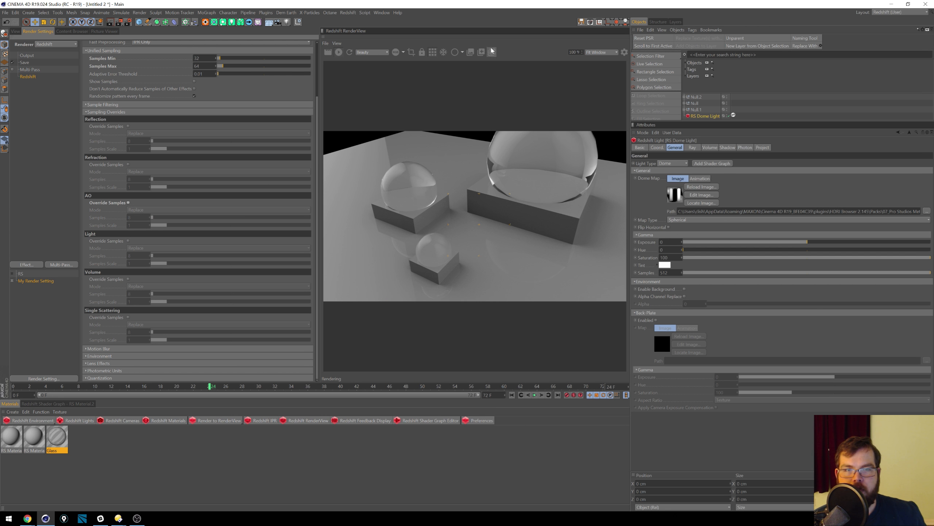
click(463, 52)
click(466, 78)
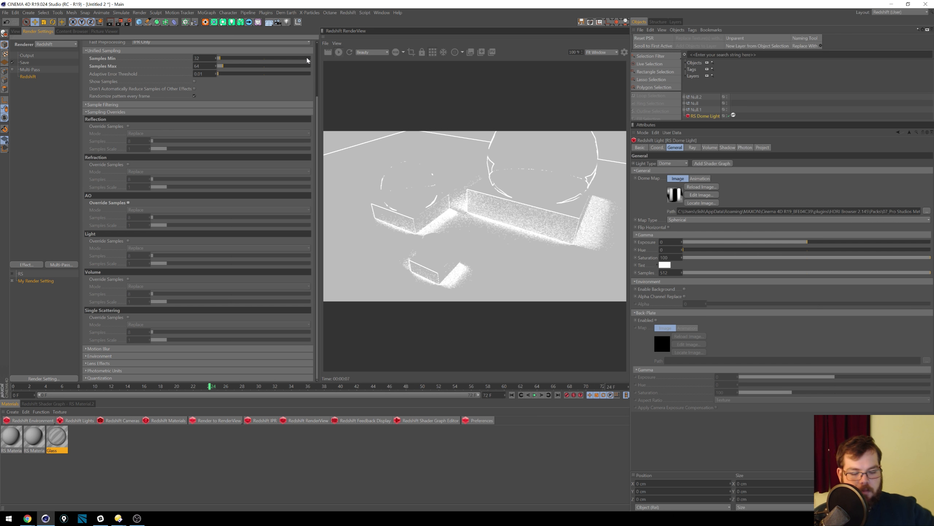
key(alt+Tab)
key(alt+Tab)
key(alt+Tab)
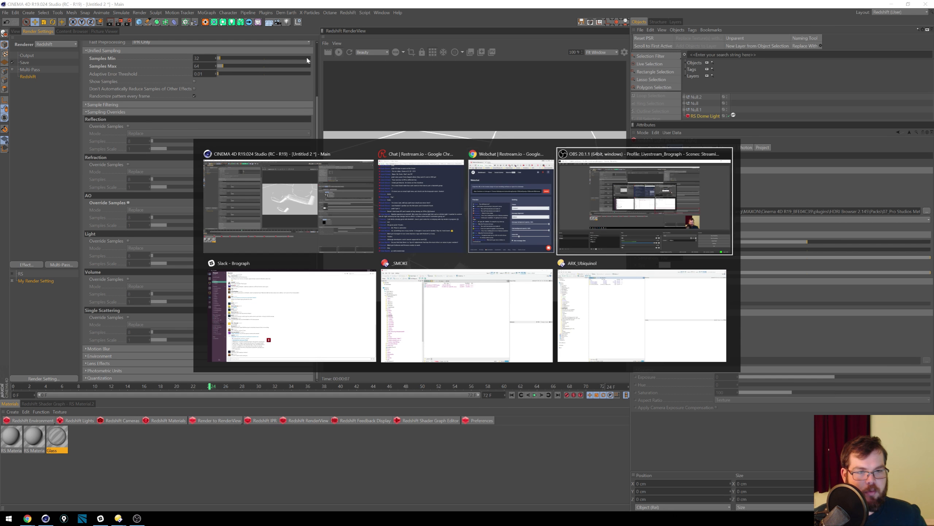
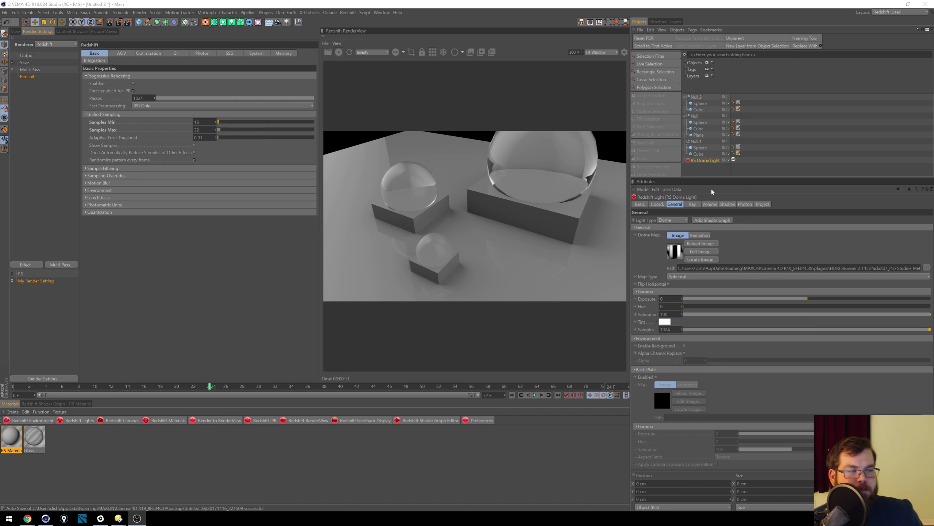
key(alt+Tab)
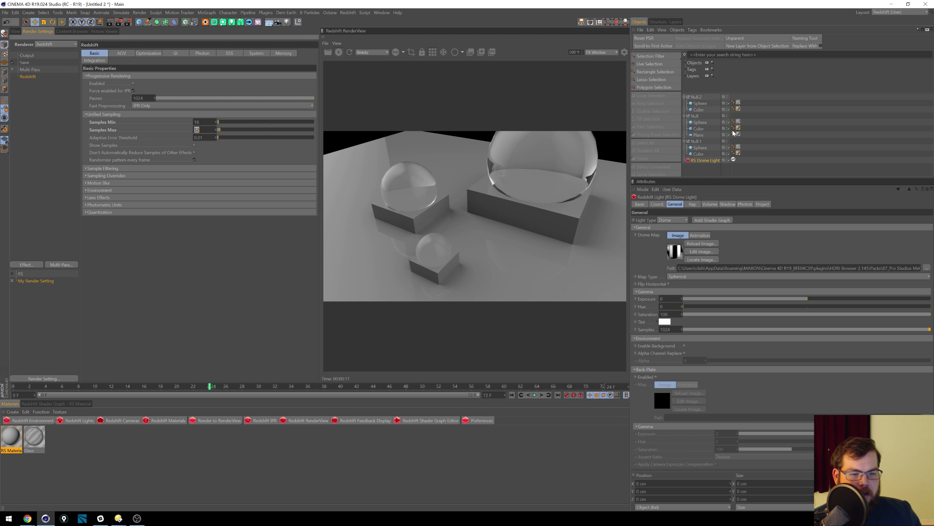
Step: Switch the RenderView to the Samples display and try the RS Dome Light's samples at 128 and then at 512
click(463, 52)
click(475, 75)
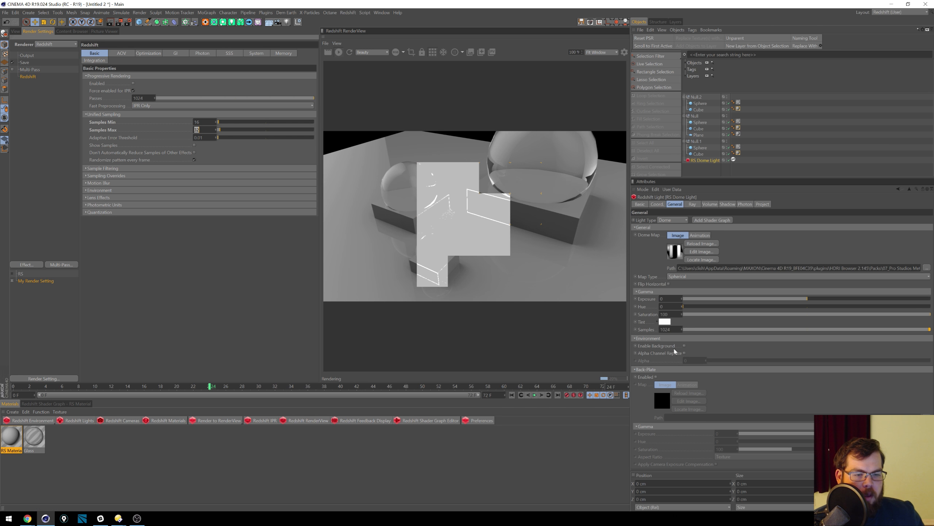
double_click(665, 330)
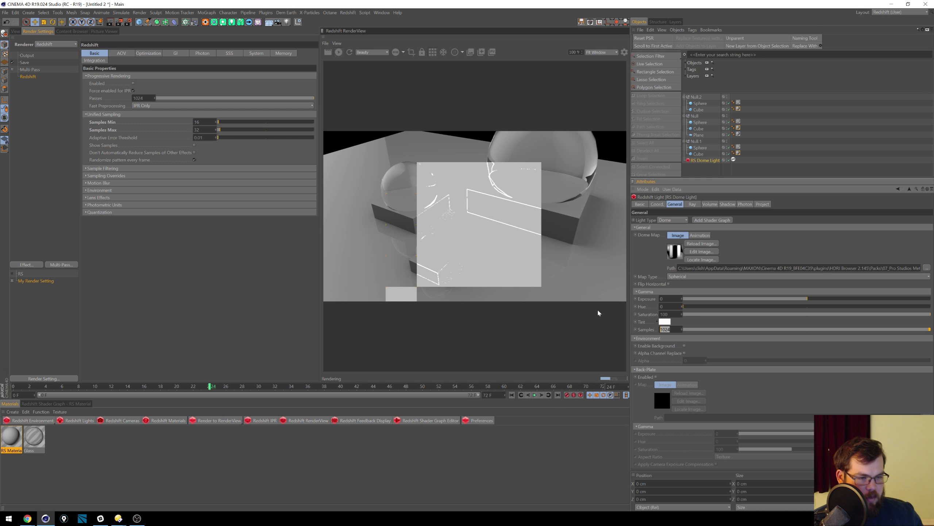
text(128)
key(Return)
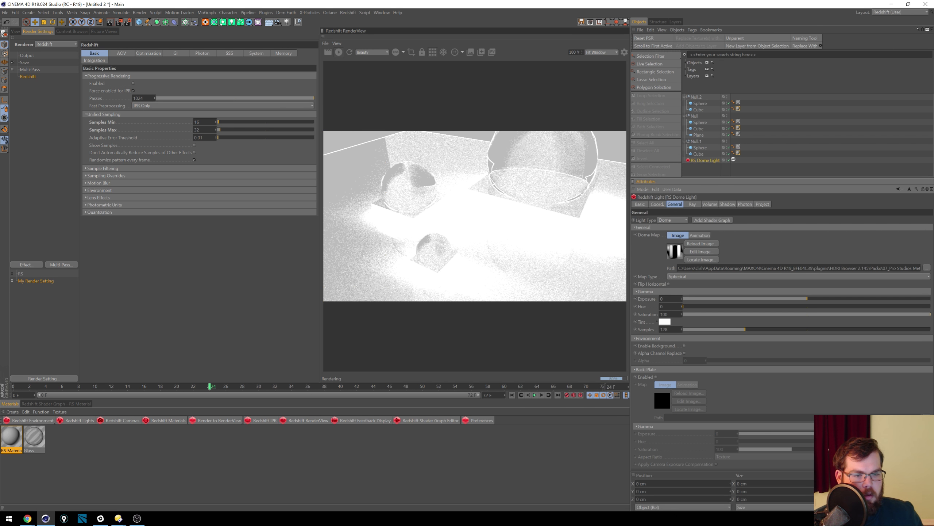
double_click(665, 329)
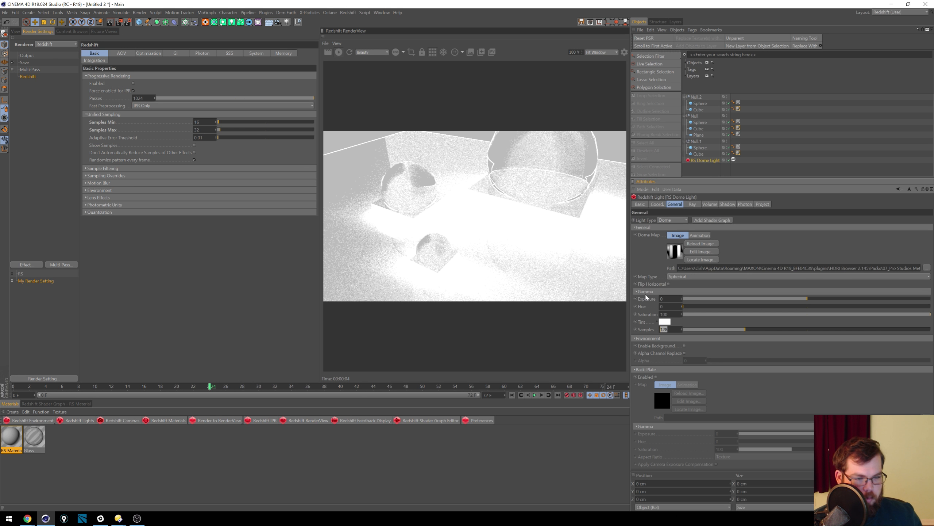
text(512)
key(Return)
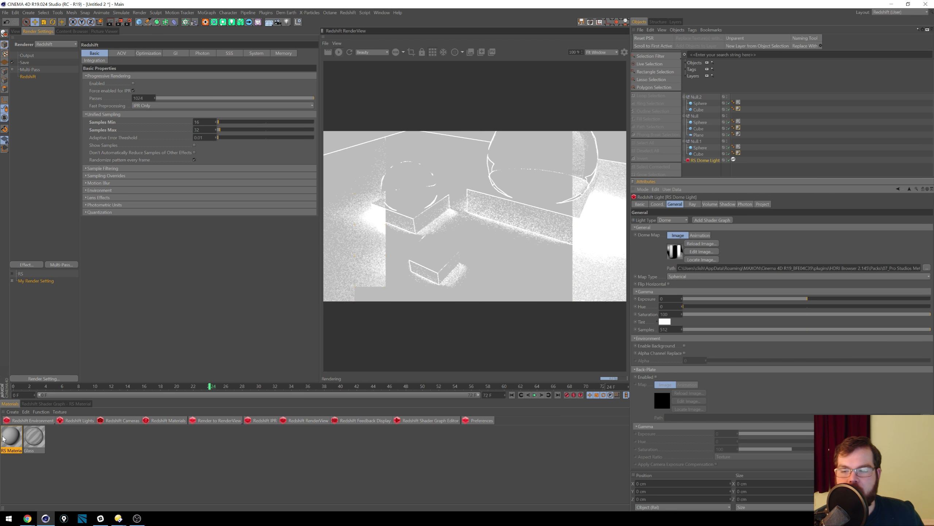
Step: Raise the RS Material's reflection samples to 256 and finally to 512
click(34, 437)
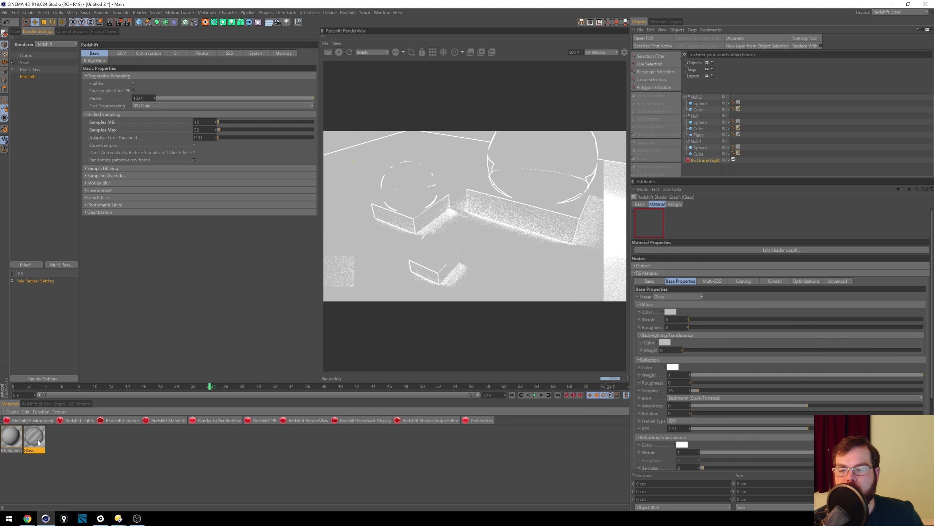
click(11, 437)
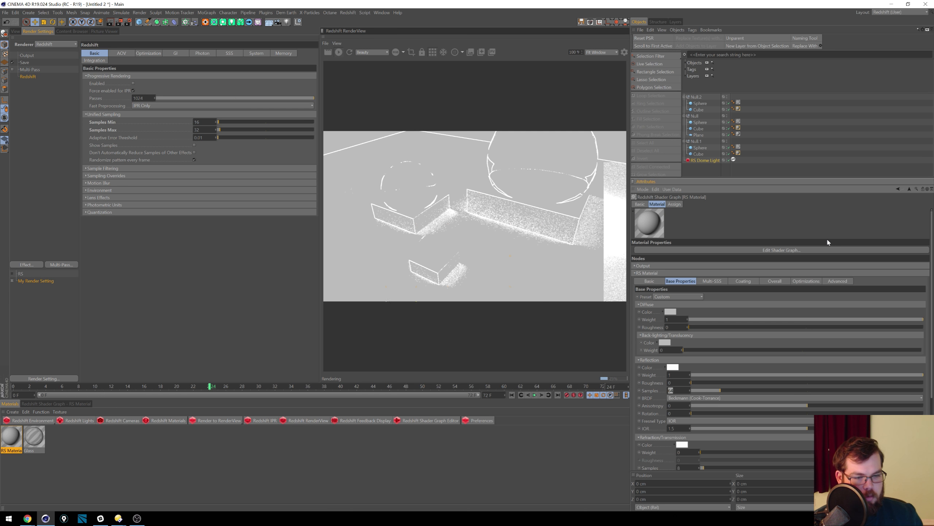
text(256)
key(Return)
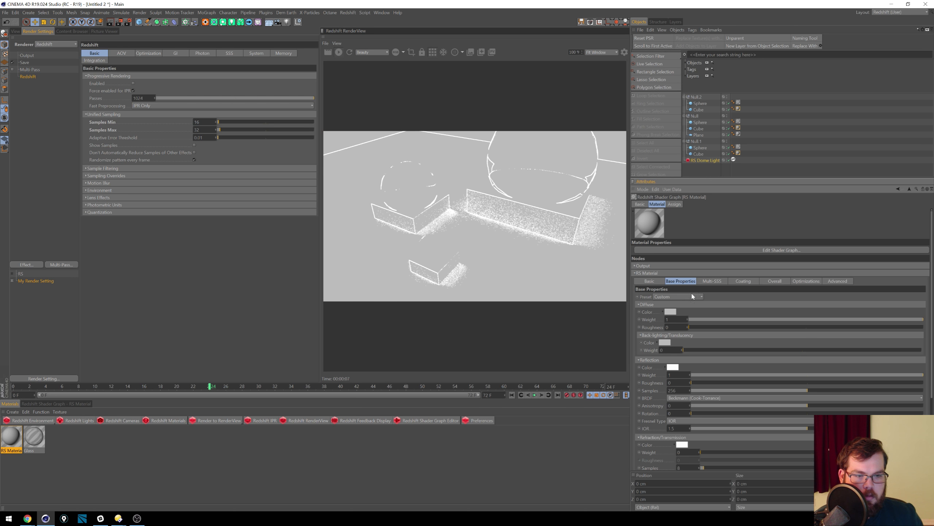
drag(677, 390, 668, 390)
text(512)
key(Return)
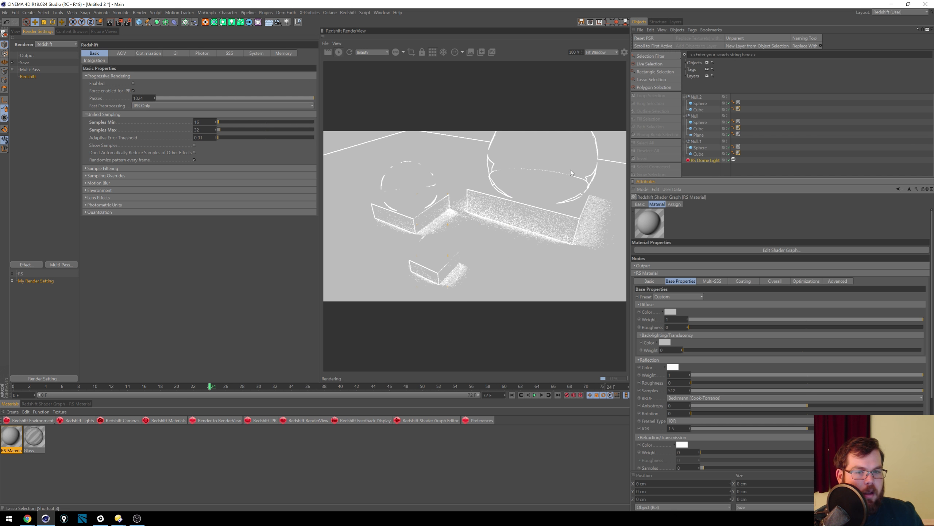
Step: Select the RS Dome Light and set its samples to 1024
click(706, 161)
drag(677, 329, 664, 329)
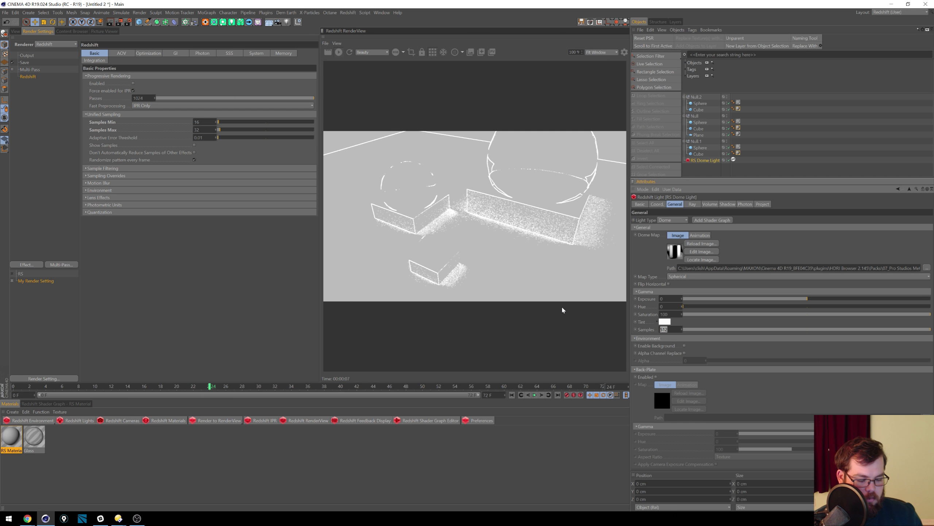
text(1024)
key(Return)
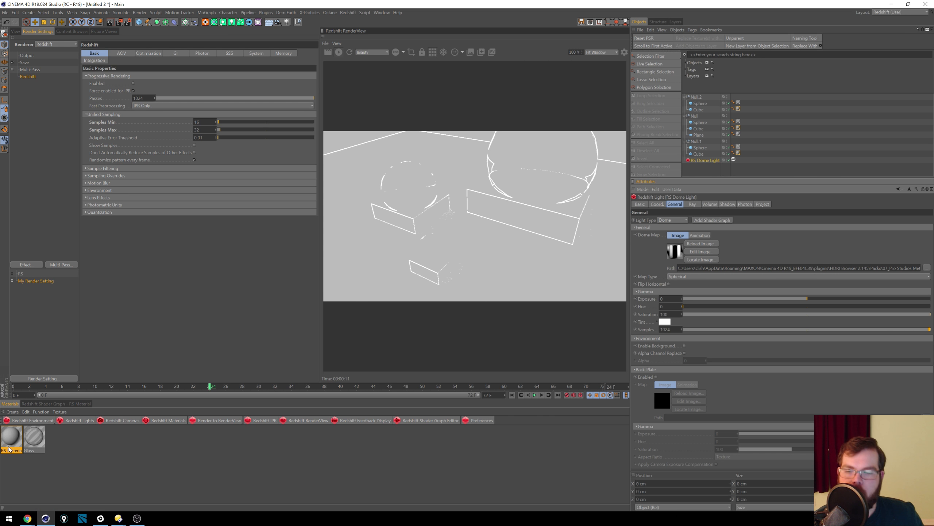
Step: Set both the reflection samples and the refraction samples of the Glass material to 64
click(33, 438)
double_click(676, 390)
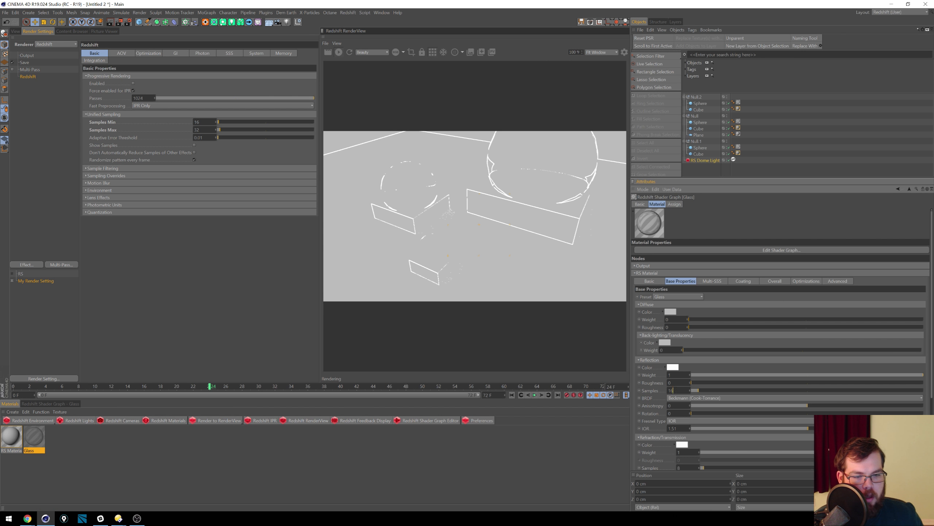
text(64)
key(Return)
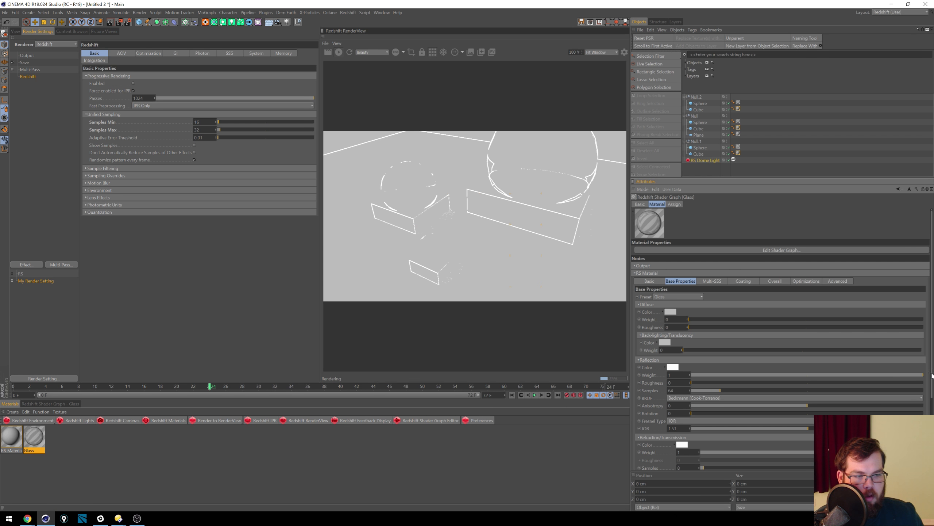
scroll(933, 375, down, 5)
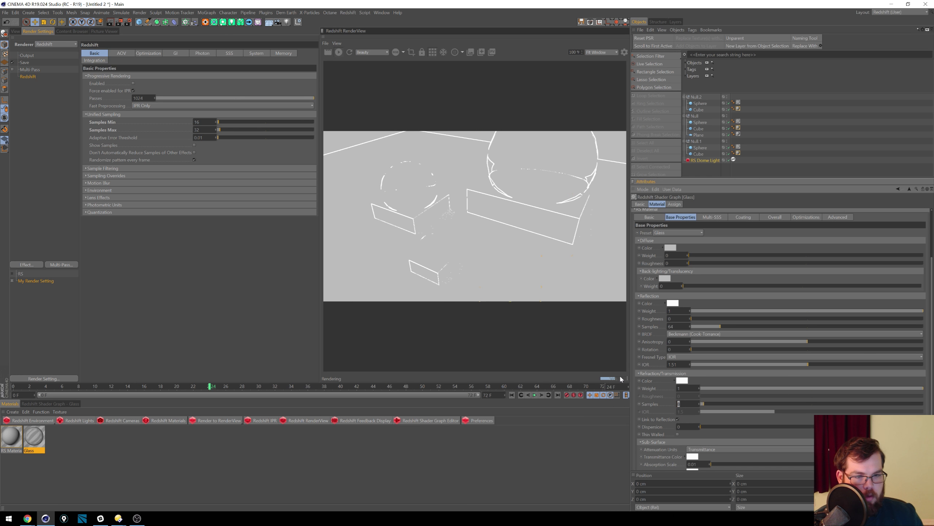
text(64)
key(Return)
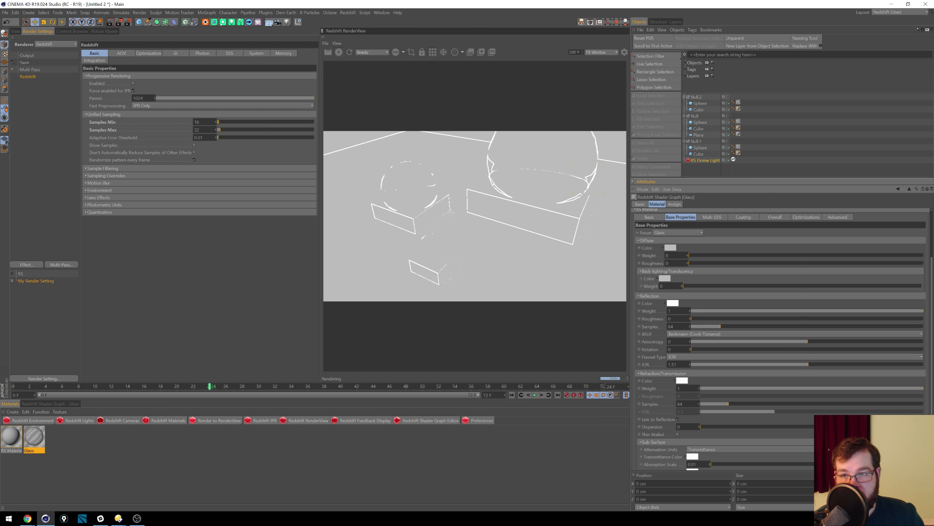
Step: Try unified Samples Min at 4, return the RenderView to the Regular display, and set Samples Min to 8
double_click(199, 122)
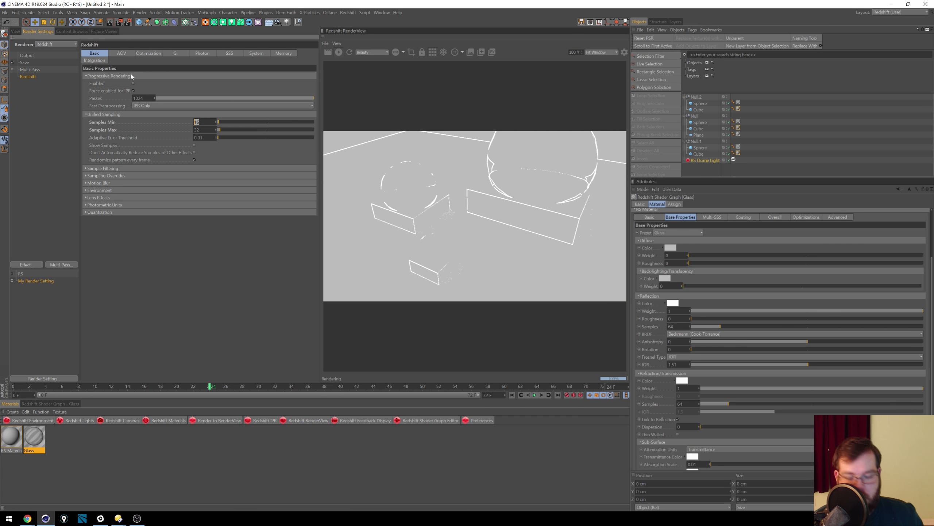
text(4)
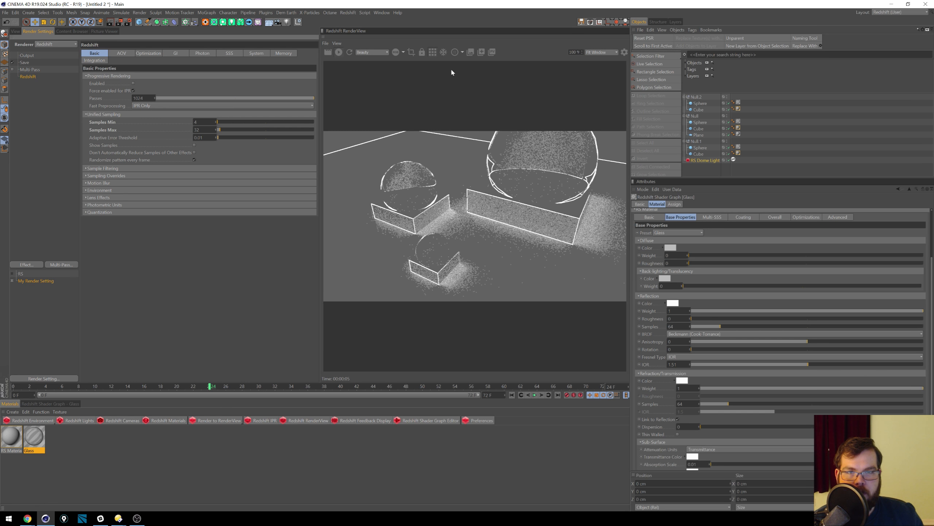
click(463, 53)
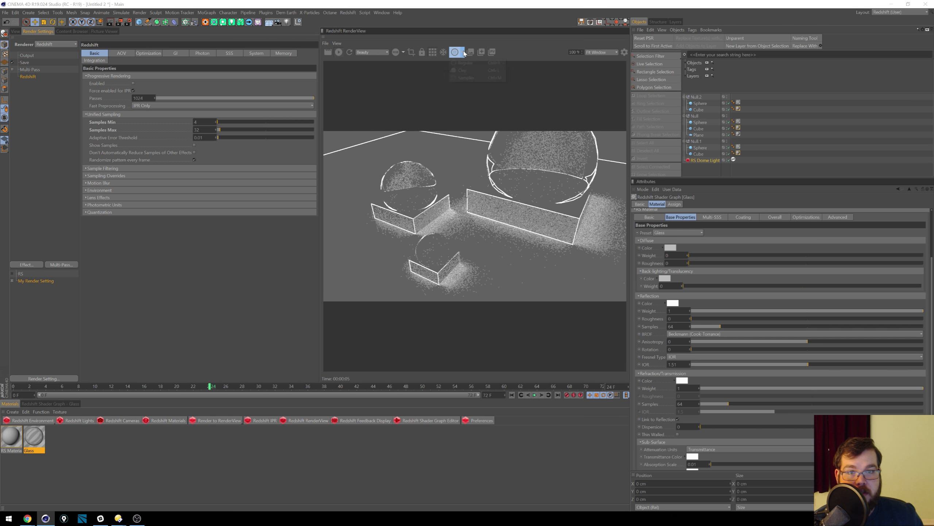
click(464, 70)
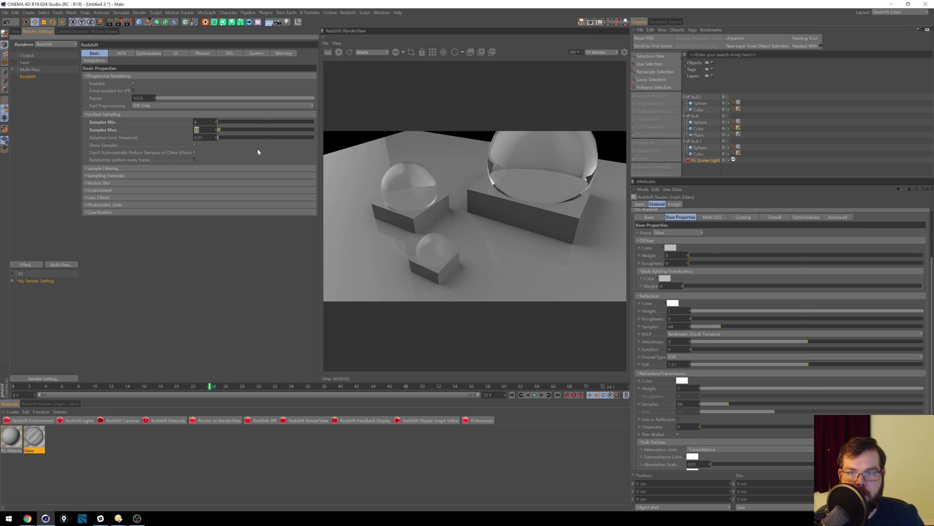
text(8)
key(Return)
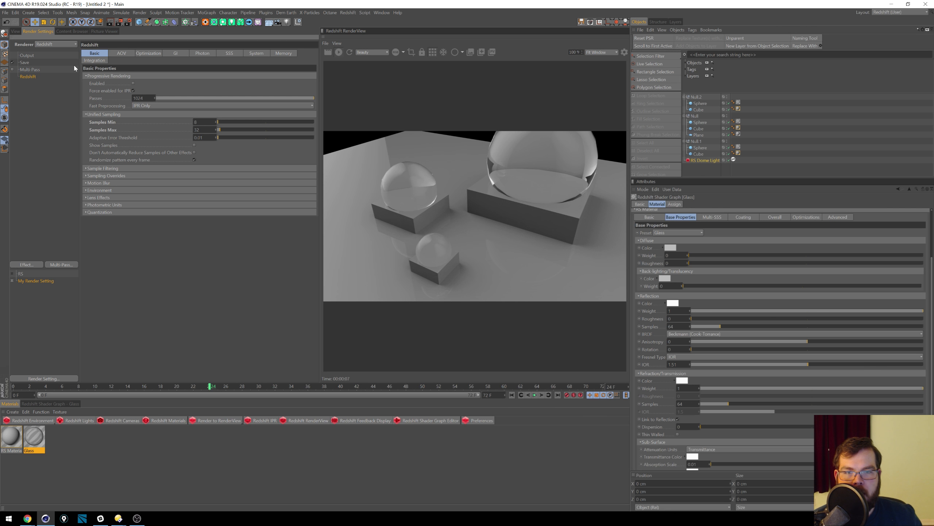
Step: Show the Samples display again and set the RS Dome Light's samples to 2048
click(14, 32)
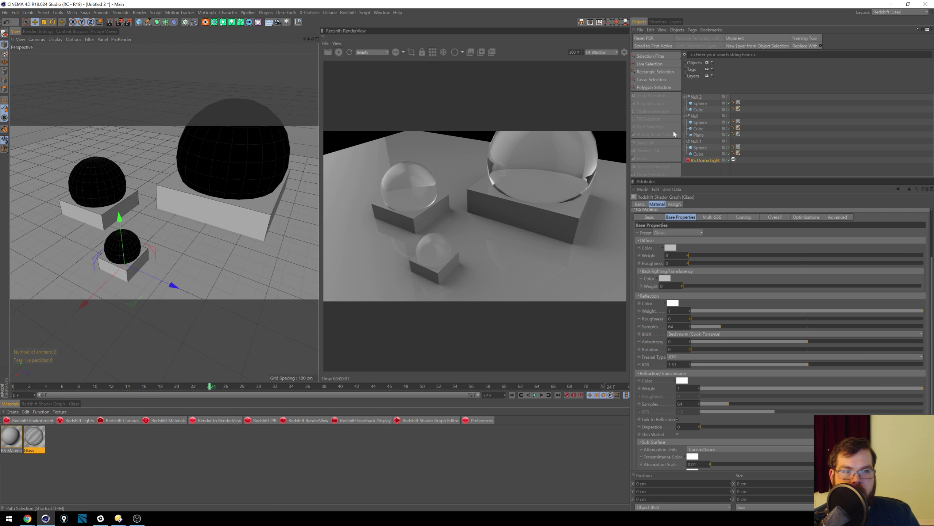
click(706, 160)
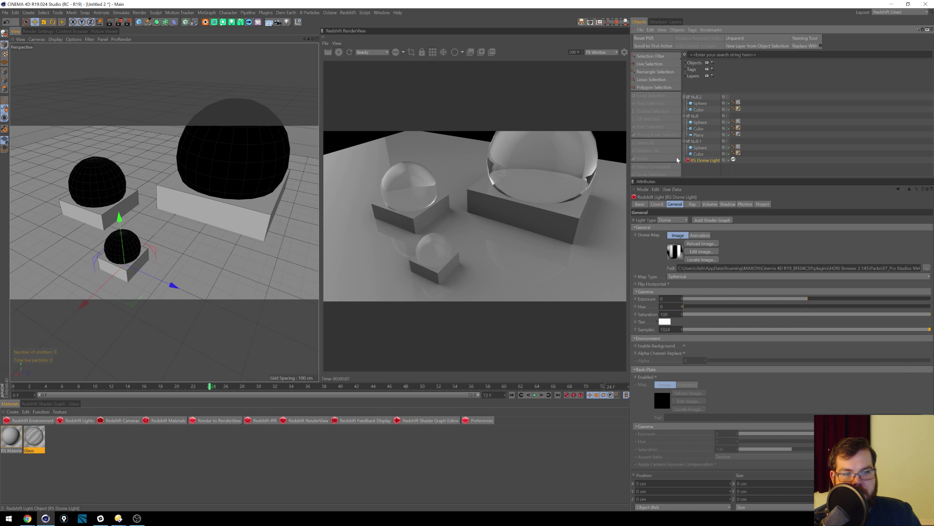
click(462, 51)
click(469, 74)
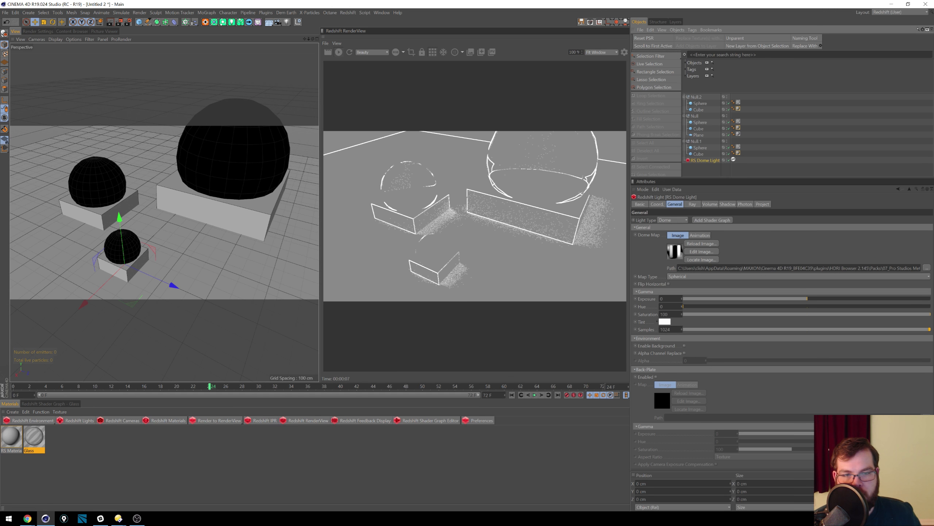
drag(675, 330, 660, 329)
text(2048)
key(Return)
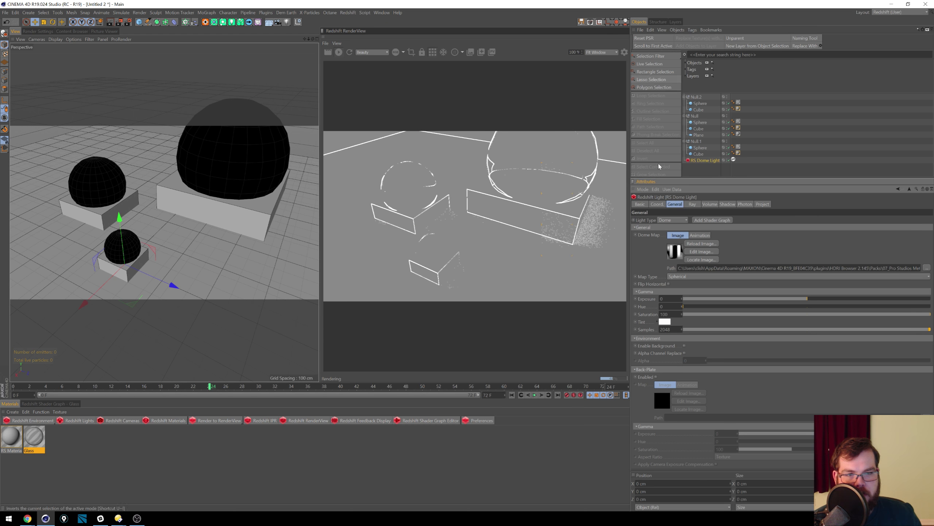
Step: Set the Redshift primary GI engine to Brute Force in the render settings, leaving the secondary GI engine at None
click(51, 30)
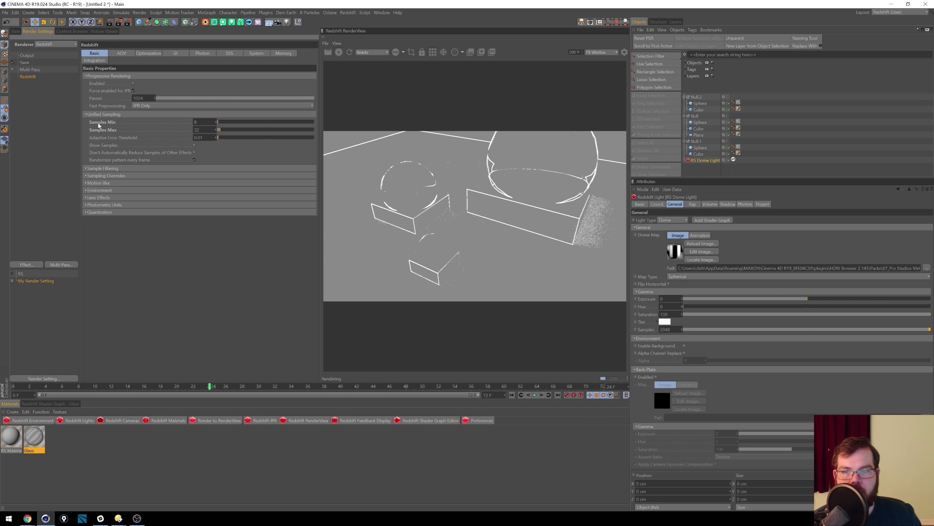
click(173, 53)
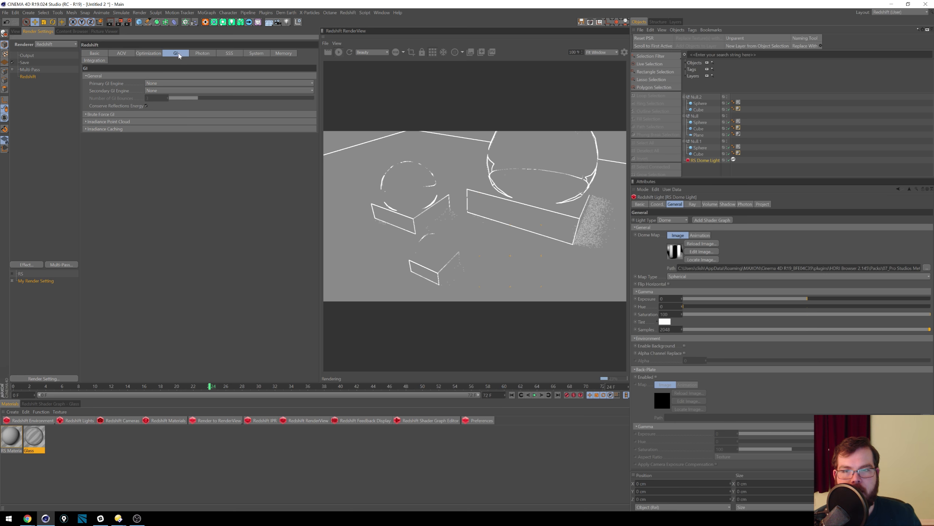
click(185, 83)
click(184, 115)
click(172, 90)
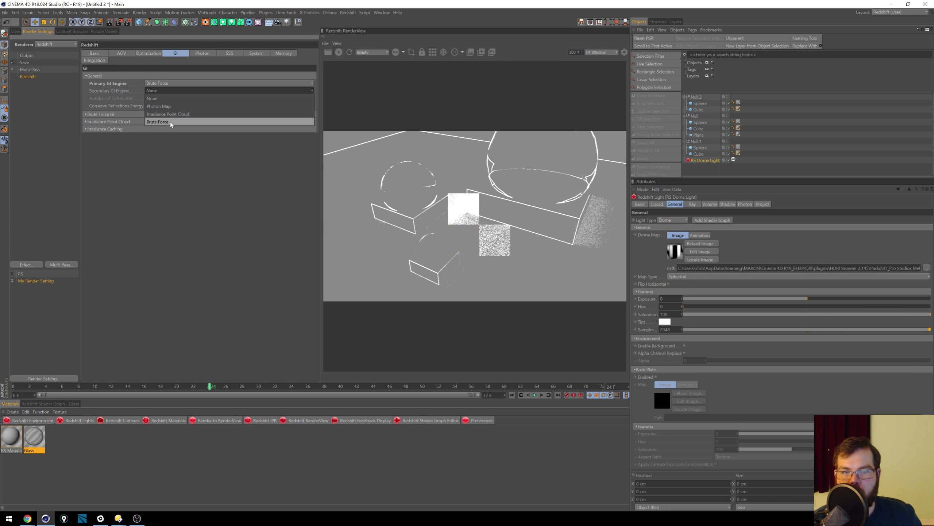
click(172, 89)
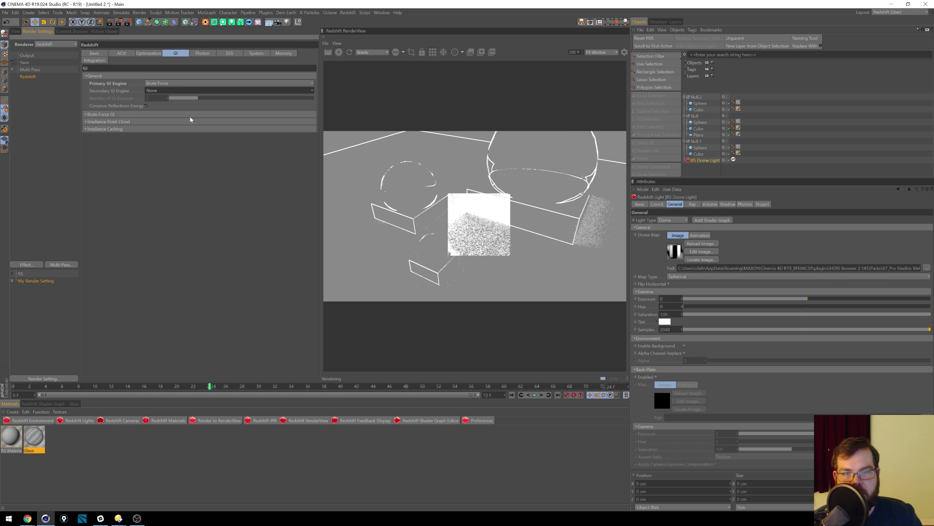
Step: Expand the Brute Force GI settings and return the RenderView to the Regular display
click(173, 114)
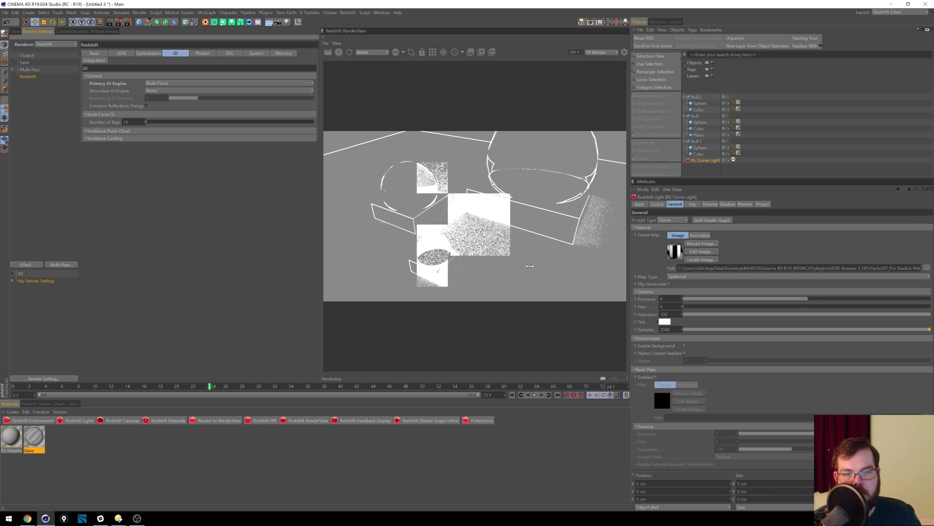
click(462, 52)
click(466, 63)
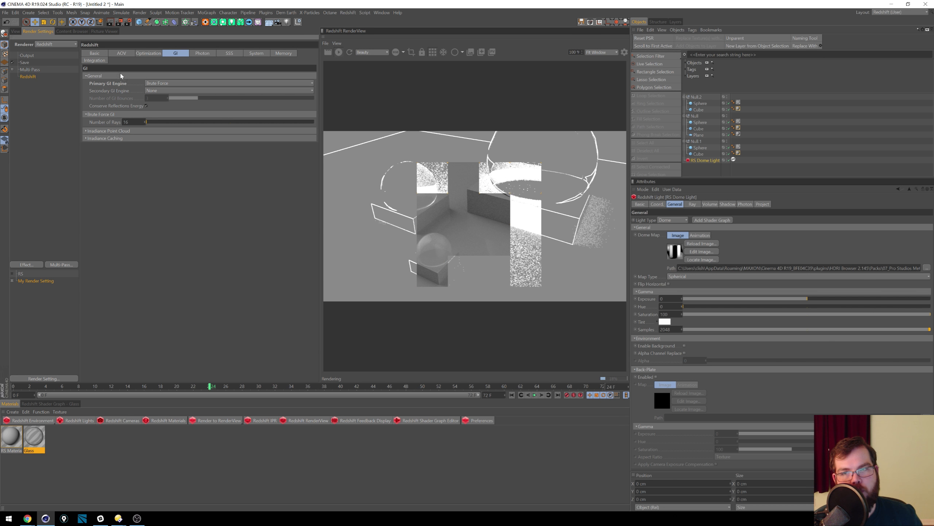
Step: Set the Brute Force GI number of rays to 1024
click(110, 53)
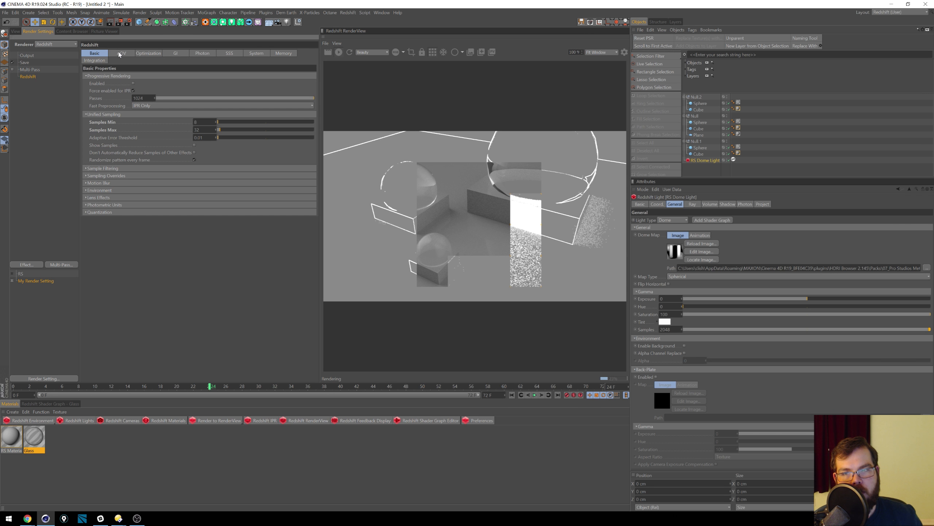
click(178, 54)
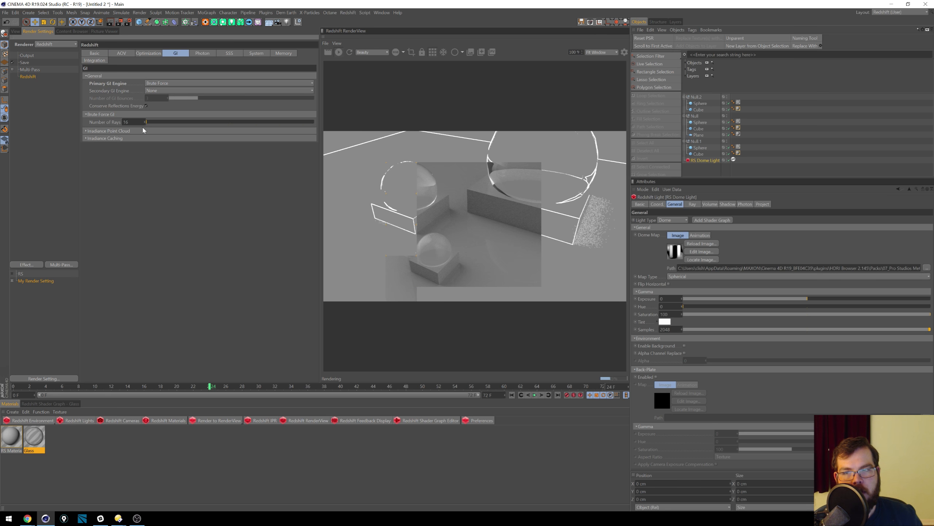
double_click(126, 122)
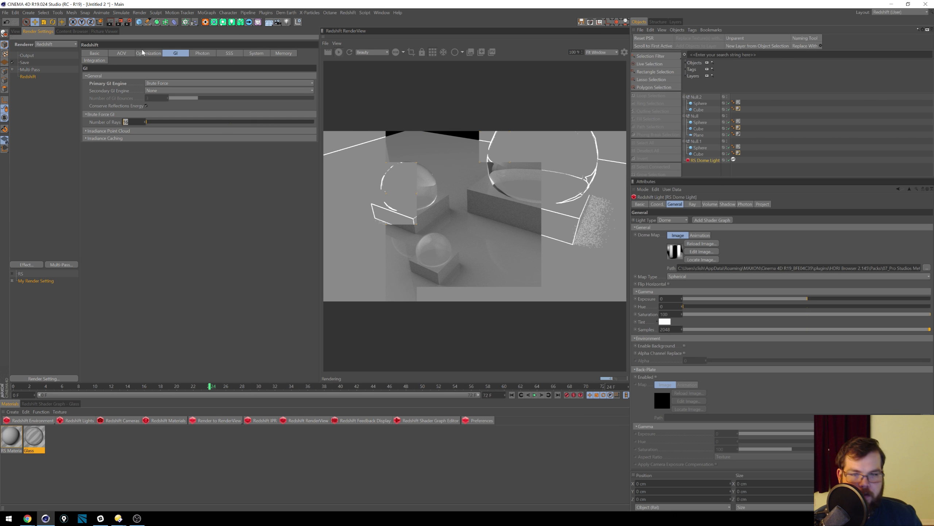
text(1024)
key(Return)
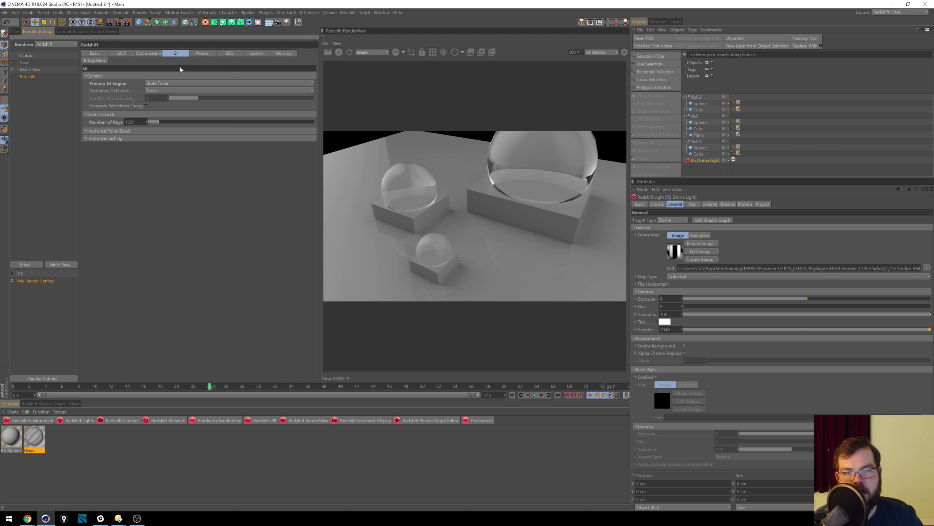
click(150, 53)
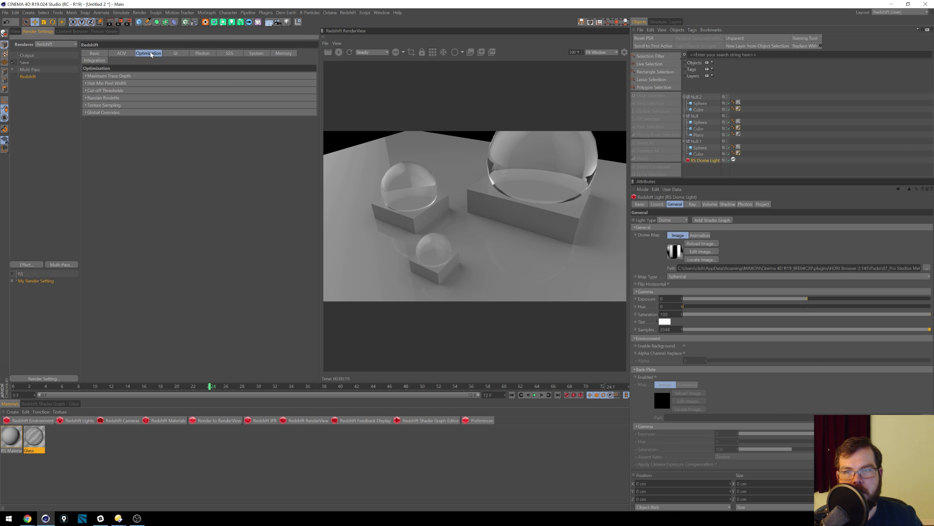
click(121, 53)
click(176, 54)
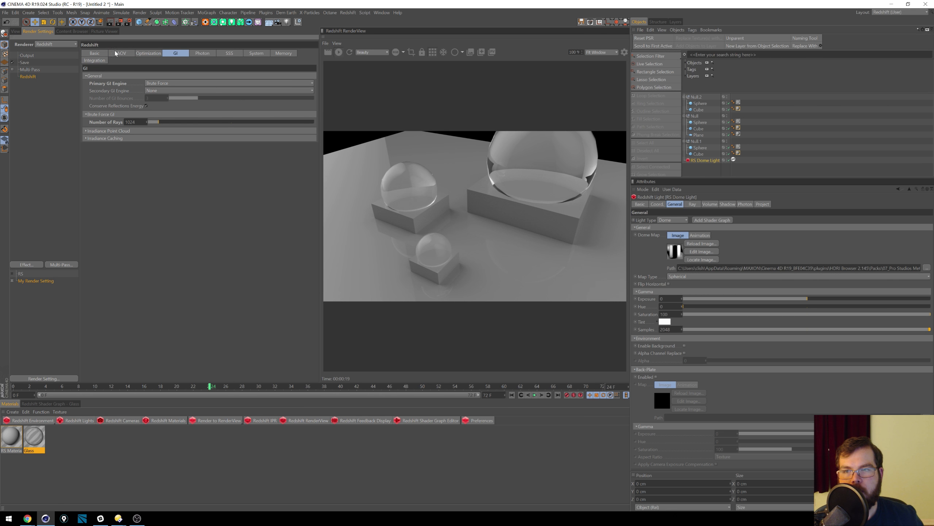
click(99, 53)
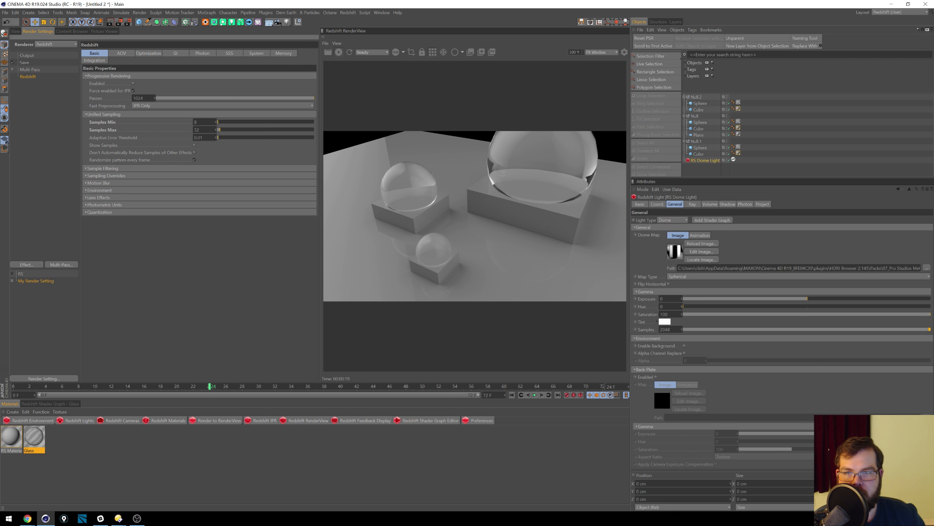
Step: Set the Redshift secondary GI engine to Irradiance Point Cloud
click(175, 54)
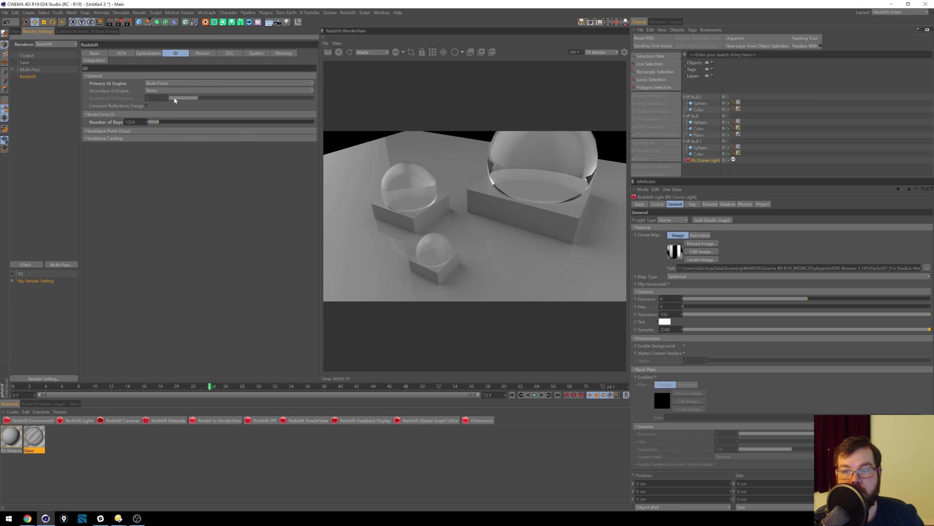
click(184, 89)
click(191, 115)
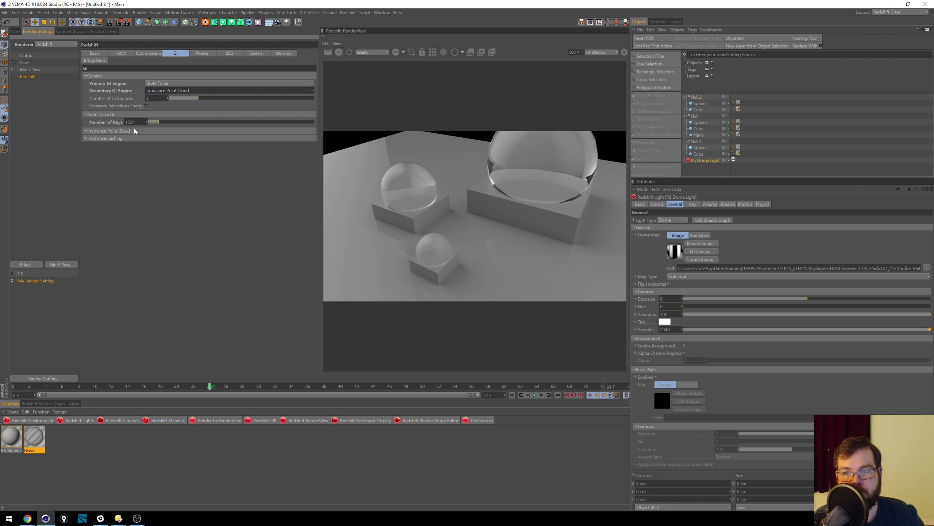